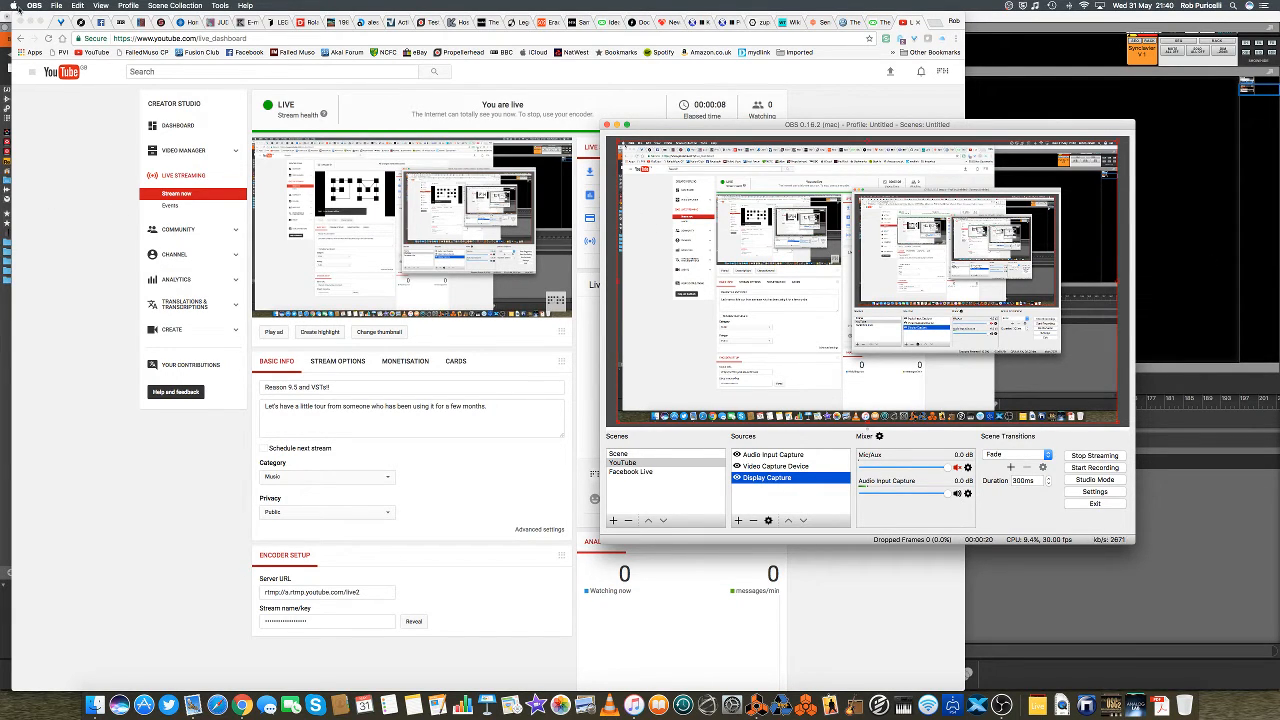
# Step: Move the browser window to the right to uncover Reason, and narrow the Reason window so the live chat column stays visible
pyautogui.click(44, 20)
pyautogui.moveTo(44, 20); pyautogui.dragTo(354, 3)
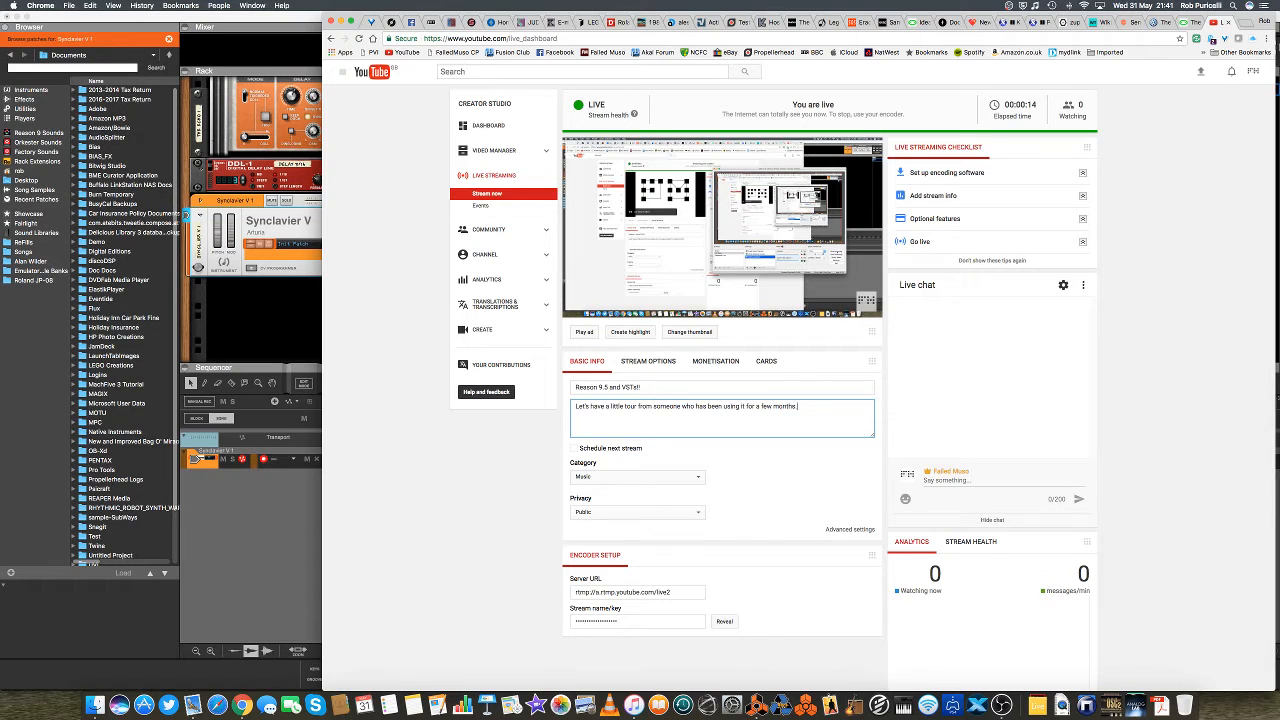
pyautogui.click(250, 560)
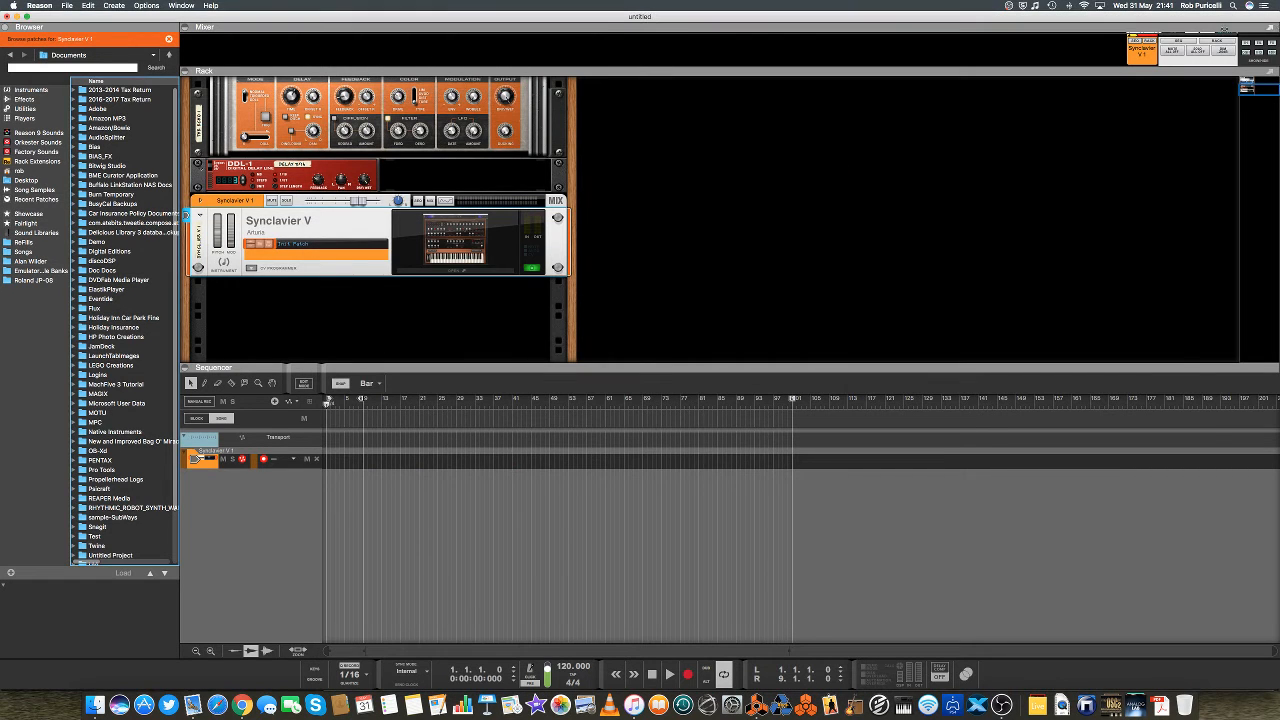
pyautogui.moveTo(1278, 97); pyautogui.dragTo(893, 97)
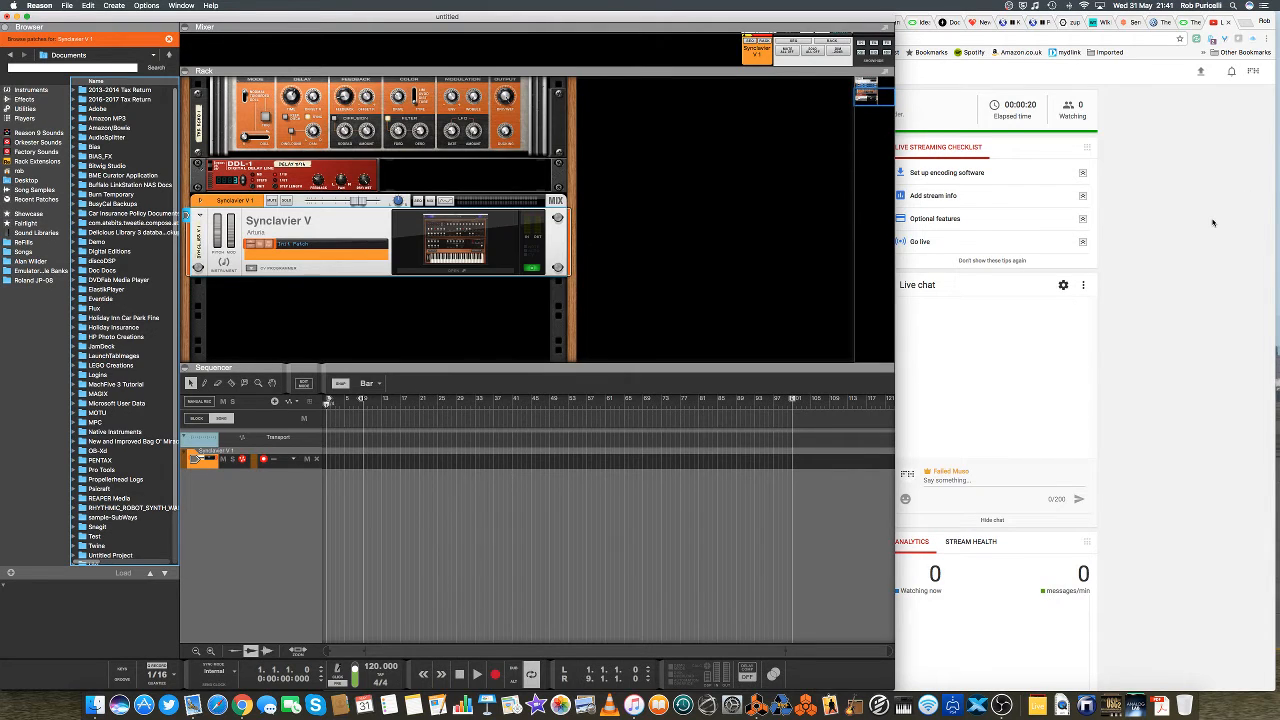
# Step: Return to the YouTube live dashboard and play an ad on the stream
pyautogui.click(1213, 222)
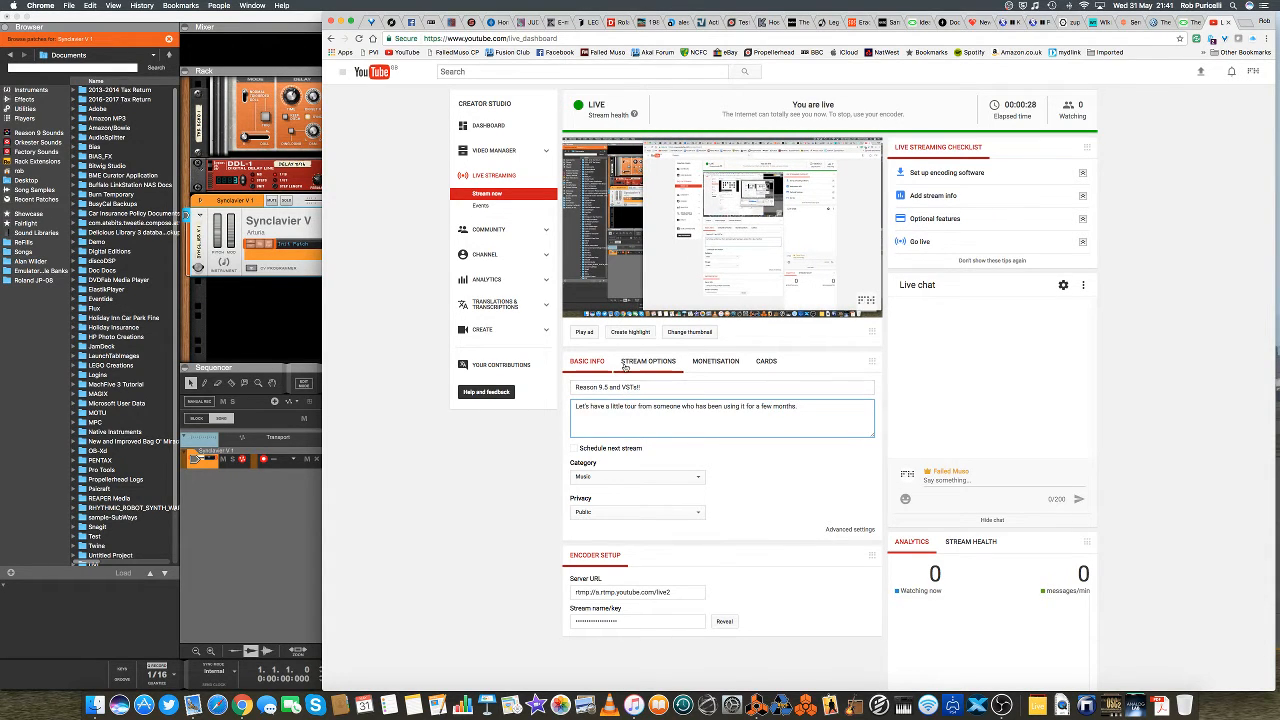
pyautogui.click(588, 333)
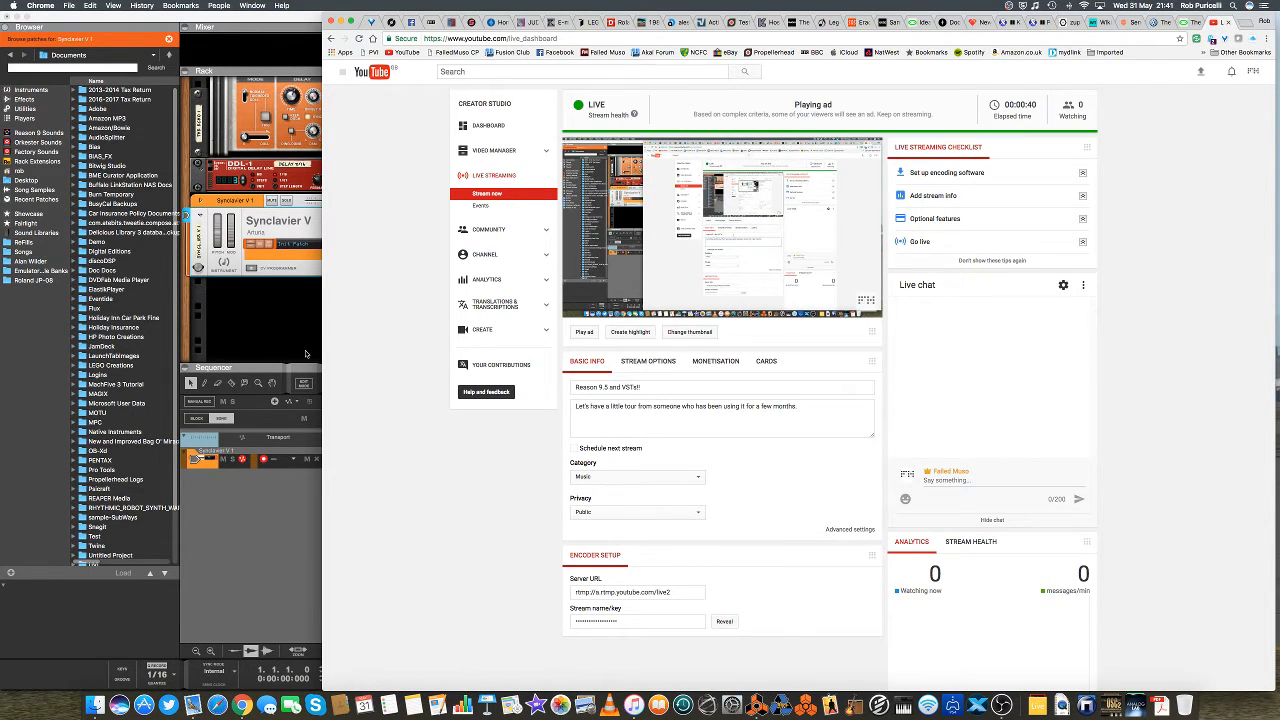
# Step: Shift the browser window further right, widen Reason up to the live chat column, and bring the dashboard back to the front
pyautogui.moveTo(349, 27); pyautogui.dragTo(524, 4)
pyautogui.click(347, 16)
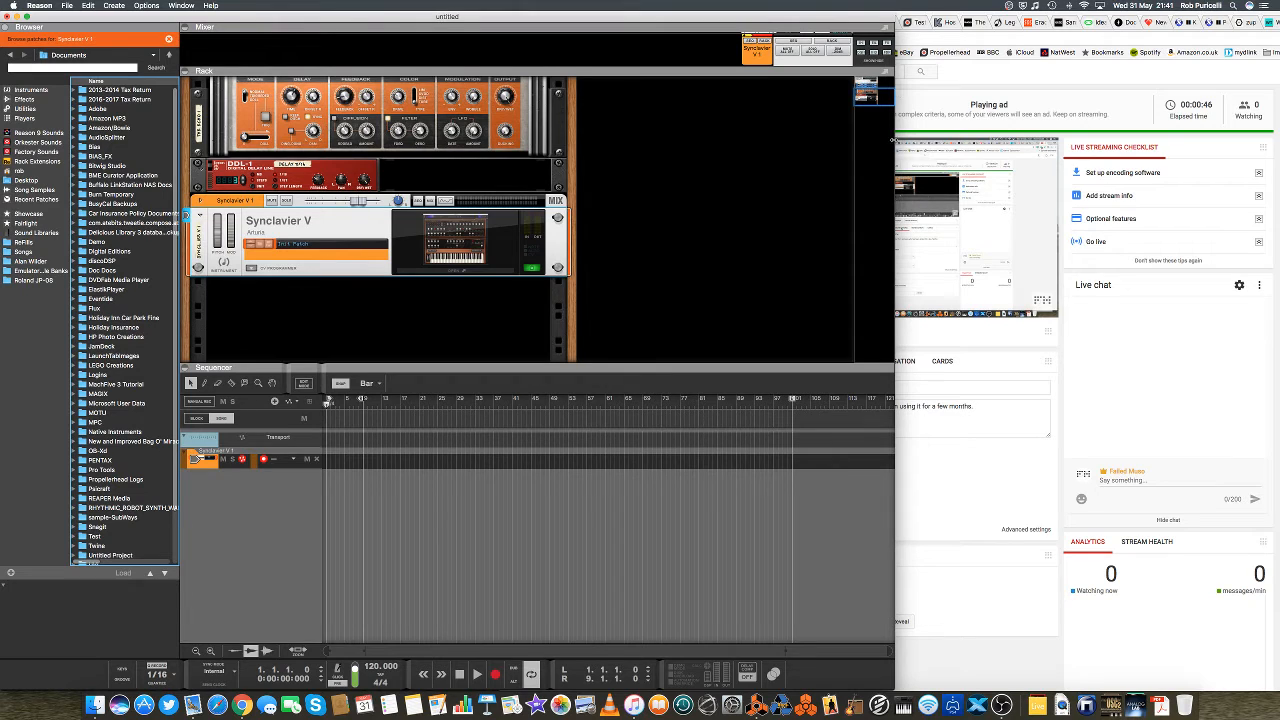
pyautogui.moveTo(893, 140); pyautogui.dragTo(1055, 103)
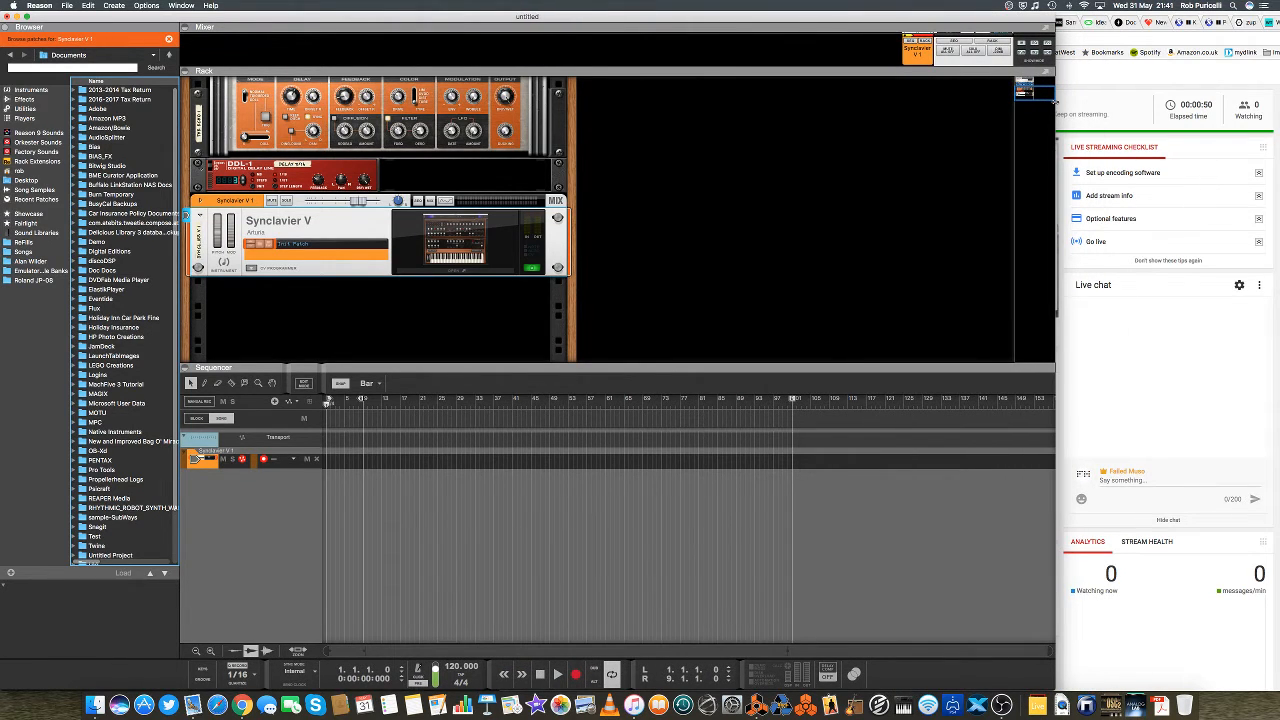
pyautogui.click(1134, 77)
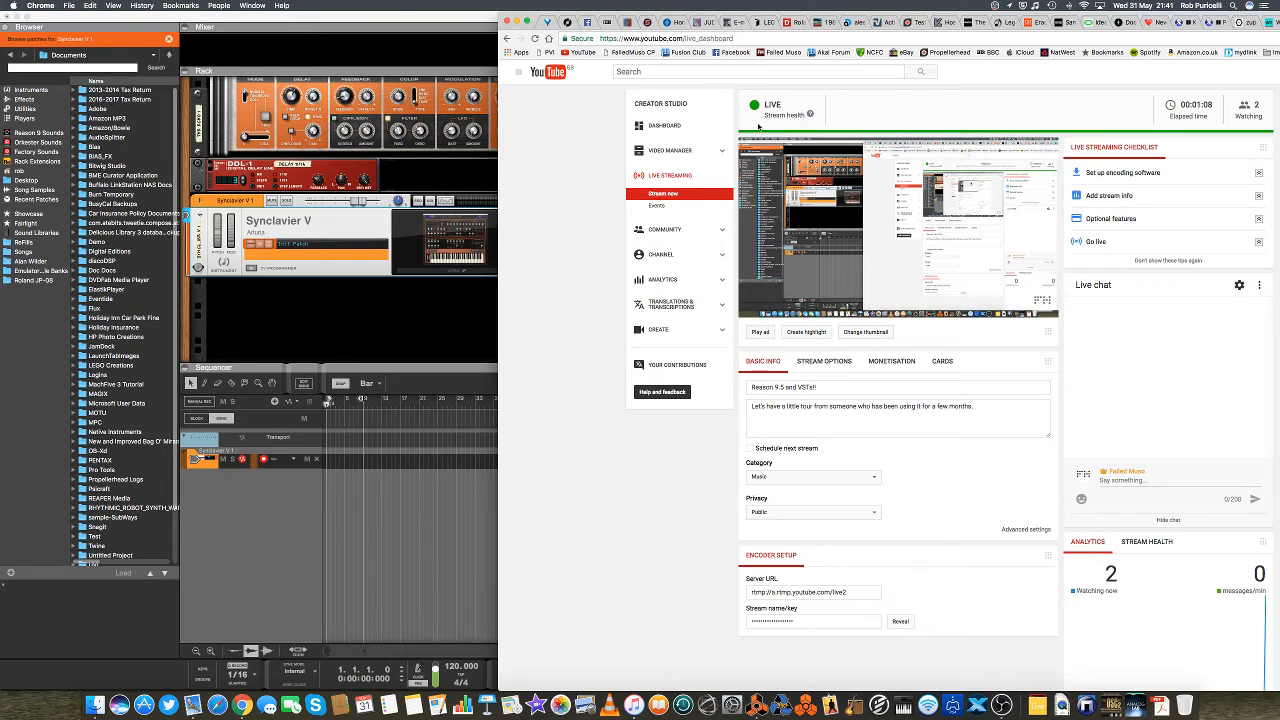
pyautogui.click(1258, 242)
pyautogui.click(1258, 242)
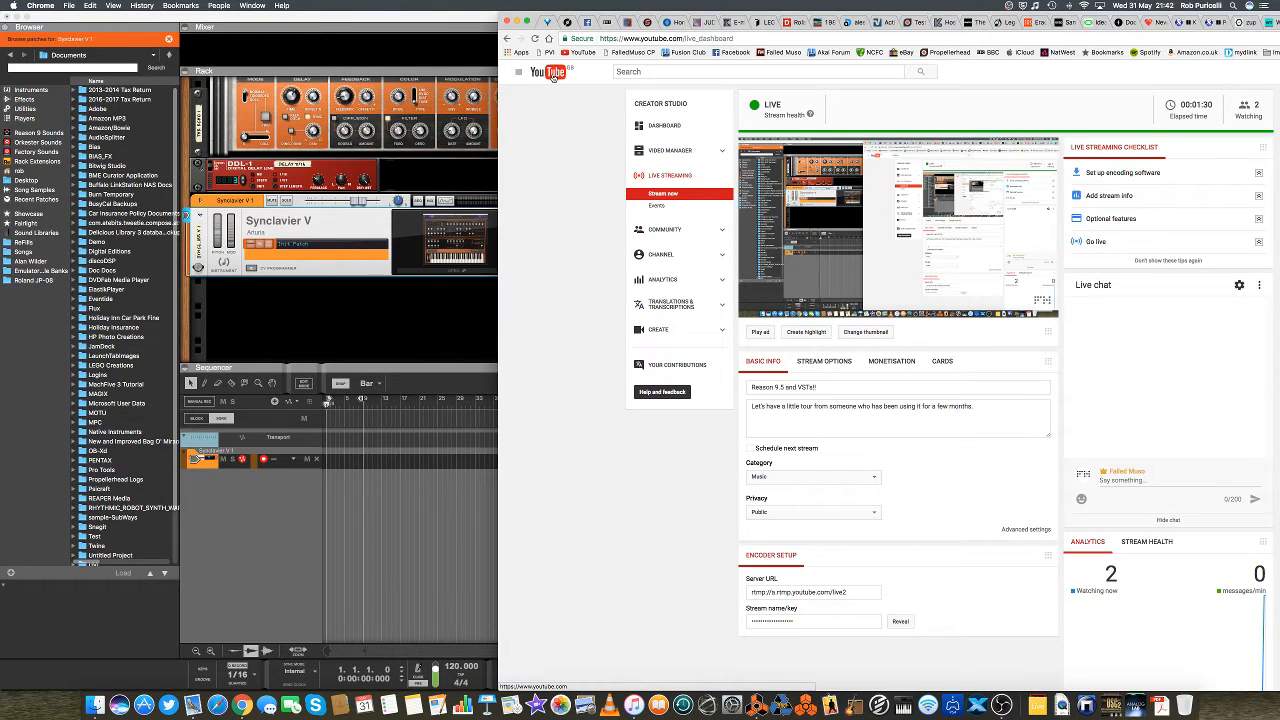
# Step: Look through the channel's uploaded videos in a separate YouTube tab, and close that tab to return to the live dashboard
pyautogui.doubleClick(1267, 20)
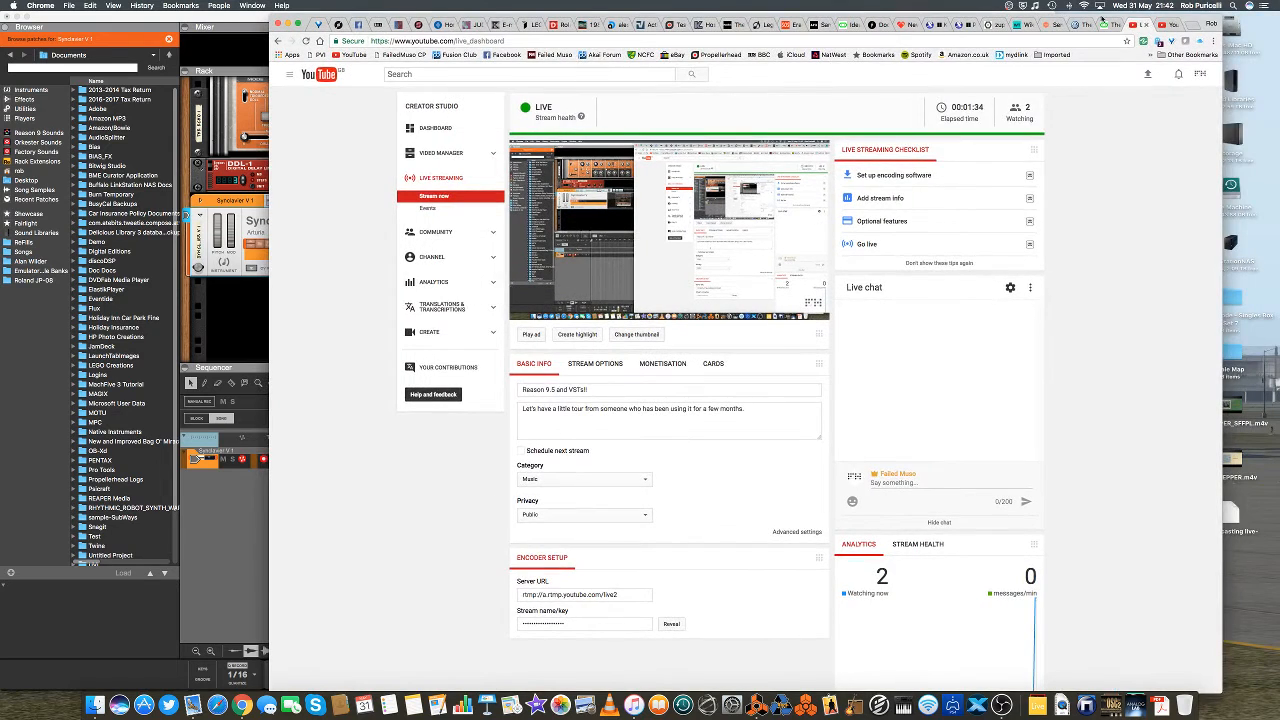
pyautogui.click(1166, 25)
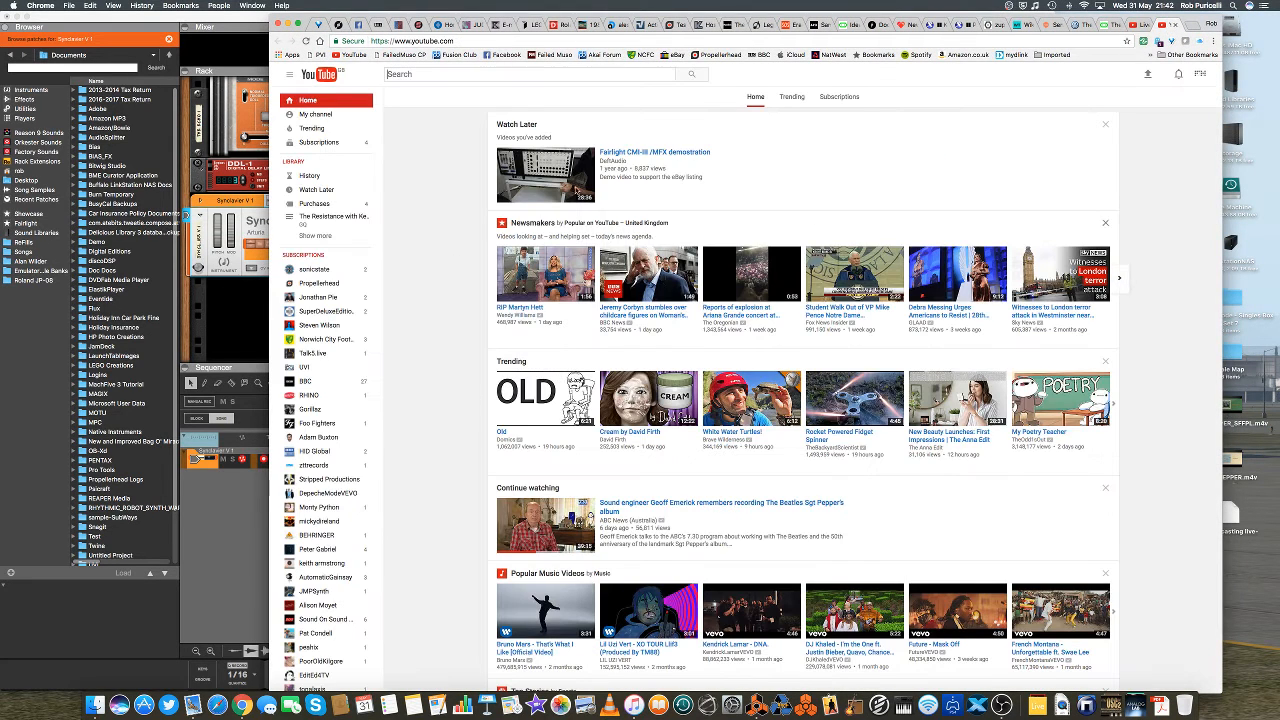
pyautogui.click(315, 114)
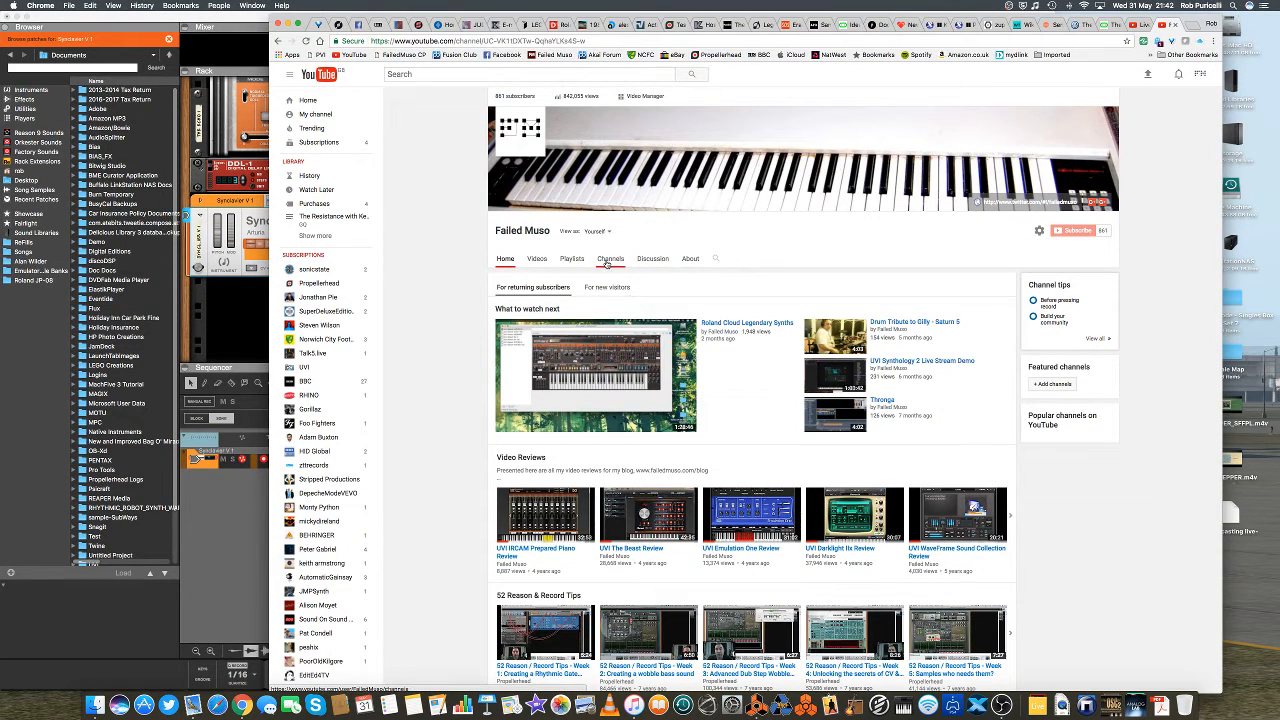
pyautogui.click(535, 261)
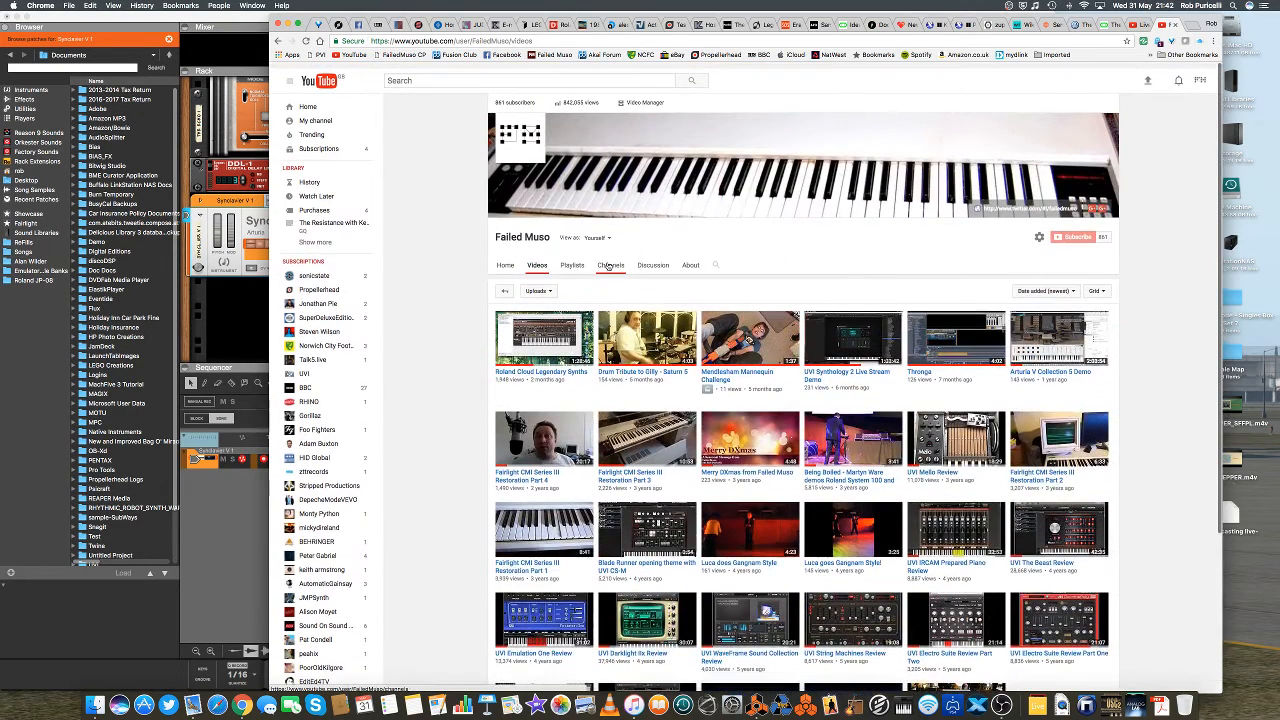
pyautogui.scroll(-1, 608, 265)
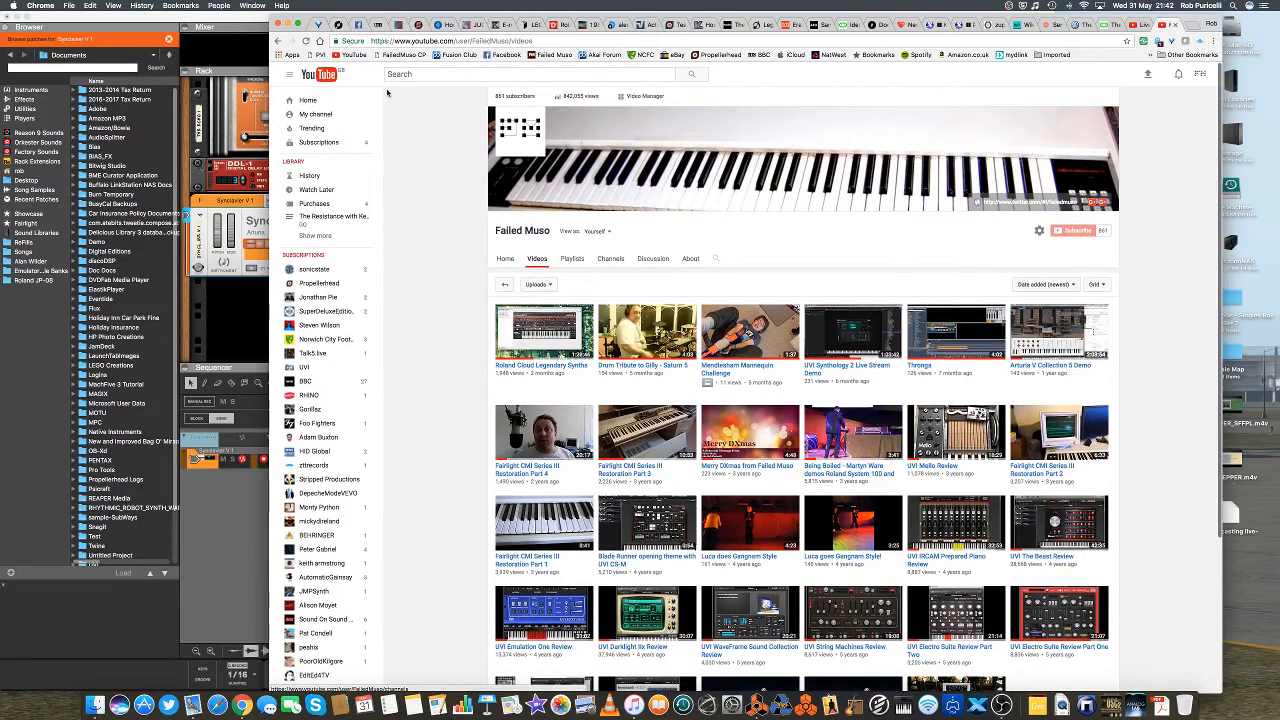
pyautogui.click(1176, 24)
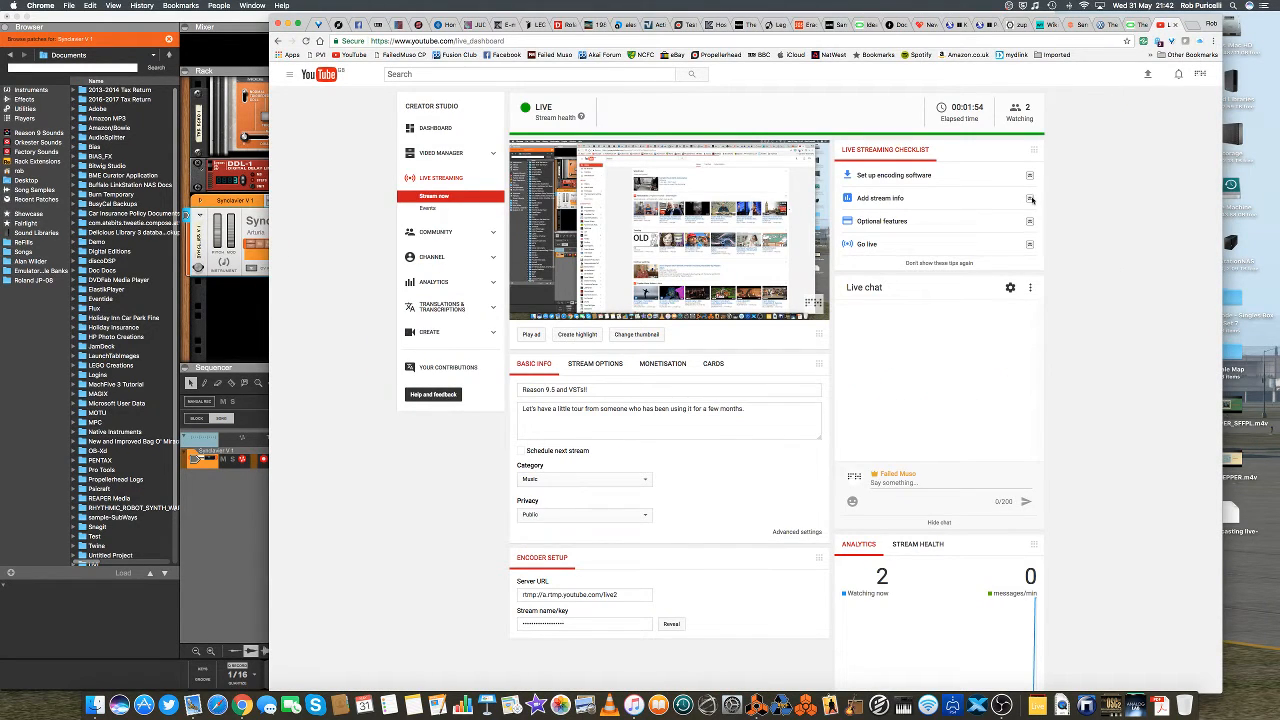
# Step: Expand the Add stream info and Set up encoding software tips in the live streaming checklist
pyautogui.click(1031, 199)
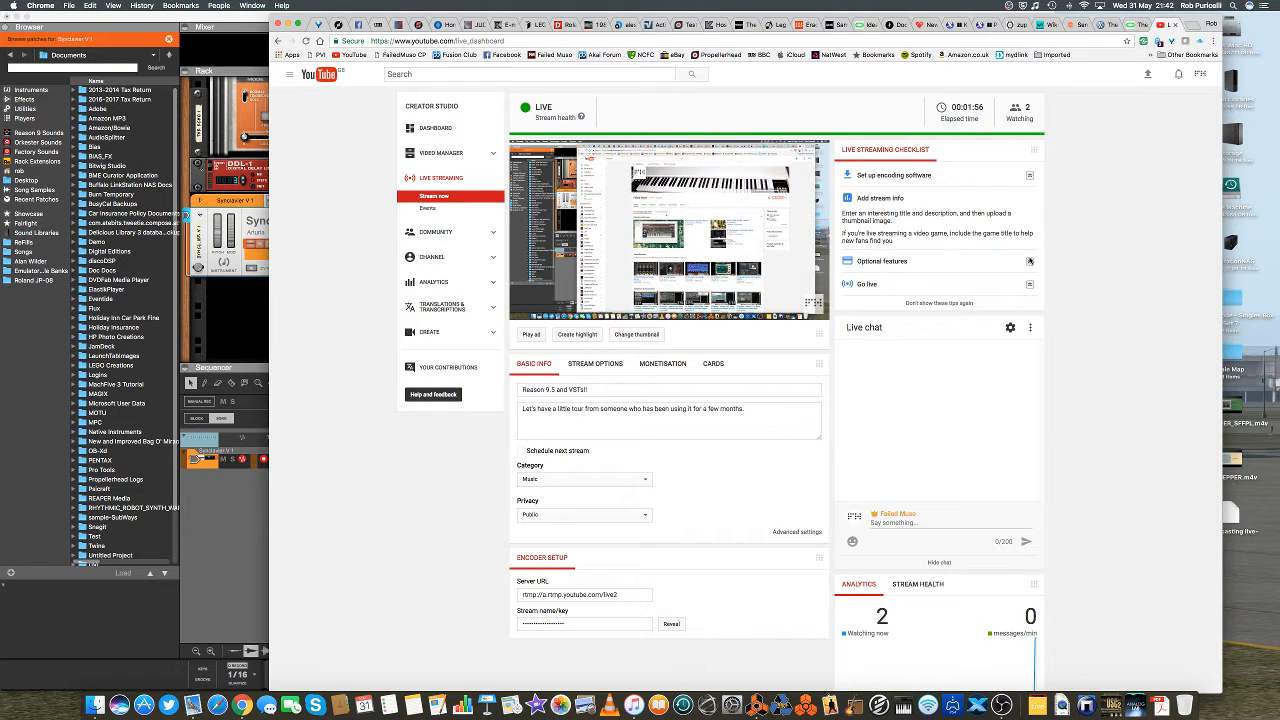
pyautogui.click(1028, 177)
# Step: Share the live stream on Facebook with the message "Live streaming a tour of Reason 9.5", copying the message text before posting
pyautogui.scroll(-3, 1119, 435)
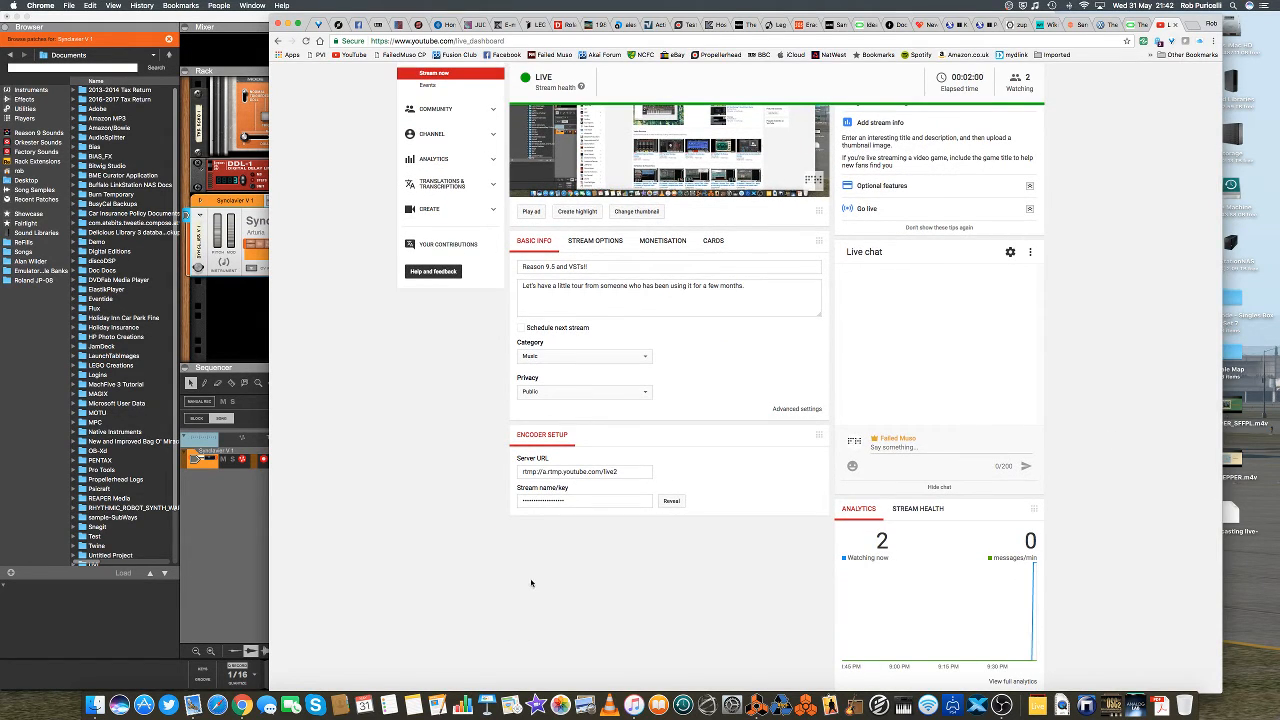
pyautogui.scroll(-4, 531, 583)
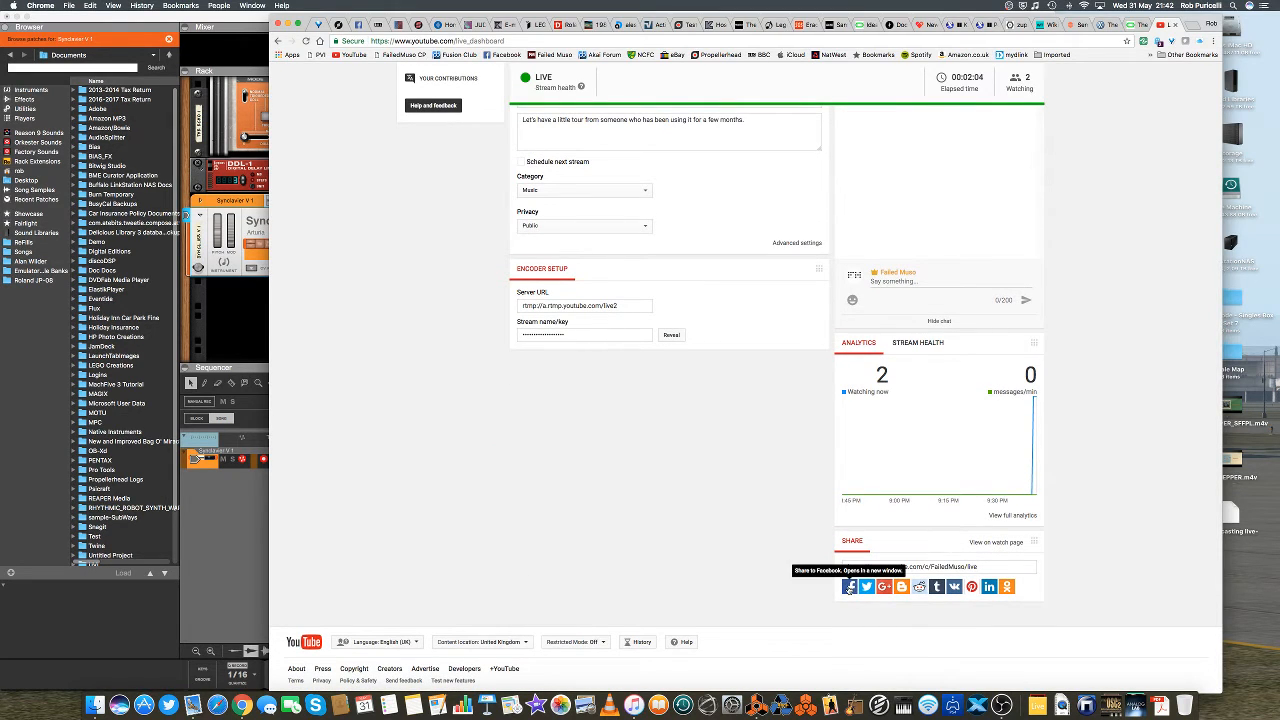
pyautogui.click(849, 586)
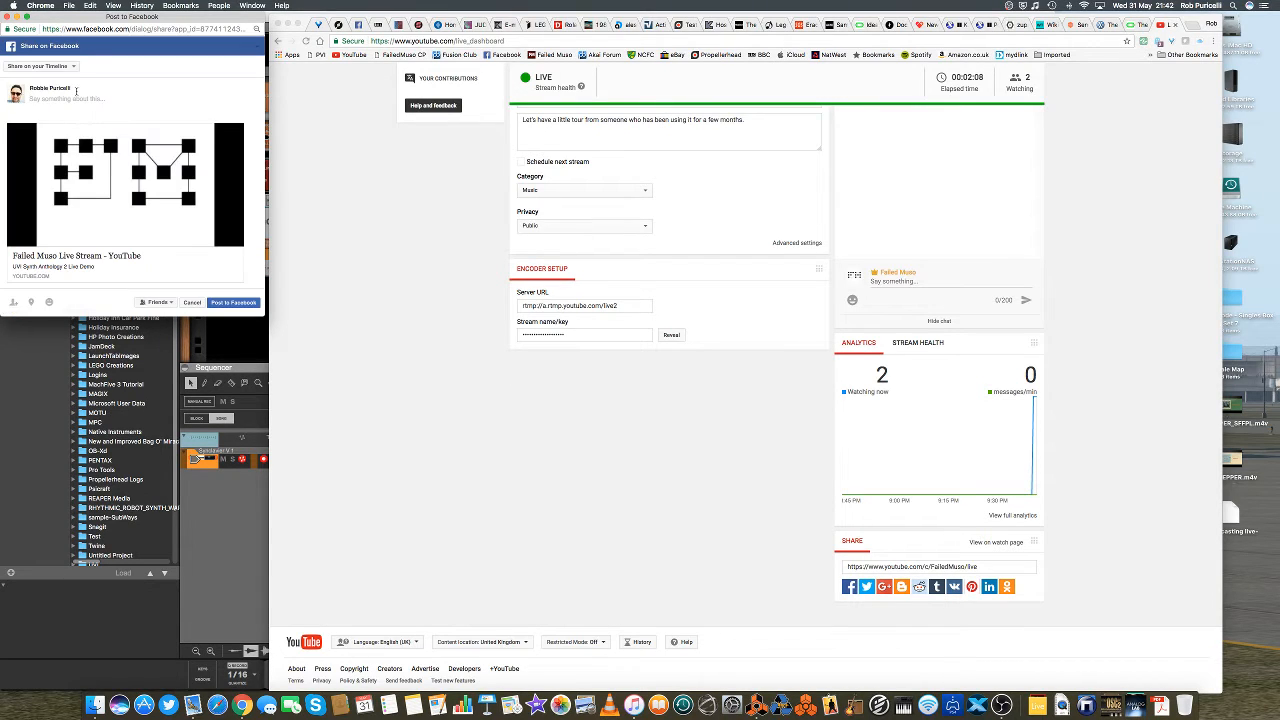
pyautogui.click(31, 98)
pyautogui.moveTo(140, 101); pyautogui.dragTo(2, 92)
pyautogui.press('super+c')
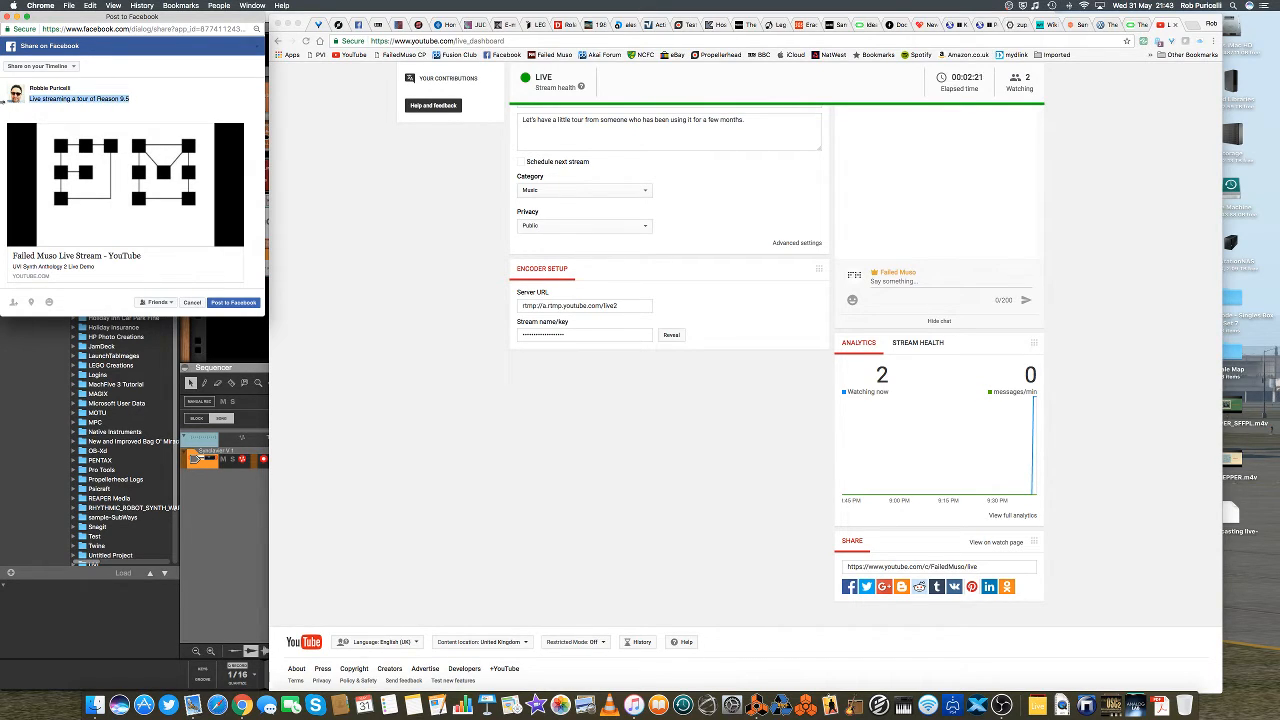
pyautogui.click(234, 302)
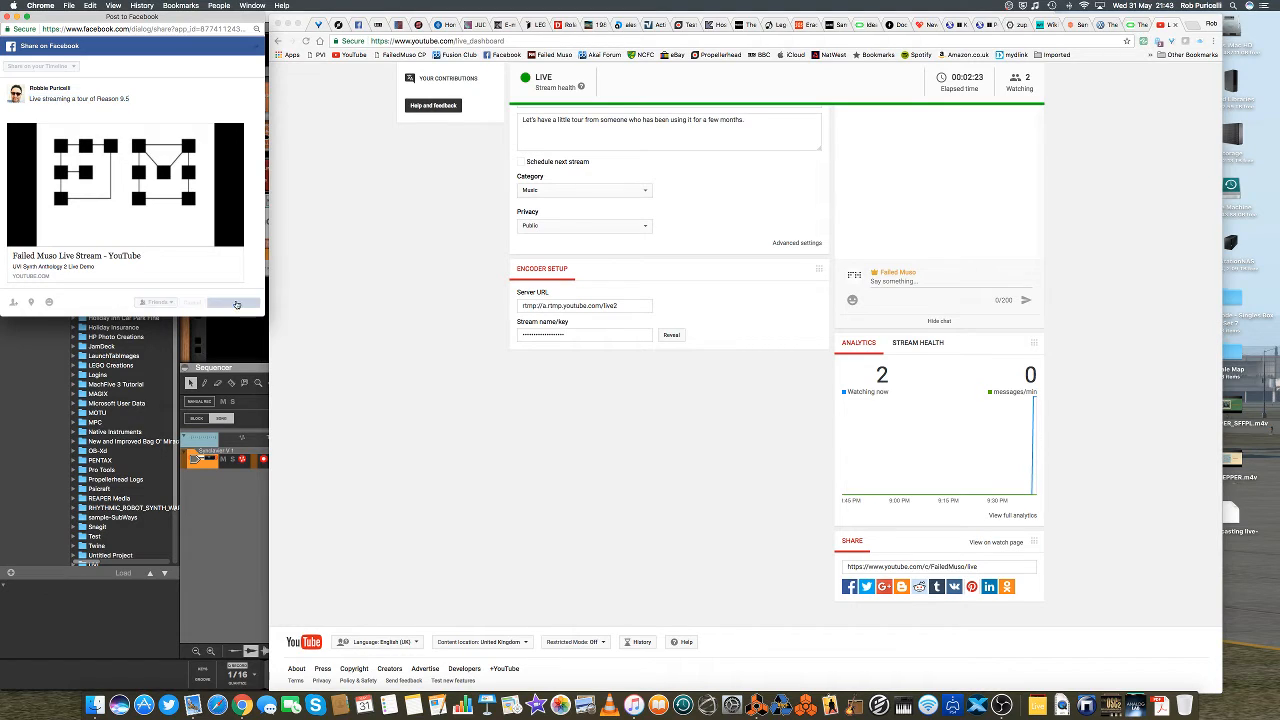
# Step: Tweet the live stream link with its title replaced by the copied text "Live streaming a tour of Reason 9.5", and close the share window
pyautogui.click(866, 587)
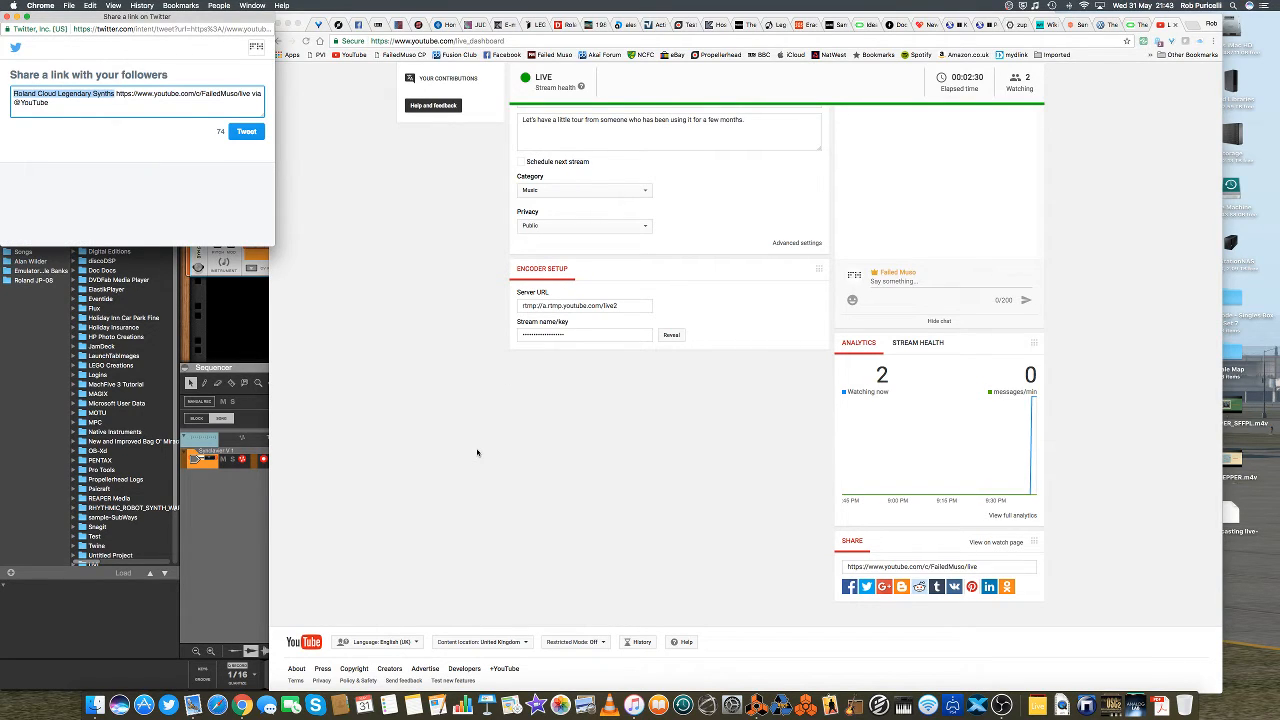
pyautogui.press('super+v')
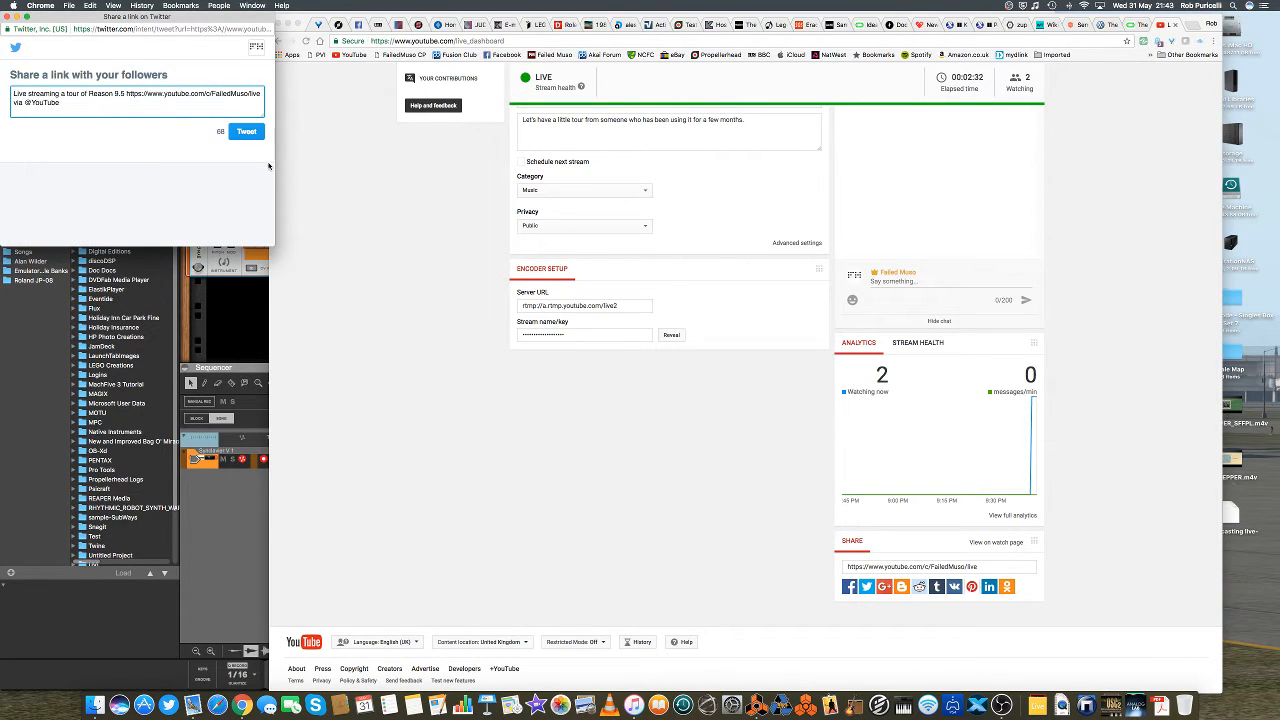
pyautogui.click(246, 131)
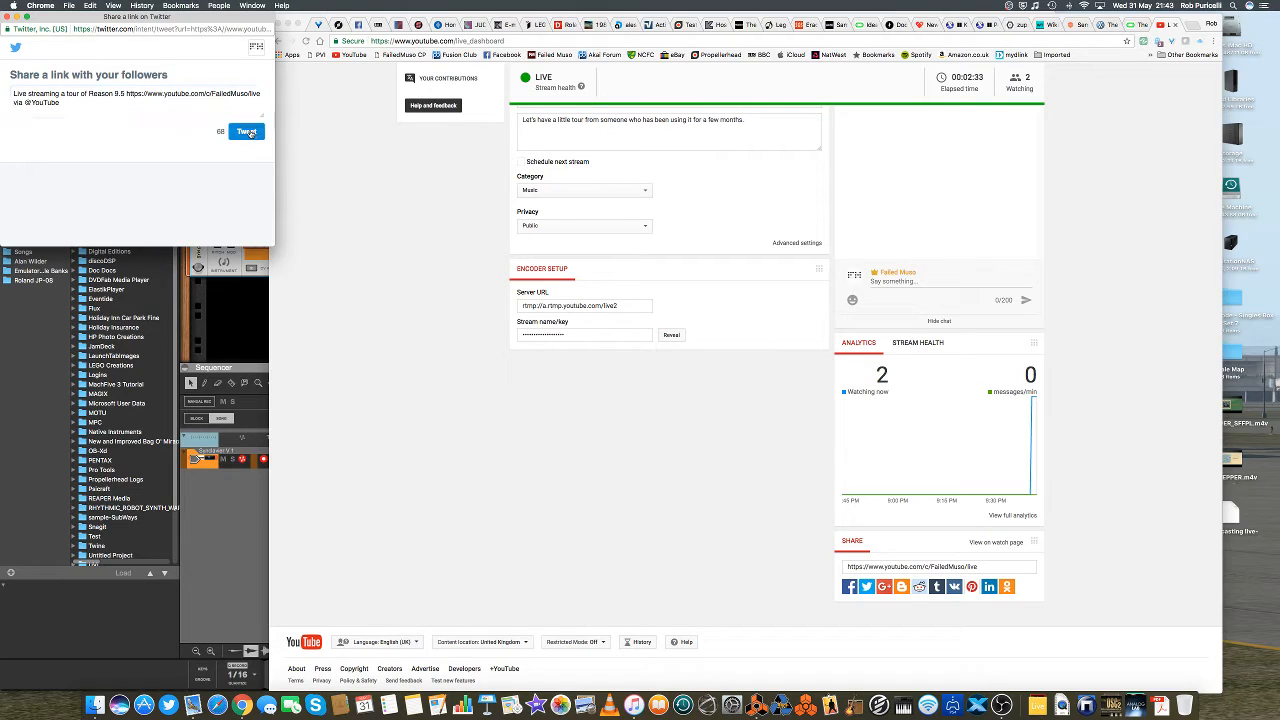
pyautogui.click(8, 16)
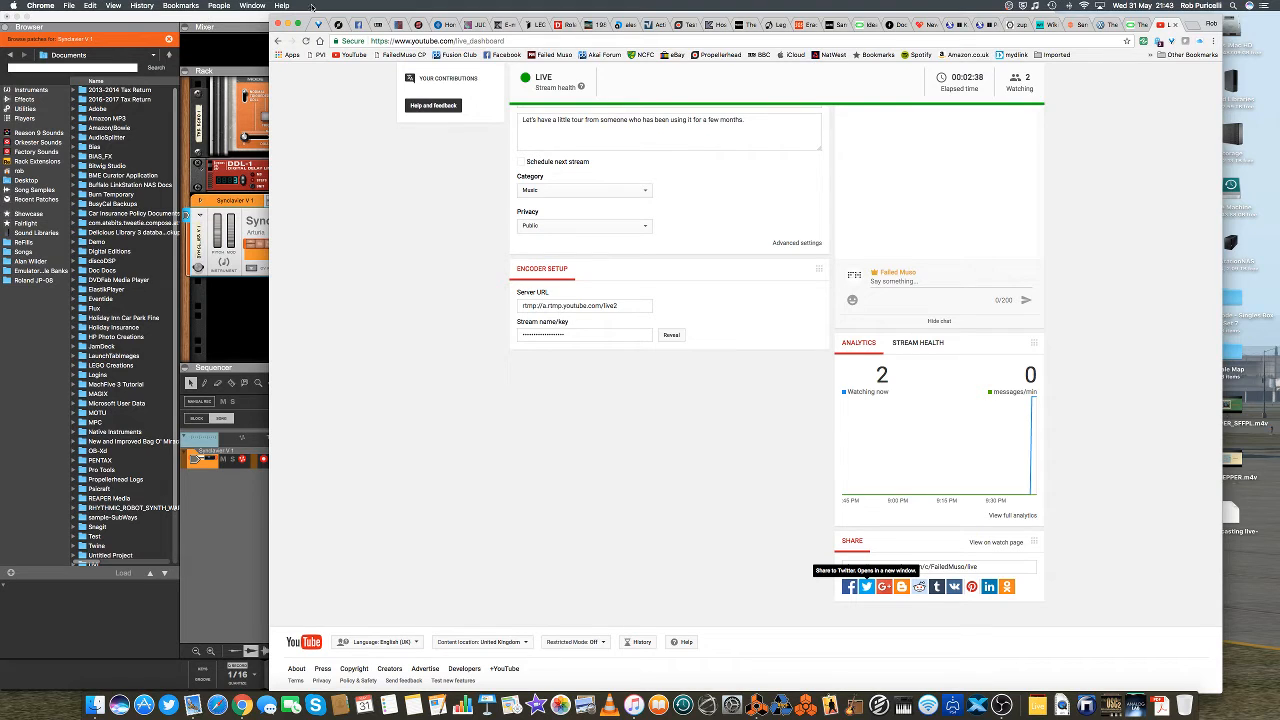
# Step: Move the browser window right beside Reason so the live chat and viewer analytics remain visible past Reason's edge
pyautogui.moveTo(300, 17); pyautogui.dragTo(517, 17)
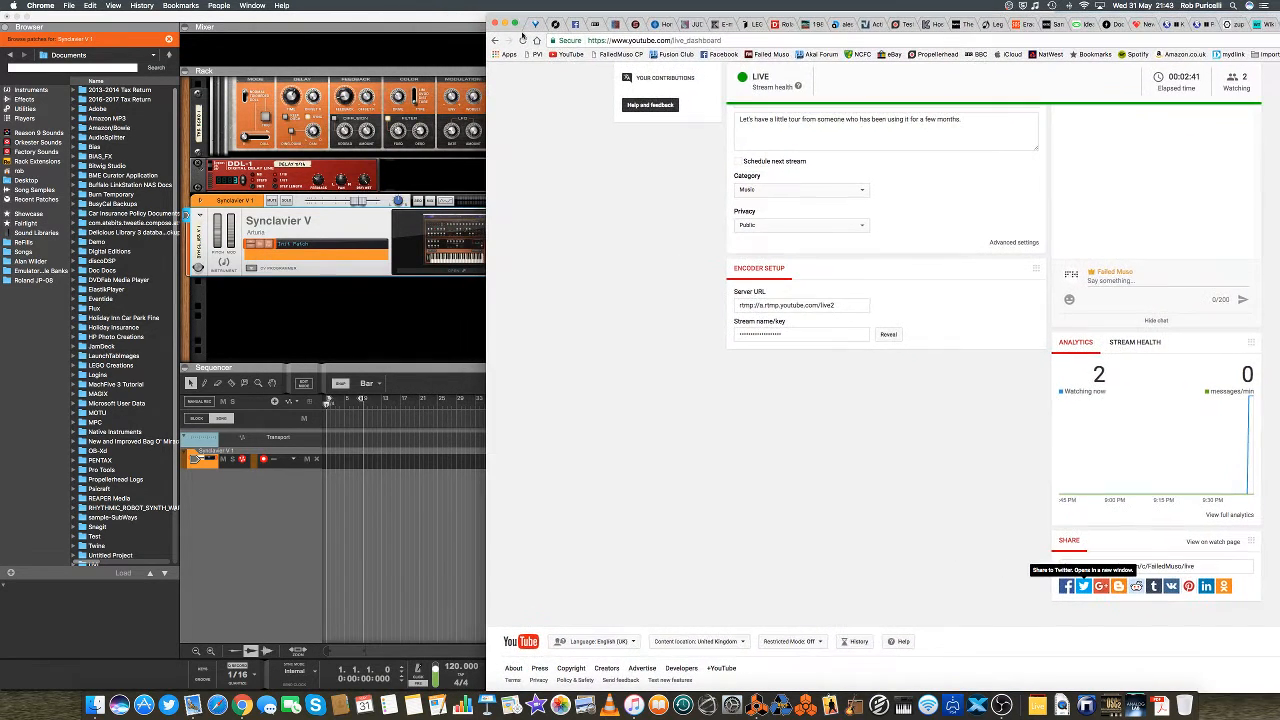
pyautogui.rightClick(895, 357)
pyautogui.click(834, 490)
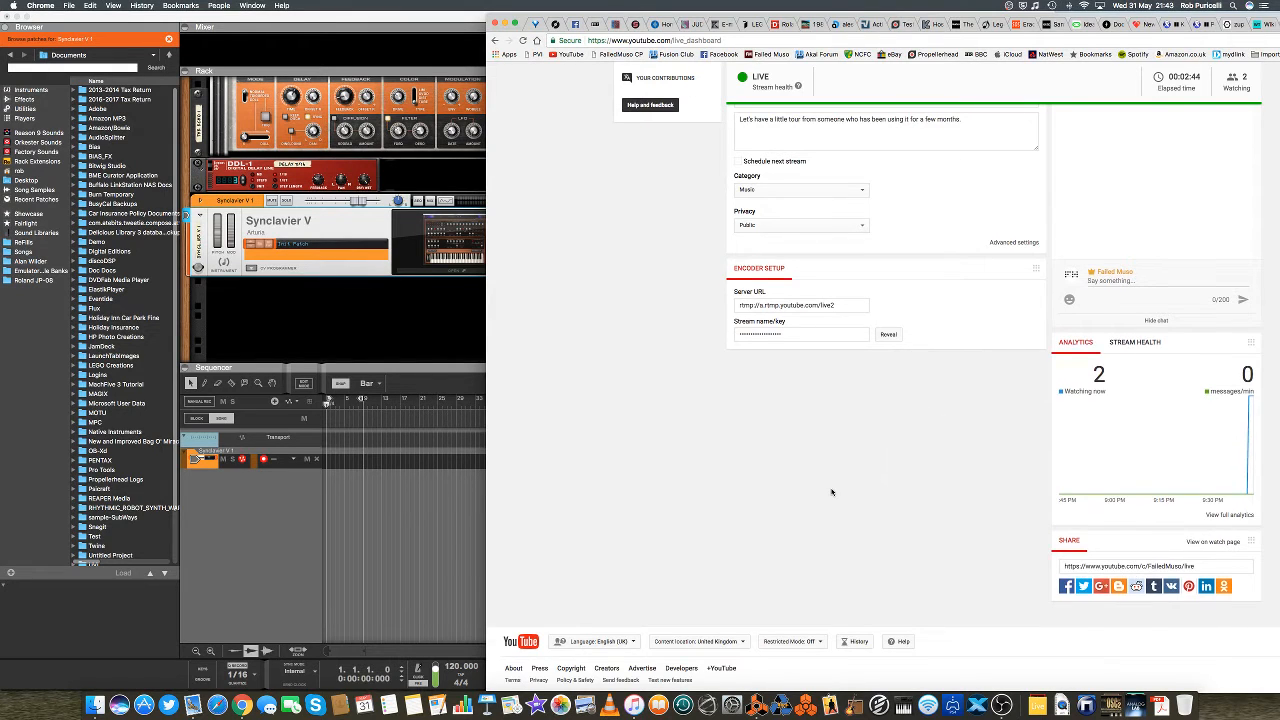
pyautogui.scroll(5, 834, 490)
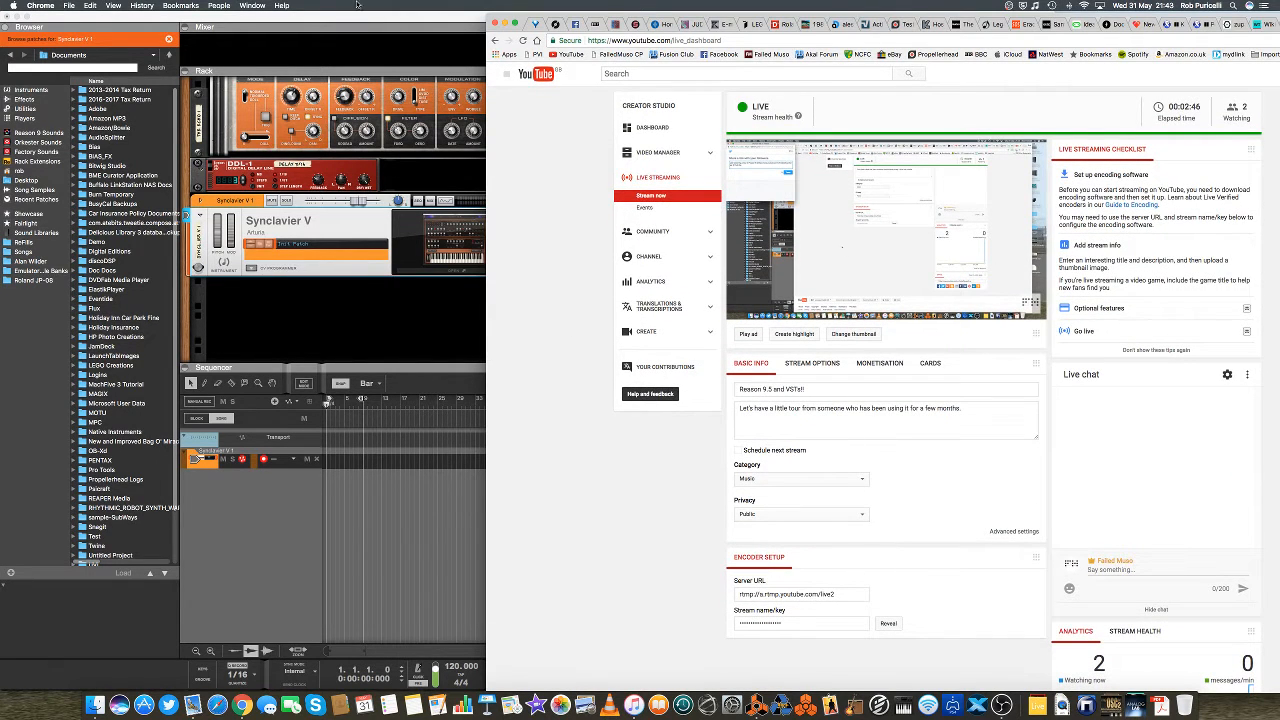
pyautogui.click(347, 17)
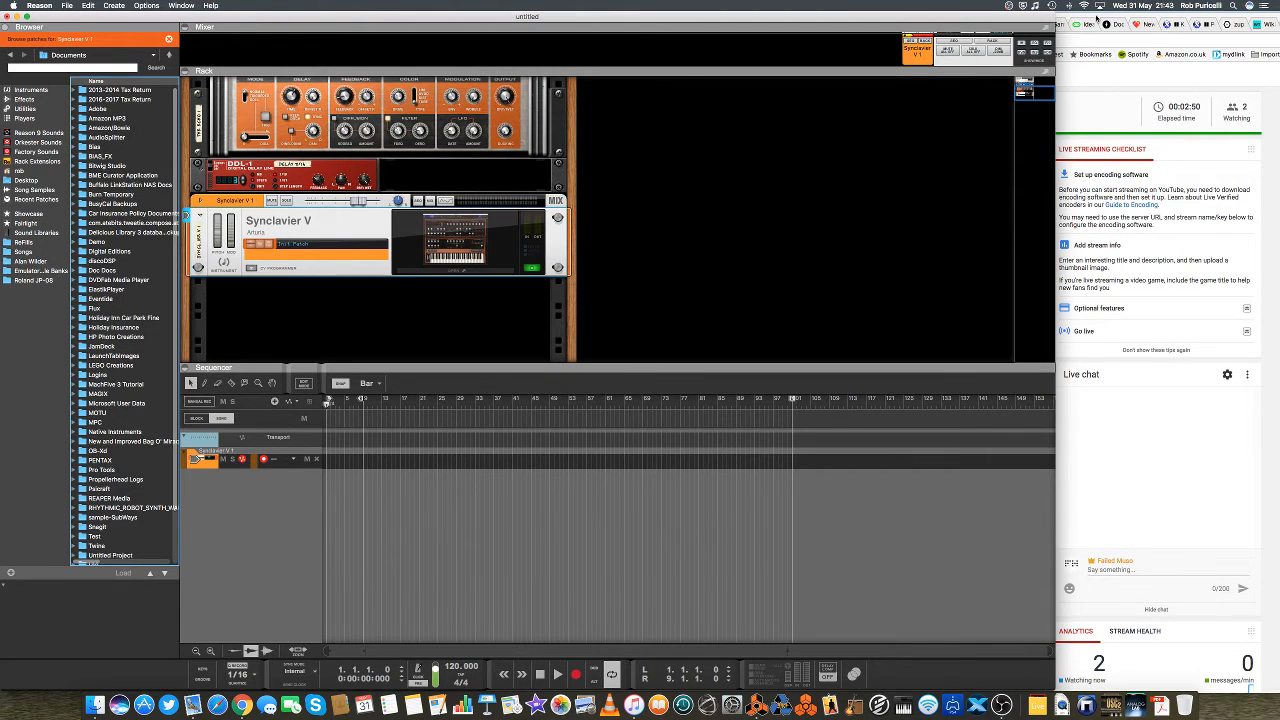
pyautogui.moveTo(1097, 18); pyautogui.dragTo(1114, 18)
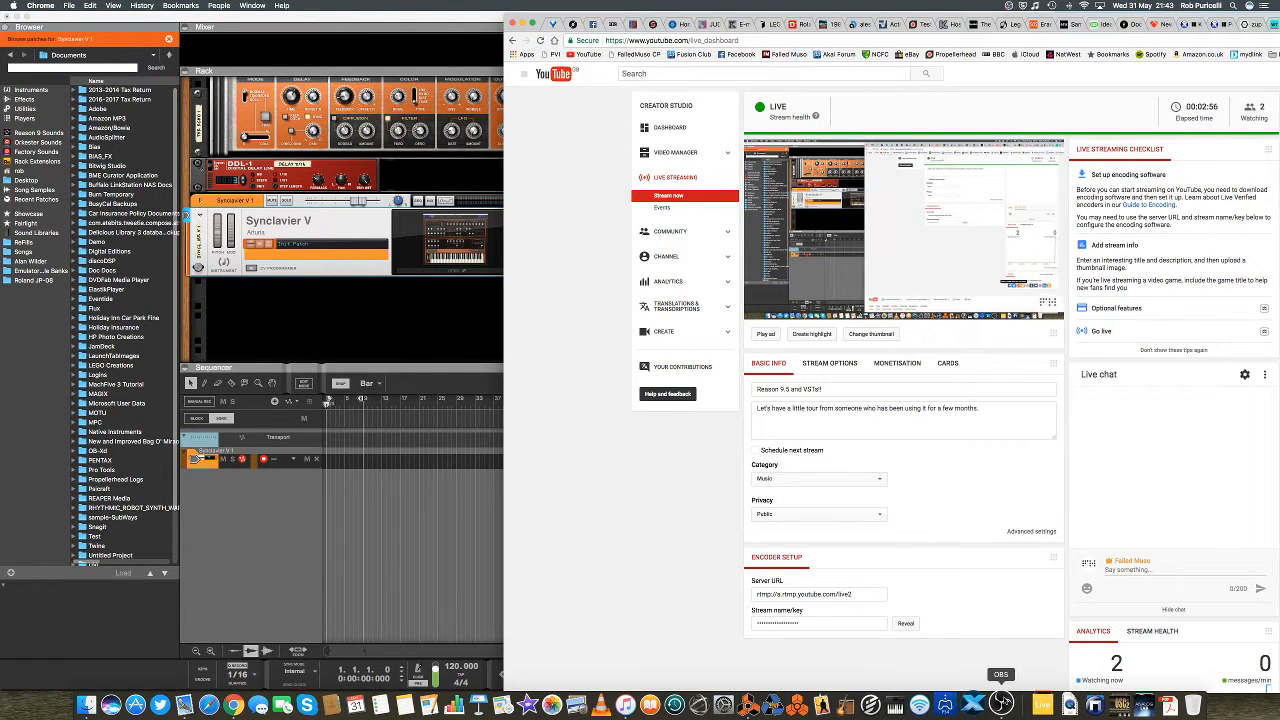
# Step: Switch to OBS to check the running stream, lower the browser window slightly, and bring Reason to the front
pyautogui.click(1001, 703)
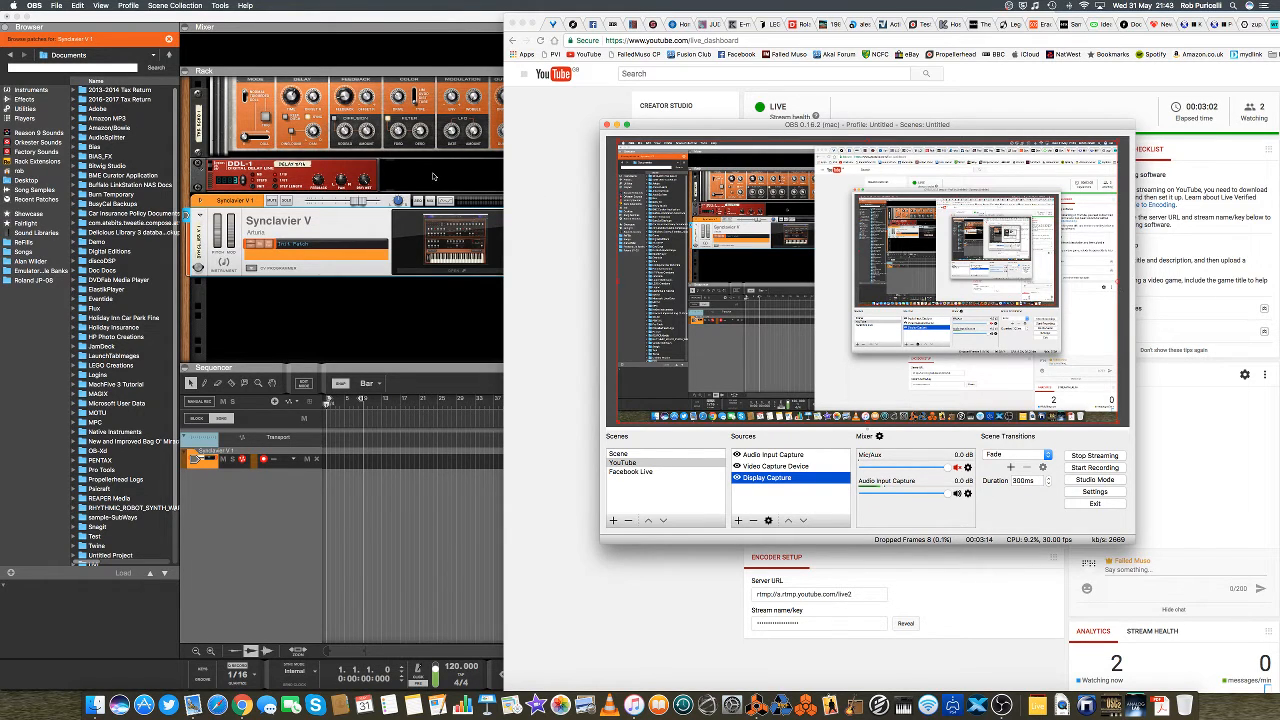
pyautogui.click(562, 96)
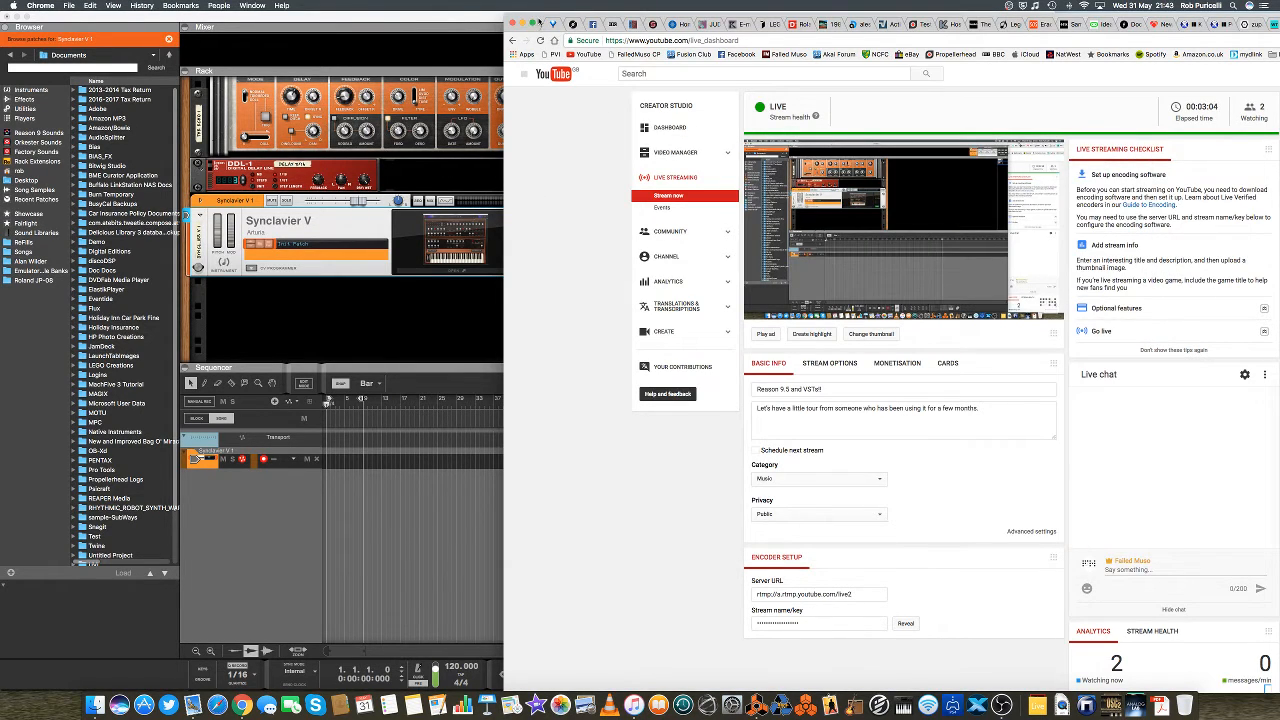
pyautogui.moveTo(538, 22); pyautogui.dragTo(538, 32)
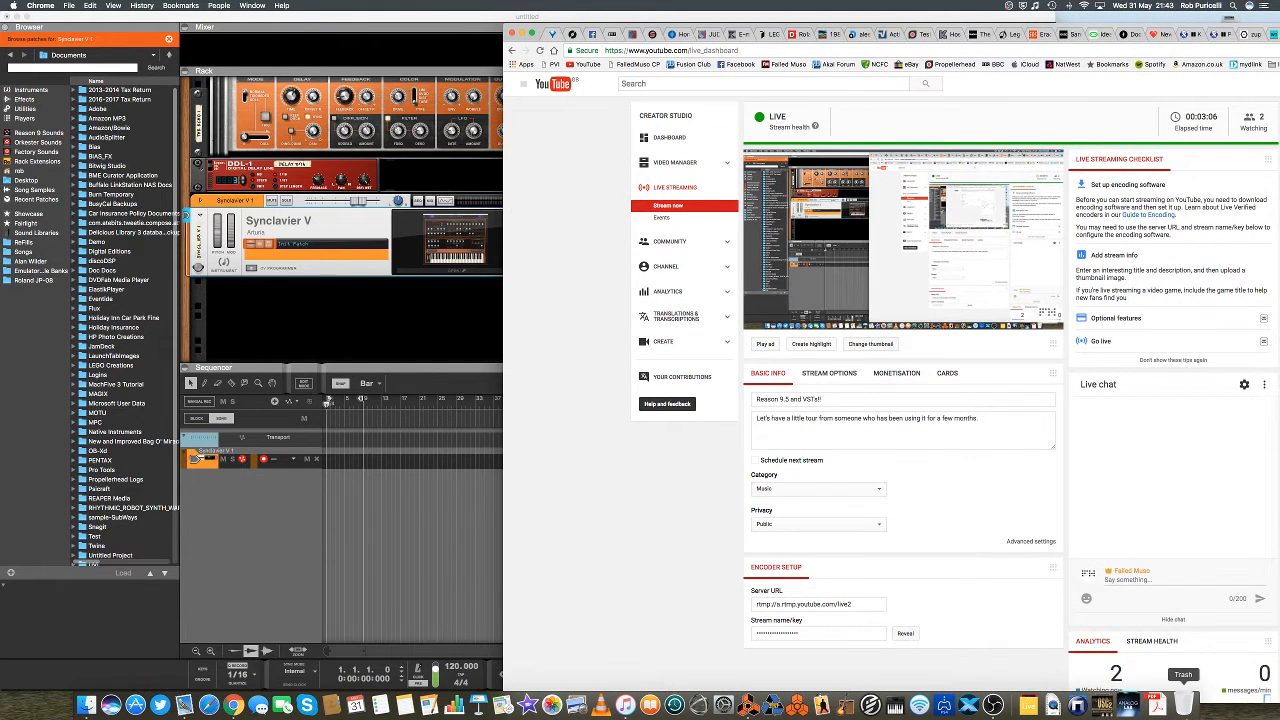
pyautogui.click(1000, 705)
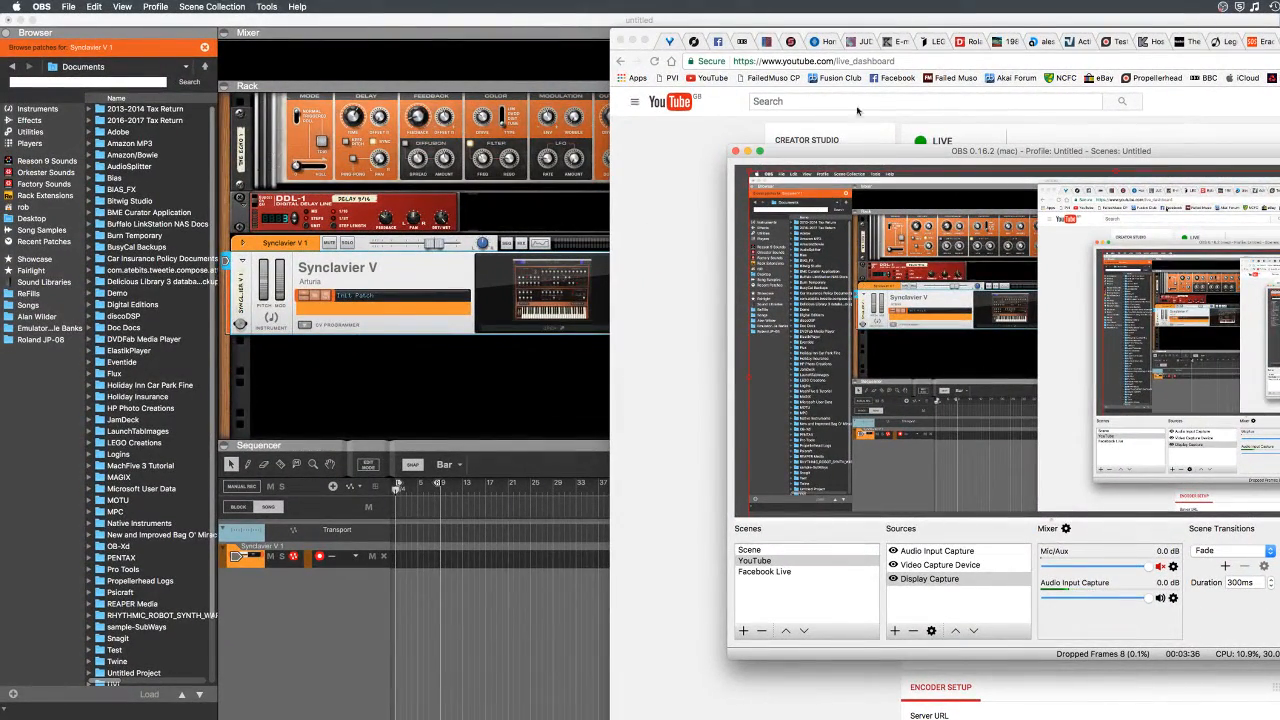
pyautogui.click(404, 413)
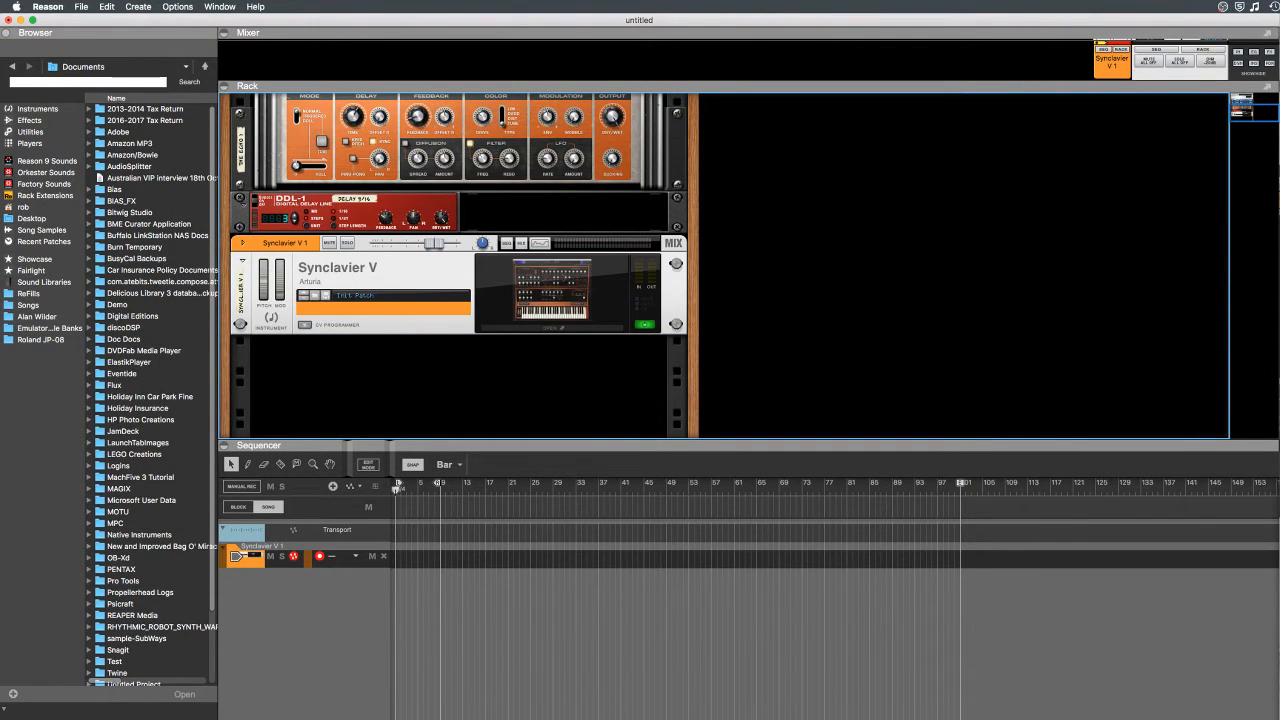
# Step: Move the OBS window further into view and make it taller, check the YouTube live dashboard in Chrome, and return to Reason
pyautogui.press('super+Tab')
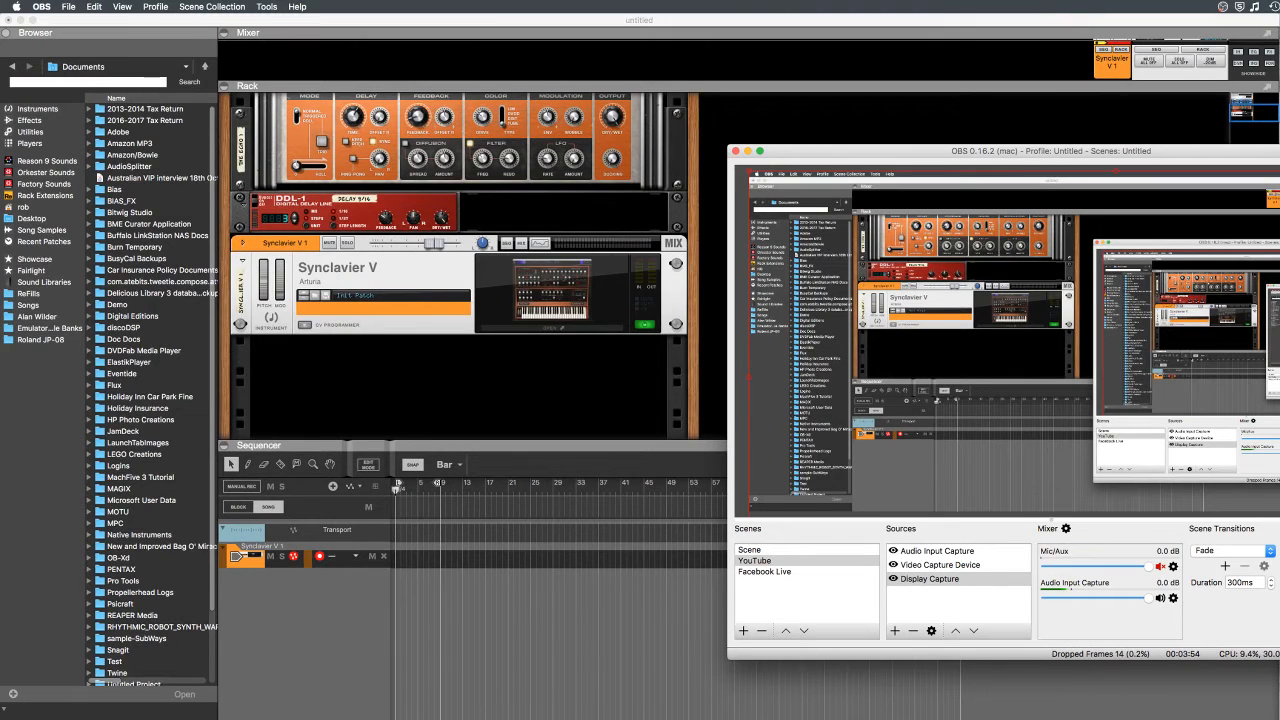
pyautogui.moveTo(1270, 471); pyautogui.dragTo(1279, 471)
pyautogui.moveTo(1279, 152); pyautogui.dragTo(1229, 149)
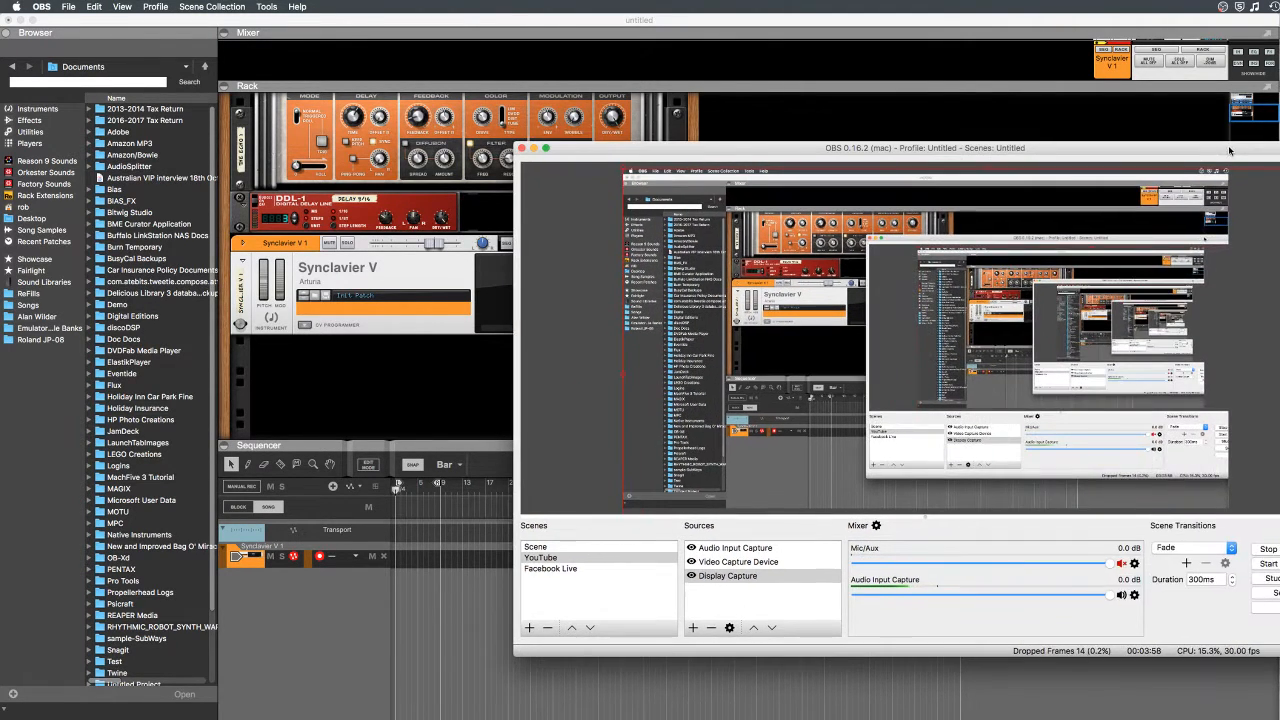
pyautogui.moveTo(1279, 657); pyautogui.dragTo(1279, 719)
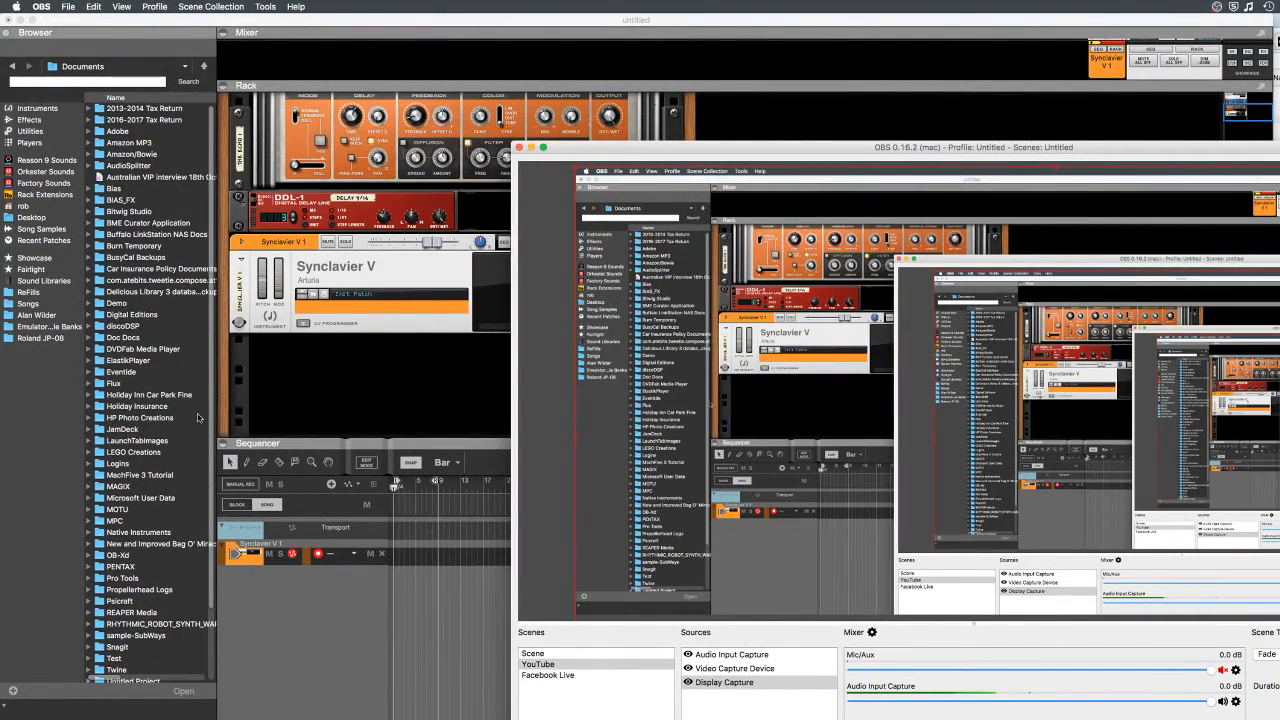
pyautogui.click(319, 396)
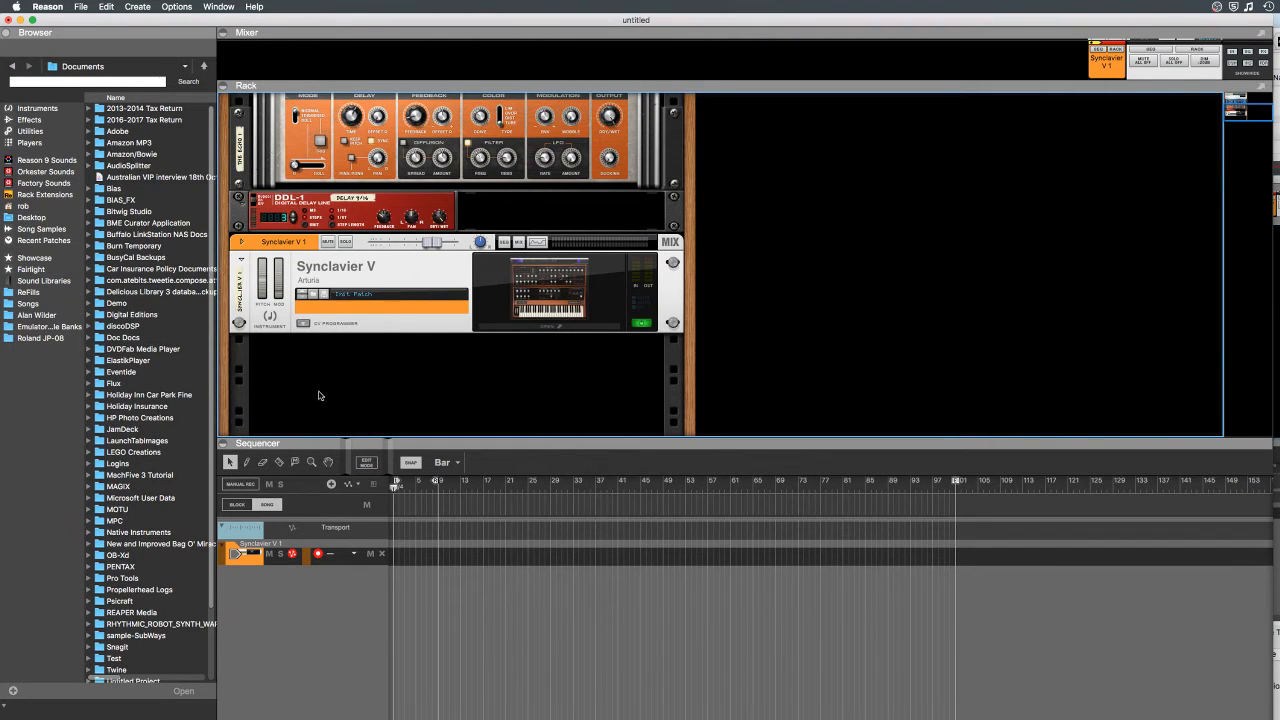
pyautogui.press('super+Tab')
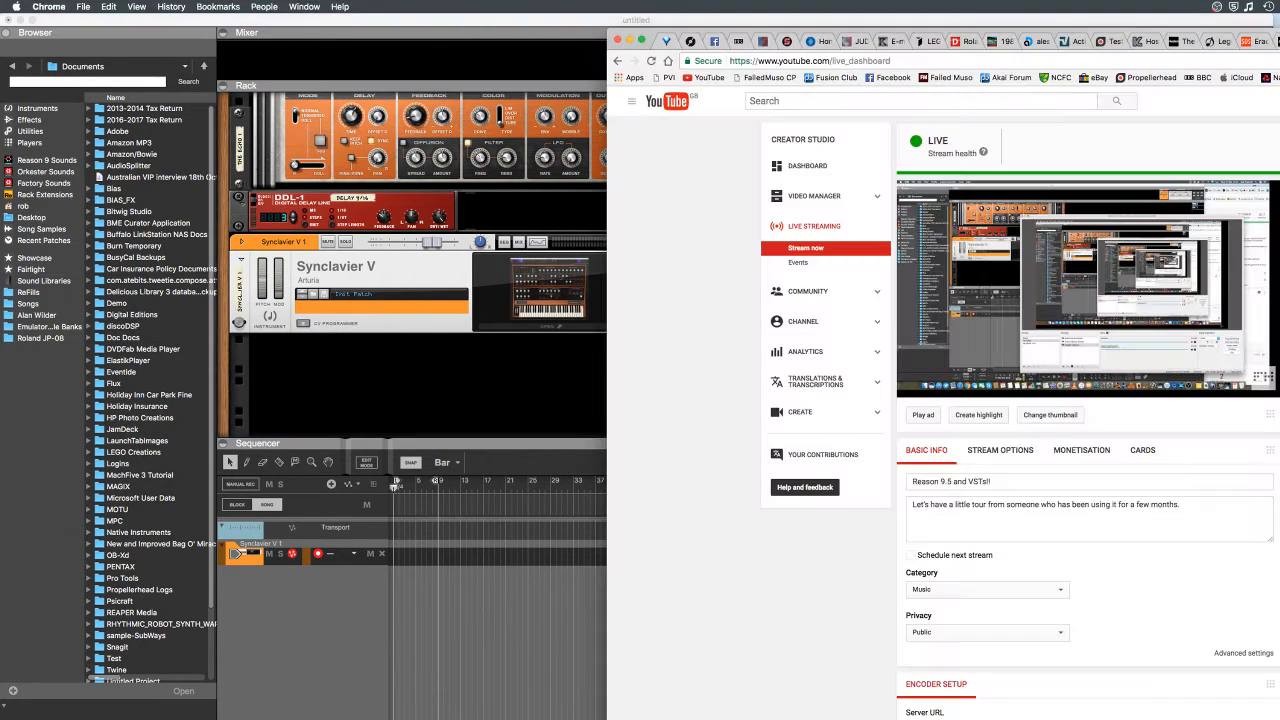
pyautogui.click(477, 395)
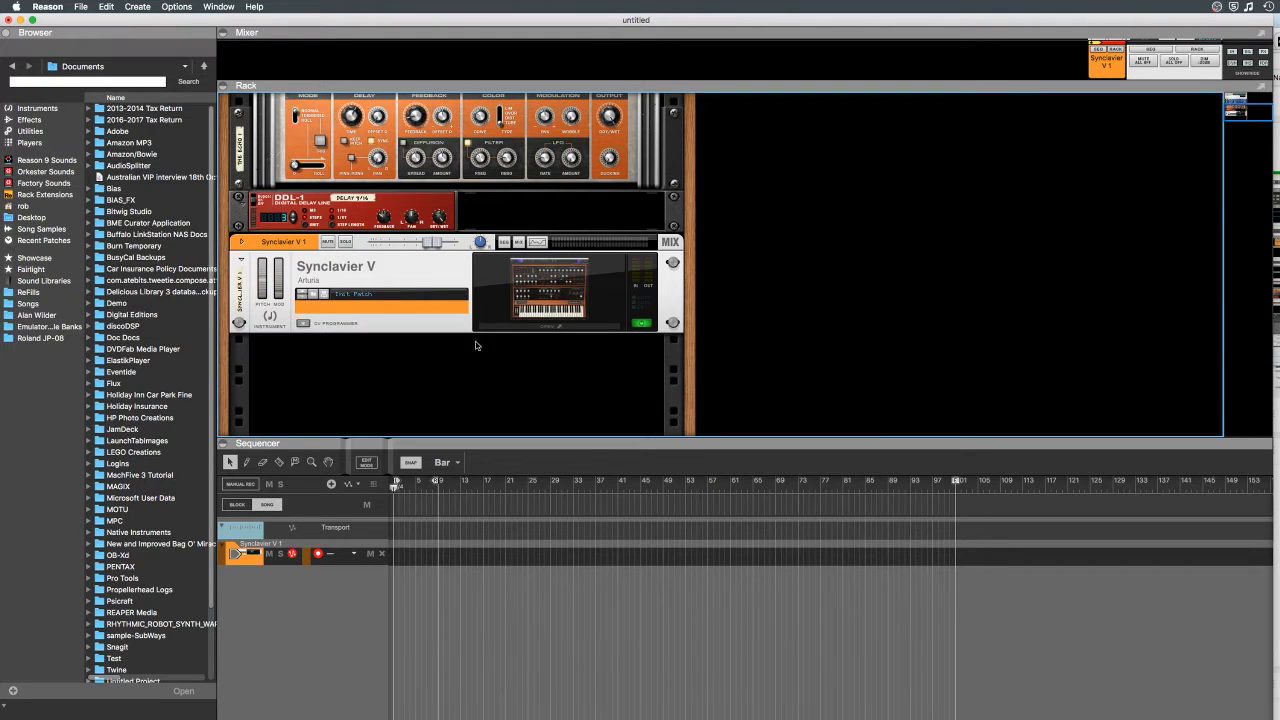
# Step: Delete the Synclavier V device from the rack together with everything in its device group
pyautogui.rightClick(388, 283)
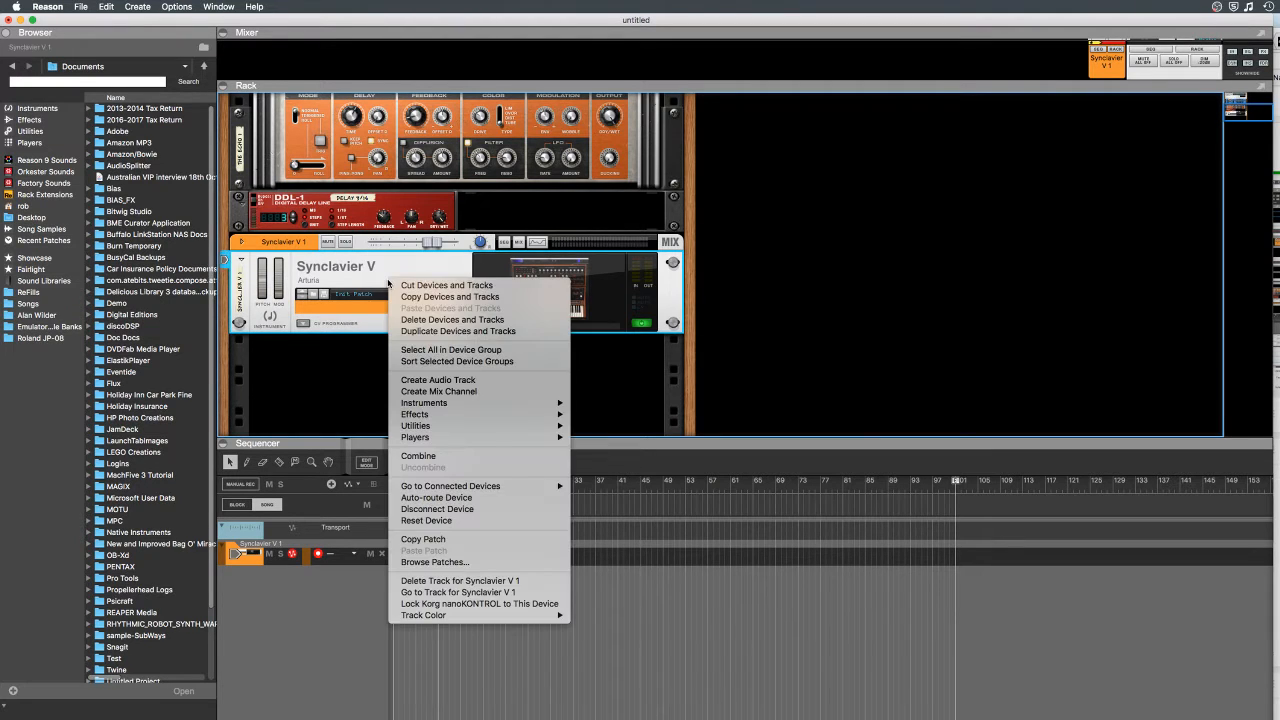
pyautogui.click(466, 318)
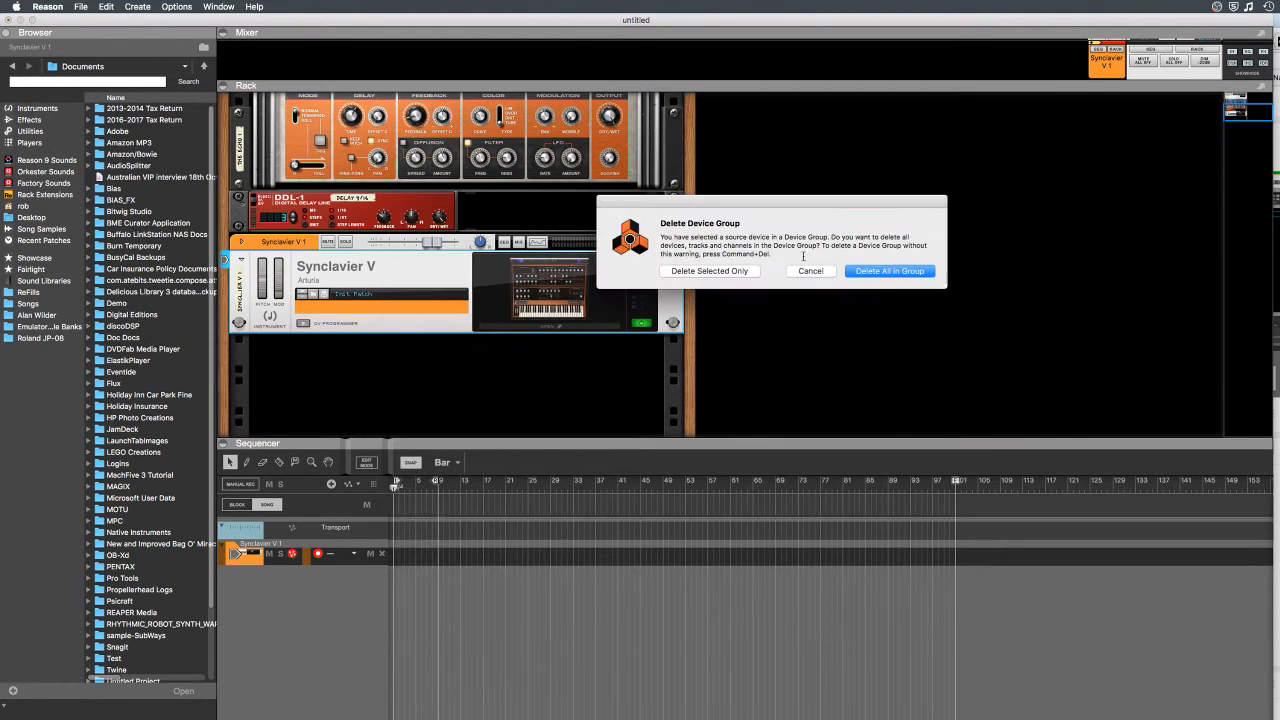
pyautogui.click(870, 274)
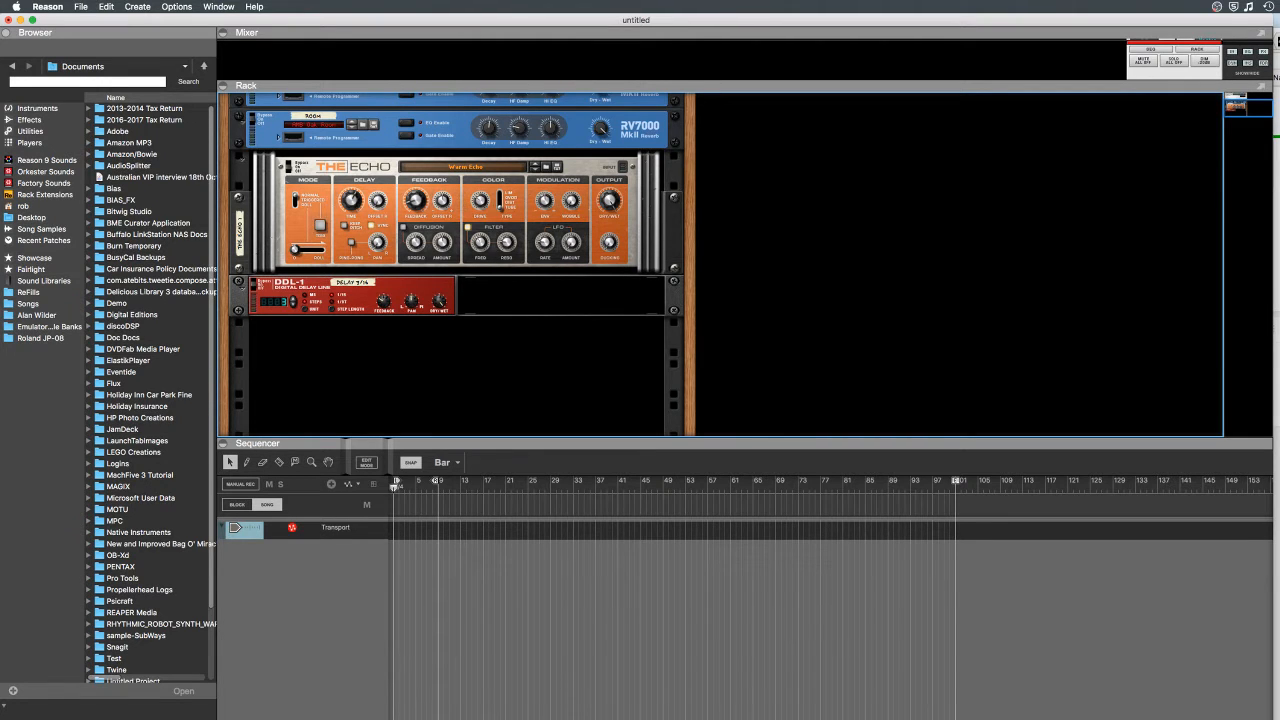
# Step: Shorten the Reason window so its transport bar is fully on screen, check the capture preview in OBS, and return to Reason
pyautogui.press('super+Tab')
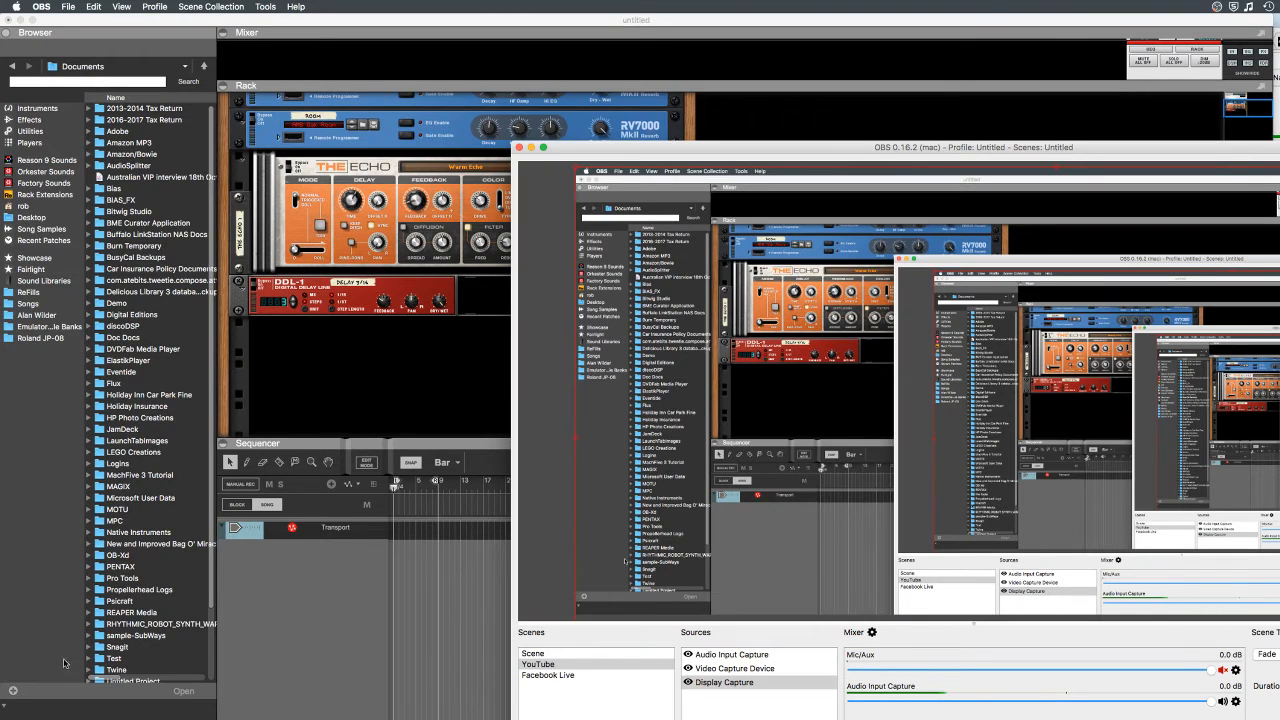
pyautogui.press('super+Tab')
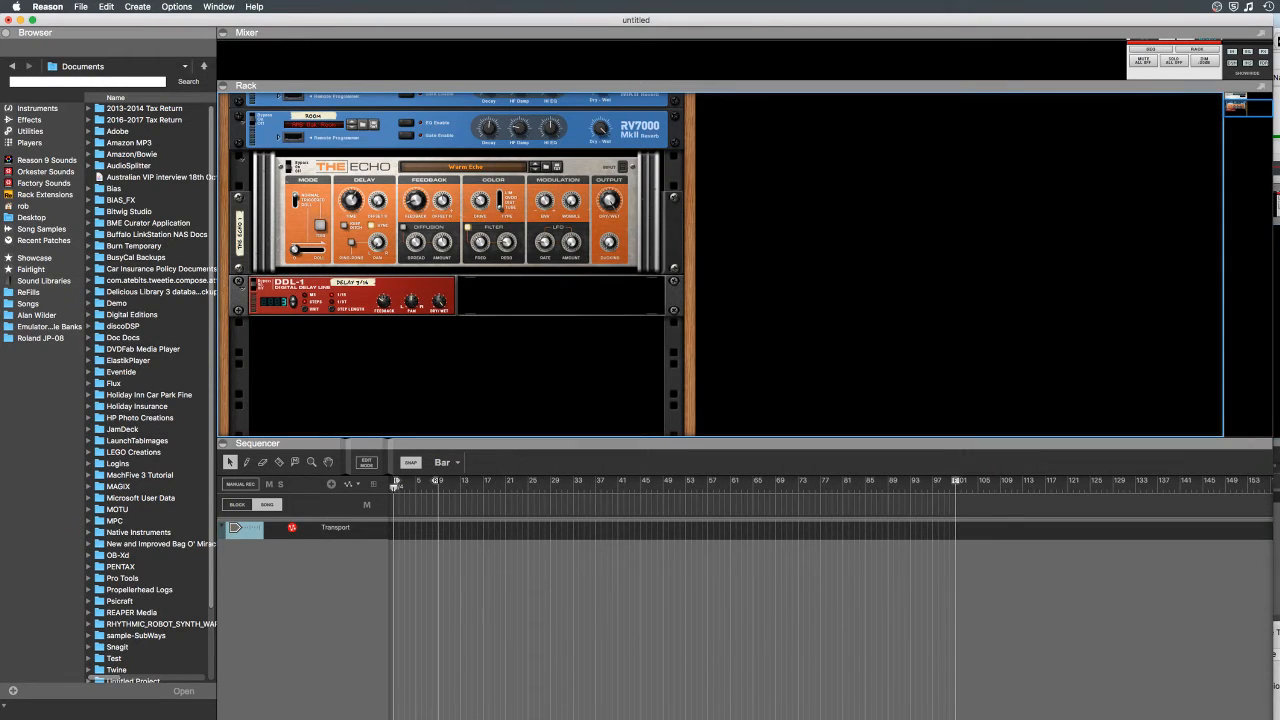
pyautogui.press('super+Tab')
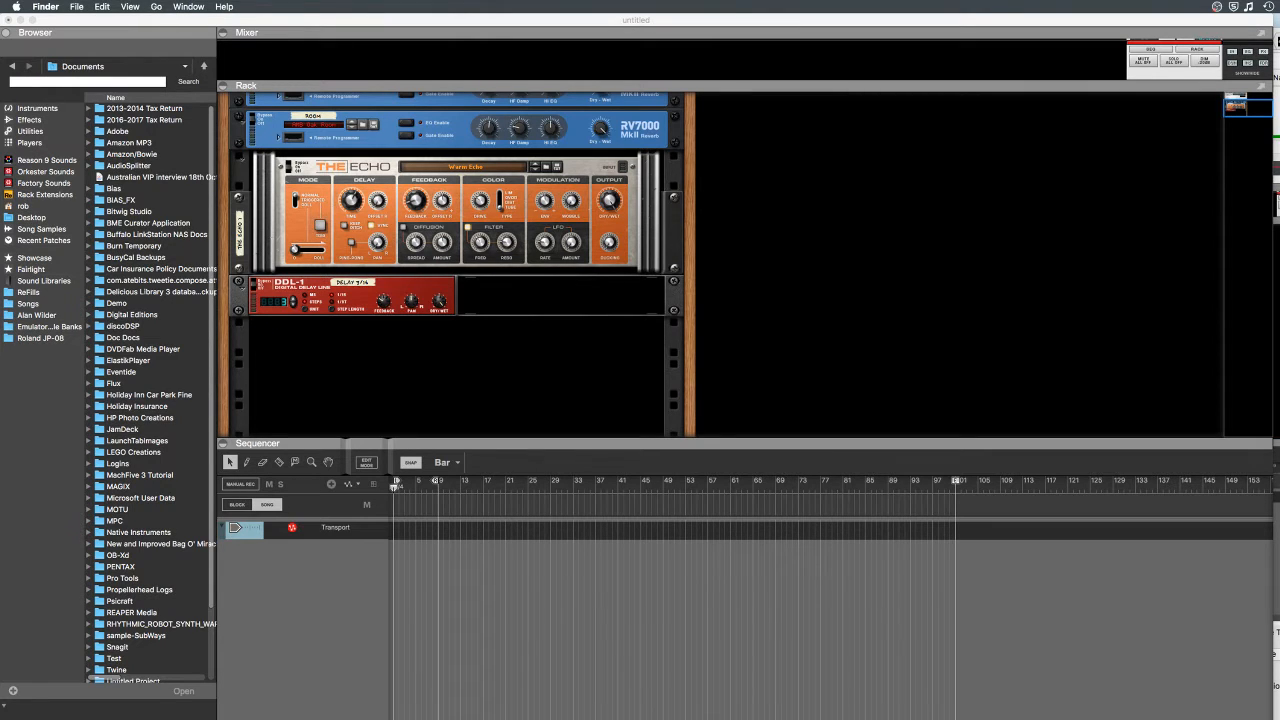
pyautogui.press('super+Tab')
pyautogui.moveTo(29, 719)
pyautogui.mouseDown()
pyautogui.moveTo(29, 699)
pyautogui.moveTo(29, 719)
pyautogui.mouseUp()
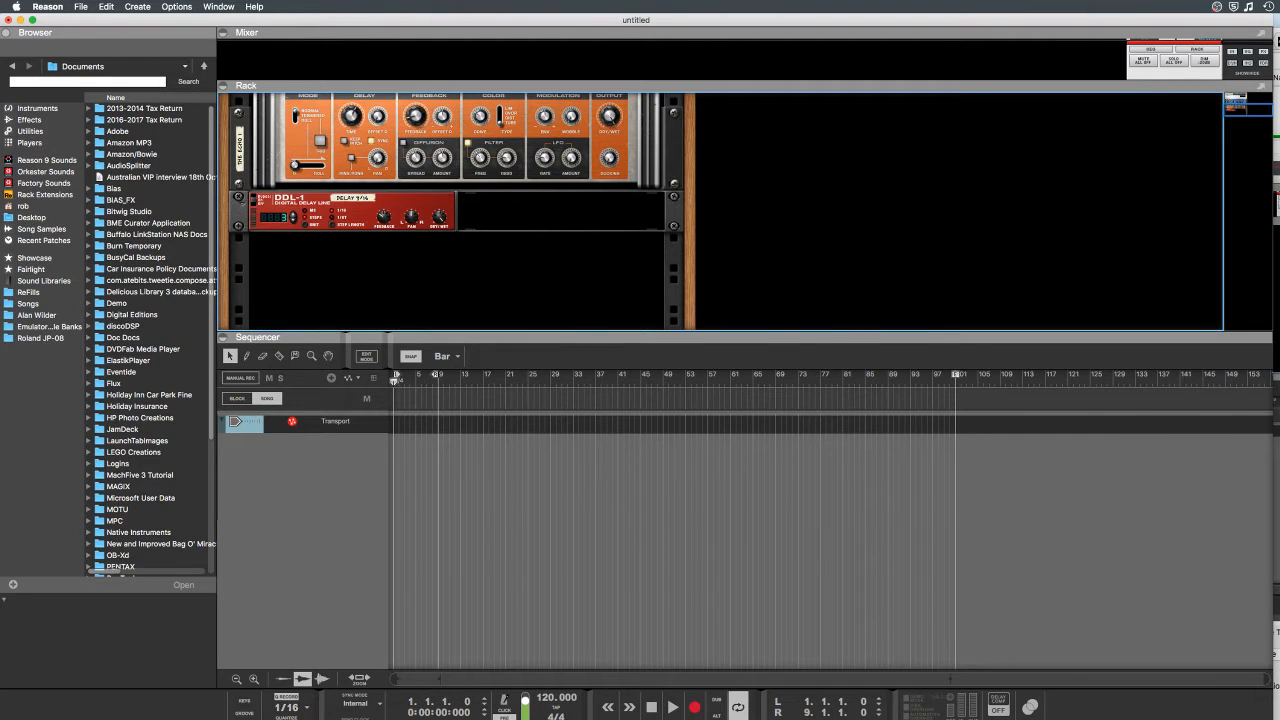
pyautogui.click(1277, 372)
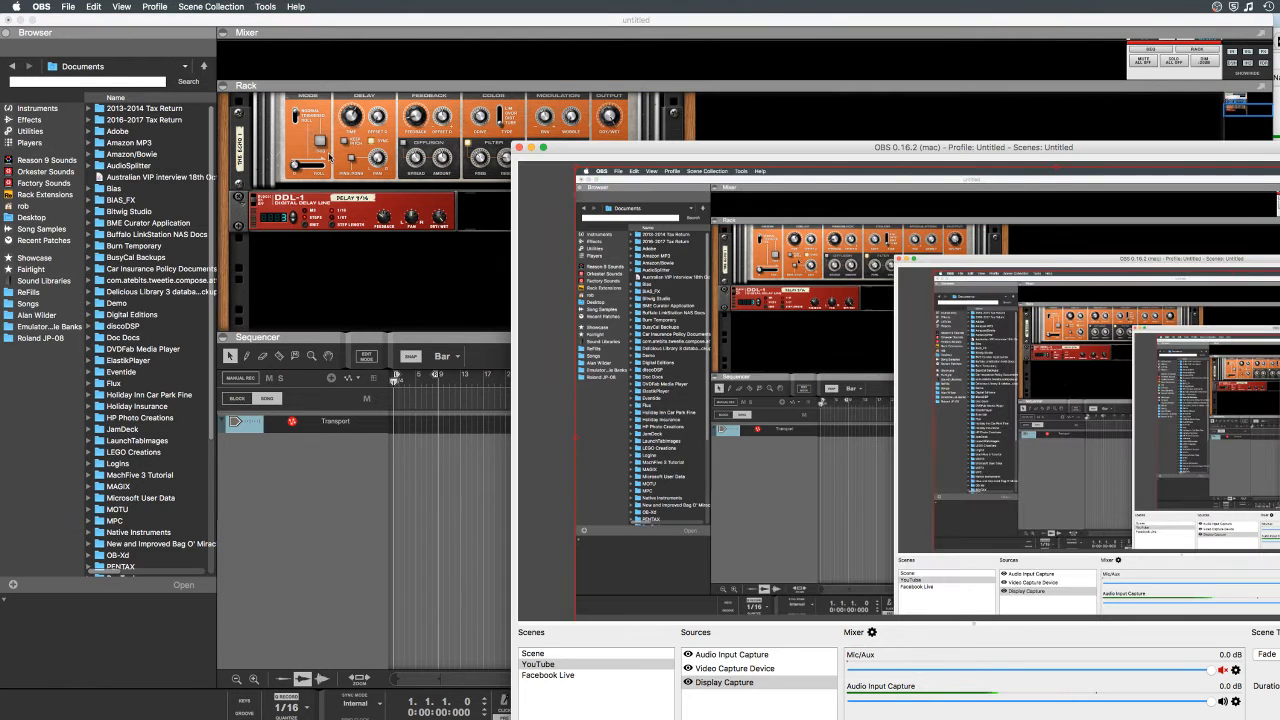
pyautogui.click(290, 582)
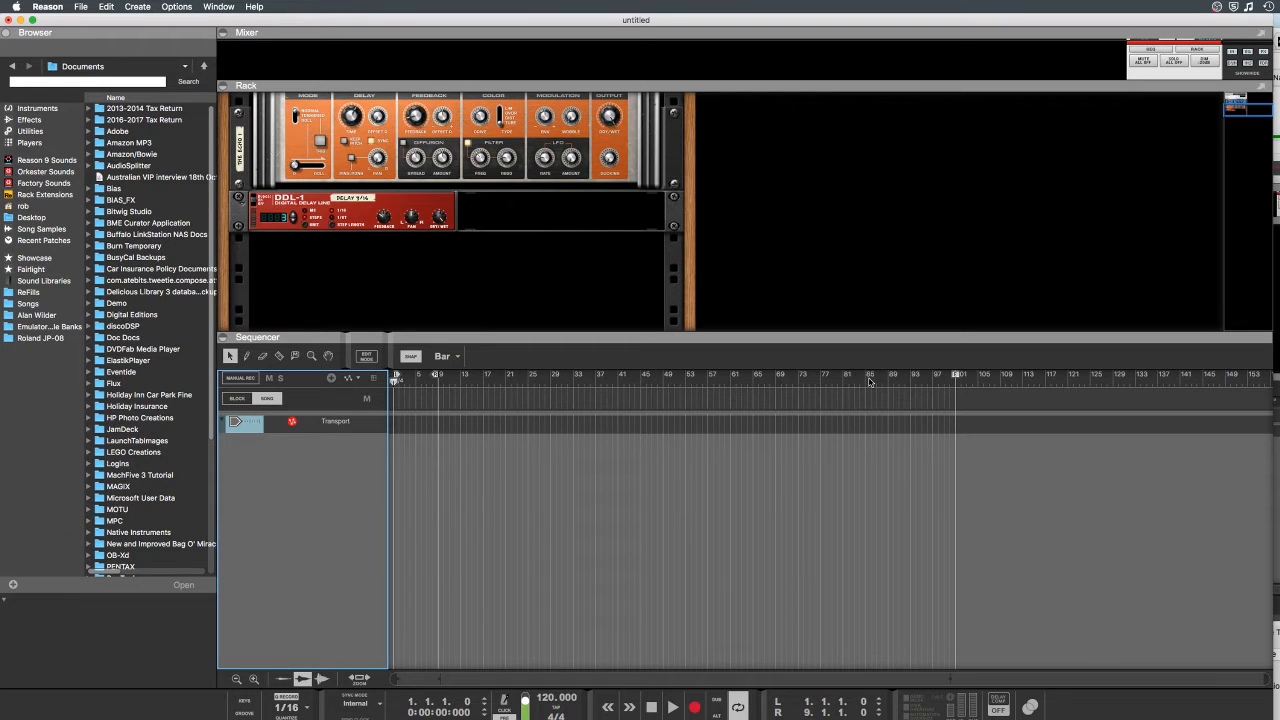
# Step: List the instruments in the browser and enlarge the rack and mixer areas to show the mixer's master fader
pyautogui.click(42, 110)
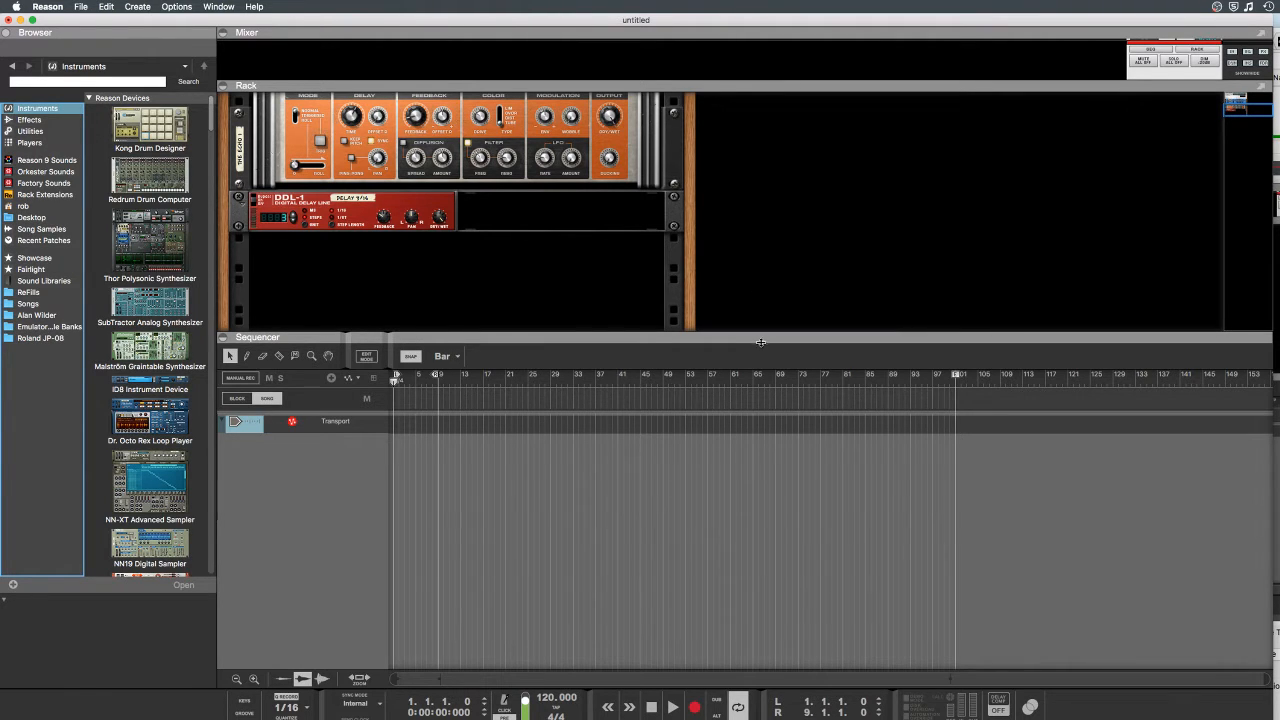
pyautogui.moveTo(760, 342); pyautogui.dragTo(764, 490)
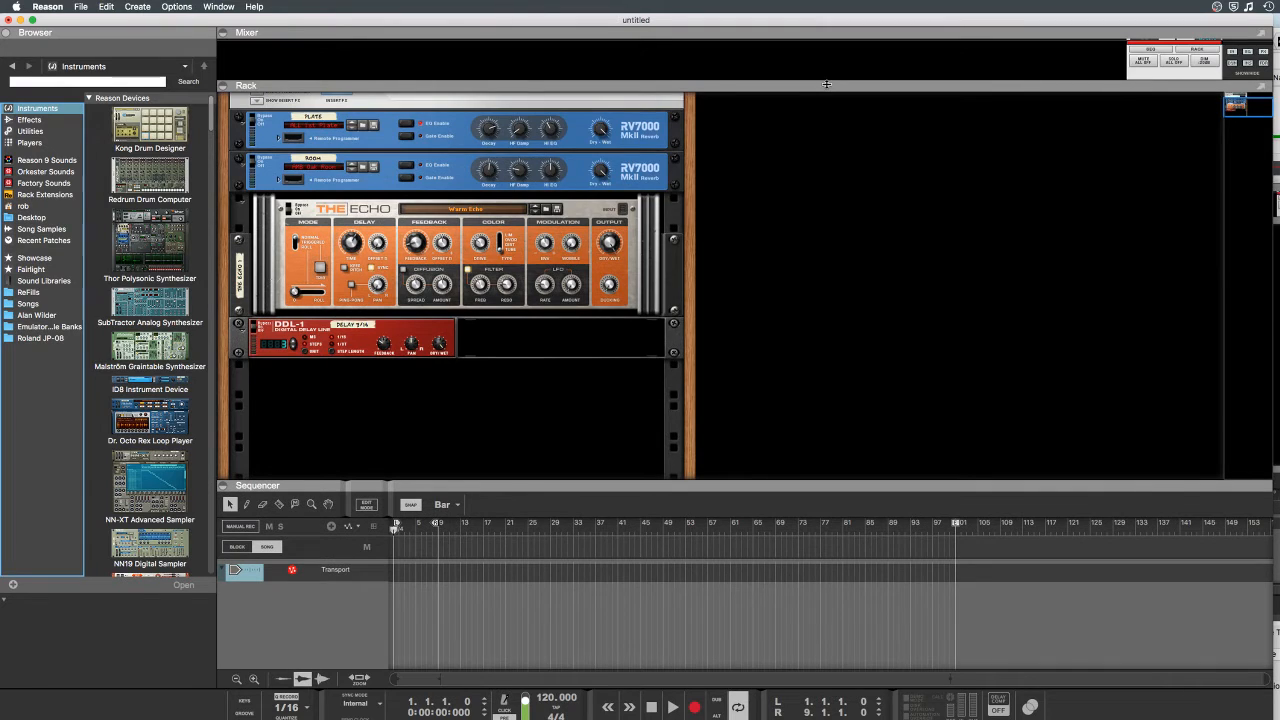
pyautogui.moveTo(826, 84); pyautogui.dragTo(808, 213)
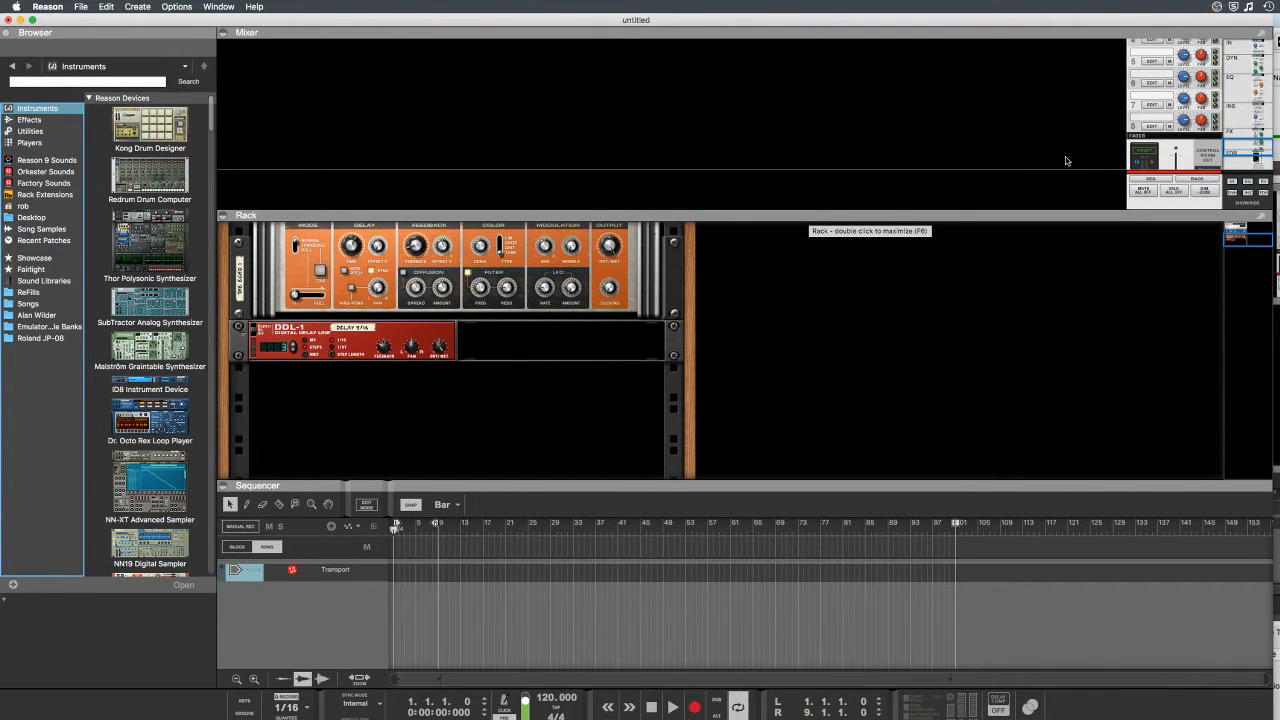
pyautogui.scroll(-3, 1205, 90)
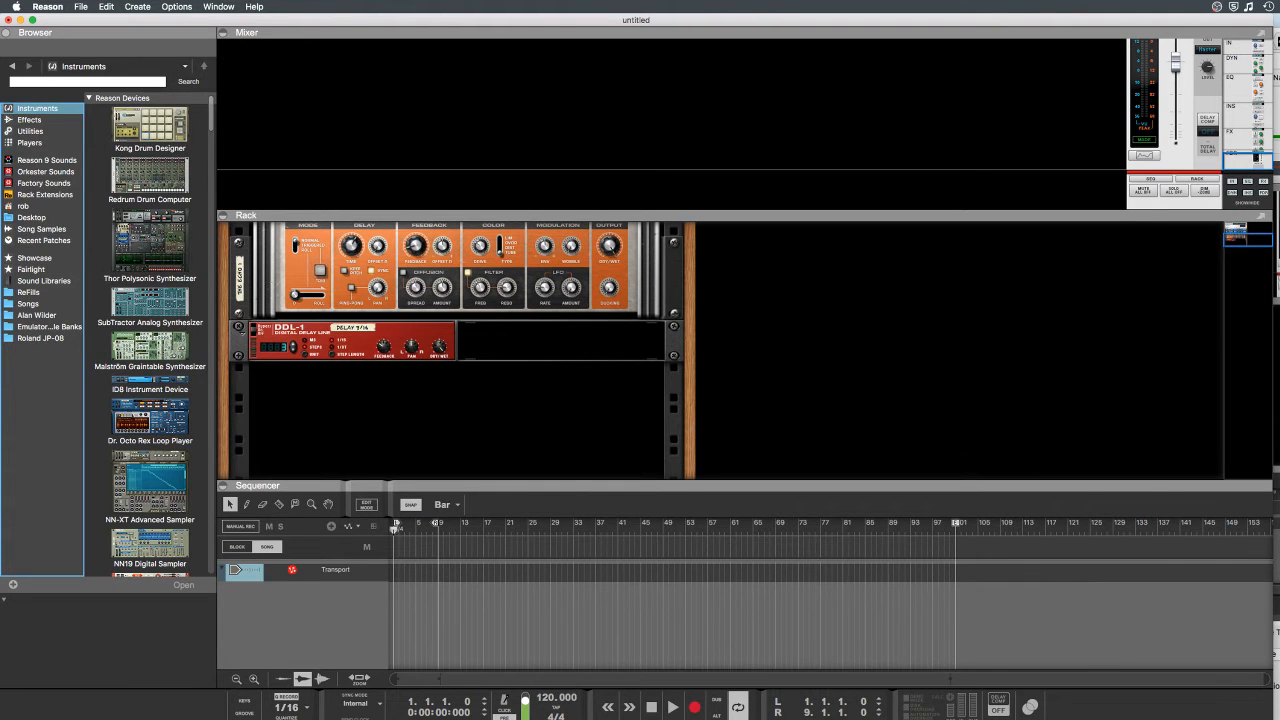
# Step: Minimise the OBS window and show the Rack Extensions in Reason's browser, expanding the Korg Polysix patch folder
pyautogui.press('super+Tab')
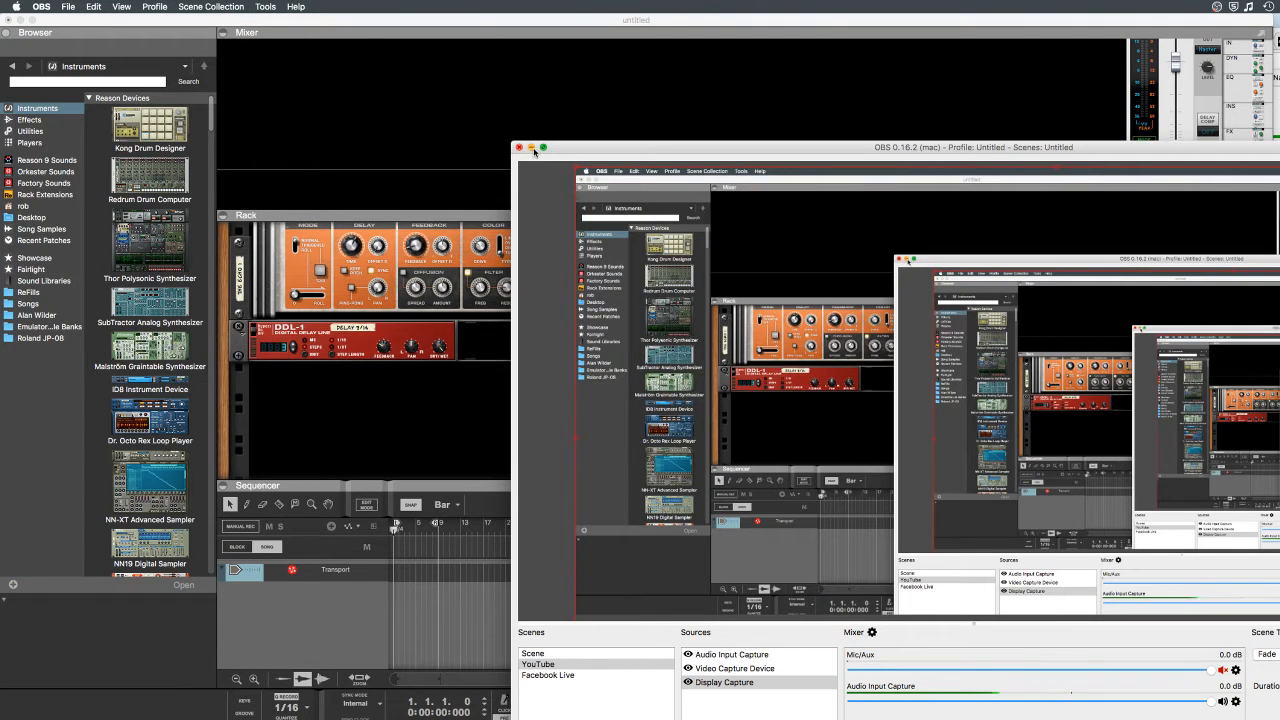
pyautogui.click(532, 148)
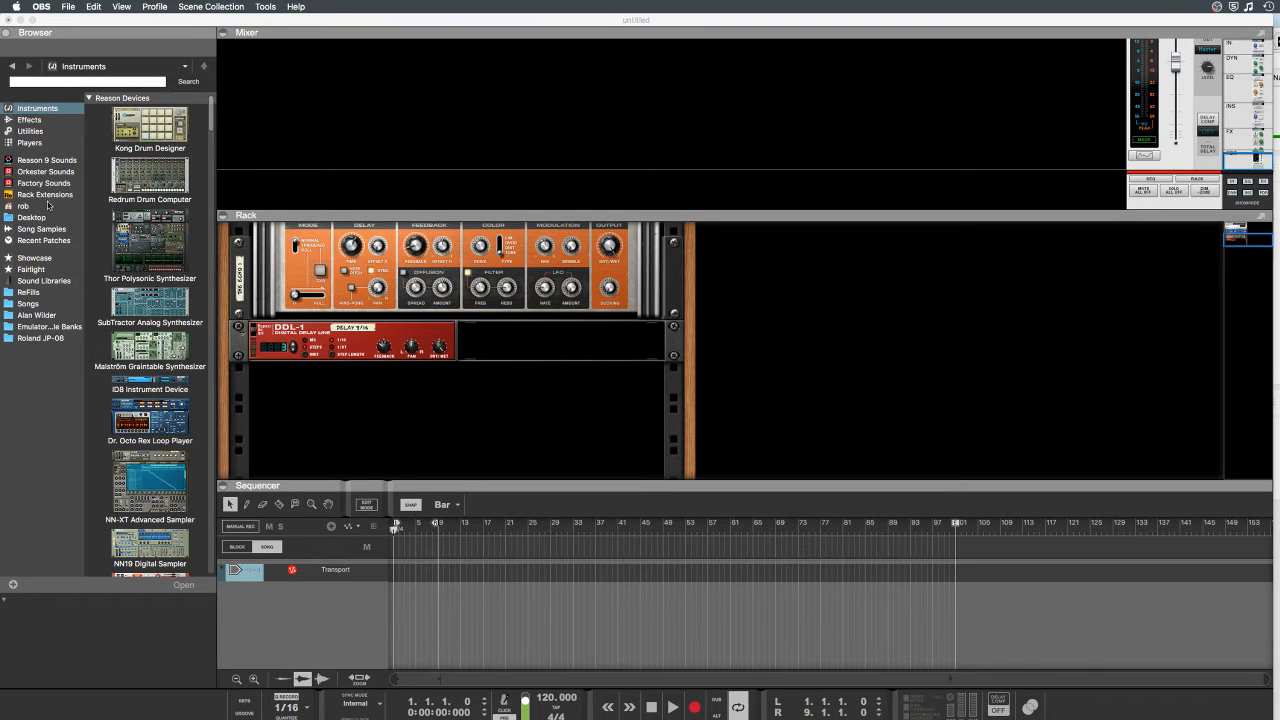
pyautogui.click(63, 199)
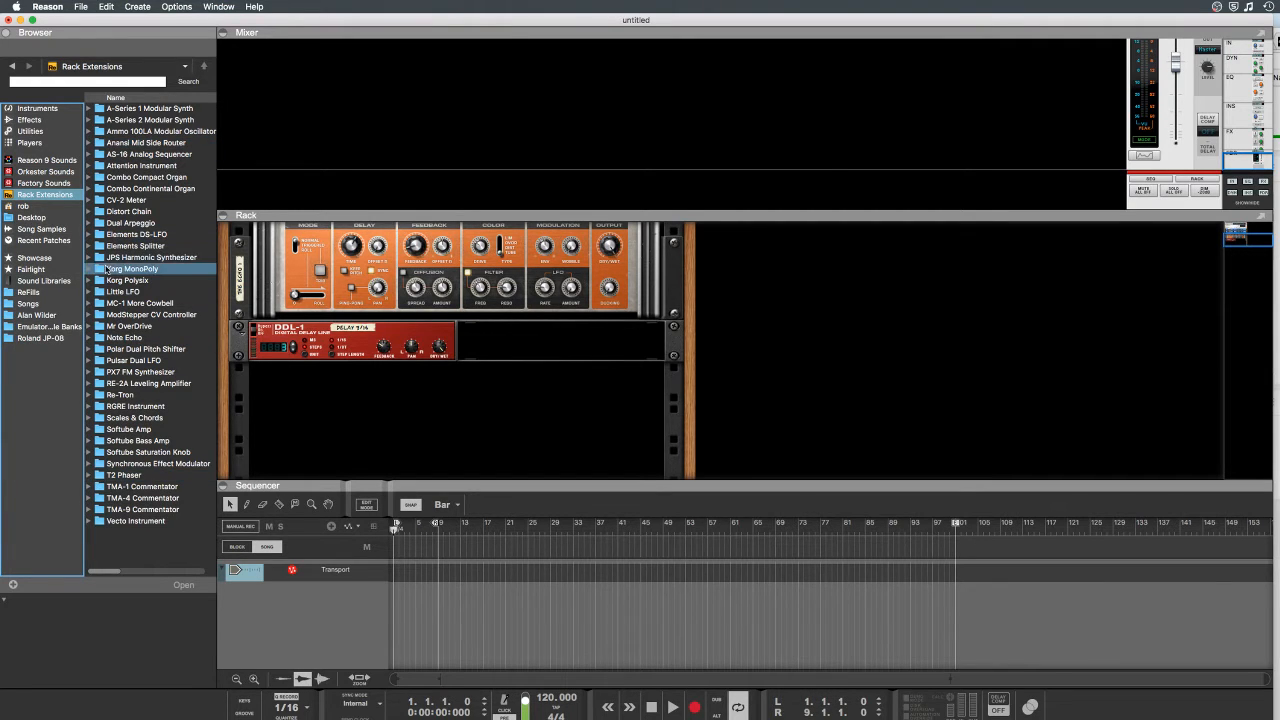
pyautogui.click(90, 281)
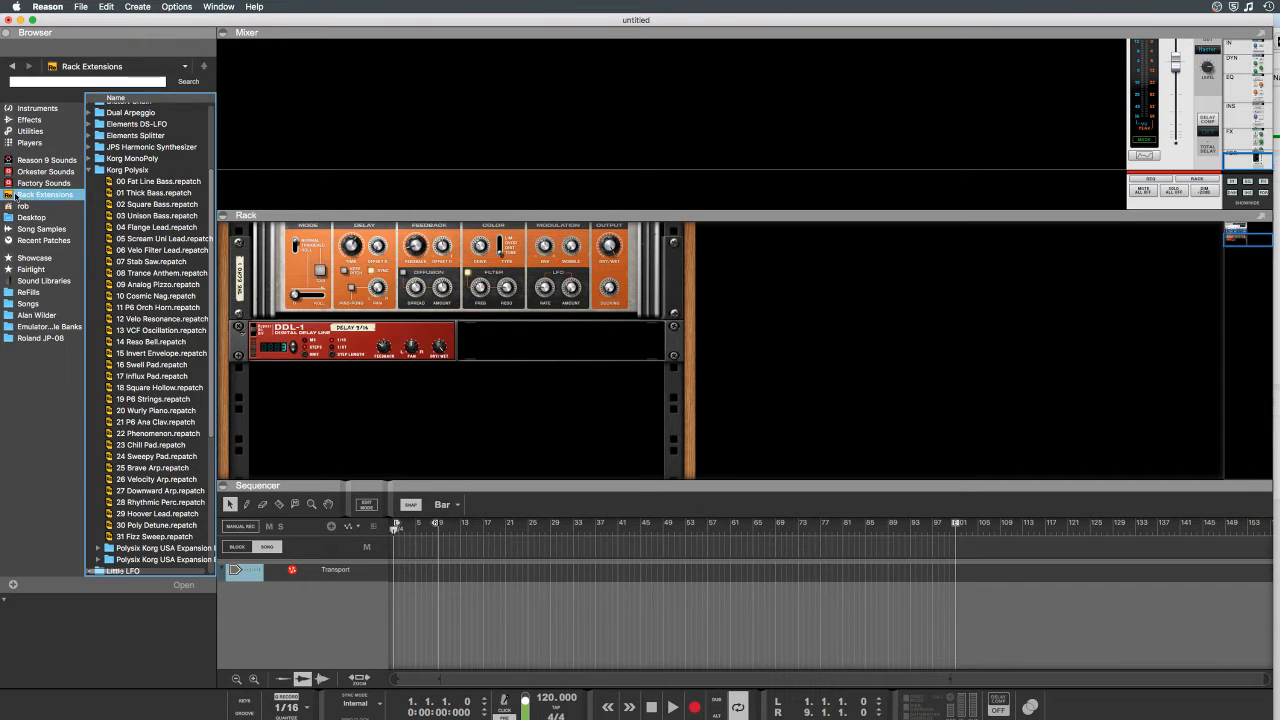
pyautogui.click(33, 196)
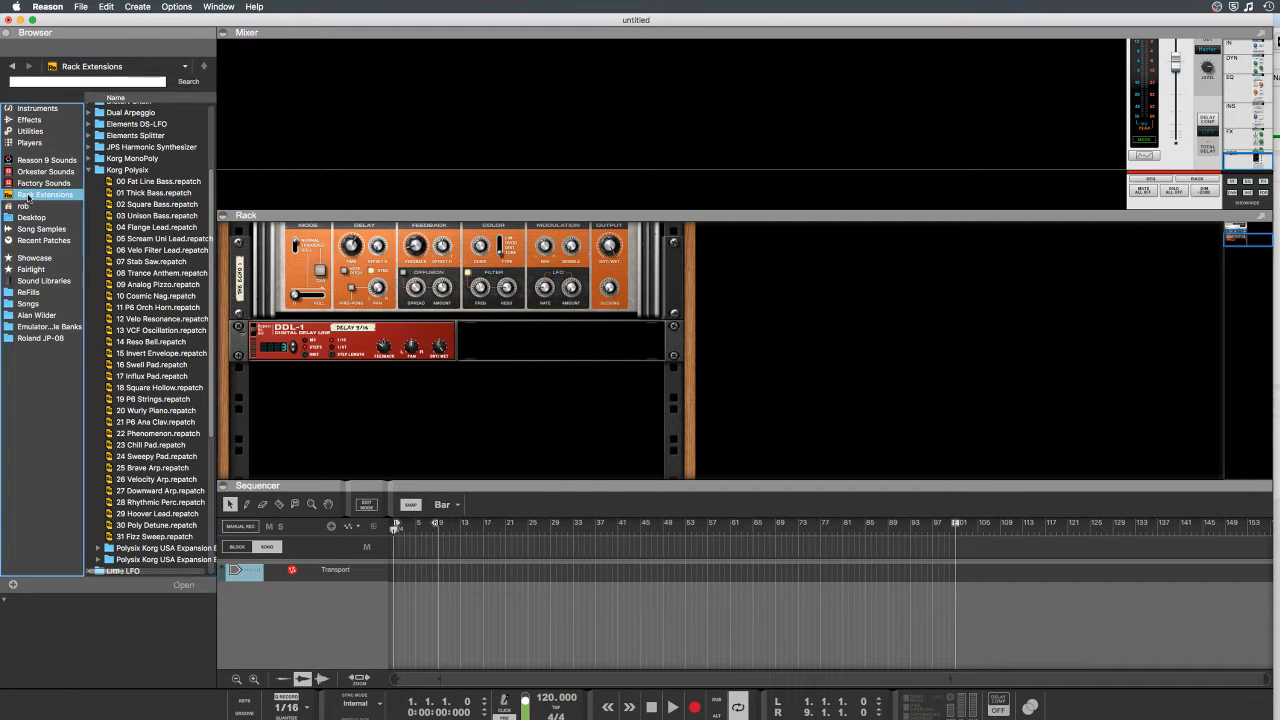
# Step: Look through the whole instruments list, from Reason's own devices to the third-party VST instruments, and return to its beginning
pyautogui.click(32, 109)
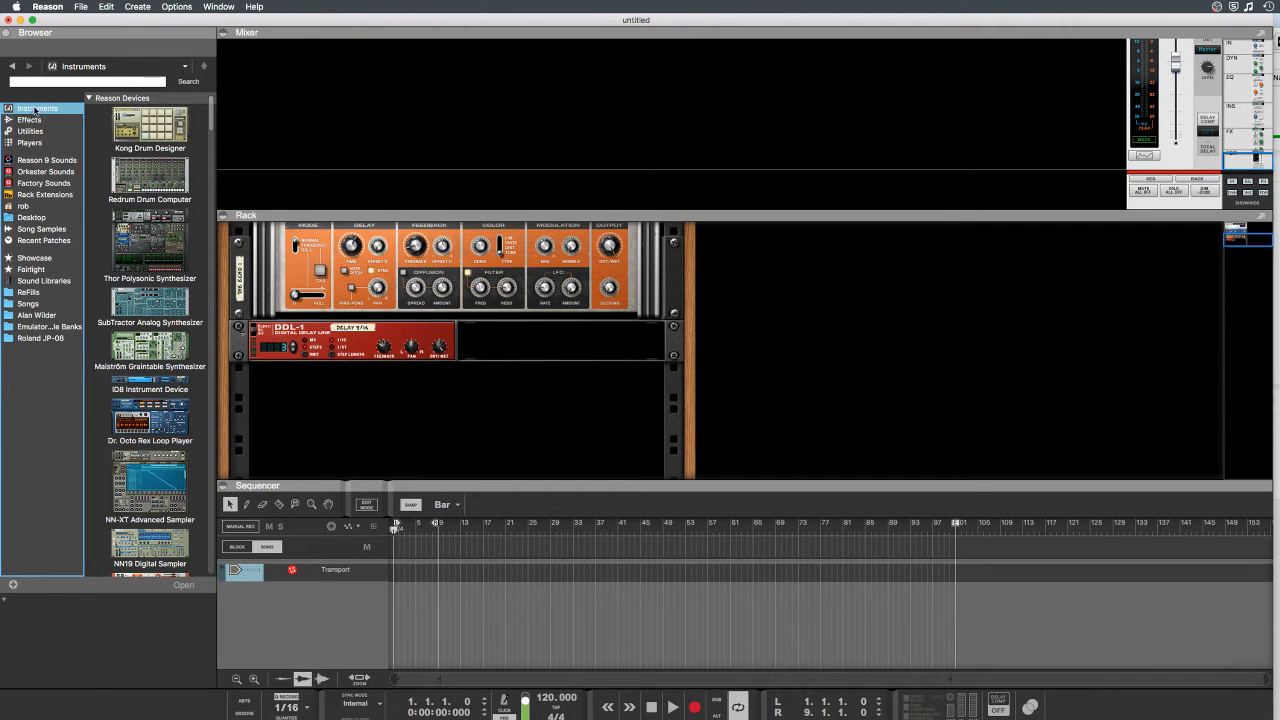
pyautogui.scroll(-1, 183, 177)
pyautogui.scroll(-10, 183, 177)
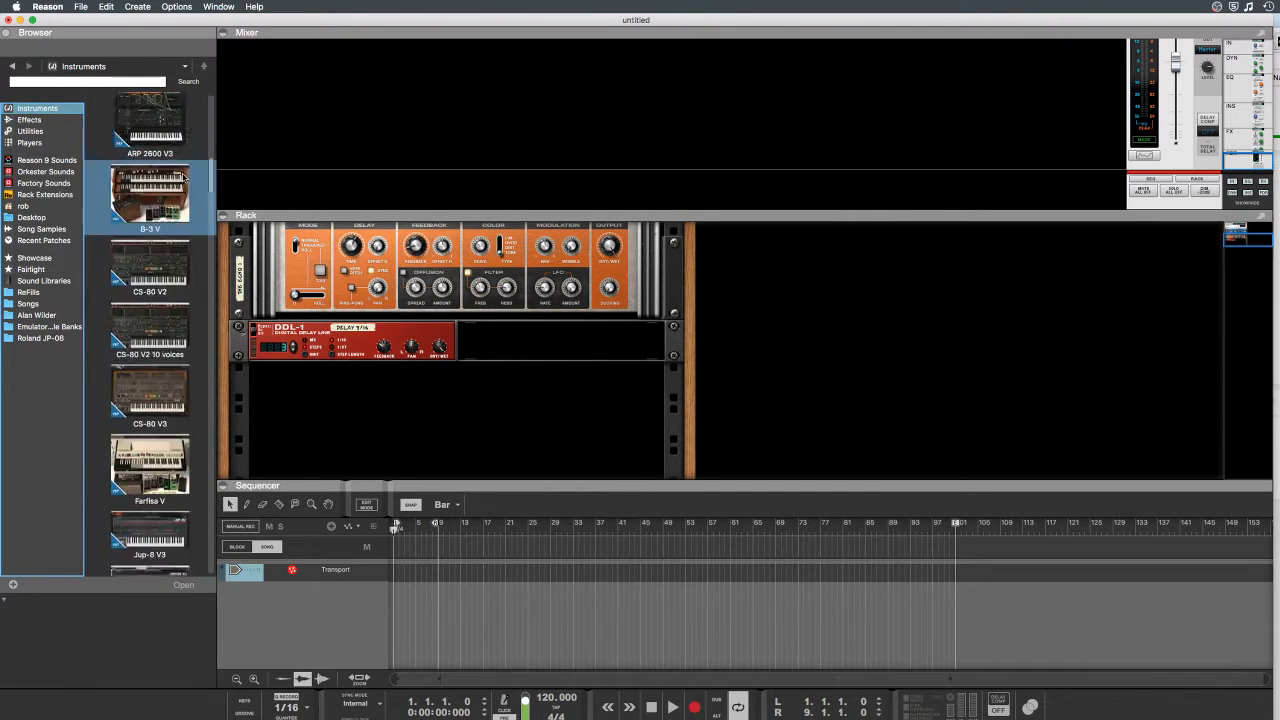
pyautogui.scroll(-10, 183, 177)
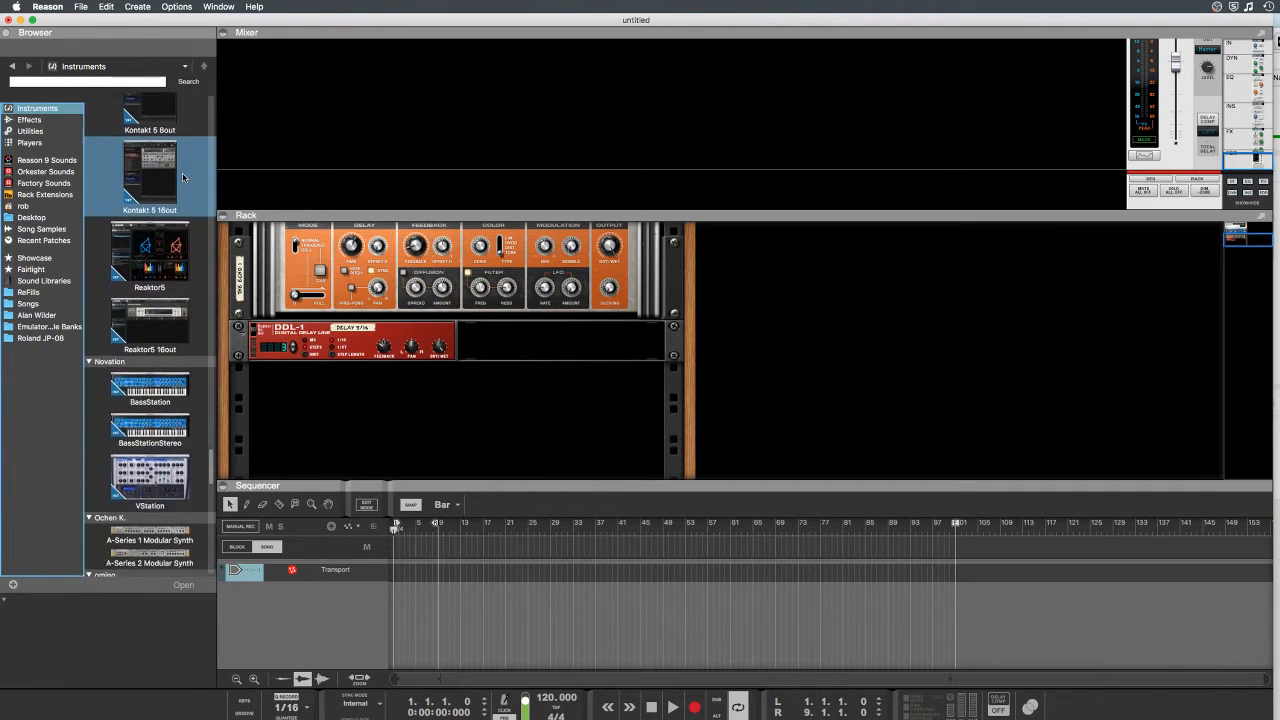
pyautogui.scroll(-10, 183, 177)
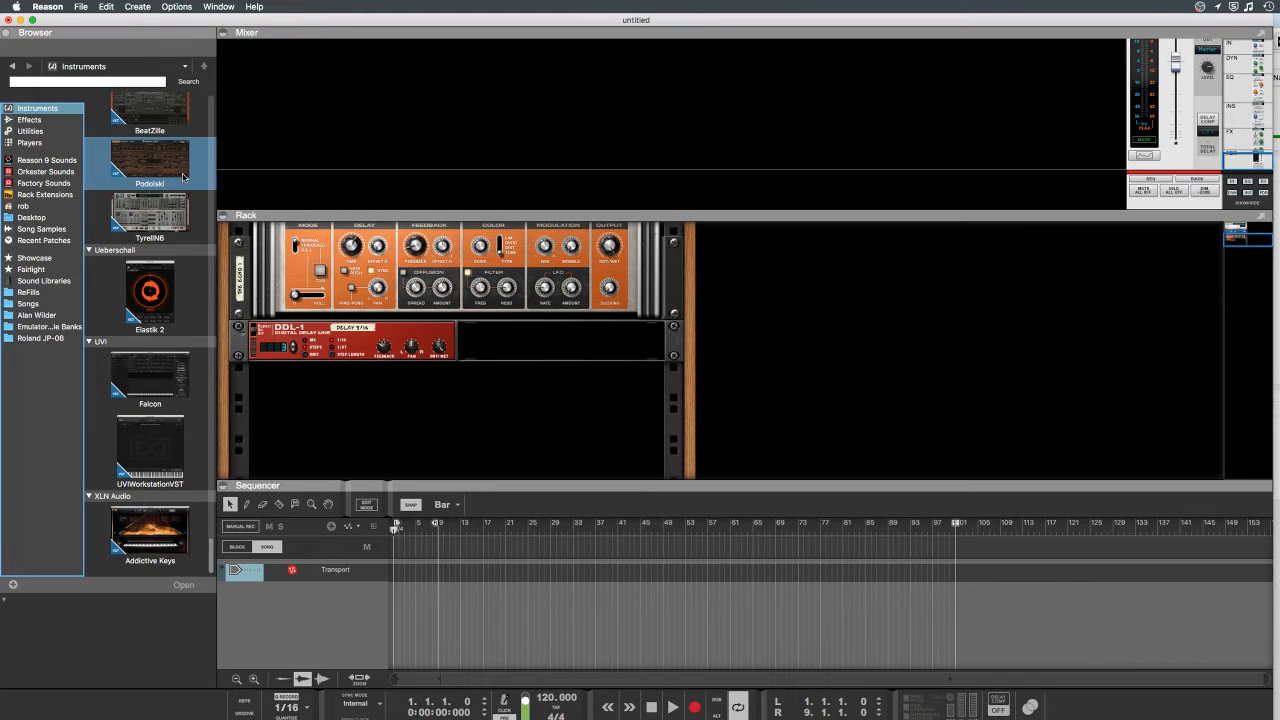
pyautogui.scroll(10, 145, 392)
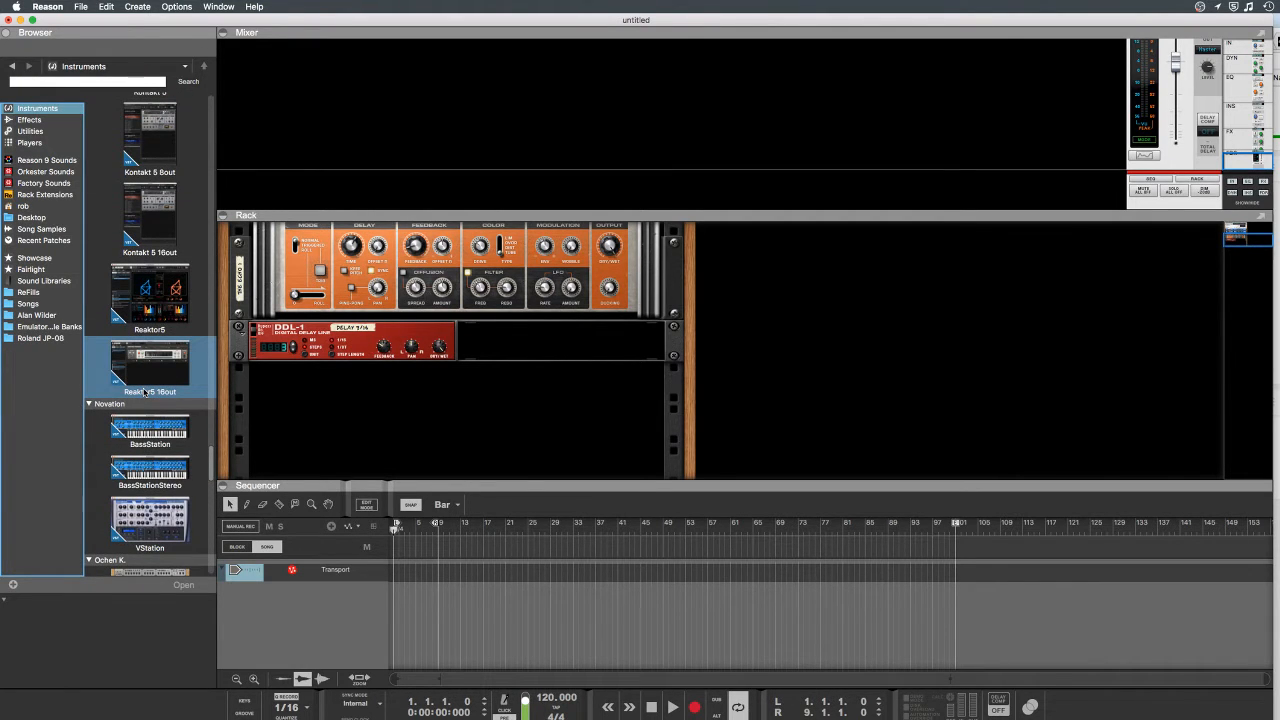
pyautogui.scroll(8, 145, 392)
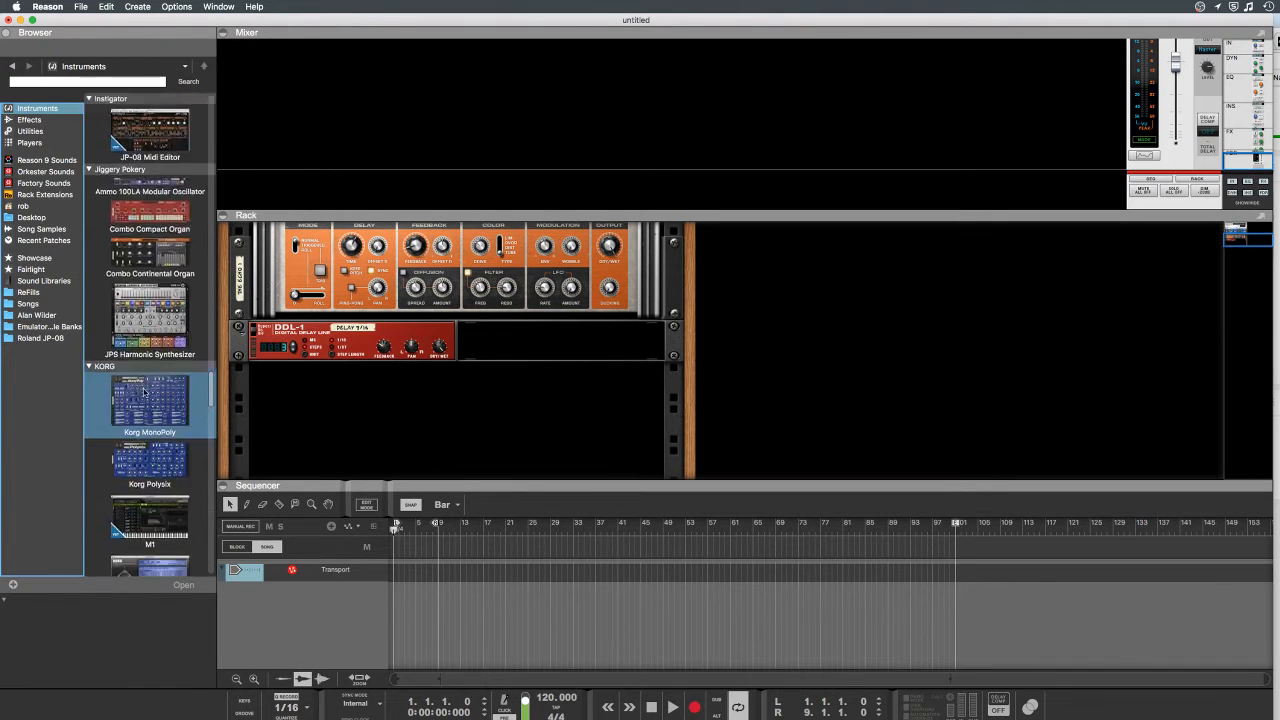
pyautogui.scroll(5, 145, 392)
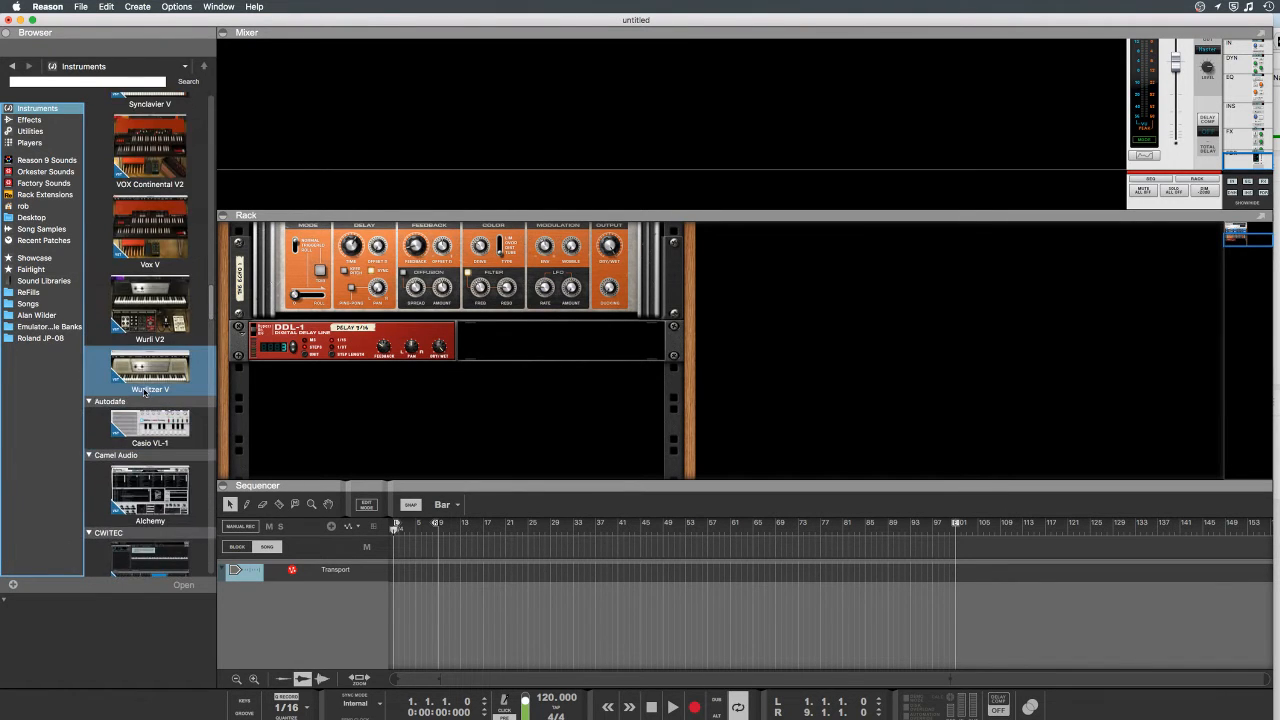
pyautogui.scroll(10, 145, 392)
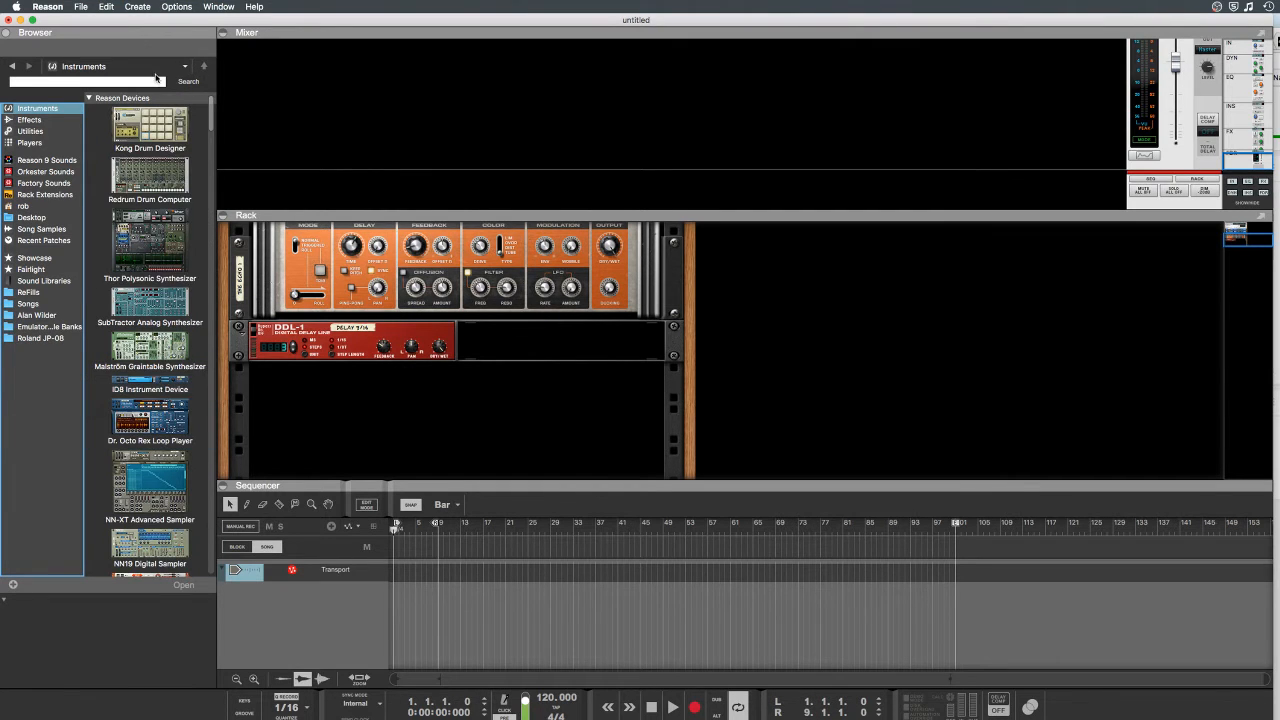
# Step: Show the effects in the browser and look through the built-in devices and third-party VST effects
pyautogui.click(37, 121)
pyautogui.scroll(-10, 104, 227)
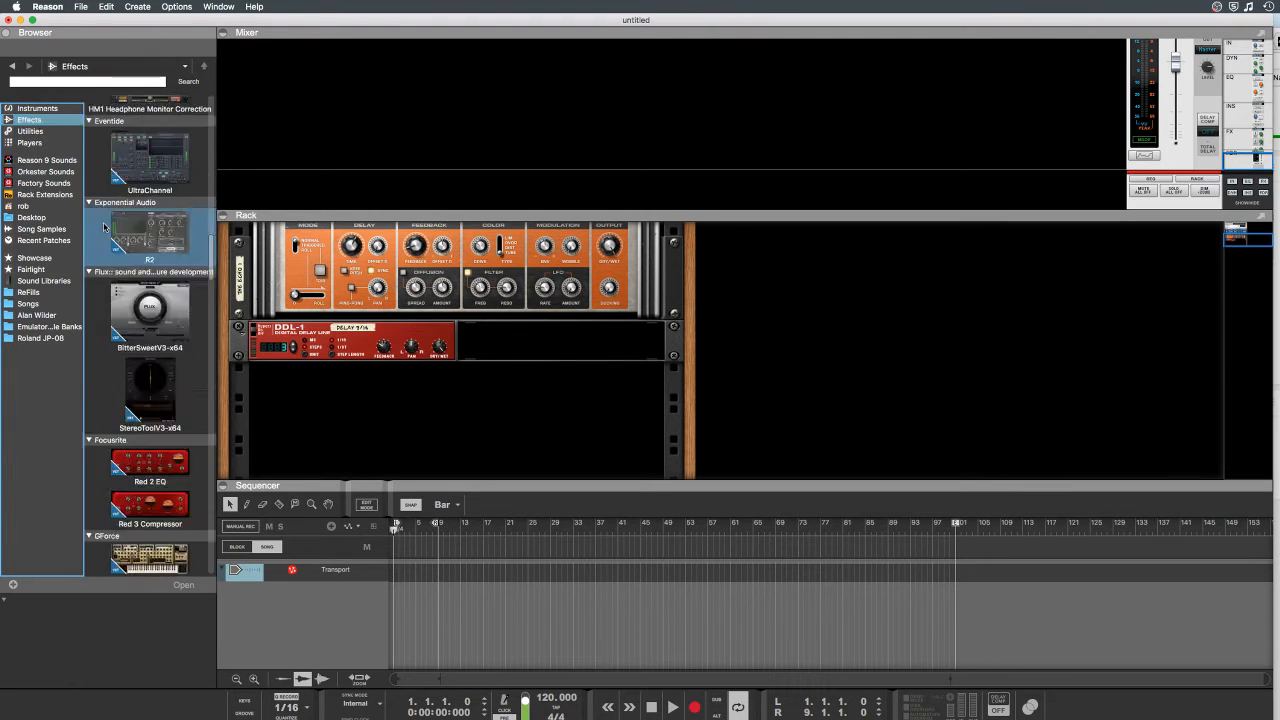
pyautogui.scroll(-2, 104, 227)
pyautogui.scroll(-10, 140, 427)
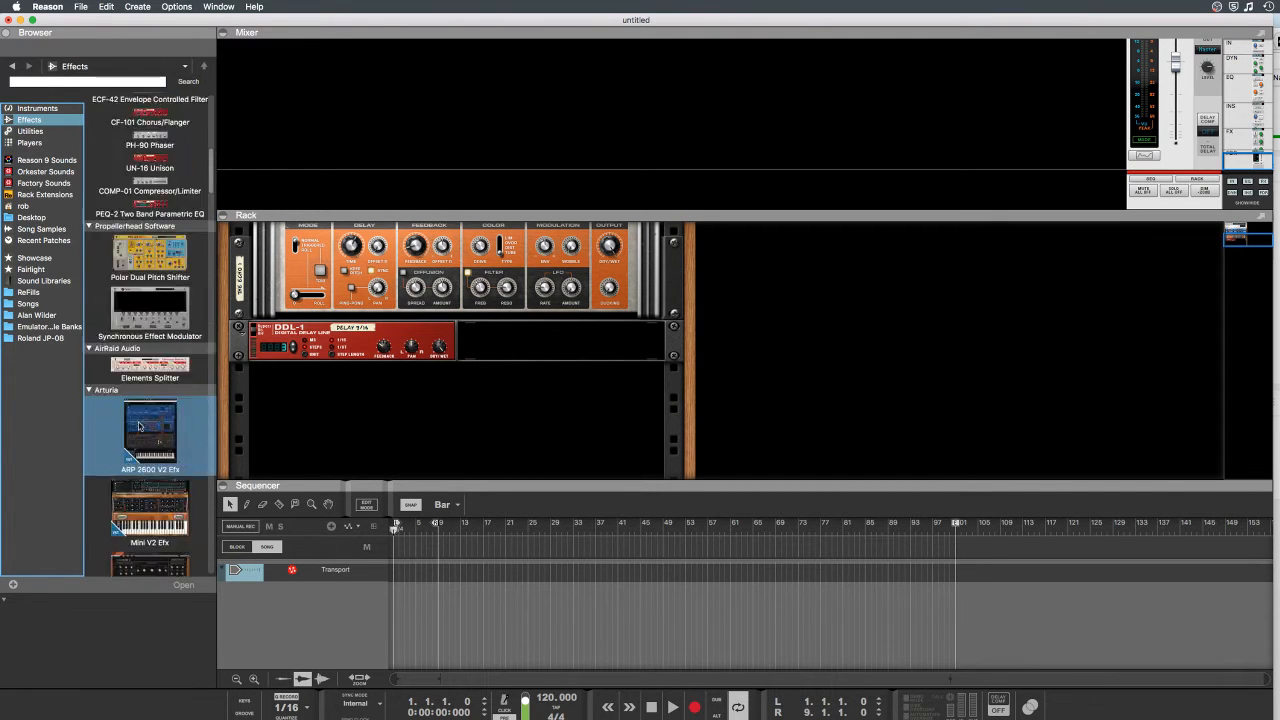
pyautogui.scroll(3, 140, 427)
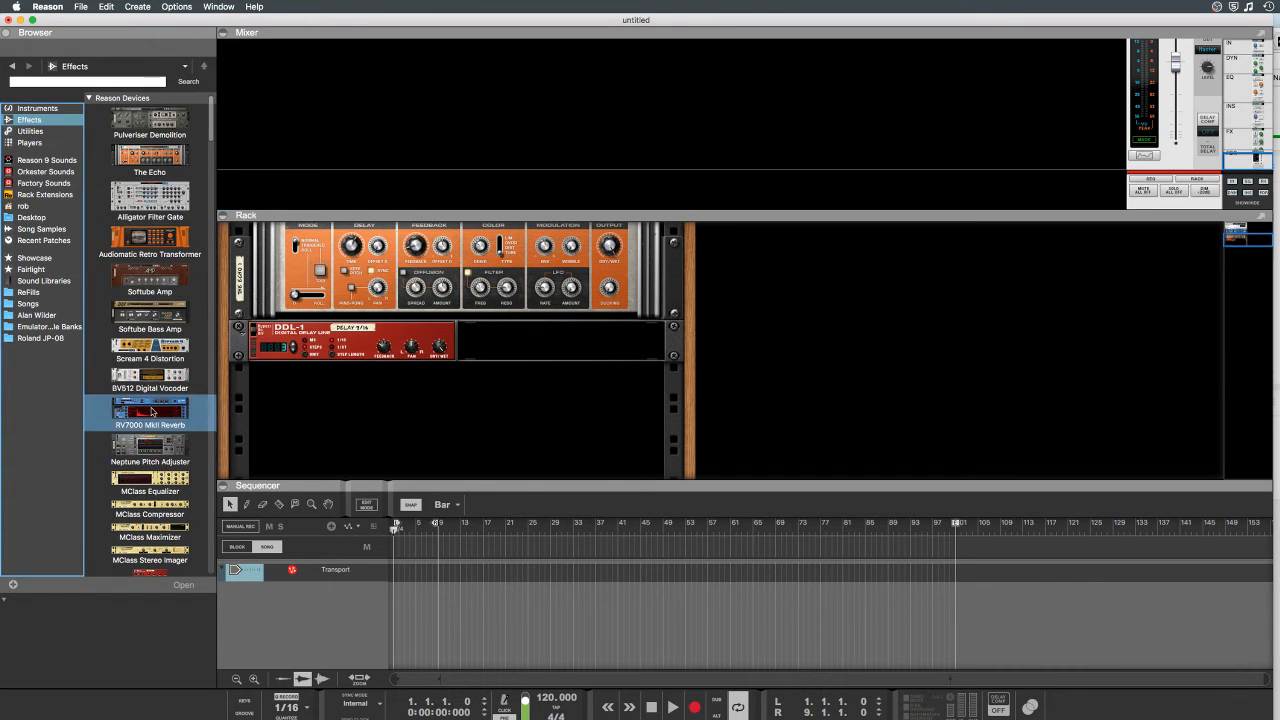
# Step: Look through the third-party effects, collapsing and re-expanding the Tokyo Dawn Labs and ThatMusicCompany groups, and return to the list's beginning
pyautogui.scroll(-20, 138, 174)
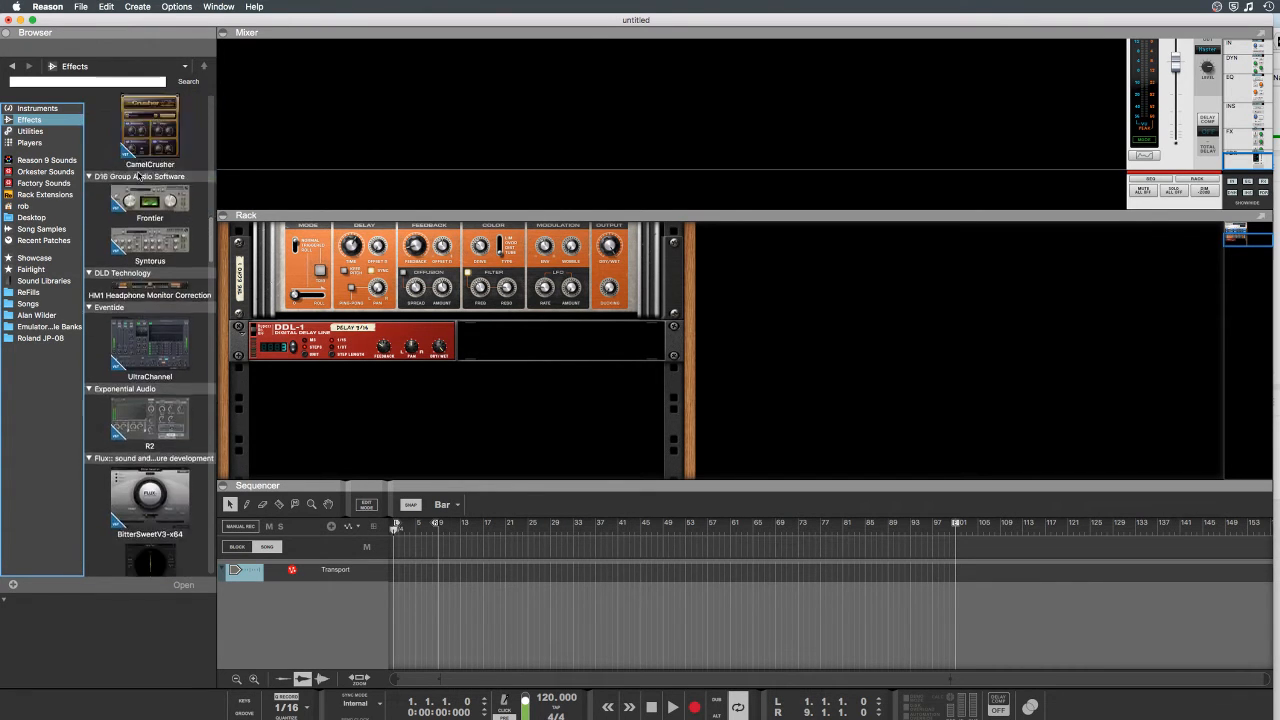
pyautogui.scroll(10, 138, 176)
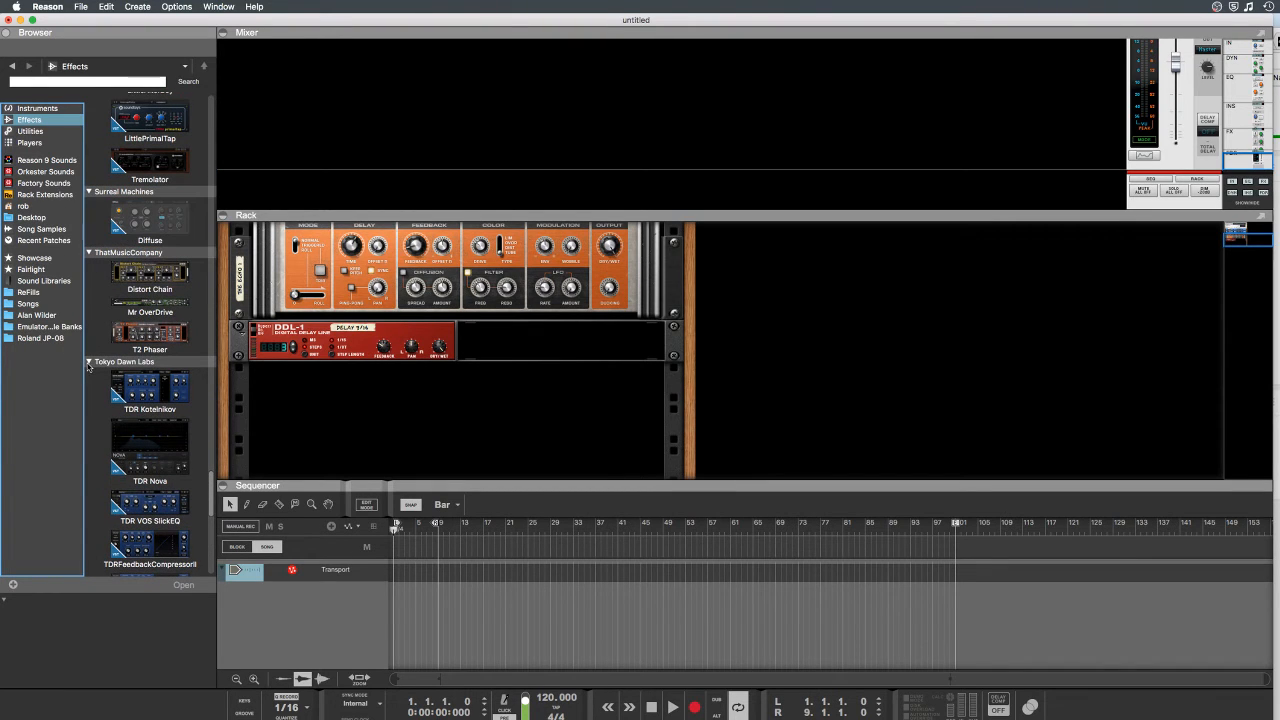
pyautogui.click(89, 362)
pyautogui.click(89, 252)
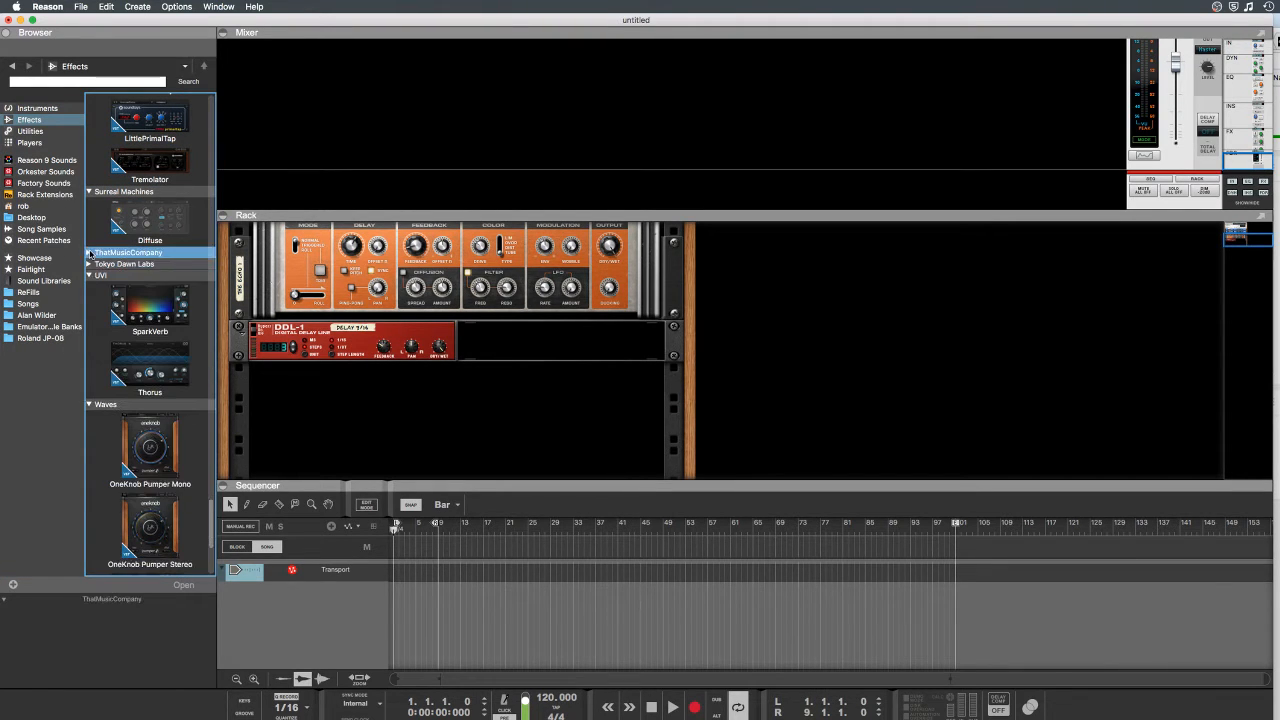
pyautogui.click(89, 192)
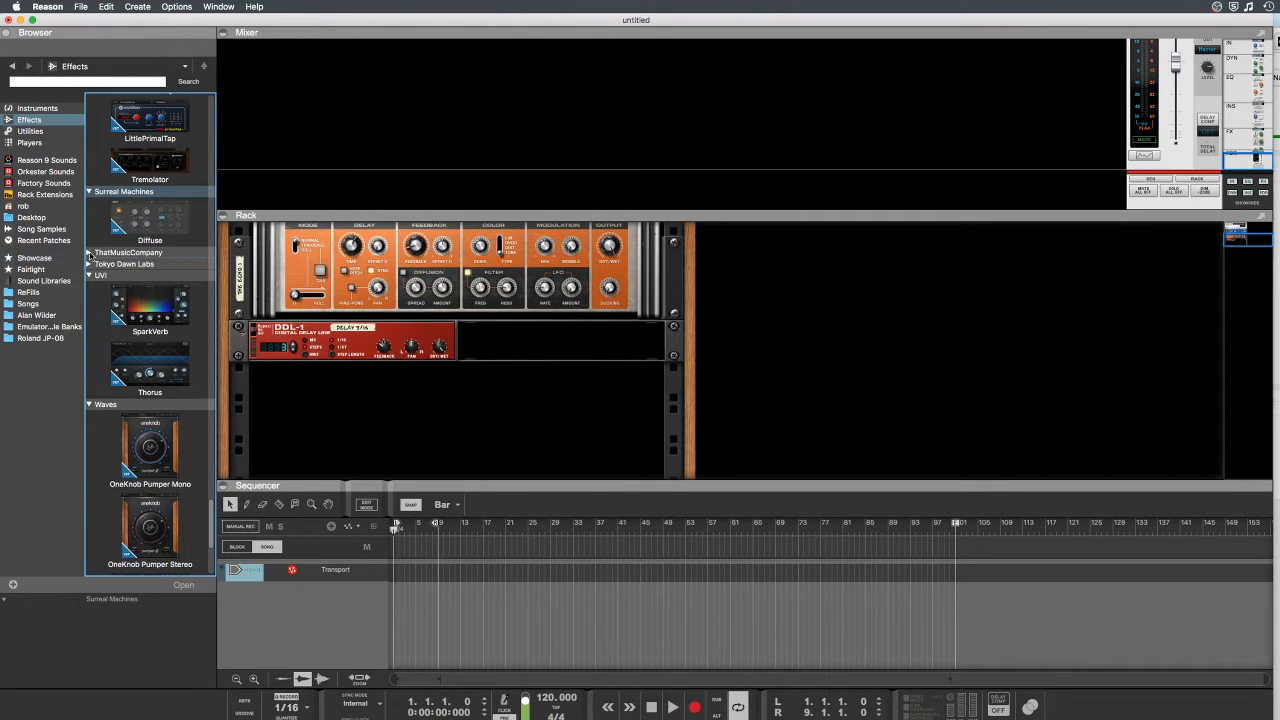
pyautogui.click(88, 253)
pyautogui.click(90, 363)
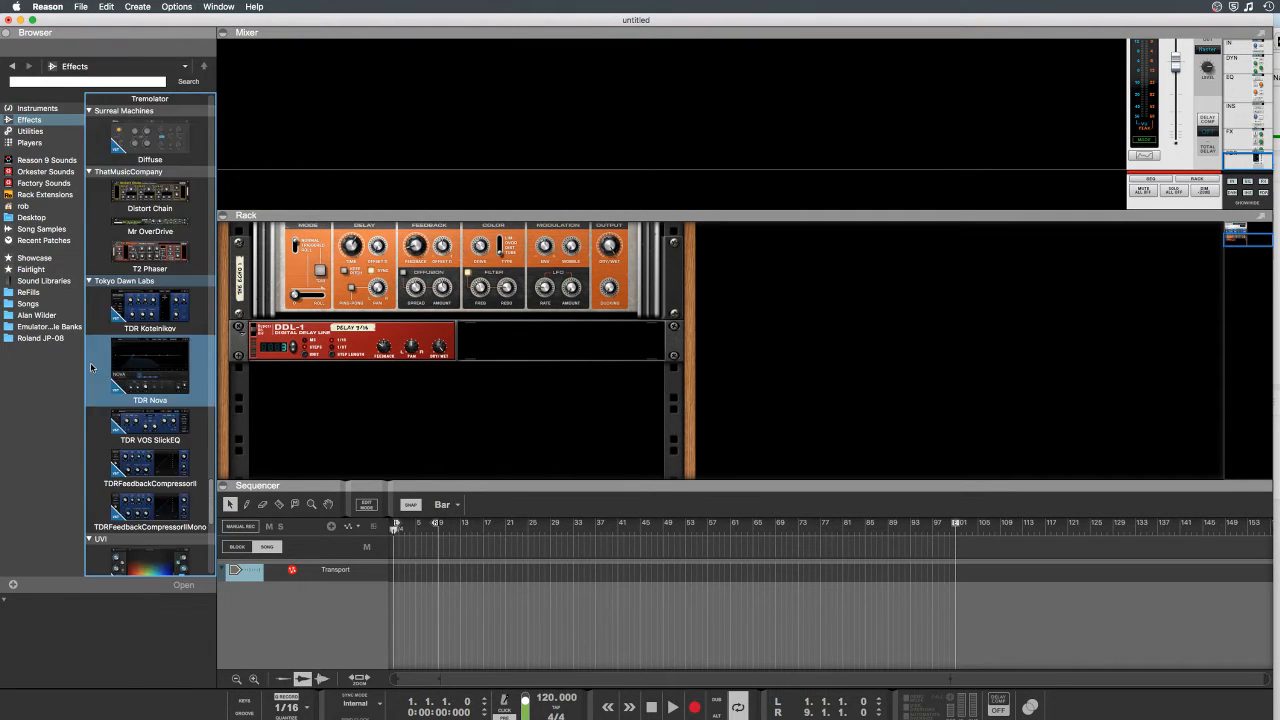
pyautogui.scroll(-5, 115, 417)
pyautogui.scroll(10, 115, 417)
pyautogui.scroll(15, 115, 417)
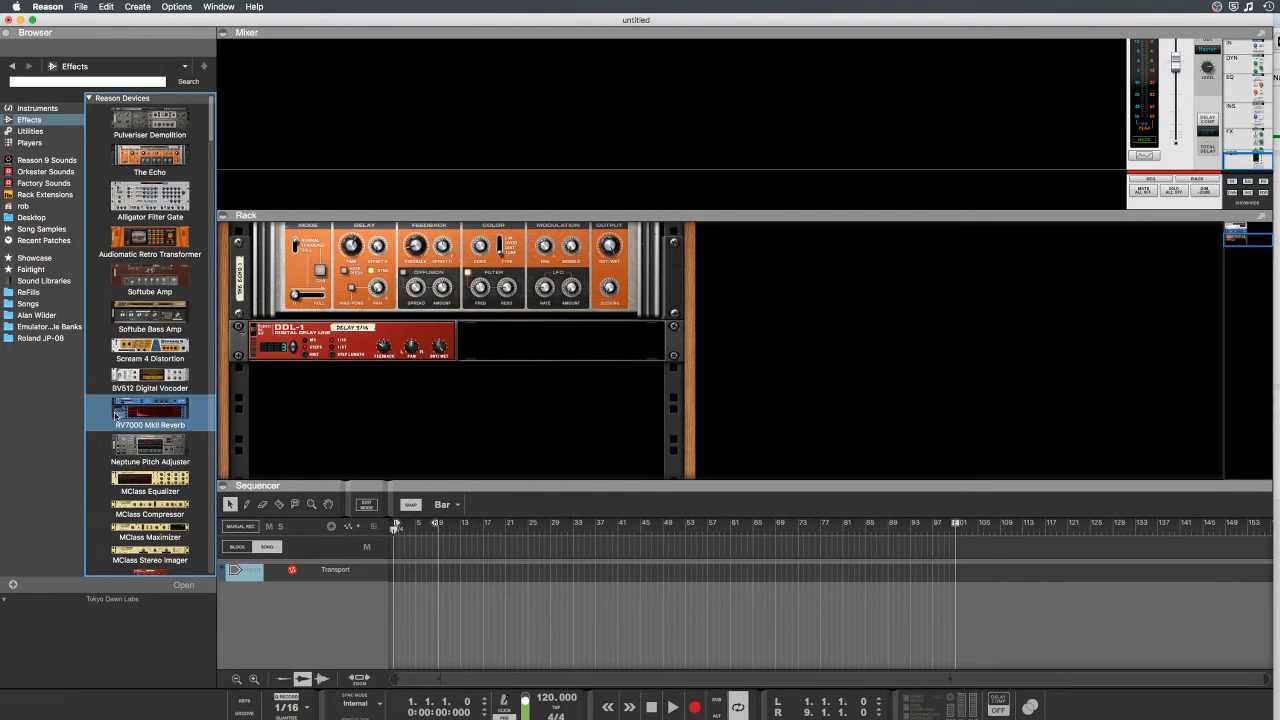
# Step: Show the utilities in the browser, look through the built-in and third-party devices, and return to the beginning of the list
pyautogui.click(28, 132)
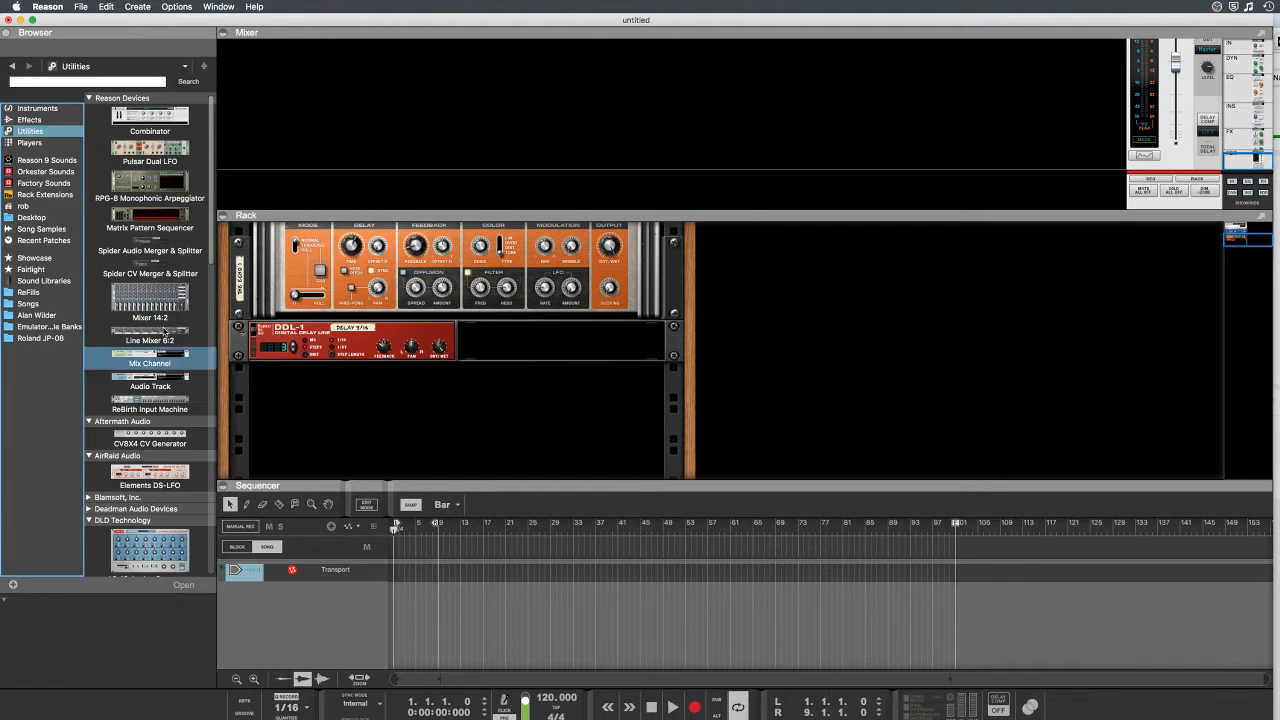
pyautogui.scroll(-6, 160, 205)
pyautogui.scroll(-1, 165, 205)
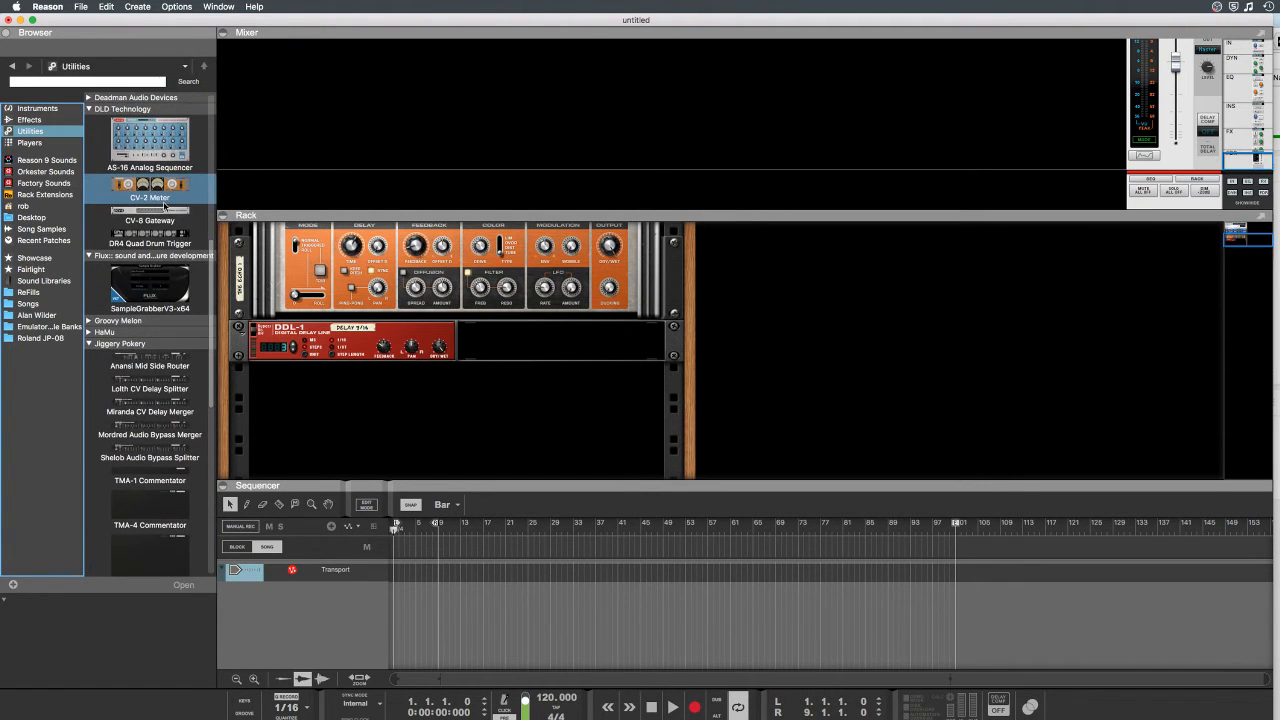
pyautogui.scroll(-10, 165, 205)
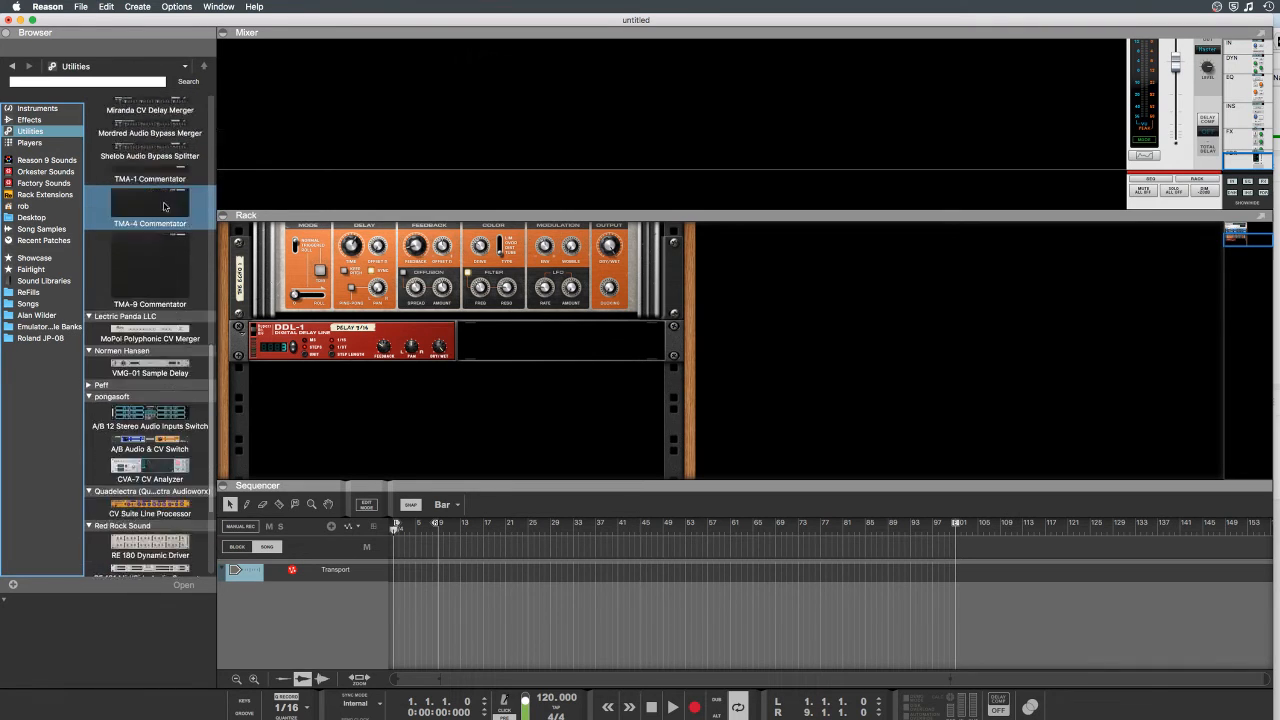
pyautogui.scroll(15, 165, 205)
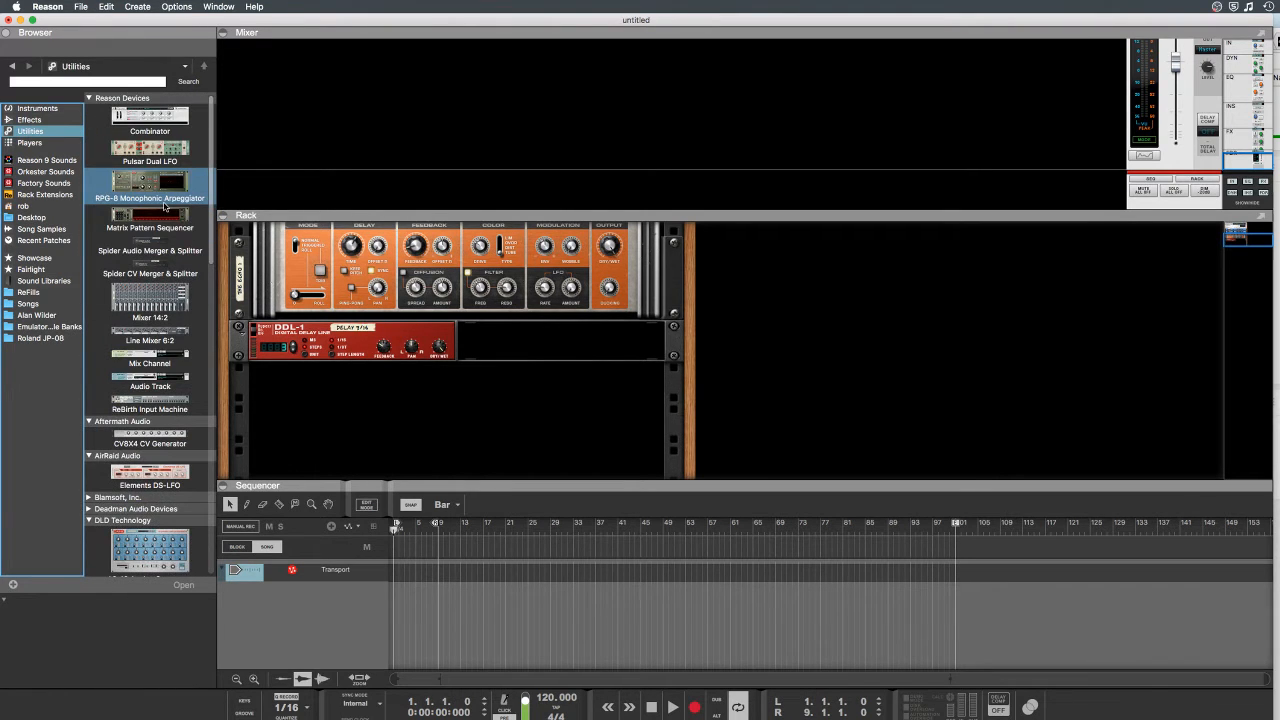
# Step: Show the Players in the browser, point out the Scales & Chords device and activate the browser's search field
pyautogui.click(42, 147)
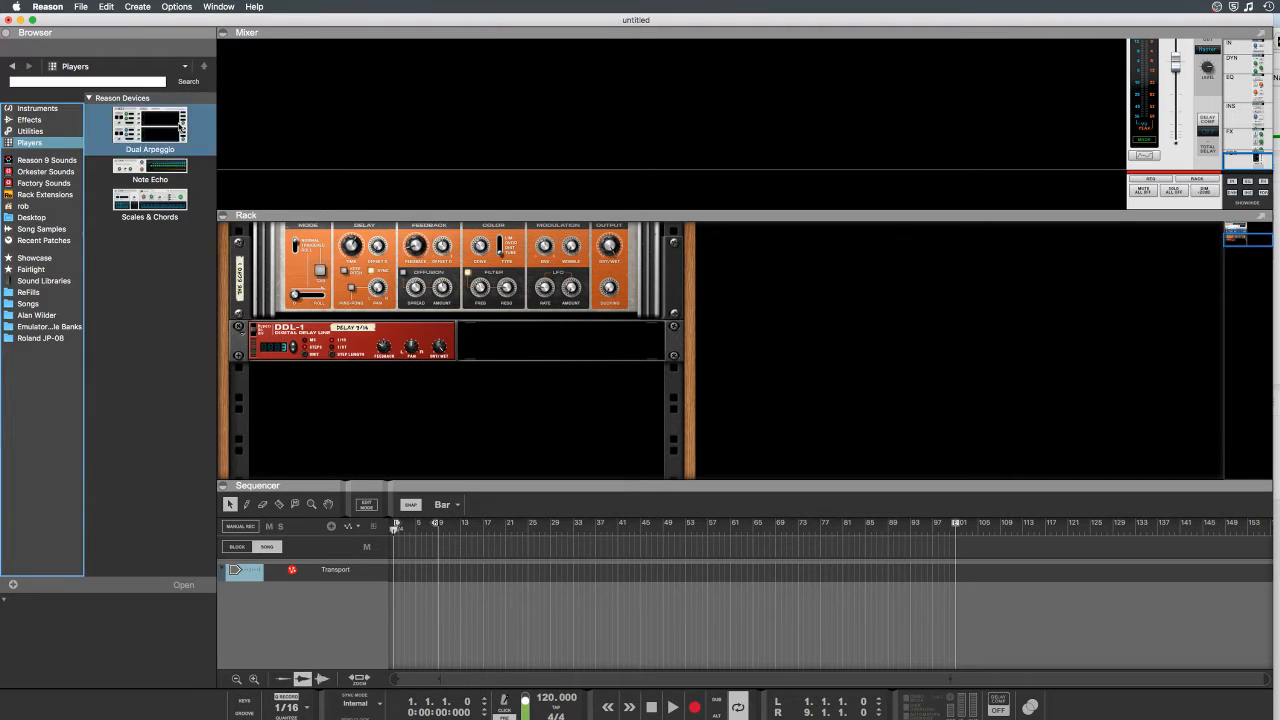
pyautogui.click(148, 196)
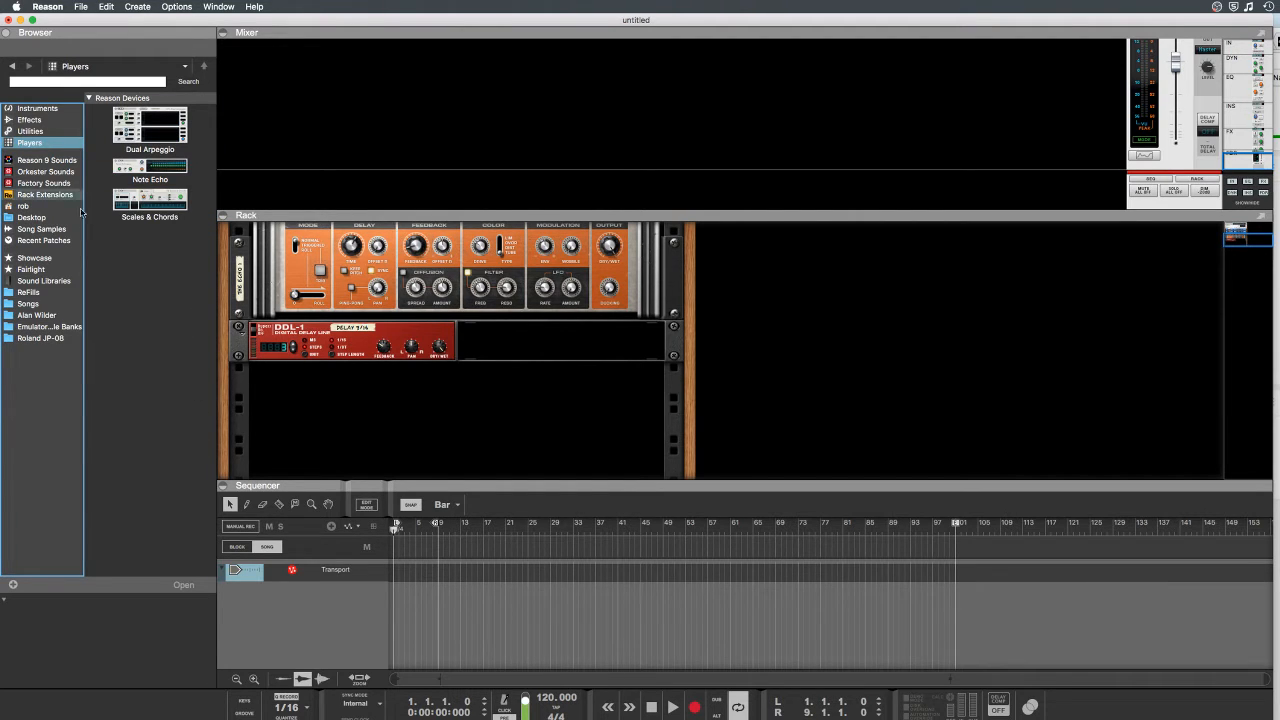
pyautogui.click(113, 86)
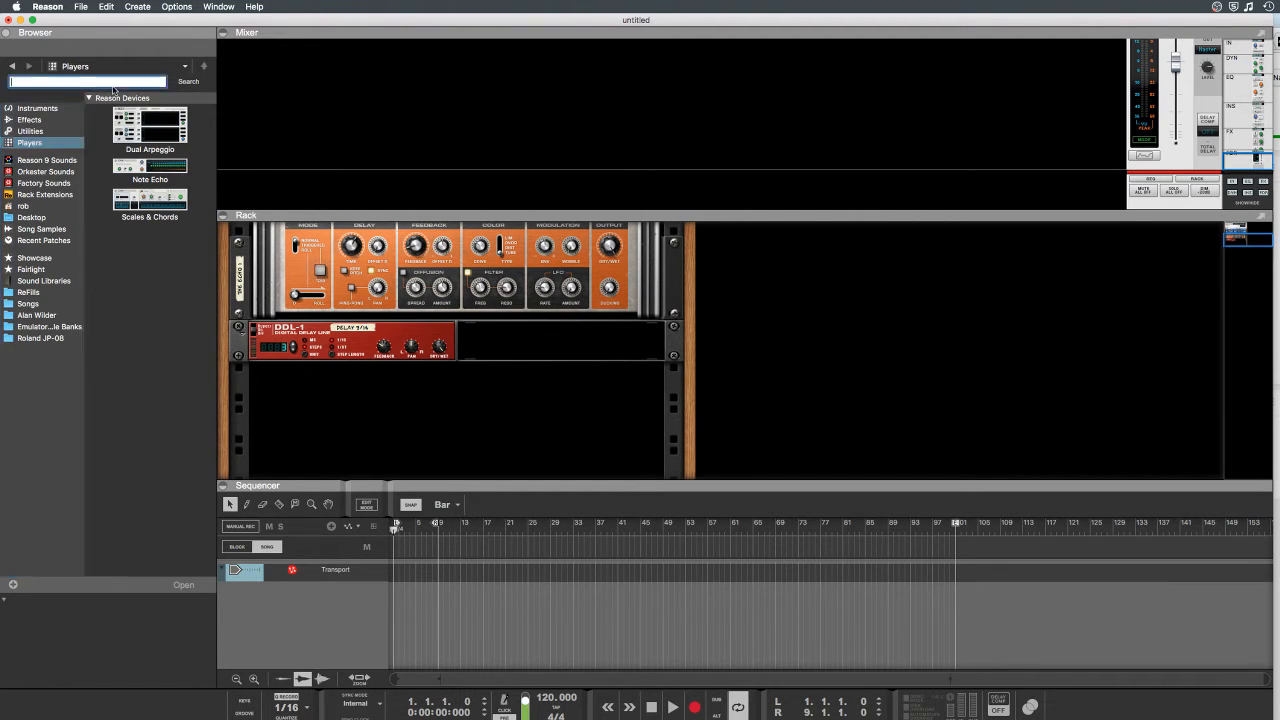
# Step: Open the ReFills location in the browser and look through the list of installed ReFills
pyautogui.click(10, 293)
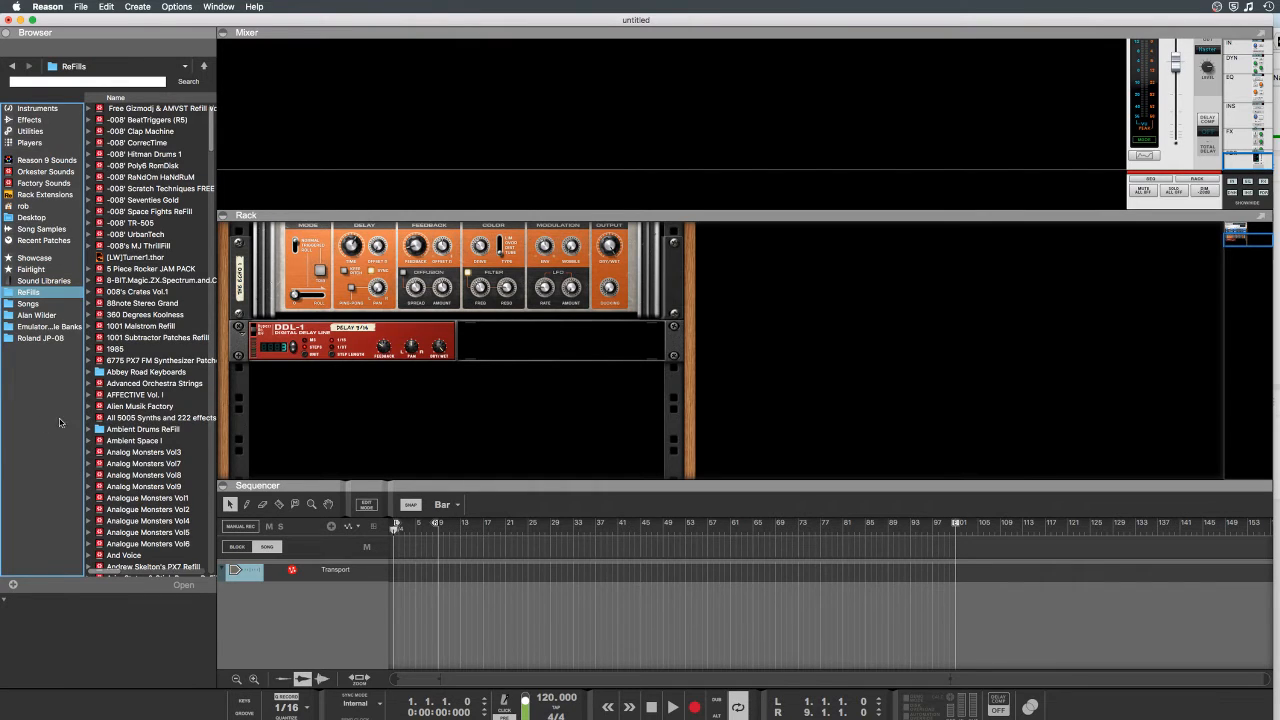
pyautogui.click(105, 421)
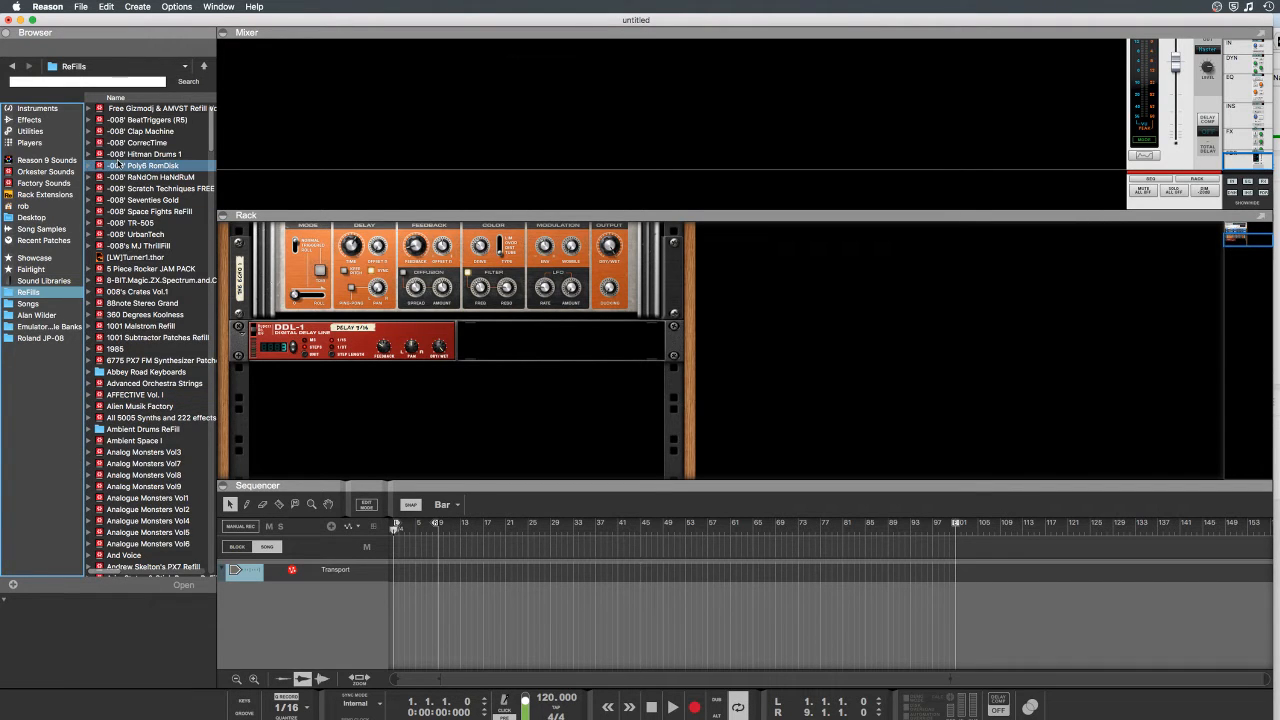
pyautogui.scroll(-10, 119, 164)
pyautogui.scroll(10, 119, 164)
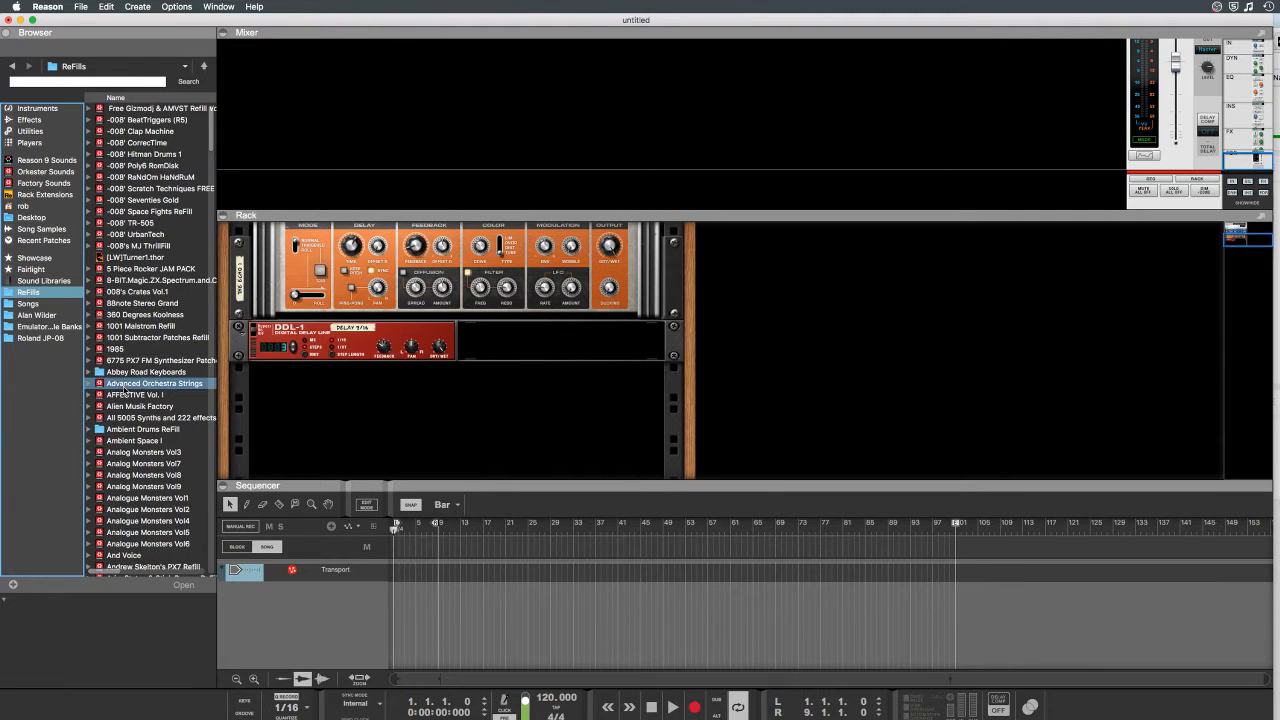
pyautogui.scroll(-5, 108, 441)
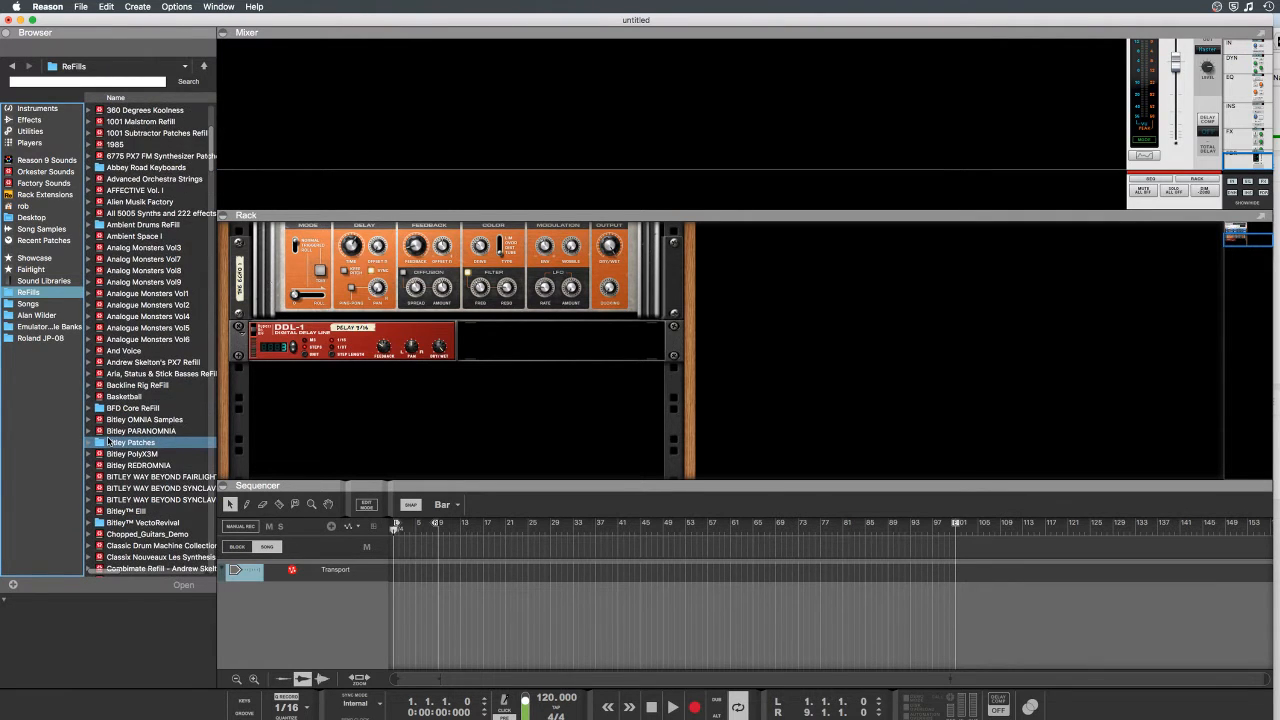
pyautogui.scroll(4, 108, 441)
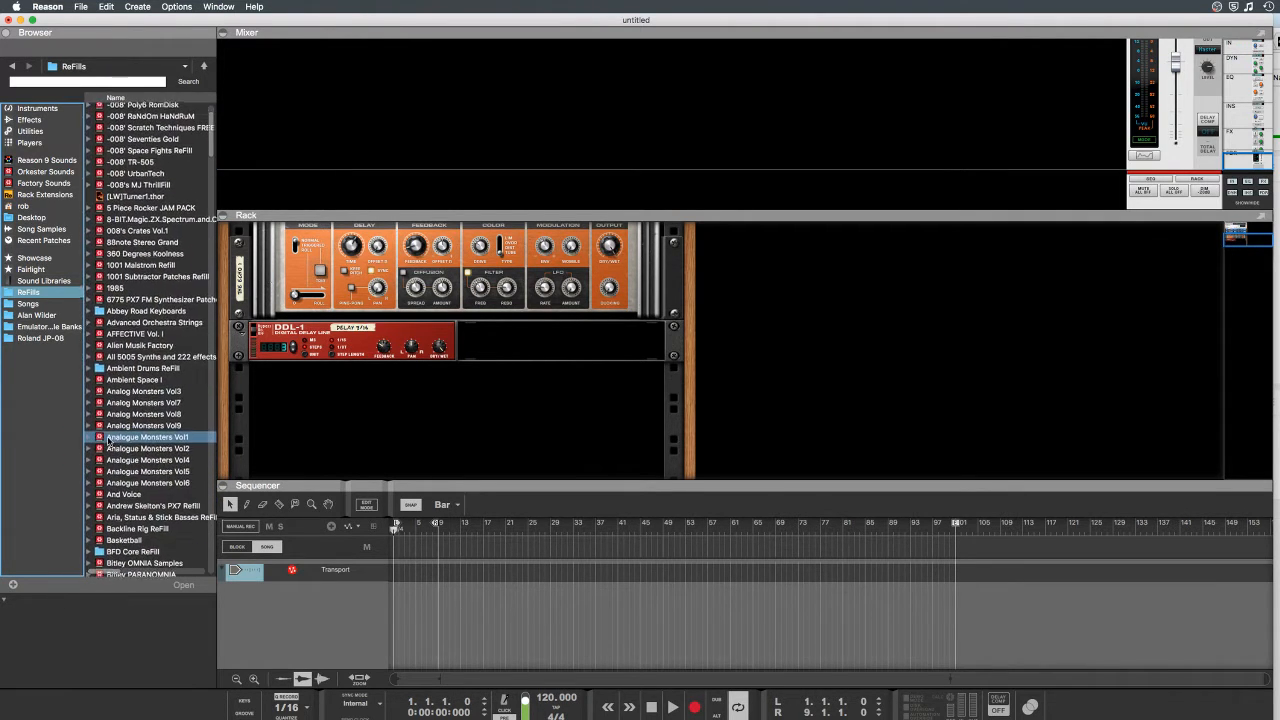
# Step: Expand the Abbey Road Keyboards folder, the ReFill of the same name inside it and its Instrument Patches folder
pyautogui.click(89, 313)
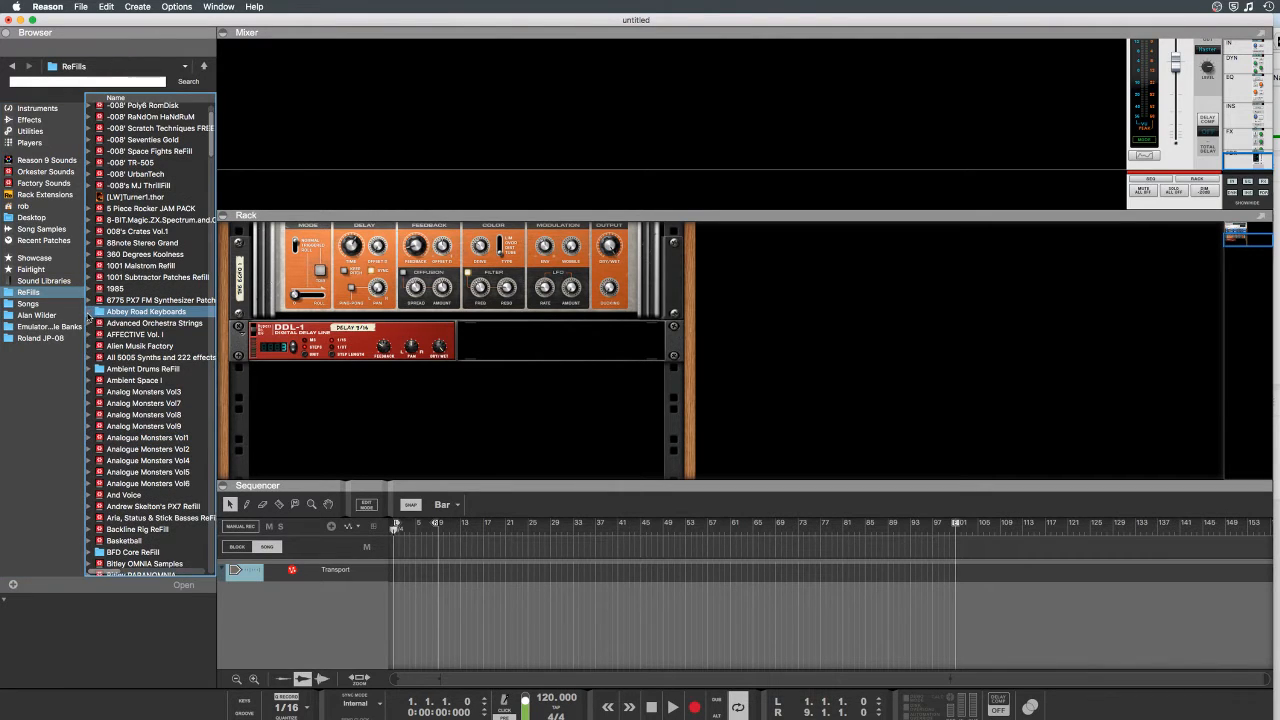
pyautogui.click(119, 346)
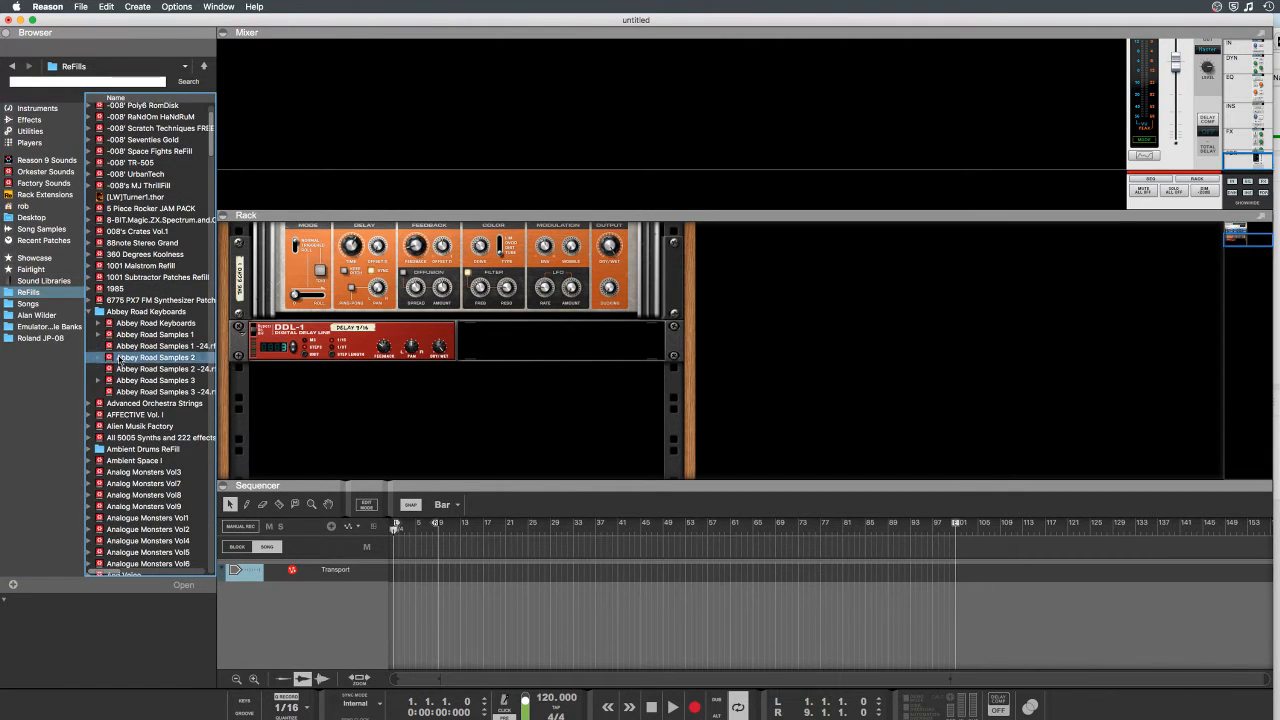
pyautogui.click(102, 324)
pyautogui.click(98, 324)
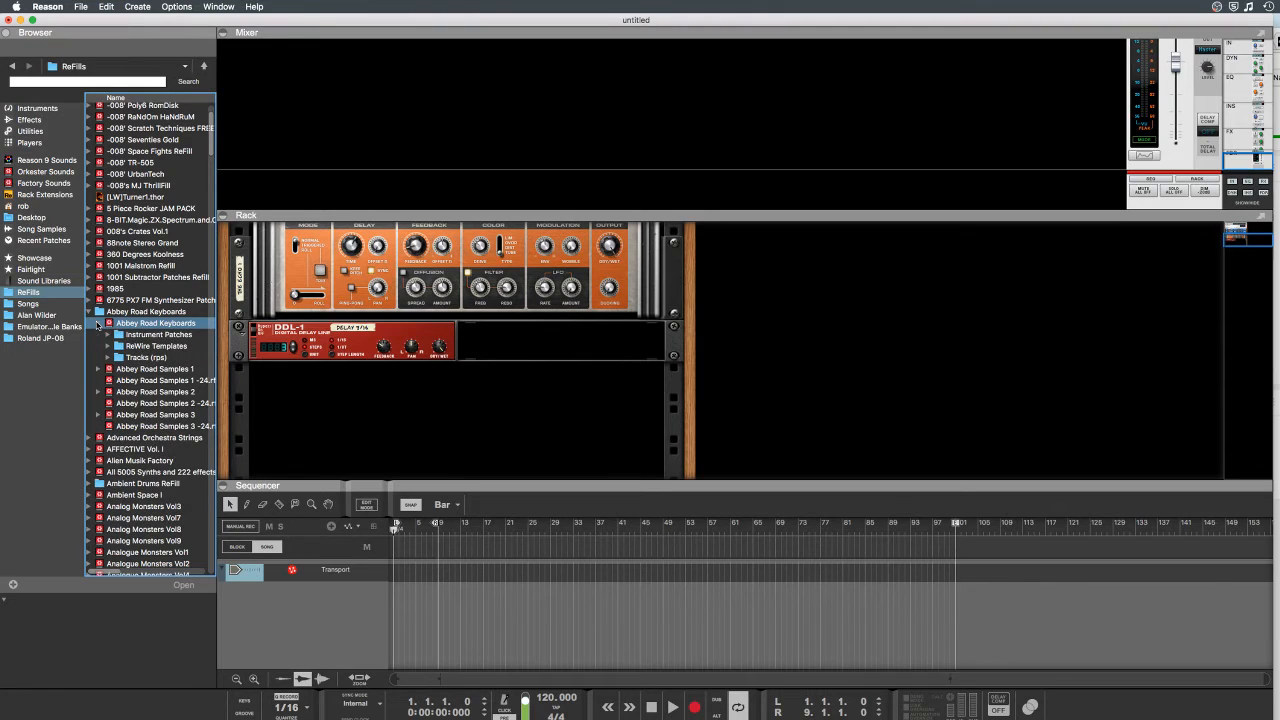
pyautogui.click(104, 337)
pyautogui.click(104, 338)
# Step: Expand Preset Patches and Challen Piano, select the Challen Abbey Room patch, and collapse the Abbey Road Keyboards folder again
pyautogui.click(118, 346)
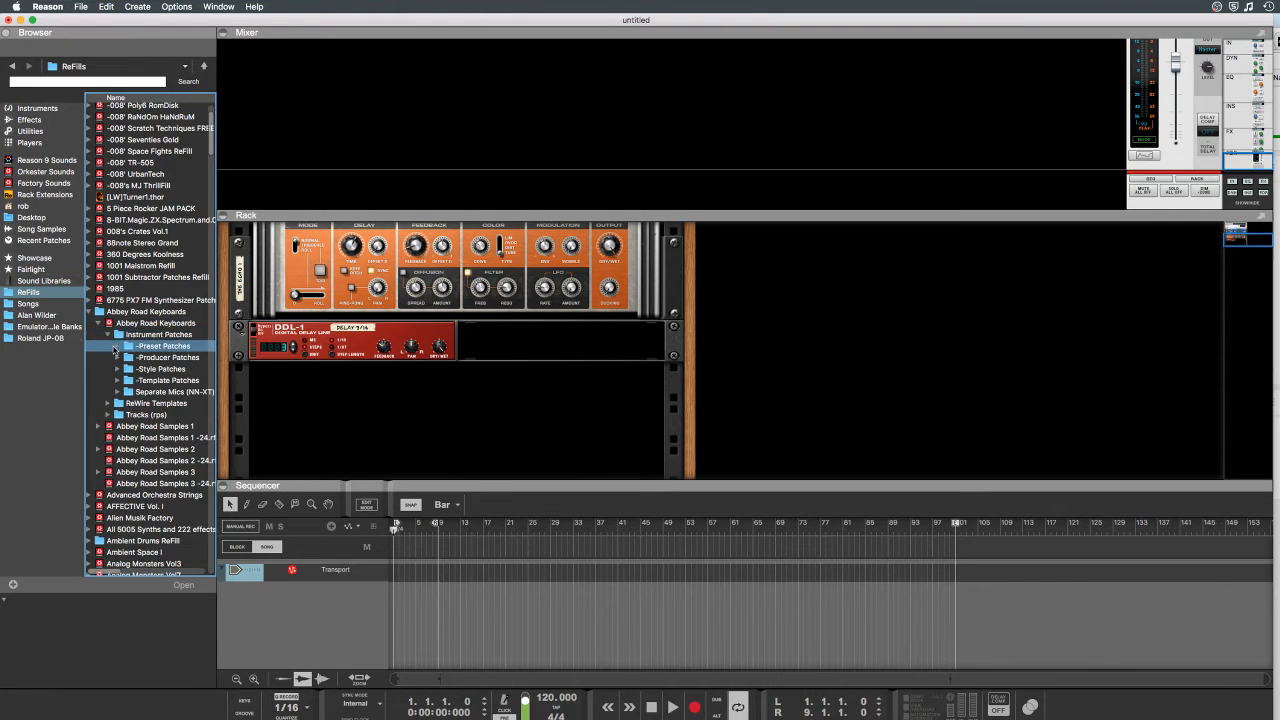
pyautogui.click(118, 346)
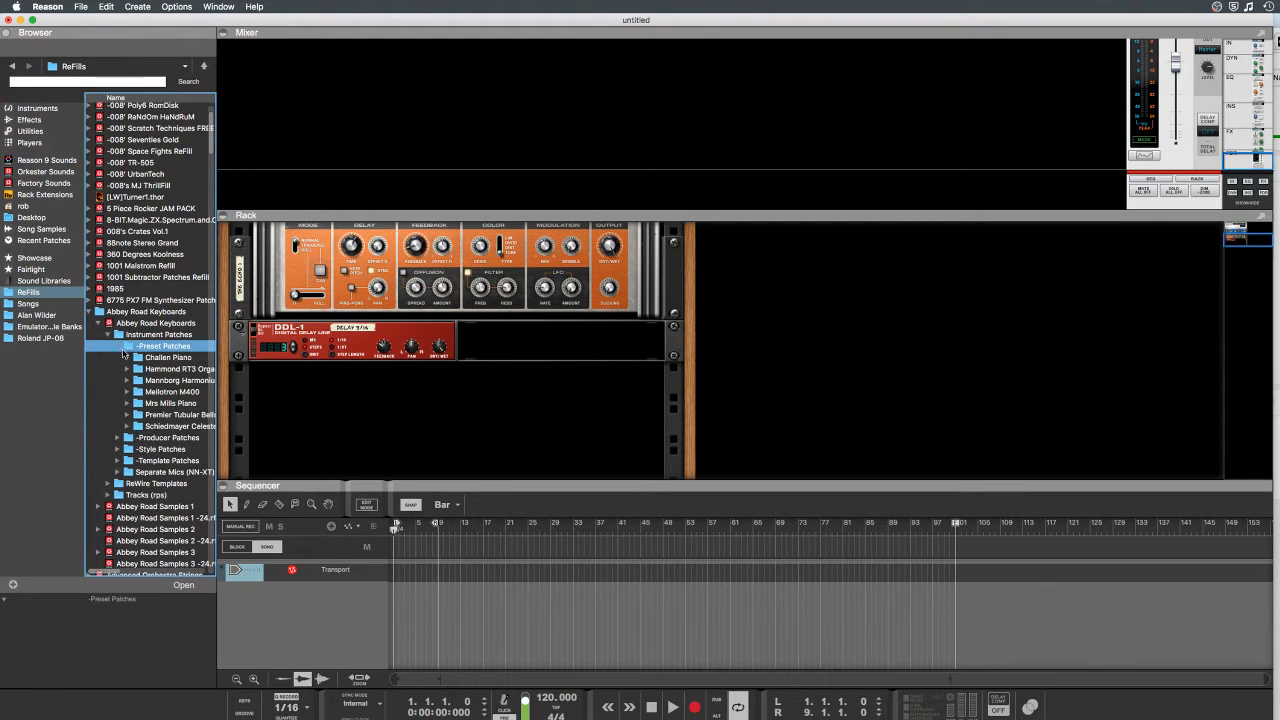
pyautogui.click(127, 357)
pyautogui.click(127, 357)
pyautogui.click(152, 370)
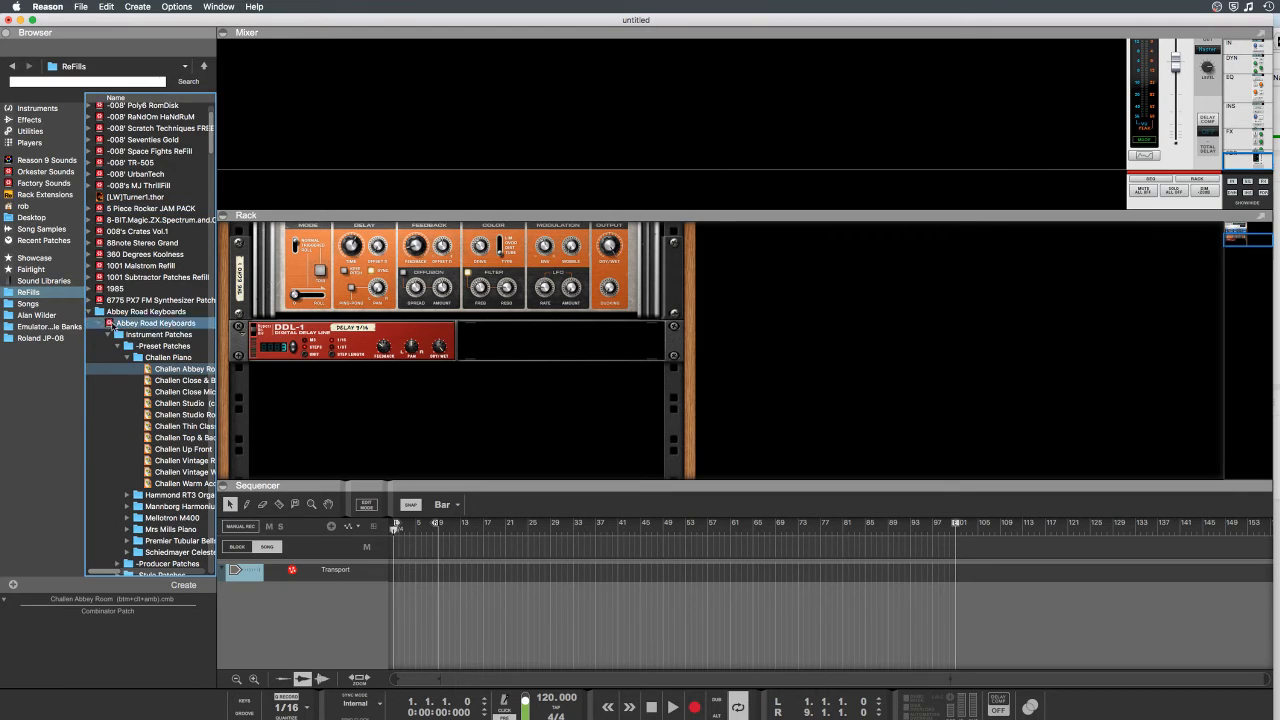
pyautogui.click(92, 311)
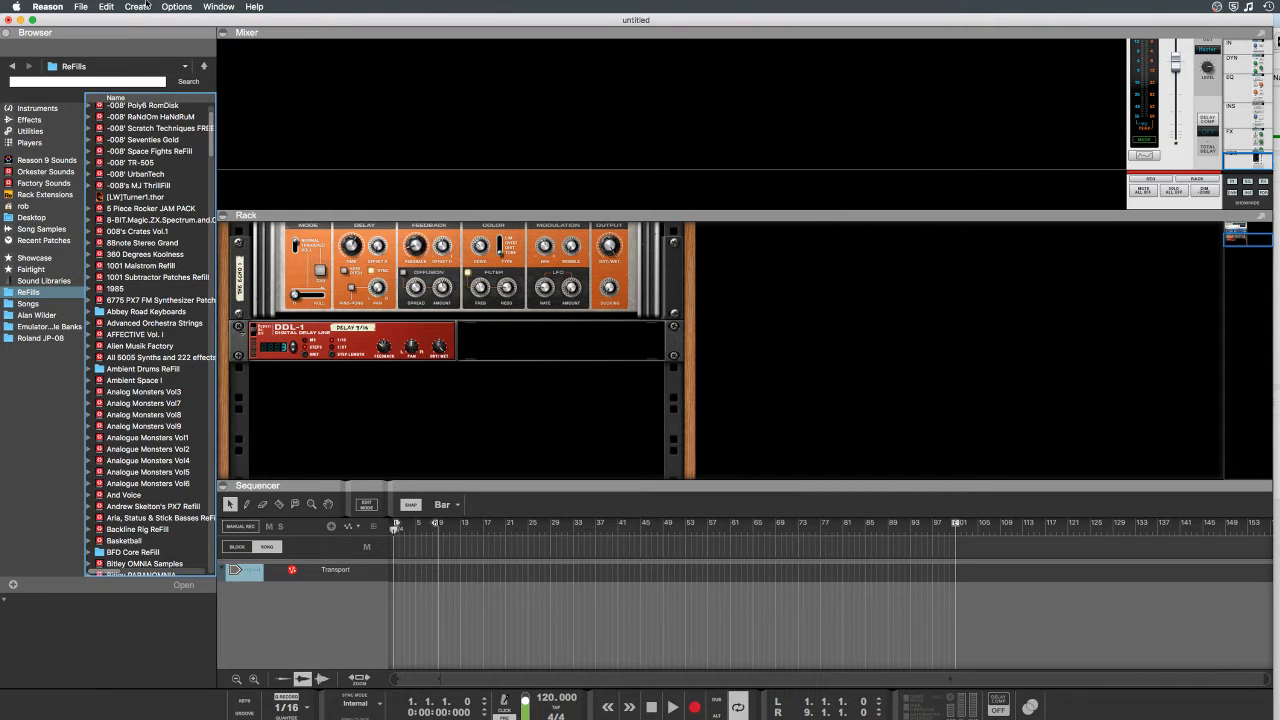
# Step: Detach the main mixer into its own window
pyautogui.click(222, 8)
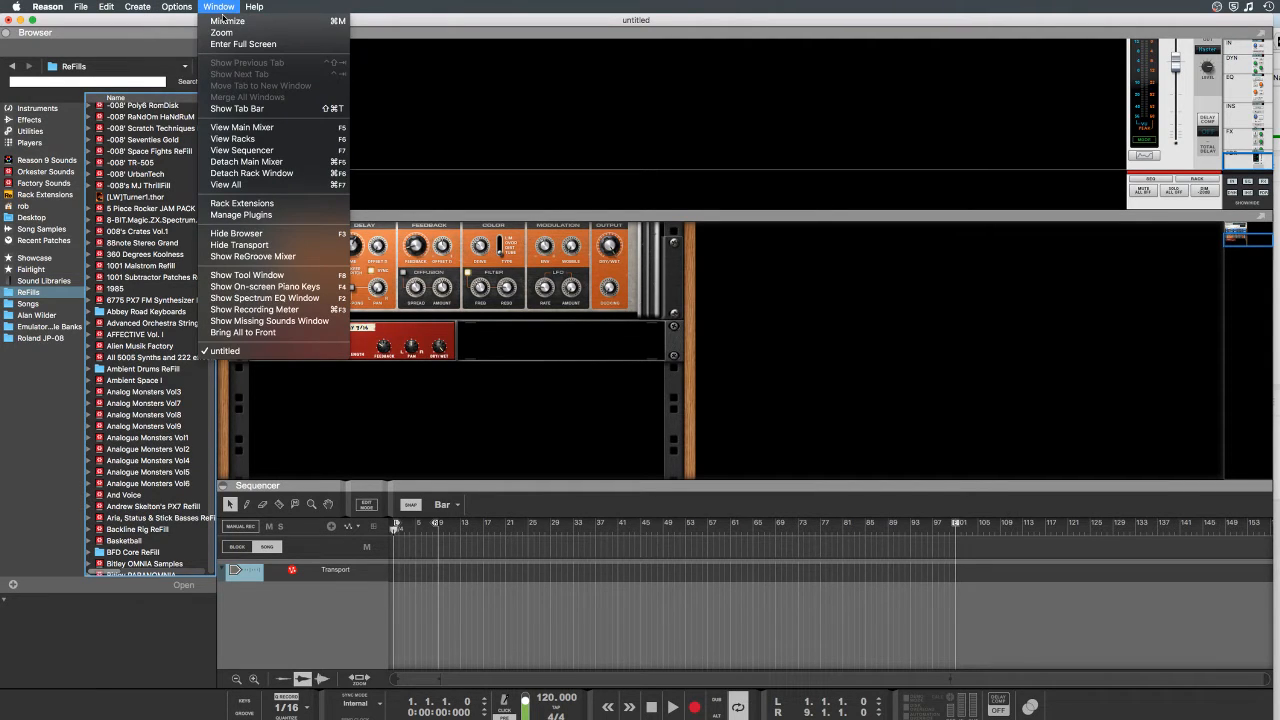
pyautogui.click(346, 5)
pyautogui.click(217, 6)
pyautogui.click(244, 162)
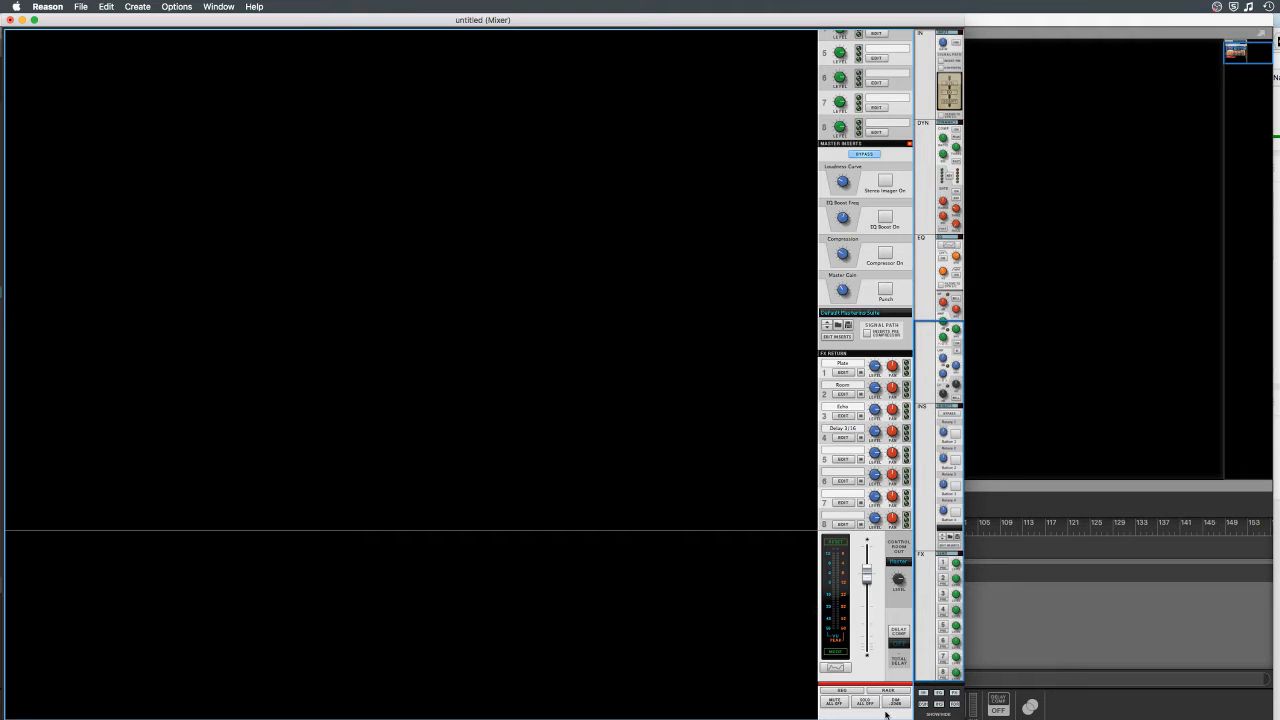
# Step: Examine the detached mixer's master section, from the master compressor and FX sends to the master inserts and FX returns
pyautogui.scroll(10, 879, 262)
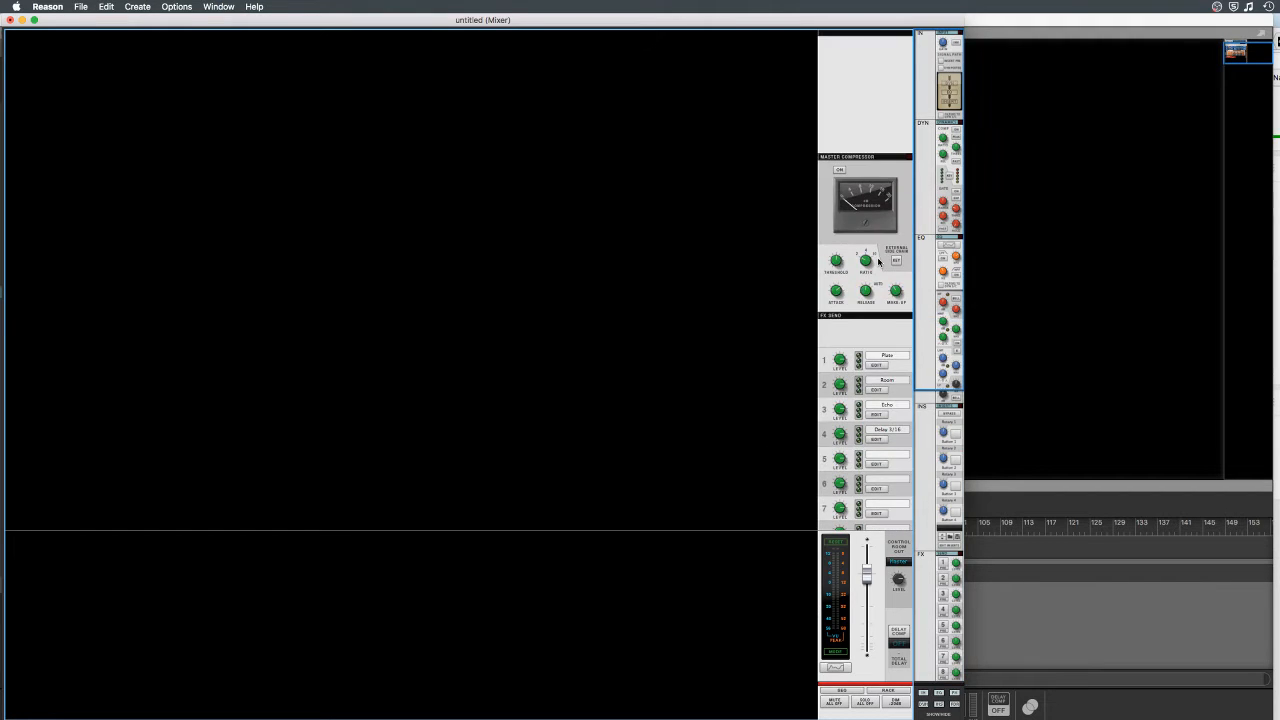
pyautogui.scroll(-10, 879, 262)
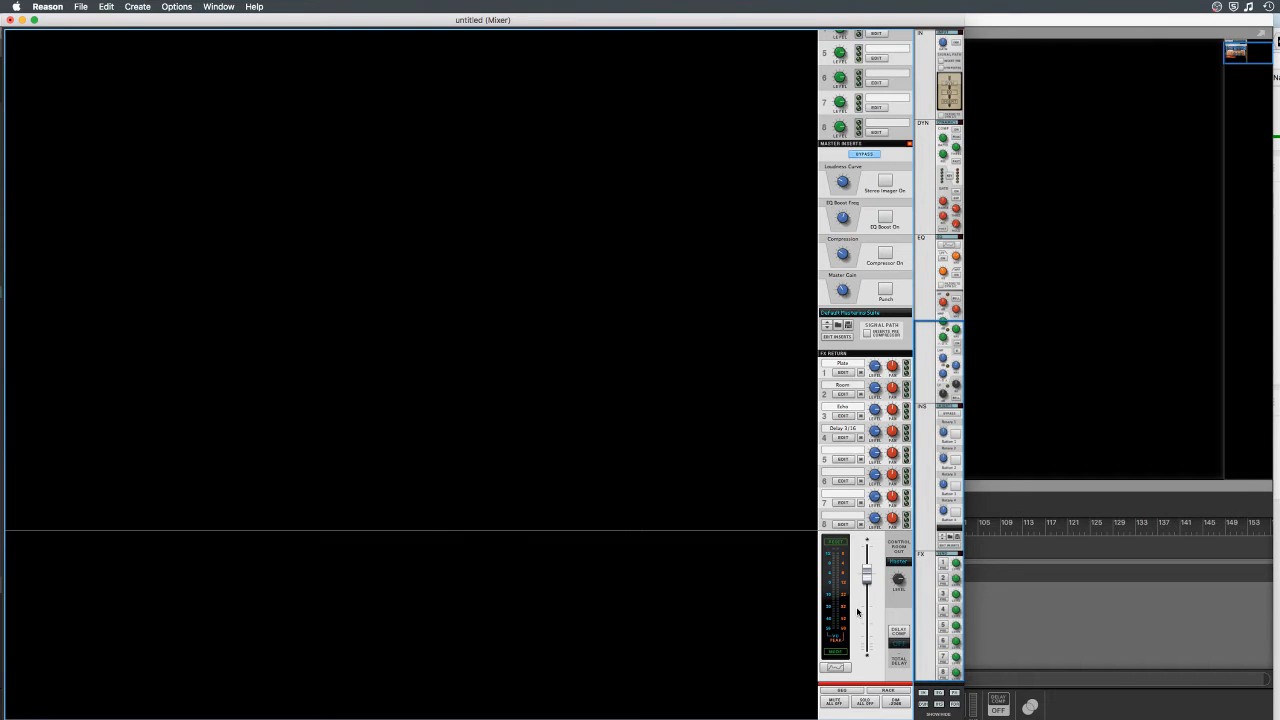
pyautogui.scroll(10, 871, 385)
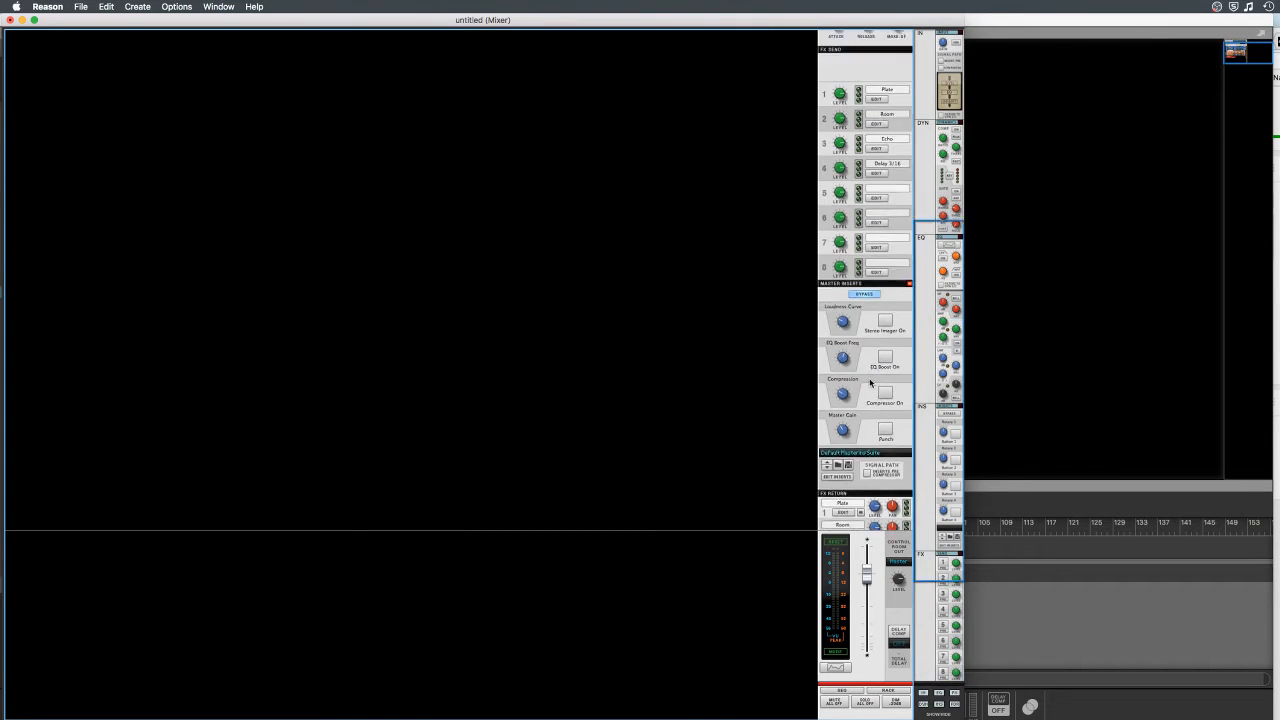
pyautogui.scroll(-10, 871, 385)
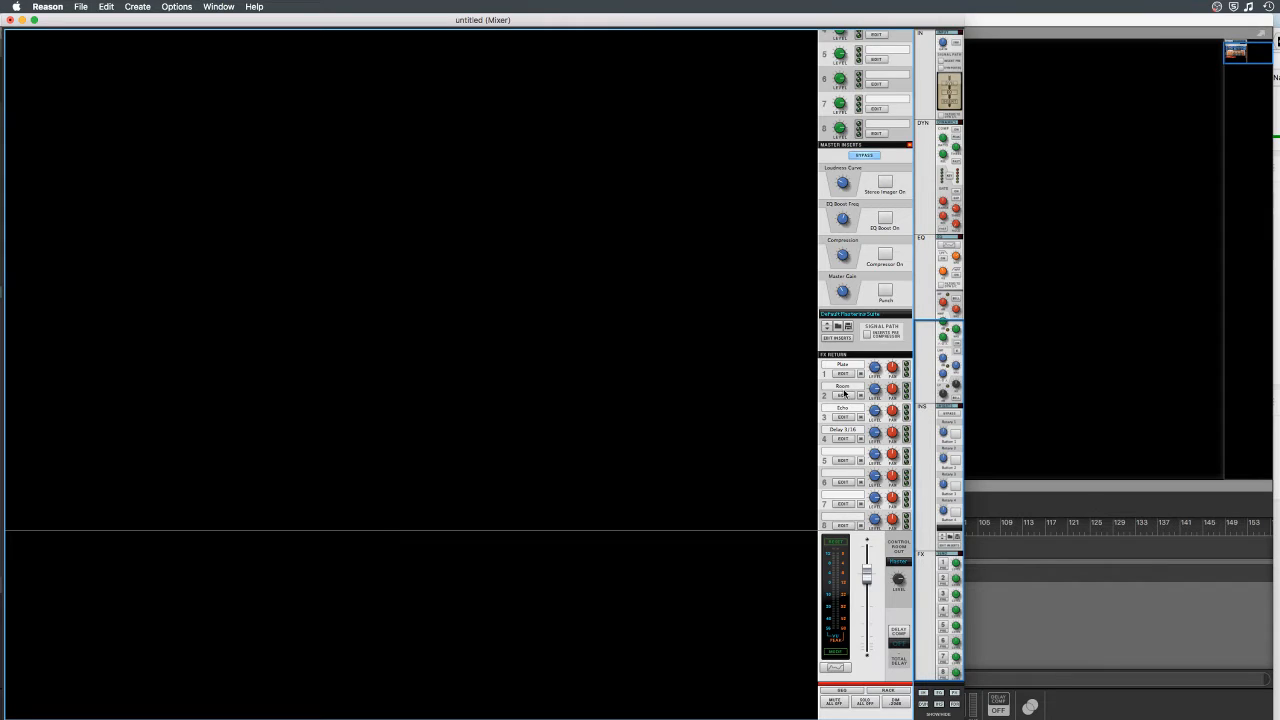
pyautogui.scroll(10, 846, 374)
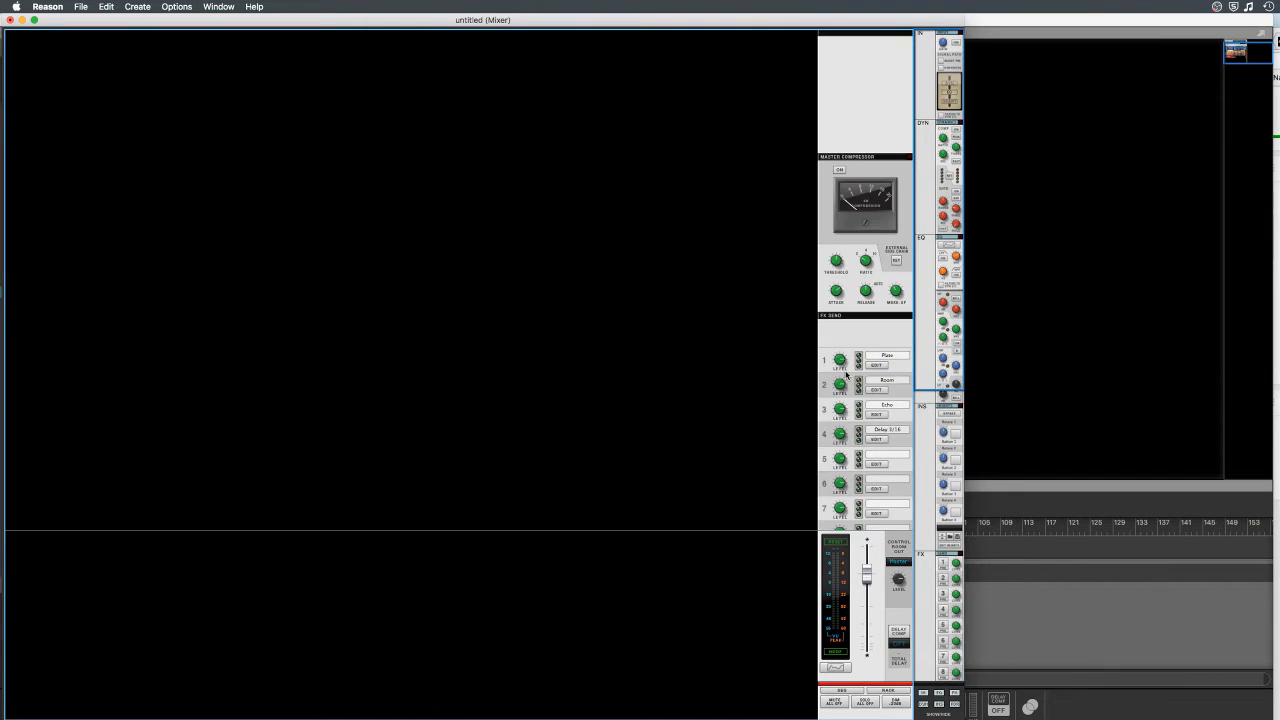
pyautogui.scroll(-10, 885, 158)
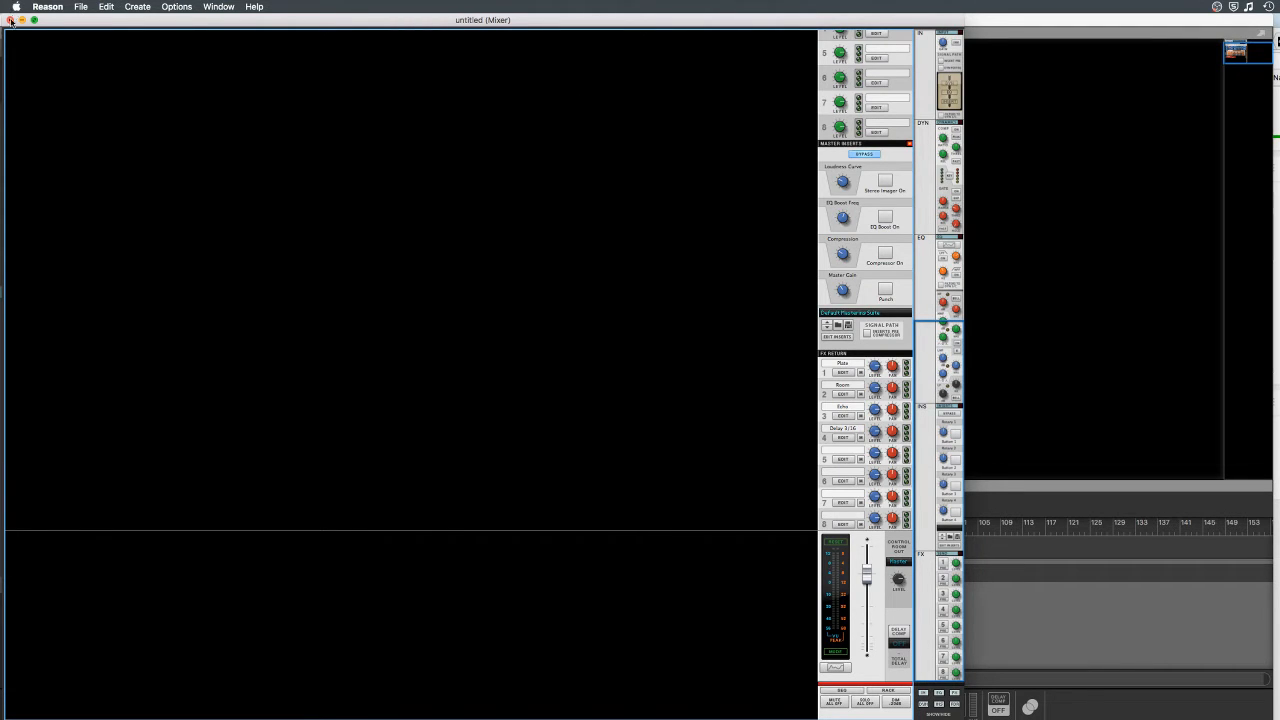
# Step: Move the detached mixer window over the rack area, leaving the browser uncovered
pyautogui.moveTo(333, 22); pyautogui.dragTo(246, 167)
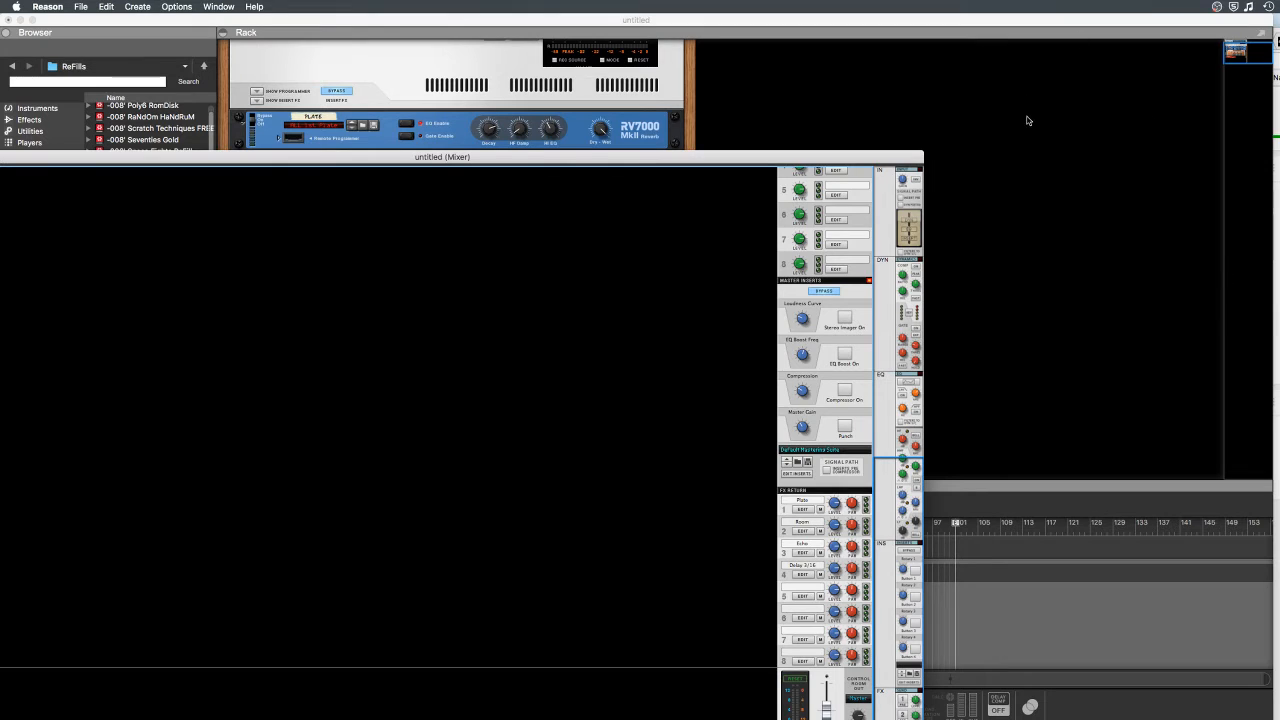
pyautogui.moveTo(9, 157); pyautogui.dragTo(279, 106)
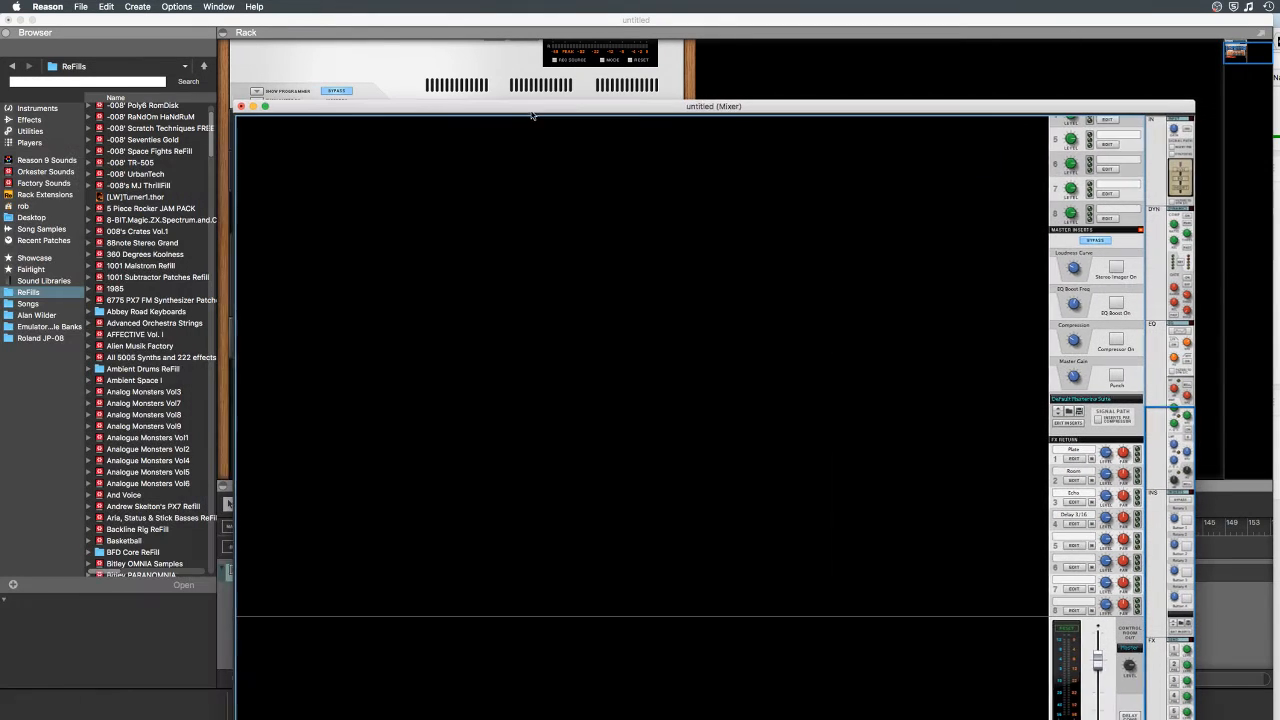
# Step: Close the detached mixer window, collapse the docked mixer, and enlarge the rack area by lowering the top of the sequencer
pyautogui.click(240, 105)
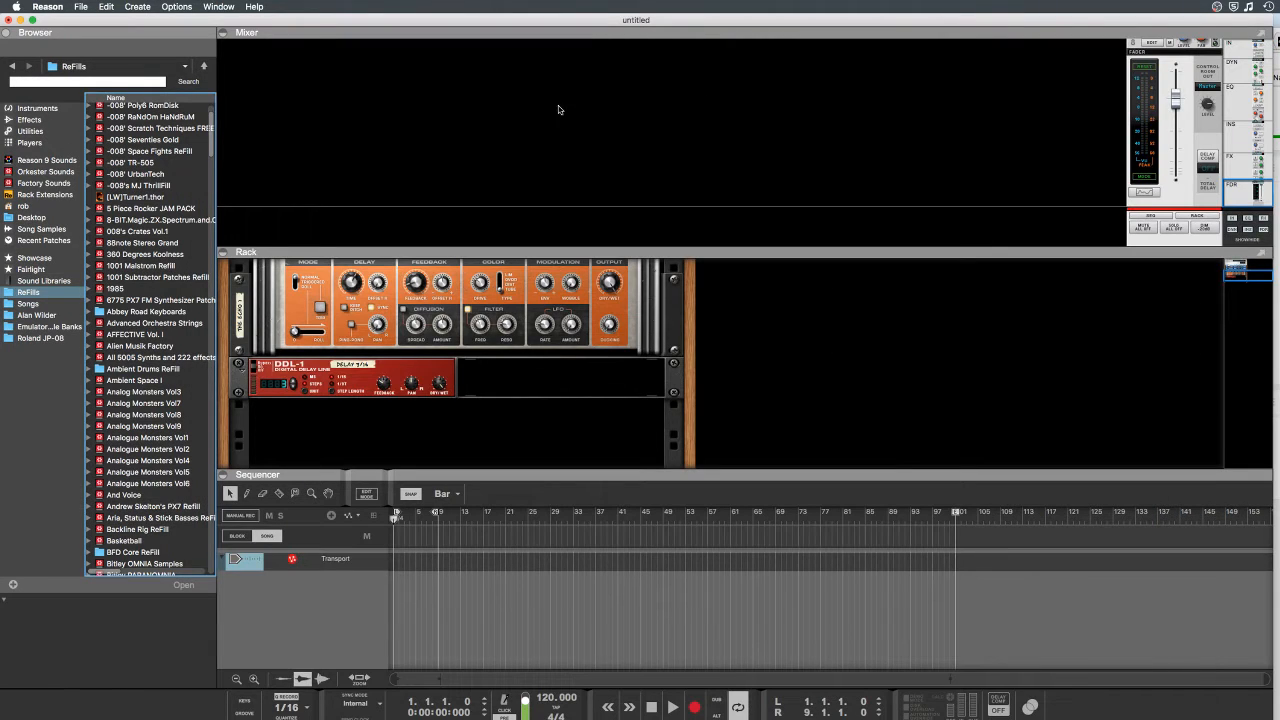
pyautogui.click(223, 34)
pyautogui.click(223, 34)
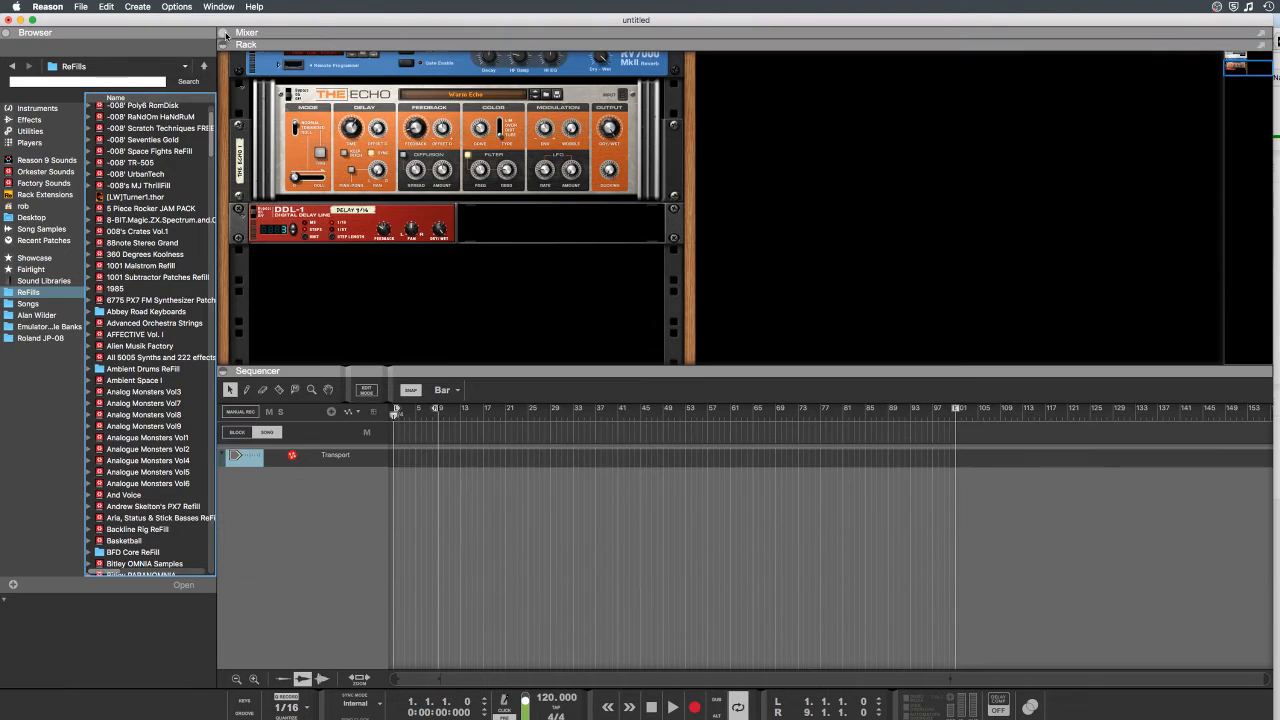
pyautogui.click(224, 33)
pyautogui.moveTo(430, 385); pyautogui.dragTo(384, 591)
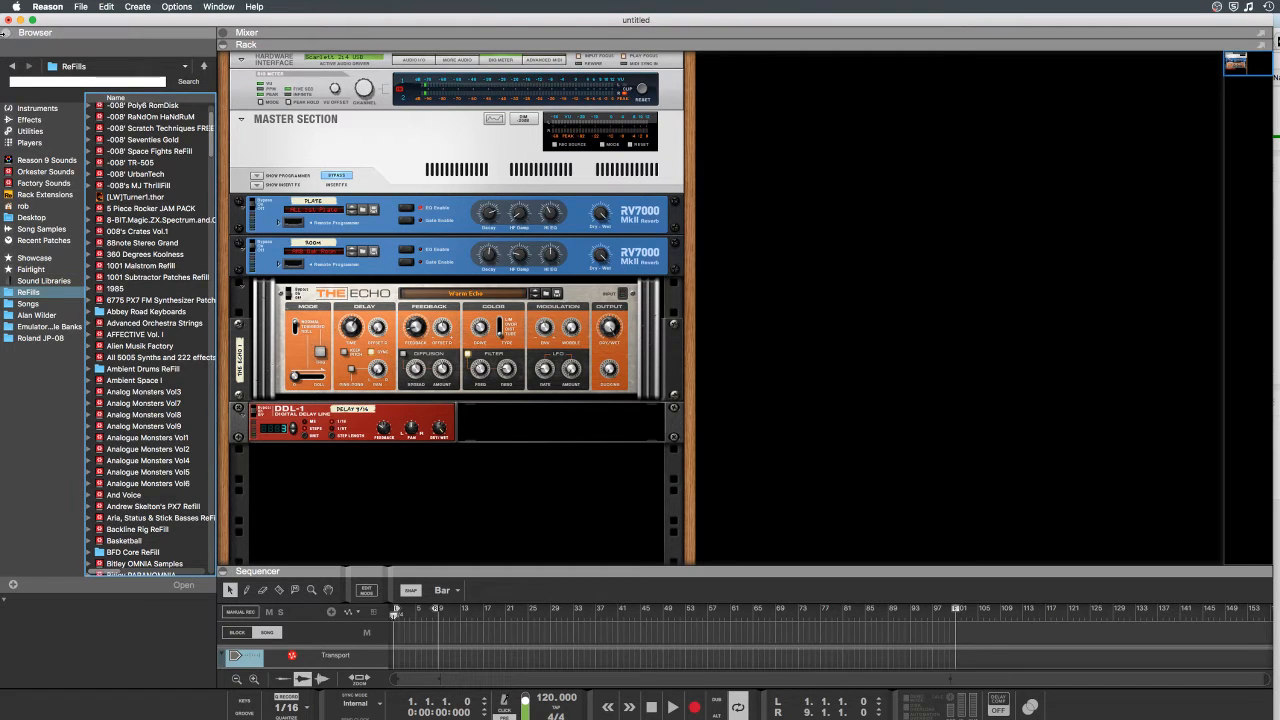
# Step: Add a Korg Polysix from the browser's Instruments category to the rack below the DDL-1 delay
pyautogui.click(42, 109)
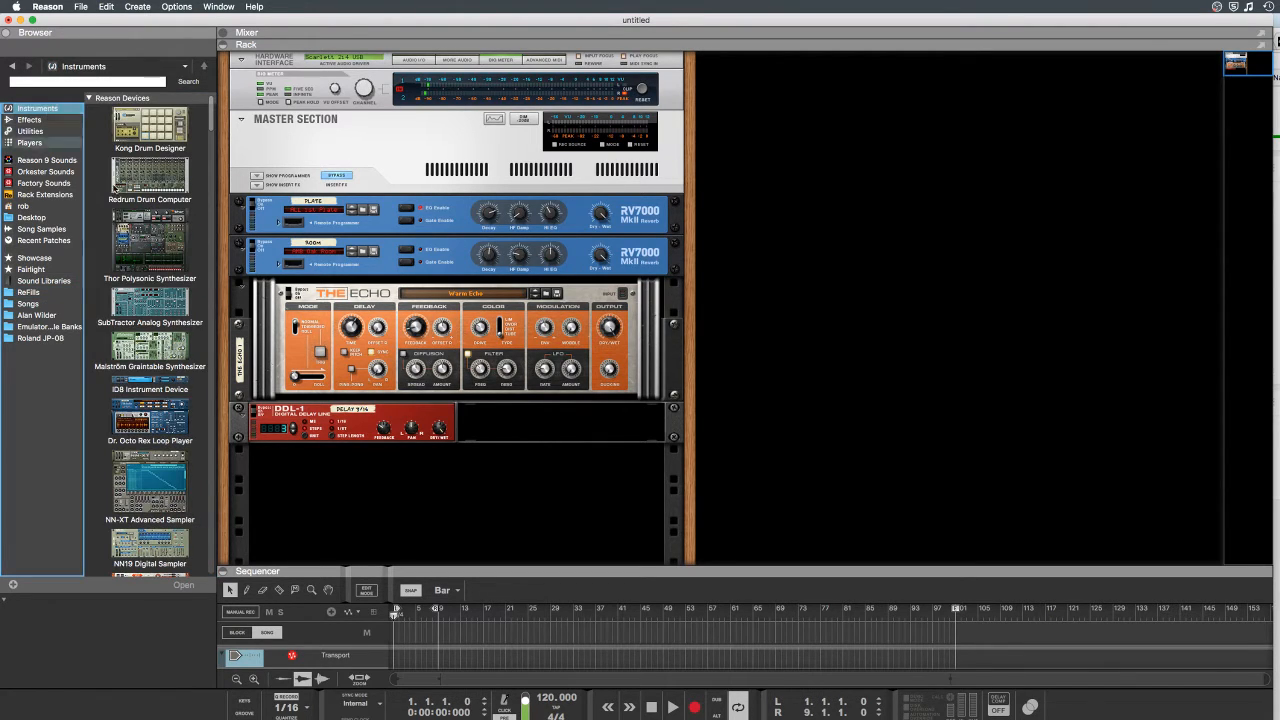
pyautogui.scroll(-15, 157, 340)
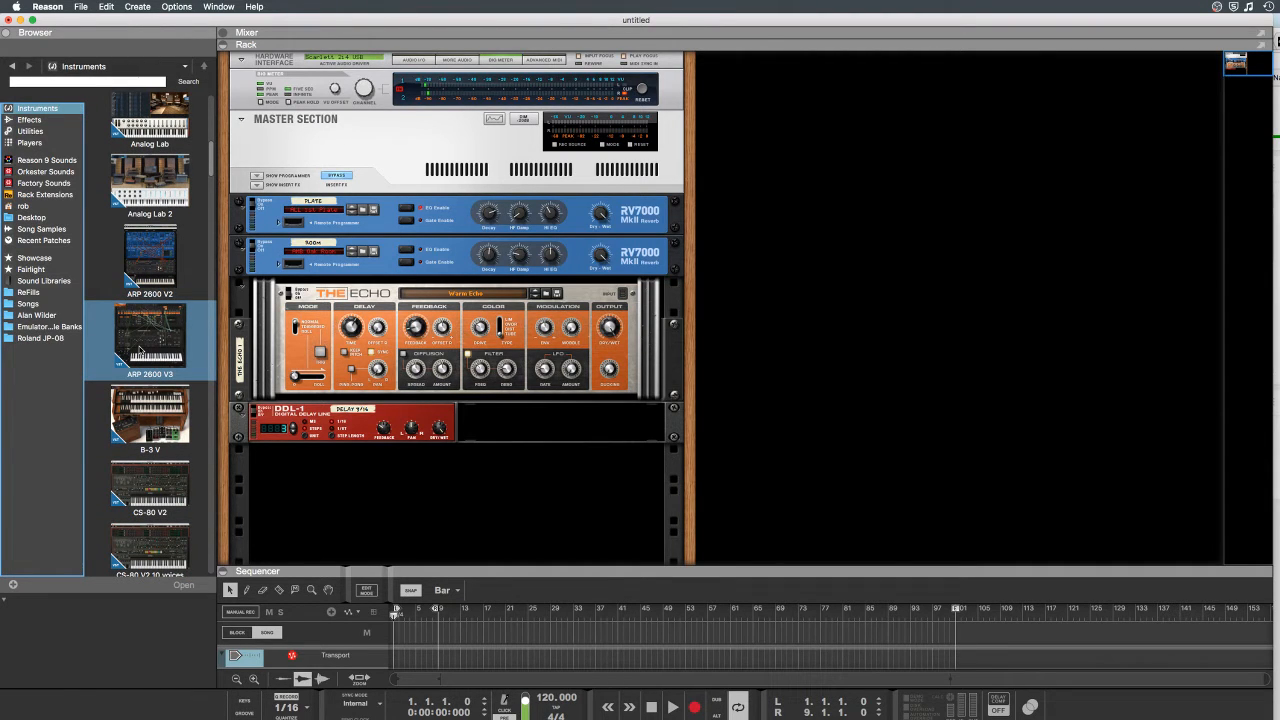
pyautogui.scroll(-15, 140, 348)
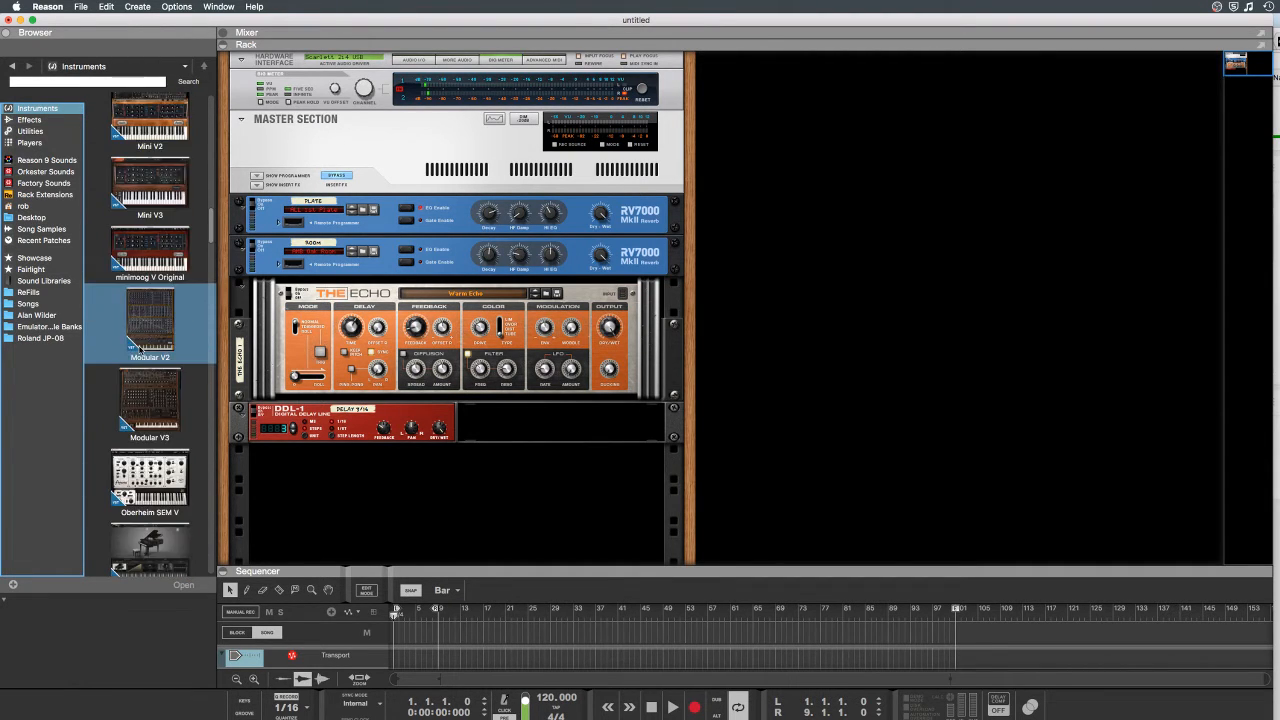
pyautogui.scroll(-15, 140, 350)
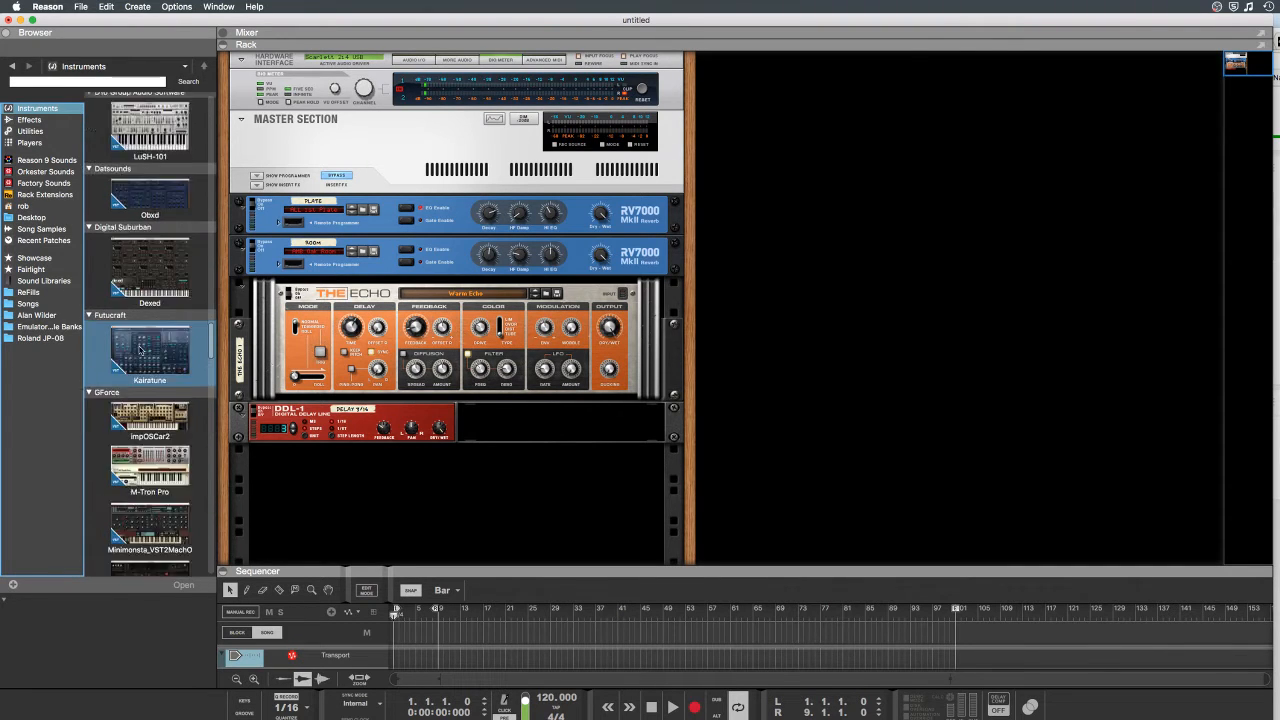
pyautogui.scroll(-10, 140, 348)
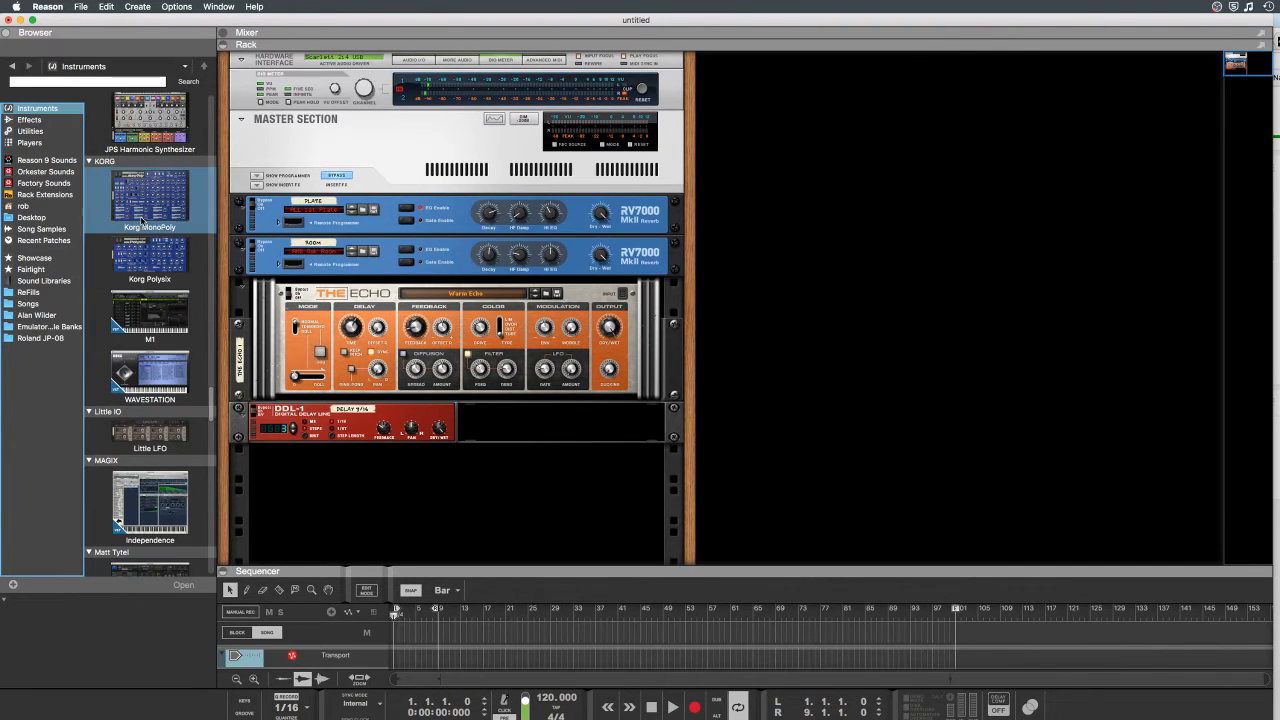
pyautogui.moveTo(145, 252); pyautogui.dragTo(391, 527)
pyautogui.moveTo(473, 500); pyautogui.dragTo(473, 500)
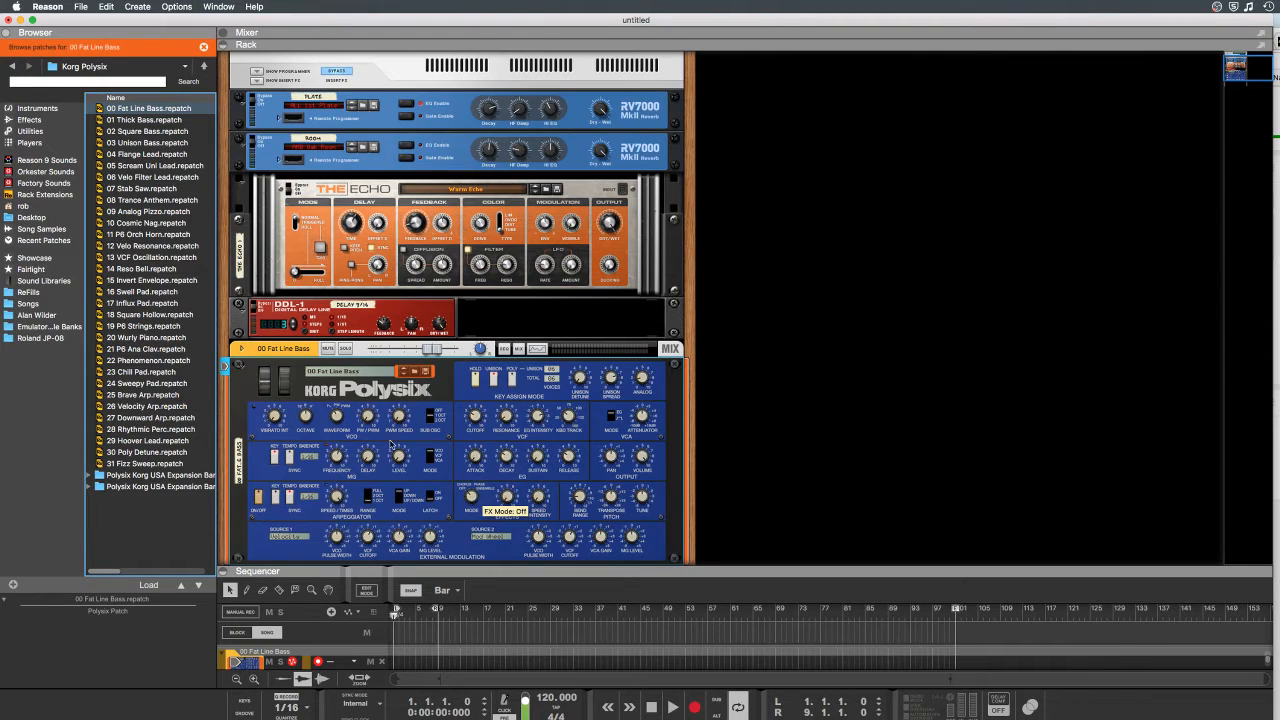
pyautogui.scroll(-3, 420, 430)
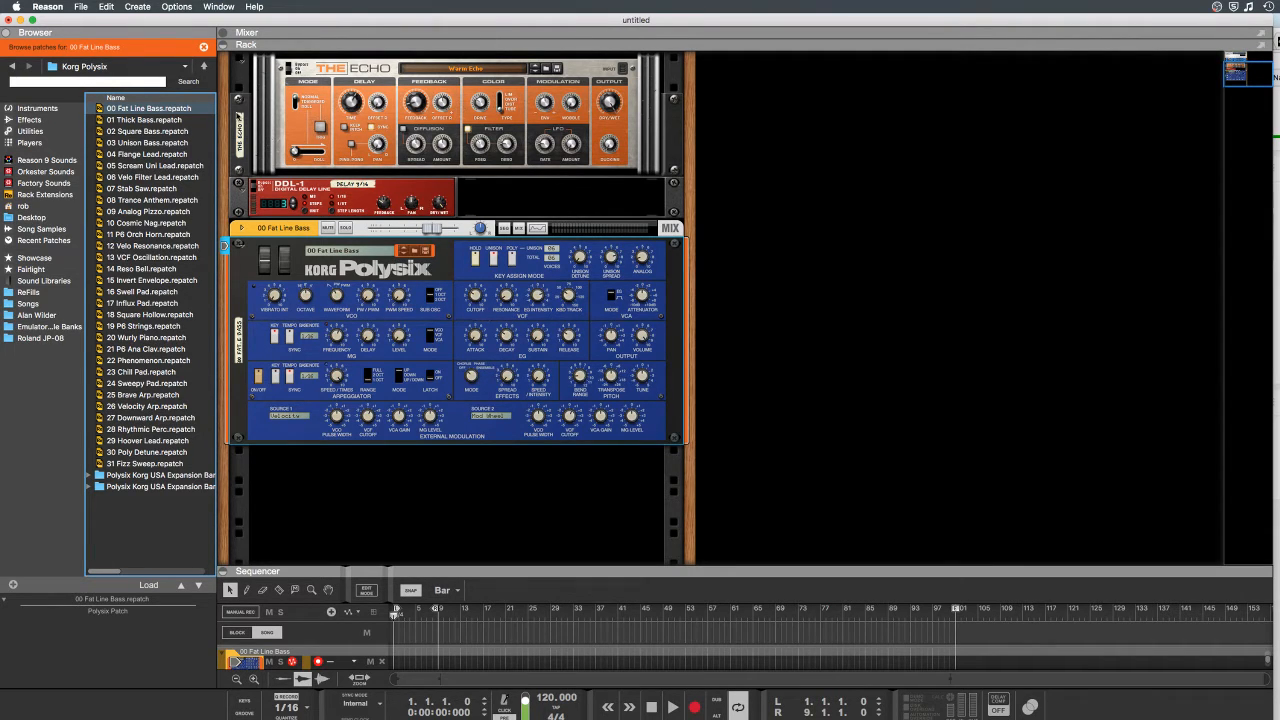
# Step: Show the Effects devices in the browser and examine the cabling on the rear of the rack, from the master section to the Polysix
pyautogui.click(30, 119)
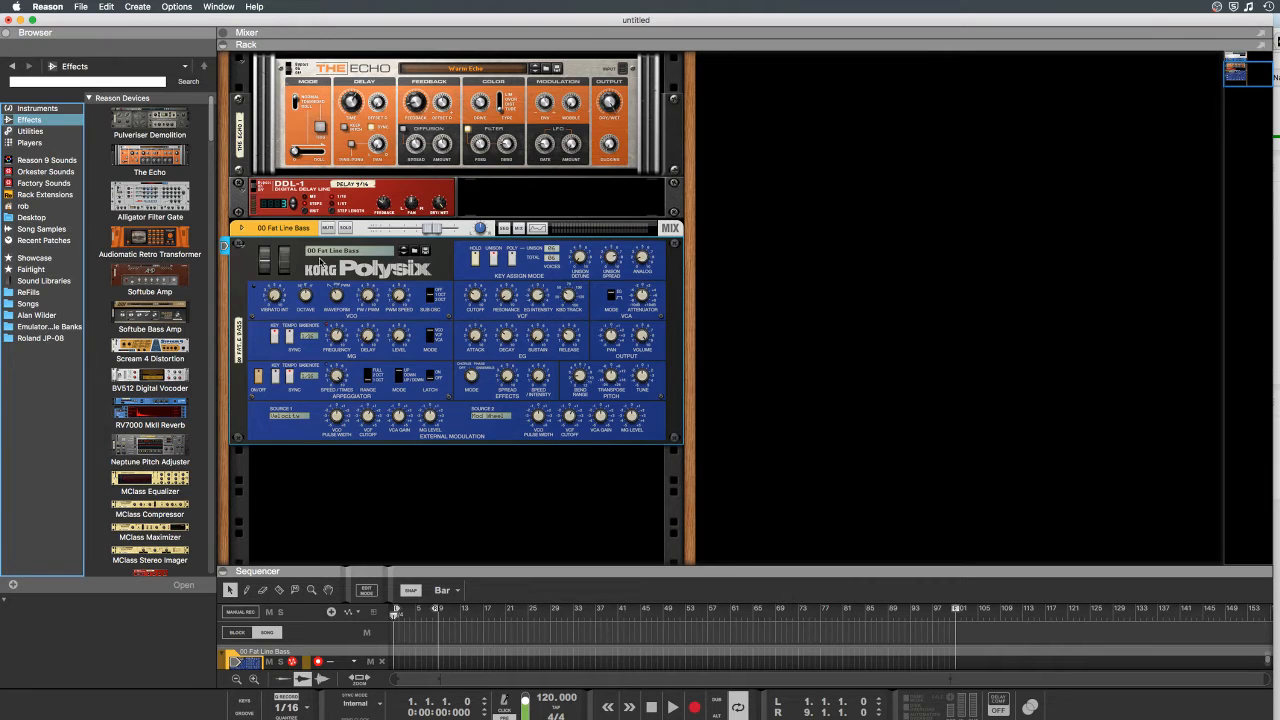
pyautogui.press('Tab')
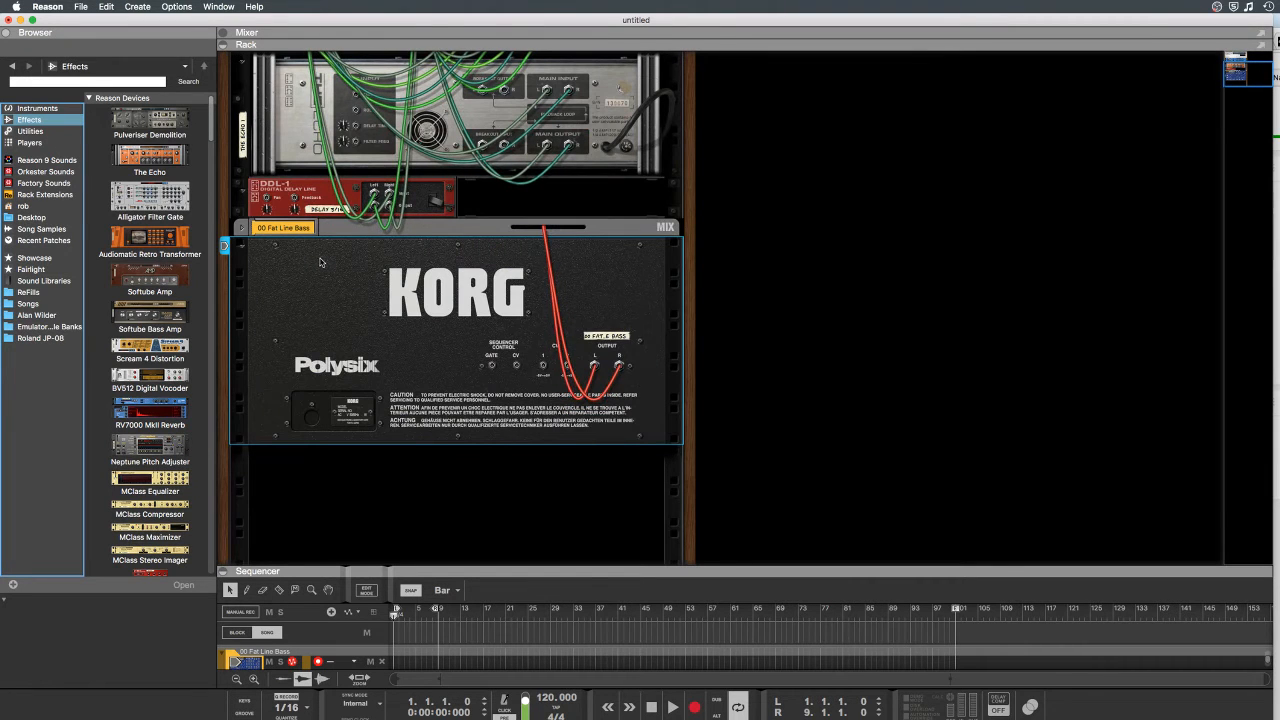
pyautogui.scroll(5, 400, 388)
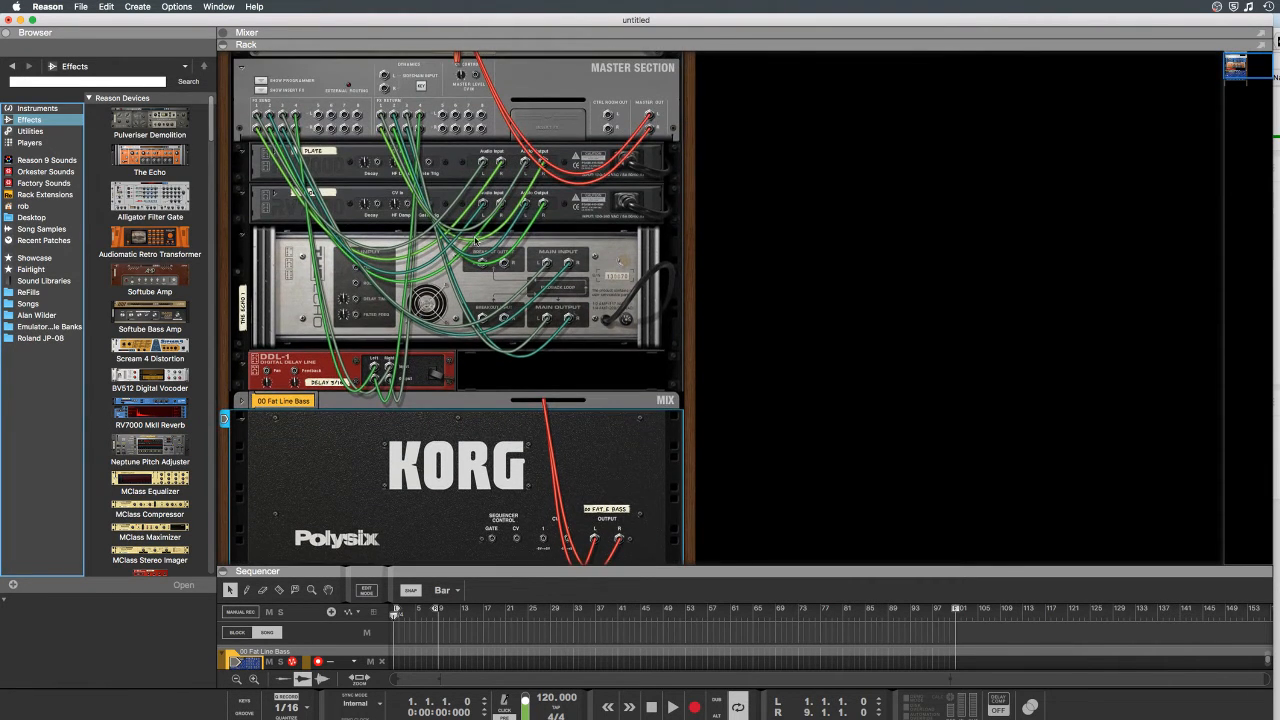
pyautogui.press('Tab')
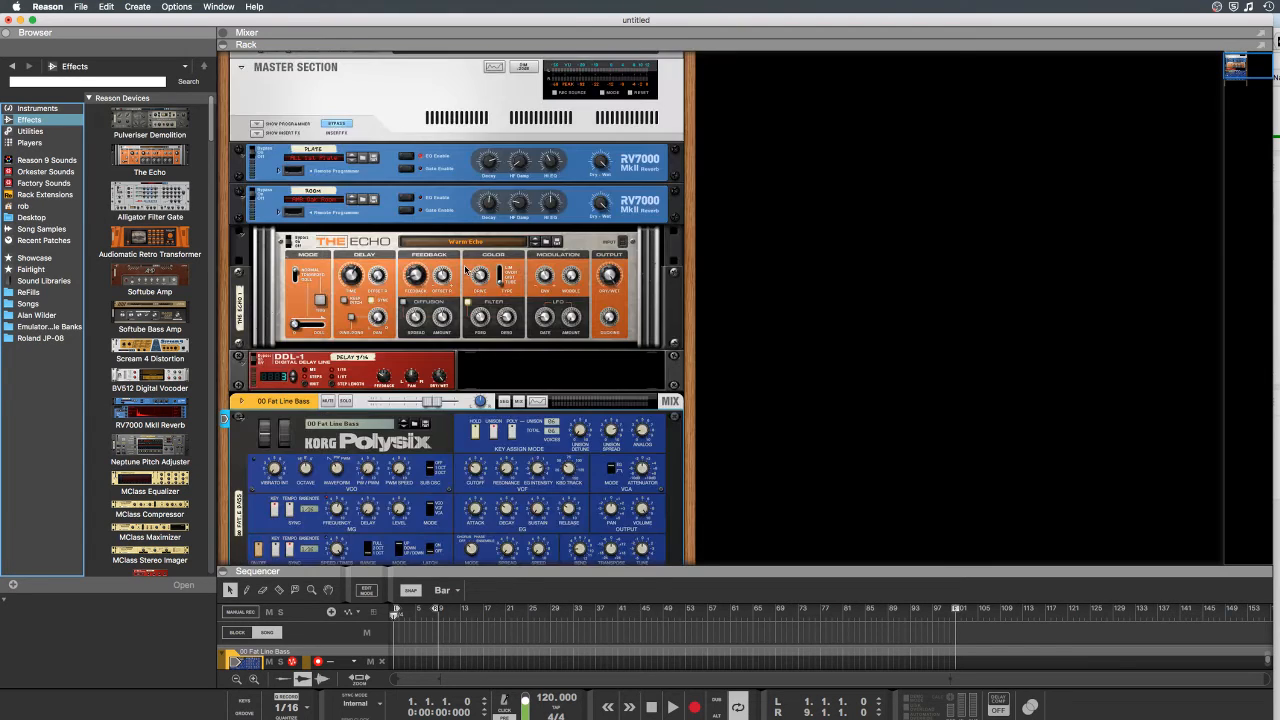
pyautogui.press('Tab')
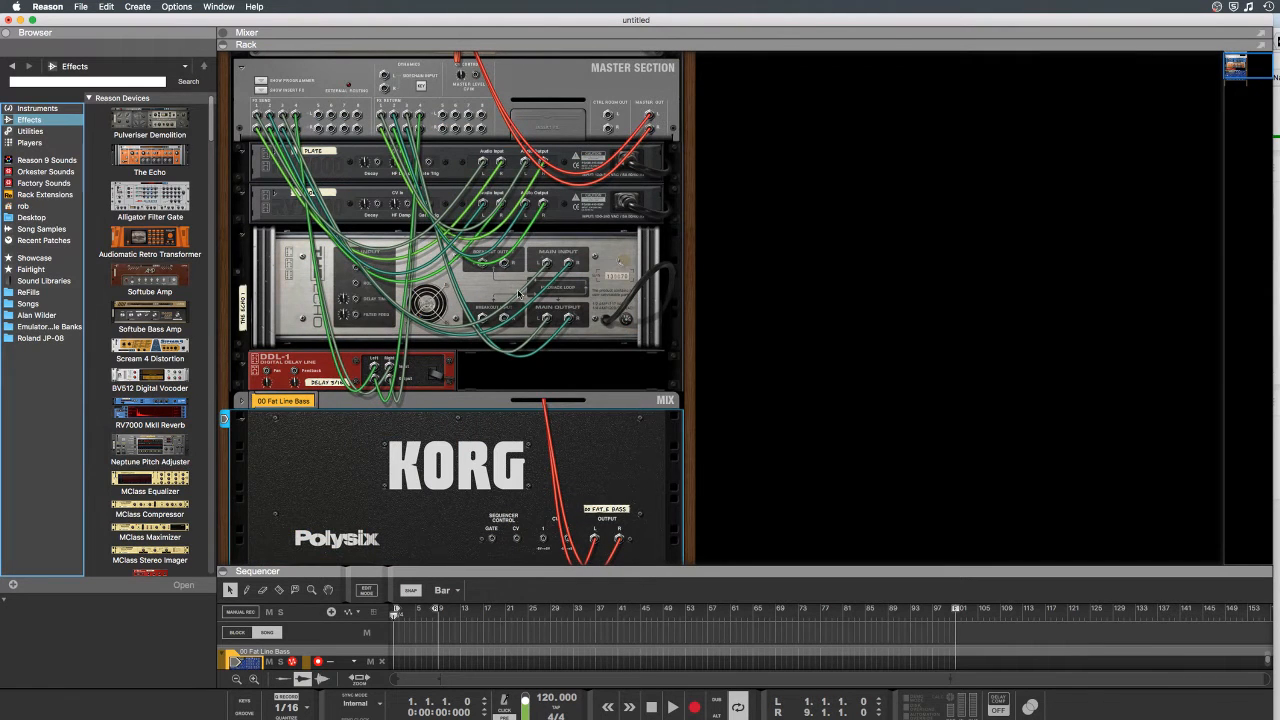
pyautogui.scroll(-3, 548, 435)
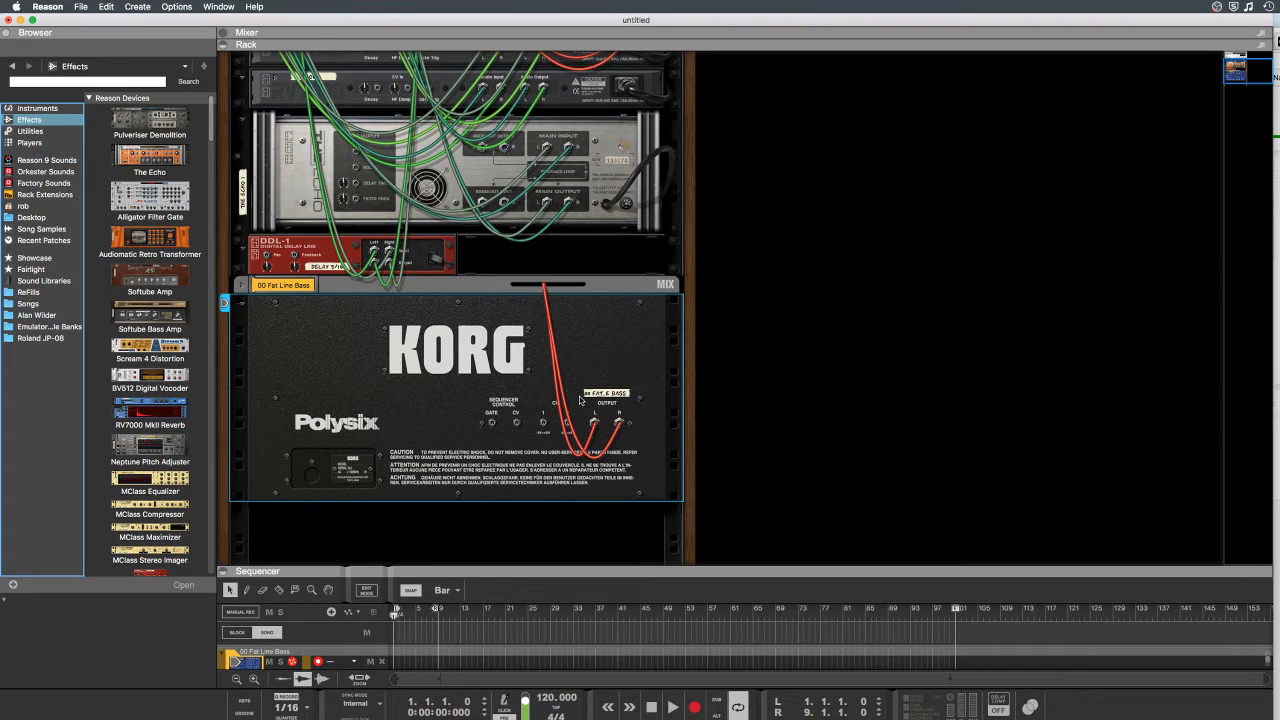
# Step: Delete the Polysix with everything in its device group
pyautogui.press('Delete')
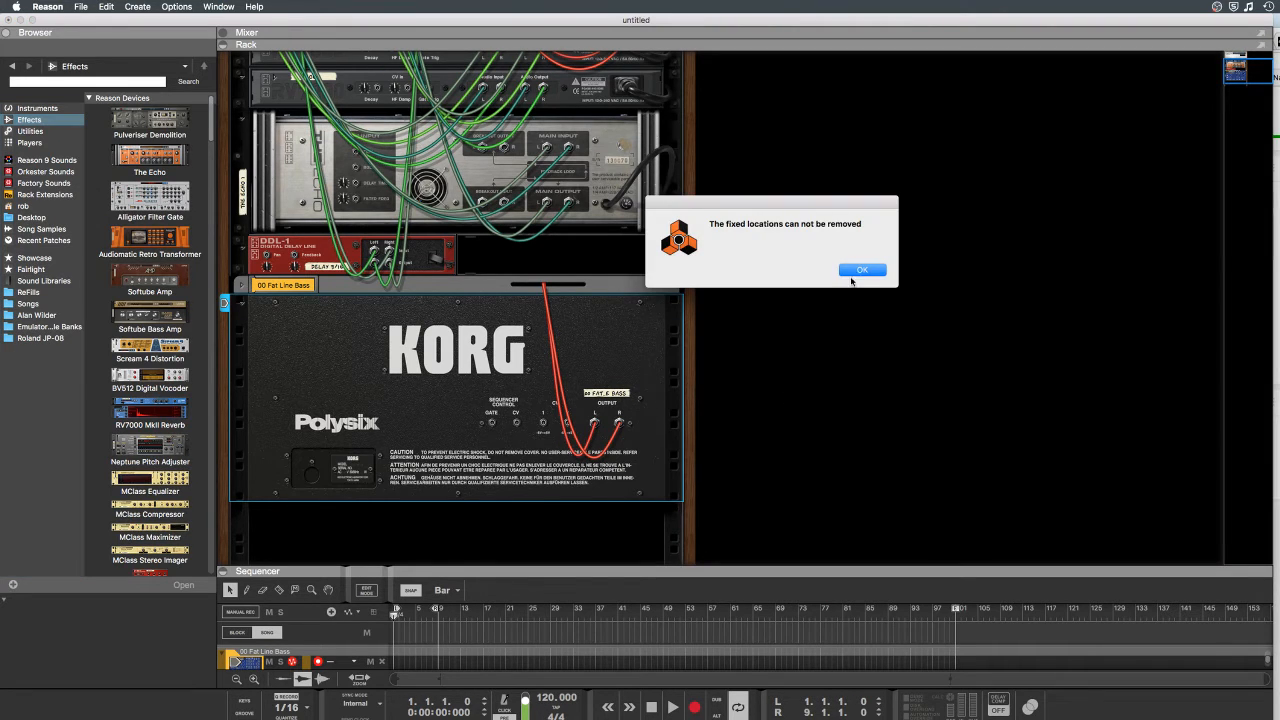
pyautogui.click(860, 268)
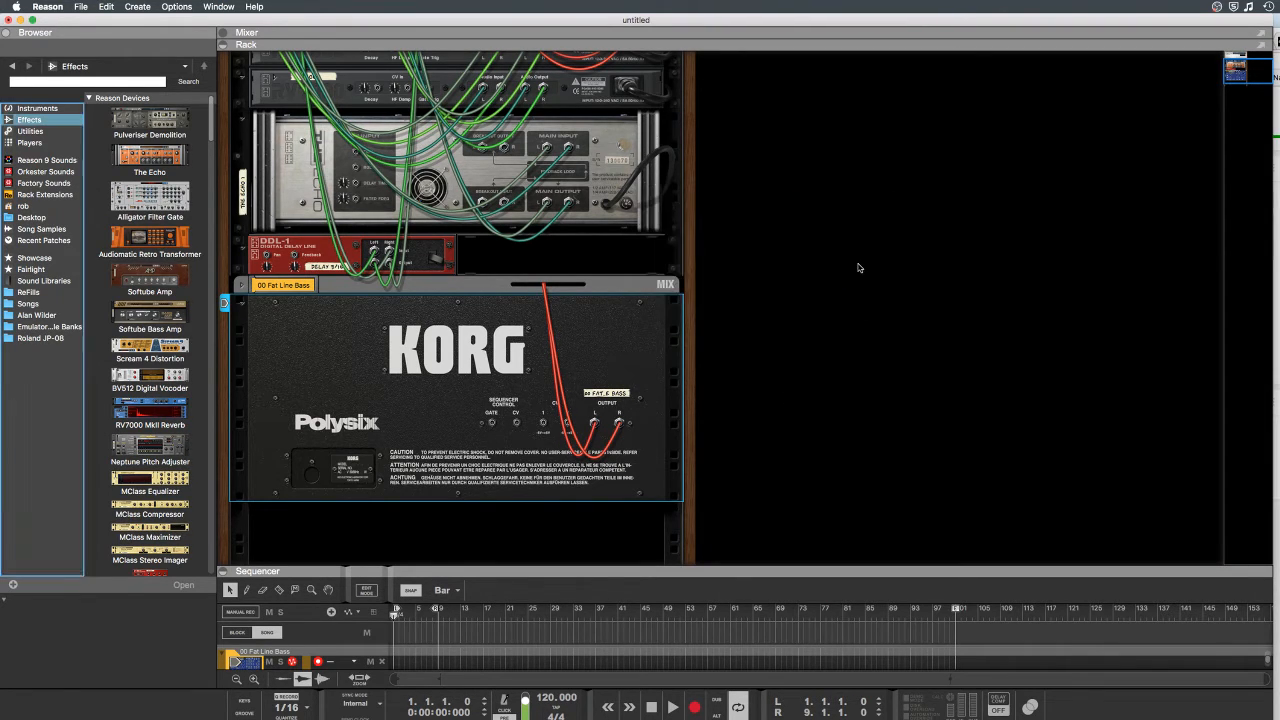
pyautogui.click(629, 328)
pyautogui.press('Delete')
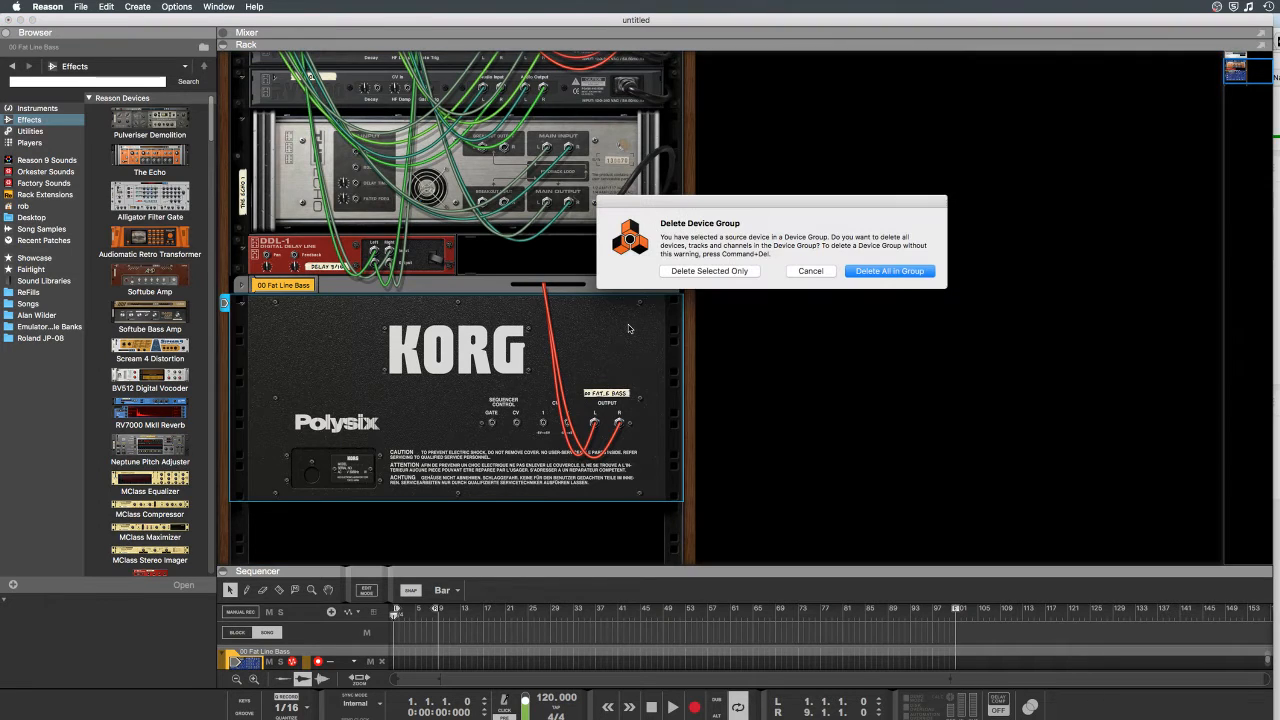
pyautogui.click(890, 272)
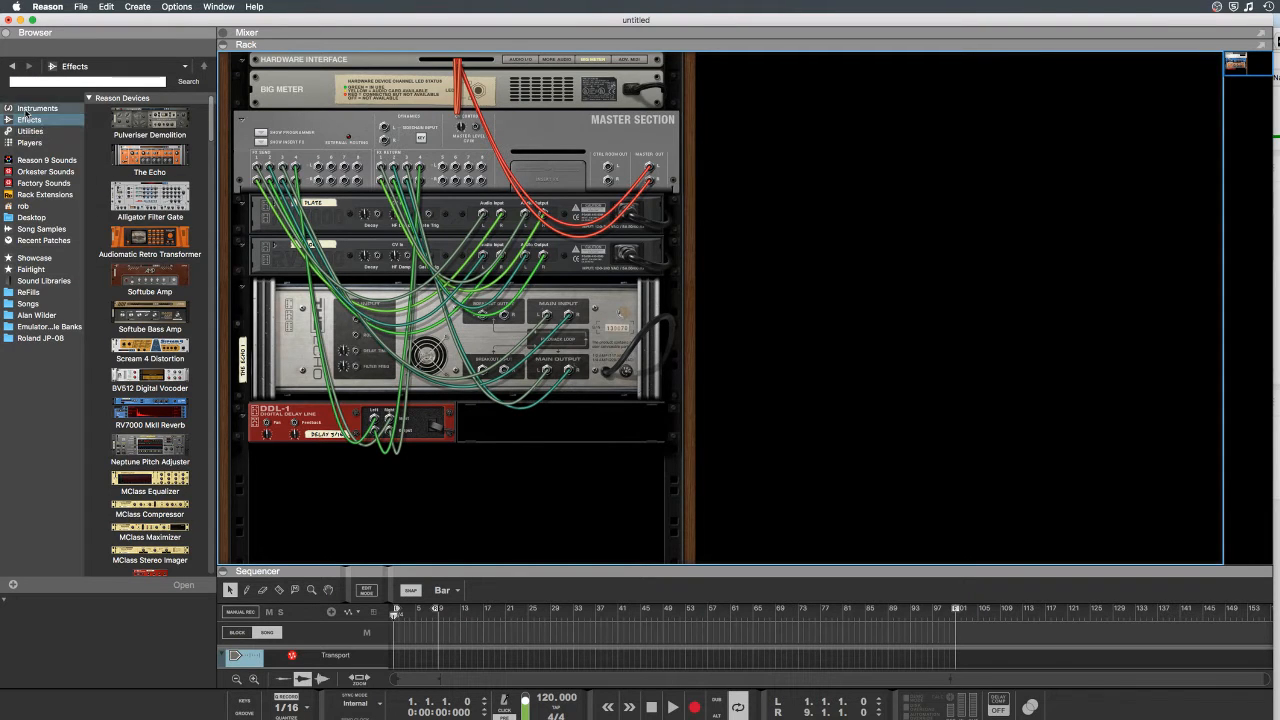
# Step: Add the Korg Polysix from the Instruments category again, below the DDL-1 on the flipped rack
pyautogui.click(30, 108)
pyautogui.scroll(-2, 120, 313)
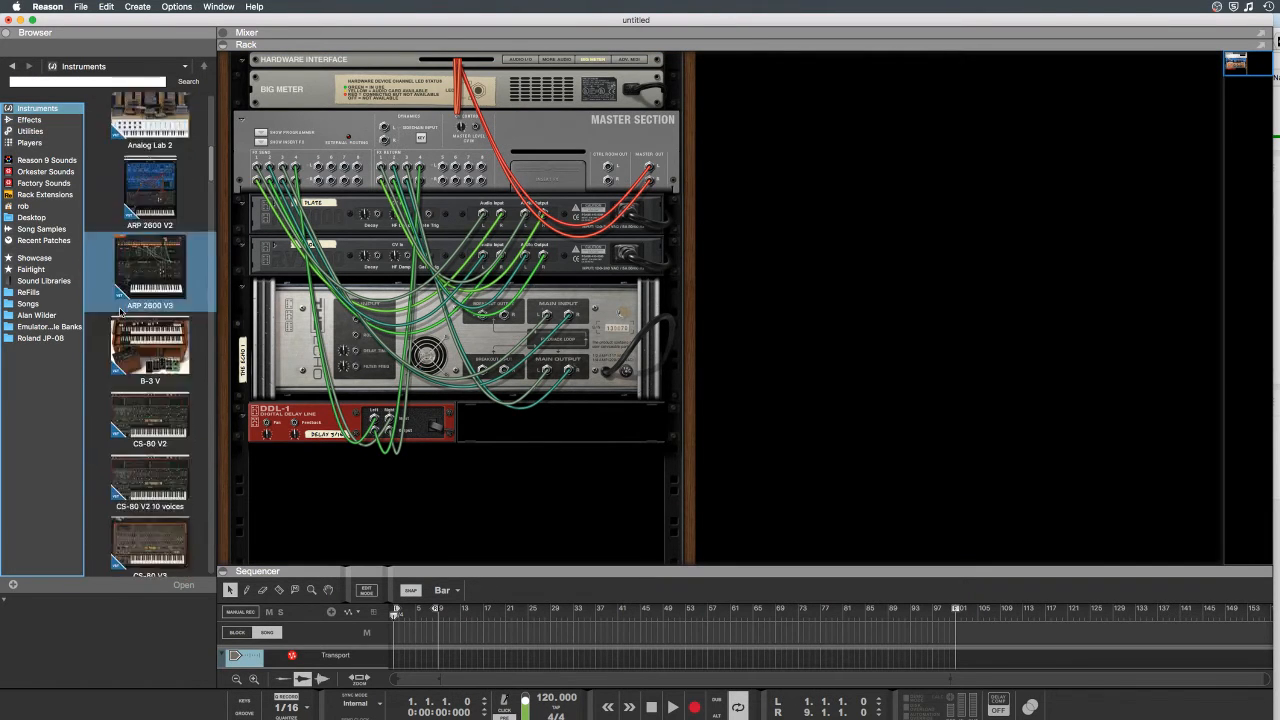
pyautogui.scroll(-15, 120, 313)
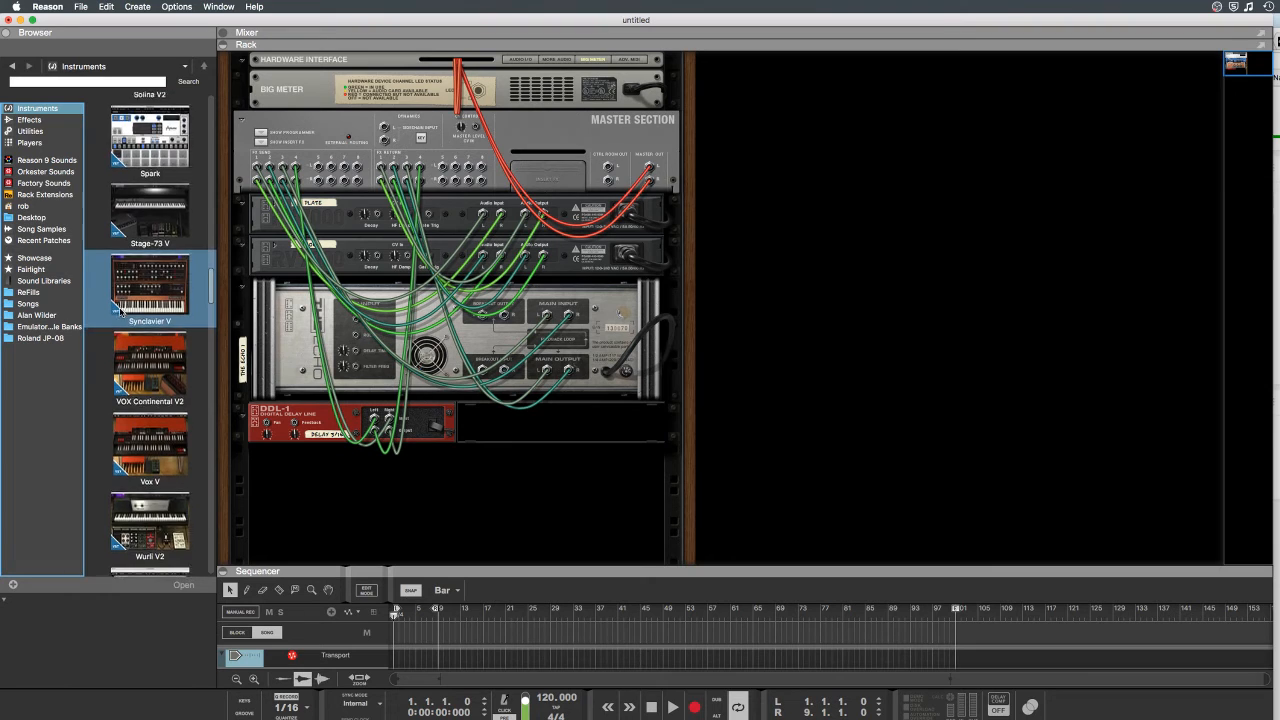
pyautogui.scroll(-15, 120, 313)
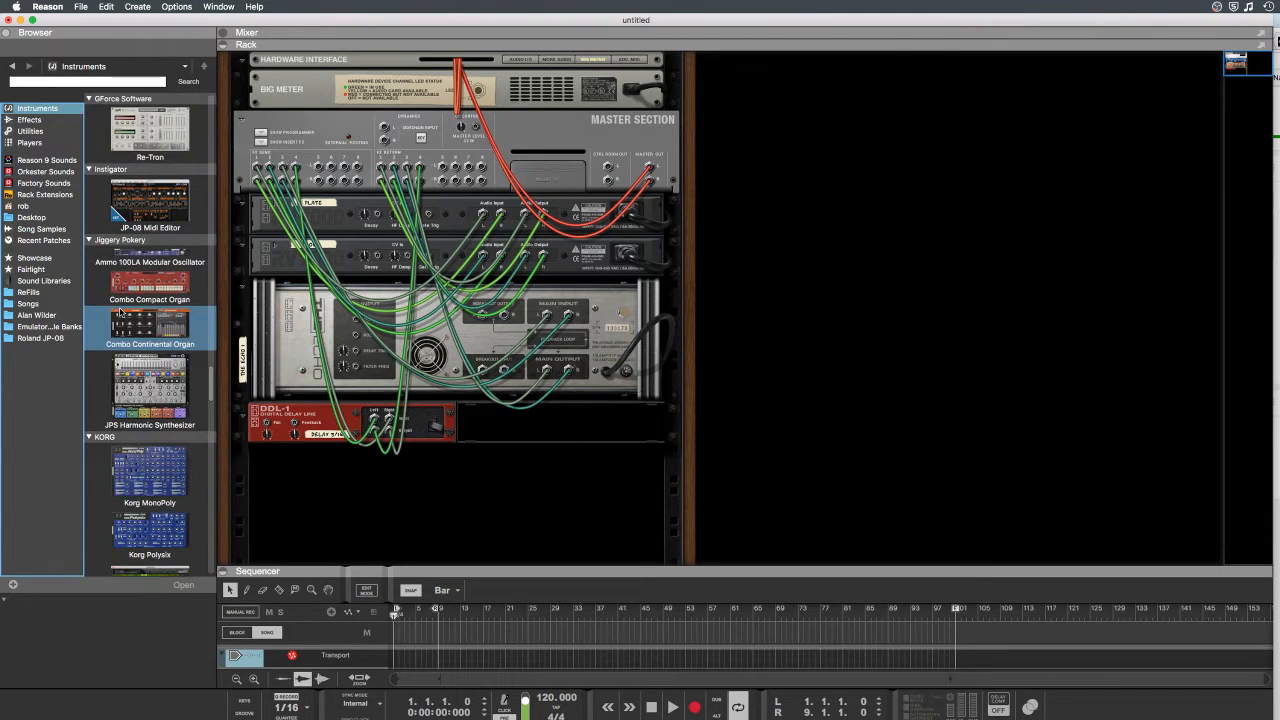
pyautogui.scroll(-3, 120, 313)
pyautogui.moveTo(142, 390); pyautogui.dragTo(525, 533)
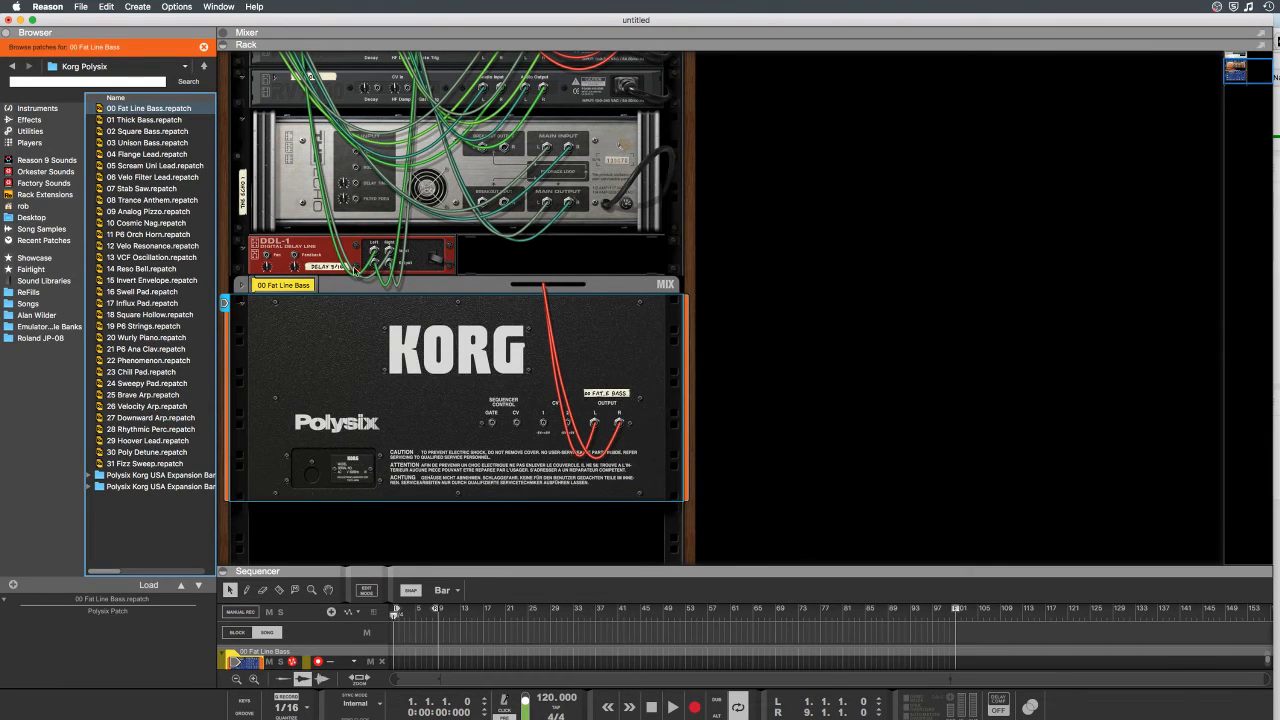
# Step: Unfold the 00 Fat Line Bass mix channel on the rack's rear, and briefly show its channel strip in the main mixer
pyautogui.click(242, 285)
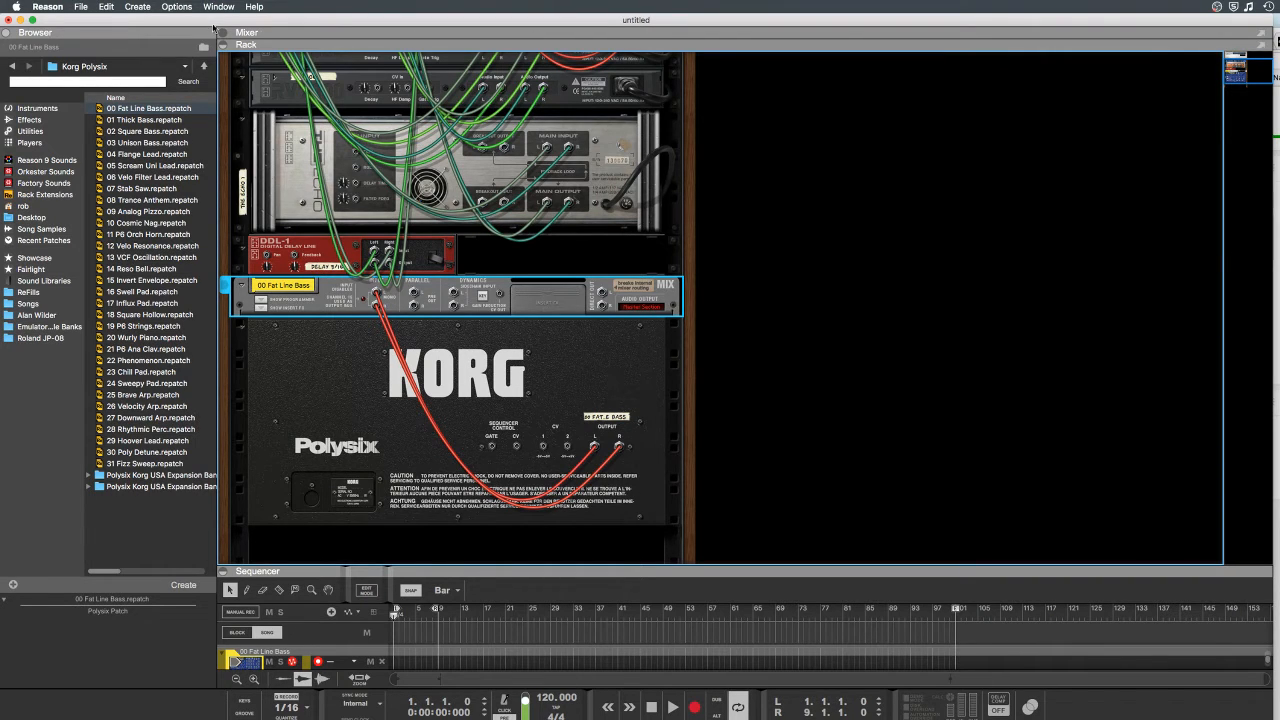
pyautogui.click(222, 33)
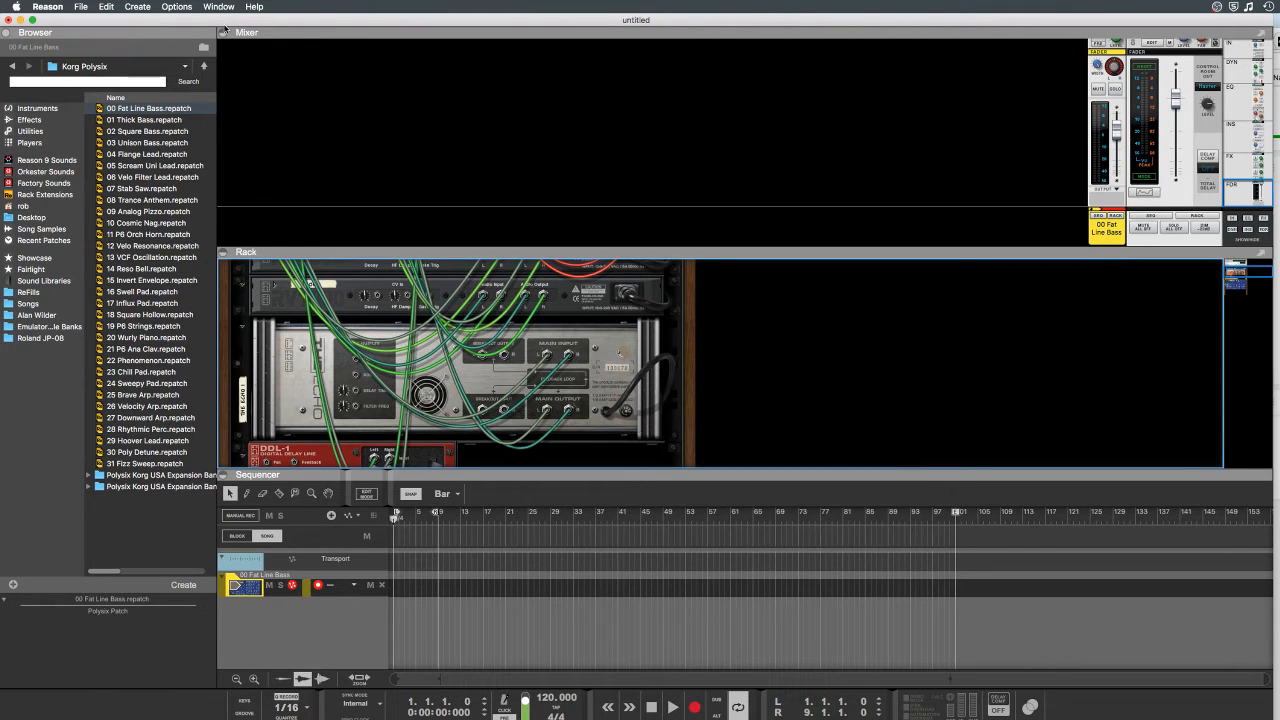
pyautogui.click(223, 33)
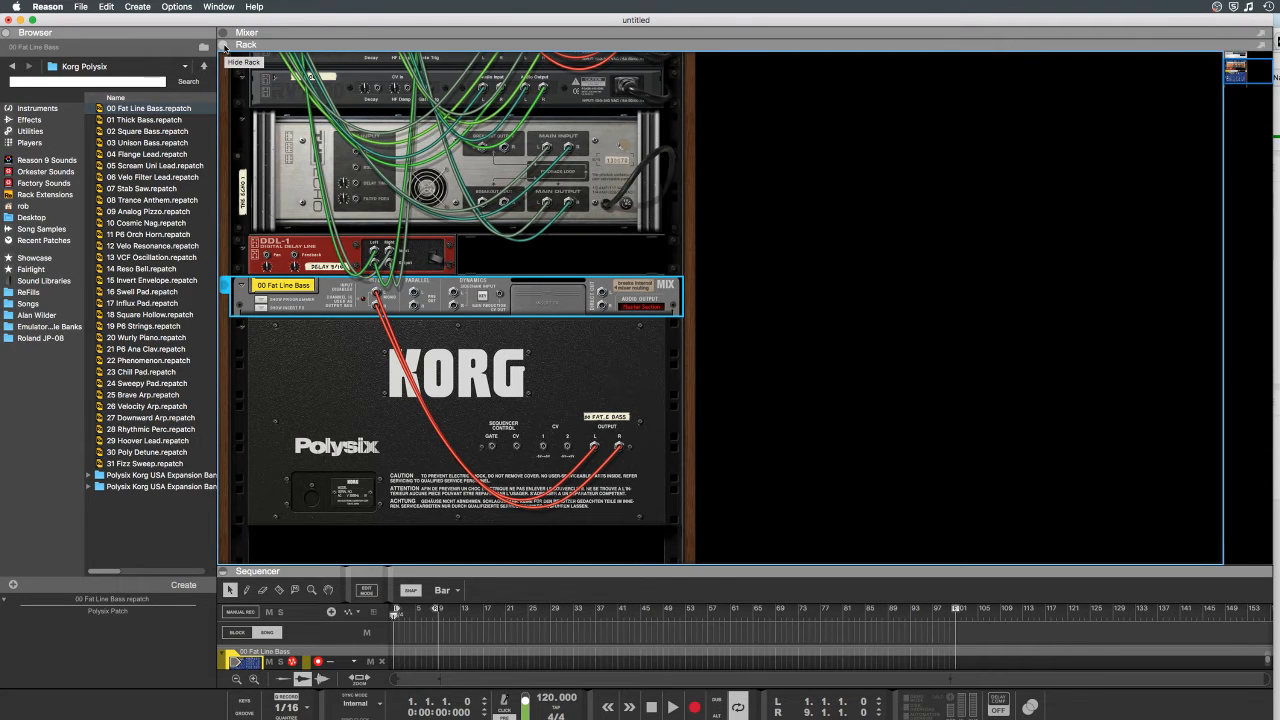
# Step: Flip the rack to its front and enlarge the sequencer area, keeping the whole Polysix visible above it
pyautogui.press('Tab')
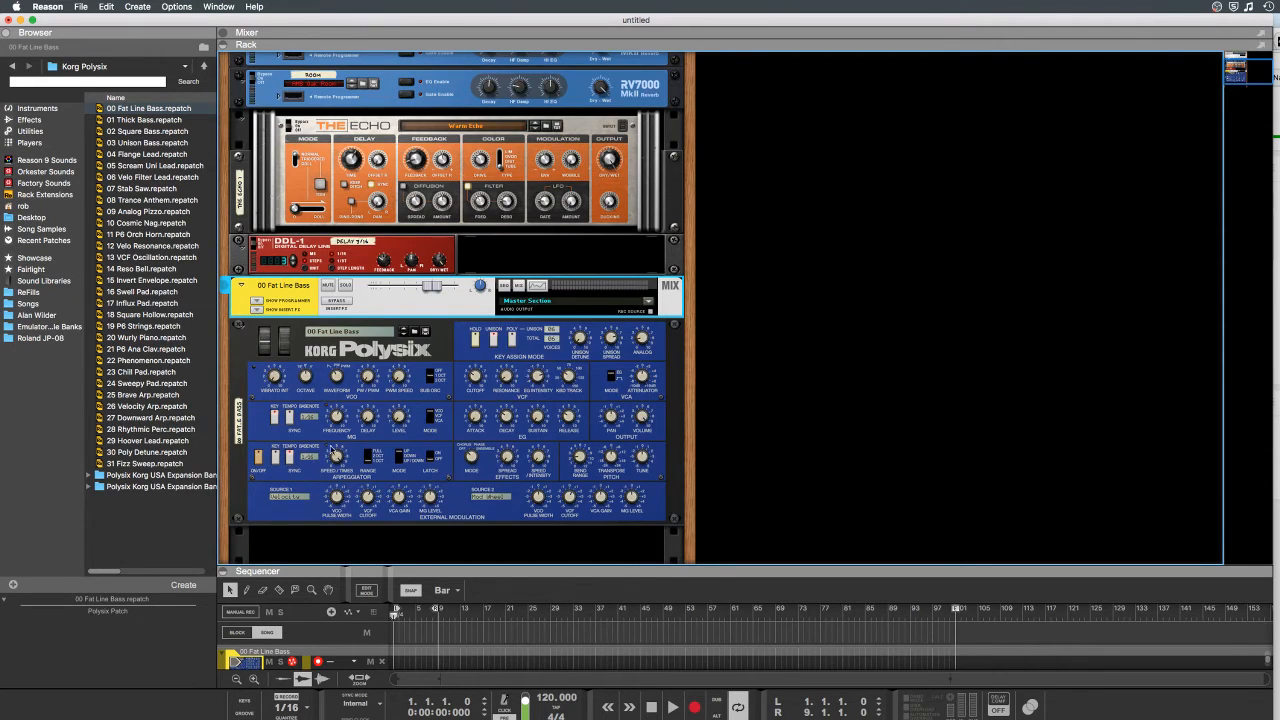
pyautogui.scroll(-3, 466, 410)
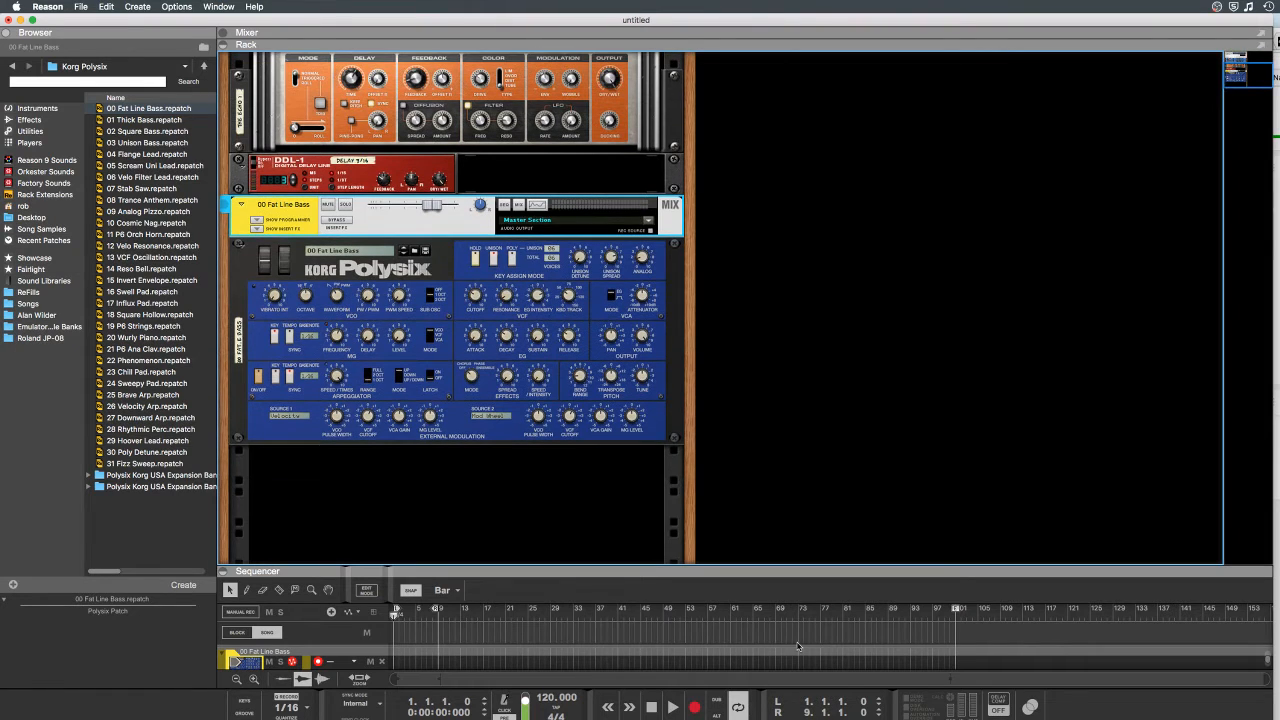
pyautogui.moveTo(789, 565); pyautogui.dragTo(789, 243)
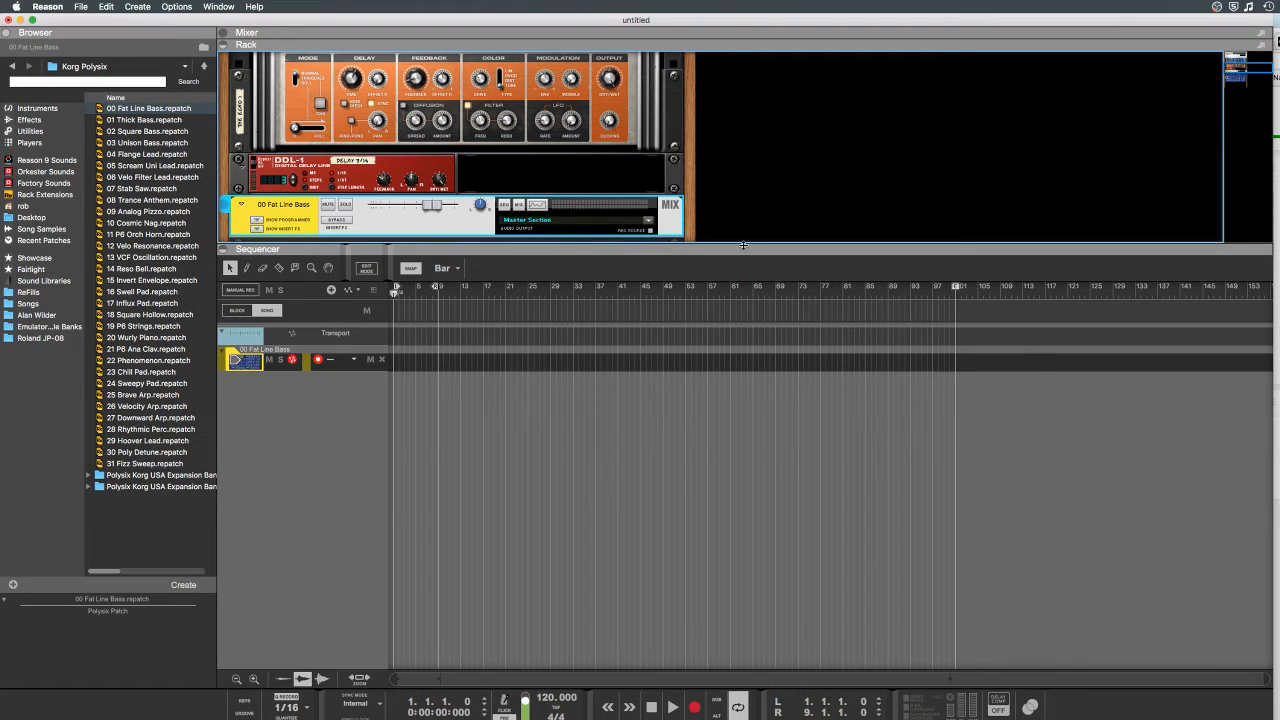
pyautogui.moveTo(742, 243); pyautogui.dragTo(740, 480)
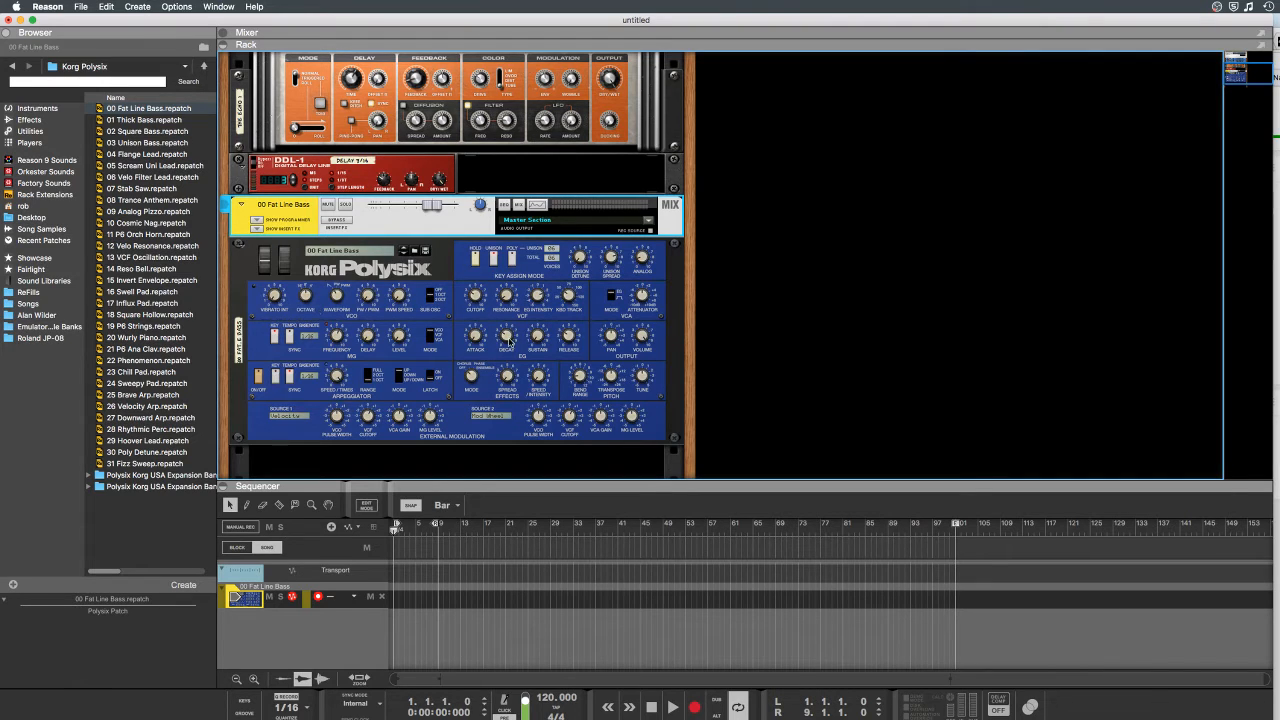
# Step: Delete the Polysix and all devices, tracks and channels in its group from the front of the rack
pyautogui.click(683, 321)
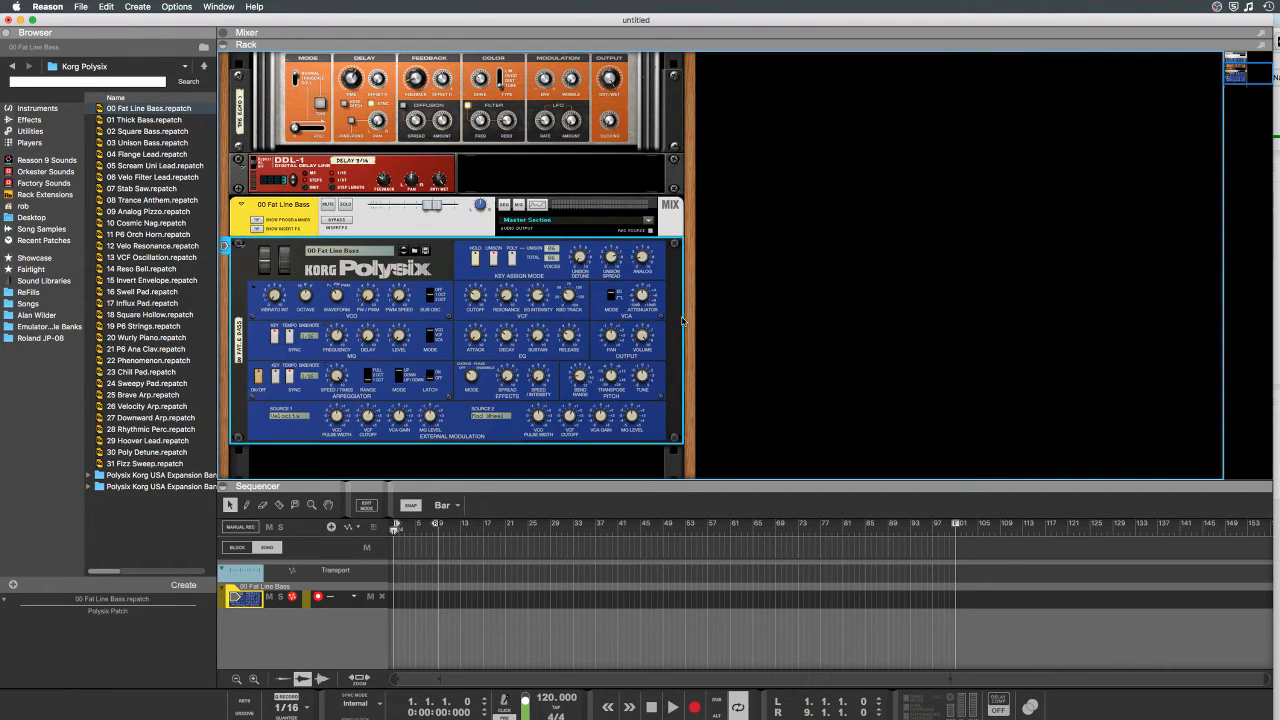
pyautogui.press('Delete')
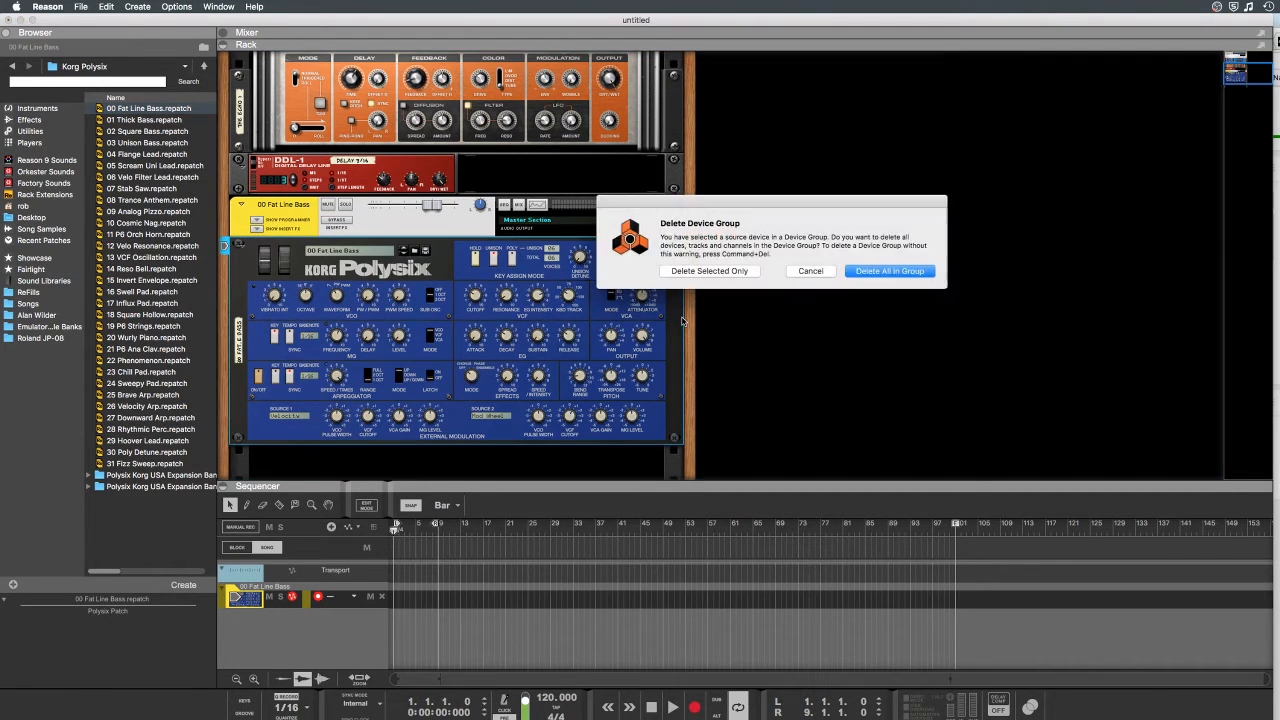
pyautogui.click(897, 277)
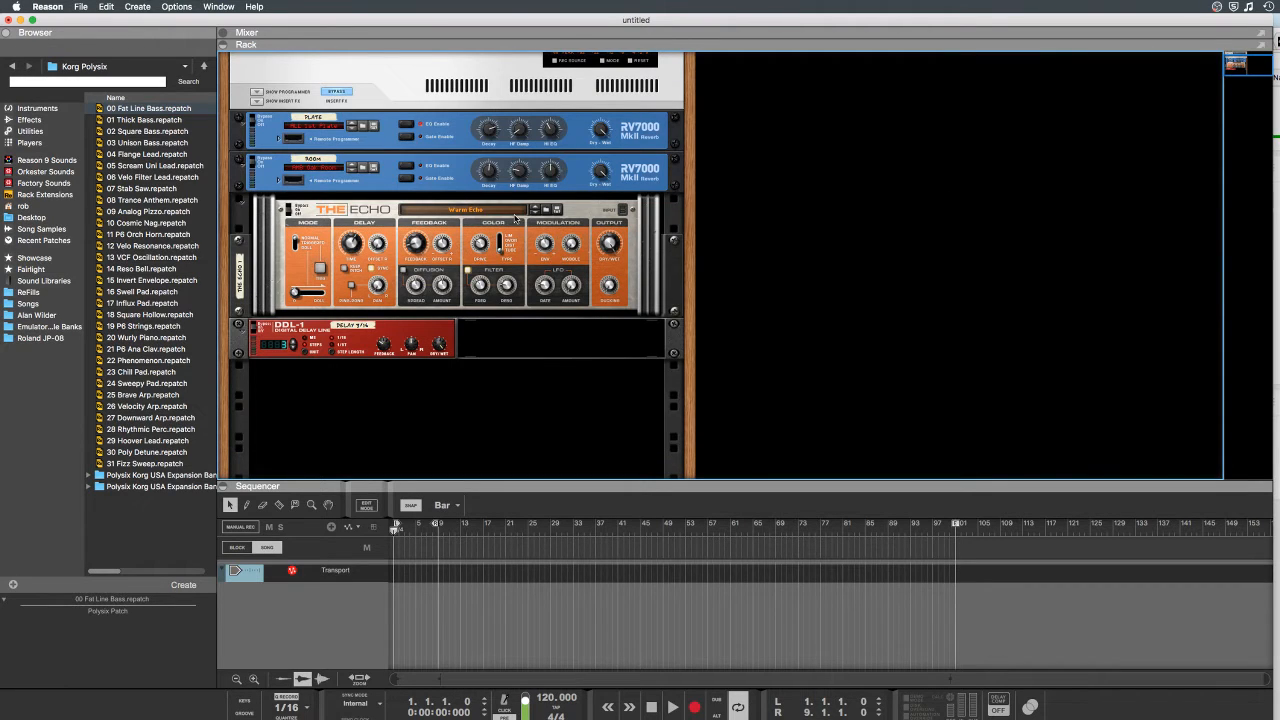
# Step: Add Arturia's Synclavier V from the Instruments category to the rack, directly below the DDL-1
pyautogui.click(42, 109)
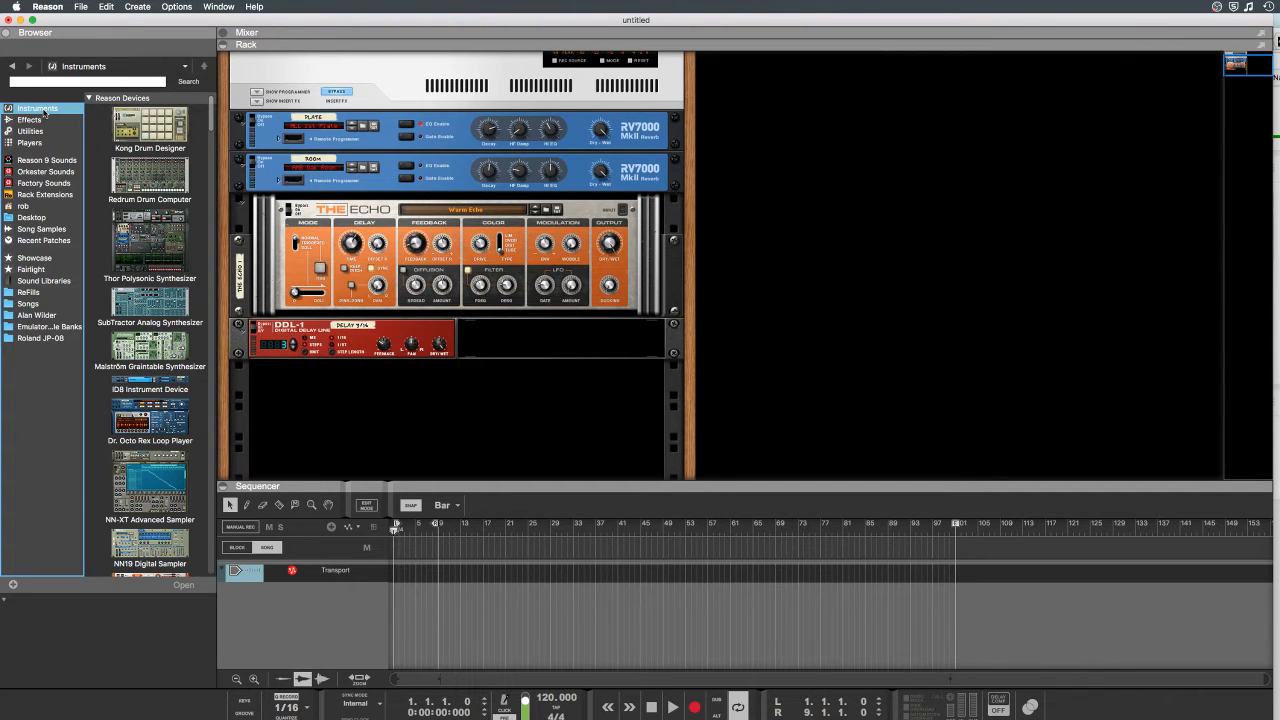
pyautogui.scroll(-10, 168, 240)
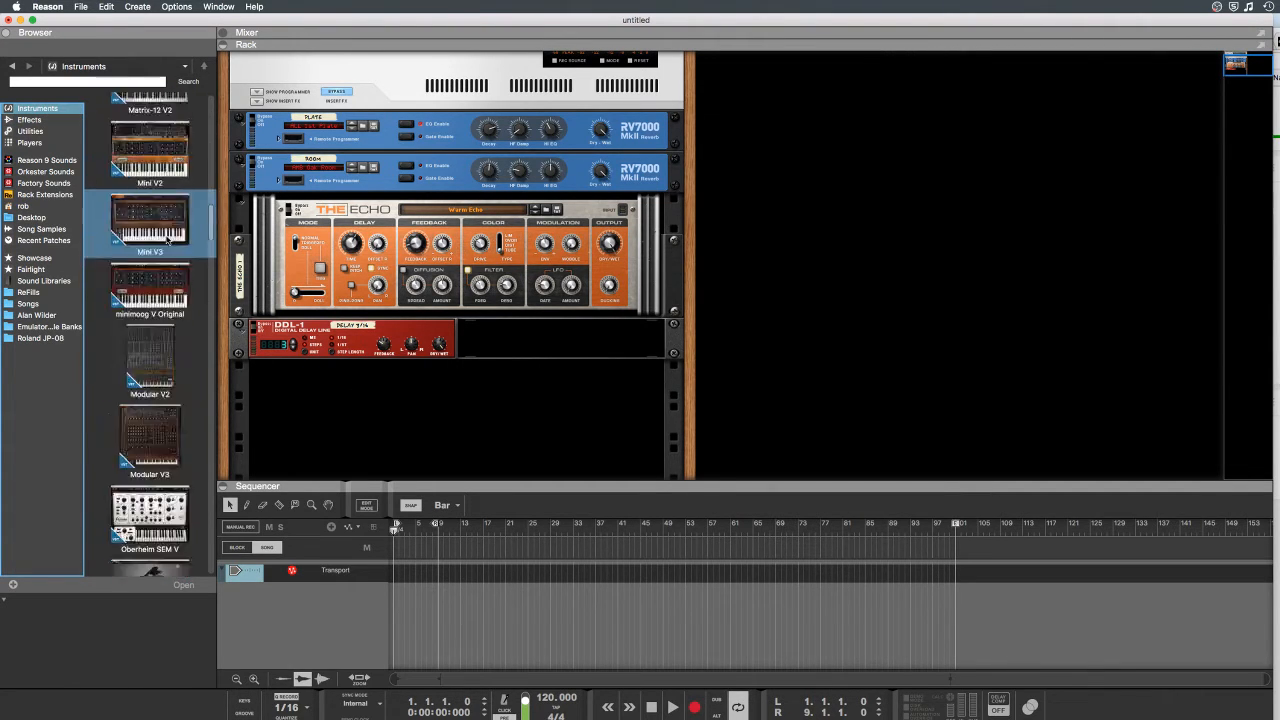
pyautogui.scroll(-8, 168, 240)
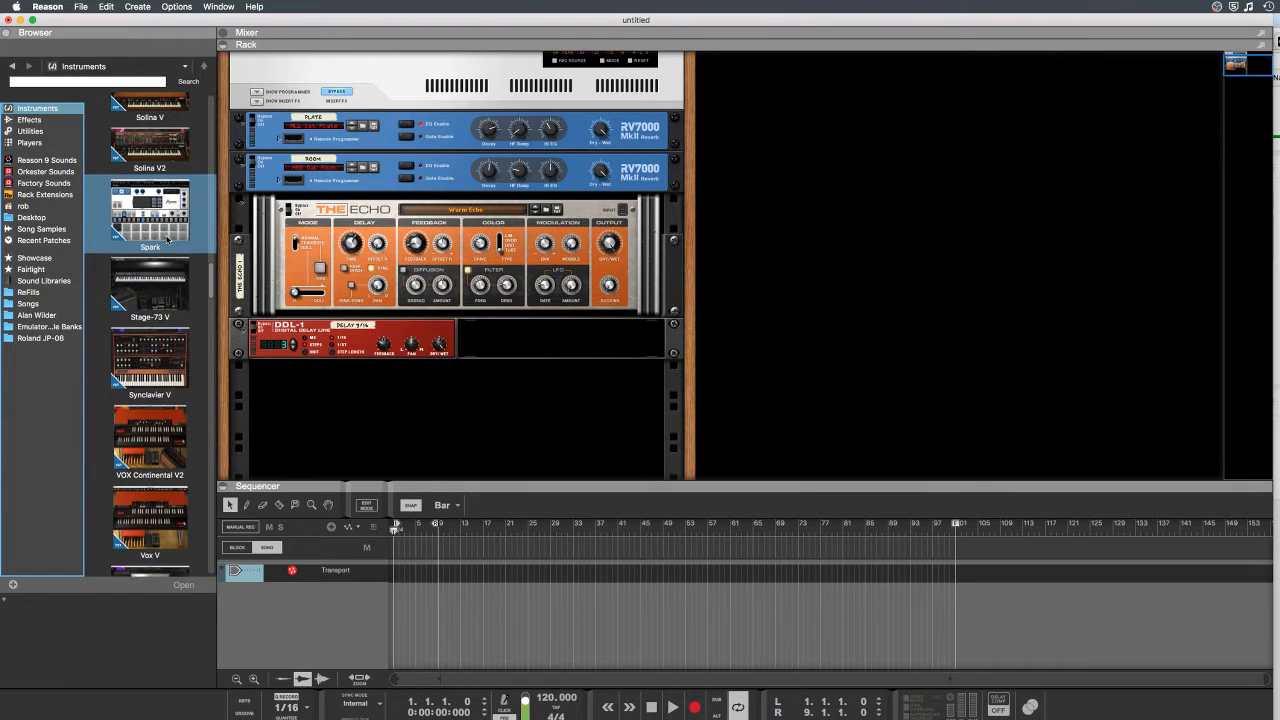
pyautogui.moveTo(125, 355); pyautogui.dragTo(546, 390)
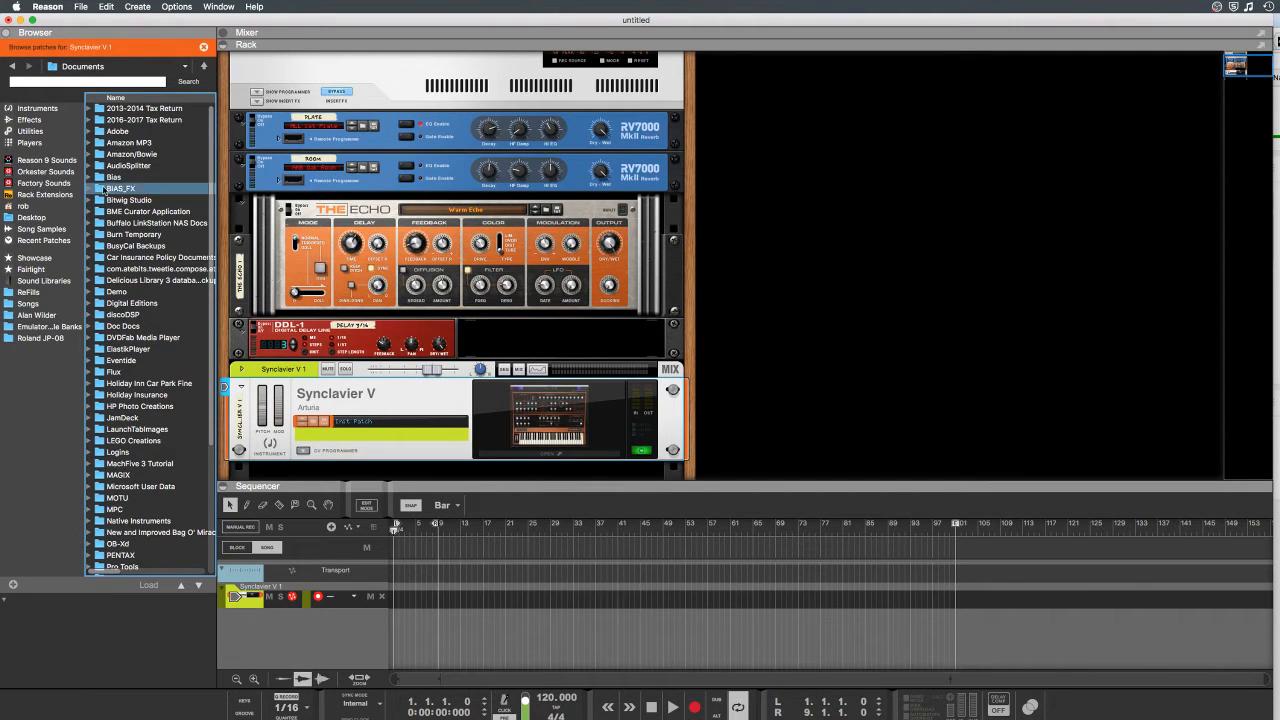
# Step: Return the browser to the Instruments category, and briefly unfold the Synclavier V's CV Programmer before folding it away
pyautogui.click(35, 108)
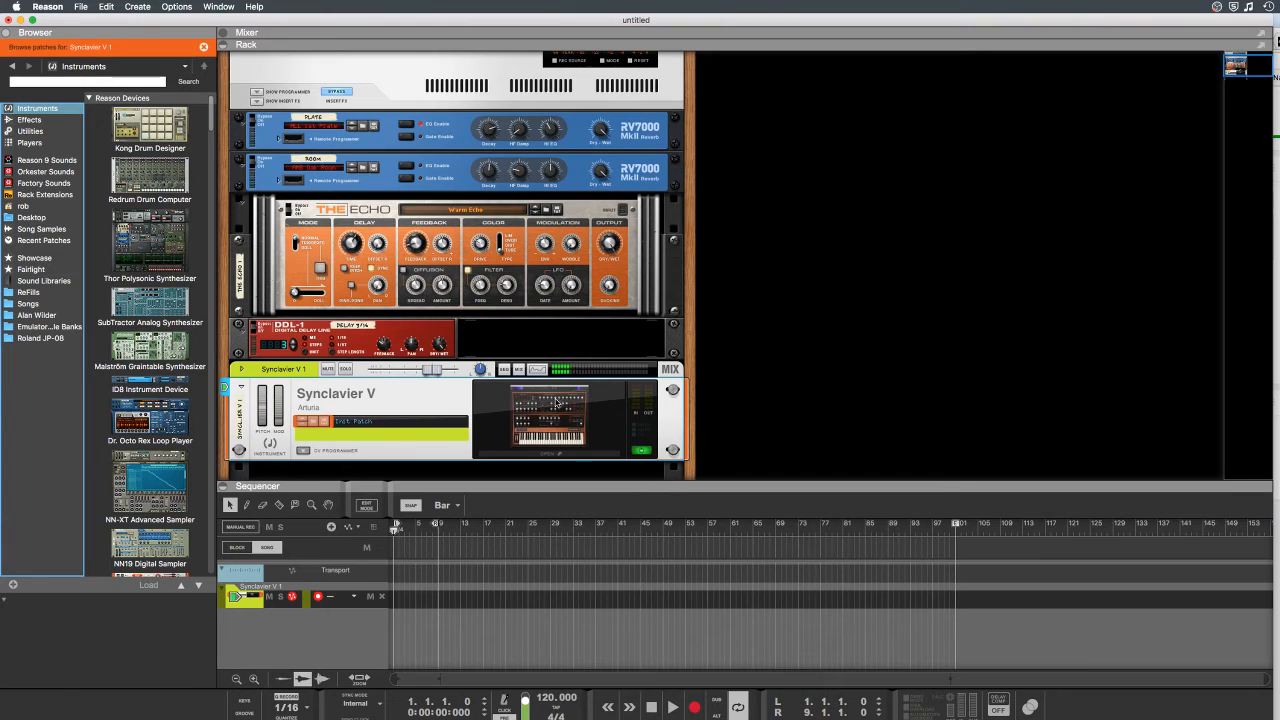
pyautogui.scroll(-2, 655, 463)
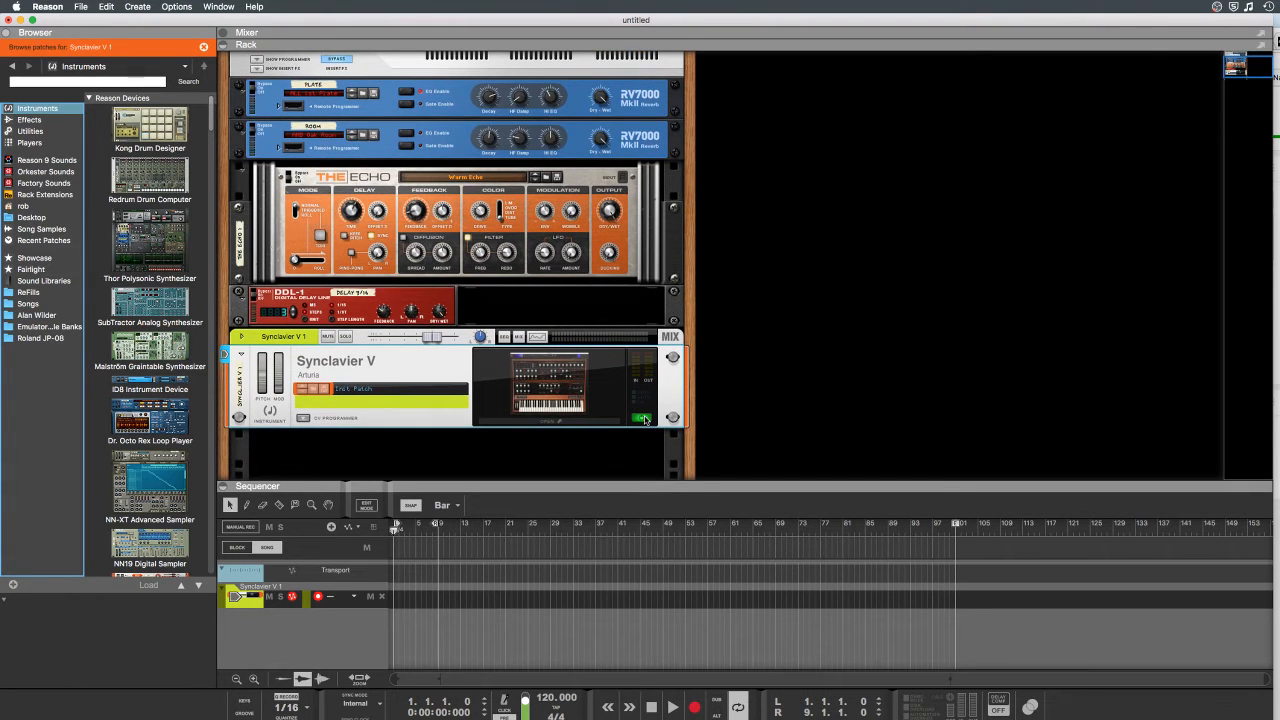
pyautogui.click(645, 419)
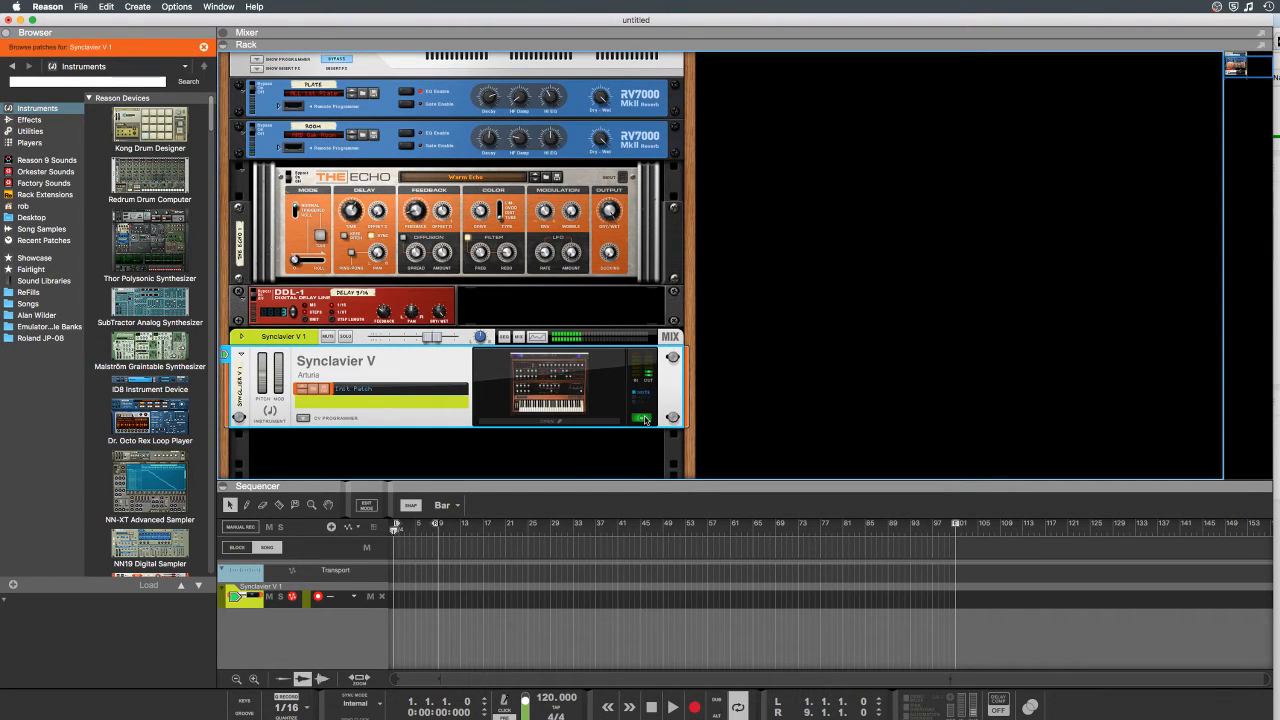
pyautogui.click(303, 419)
pyautogui.scroll(-2, 304, 424)
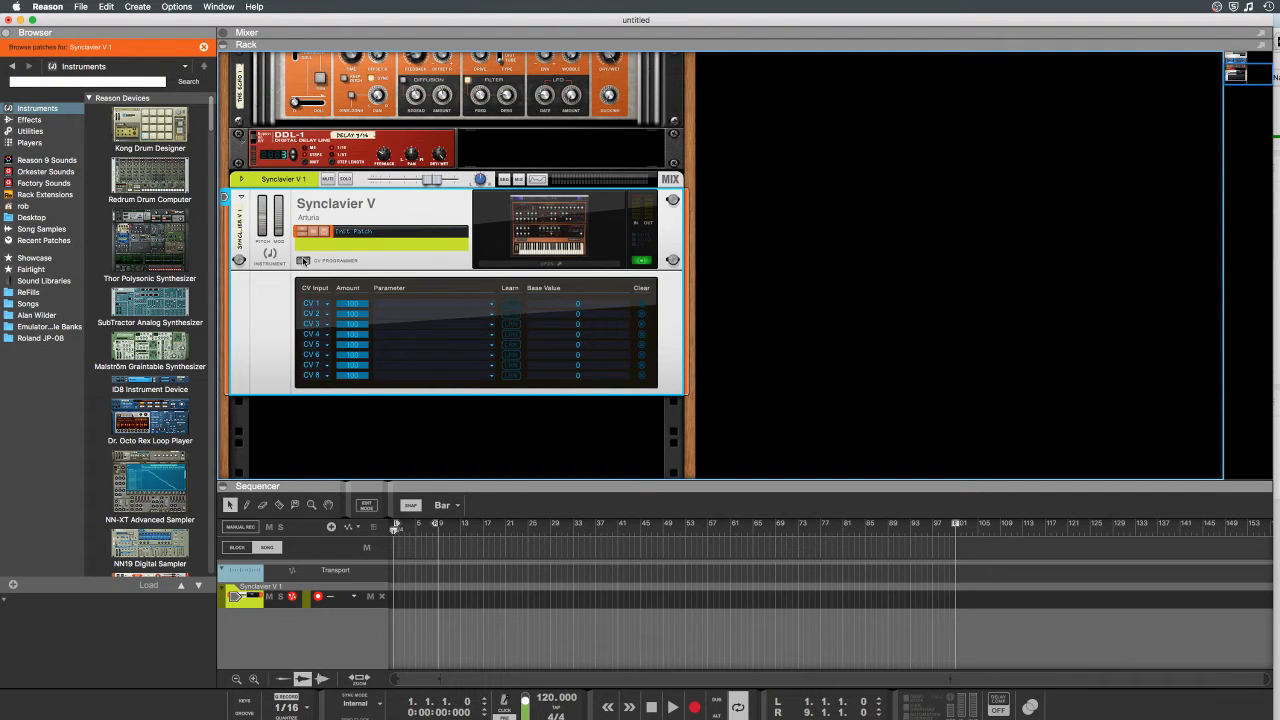
pyautogui.click(303, 261)
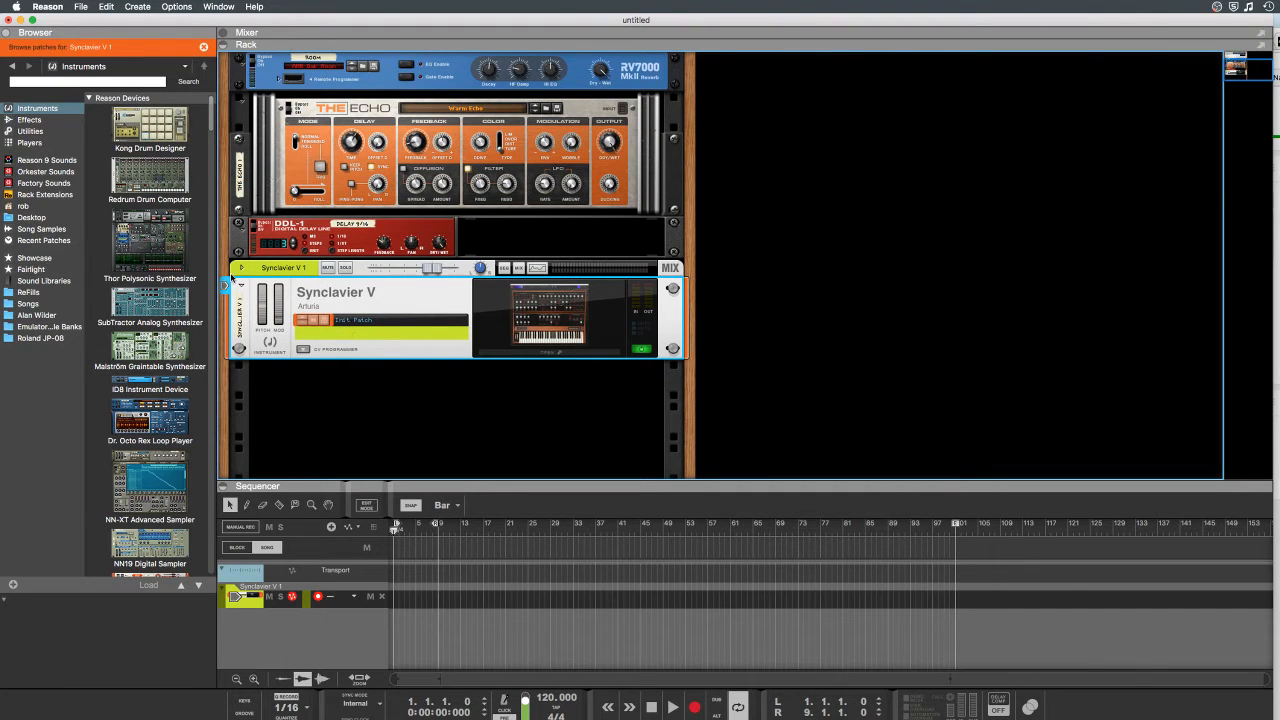
# Step: Look through the third-party VST instruments in the browser, and examine the Synclavier V's audio and control connections on the rack's rear
pyautogui.scroll(-10, 115, 266)
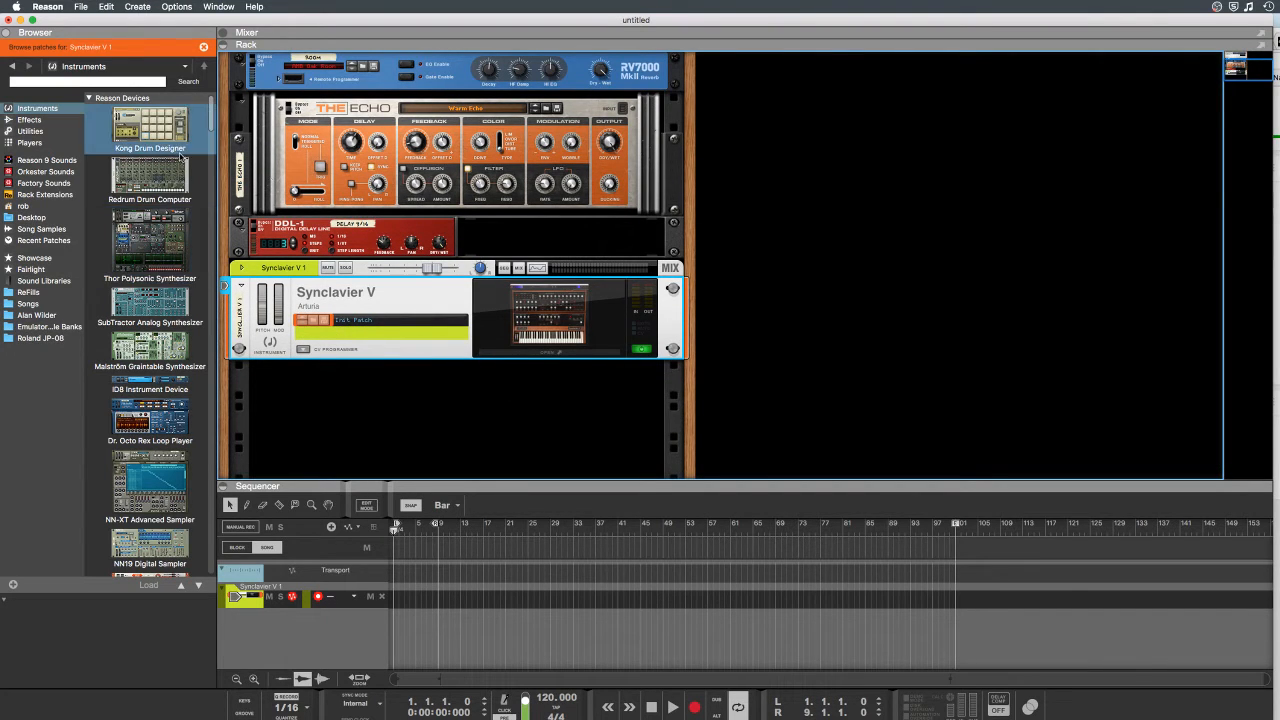
pyautogui.scroll(8, 167, 250)
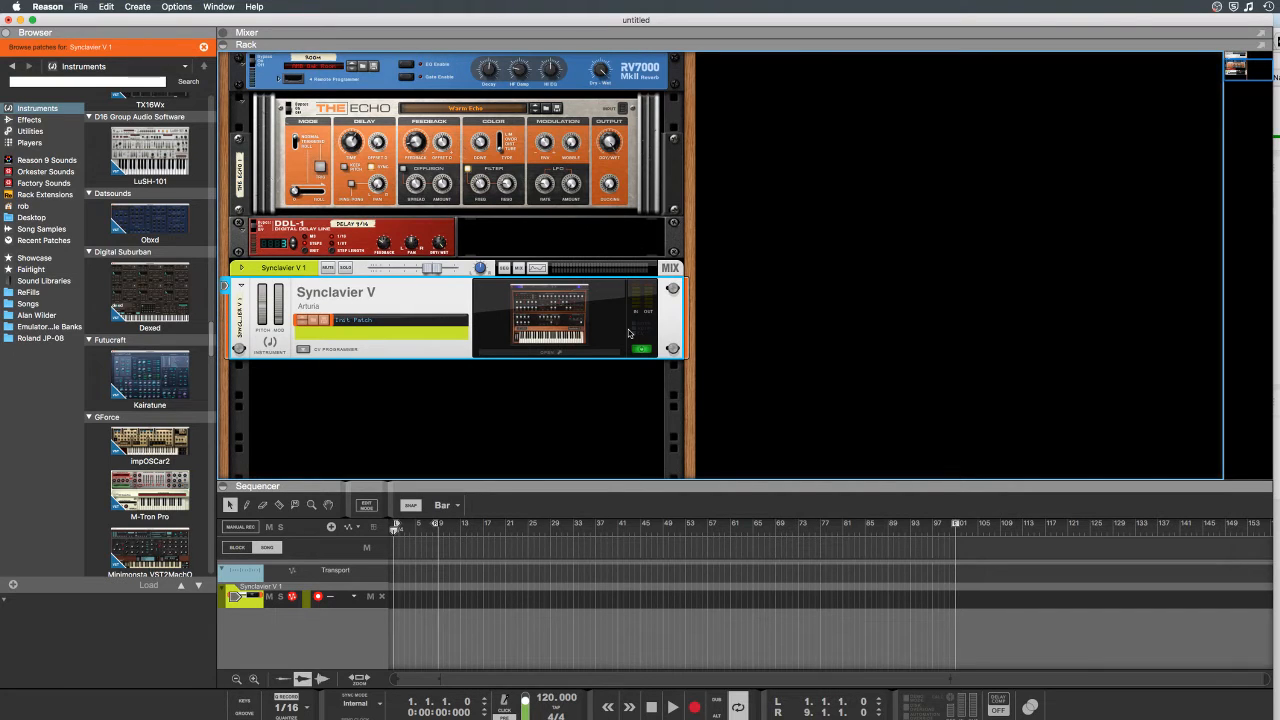
pyautogui.press('Tab')
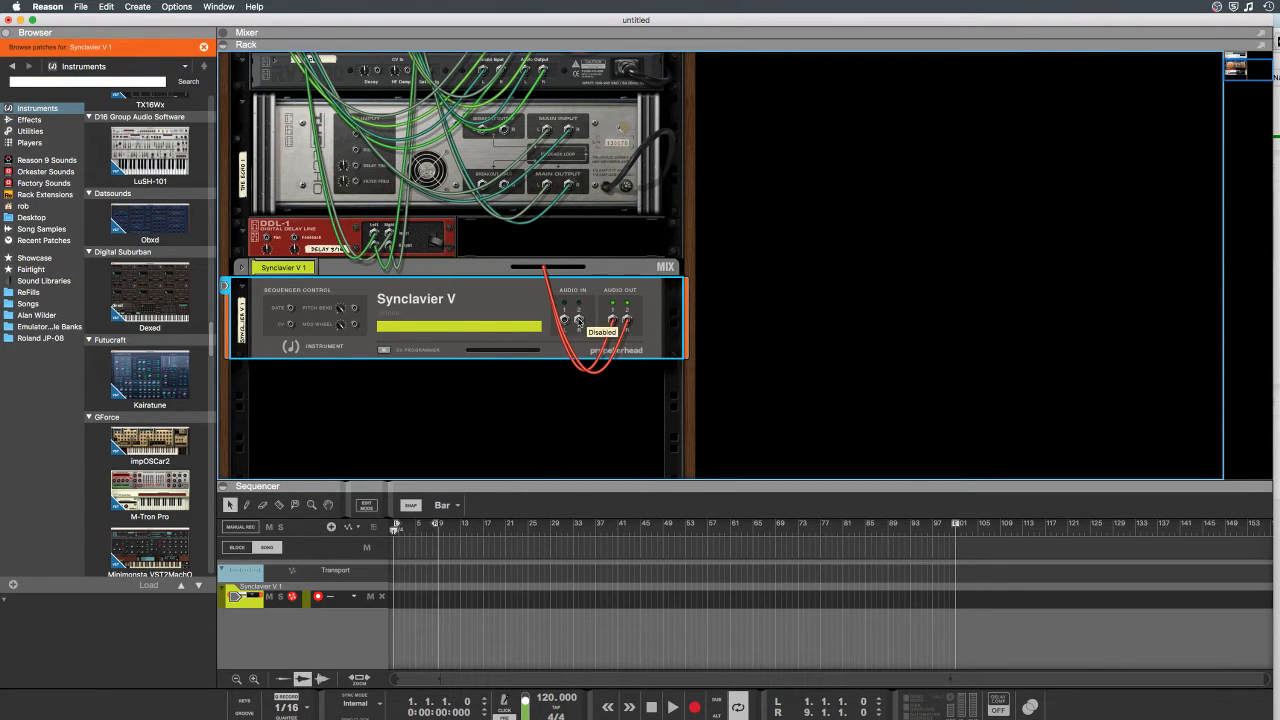
pyautogui.moveTo(578, 320); pyautogui.dragTo(505, 186)
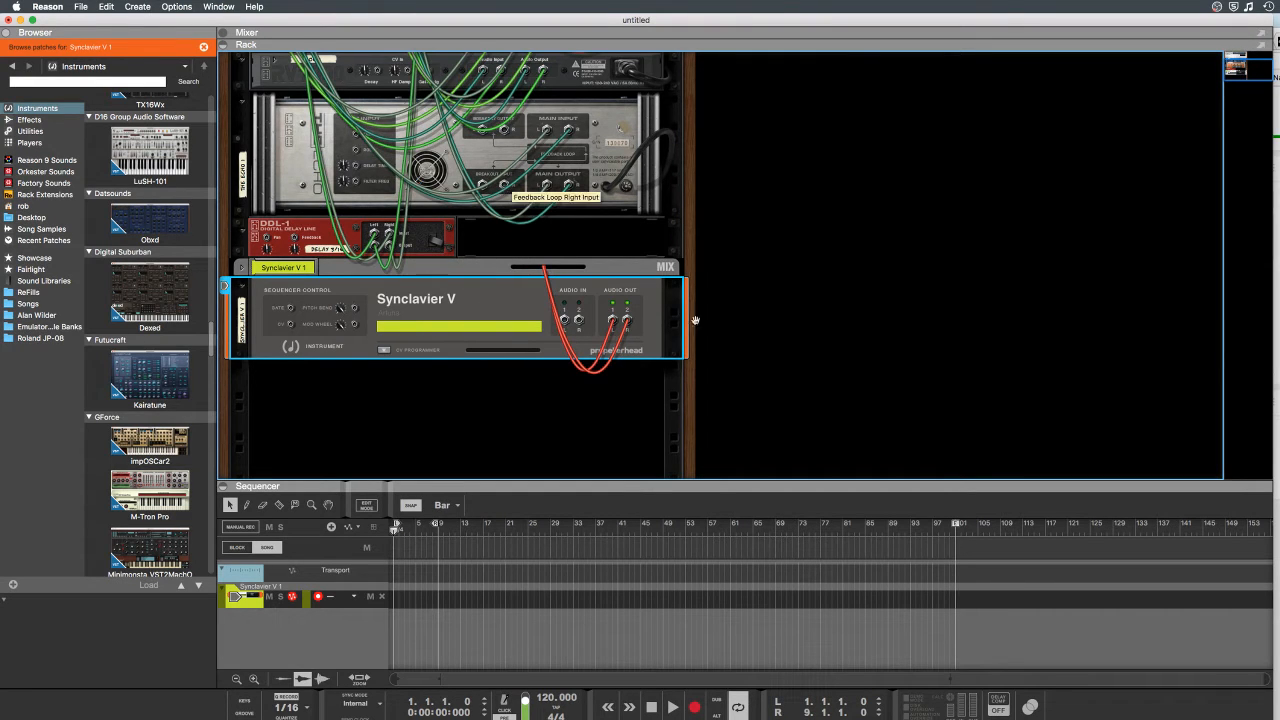
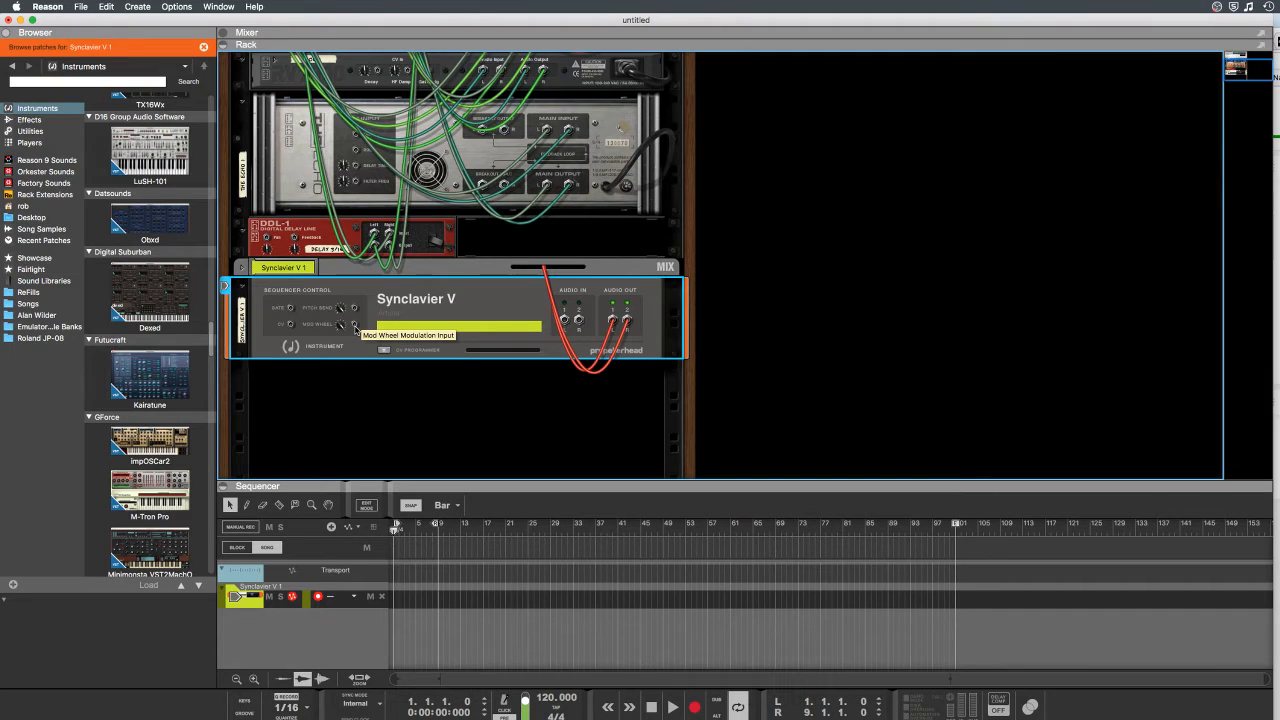
pyautogui.press('Tab')
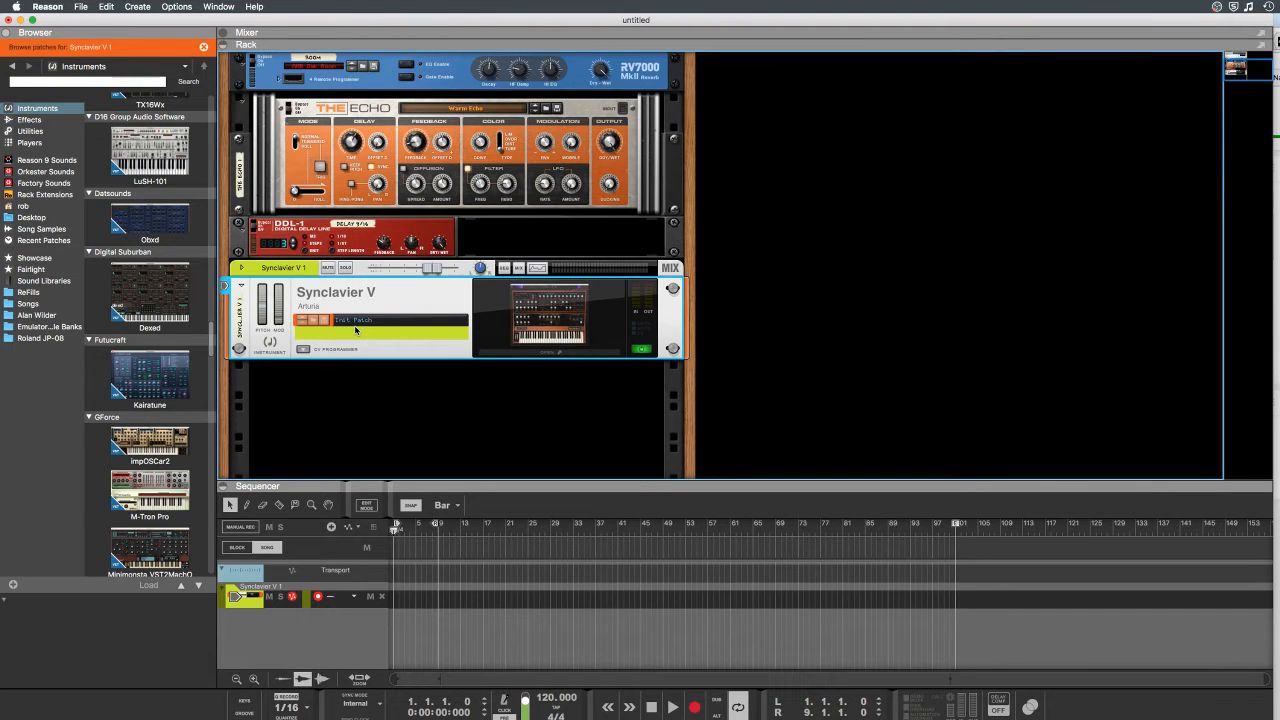
# Step: Open the Synclavier V's plug-in window with its preset browser, and resize the window to 80%
pyautogui.click(549, 351)
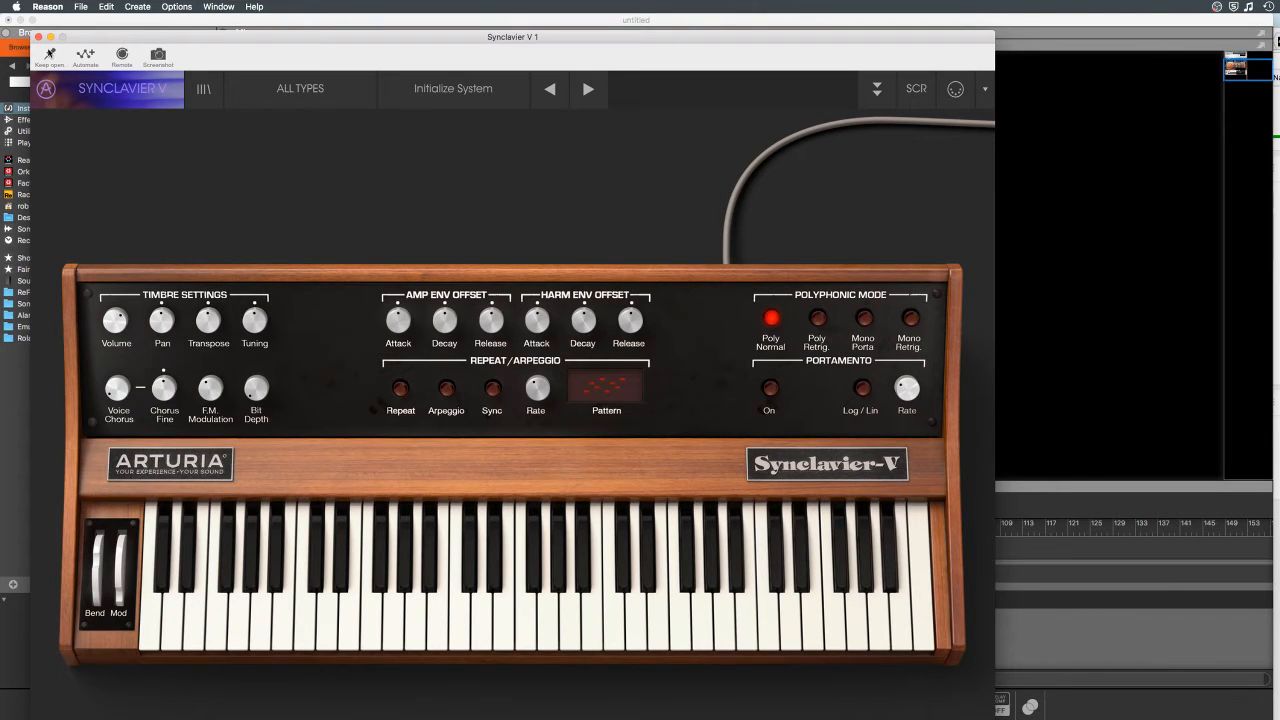
pyautogui.click(204, 90)
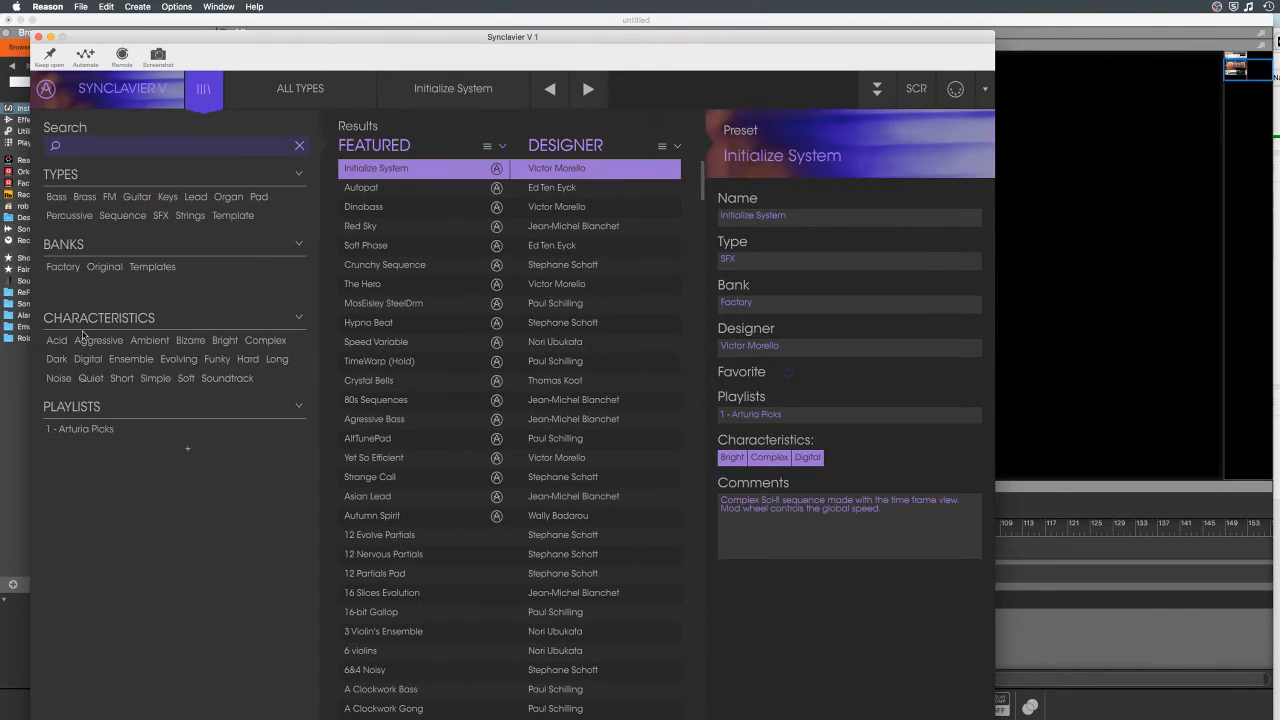
pyautogui.click(126, 90)
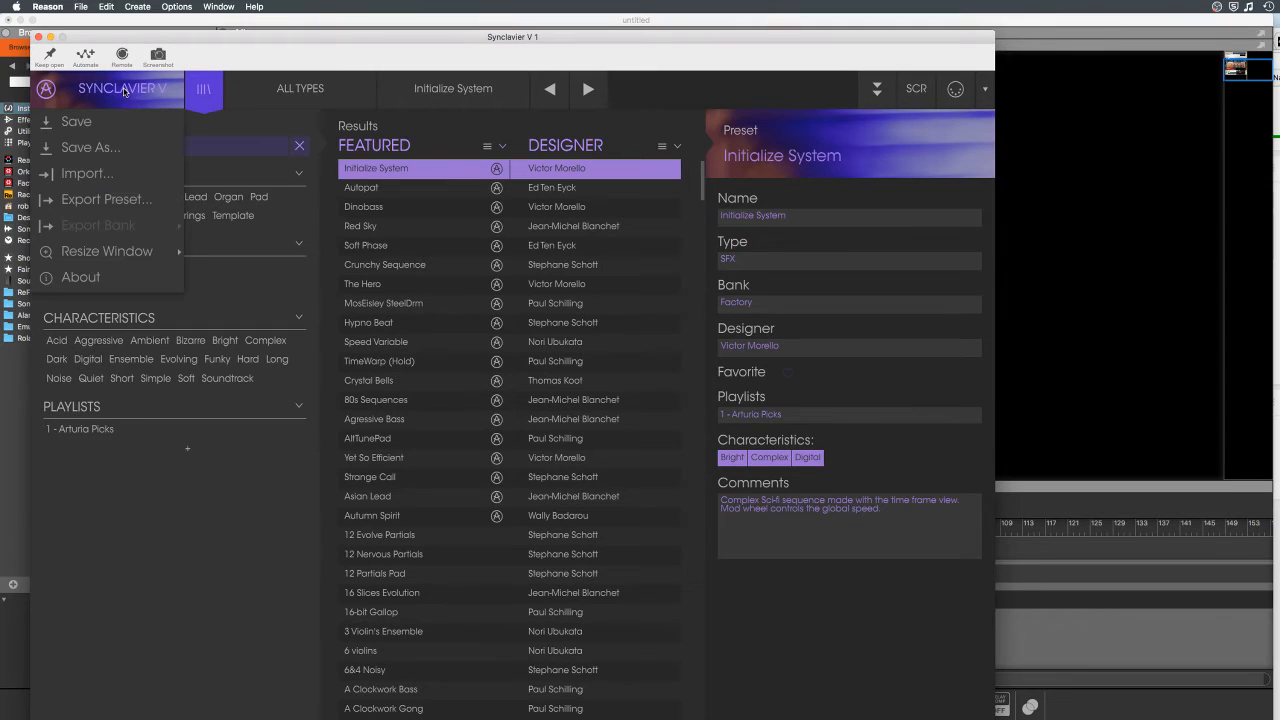
pyautogui.moveTo(87, 247)
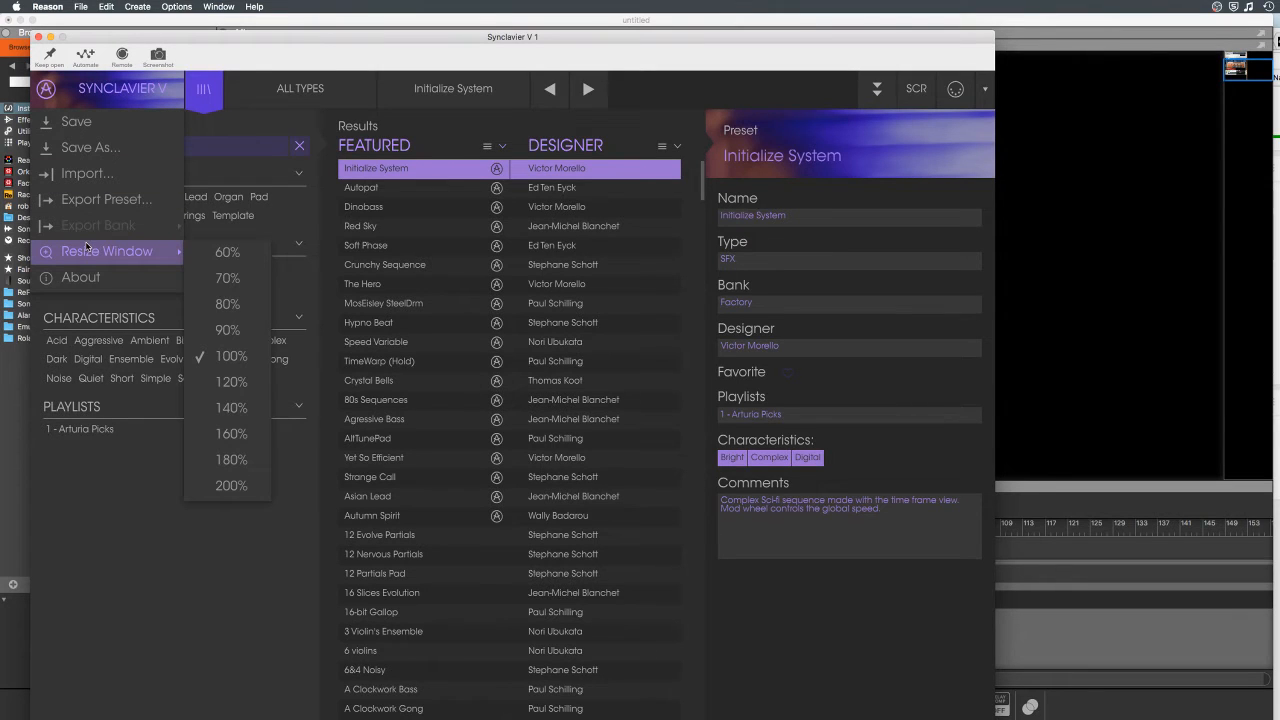
pyautogui.click(222, 317)
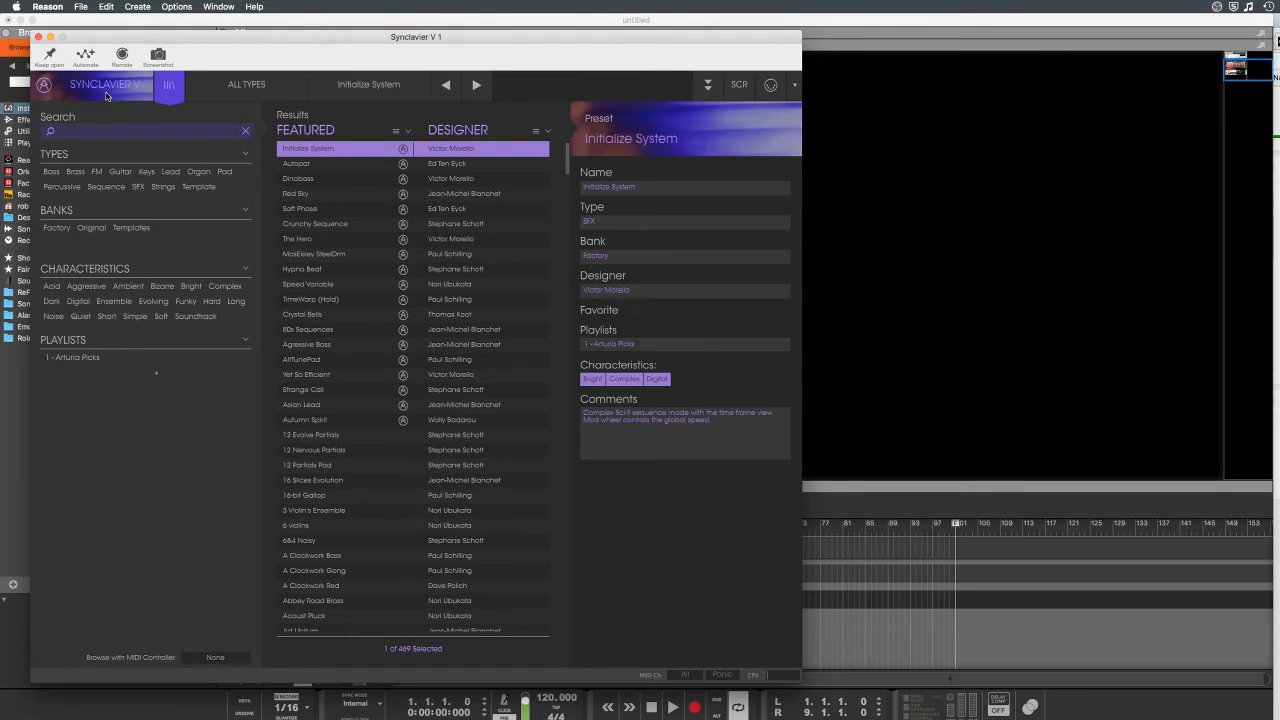
pyautogui.click(104, 90)
pyautogui.click(108, 555)
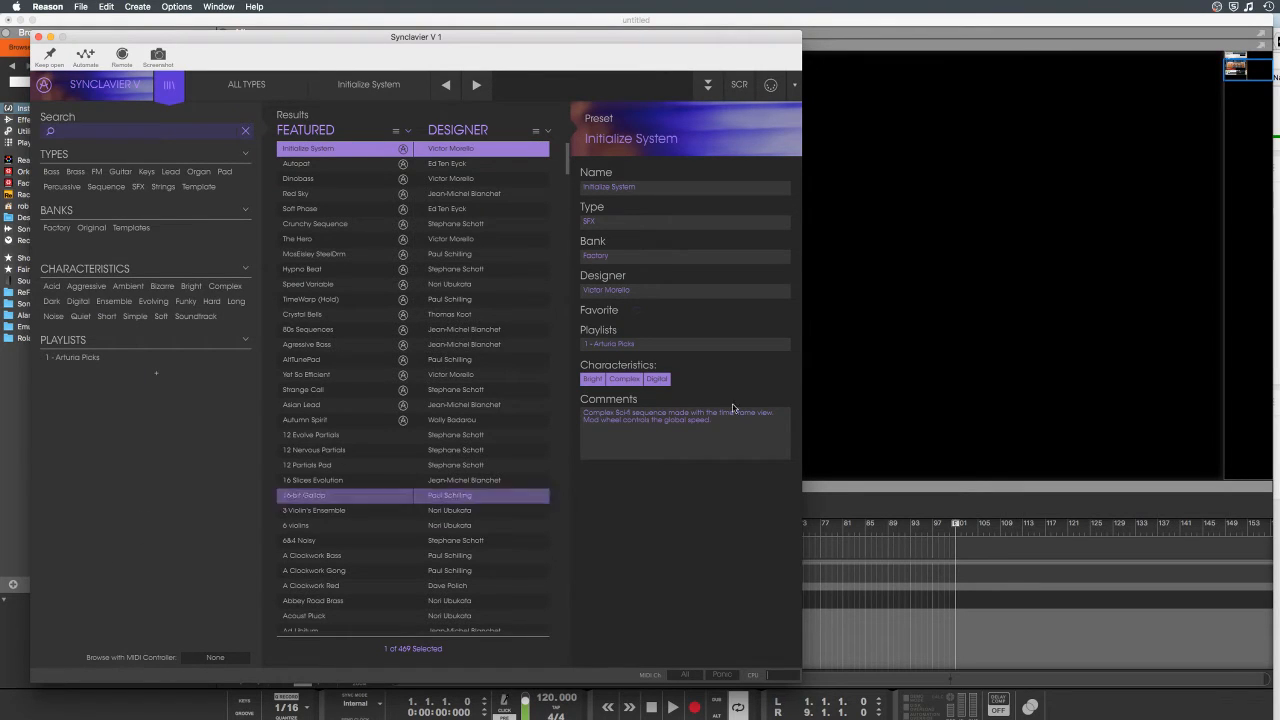
# Step: Close the Synclavier V's preset browser after a glance at the type list, and move the plug-in window clear of the device's patch controls
pyautogui.click(249, 88)
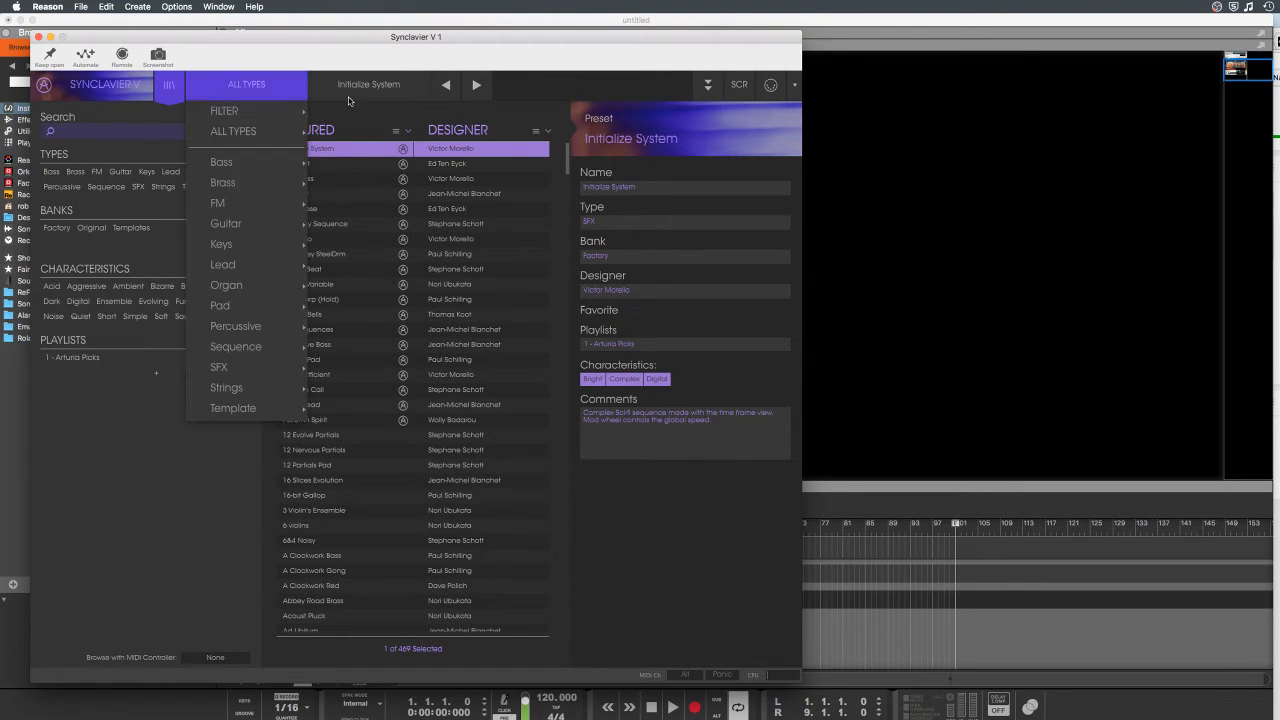
pyautogui.click(349, 100)
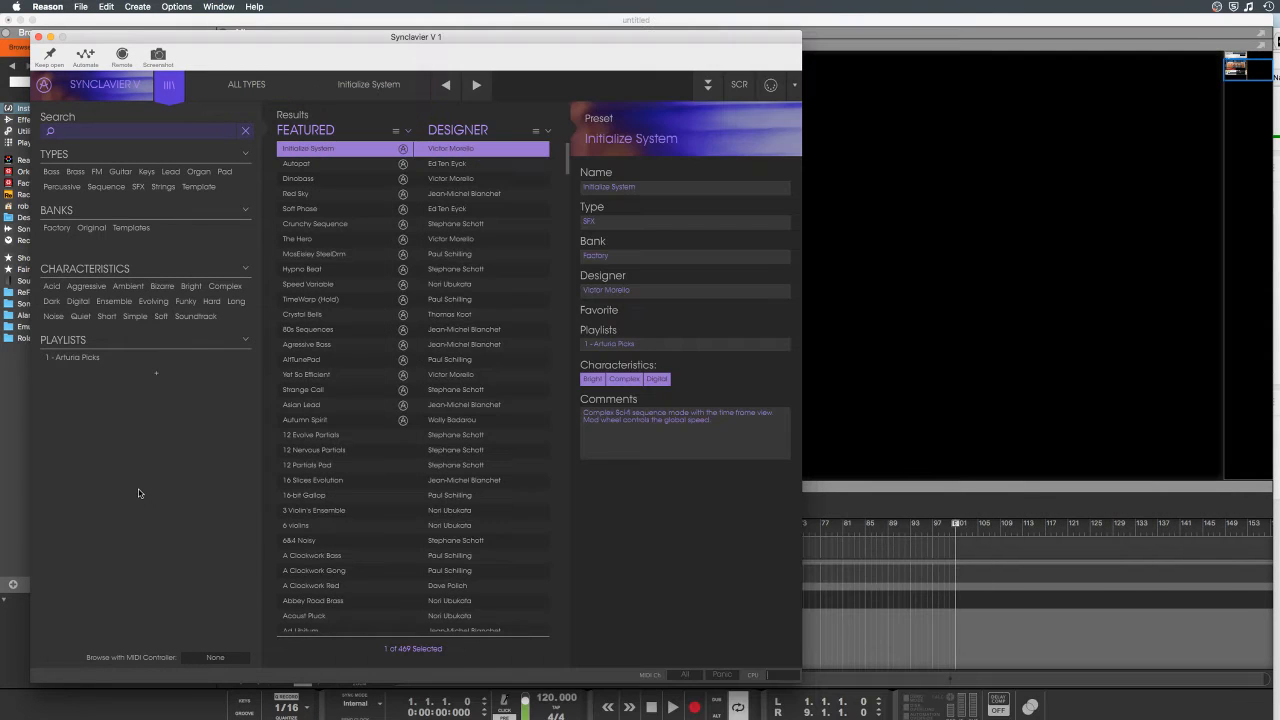
pyautogui.click(141, 494)
pyautogui.click(103, 85)
pyautogui.click(276, 177)
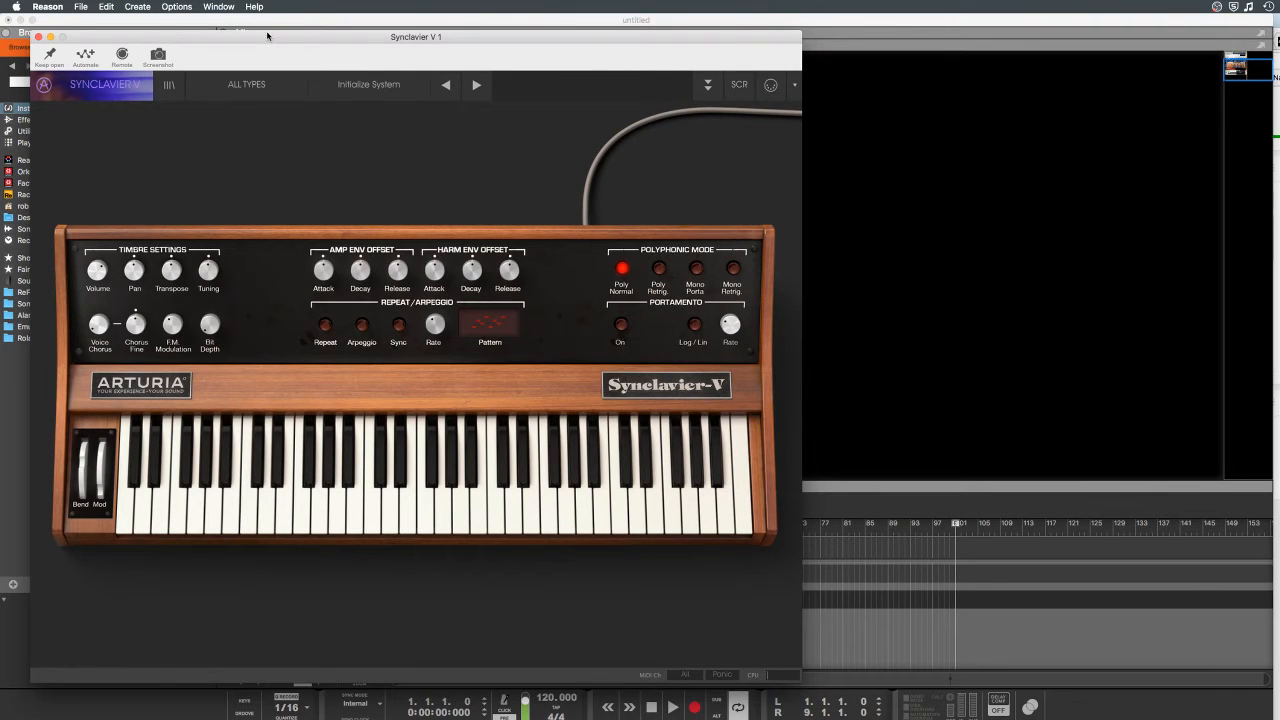
pyautogui.moveTo(266, 36); pyautogui.dragTo(640, 37)
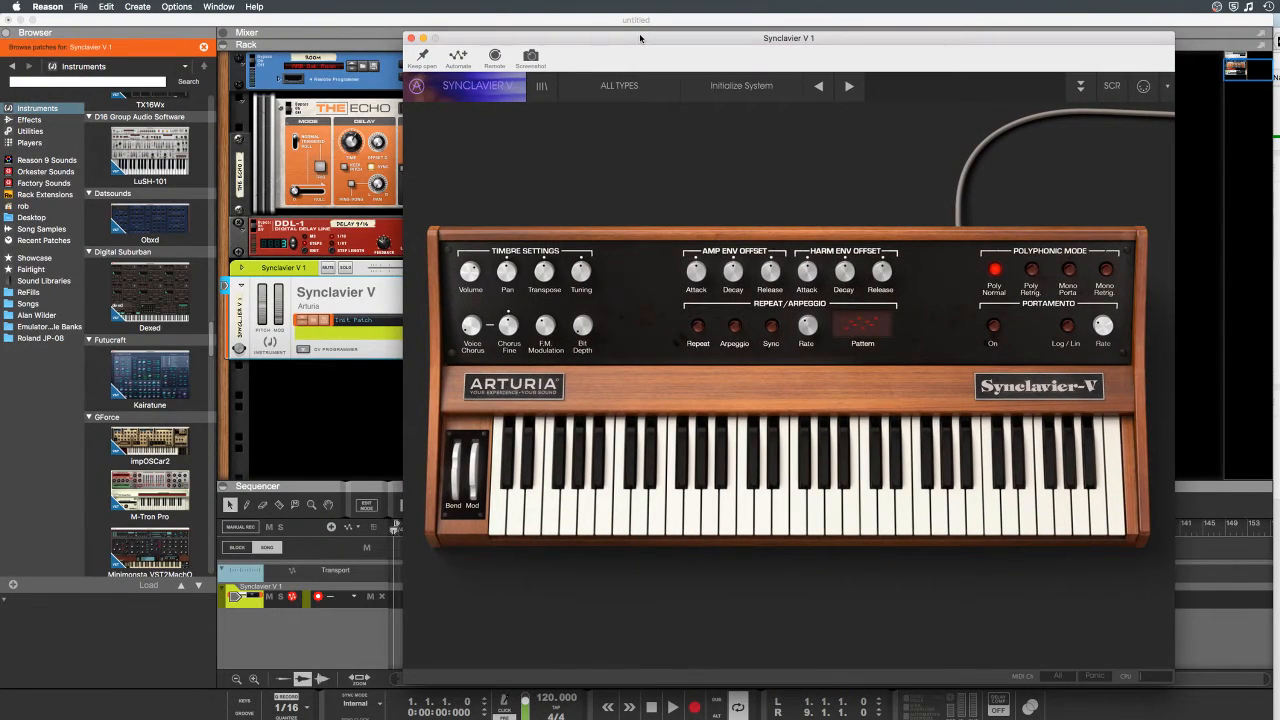
# Step: Audition the presets The Hero and Highbright in the Synclavier V
pyautogui.click(729, 97)
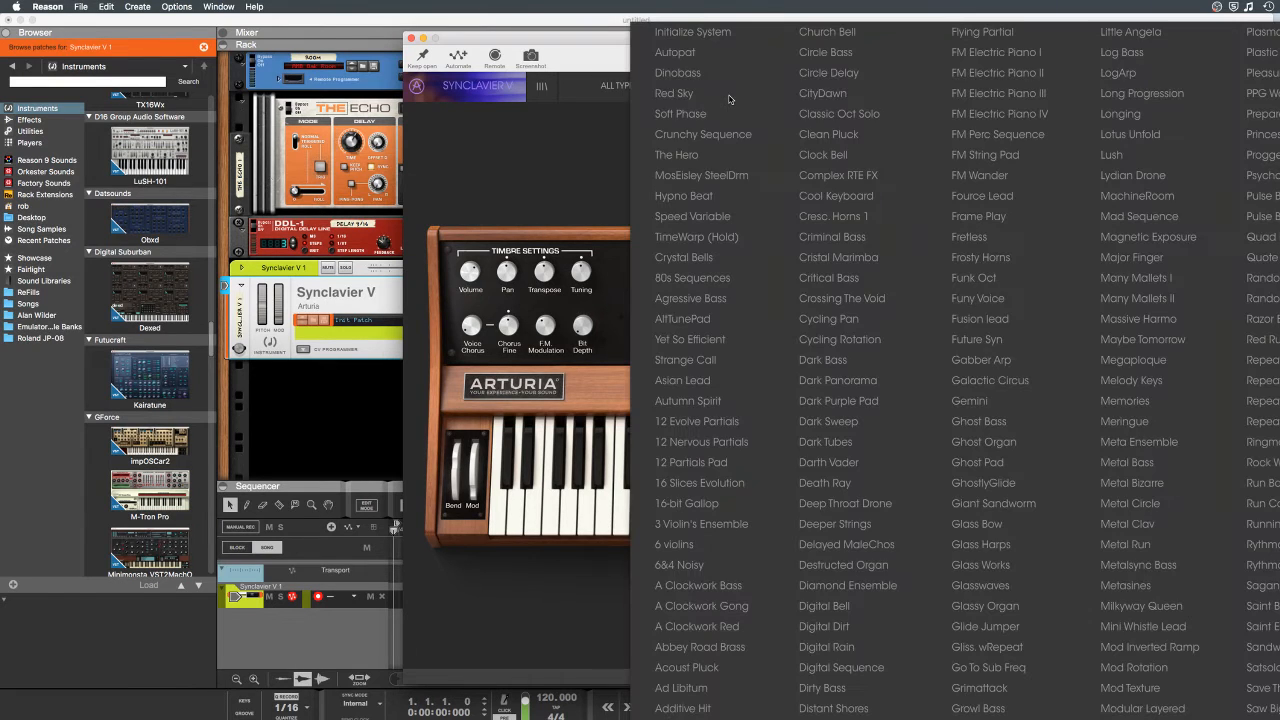
pyautogui.click(694, 156)
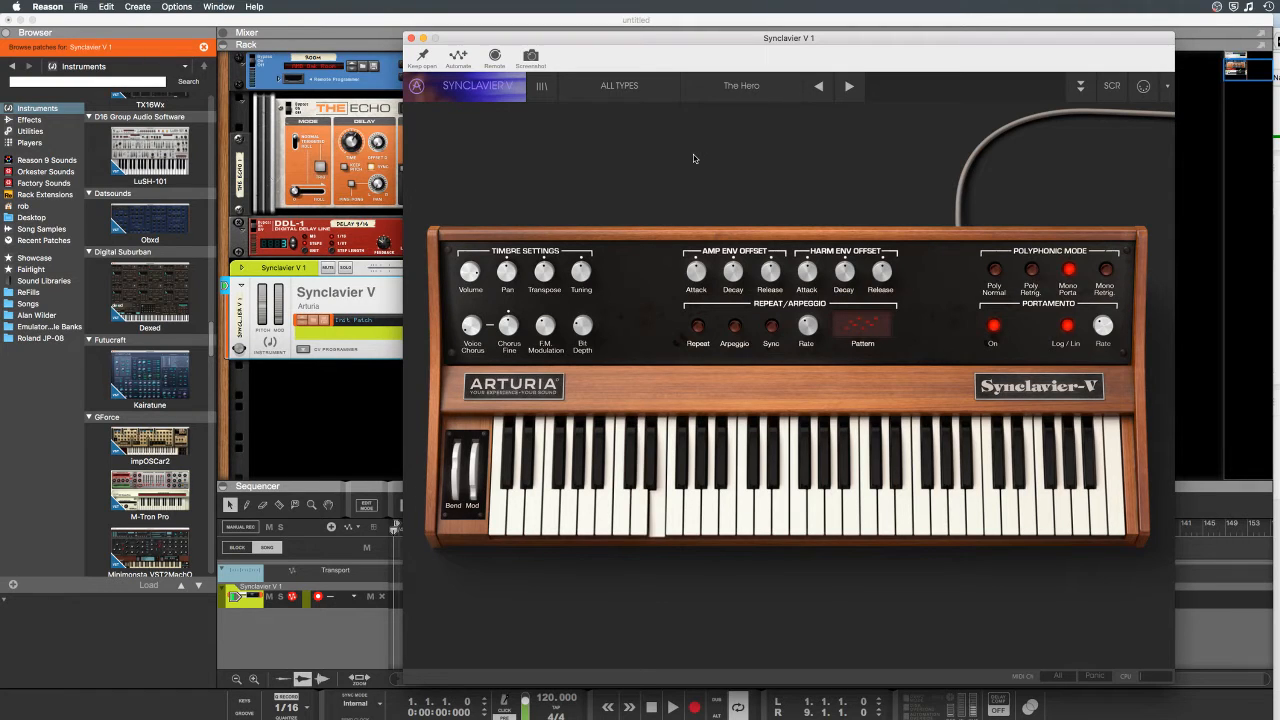
pyautogui.click(756, 96)
pyautogui.scroll(-5, 1005, 497)
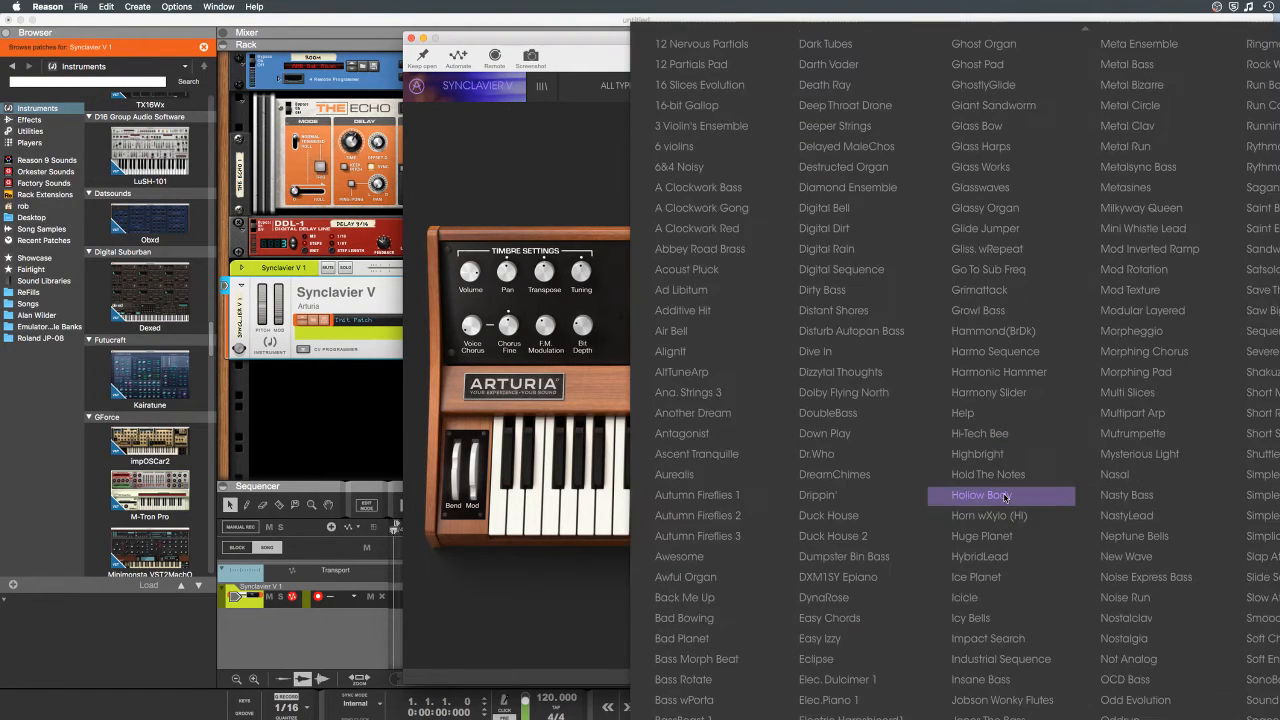
pyautogui.click(984, 458)
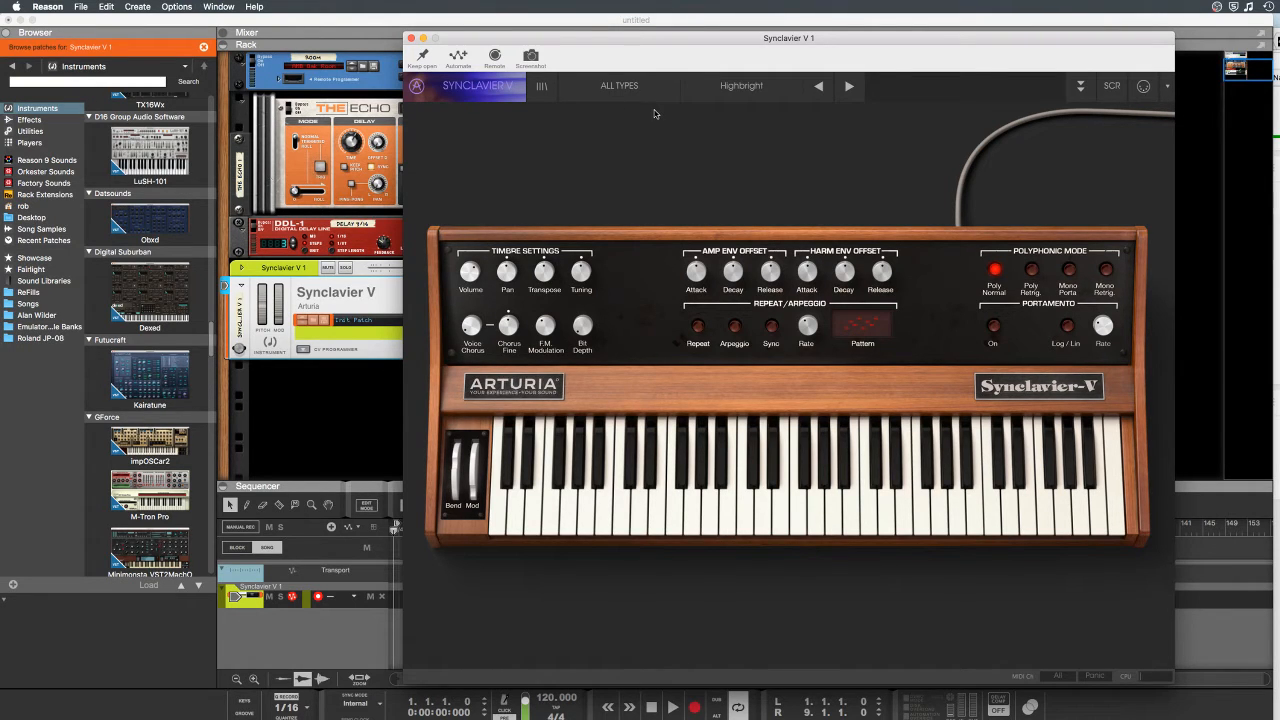
# Step: Audition the Synclavier V presets Red Sky and Gabber Arp, and finish with 80s Sequences loaded
pyautogui.click(748, 94)
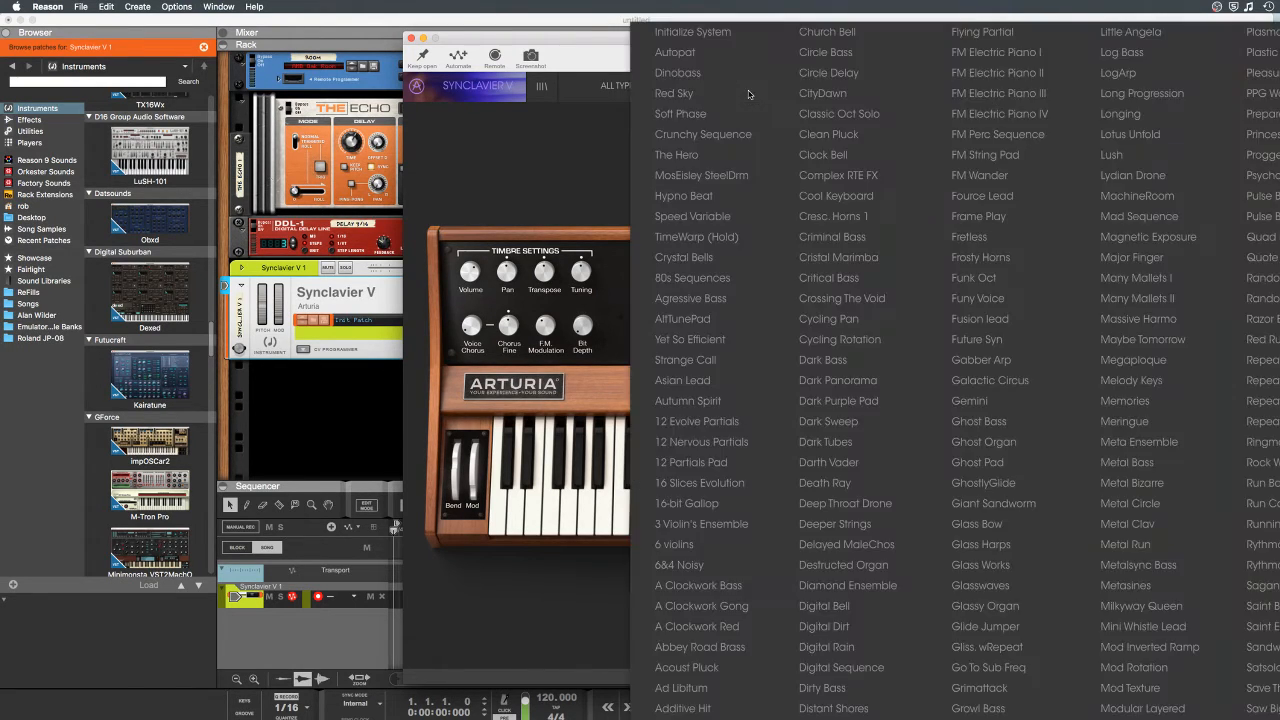
pyautogui.click(690, 93)
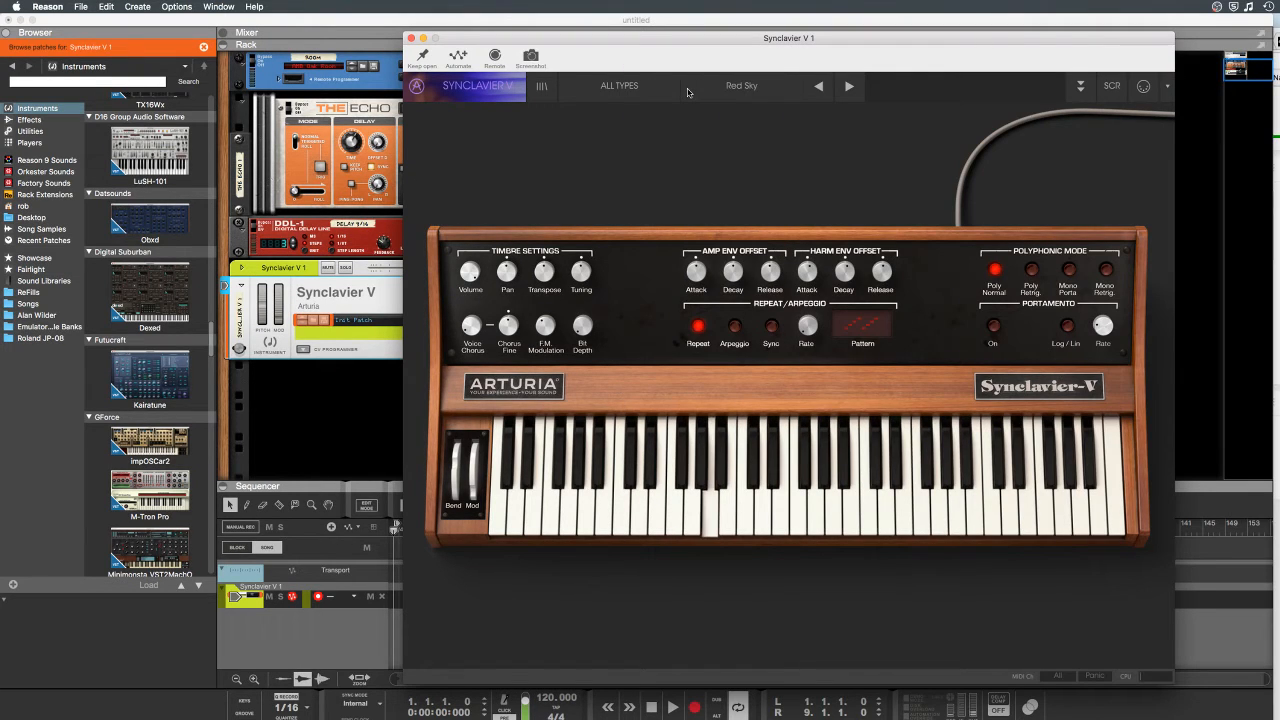
pyautogui.click(755, 98)
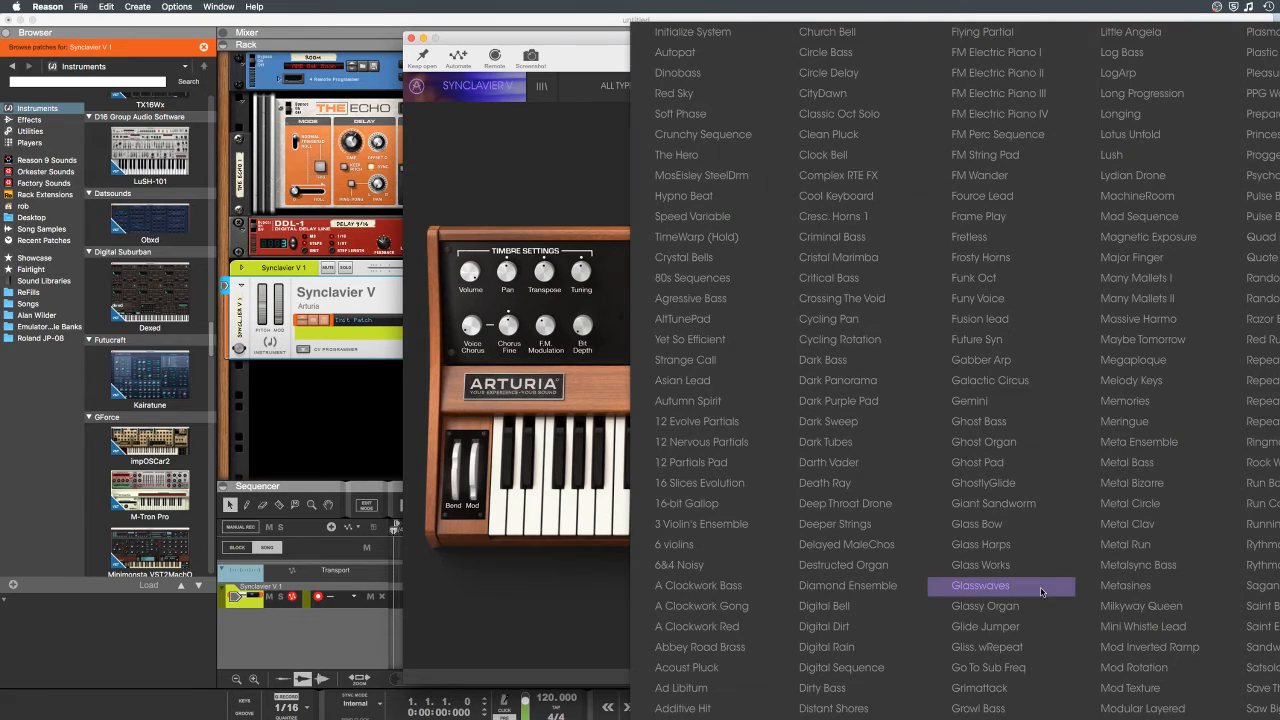
pyautogui.click(973, 362)
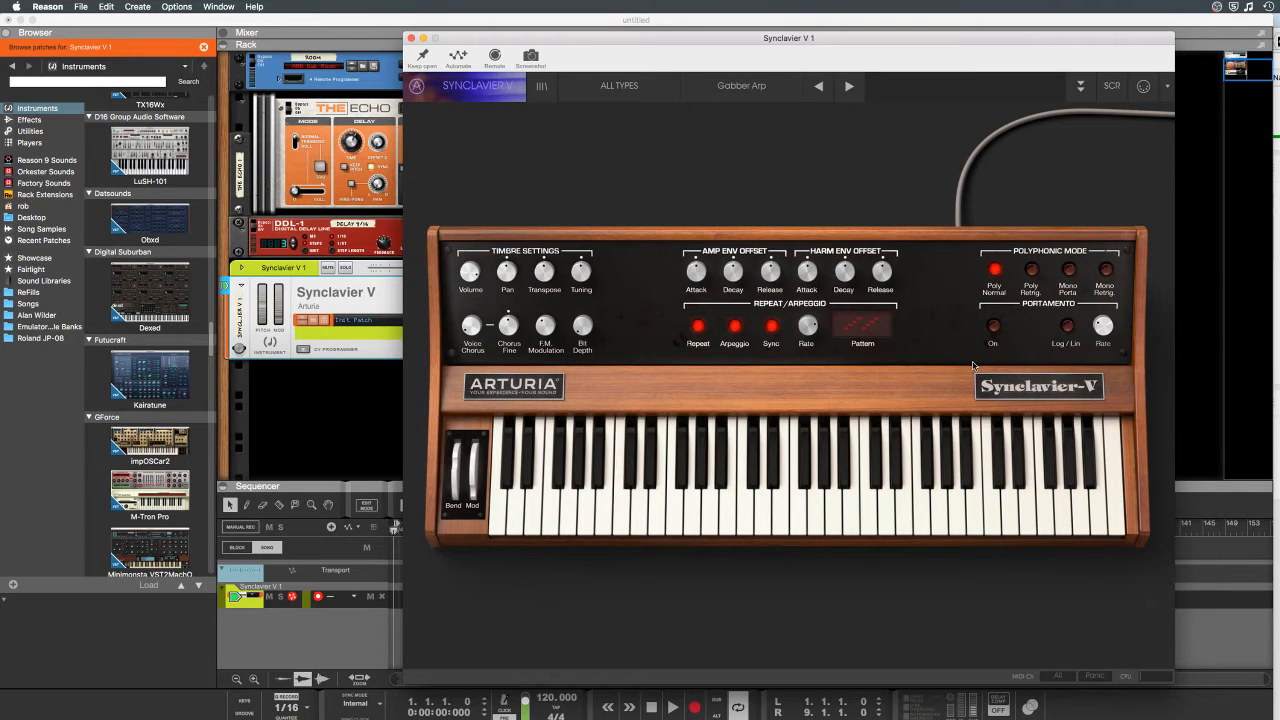
pyautogui.click(742, 88)
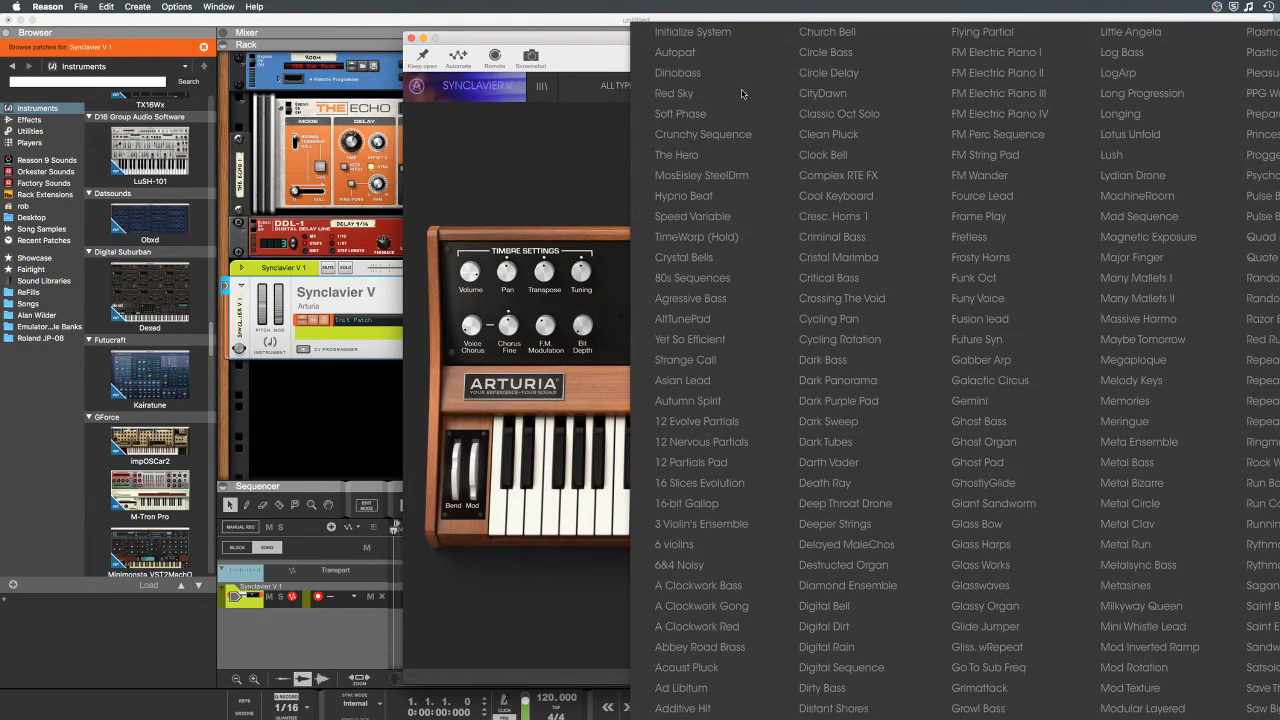
pyautogui.click(708, 278)
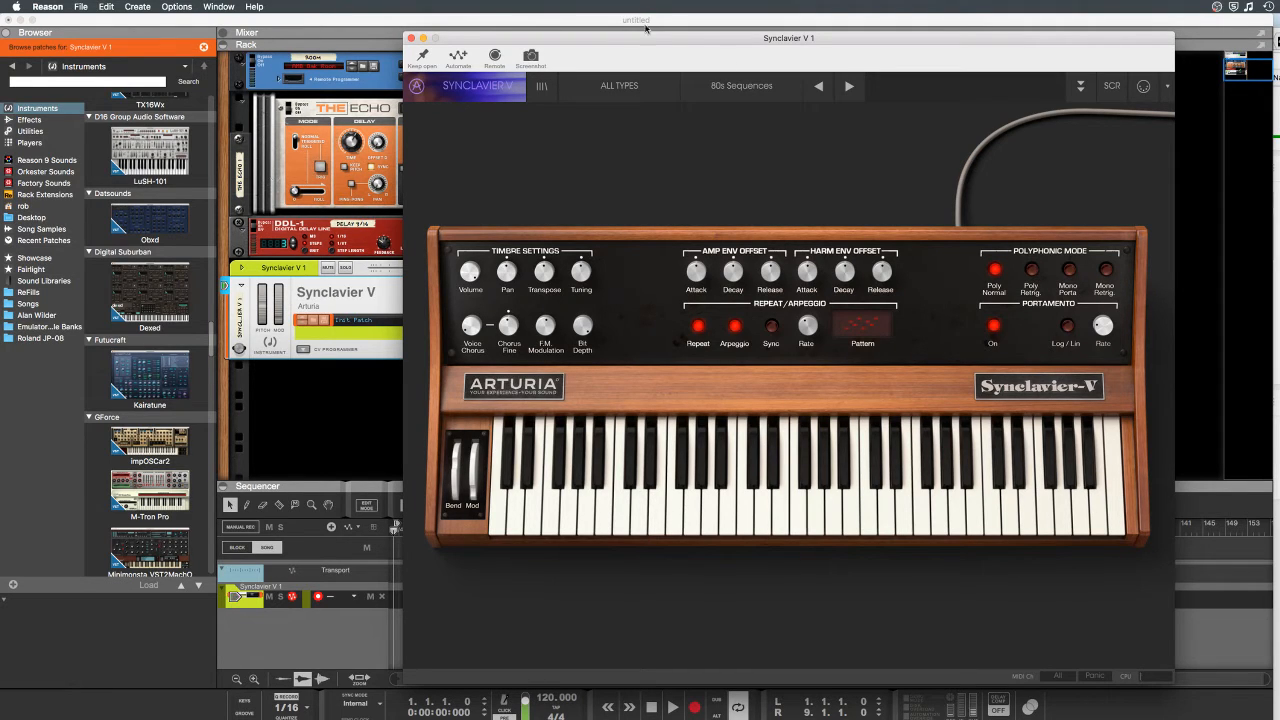
# Step: Look over the Synclavier V's preset list, and try out Keep Open by working in the rack and instrument browser behind the plug-in window
pyautogui.click(738, 87)
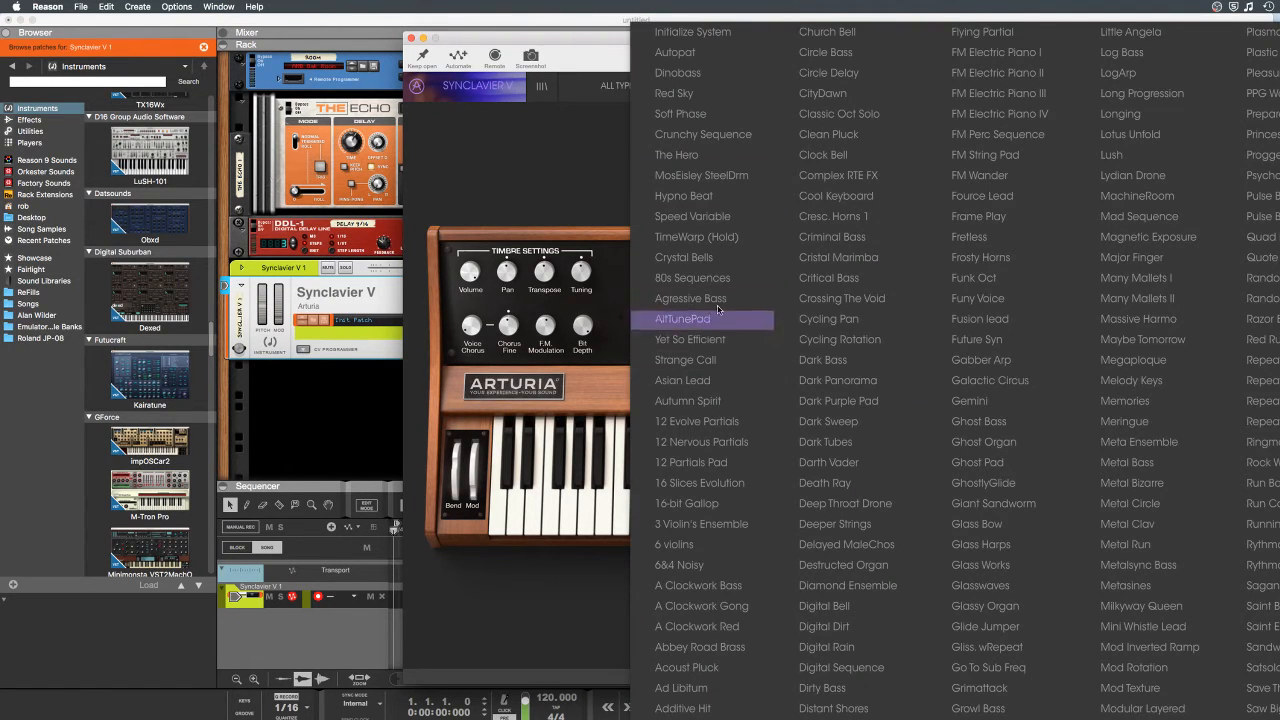
pyautogui.click(546, 169)
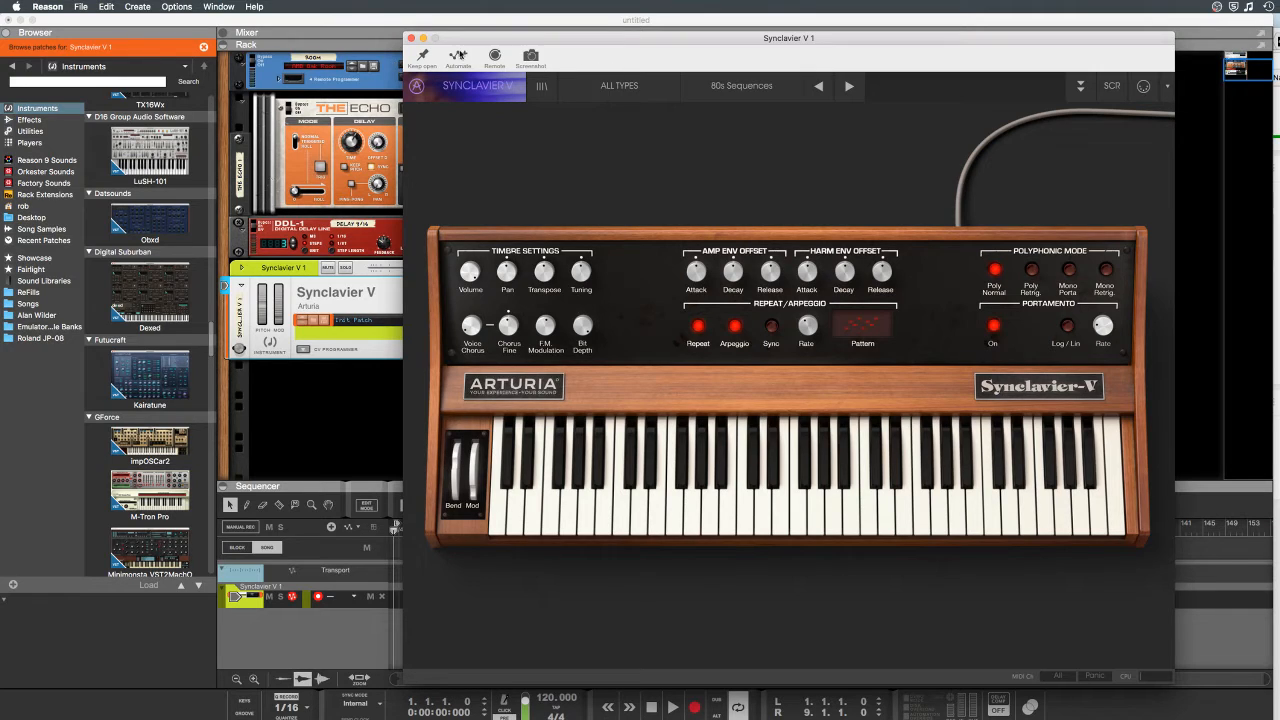
pyautogui.click(422, 58)
pyautogui.click(278, 443)
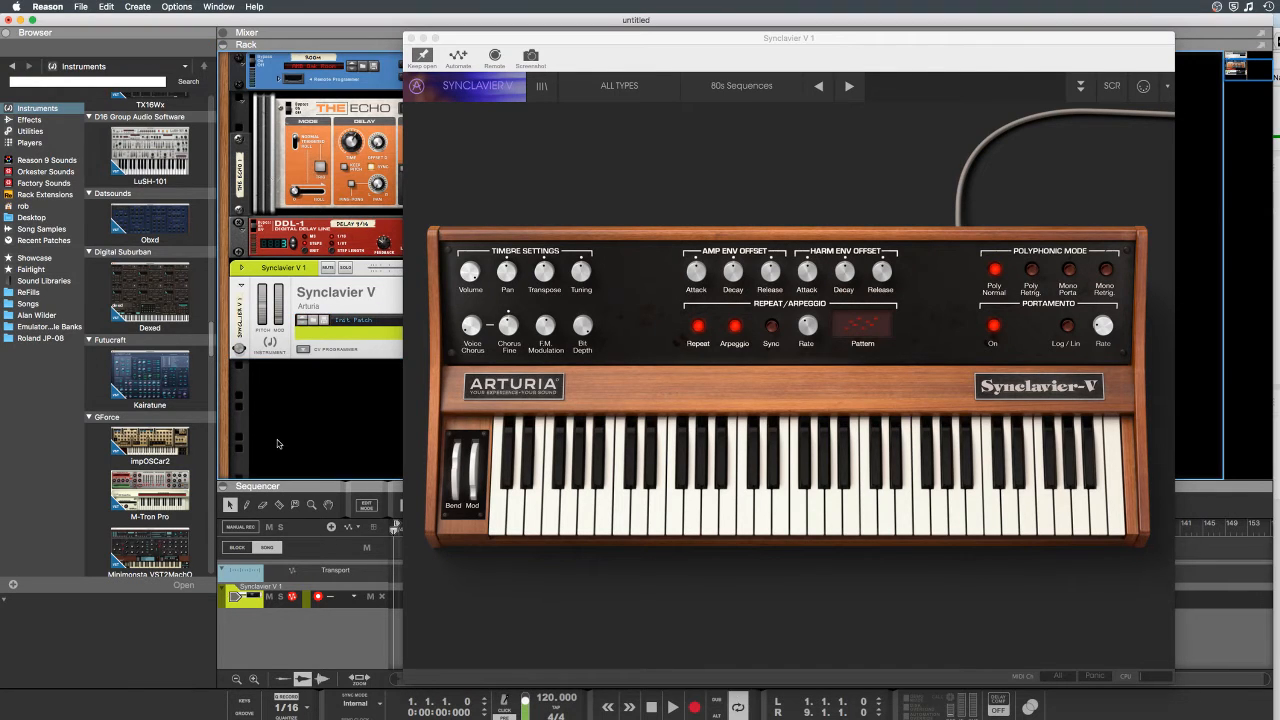
pyautogui.scroll(-5, 118, 283)
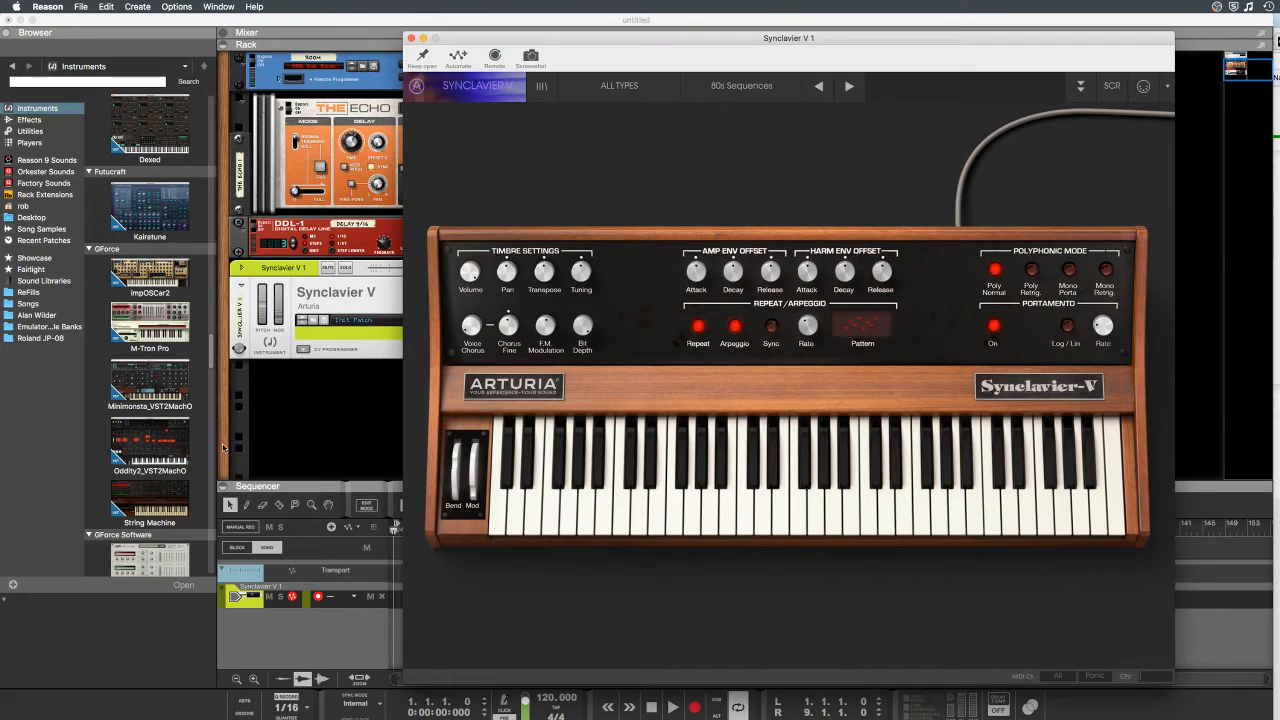
pyautogui.click(253, 468)
pyautogui.click(128, 425)
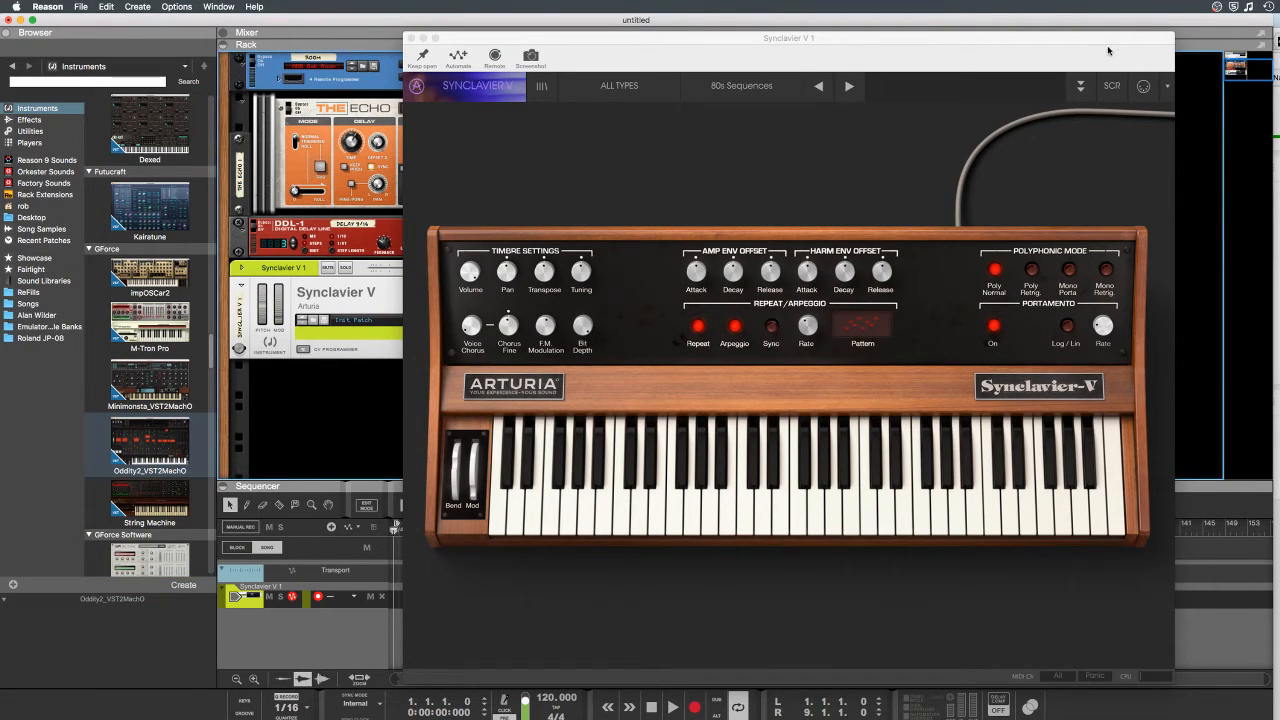
# Step: Add an automation lane for the Synclavier V's Amp Env Offset Attack knob, and move the plug-in window aside to reveal it in the sequencer
pyautogui.click(463, 64)
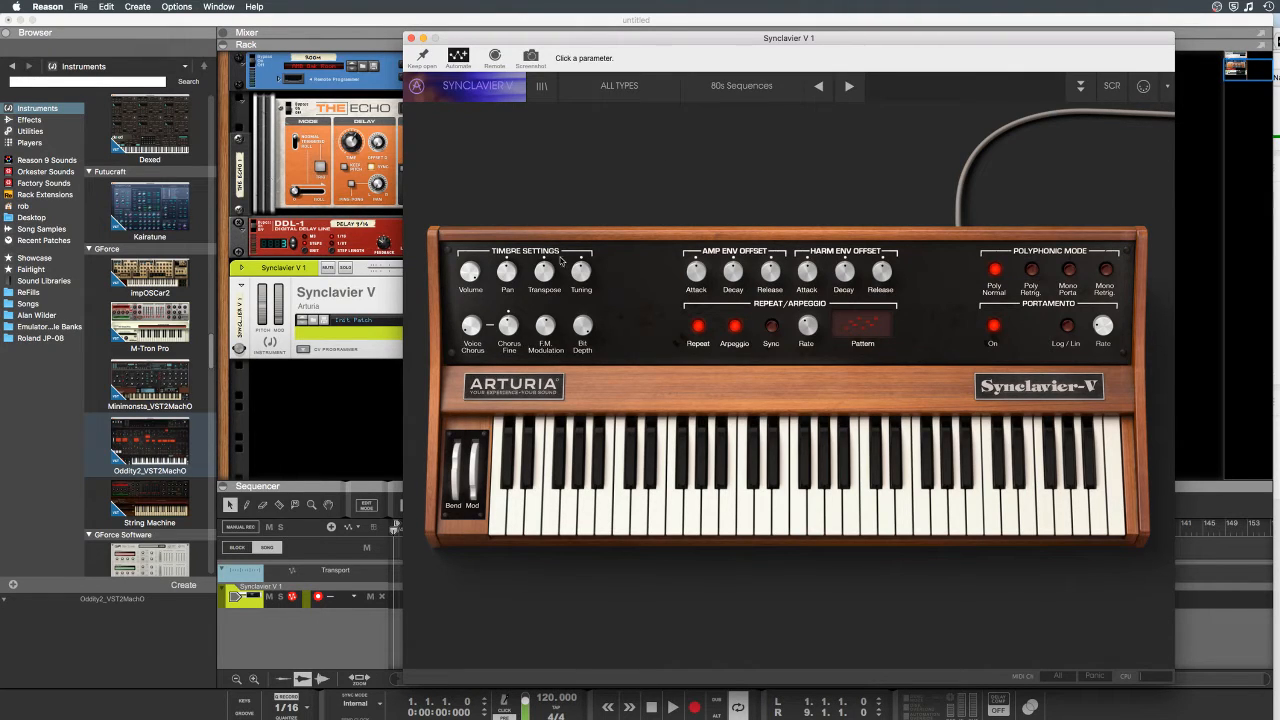
pyautogui.click(458, 55)
pyautogui.click(458, 55)
pyautogui.click(698, 271)
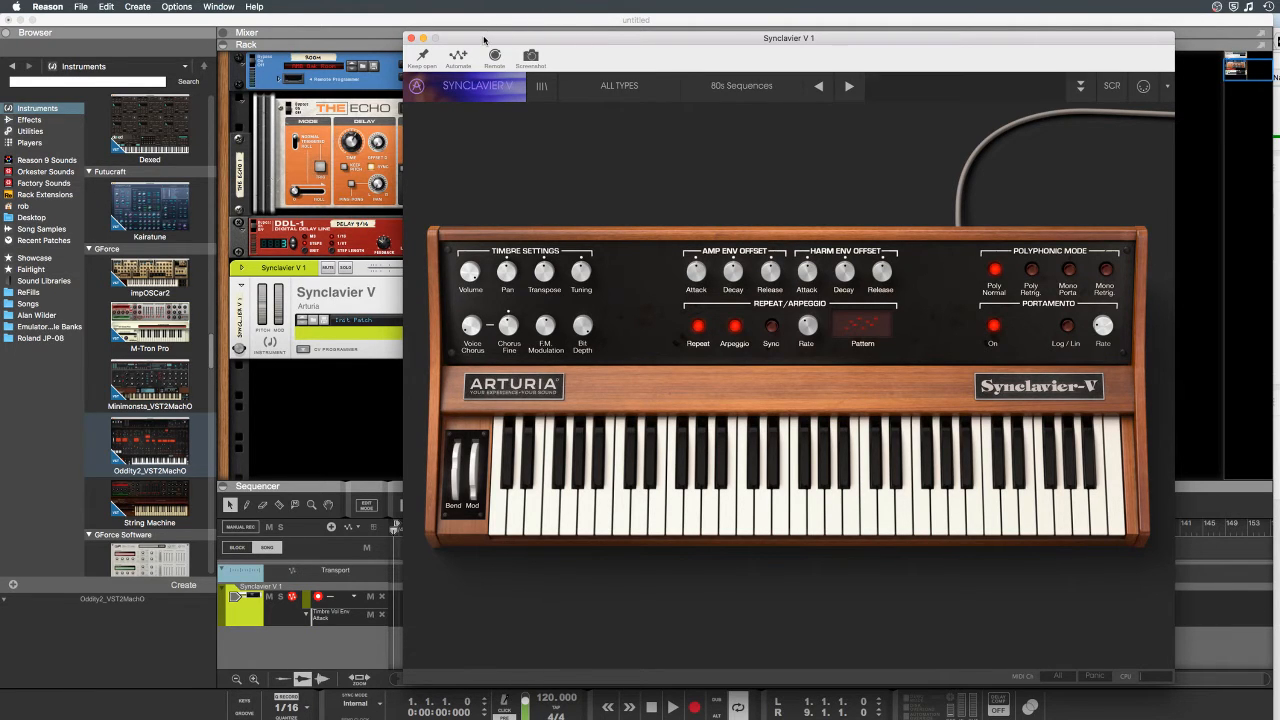
pyautogui.moveTo(484, 40); pyautogui.dragTo(713, 35)
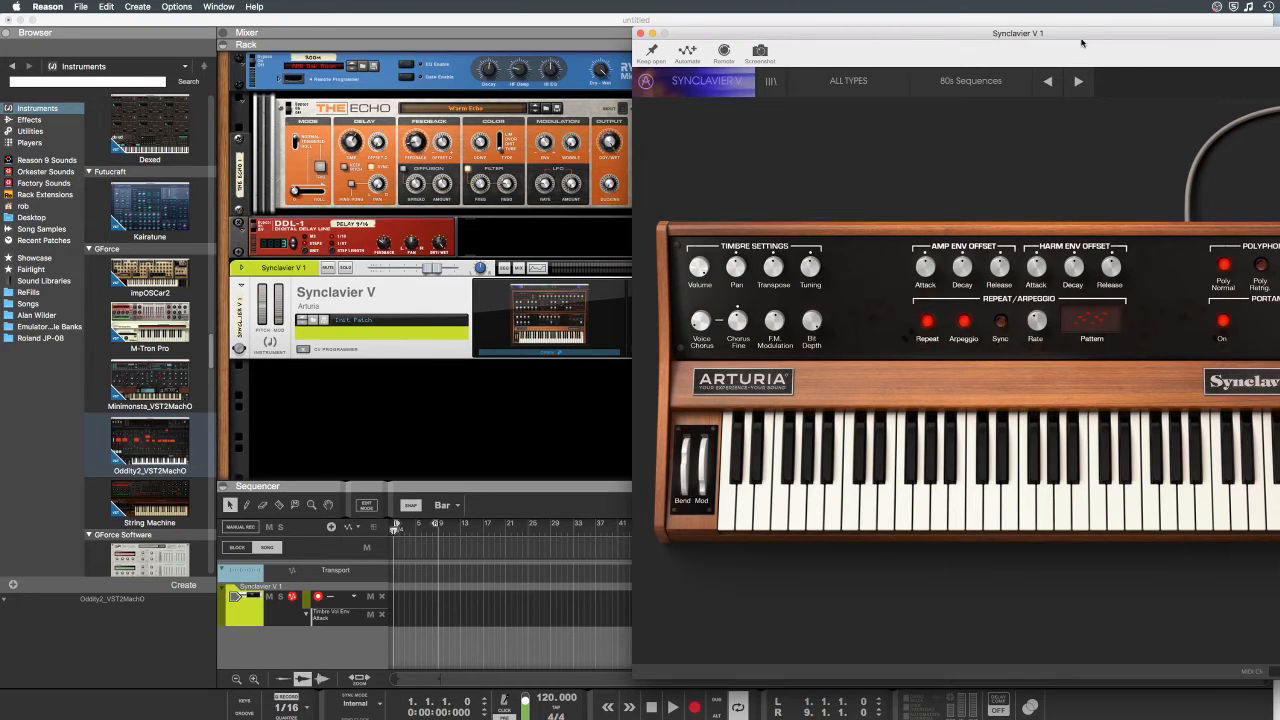
pyautogui.moveTo(1081, 42); pyautogui.dragTo(879, 36)
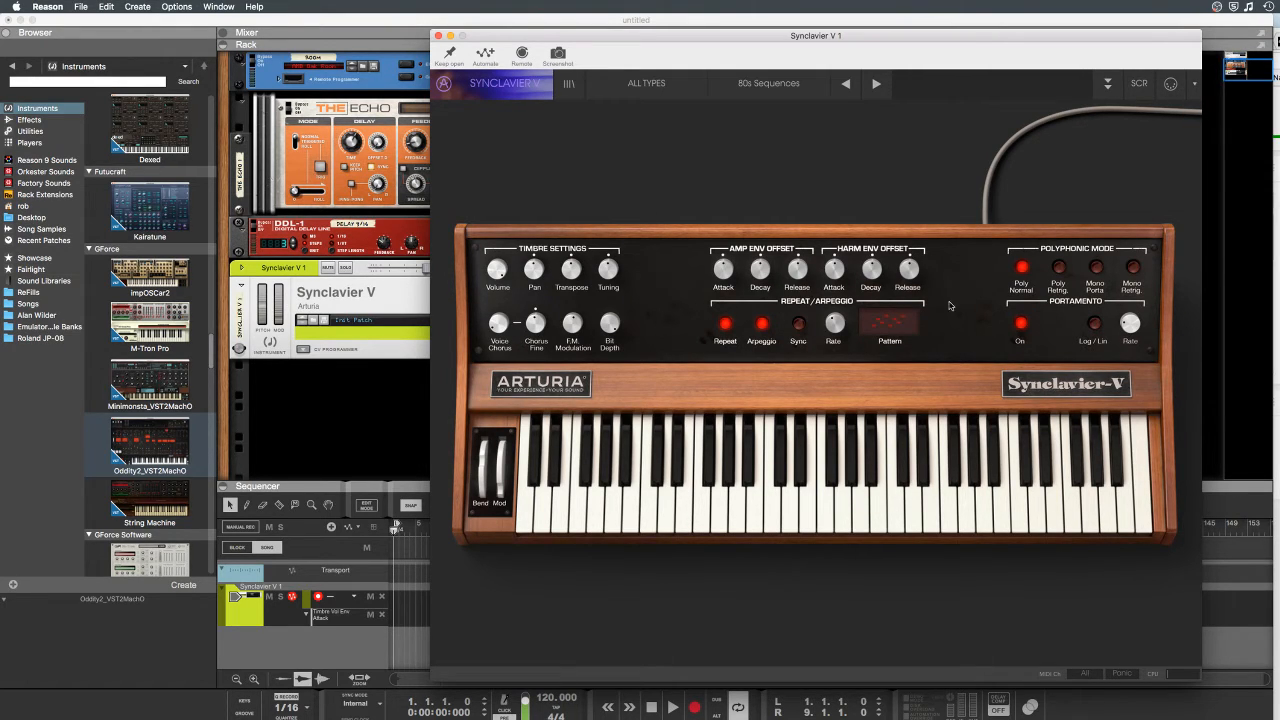
# Step: Map the Synclavier V's Amp Env Offset Attack knob to CC 74 on the Behringer UMS25S with a remote override, and close the plug-in window
pyautogui.click(521, 52)
pyautogui.click(724, 272)
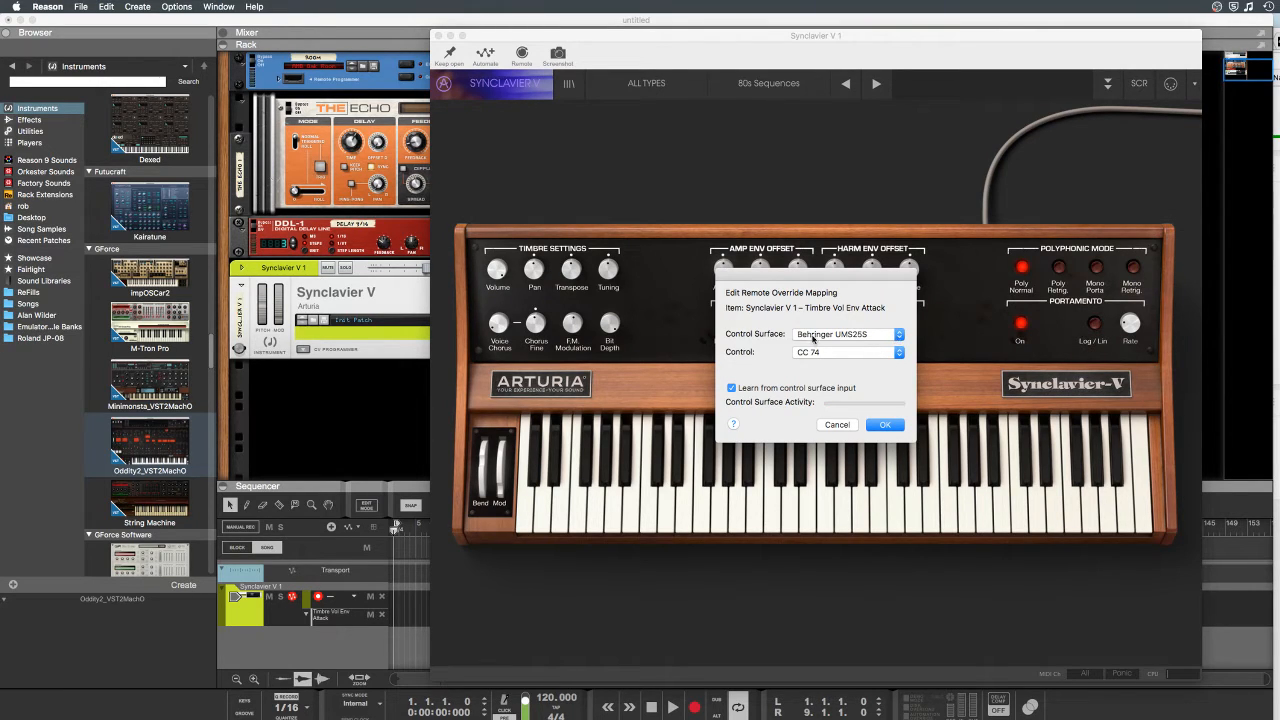
pyautogui.click(885, 425)
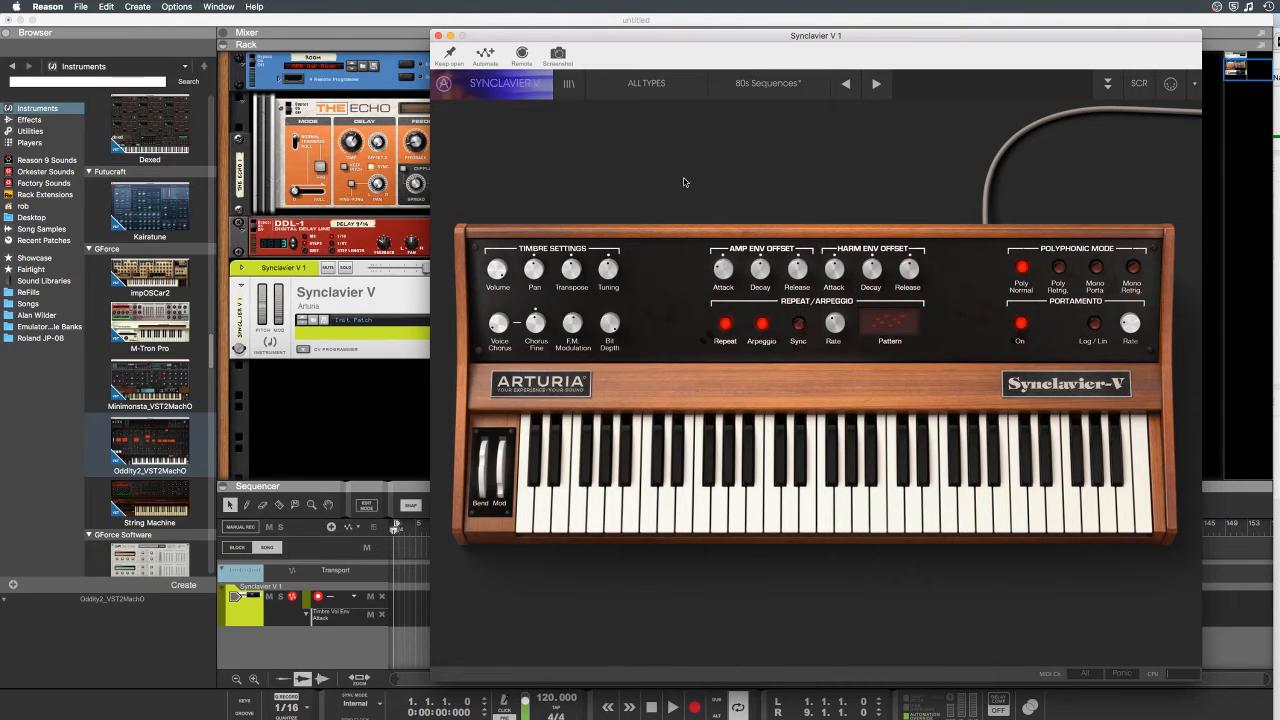
pyautogui.click(436, 36)
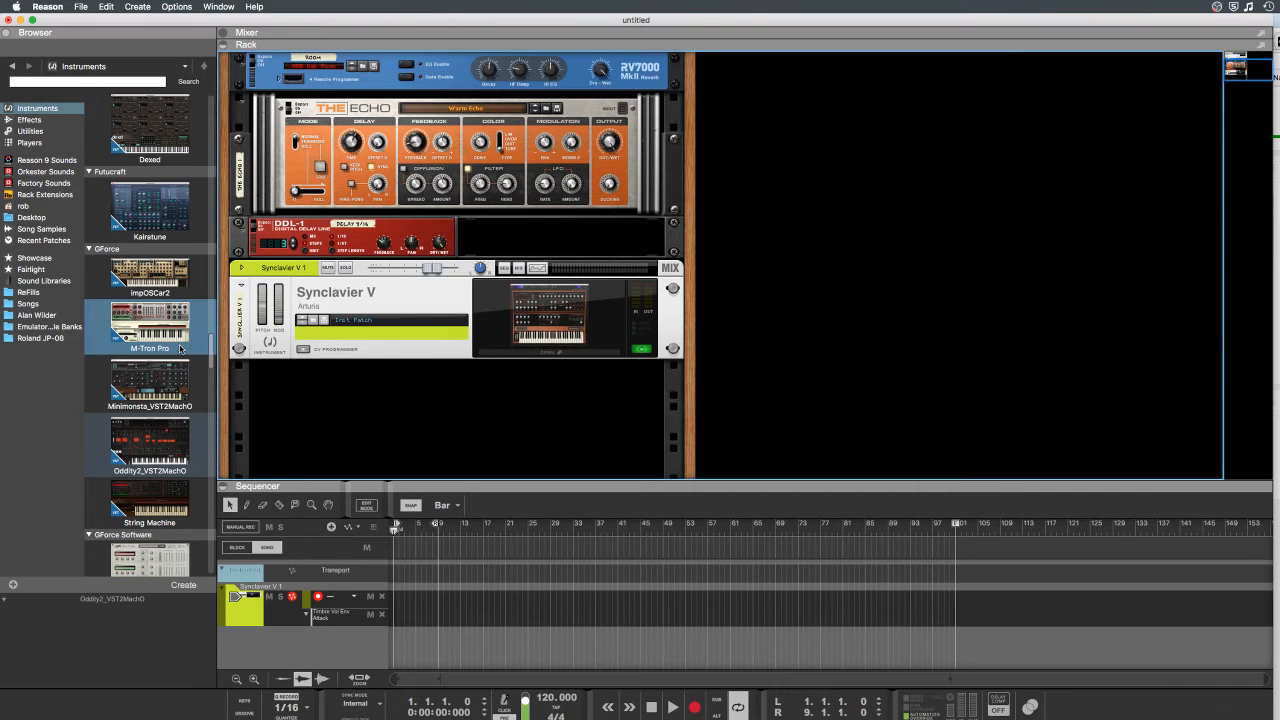
# Step: Browse the available instruments from Reason Devices through Arturia, and survey the whole effects list from the stock devices down to the Waves plug-ins
pyautogui.scroll(-10, 170, 420)
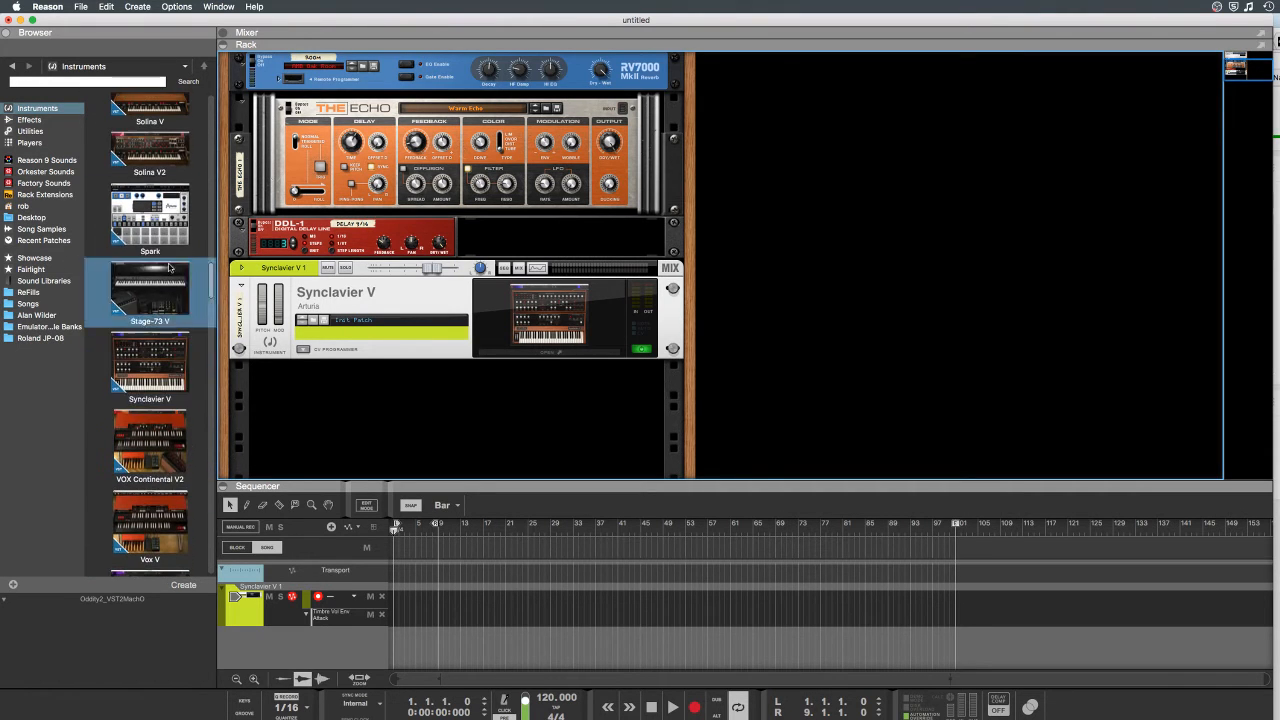
pyautogui.scroll(-5, 165, 458)
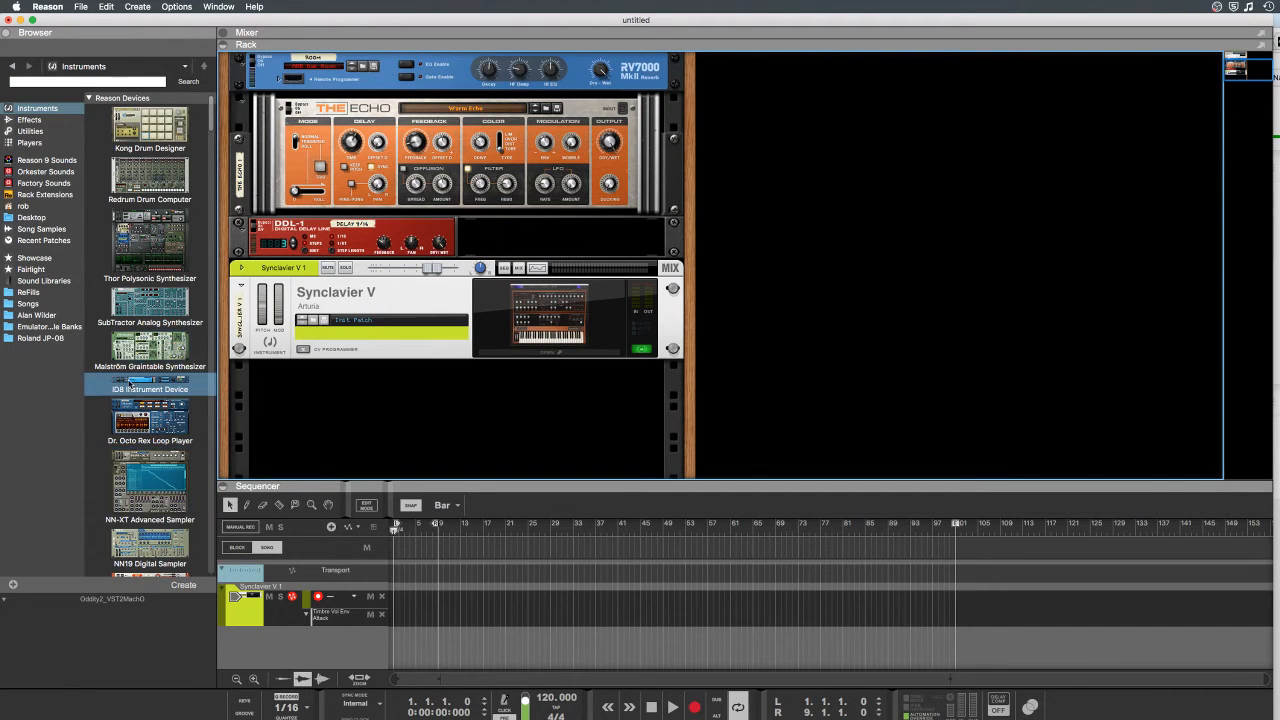
pyautogui.scroll(-5, 130, 385)
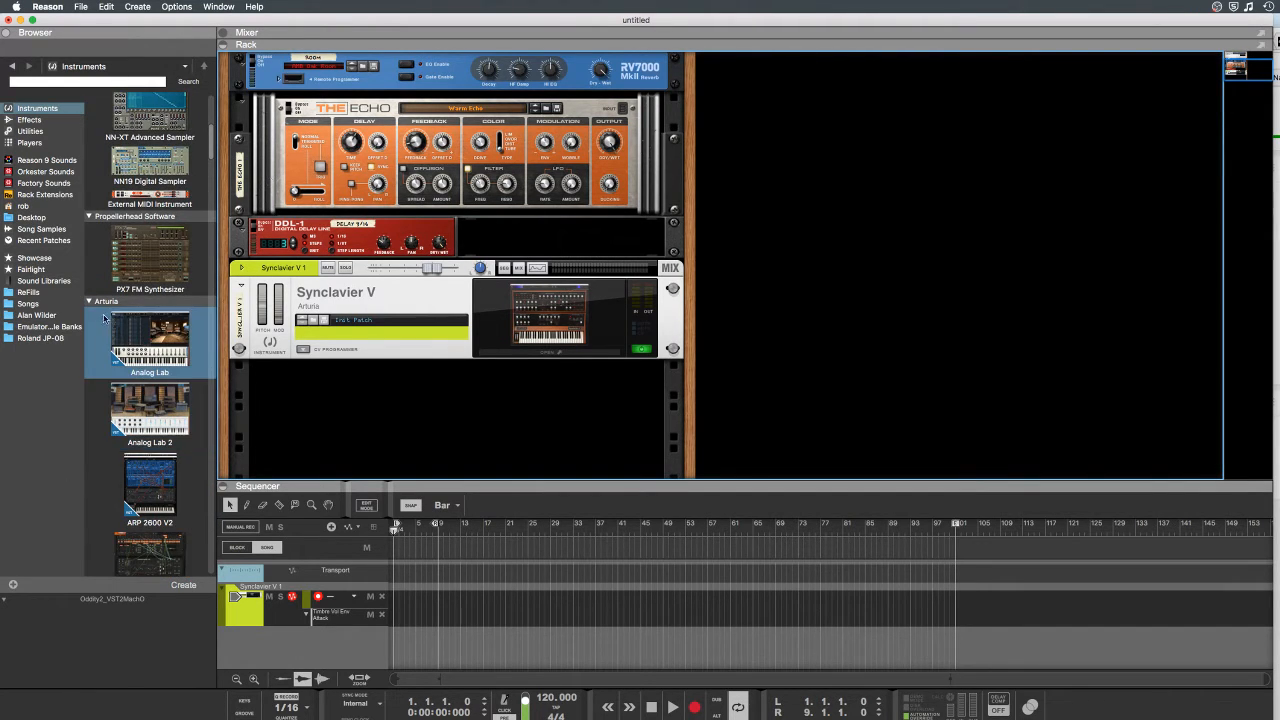
pyautogui.click(27, 119)
pyautogui.scroll(-20, 155, 248)
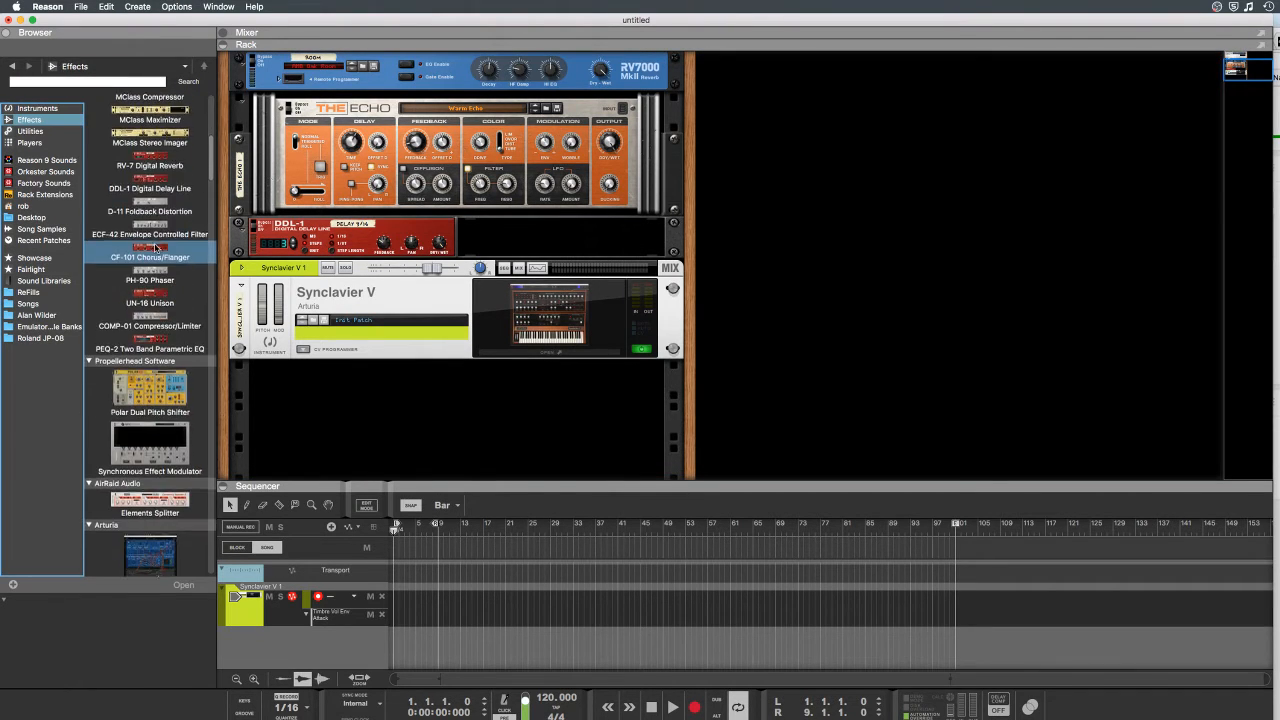
pyautogui.scroll(-20, 155, 248)
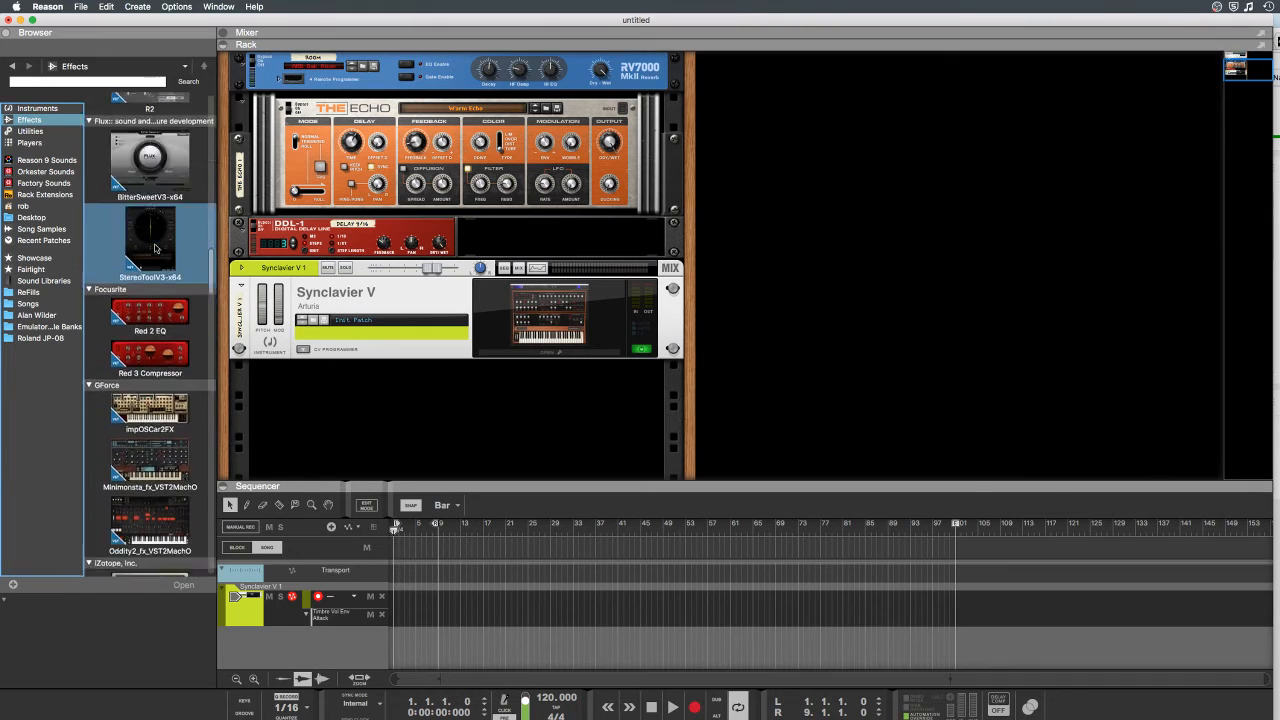
pyautogui.scroll(-20, 155, 248)
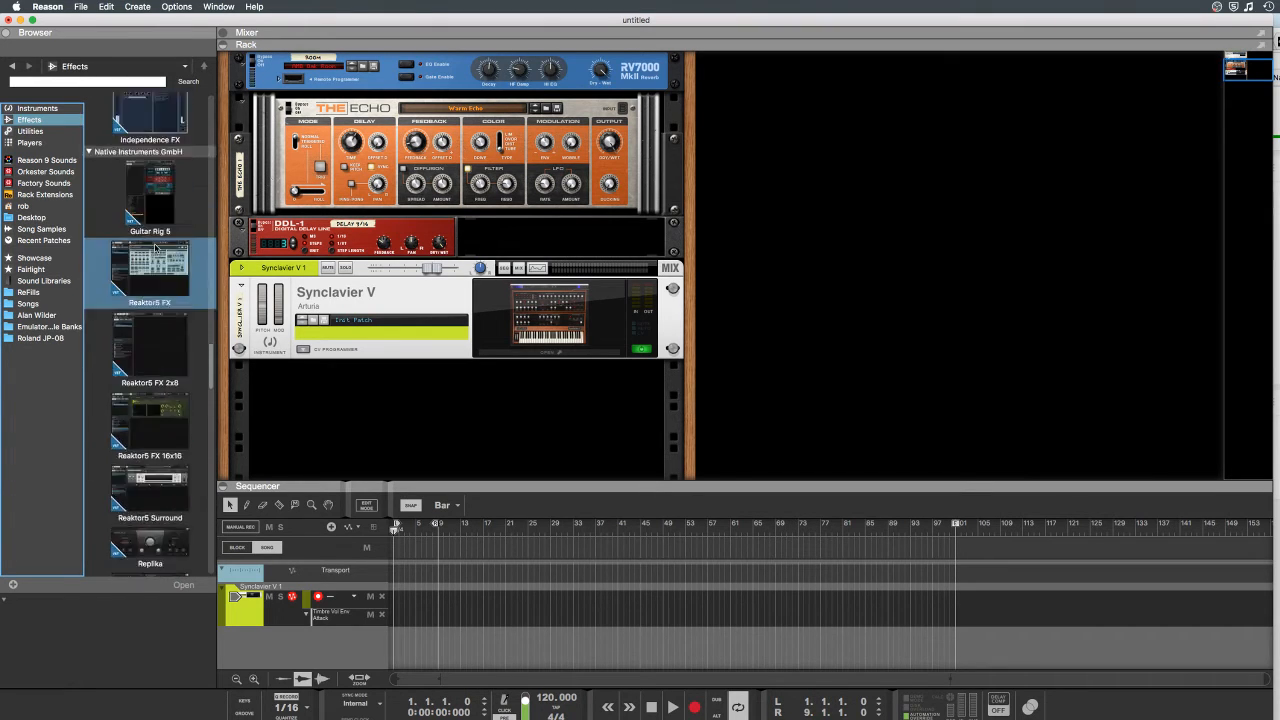
pyautogui.scroll(-1, 155, 248)
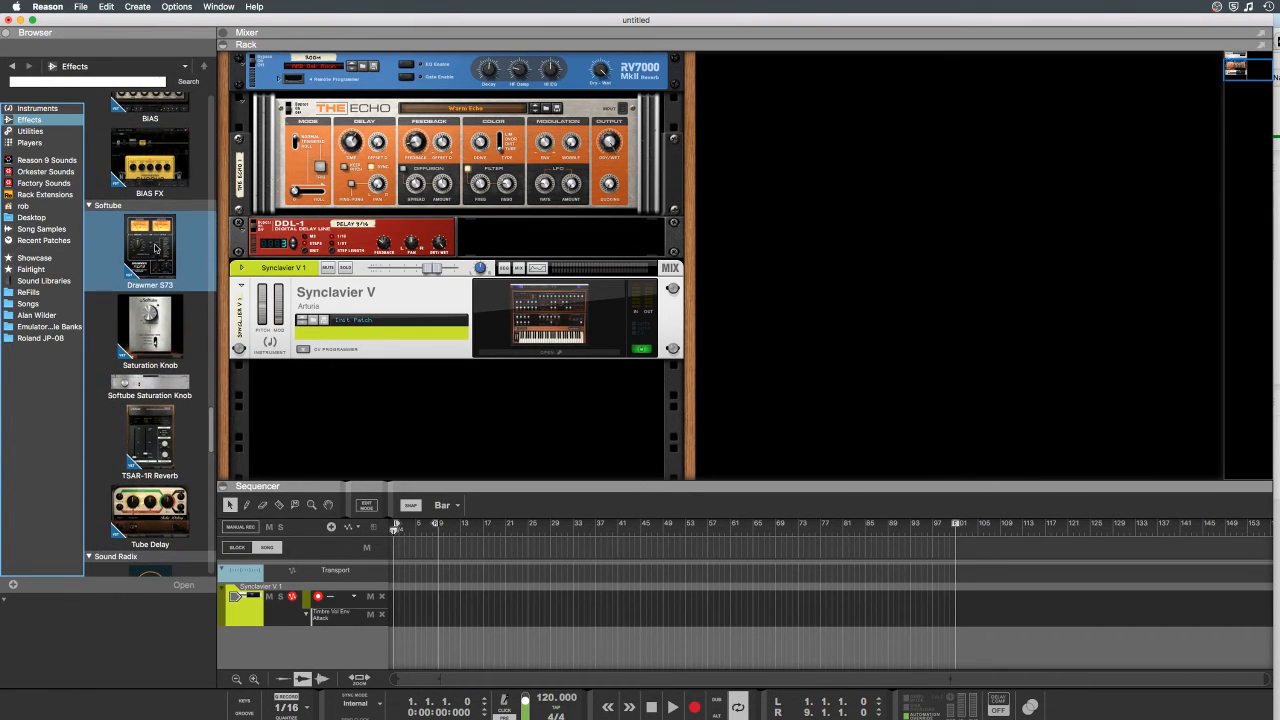
pyautogui.scroll(-20, 155, 244)
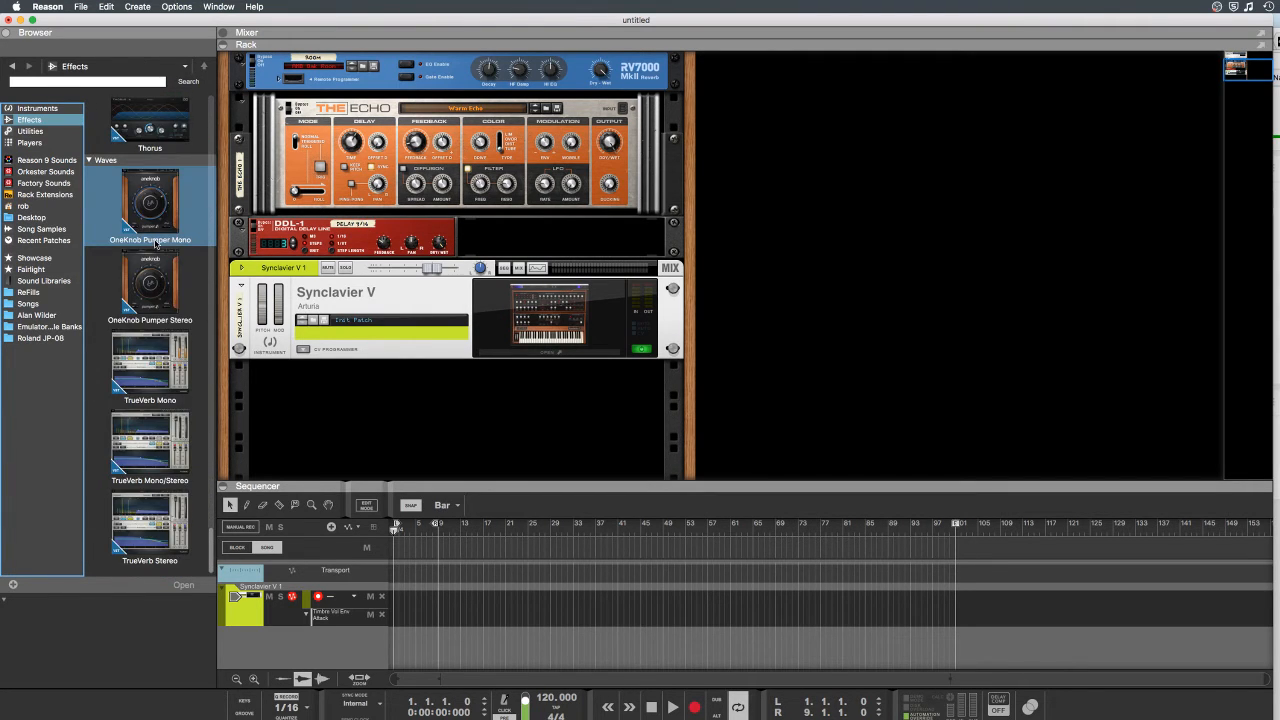
pyautogui.scroll(20, 155, 243)
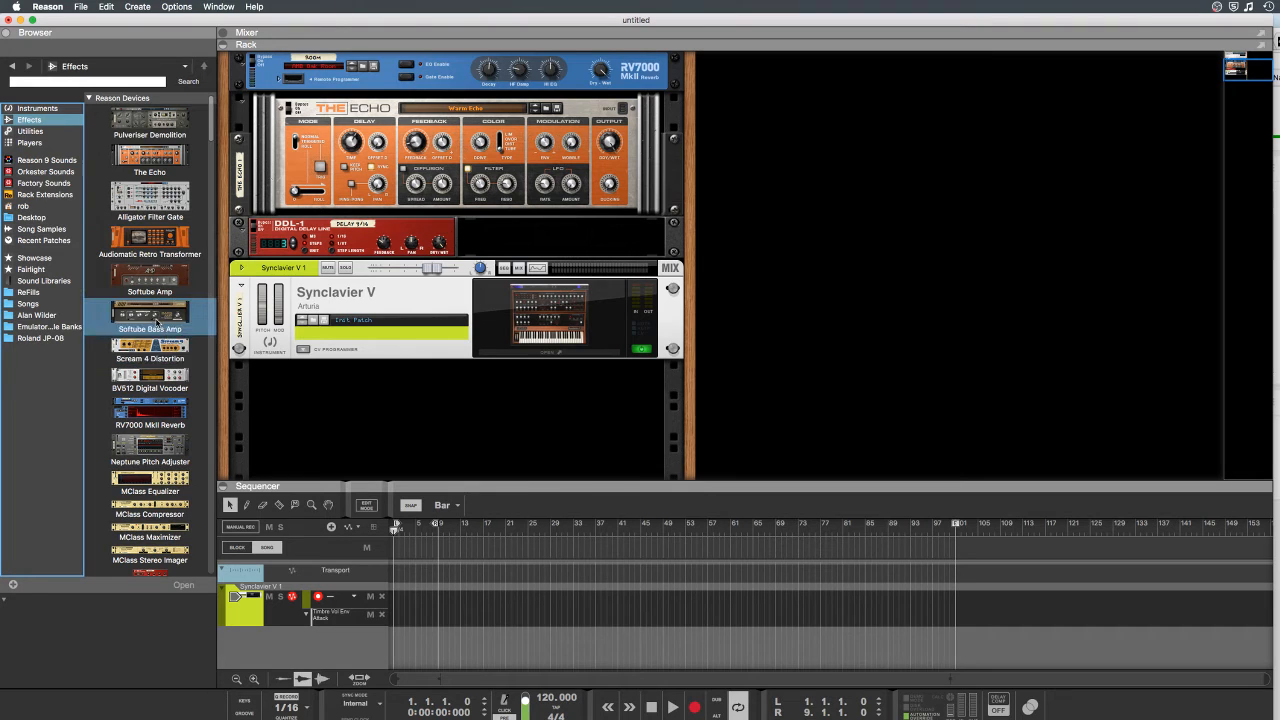
# Step: Add Softube's Saturation Knob VST below the Synclavier V in the rack, and open its plug-in window to take a device screenshot
pyautogui.scroll(-15, 155, 321)
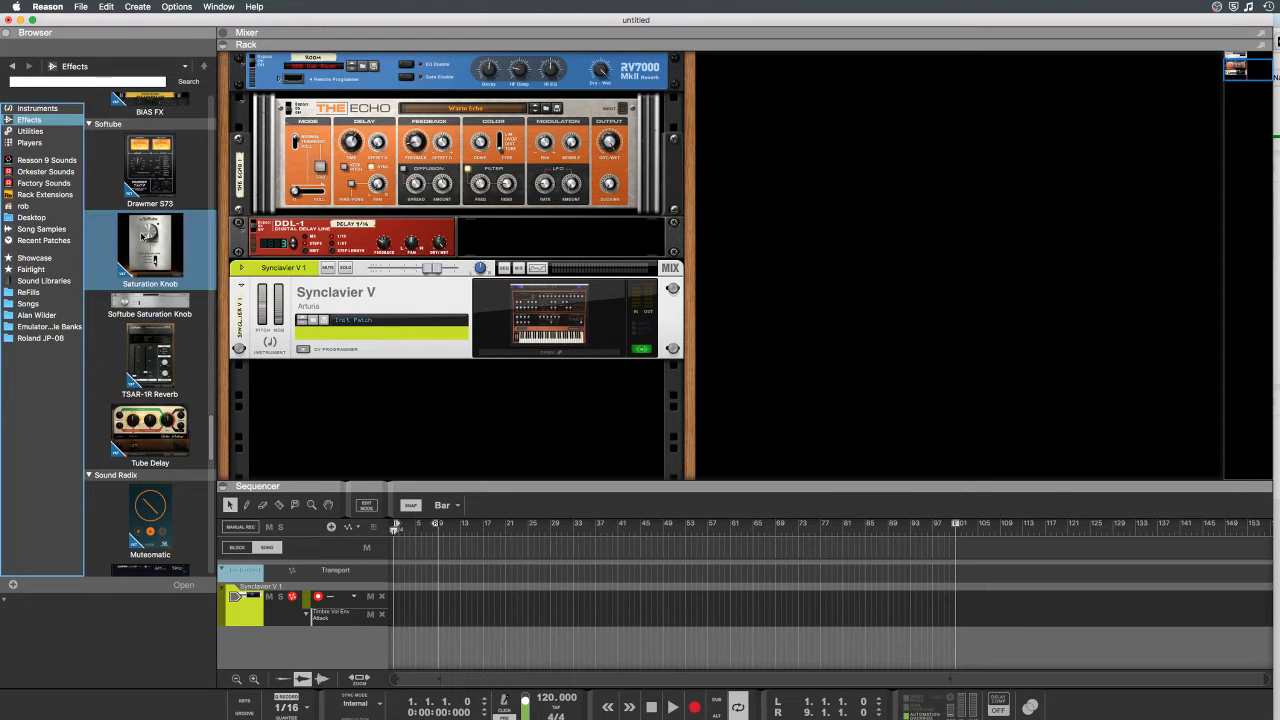
pyautogui.moveTo(145, 234)
pyautogui.mouseDown()
pyautogui.moveTo(581, 463)
pyautogui.moveTo(576, 398)
pyautogui.mouseUp()
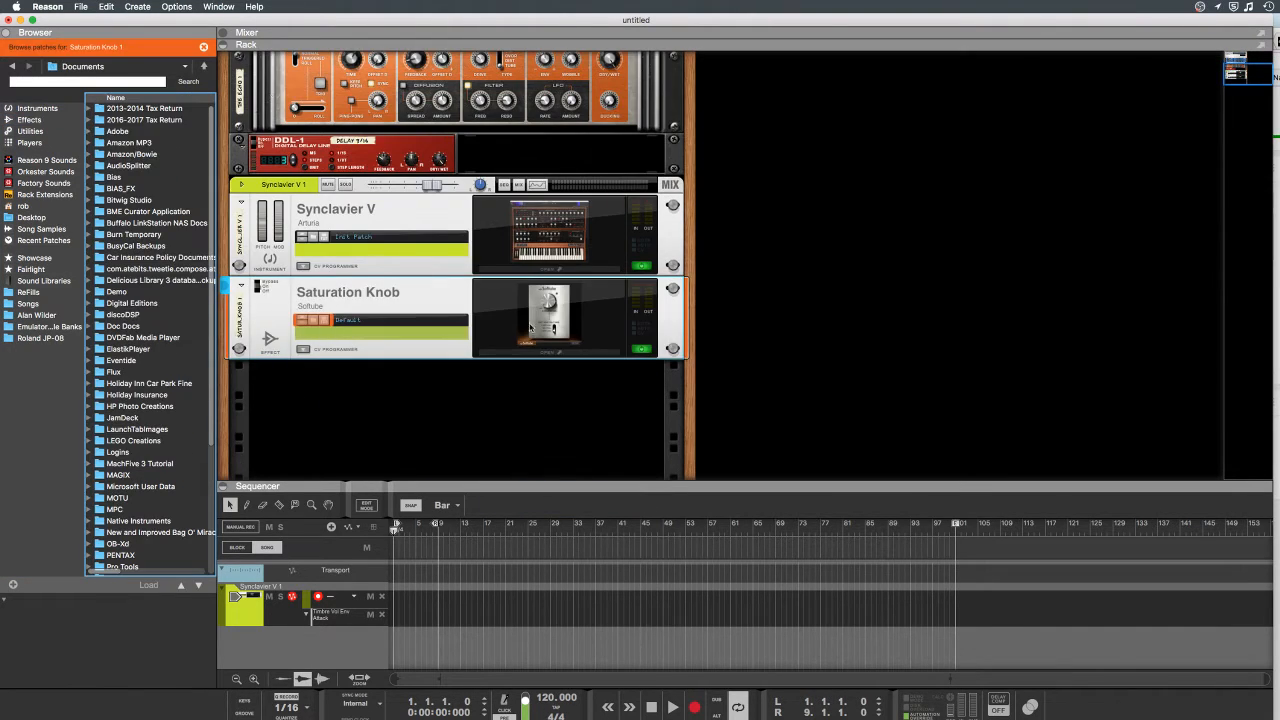
pyautogui.click(540, 352)
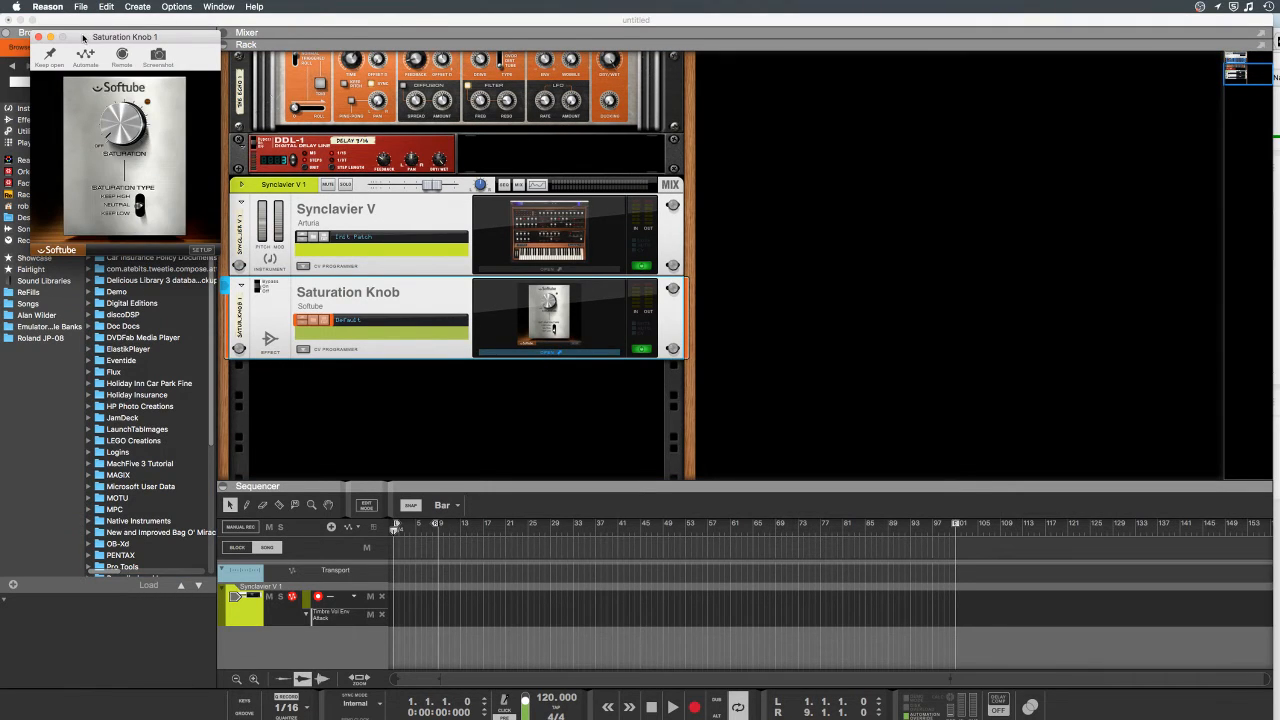
pyautogui.moveTo(83, 38); pyautogui.dragTo(811, 180)
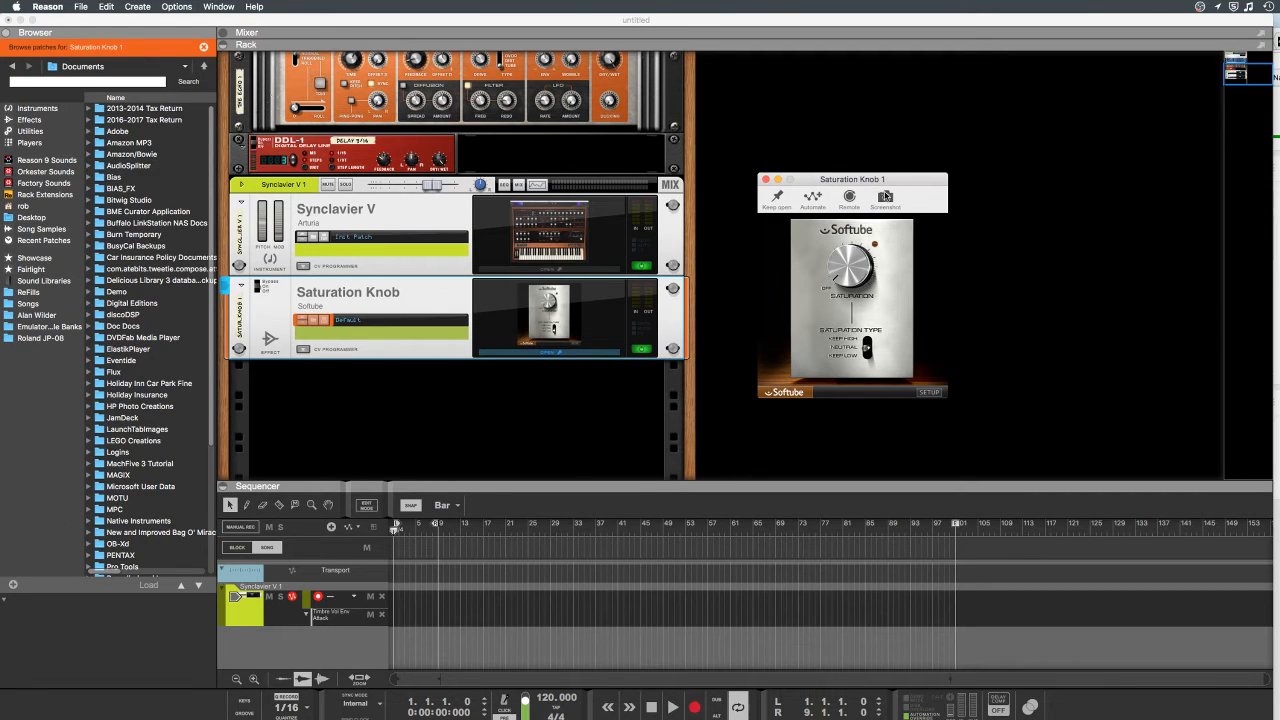
pyautogui.click(886, 198)
pyautogui.click(494, 322)
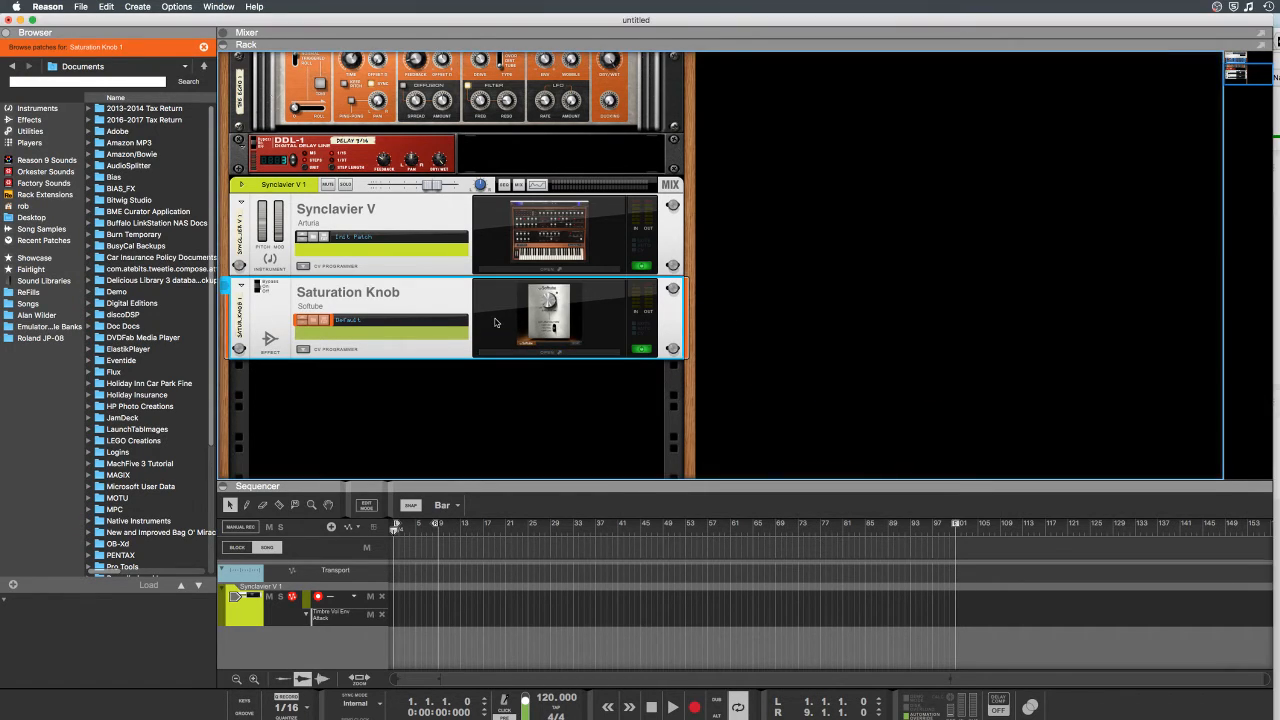
# Step: Examine the third-party effects in the browser down to the Waves plug-ins and back up to the Softube group
pyautogui.click(29, 119)
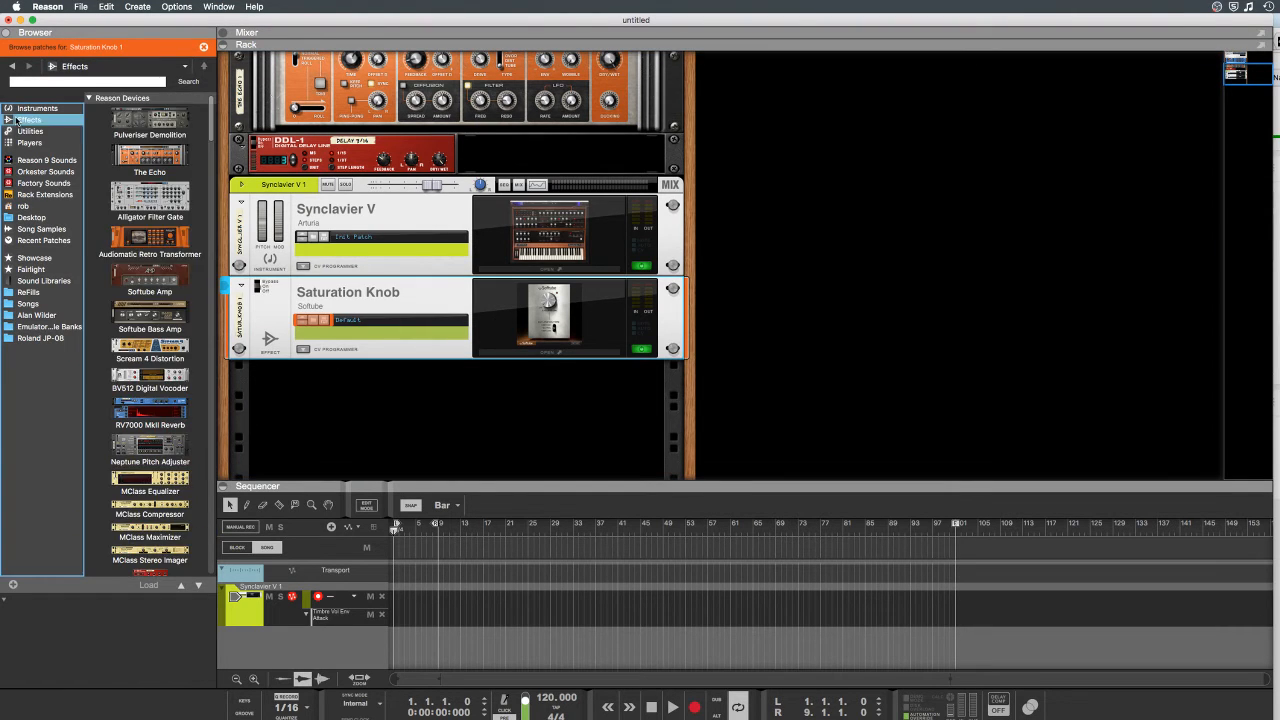
pyautogui.scroll(-15, 120, 258)
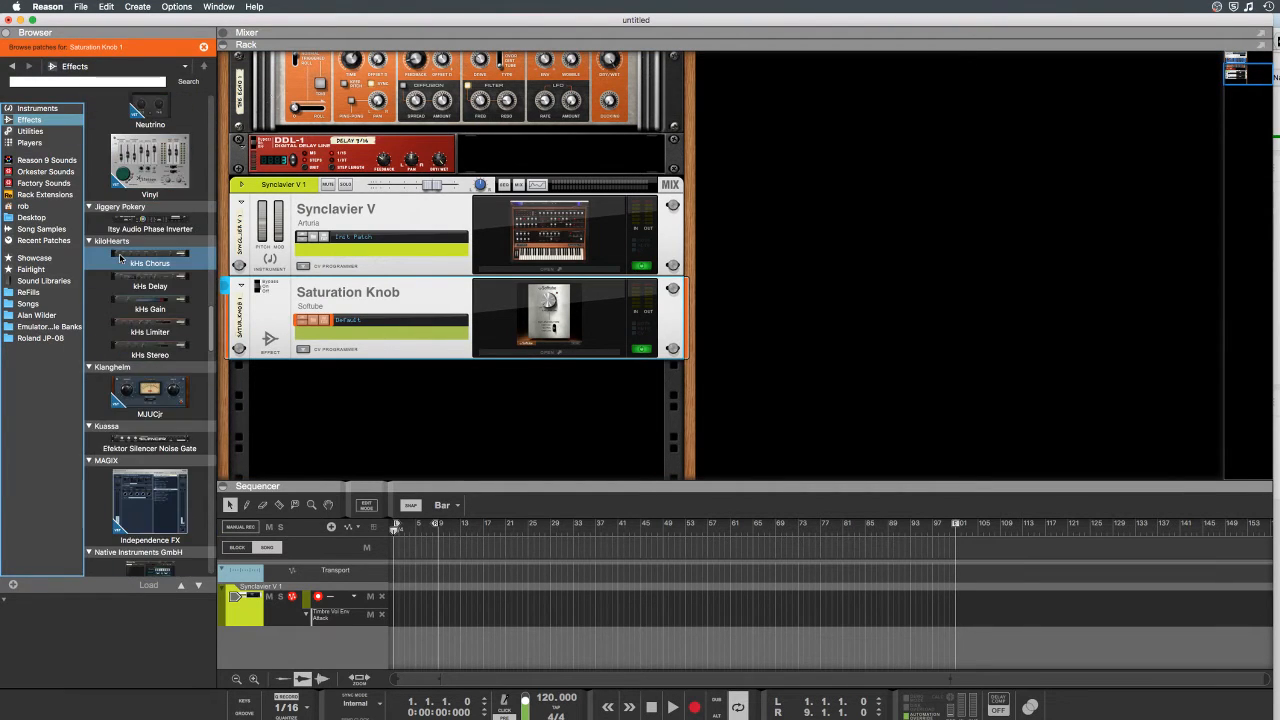
pyautogui.scroll(-15, 120, 258)
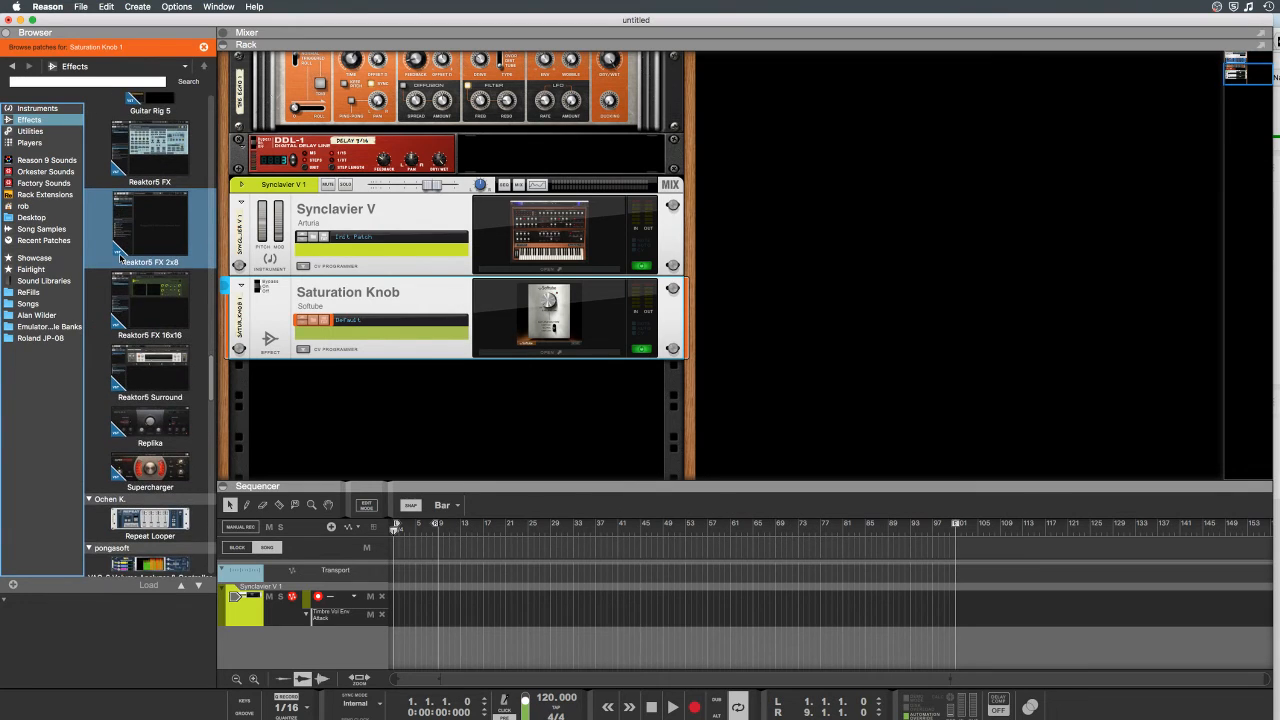
pyautogui.scroll(-15, 120, 258)
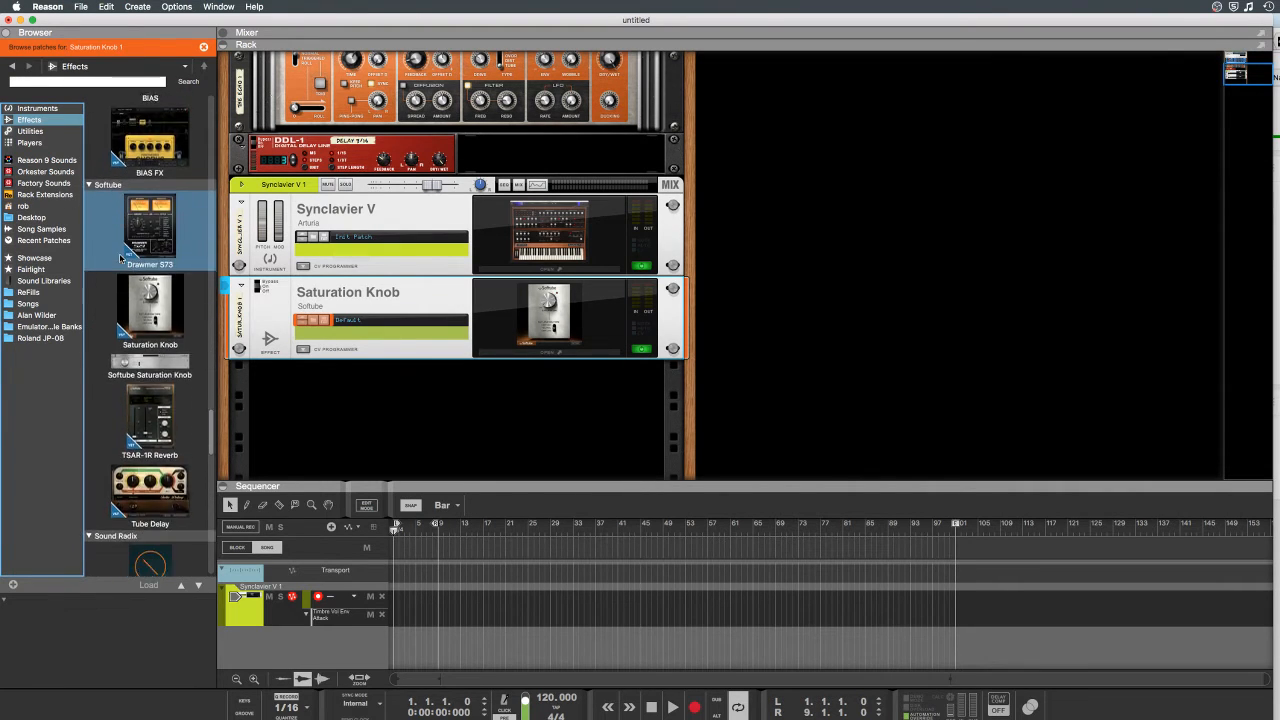
pyautogui.scroll(-5, 120, 258)
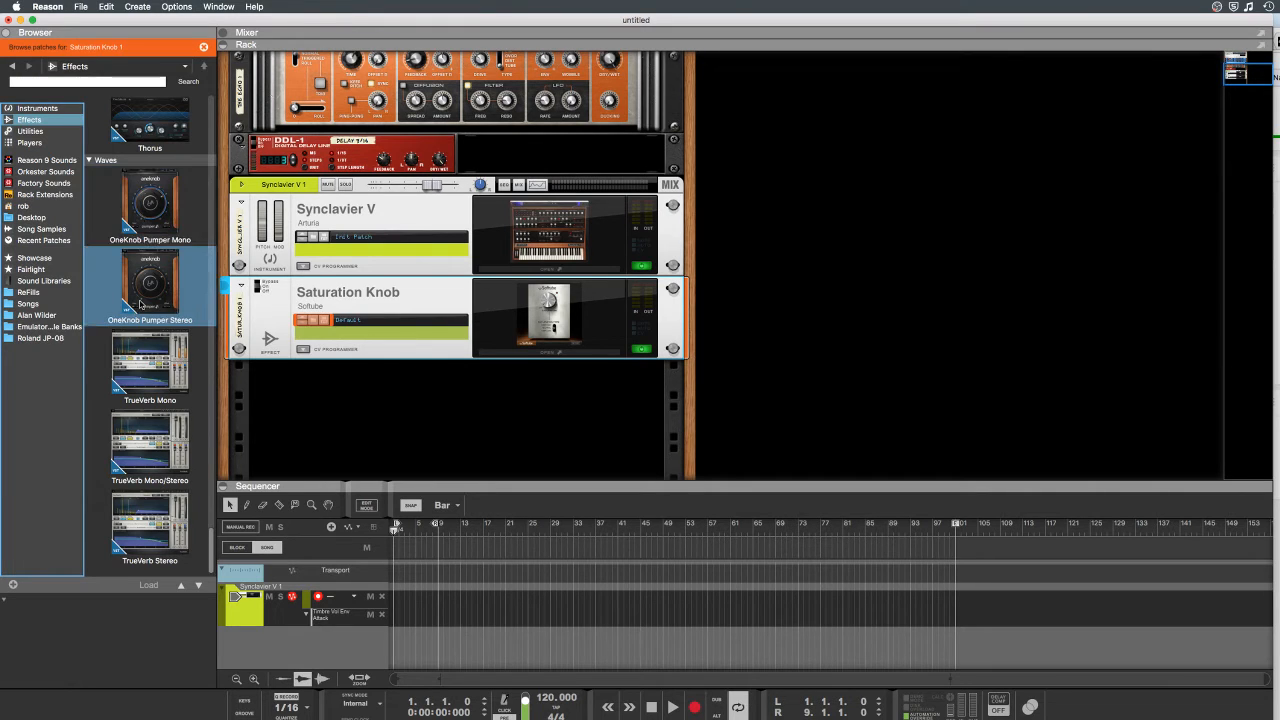
pyautogui.scroll(5, 141, 304)
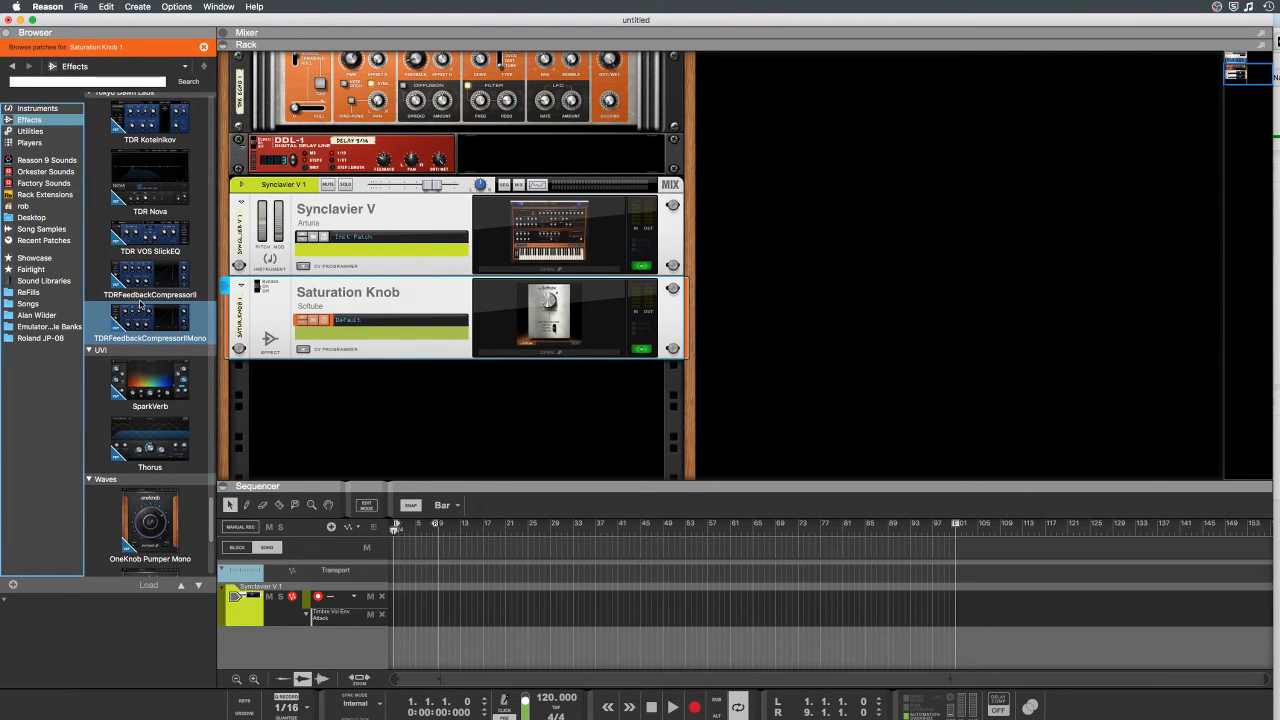
pyautogui.scroll(3, 141, 304)
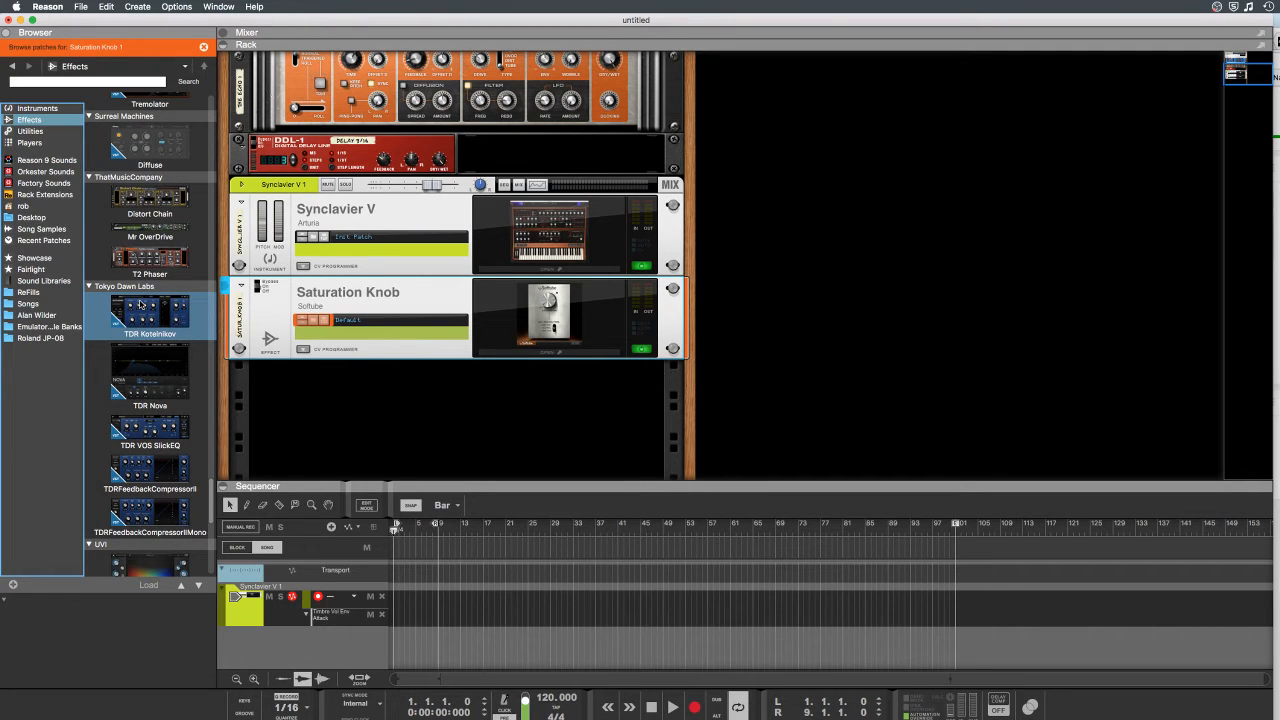
pyautogui.scroll(4, 141, 304)
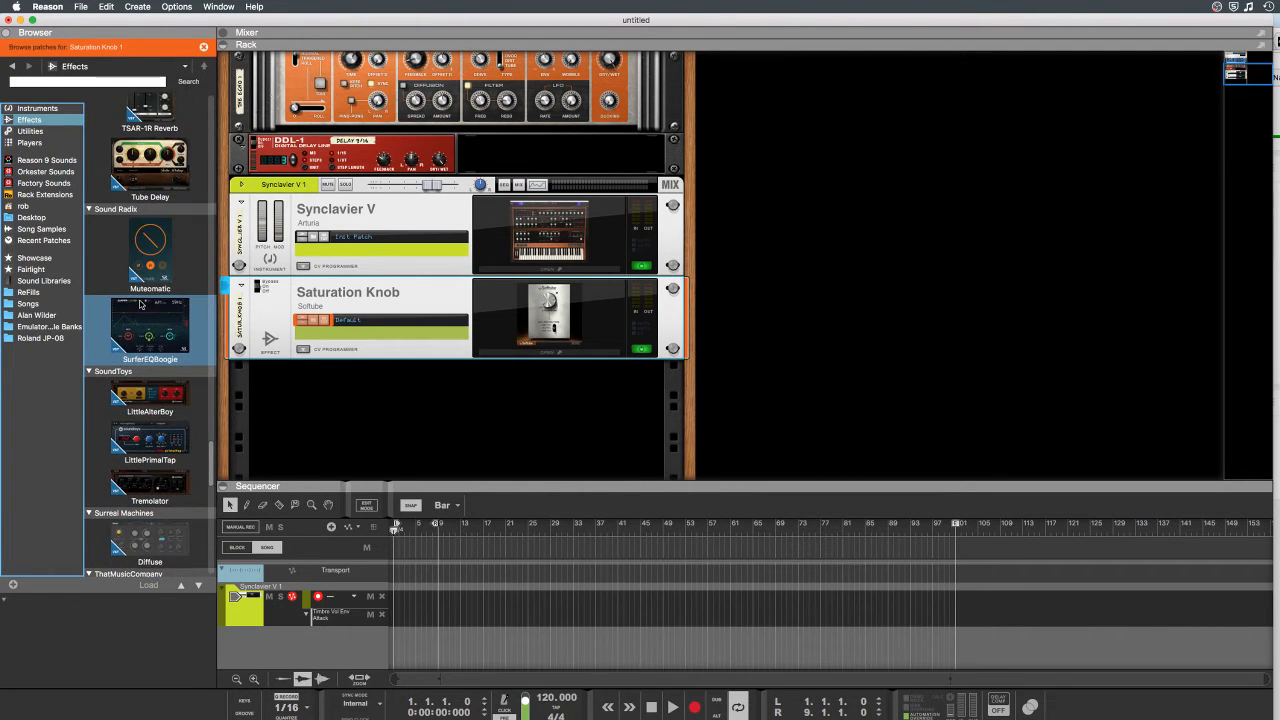
pyautogui.scroll(4, 141, 304)
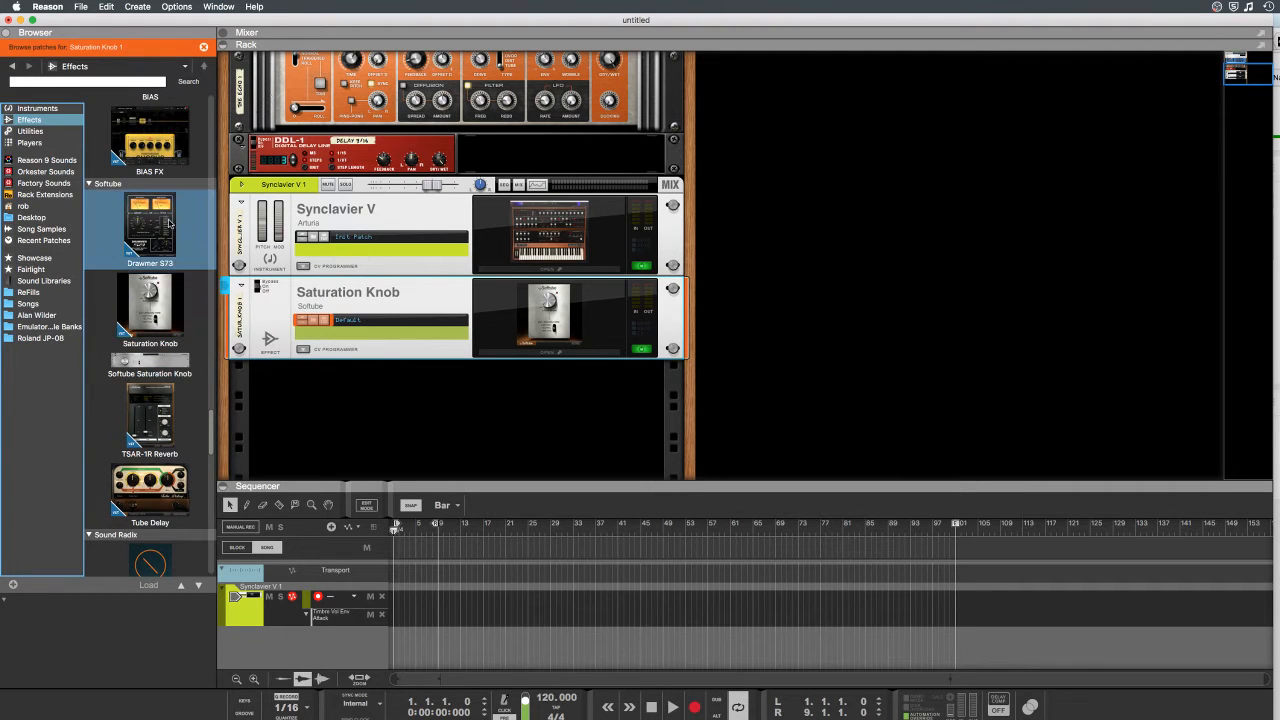
# Step: Finish looking through the third-party effects, return the browser to instruments, and delete the Saturation Knob from the rack
pyautogui.scroll(5, 180, 360)
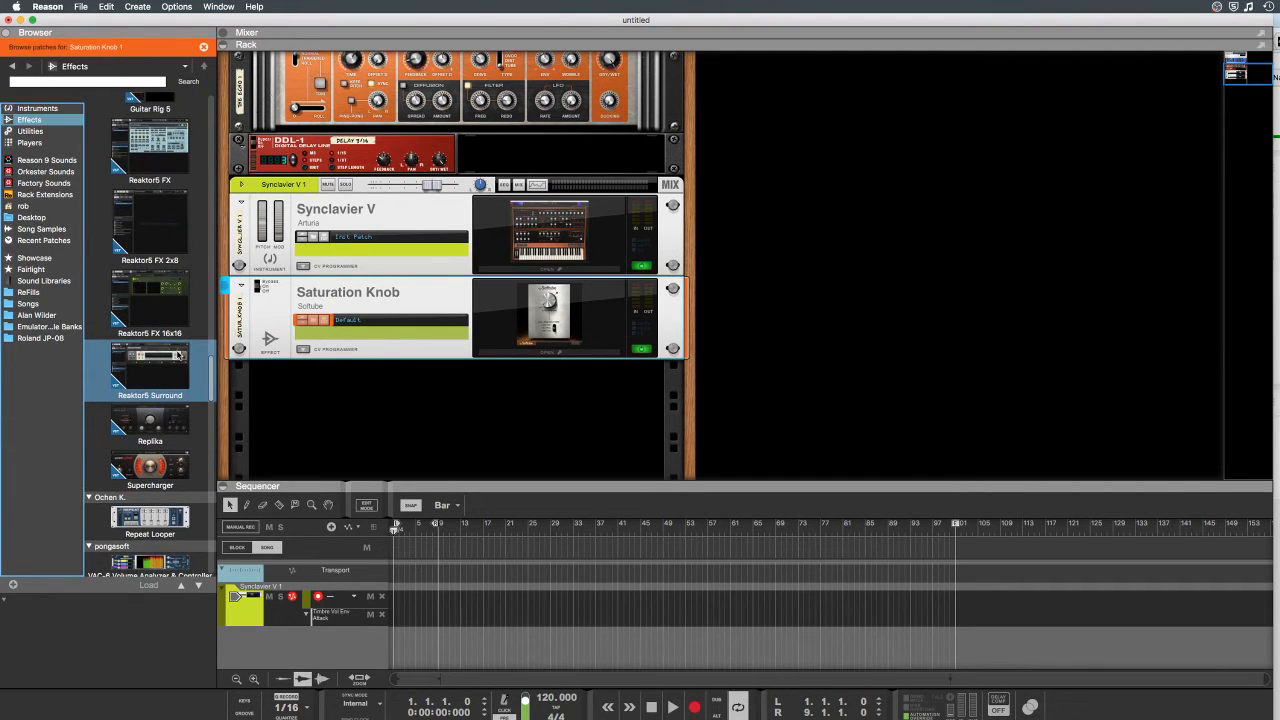
pyautogui.scroll(8, 180, 355)
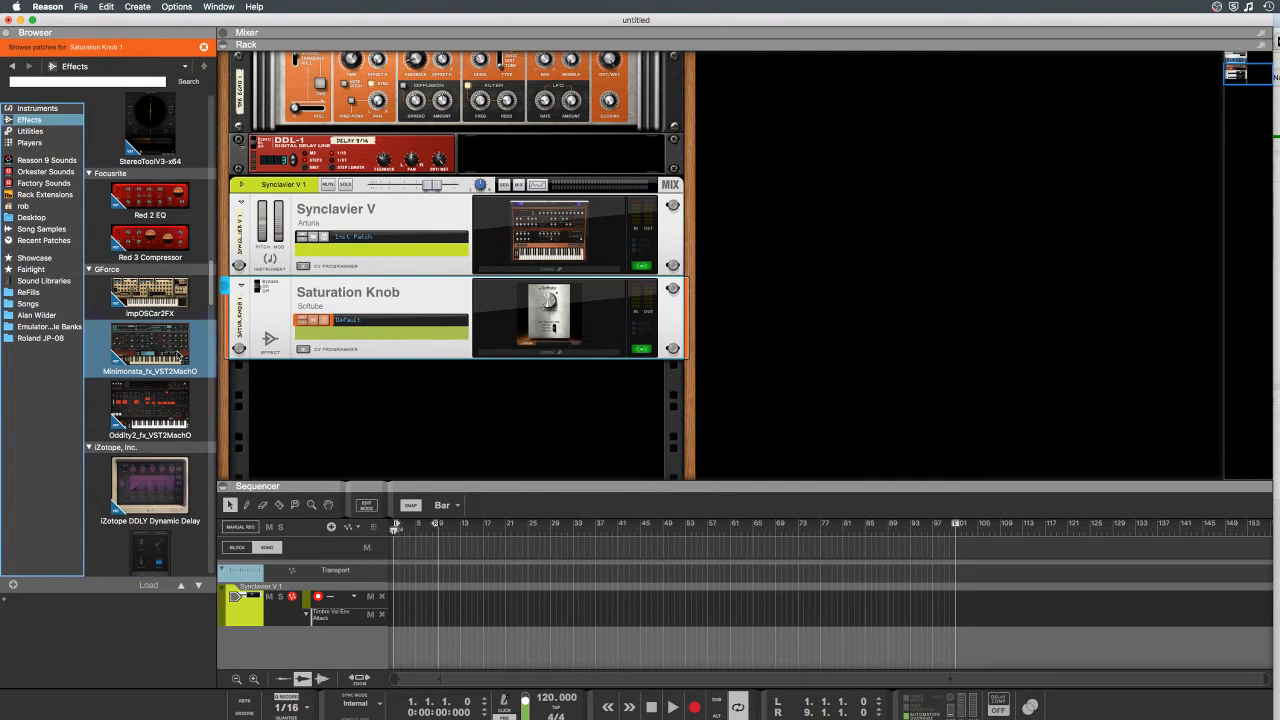
pyautogui.click(38, 107)
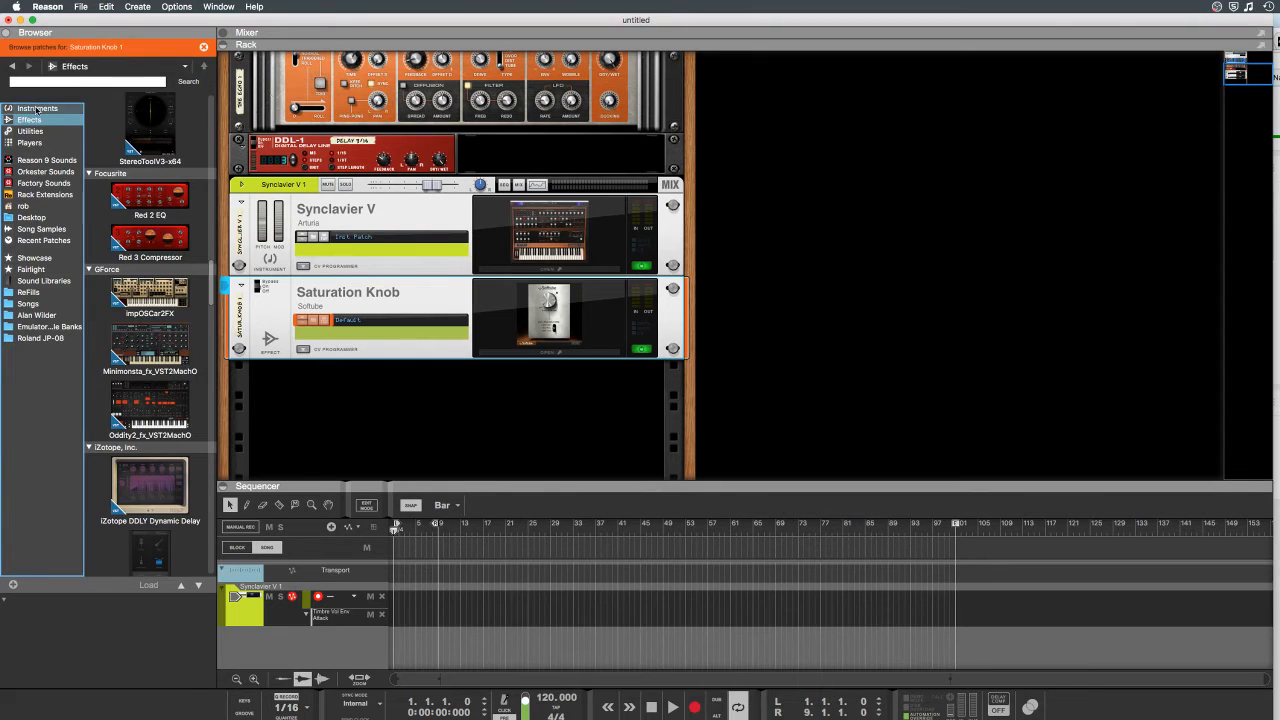
pyautogui.click(261, 321)
pyautogui.press('BackSpace')
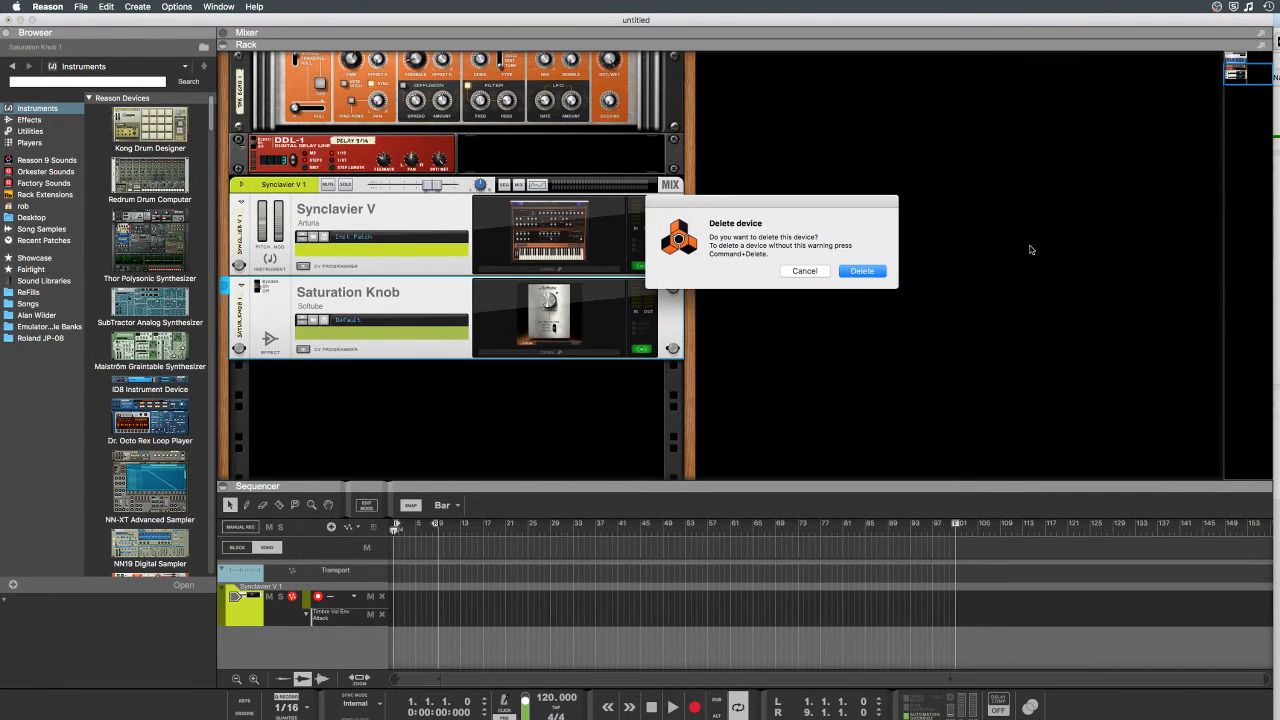
pyautogui.click(870, 275)
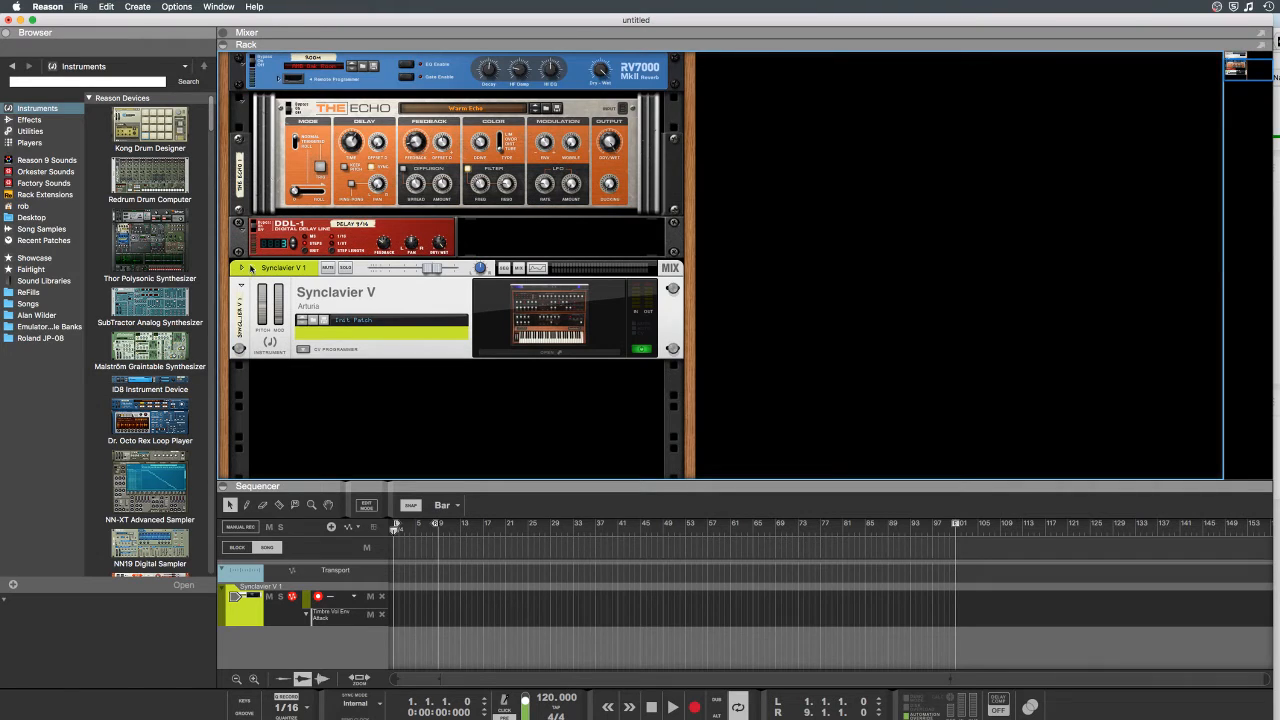
# Step: Load the Classic Oct Solo preset in the Synclavier V's plug-in window and return to the rack
pyautogui.click(425, 310)
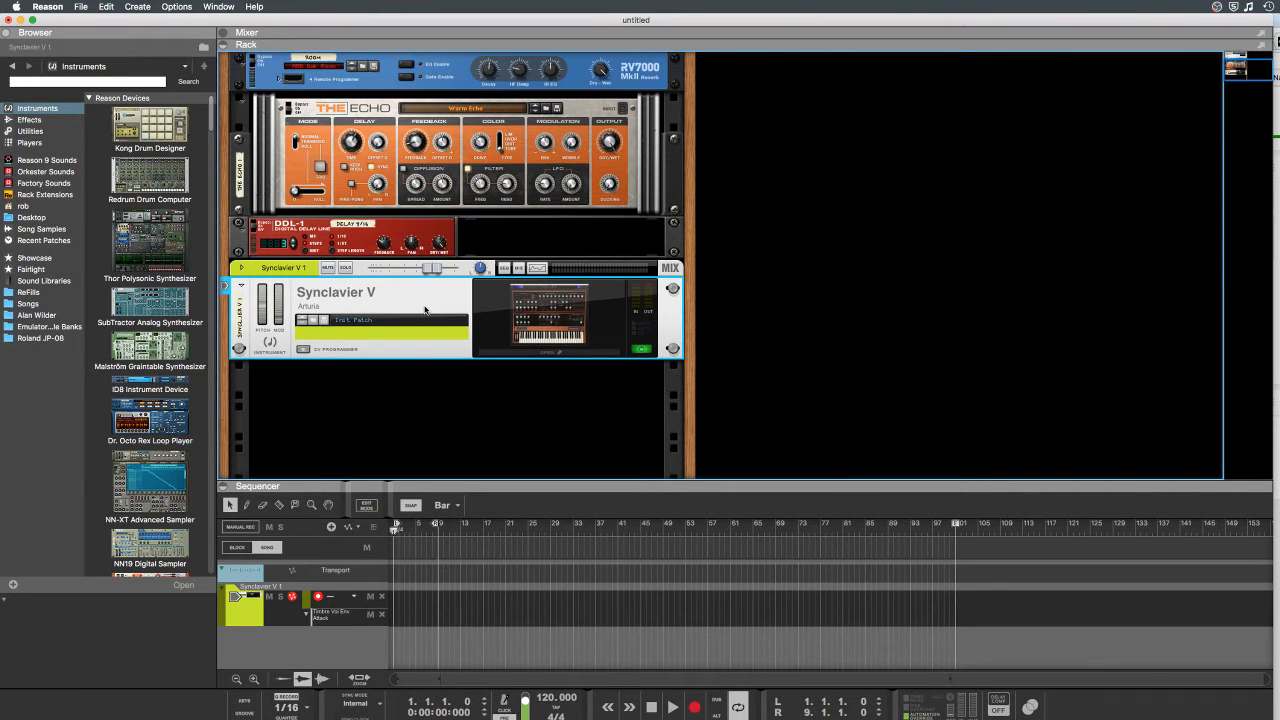
pyautogui.click(573, 355)
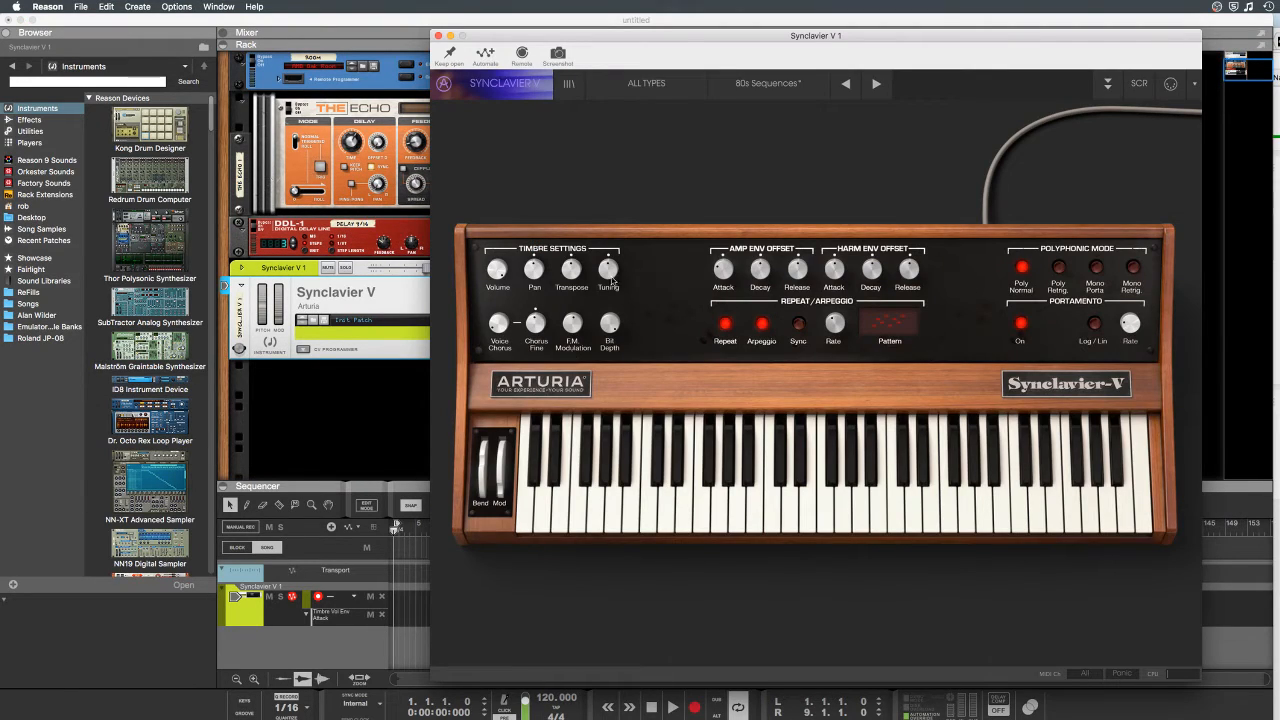
pyautogui.click(742, 88)
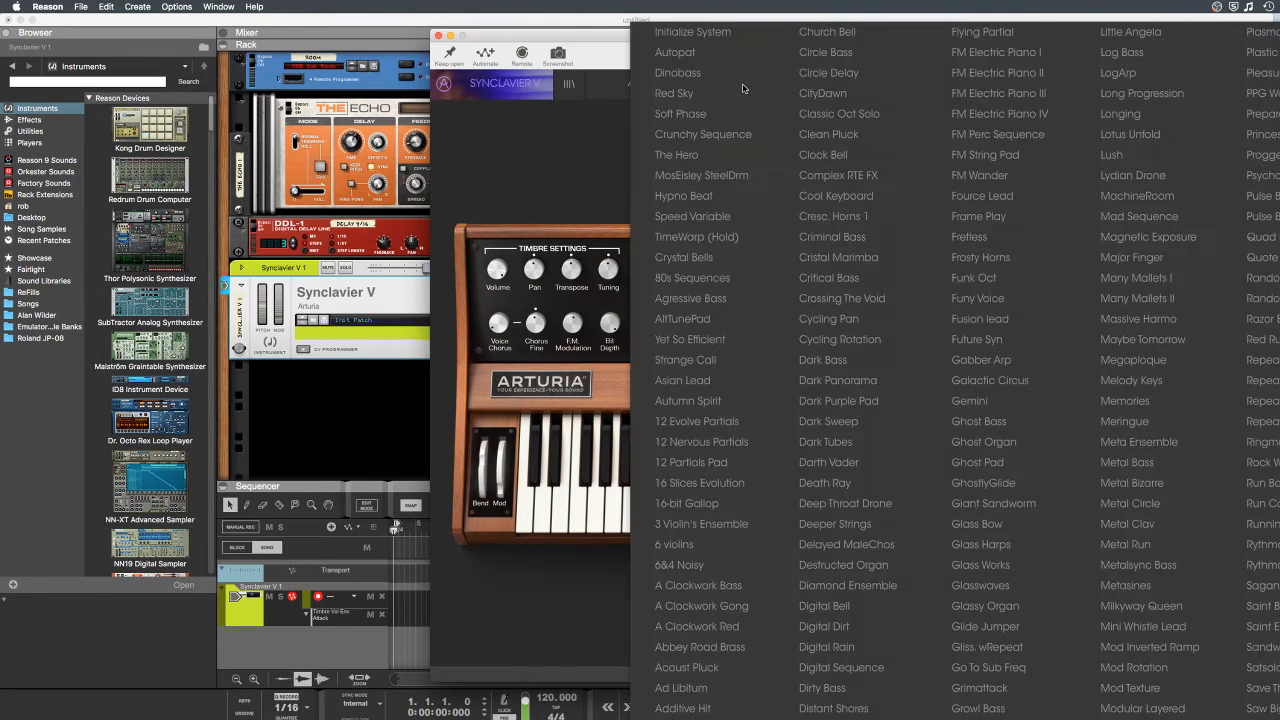
pyautogui.click(815, 118)
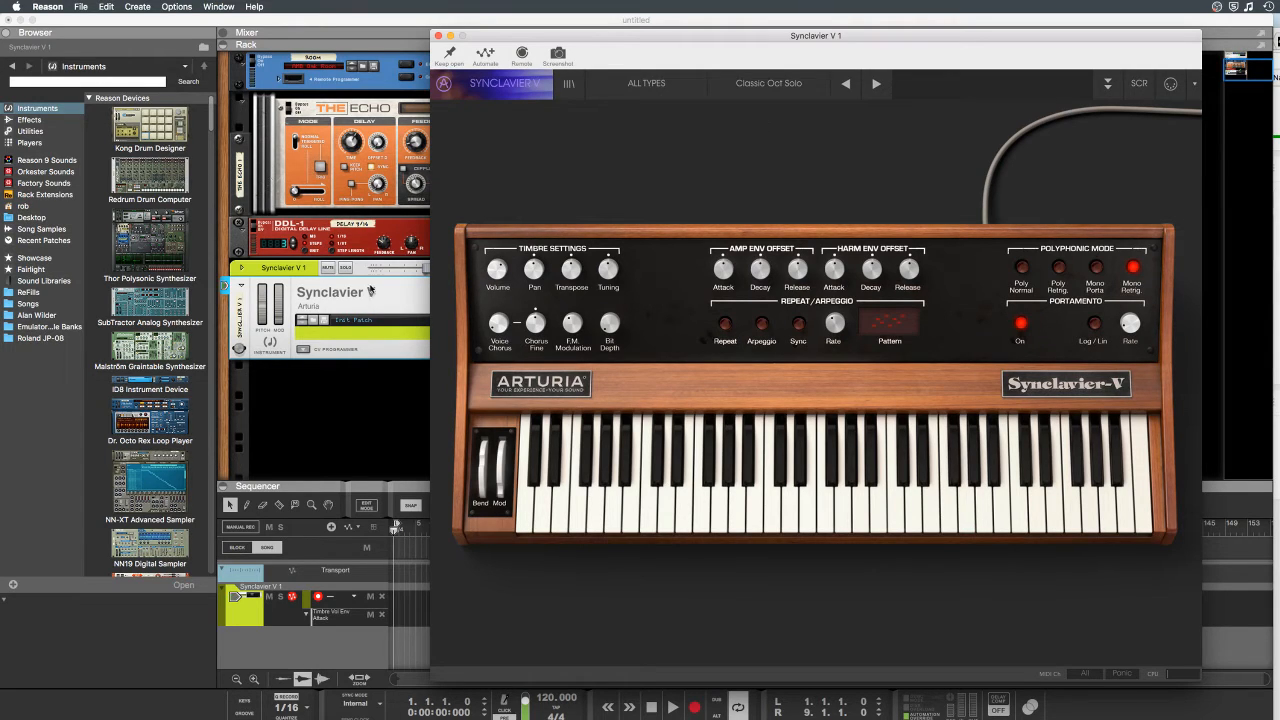
pyautogui.click(322, 393)
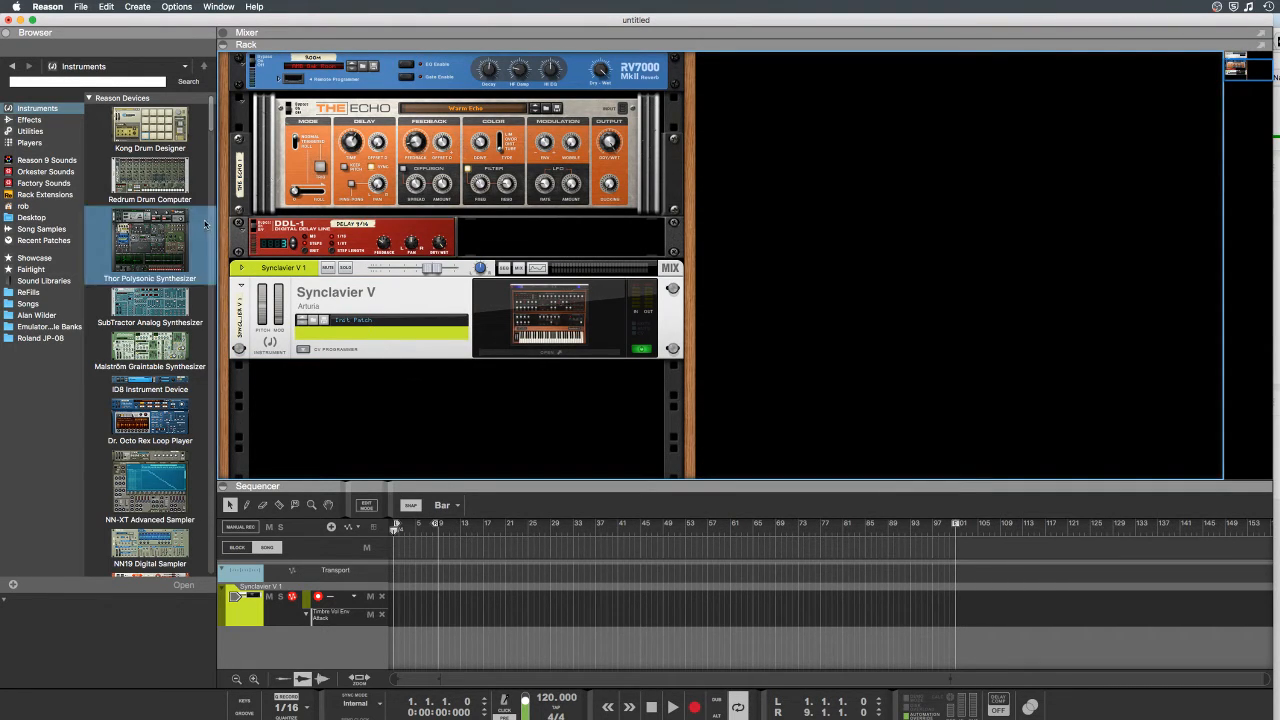
# Step: Add a Pulsar Dual LFO from the browser's utilities below the Synclavier V in the rack
pyautogui.scroll(-5, 205, 224)
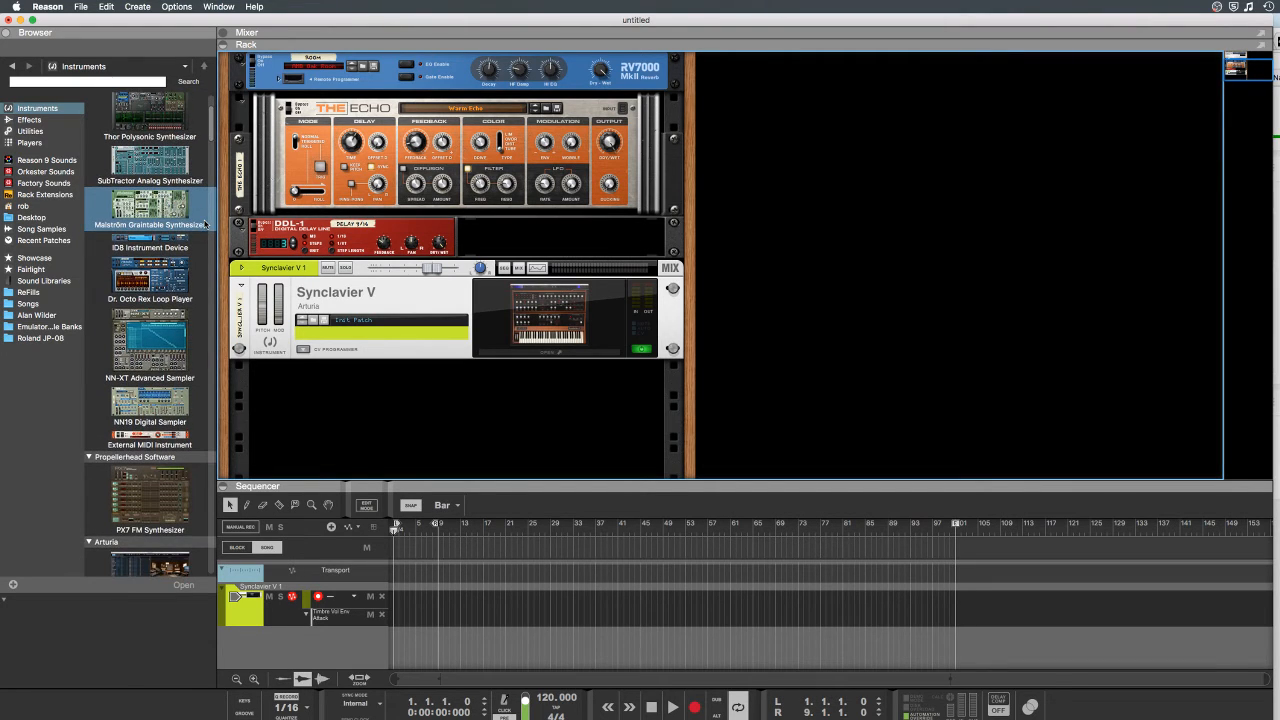
pyautogui.scroll(5, 205, 224)
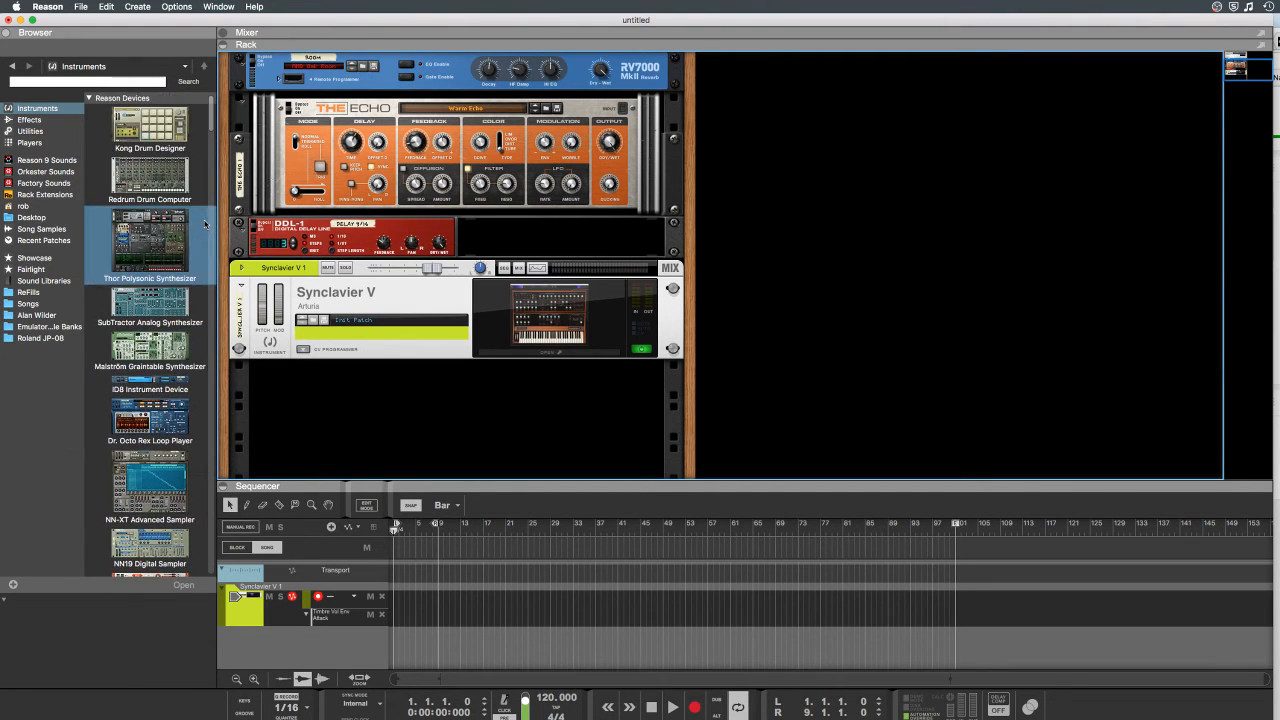
pyautogui.click(28, 130)
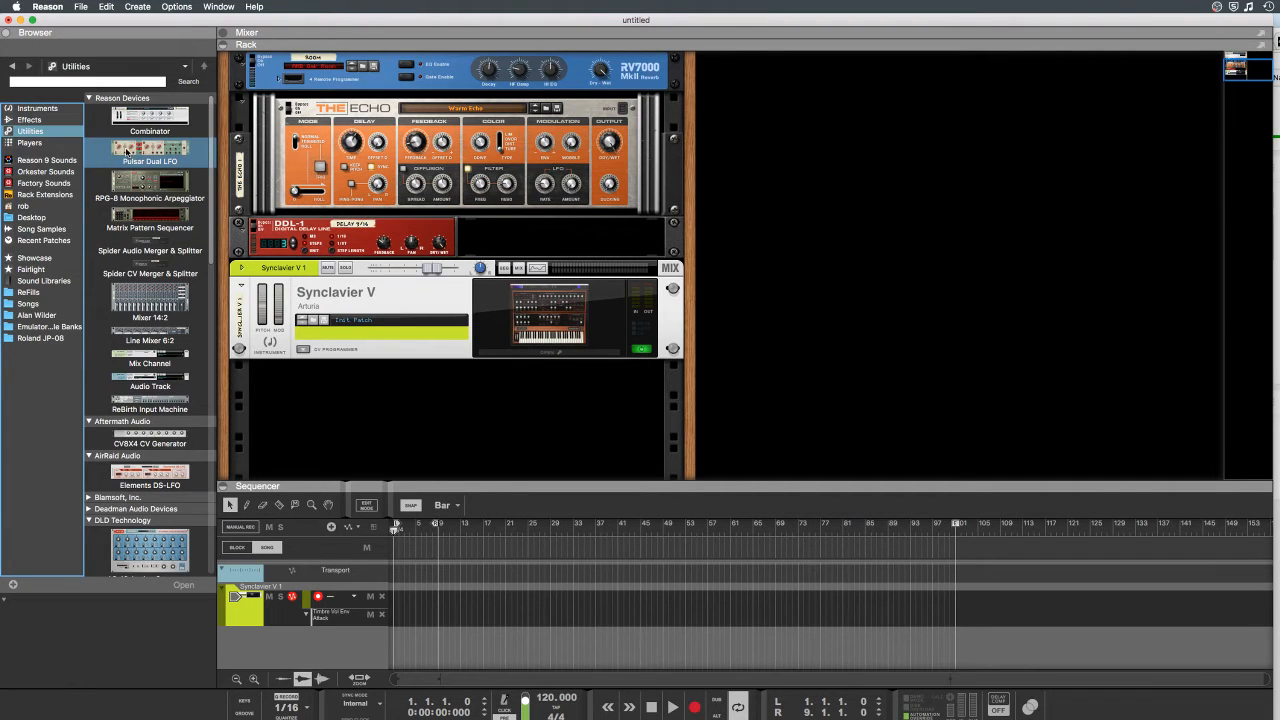
pyautogui.moveTo(127, 152); pyautogui.dragTo(490, 330)
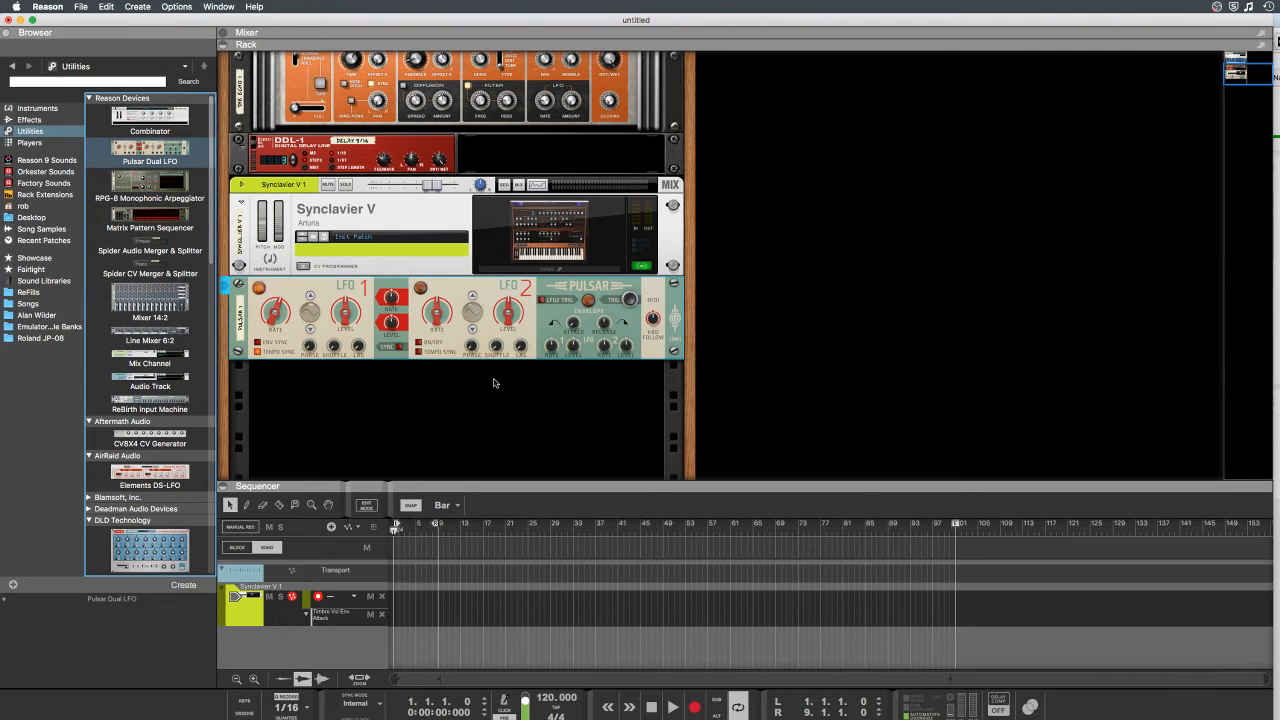
# Step: Expand the Synclavier V's CV programmer and cable Pulsar's LFO1 CV output 1 to its modulation CV input 1
pyautogui.click(302, 265)
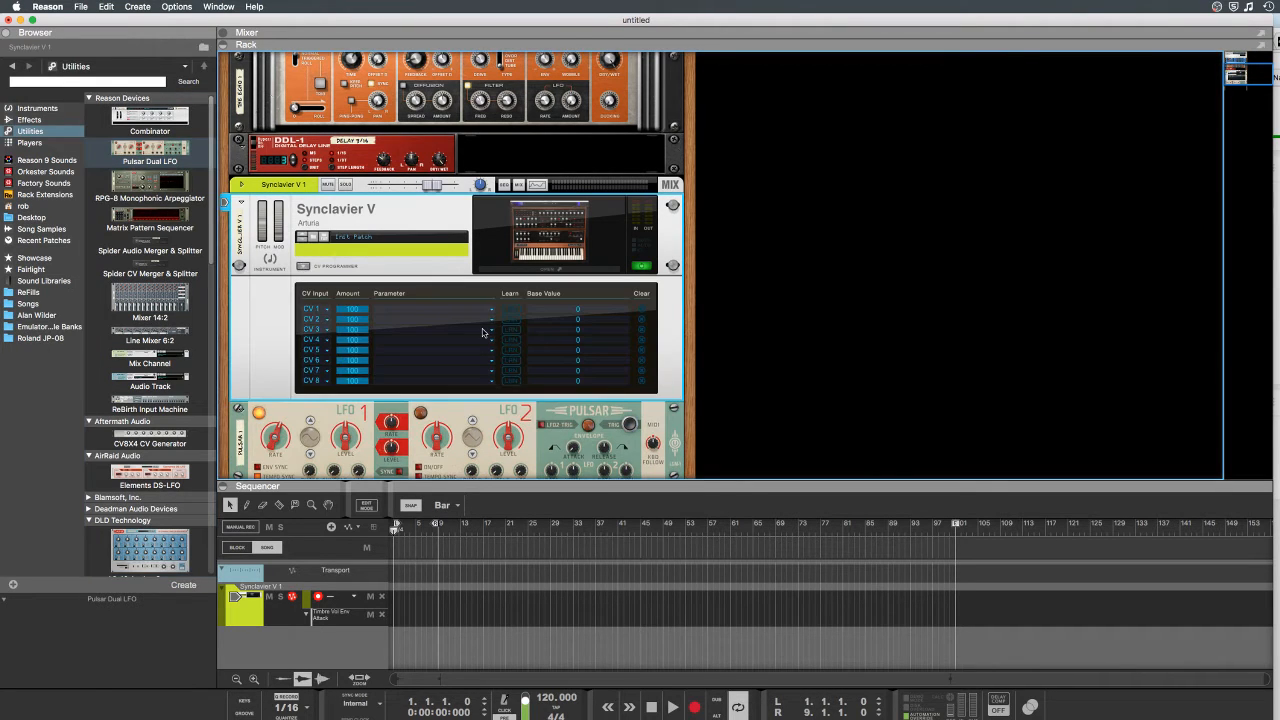
pyautogui.scroll(-2, 482, 332)
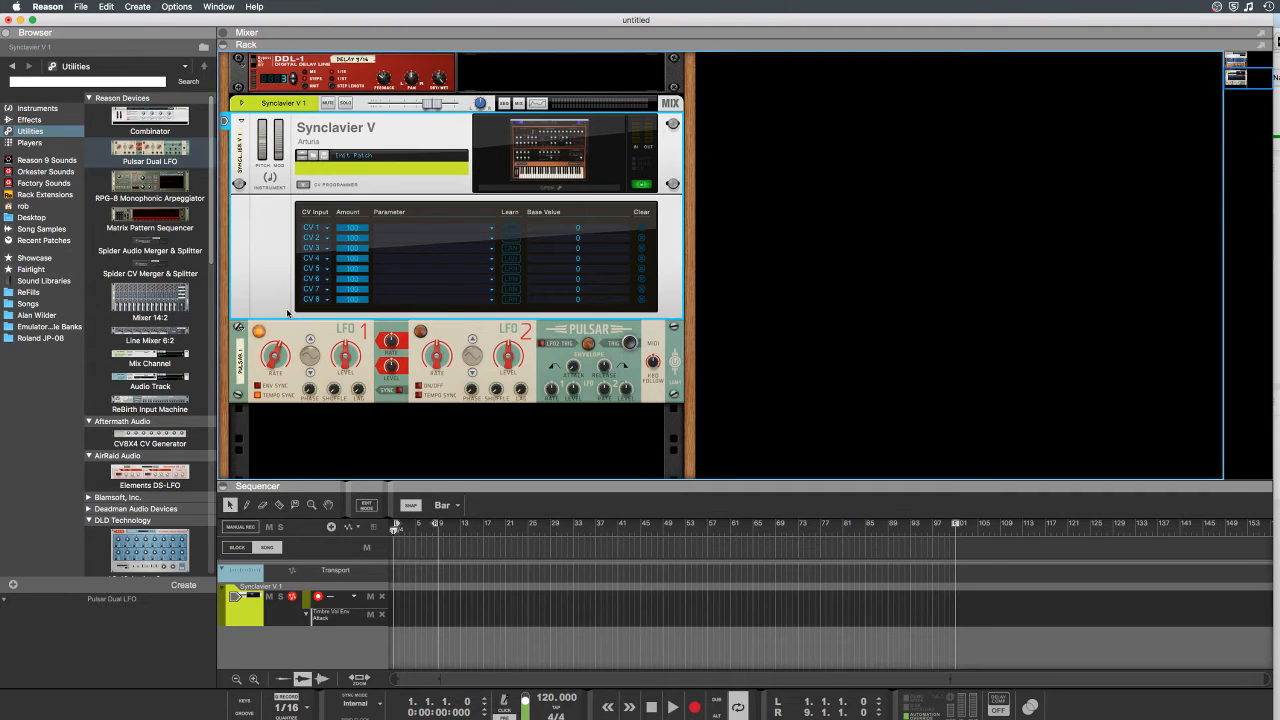
pyautogui.press('Tab')
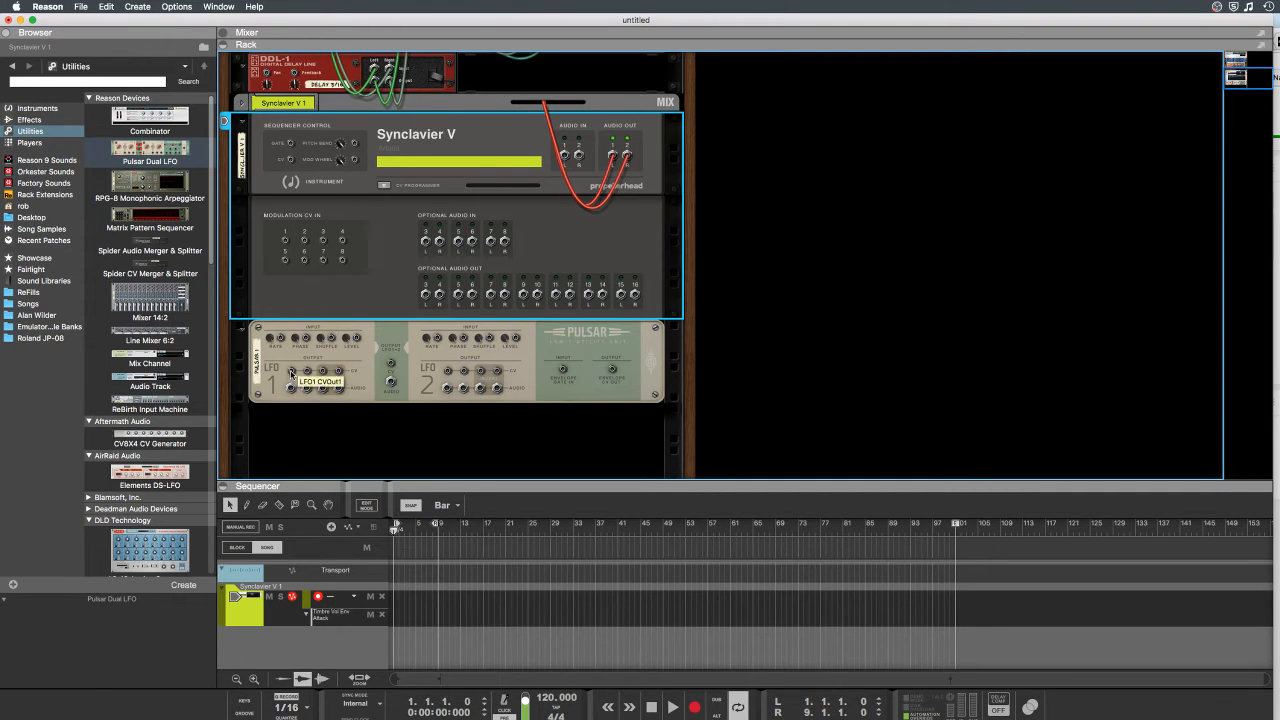
pyautogui.moveTo(291, 372); pyautogui.dragTo(286, 243)
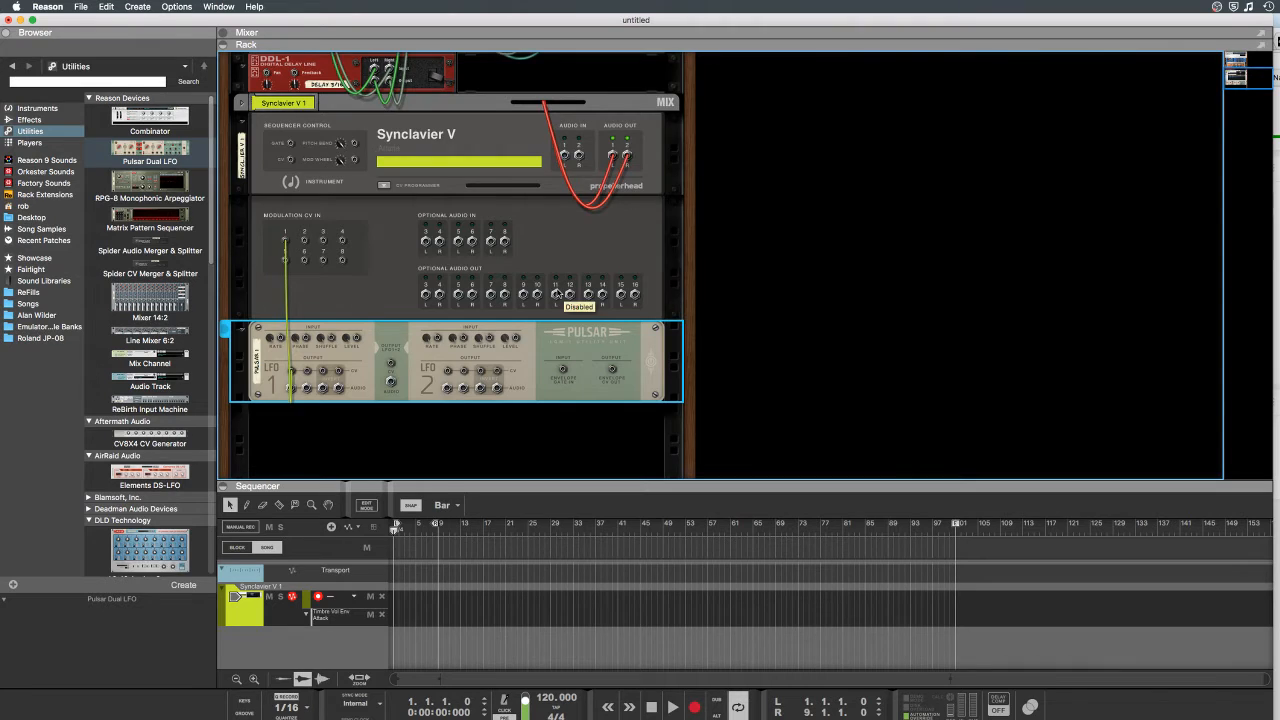
pyautogui.press('Tab')
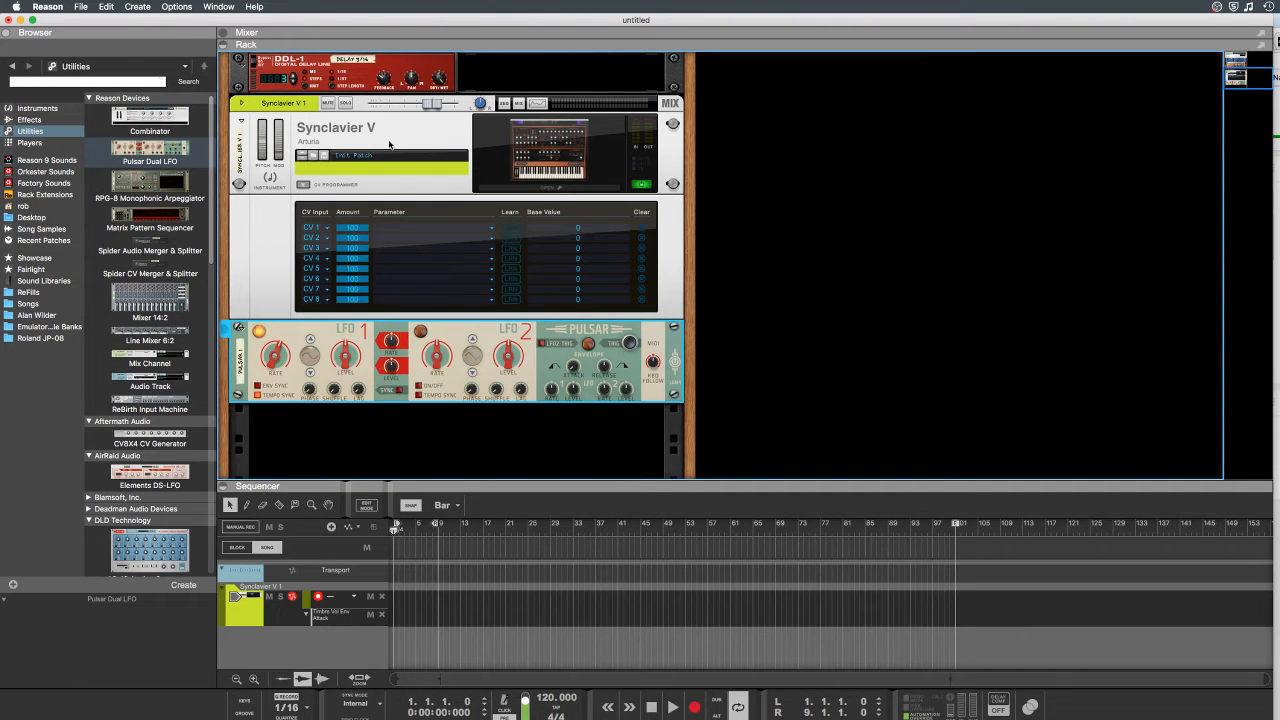
# Step: Try the Synclavier V's Voice Chorus and Harm Env Offset Decay knobs, and view its partial settings panel before closing the window
pyautogui.click(548, 188)
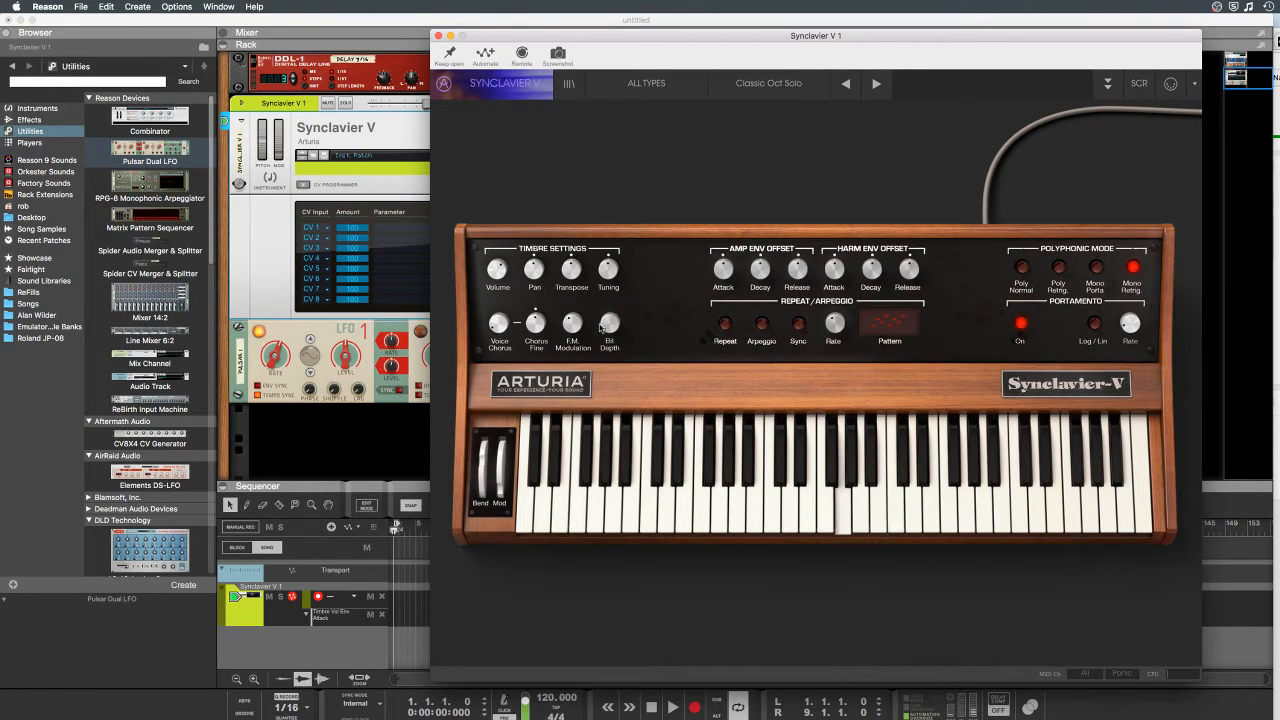
pyautogui.moveTo(498, 325); pyautogui.dragTo(491, 248)
pyautogui.moveTo(567, 393); pyautogui.dragTo(572, 207)
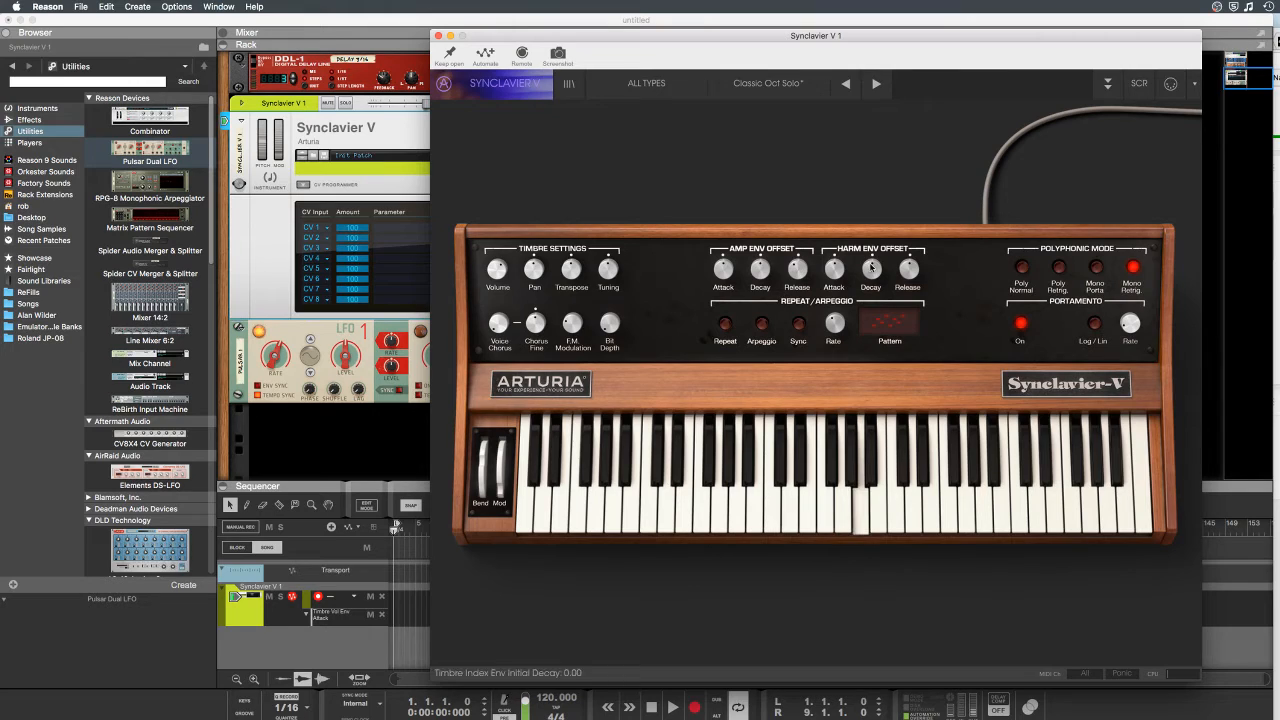
pyautogui.moveTo(871, 270); pyautogui.dragTo(866, 292)
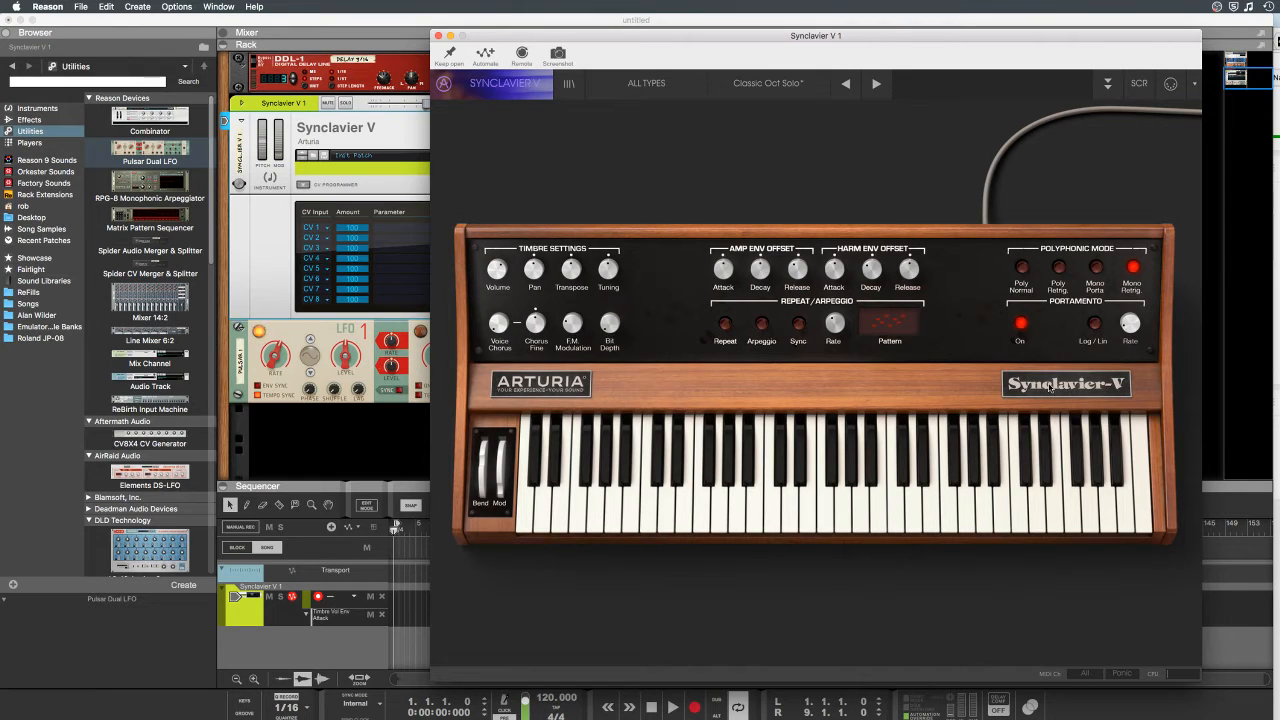
pyautogui.click(1109, 87)
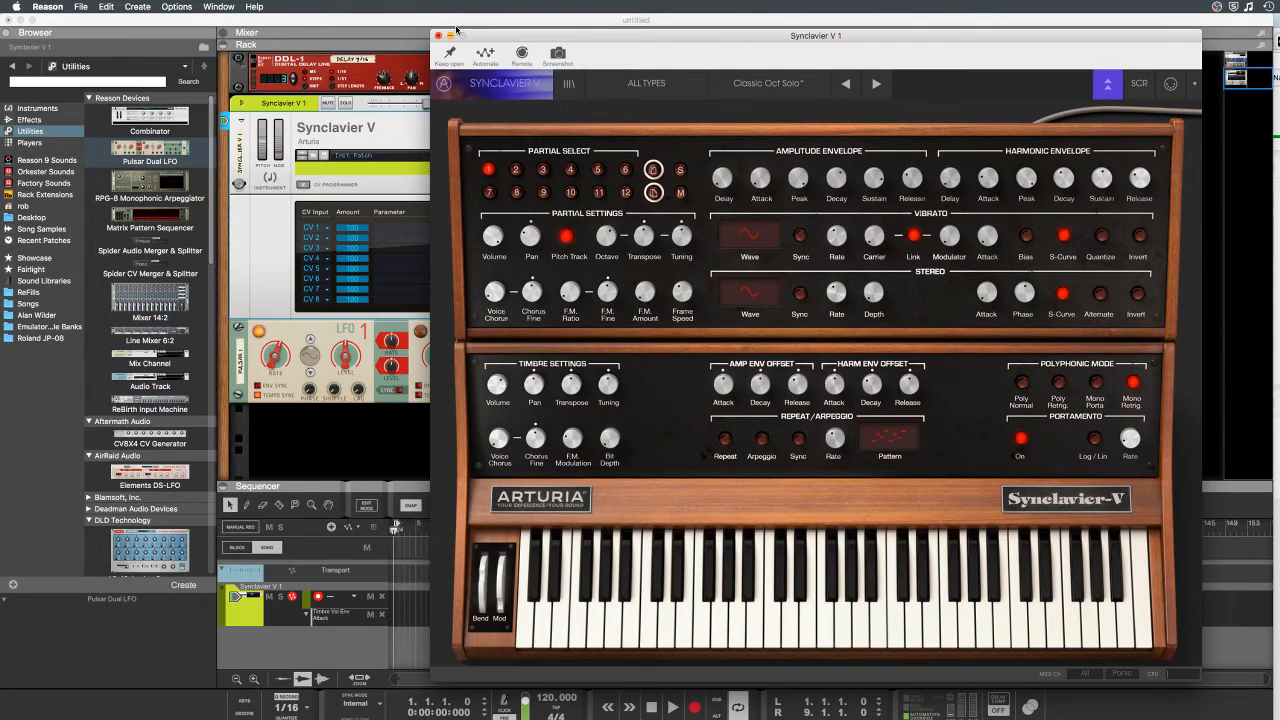
pyautogui.click(438, 36)
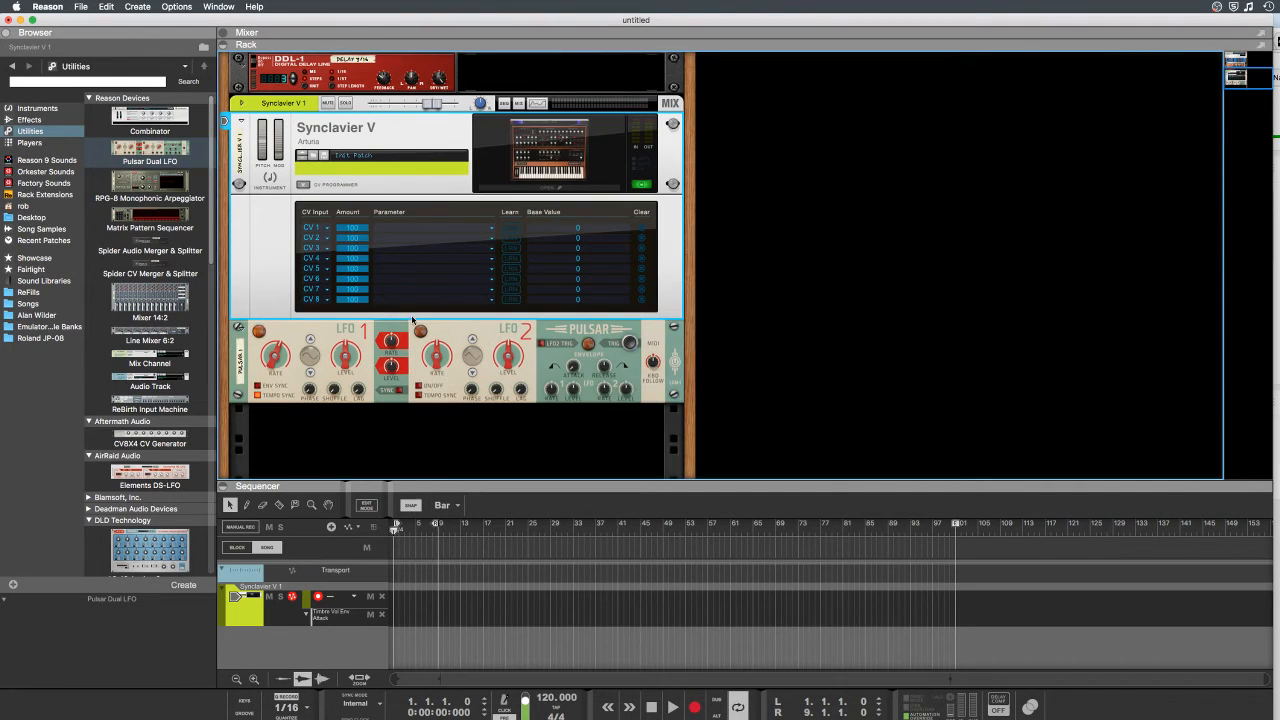
pyautogui.scroll(3, 413, 318)
pyautogui.scroll(-3, 413, 318)
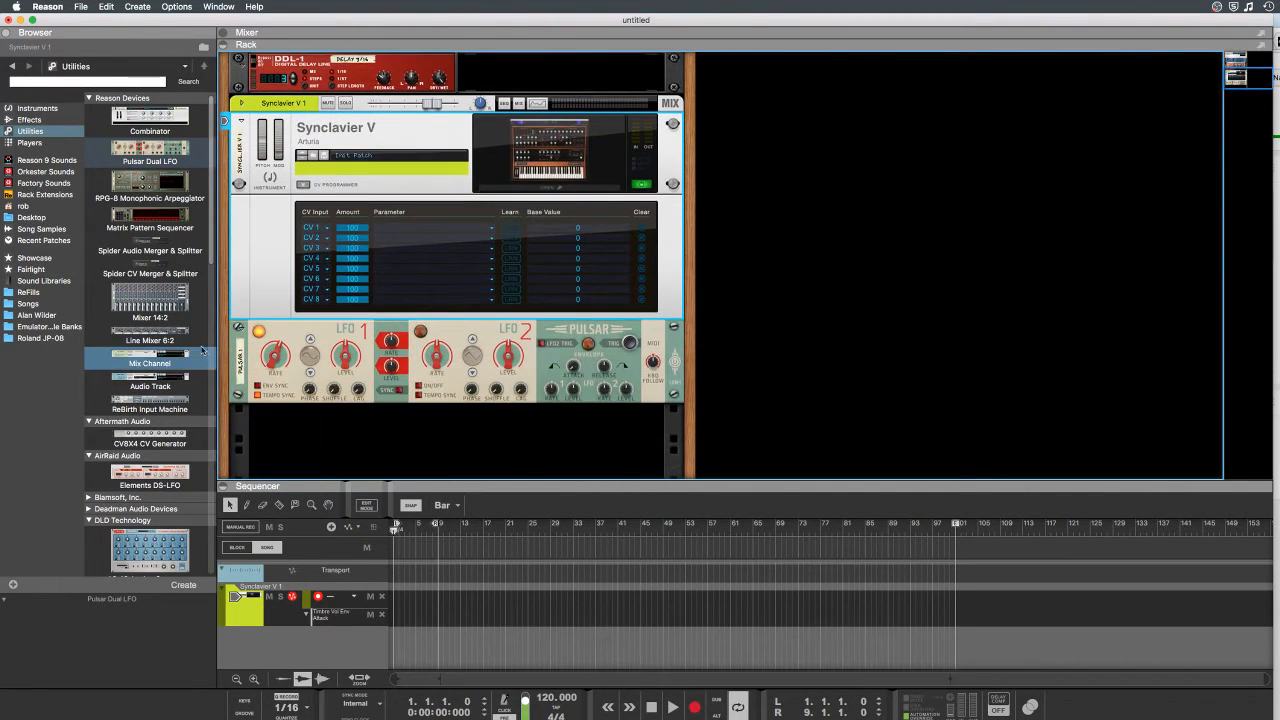
pyautogui.scroll(-5, 165, 295)
pyautogui.scroll(-15, 165, 295)
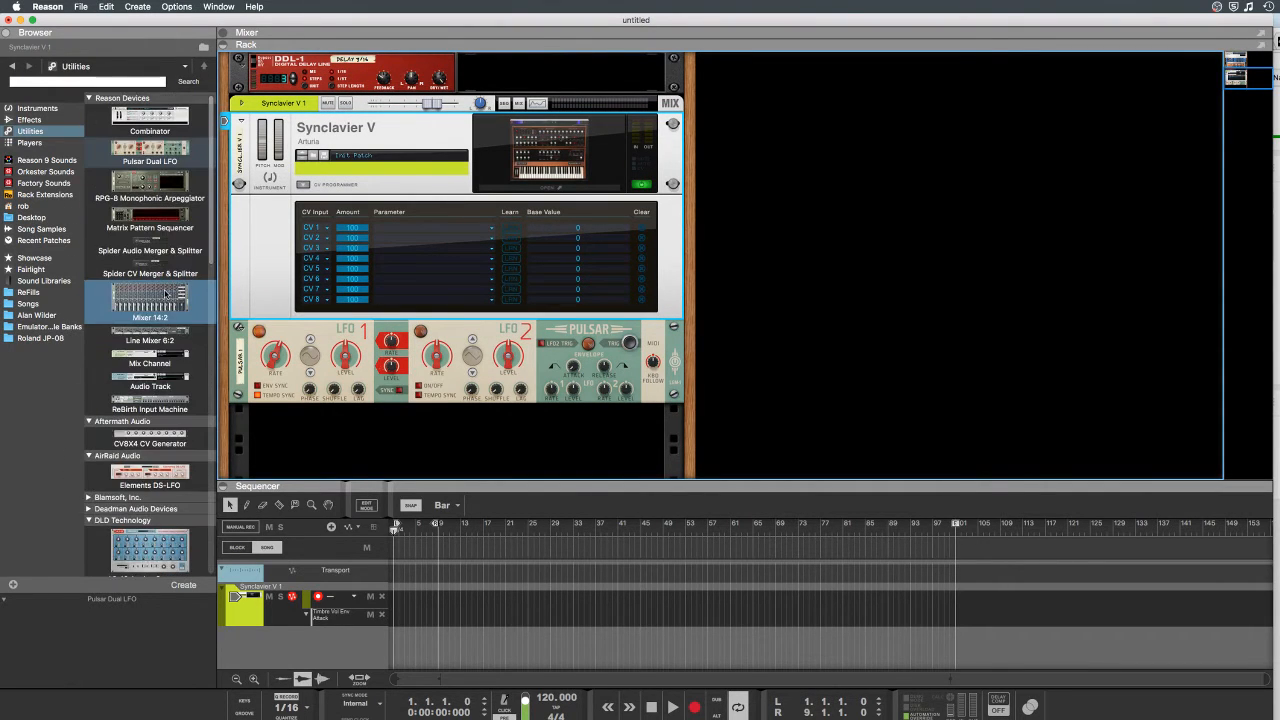
pyautogui.click(30, 108)
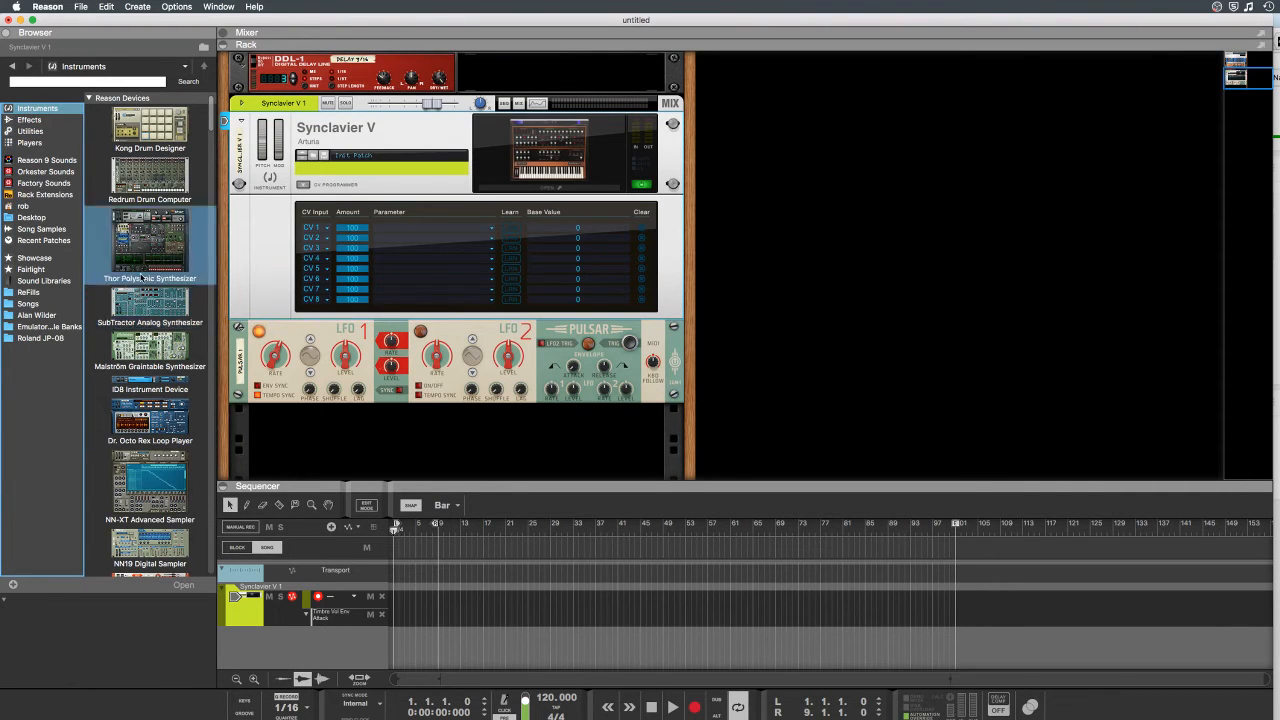
pyautogui.scroll(-5, 141, 279)
pyautogui.scroll(-10, 141, 279)
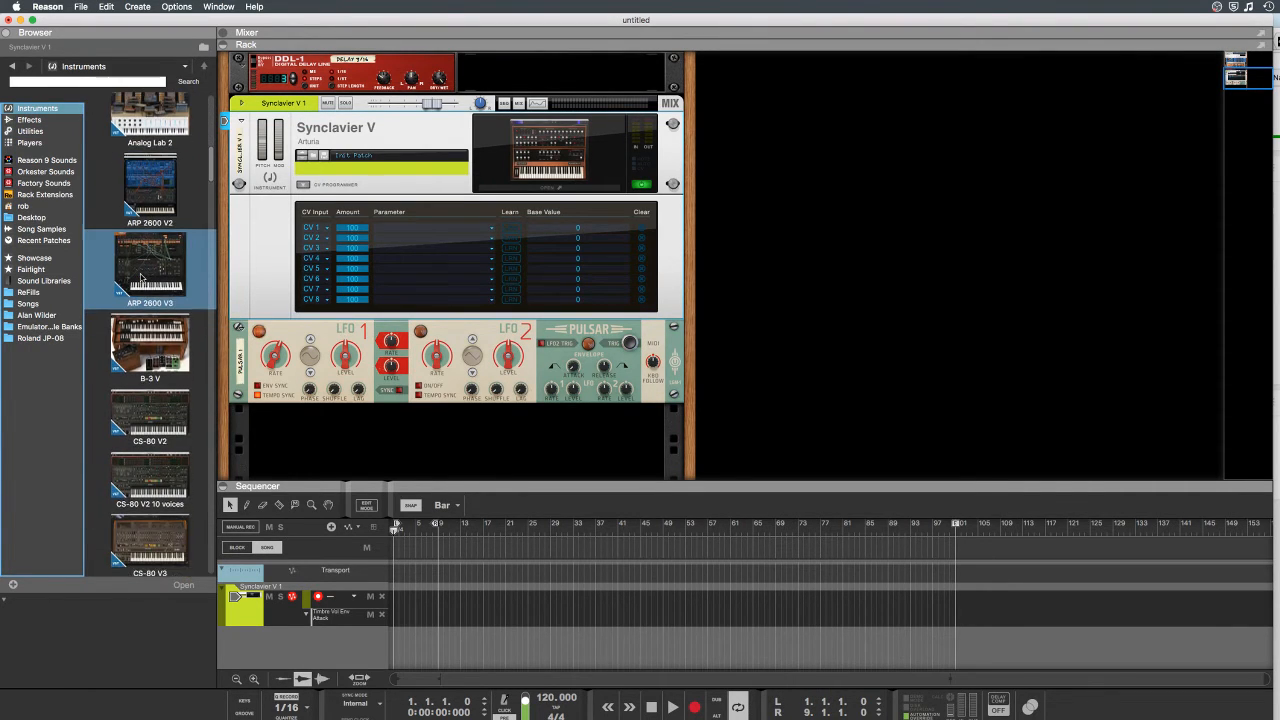
pyautogui.scroll(-8, 141, 279)
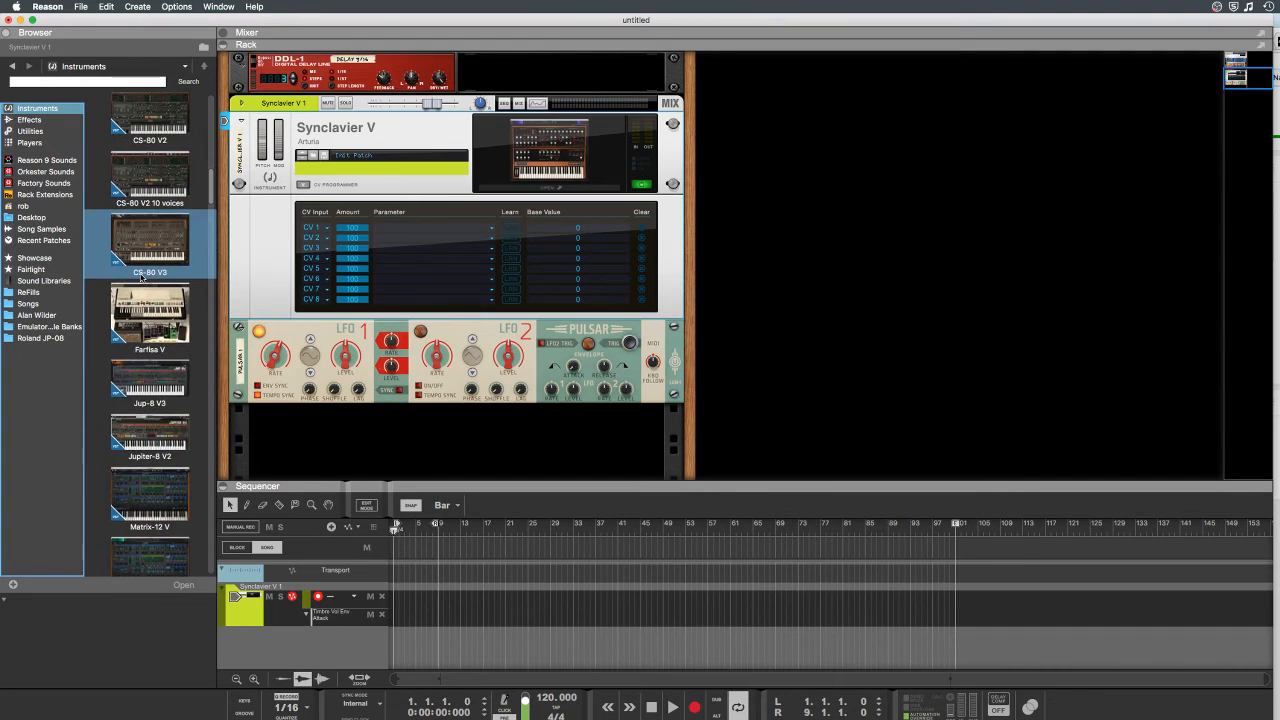
pyautogui.scroll(-3, 141, 279)
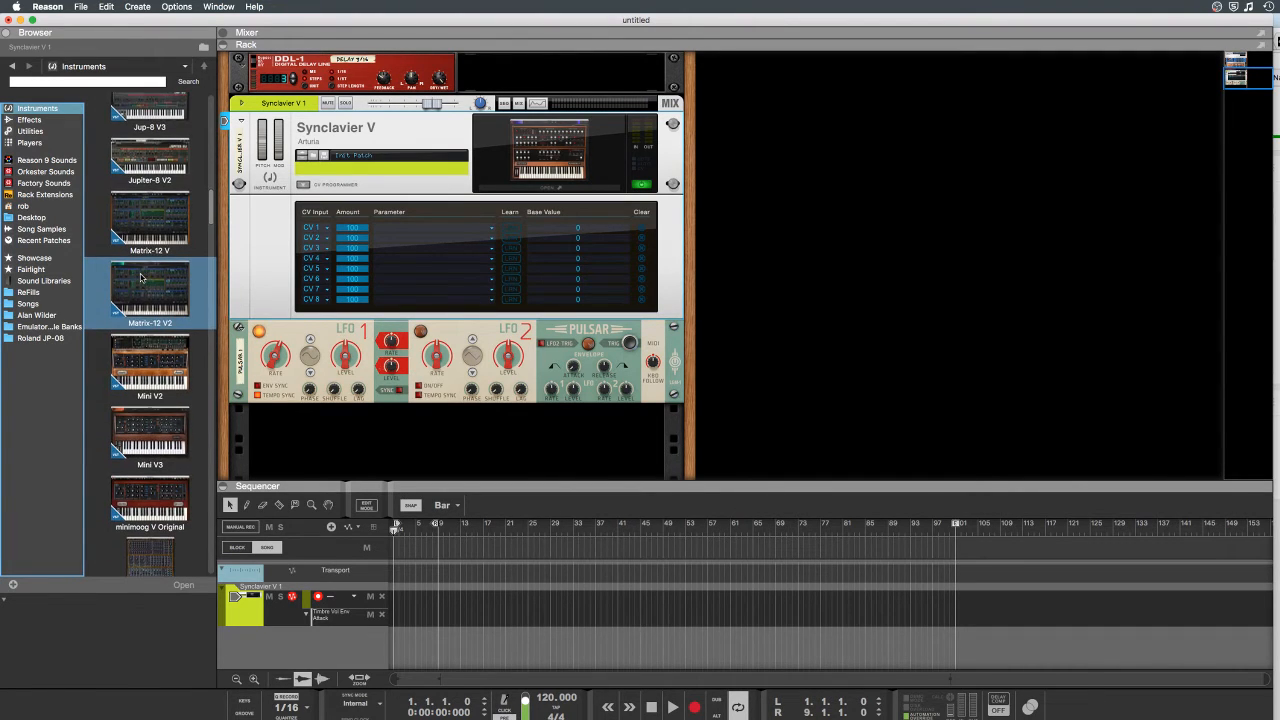
pyautogui.moveTo(141, 358); pyautogui.dragTo(478, 153)
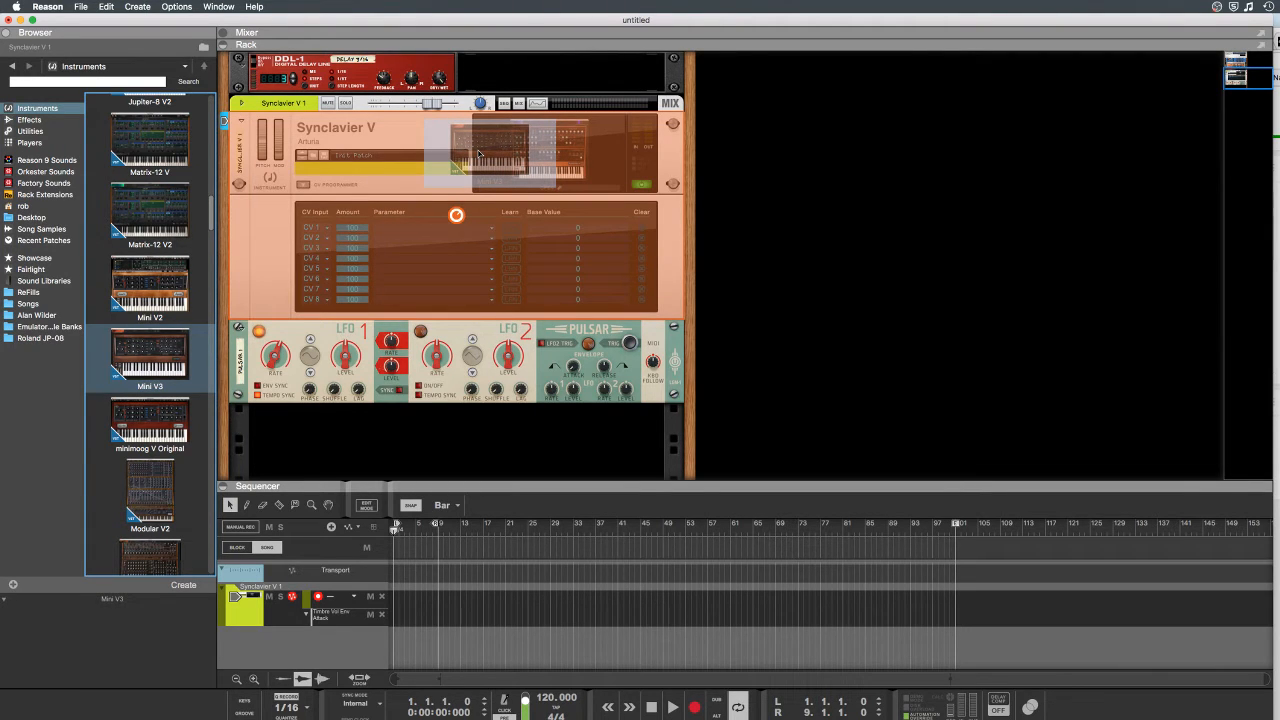
pyautogui.moveTo(478, 153); pyautogui.dragTo(478, 153)
pyautogui.moveTo(561, 234); pyautogui.dragTo(560, 234)
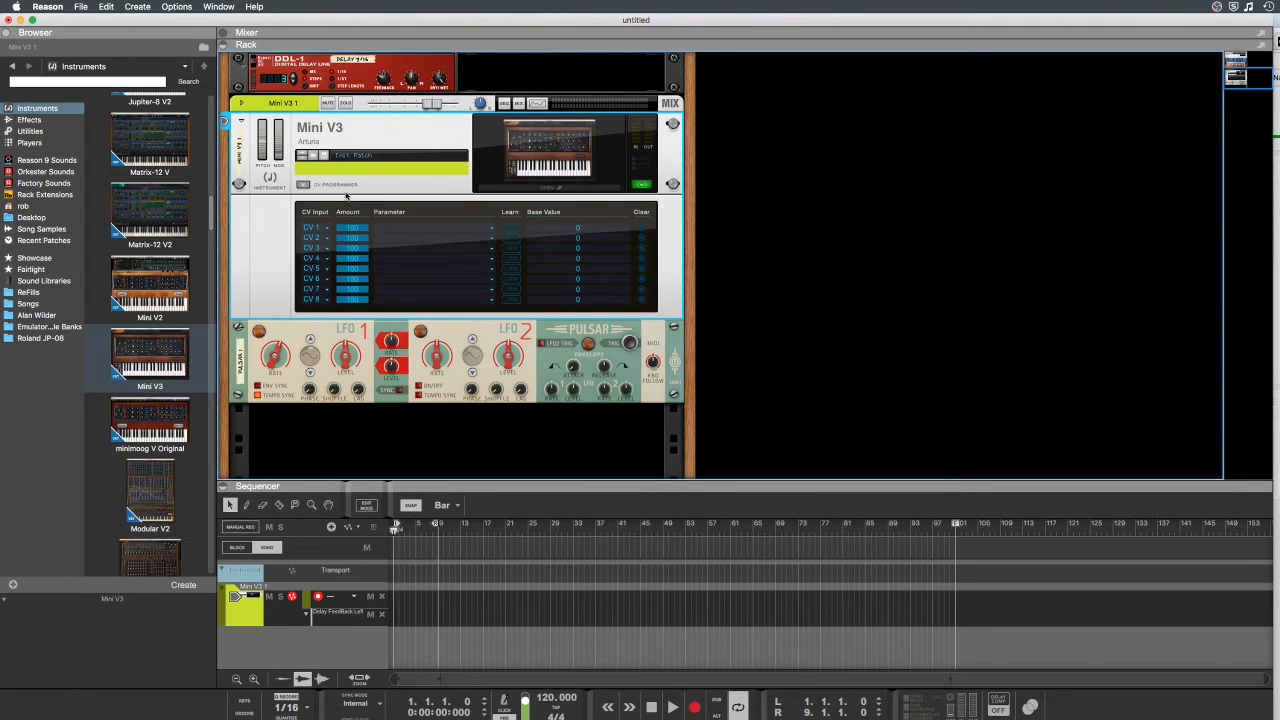
# Step: Check the Mini V3's cabling on the back of the rack, and open its plug-in window
pyautogui.press('Tab')
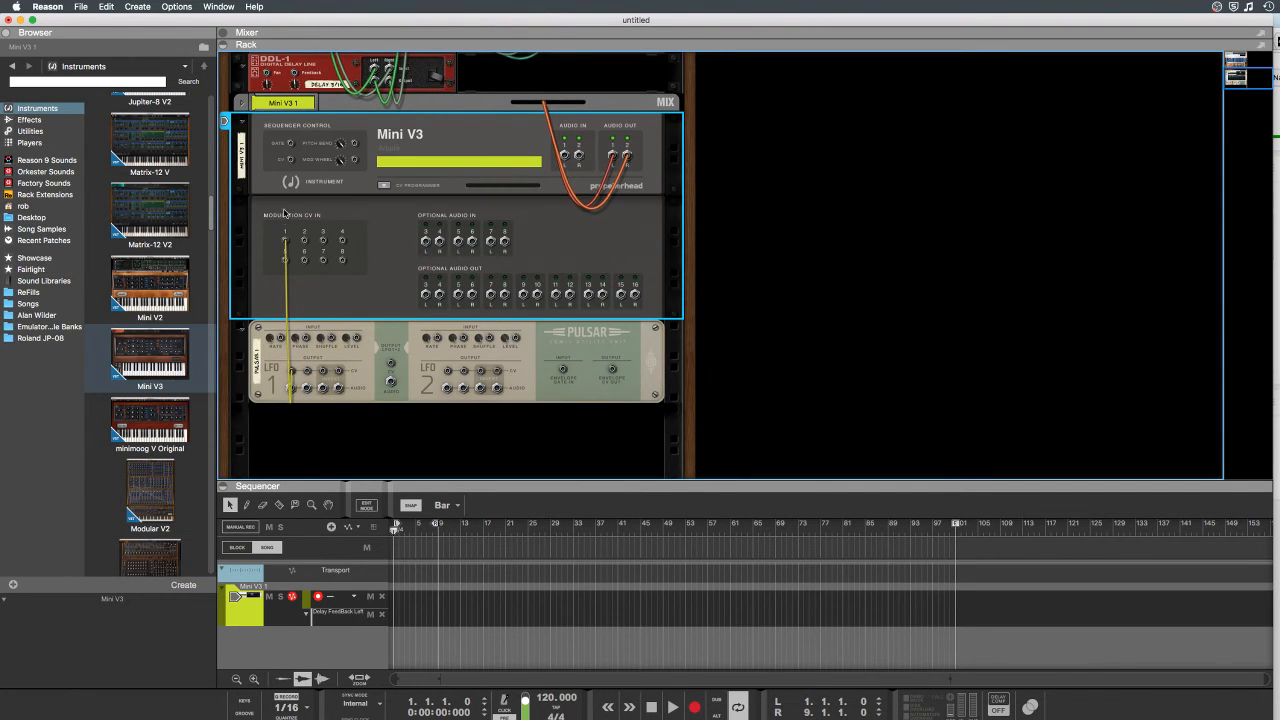
pyautogui.press('Tab')
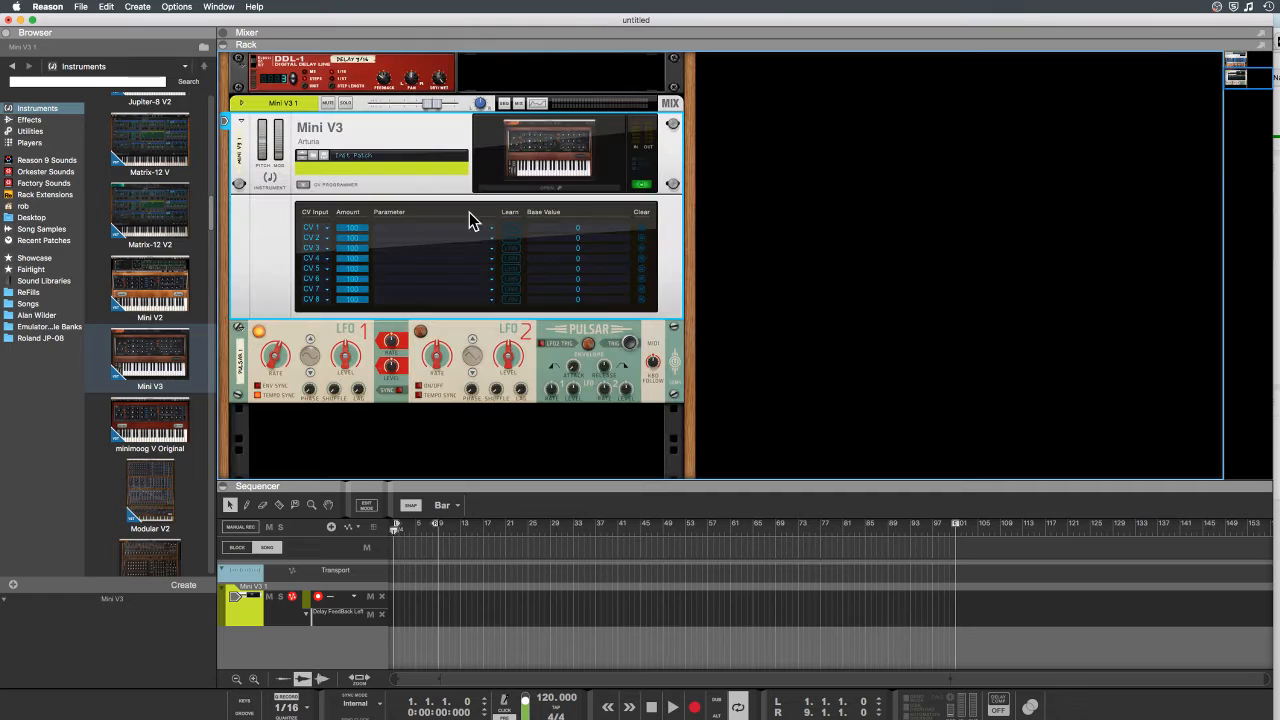
pyautogui.click(558, 188)
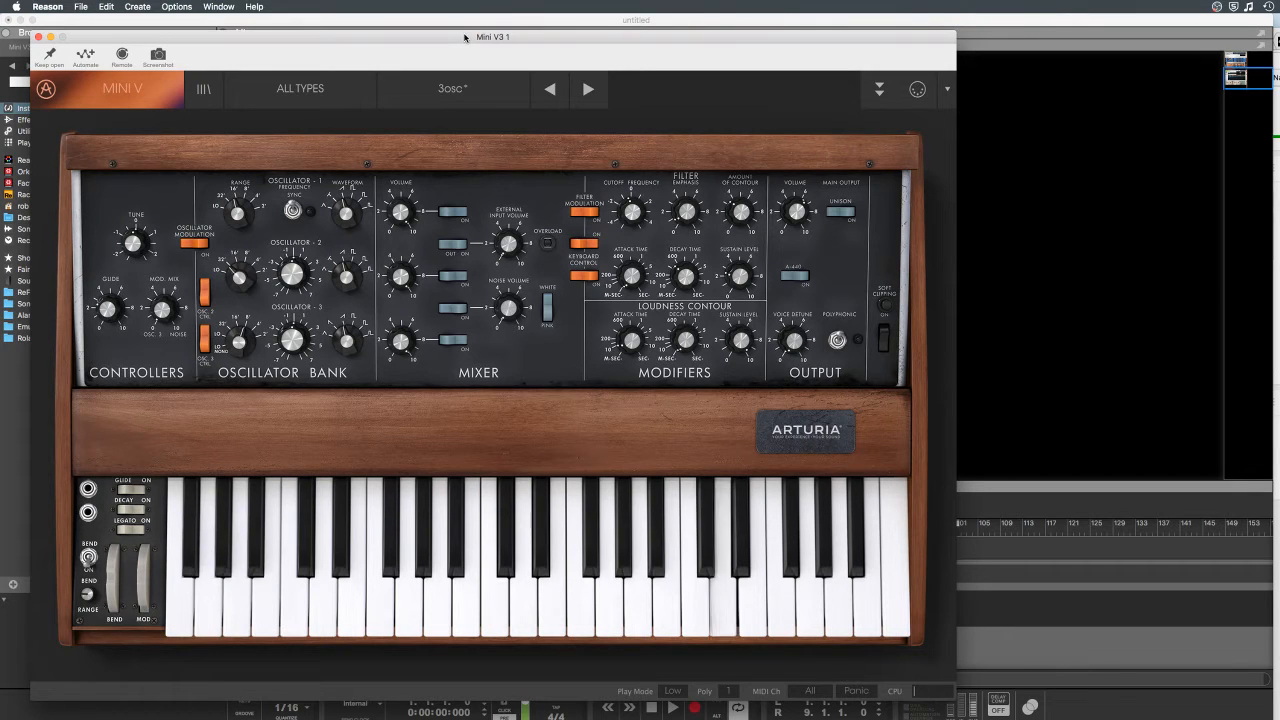
# Step: Try the Mini V3's filter cutoff frequency knob, and move its window aside to uncover the CV programmer
pyautogui.moveTo(464, 38); pyautogui.dragTo(724, 40)
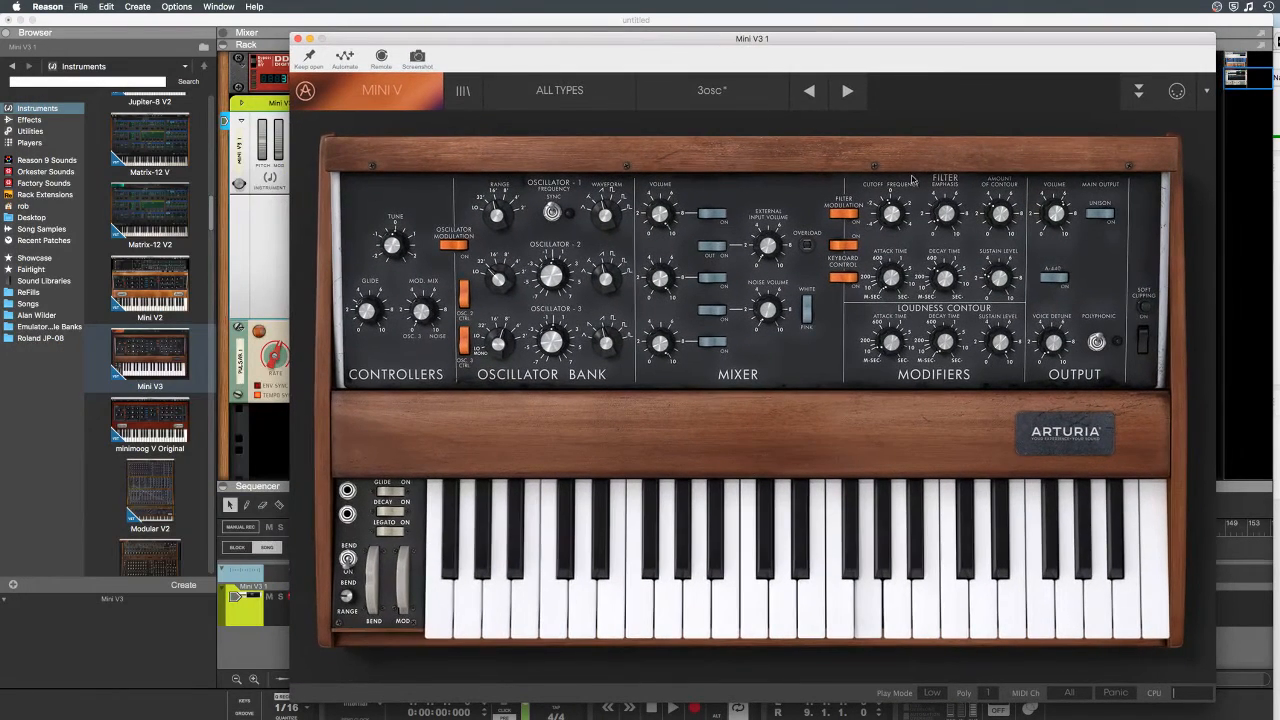
pyautogui.moveTo(892, 215)
pyautogui.mouseDown()
pyautogui.moveTo(892, 107)
pyautogui.moveTo(886, 228)
pyautogui.moveTo(883, 193)
pyautogui.moveTo(900, 245)
pyautogui.moveTo(871, 94)
pyautogui.moveTo(898, 250)
pyautogui.moveTo(892, 222)
pyautogui.mouseUp()
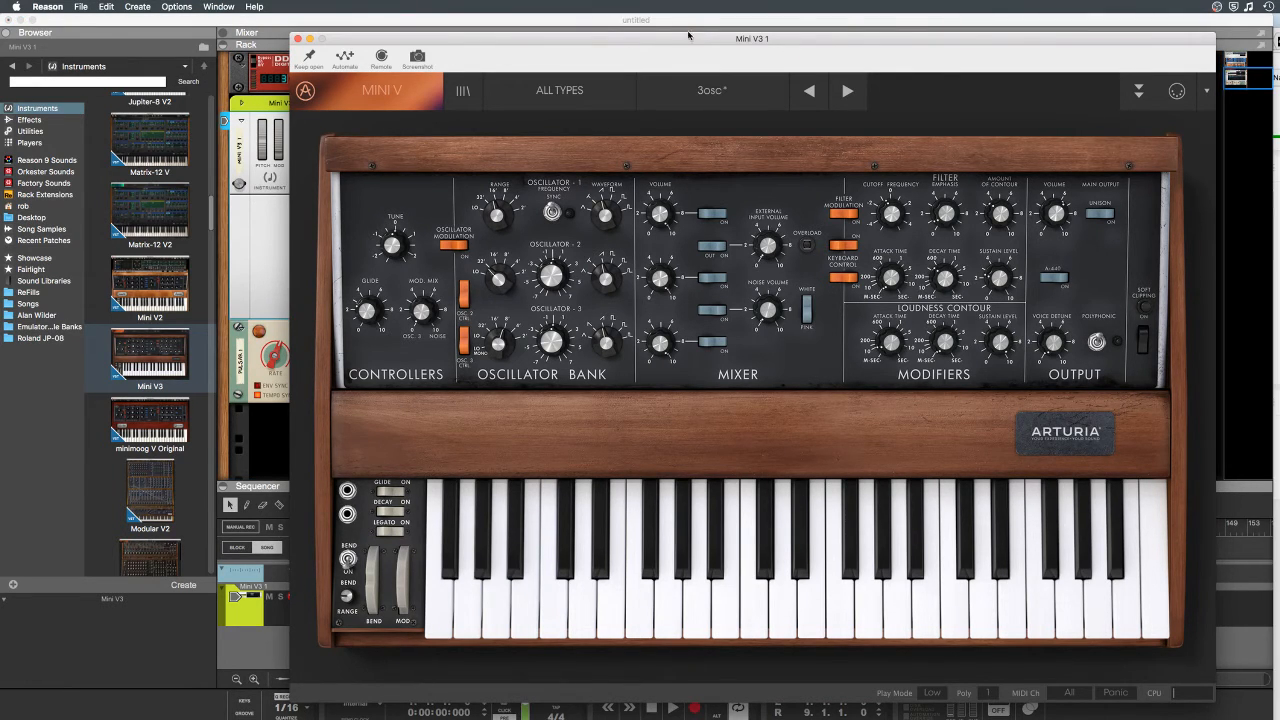
pyautogui.moveTo(688, 35); pyautogui.dragTo(1036, 35)
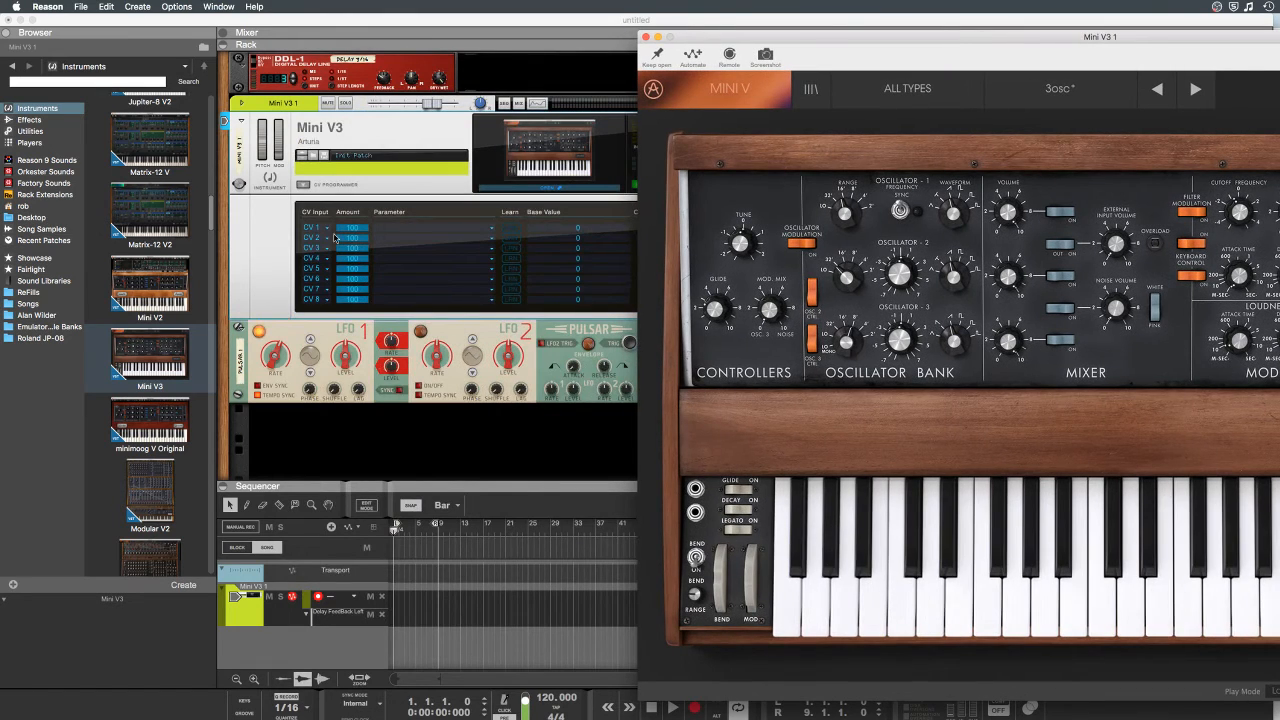
# Step: Examine the plug-in parameters available for CV 1 in the Mini V3's CV programmer
pyautogui.click(410, 231)
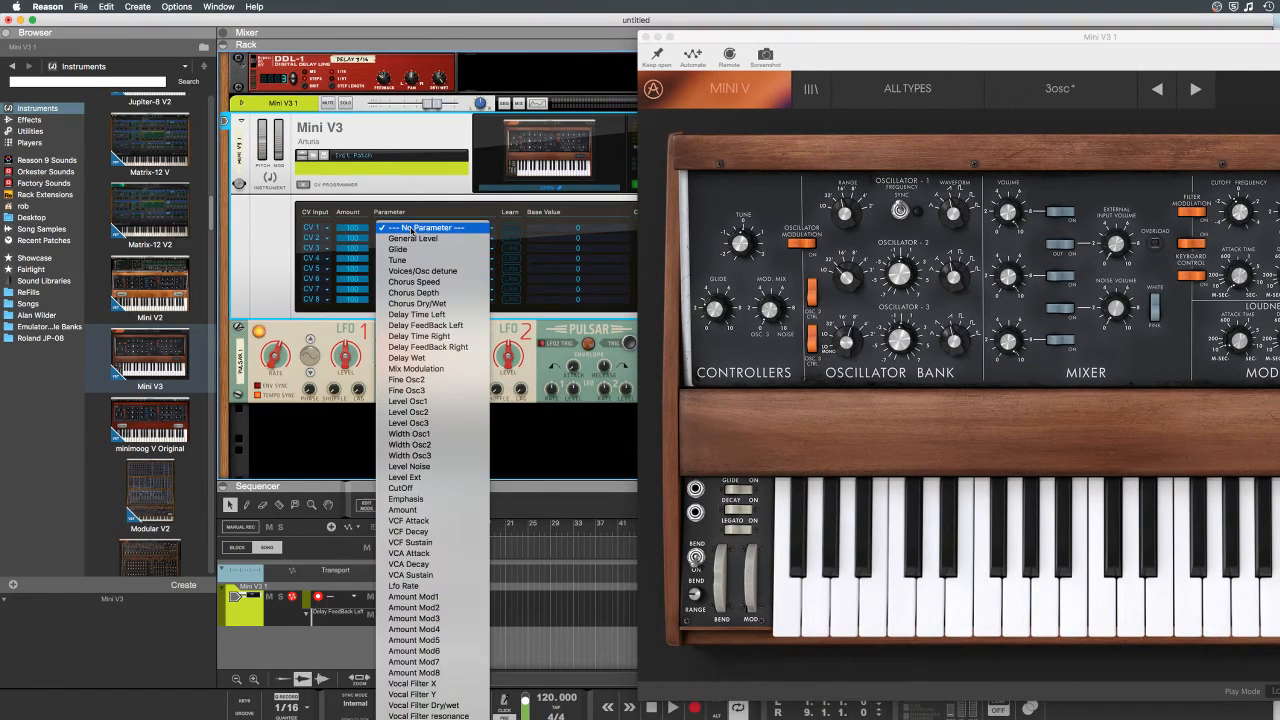
pyautogui.click(507, 226)
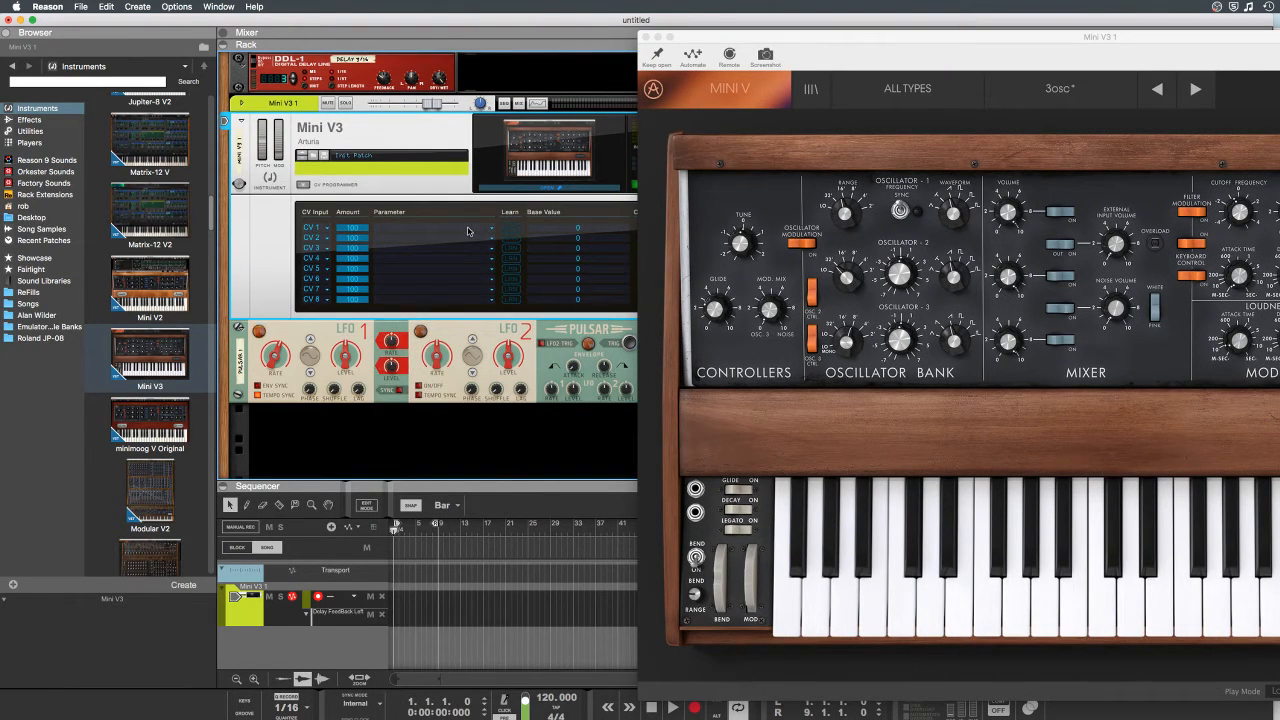
pyautogui.click(466, 231)
pyautogui.scroll(-5, 462, 300)
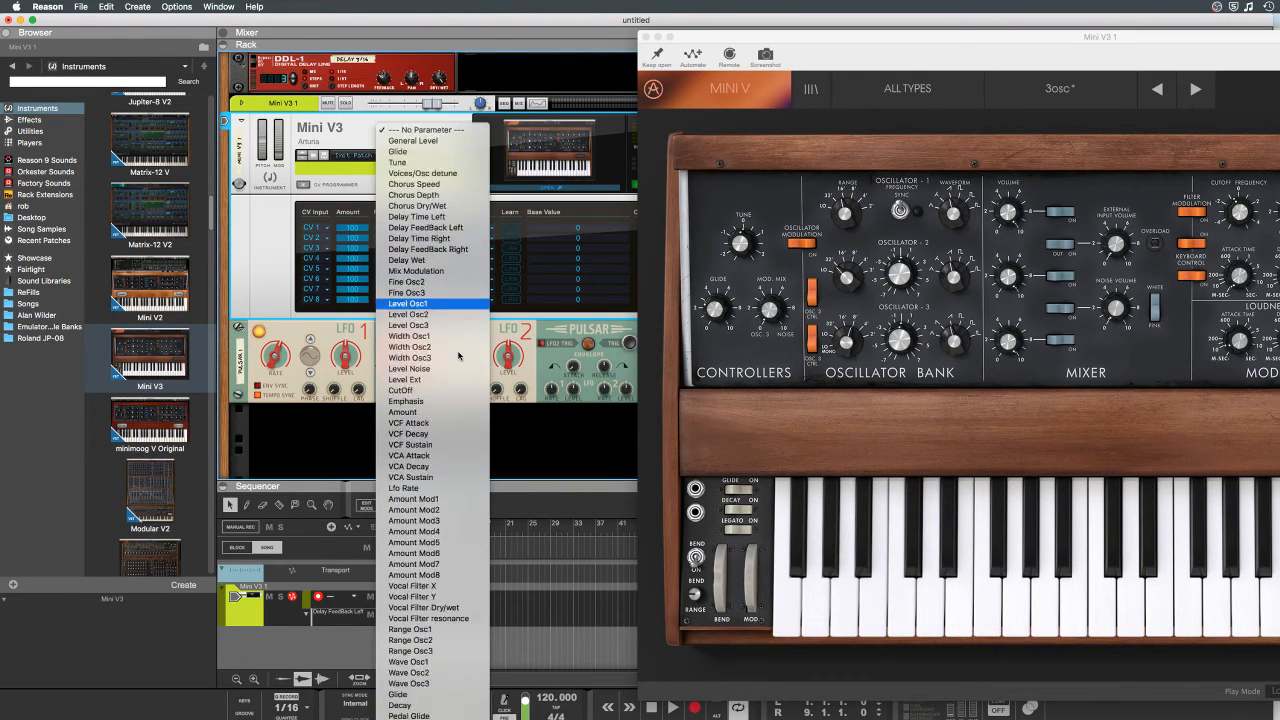
pyautogui.scroll(10, 459, 355)
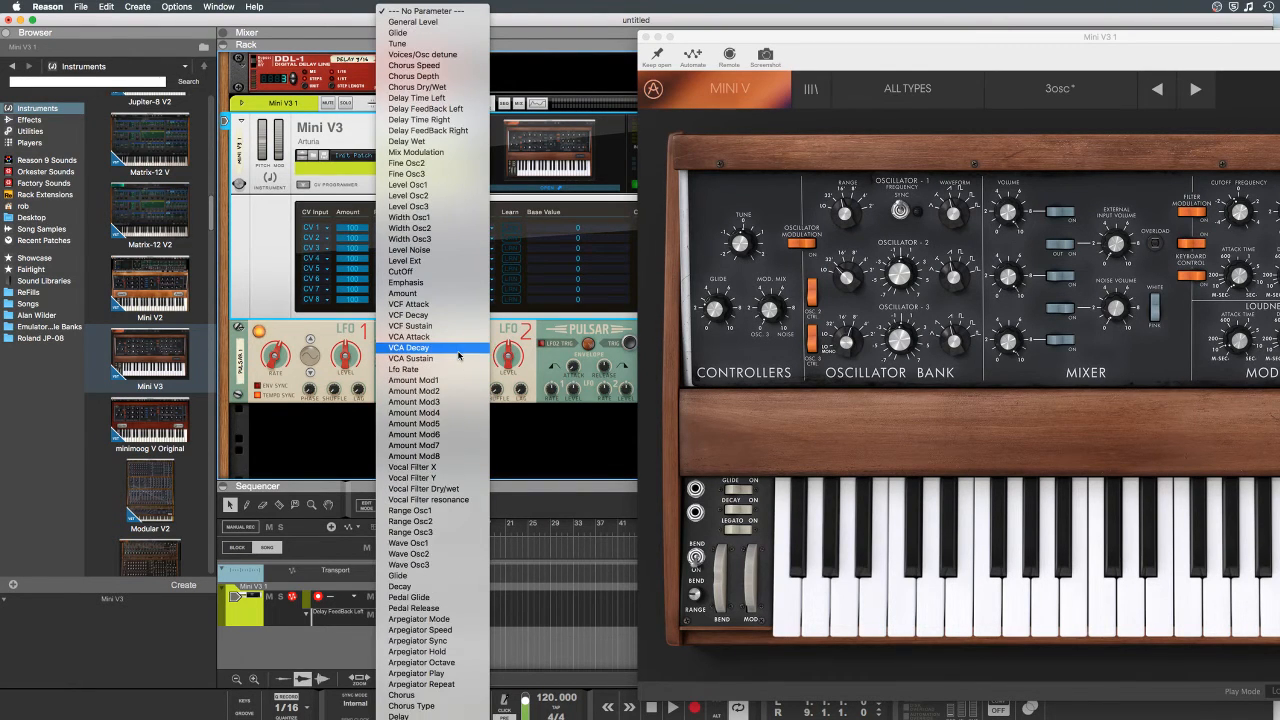
pyautogui.scroll(-1, 459, 355)
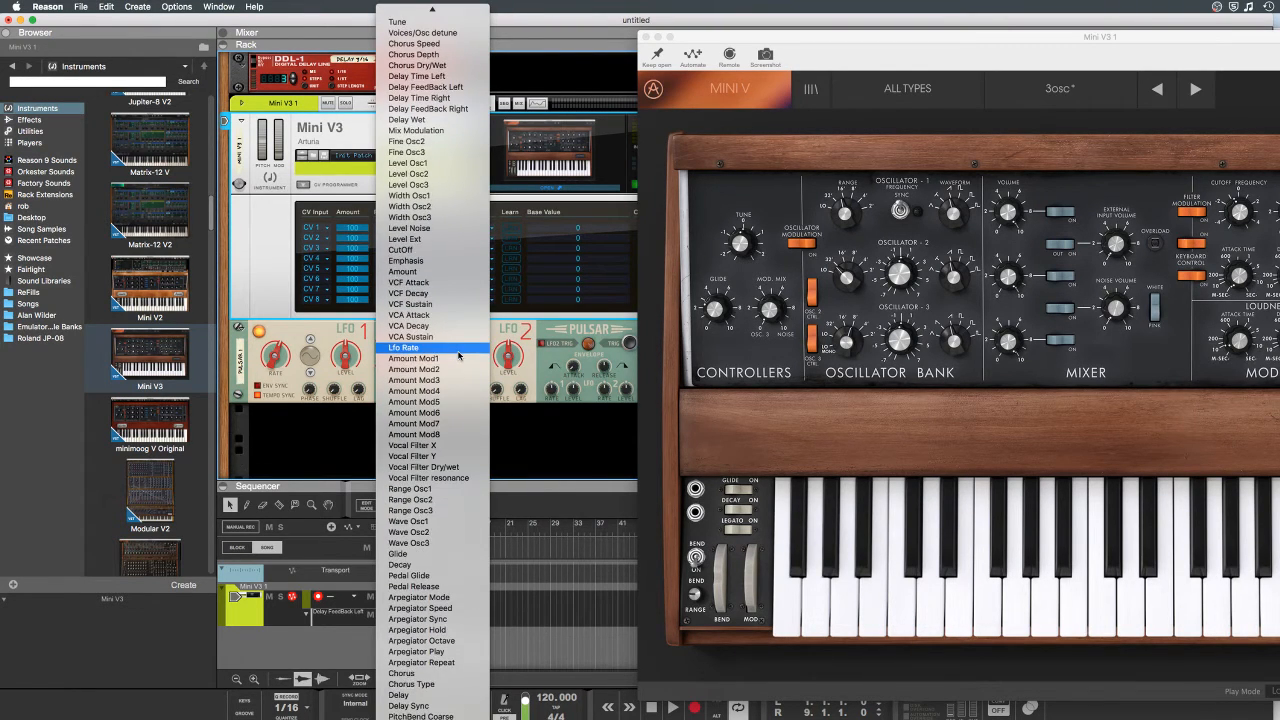
pyautogui.click(269, 242)
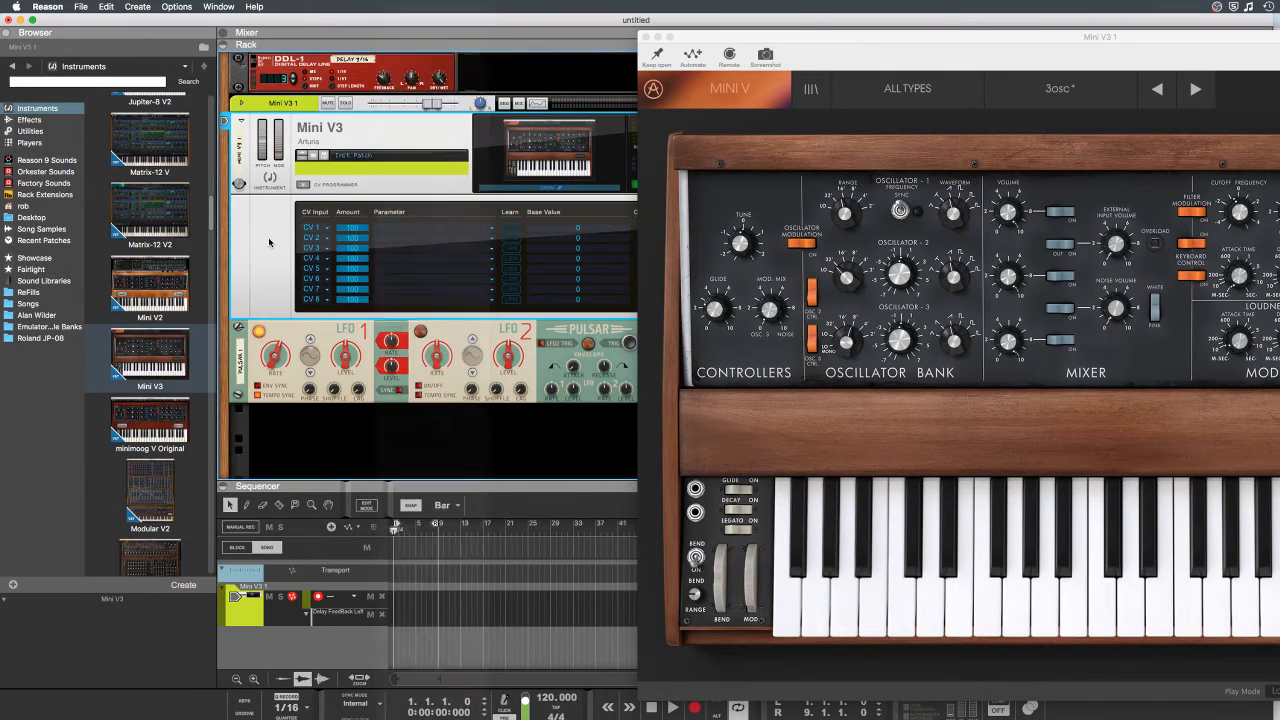
# Step: Use Learn to assign the Mini V3's filter CutOff to CV 1, and bring its window back into full view
pyautogui.click(510, 230)
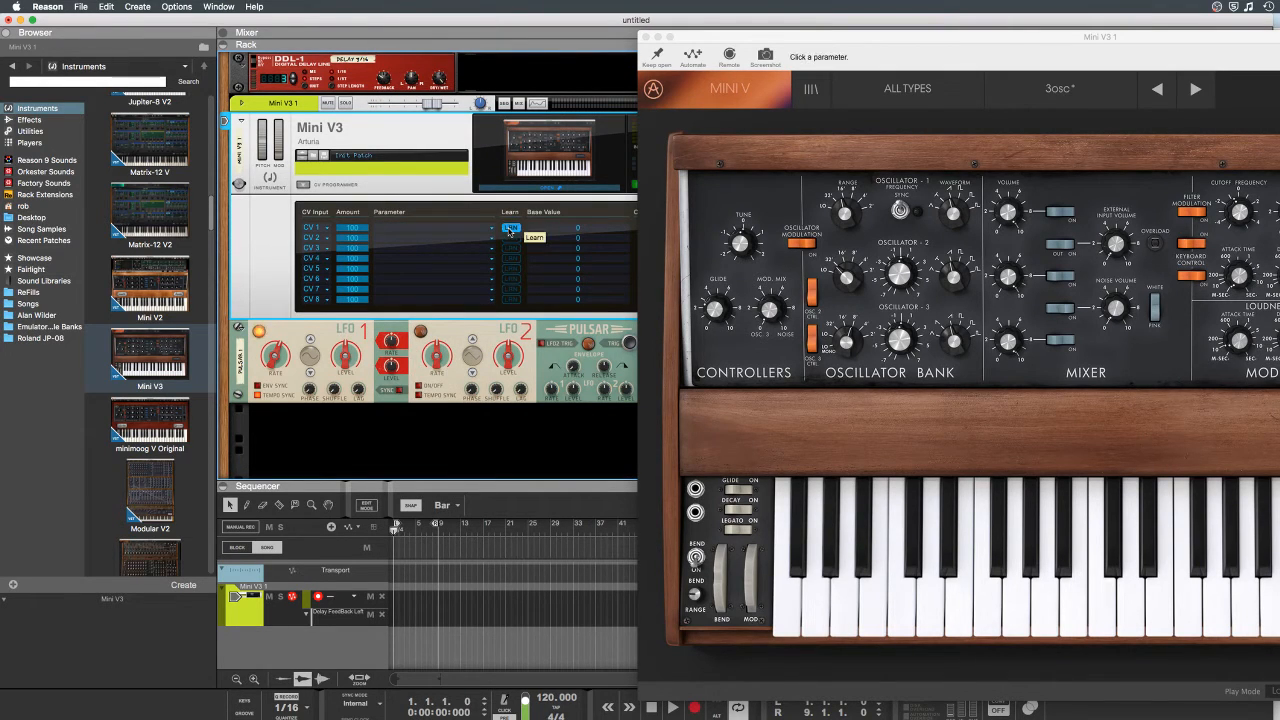
pyautogui.click(1240, 212)
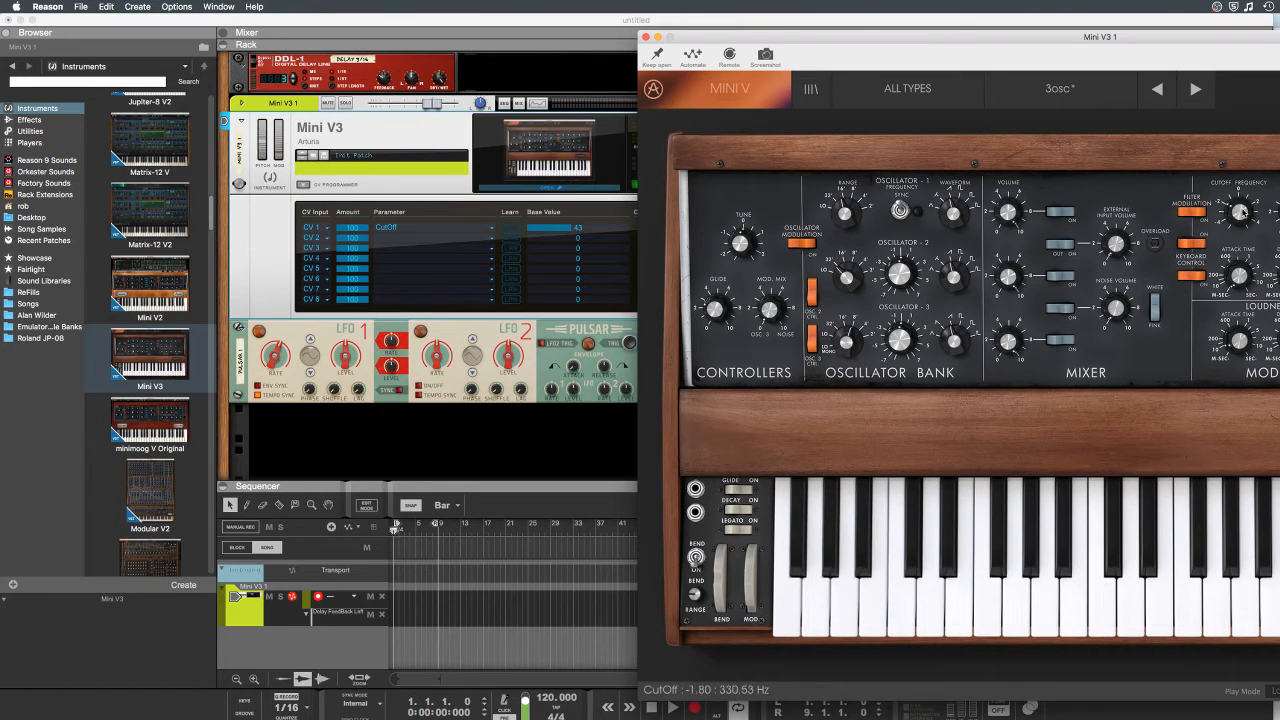
pyautogui.moveTo(1224, 36); pyautogui.dragTo(884, 40)
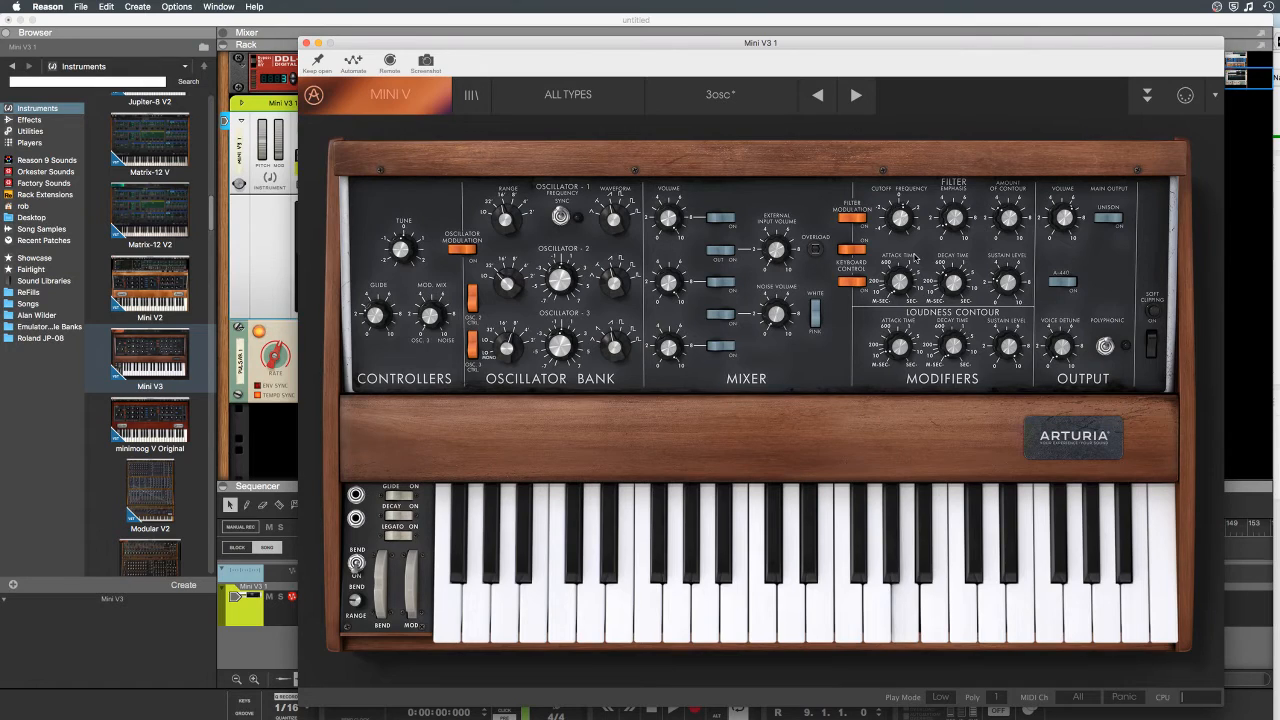
# Step: Adjust the rate and level of Pulsar's LFO 1 to shape the cutoff modulation
pyautogui.click(272, 338)
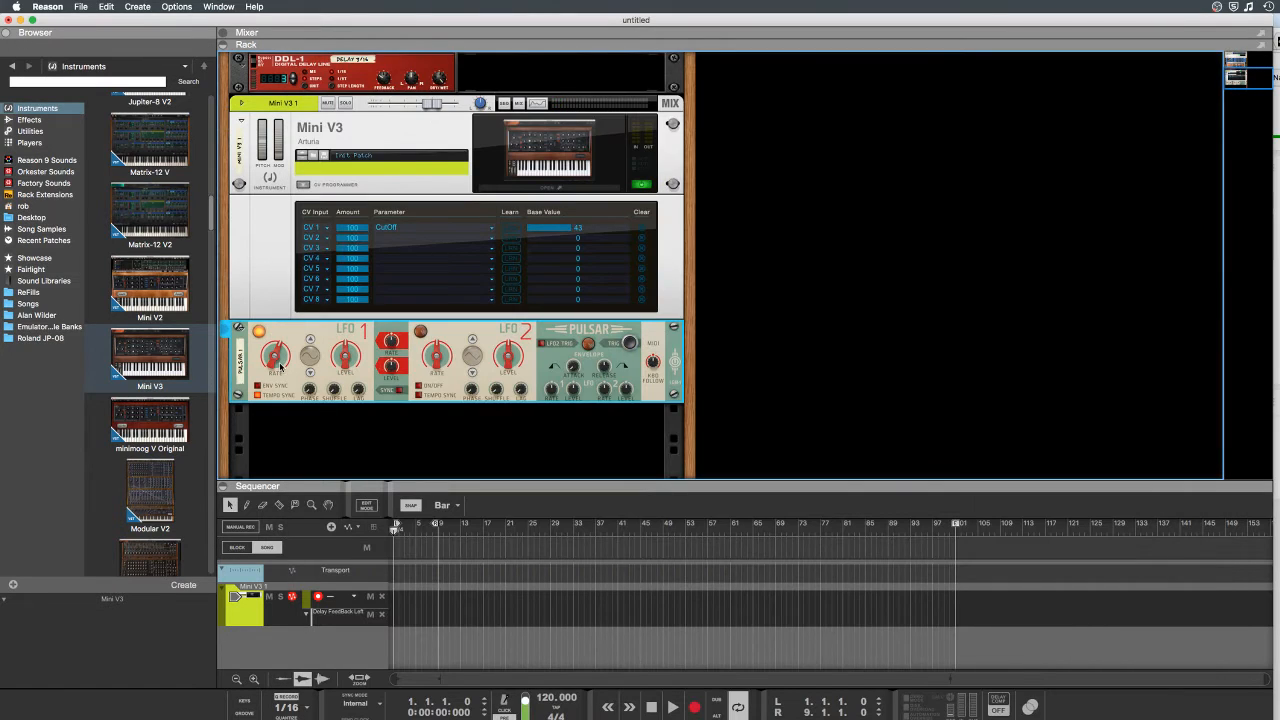
pyautogui.moveTo(271, 367); pyautogui.dragTo(272, 358)
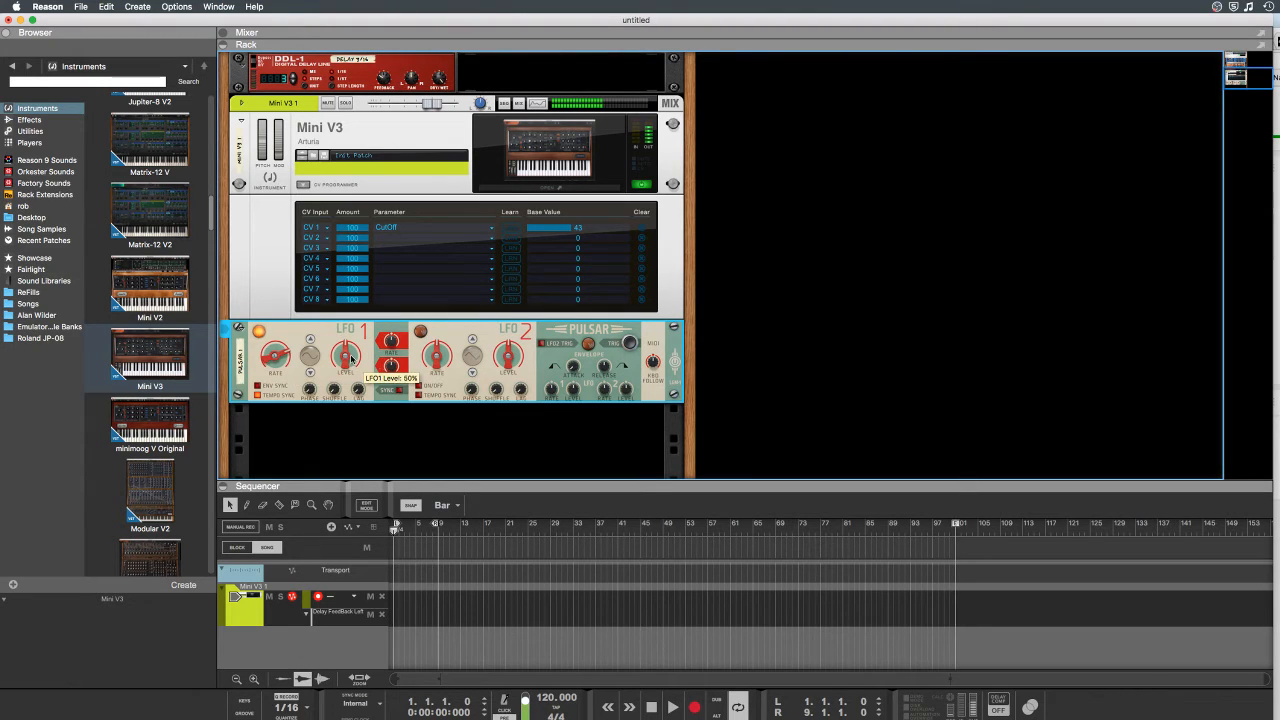
pyautogui.moveTo(351, 359); pyautogui.dragTo(266, 359)
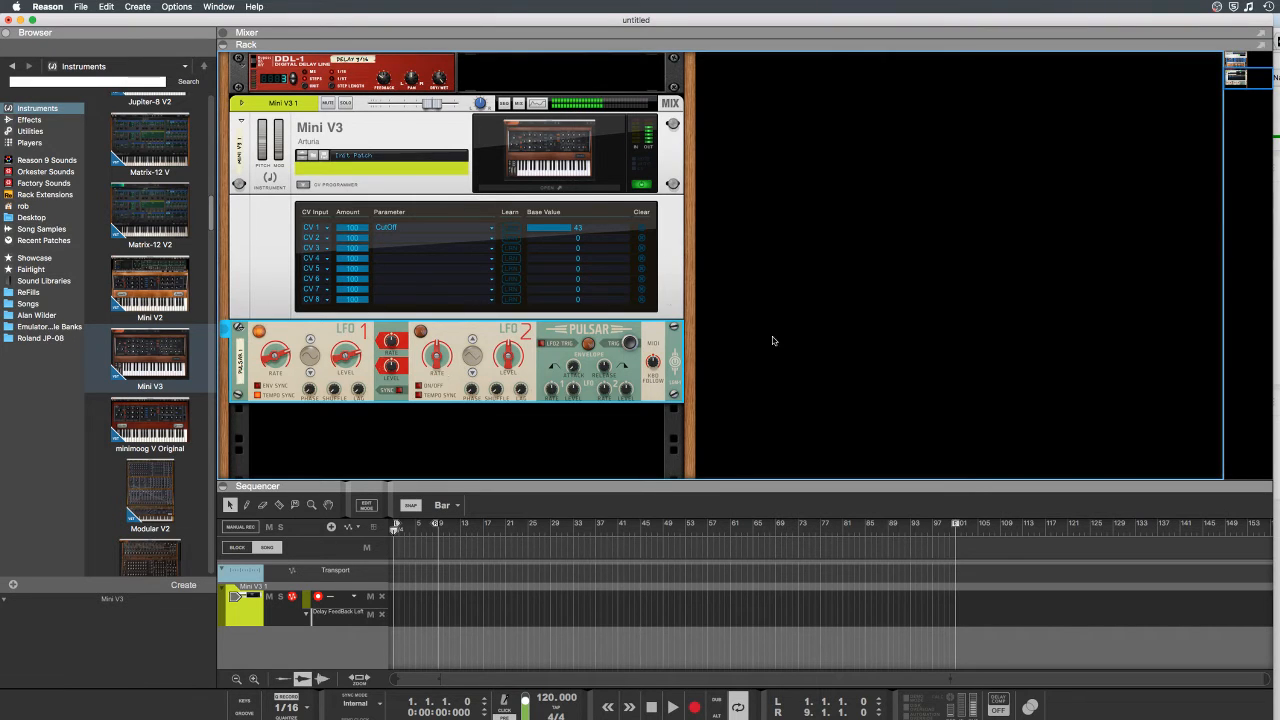
# Step: Check the modulated cutoff knob in the Mini V3's plug-in window, and close the window
pyautogui.click(570, 186)
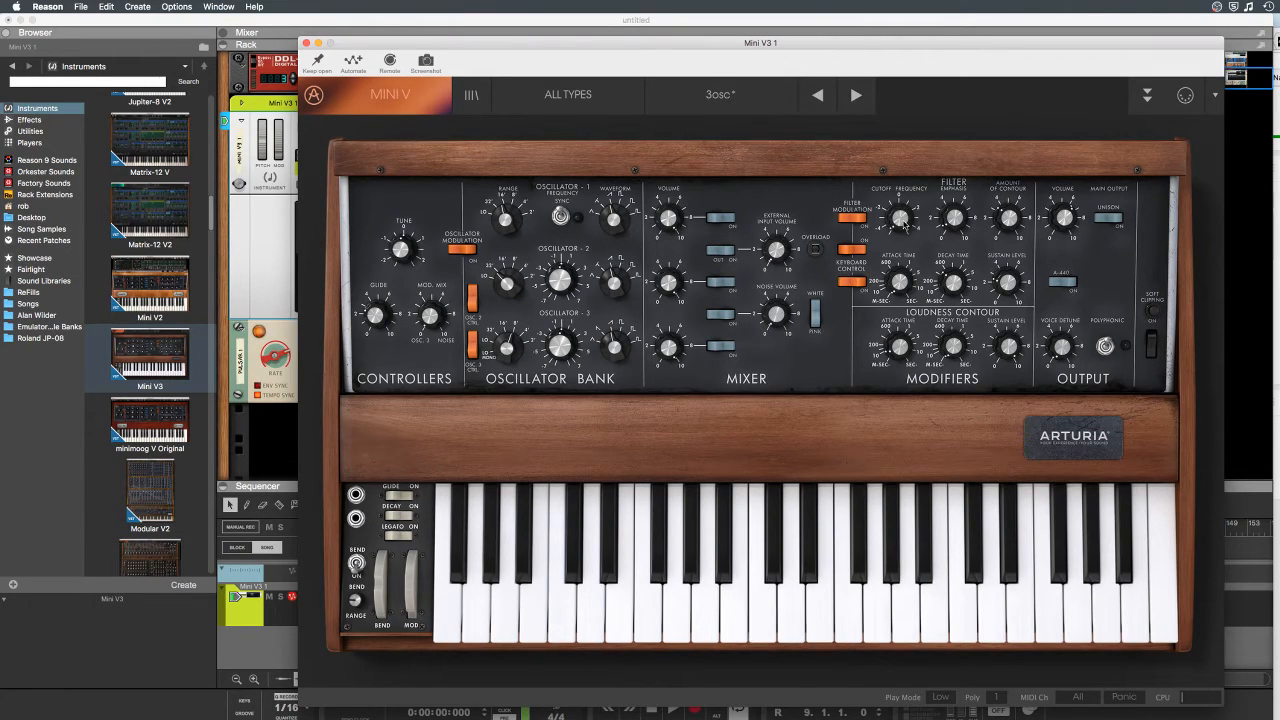
pyautogui.click(276, 266)
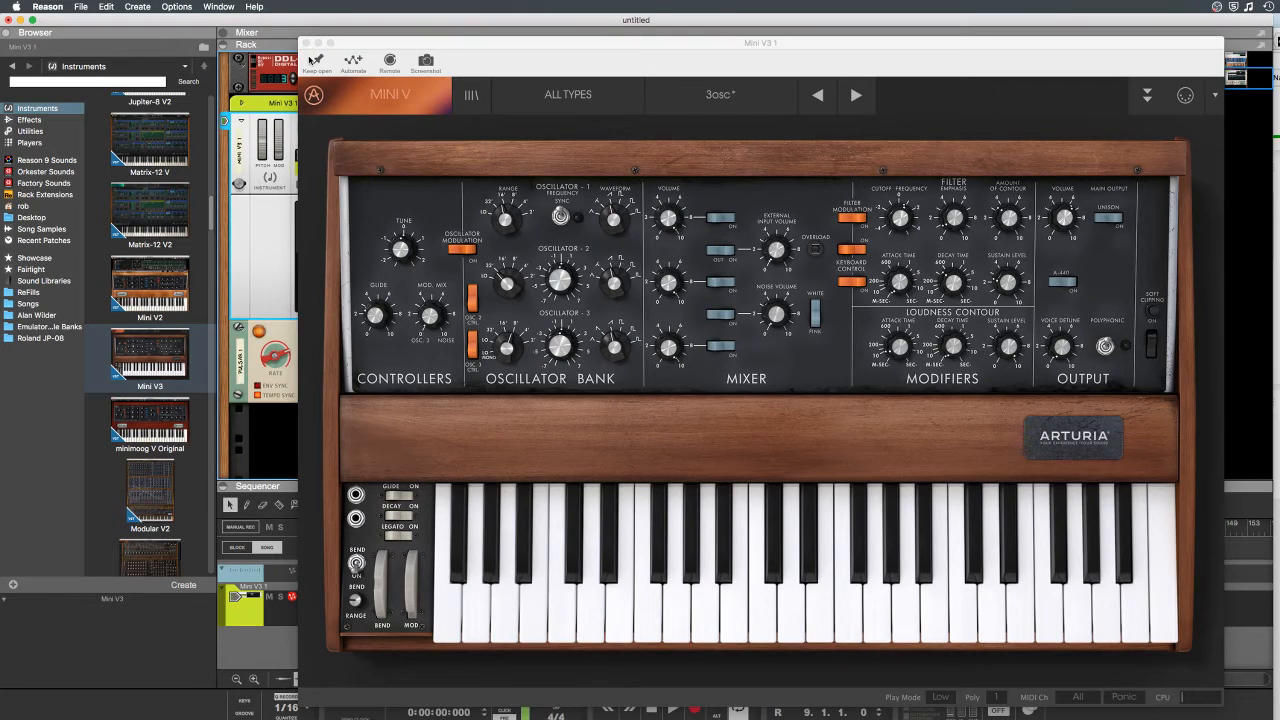
pyautogui.click(308, 42)
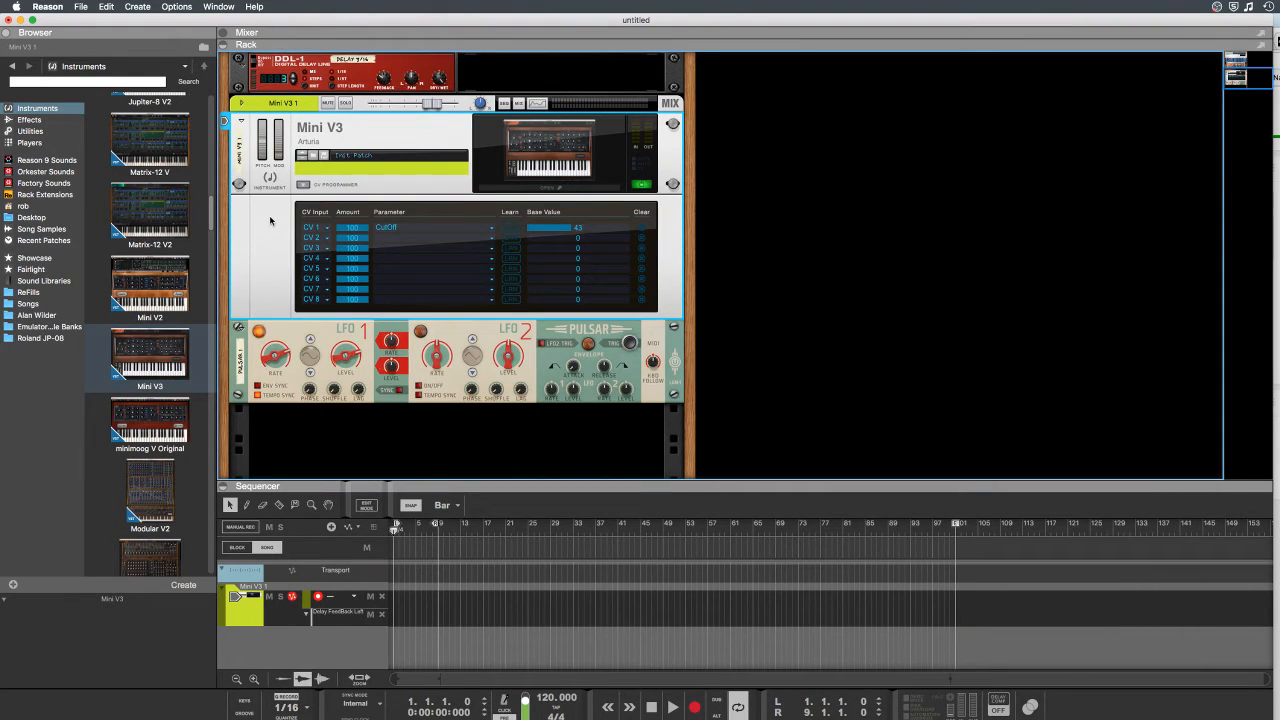
# Step: Cable Pulsar's LFO2 CV output 1 to the Mini V3's modulation CV input 2
pyautogui.press('Tab')
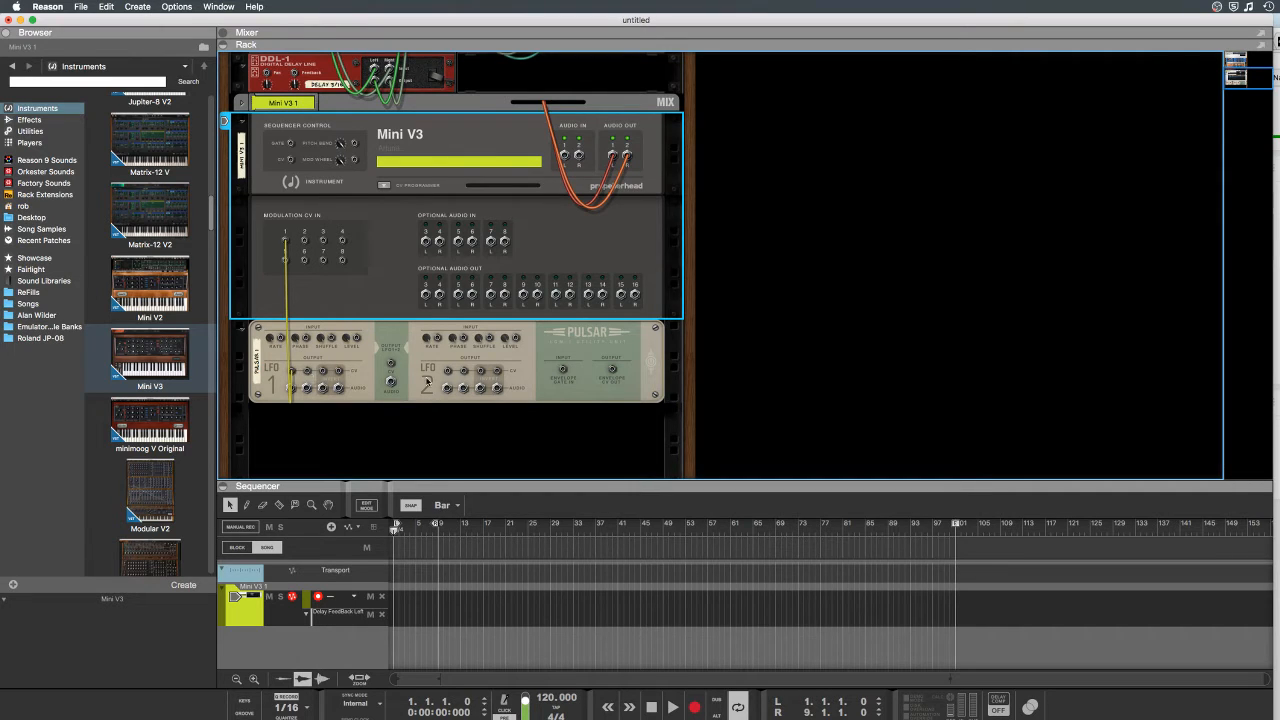
pyautogui.moveTo(449, 372); pyautogui.dragTo(304, 241)
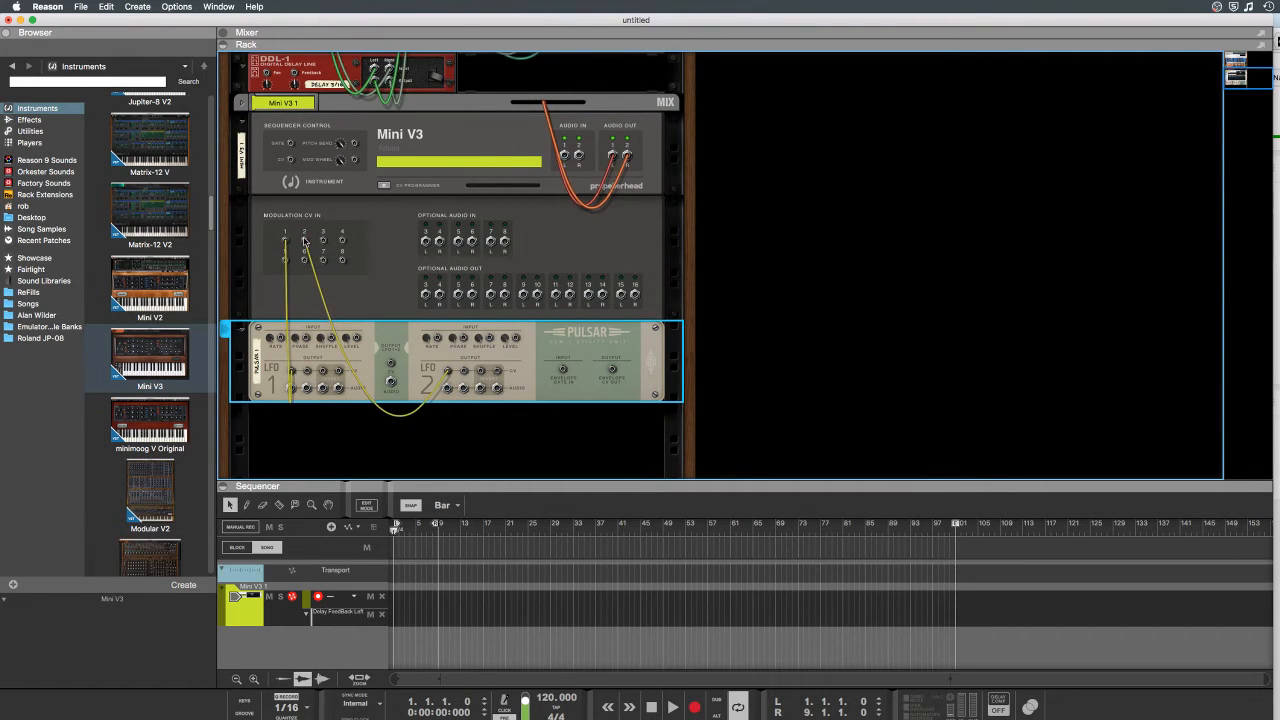
pyautogui.press('Tab')
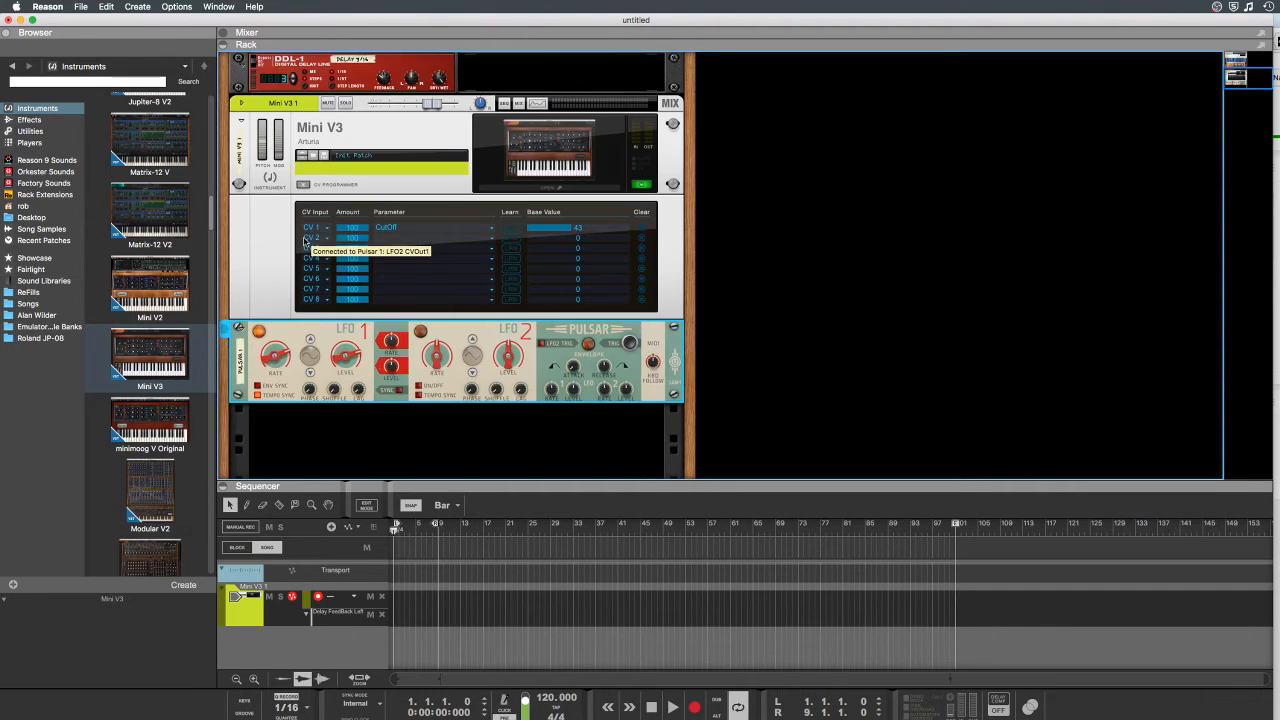
# Step: Use Learn to assign the Mini V3's filter Emphasis to CV 2, and move its window aside
pyautogui.click(512, 238)
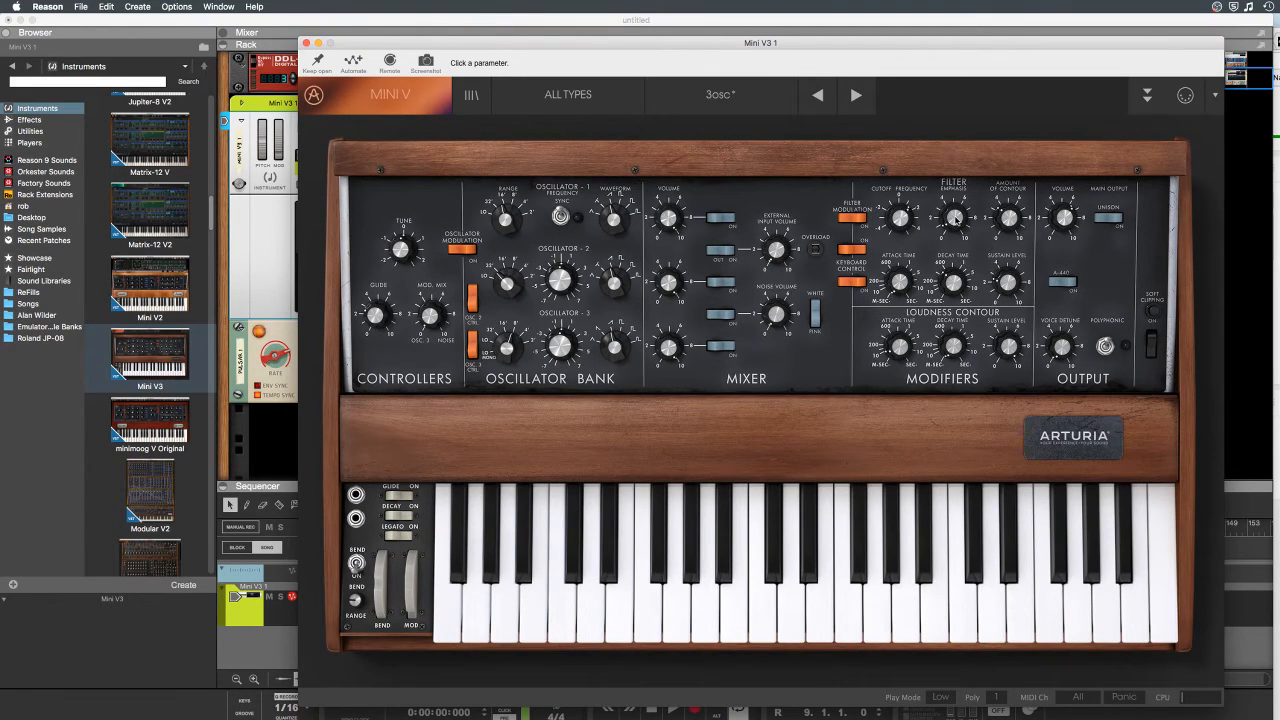
pyautogui.click(955, 216)
pyautogui.moveTo(555, 42); pyautogui.dragTo(903, 42)
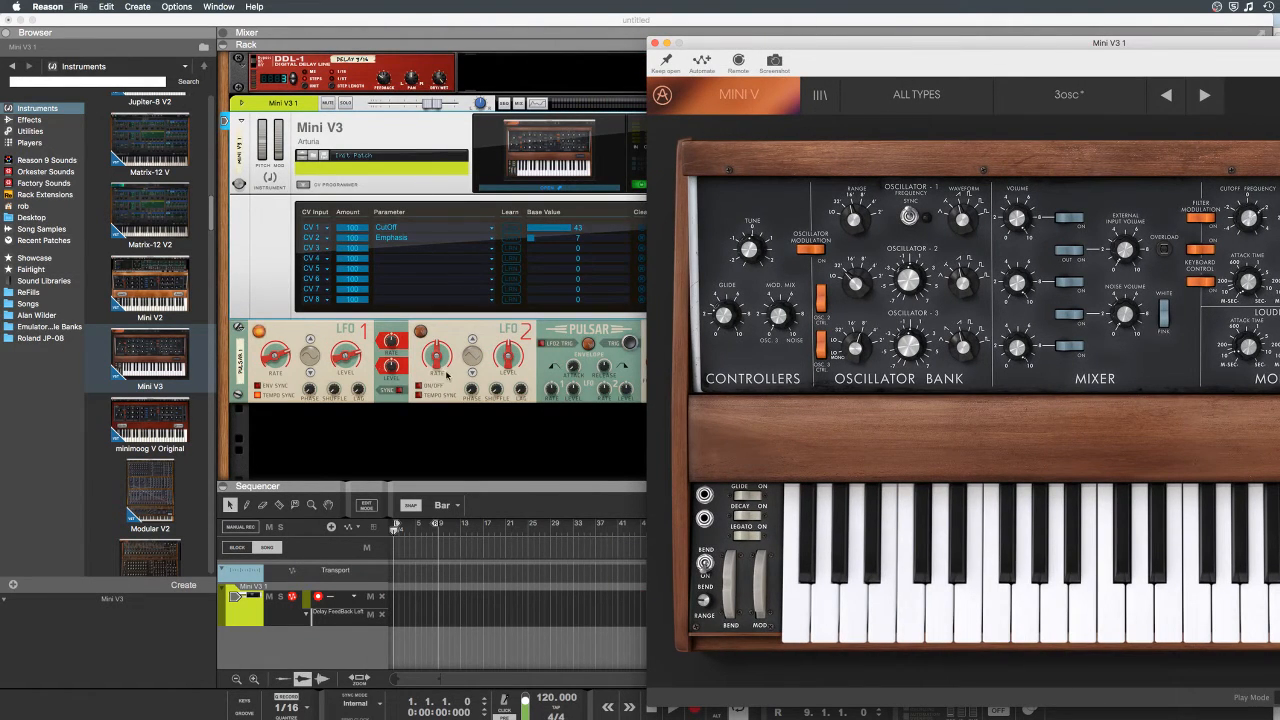
# Step: Enable Pulsar's LFO 2 and adjust its rate and level
pyautogui.click(421, 331)
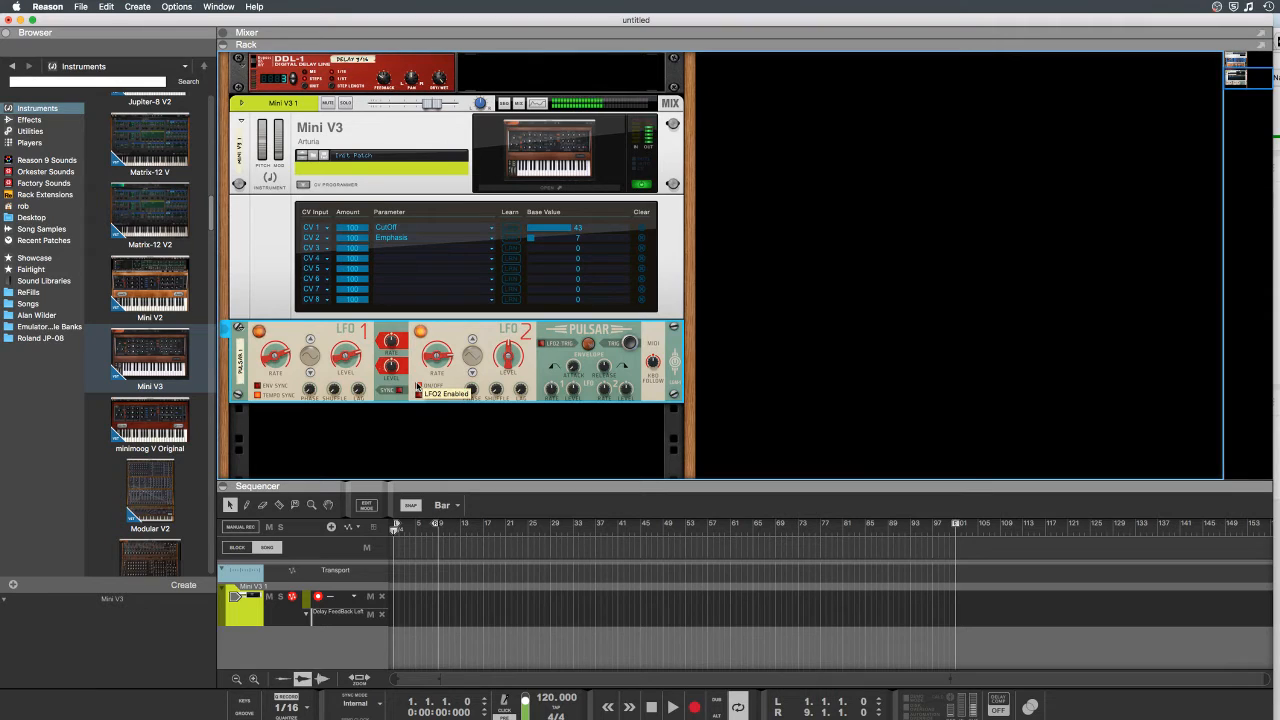
pyautogui.moveTo(430, 357); pyautogui.dragTo(427, 372)
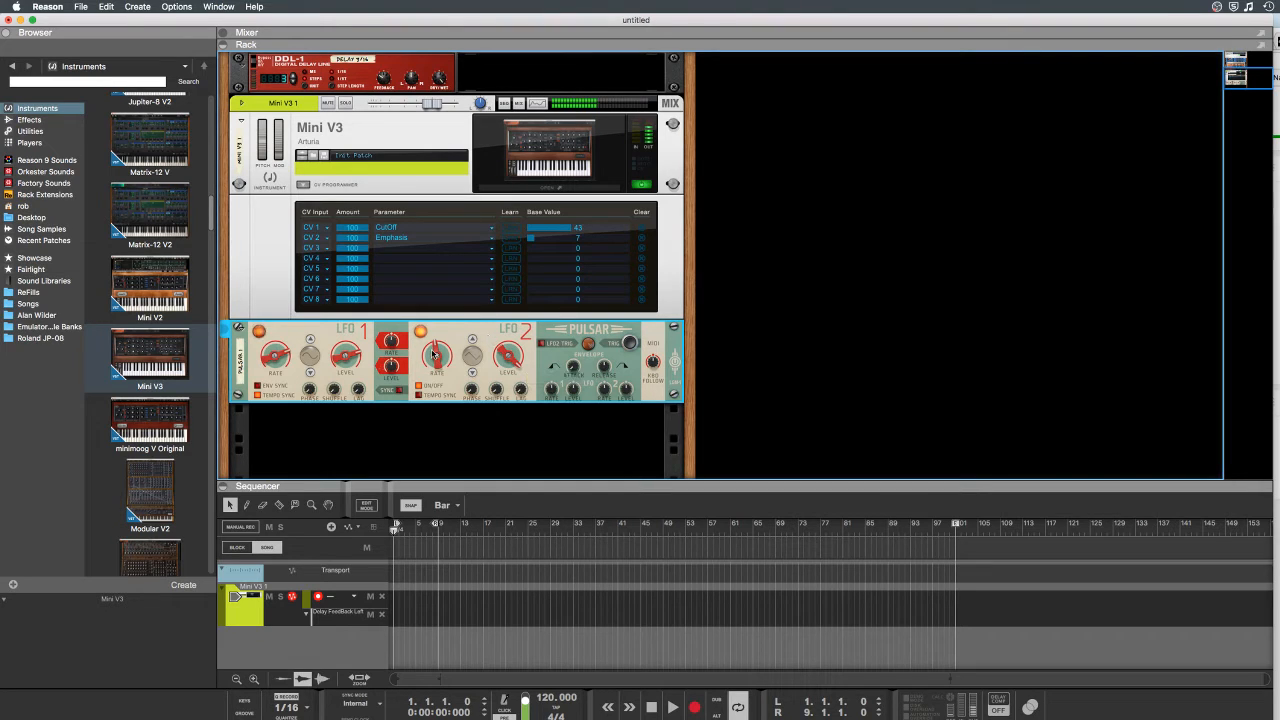
pyautogui.moveTo(433, 353)
pyautogui.mouseDown()
pyautogui.moveTo(432, 333)
pyautogui.moveTo(429, 360)
pyautogui.mouseUp()
# Step: Check the modulated cutoff and emphasis knobs in the Mini V3's full plug-in window, and close the window
pyautogui.click(561, 190)
pyautogui.click(561, 190)
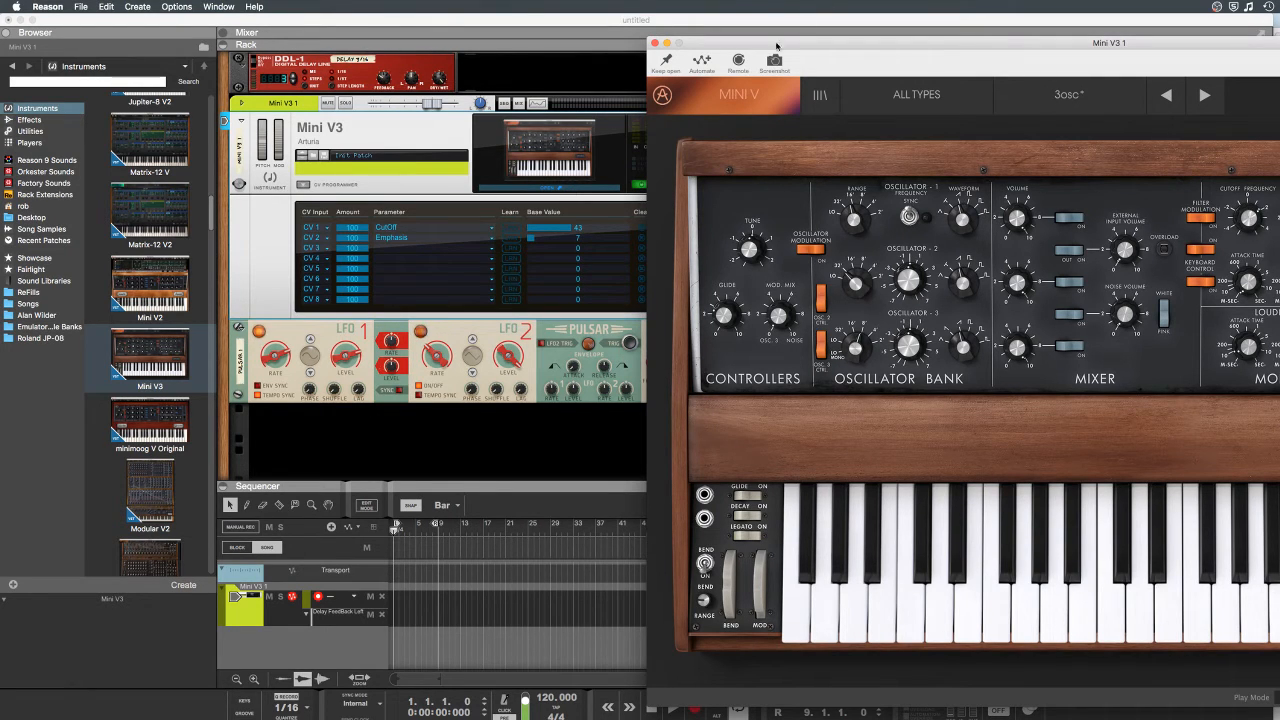
pyautogui.moveTo(770, 50); pyautogui.dragTo(391, 47)
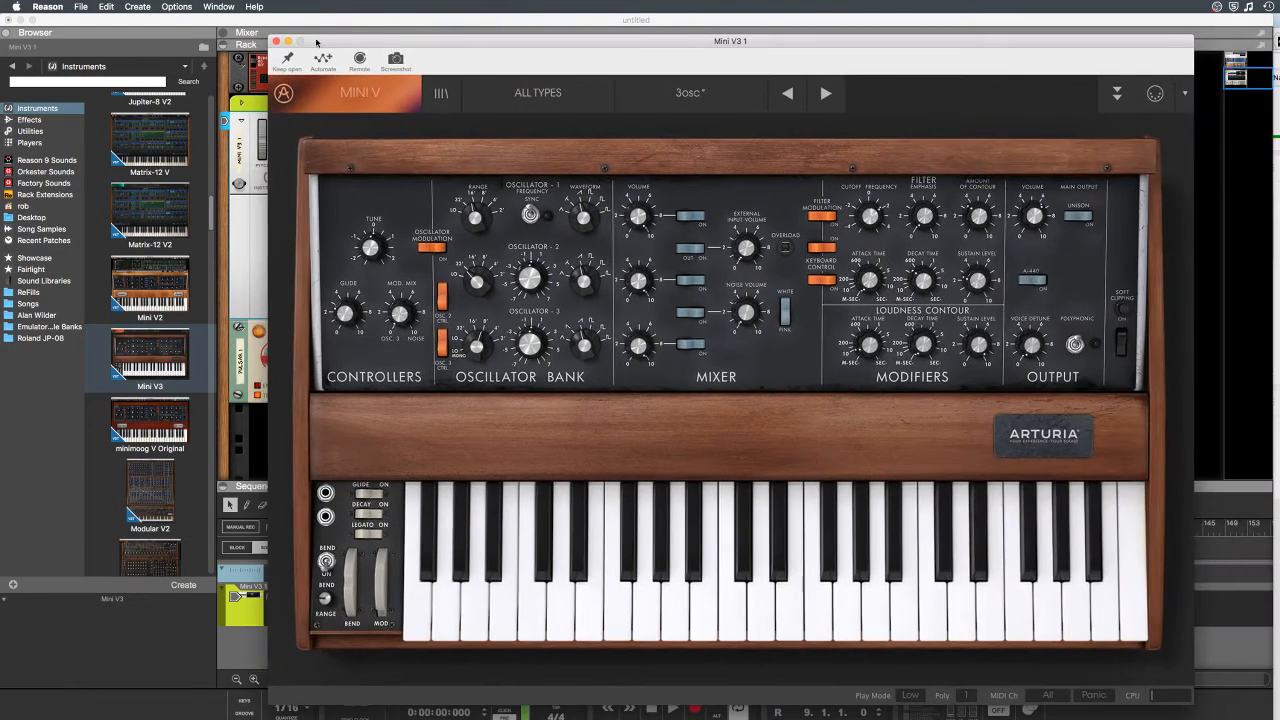
pyautogui.click(277, 41)
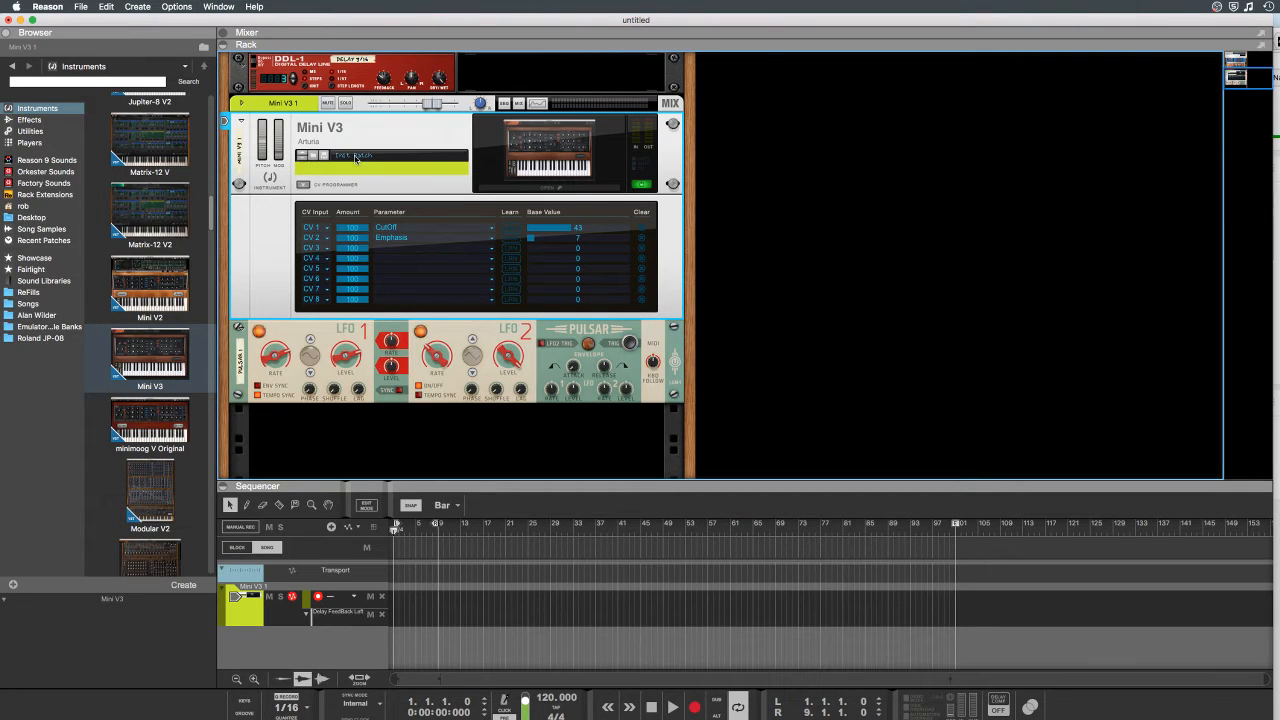
# Step: Find the Matrix Pattern Sequencer among the browser's utilities and add it to the rack below Pulsar
pyautogui.click(29, 131)
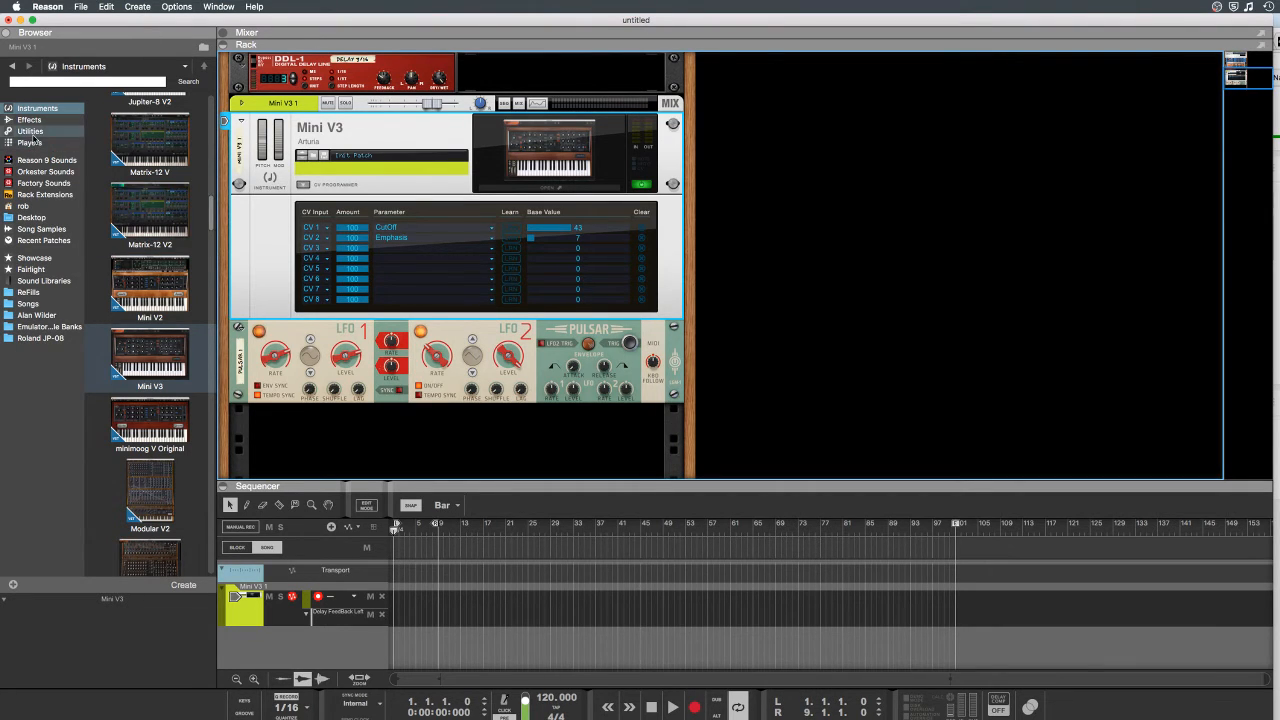
pyautogui.click(177, 345)
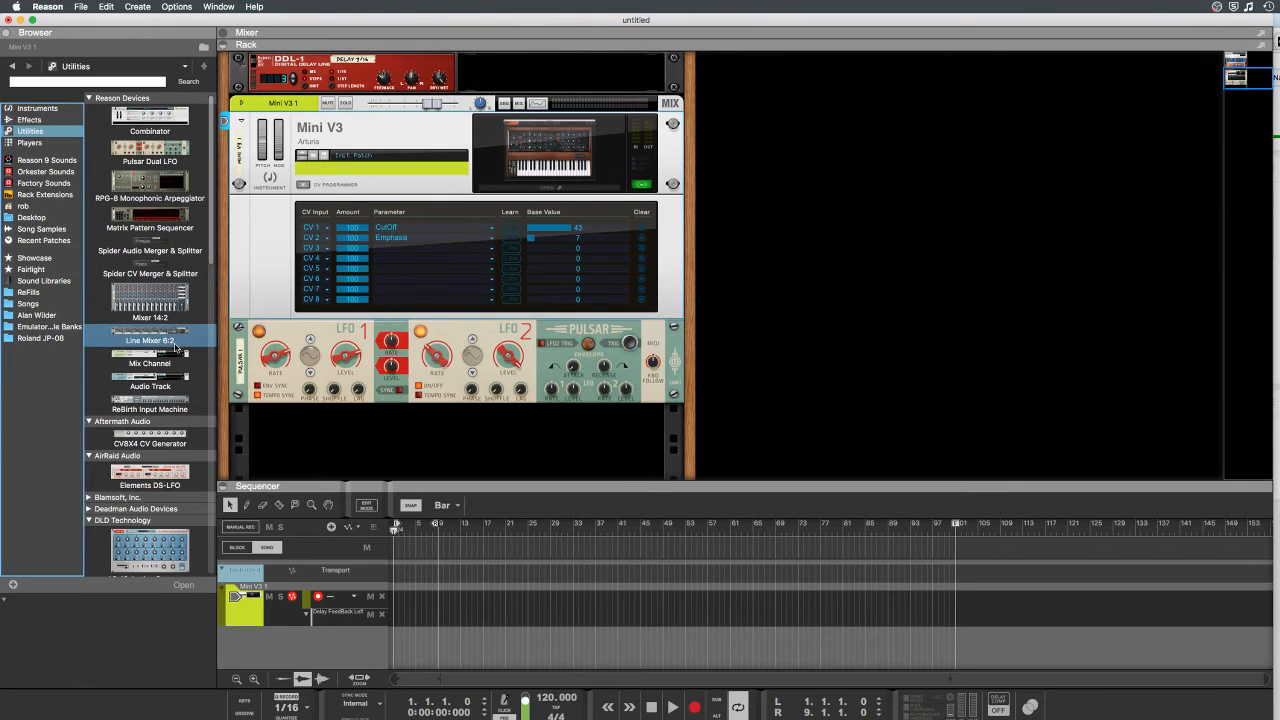
pyautogui.click(160, 256)
pyautogui.click(145, 228)
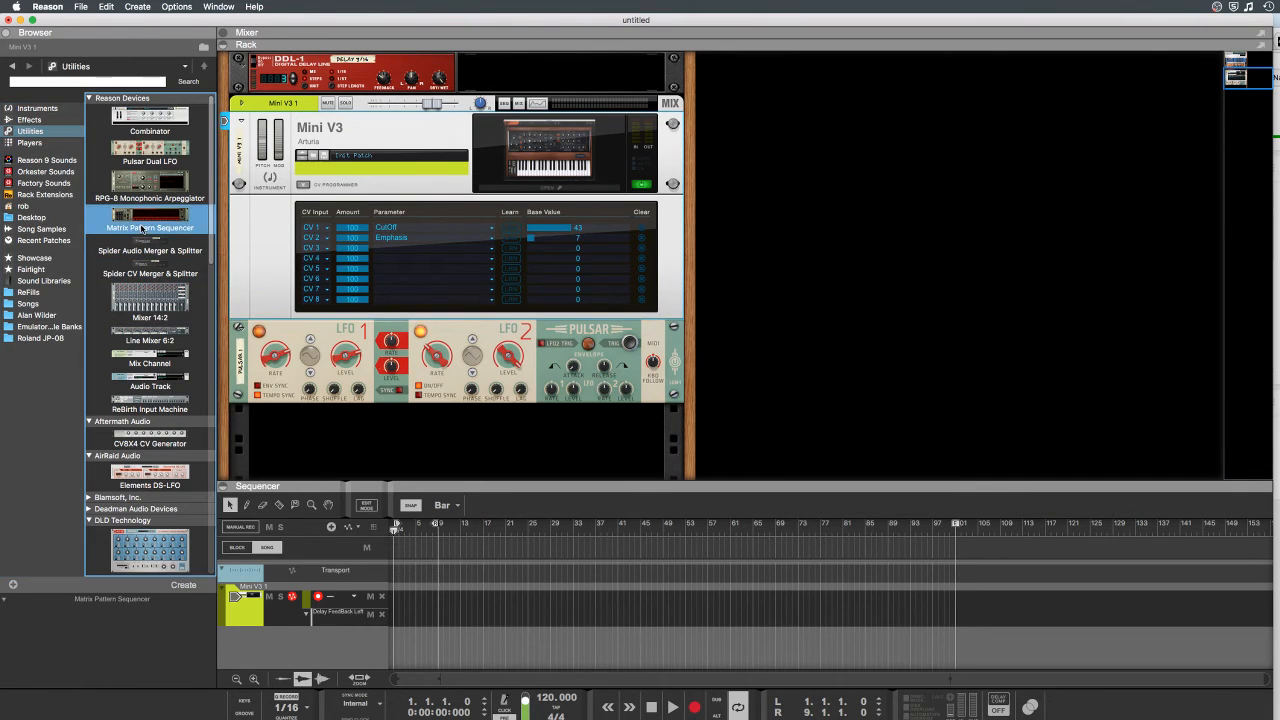
pyautogui.moveTo(145, 228); pyautogui.dragTo(505, 447)
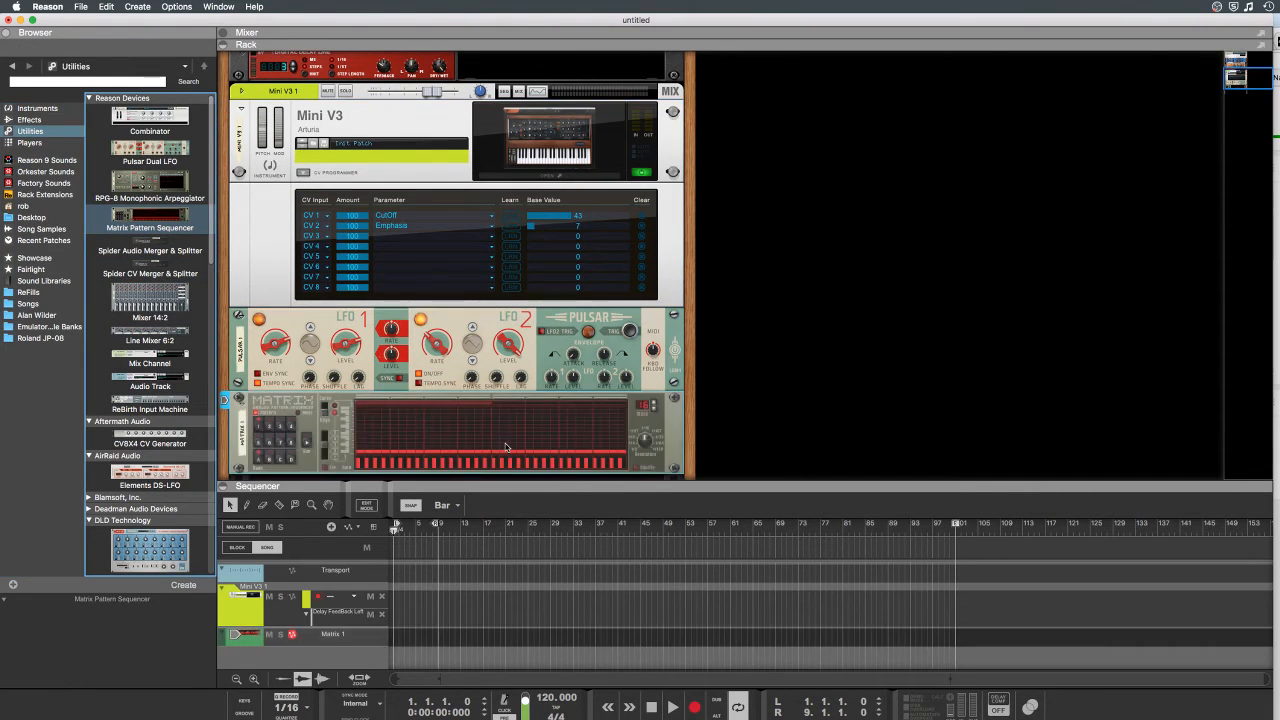
# Step: Cable the Matrix's Curve CV output to the Mini V3's modulation CV input 3
pyautogui.press('Tab')
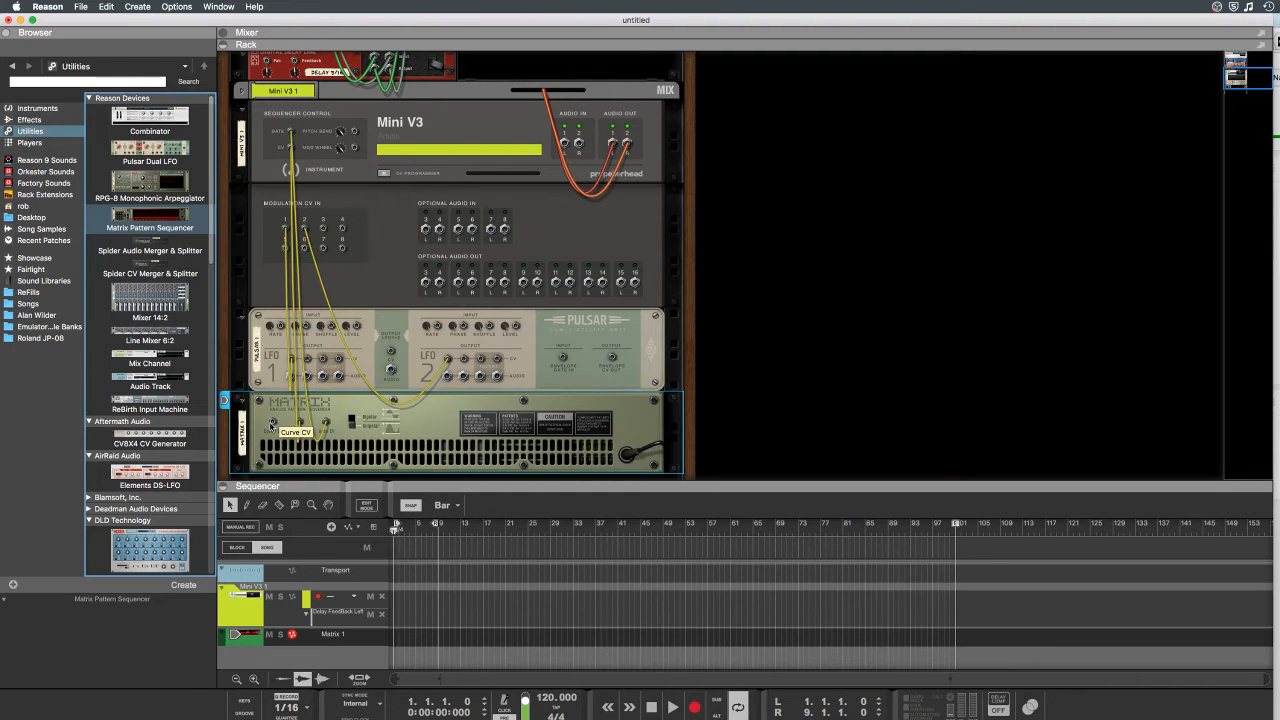
pyautogui.moveTo(272, 423); pyautogui.dragTo(325, 233)
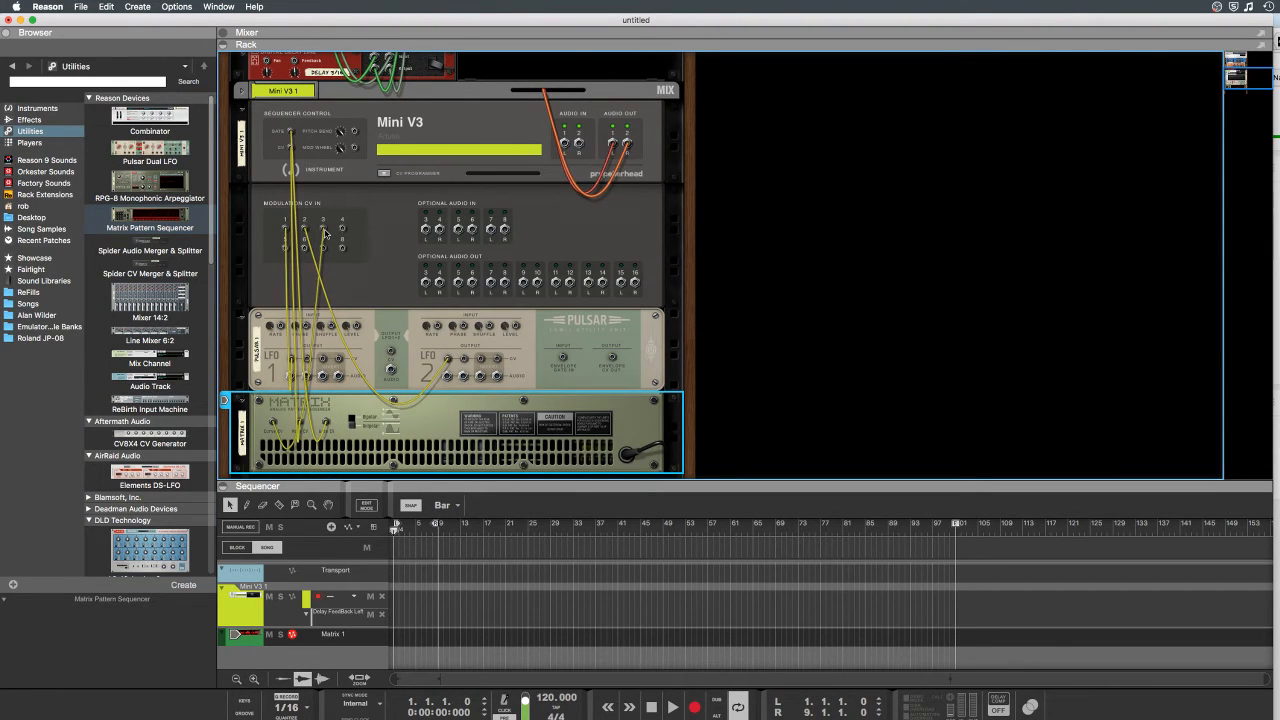
pyautogui.press('Tab')
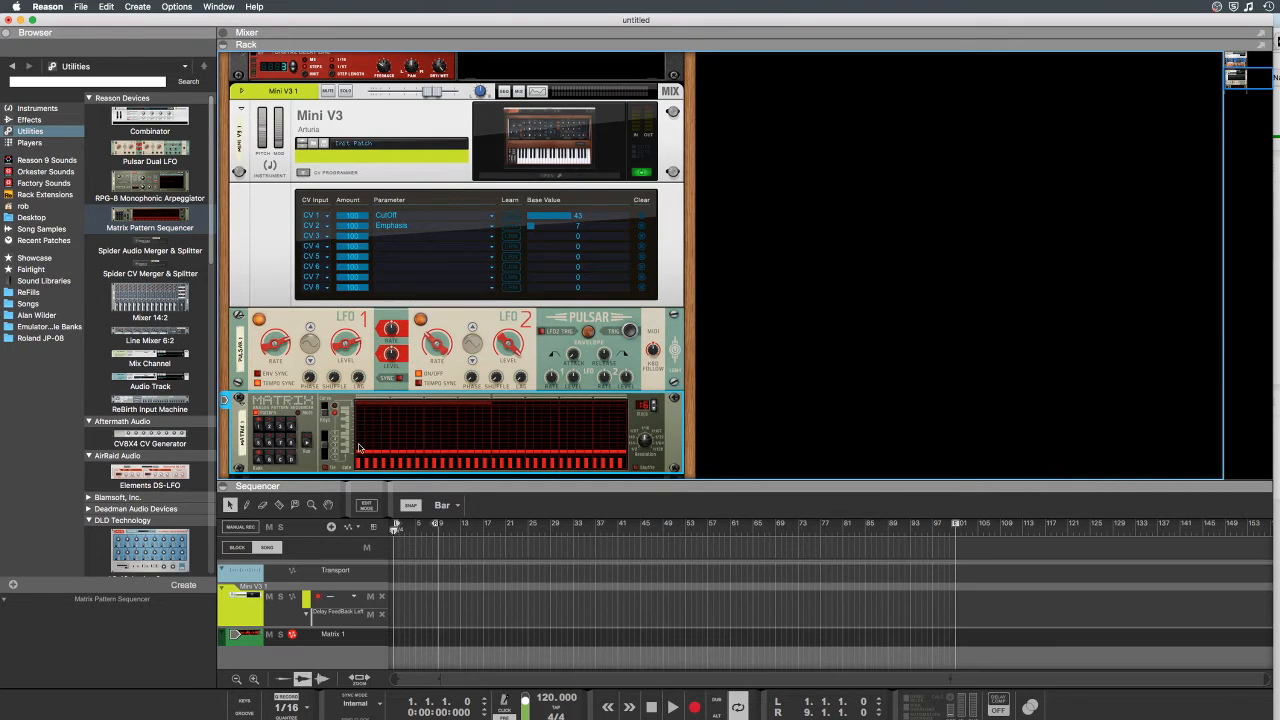
# Step: Draw a rising and falling curve across roughly the first half of the Matrix's pattern steps
pyautogui.moveTo(359, 448); pyautogui.dragTo(363, 421)
pyautogui.click(359, 433)
pyautogui.moveTo(359, 433)
pyautogui.mouseDown()
pyautogui.moveTo(600, 430)
pyautogui.moveTo(488, 421)
pyautogui.mouseUp()
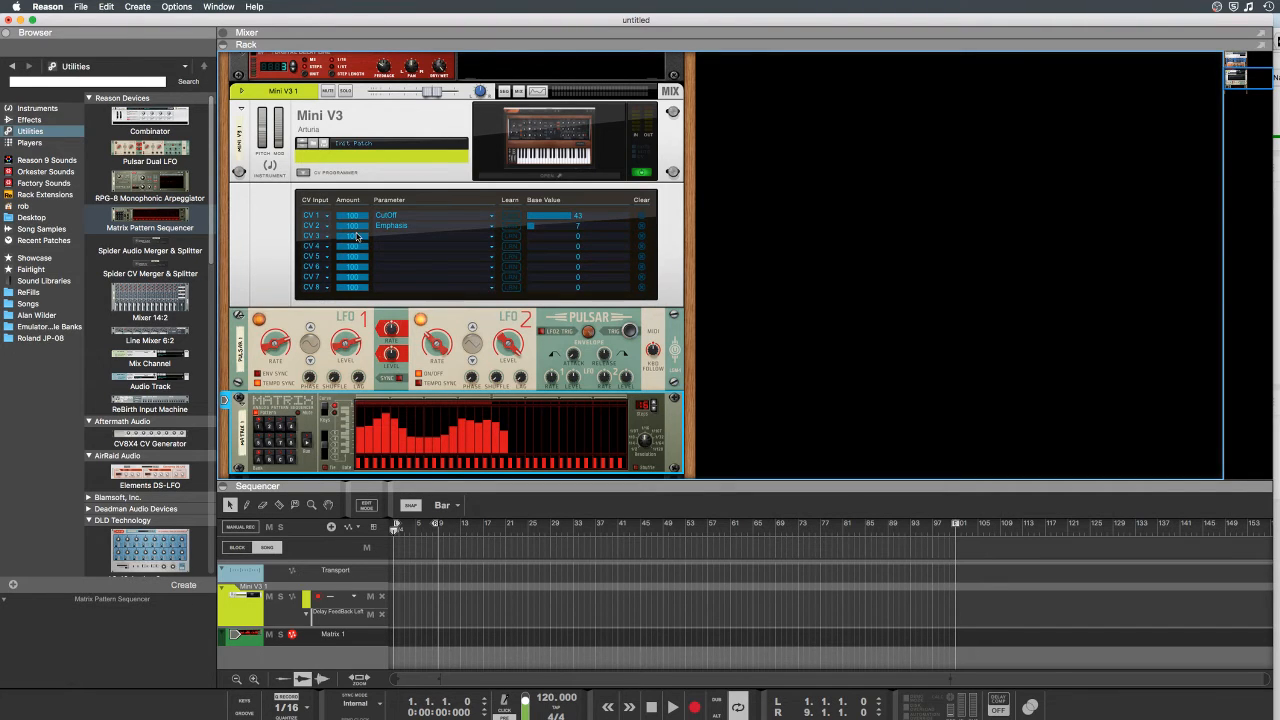
# Step: Open the Mini V3's plug-in window, move it beside the rack, and use Learn to assign CV 3 to the Oscillator 1 range knob
pyautogui.click(533, 176)
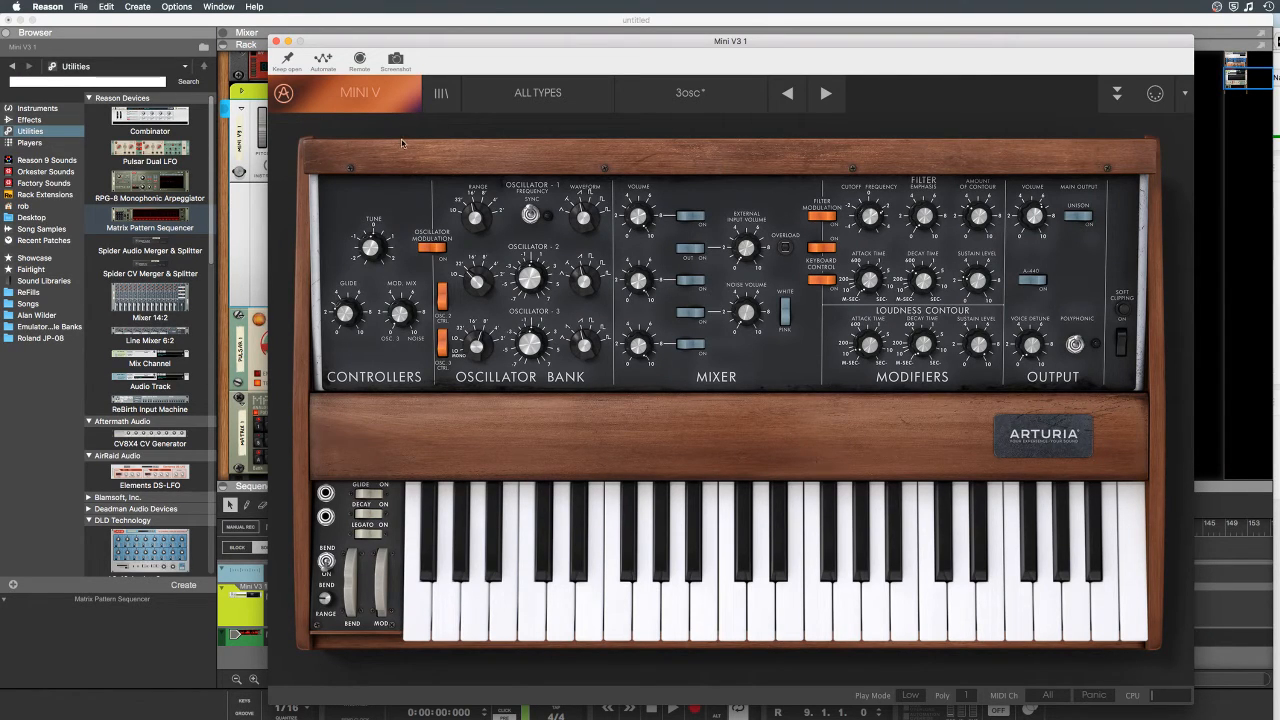
pyautogui.click(811, 148)
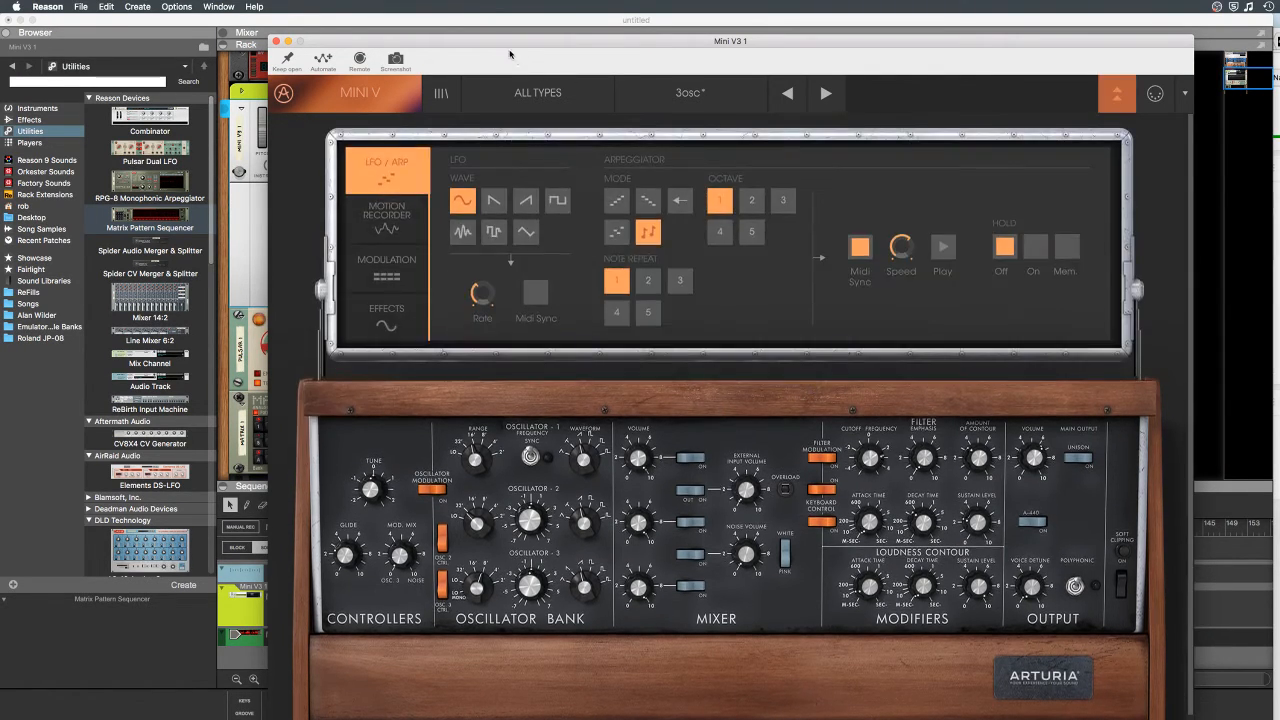
pyautogui.moveTo(510, 54); pyautogui.dragTo(926, 33)
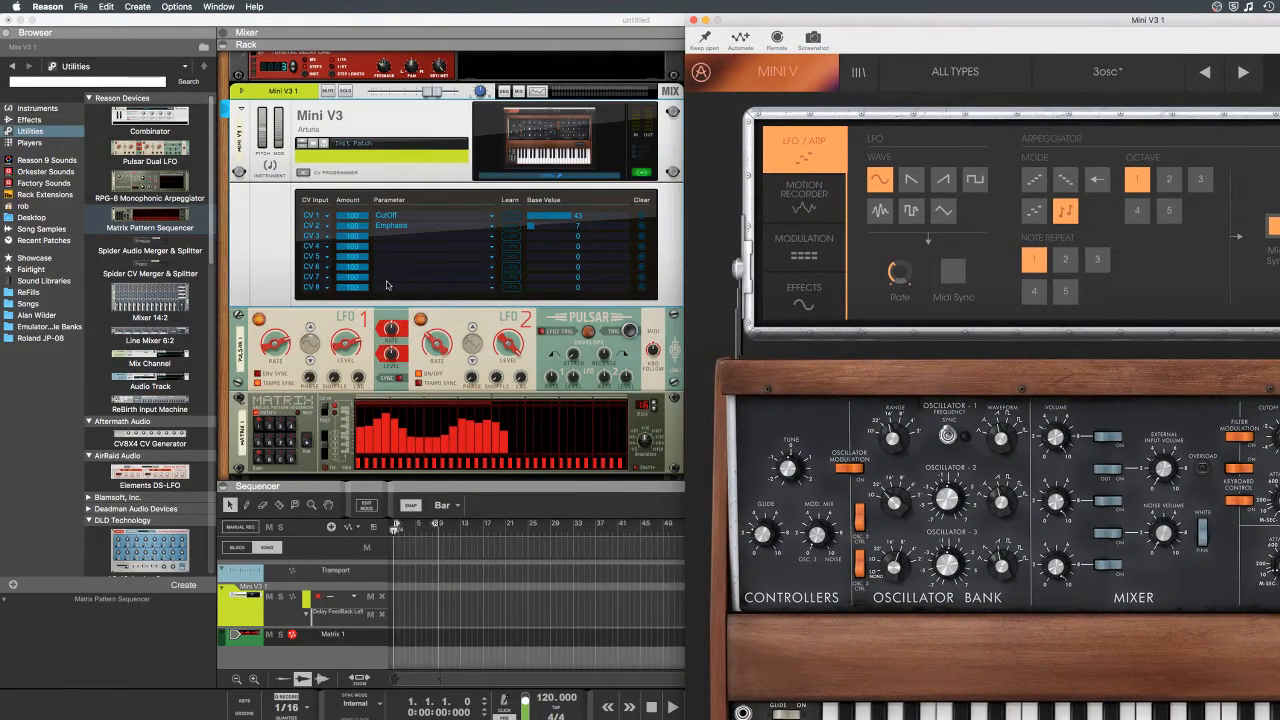
pyautogui.click(512, 237)
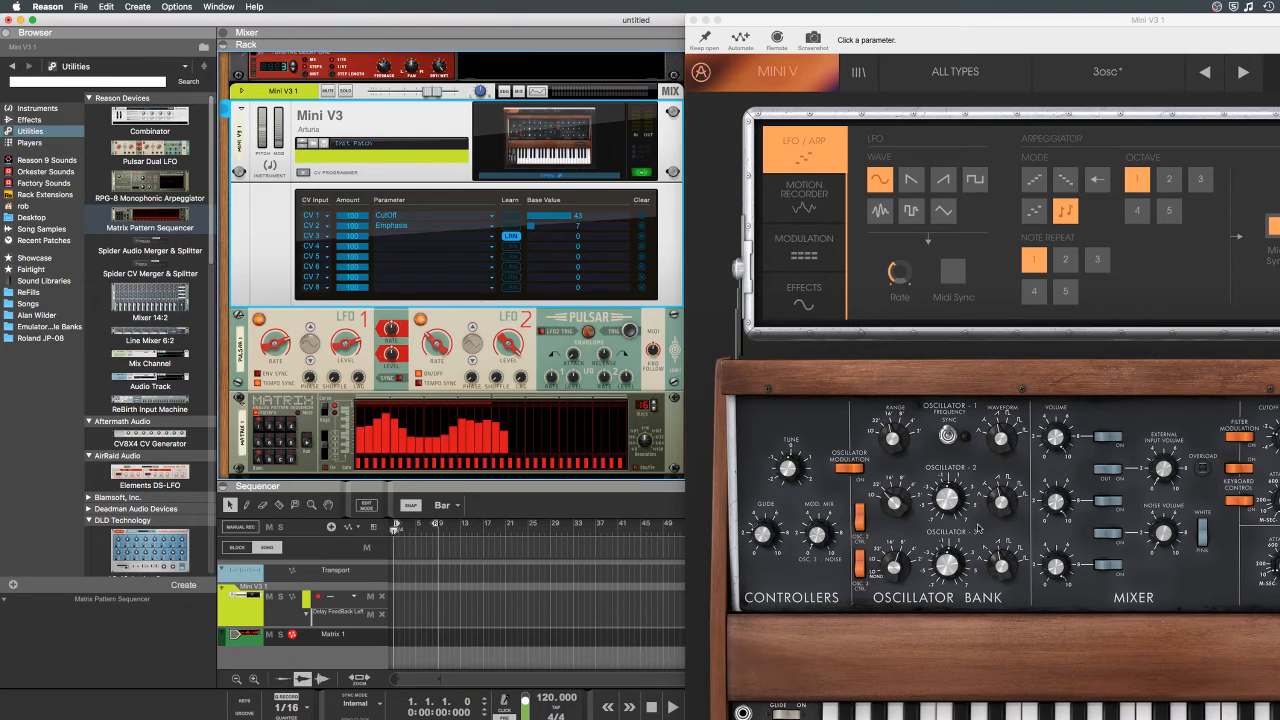
pyautogui.click(893, 445)
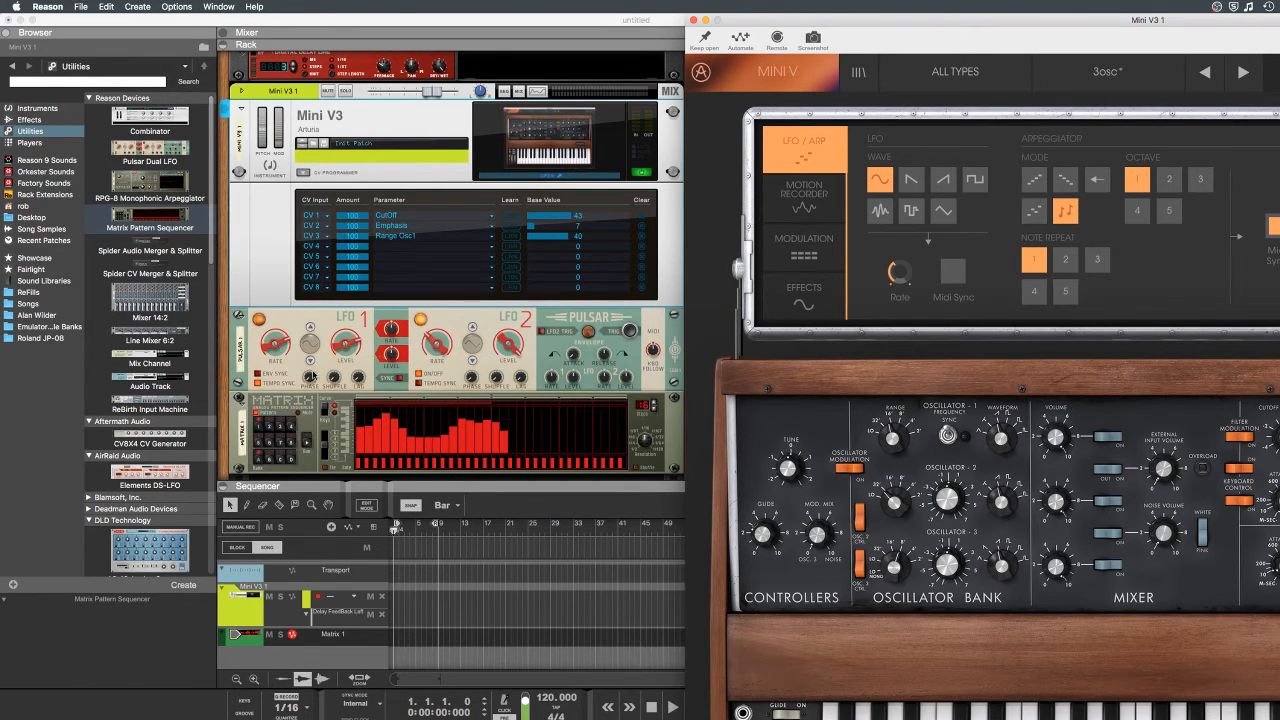
# Step: Select the Mini V3 track, set the CV 3 parameter to Glide, and start playback to hear the modulation
pyautogui.click(239, 612)
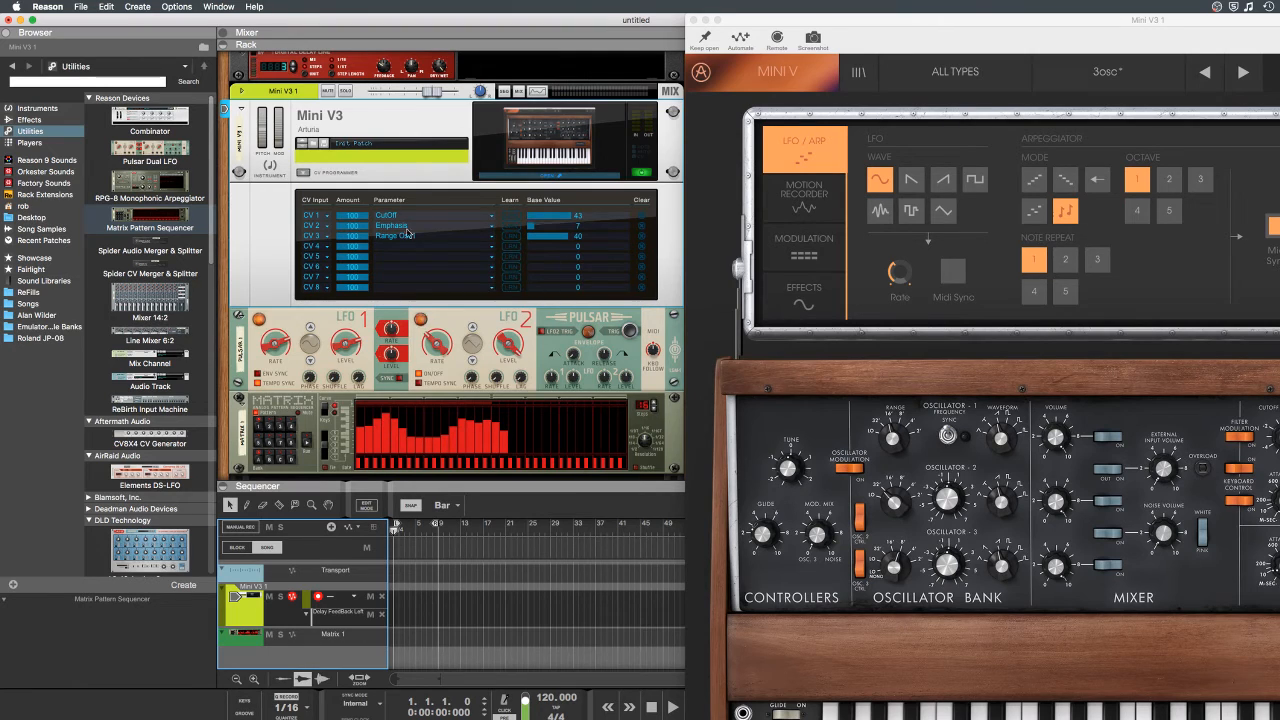
pyautogui.click(461, 235)
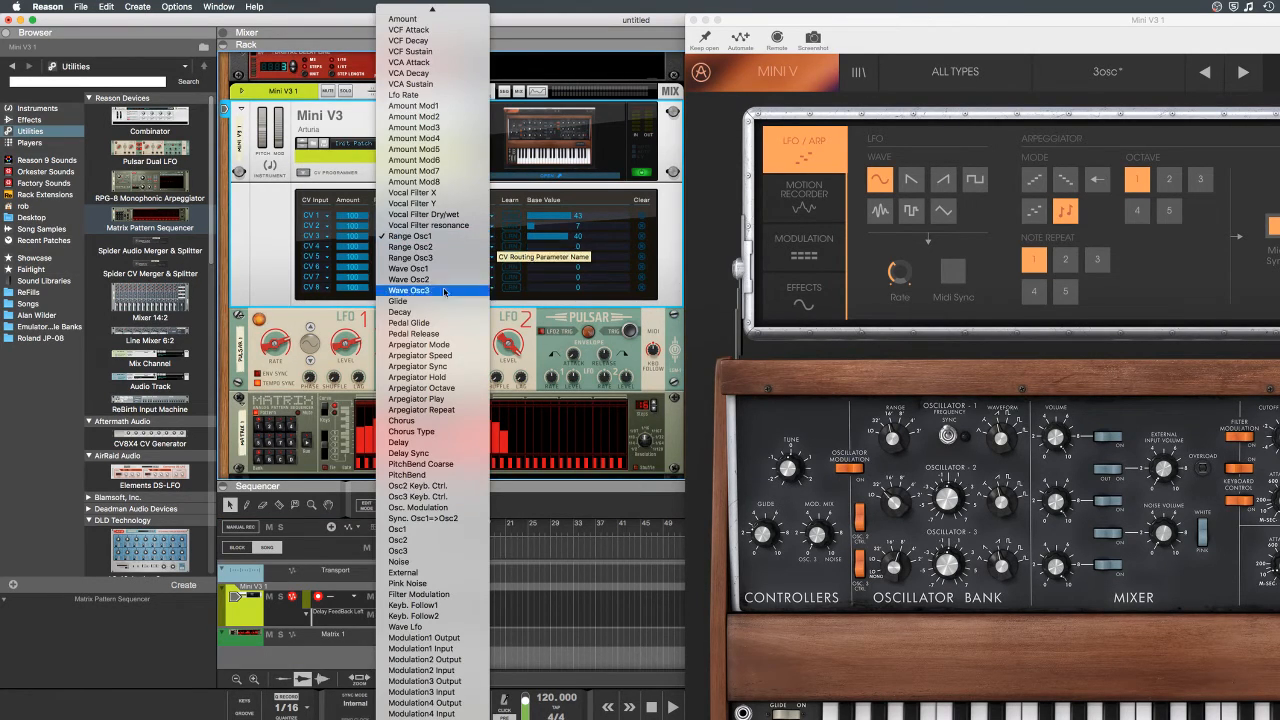
pyautogui.click(410, 301)
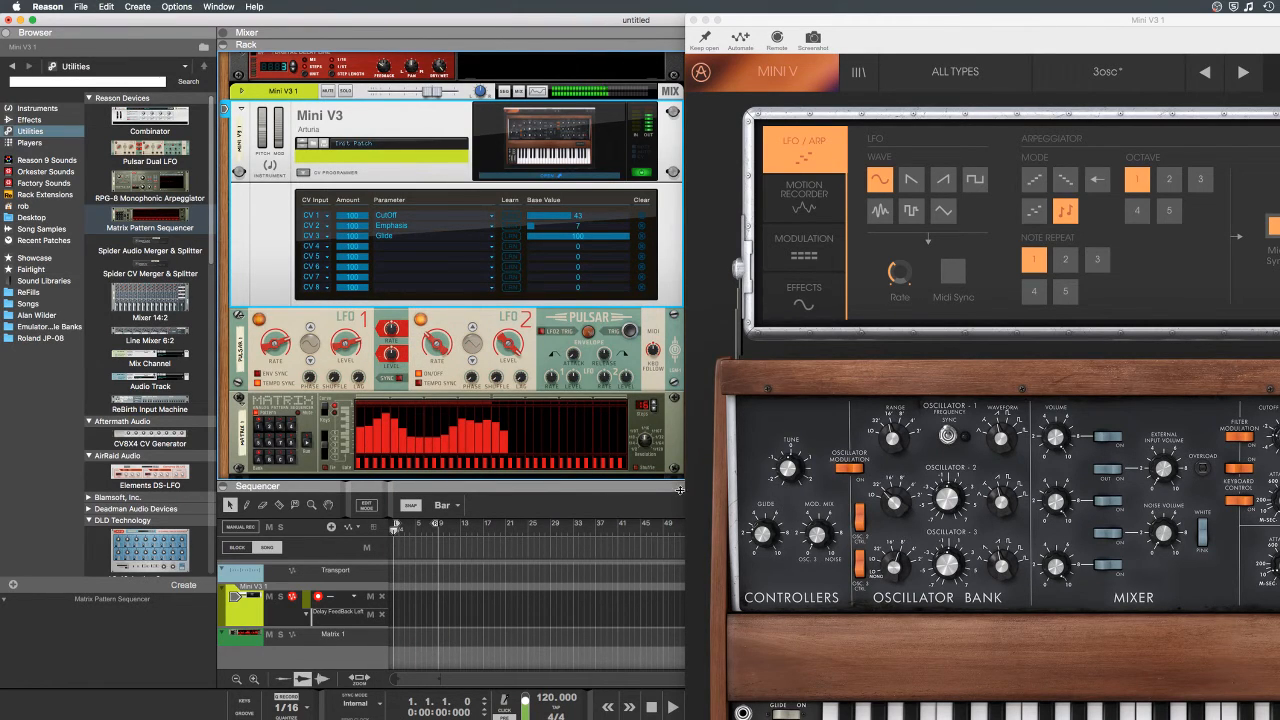
pyautogui.click(672, 709)
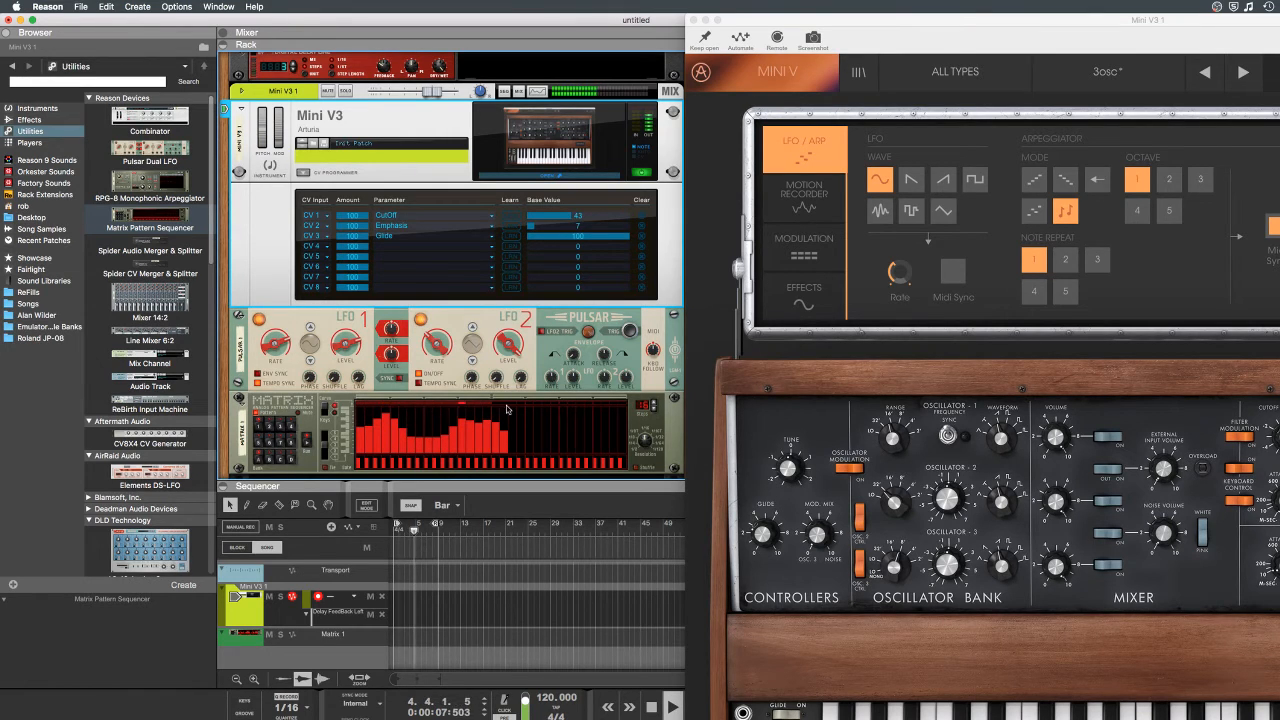
# Step: Reassign CV 3 from Glide to Range Osc1 with Learn during playback, and stop the transport
pyautogui.click(491, 236)
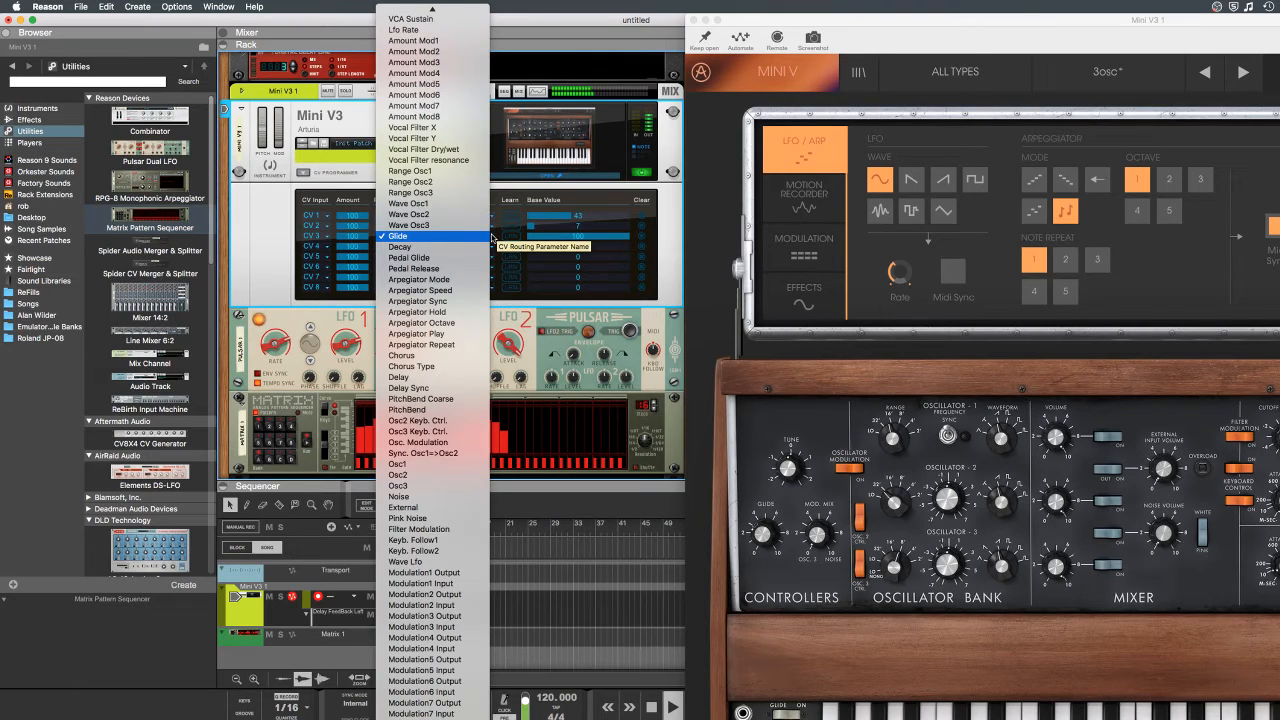
pyautogui.click(489, 236)
pyautogui.click(511, 236)
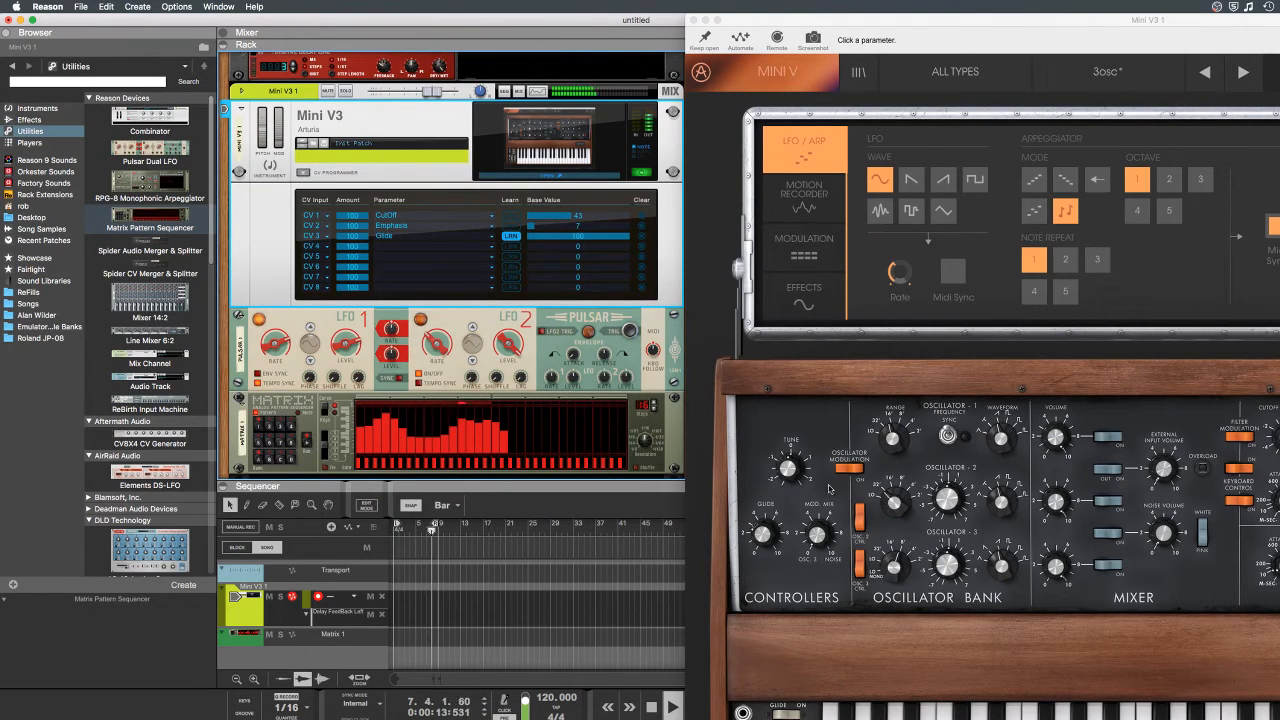
pyautogui.click(891, 440)
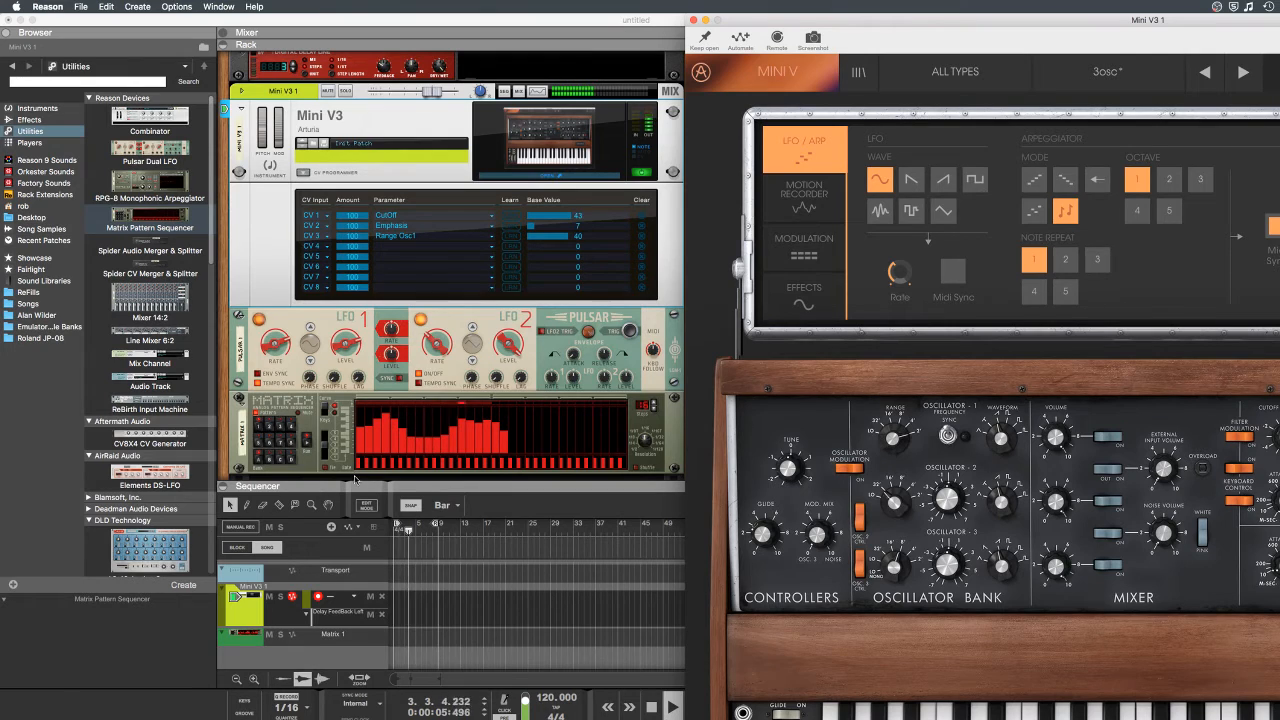
pyautogui.click(652, 707)
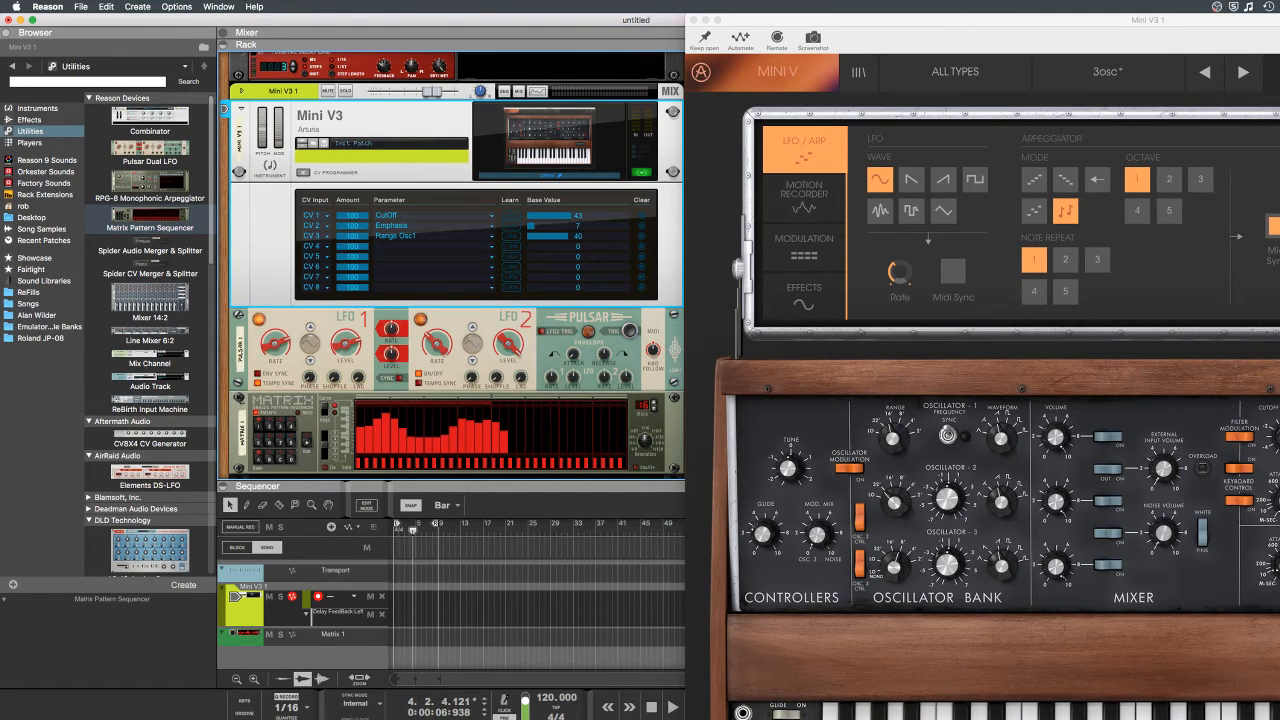
# Step: Collapse the Mini V3's LFO and arpeggiator section, and close the plug-in window
pyautogui.click(990, 282)
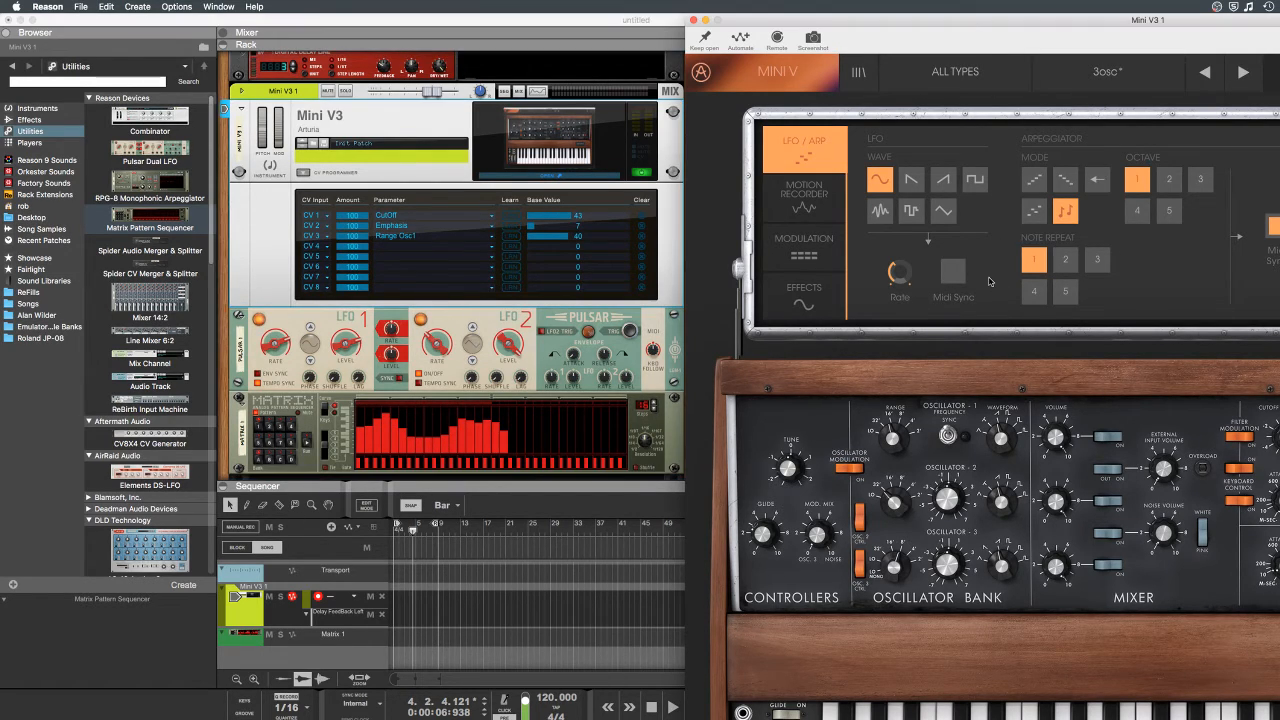
pyautogui.click(1014, 369)
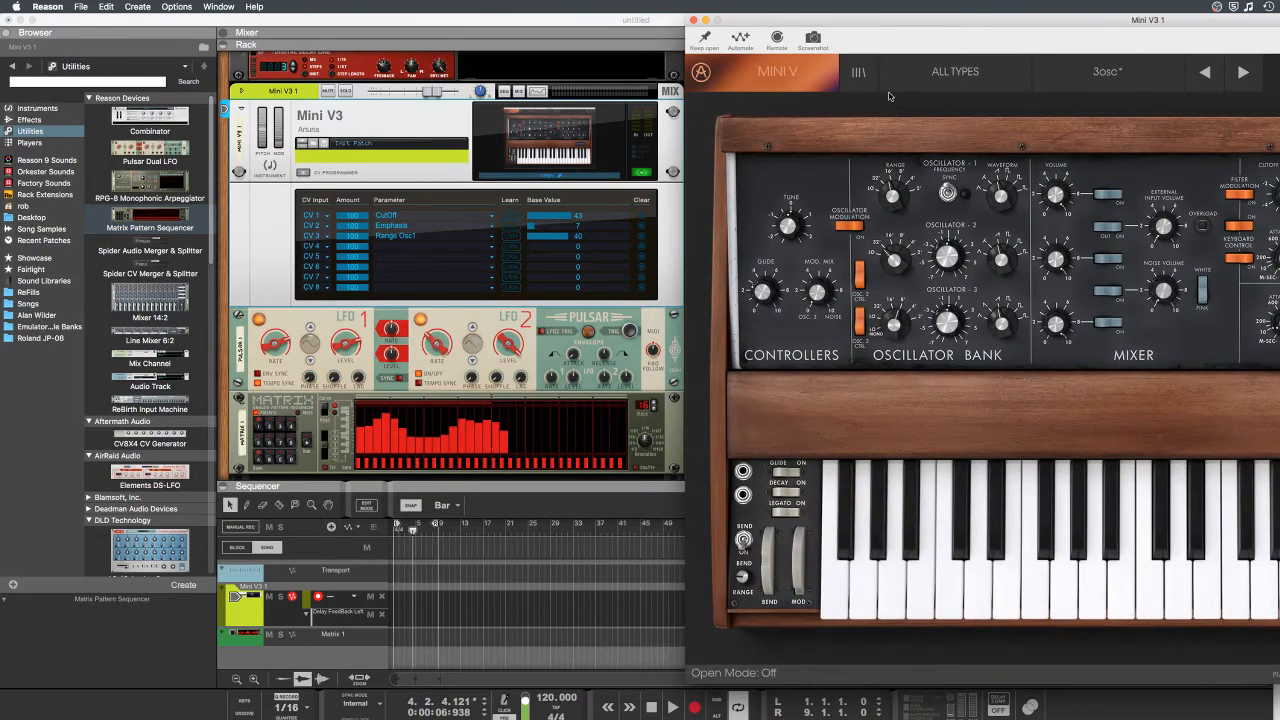
pyautogui.moveTo(1069, 20); pyautogui.dragTo(915, 34)
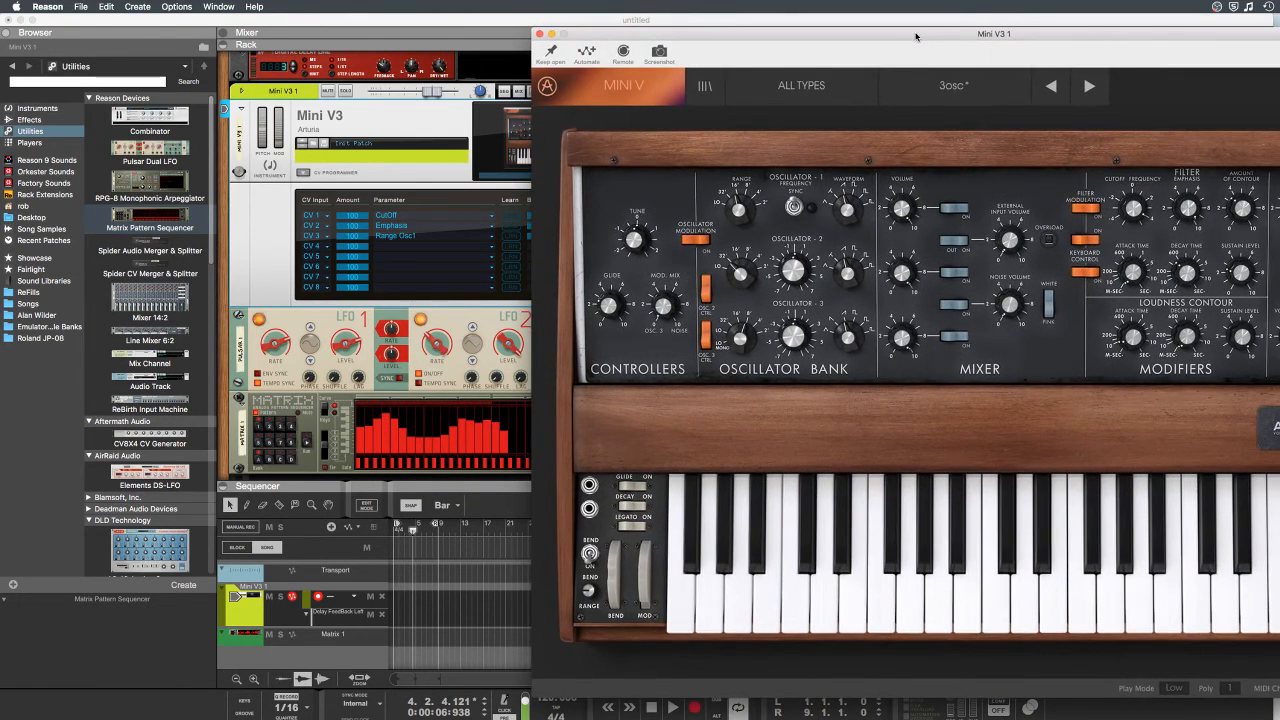
pyautogui.click(257, 263)
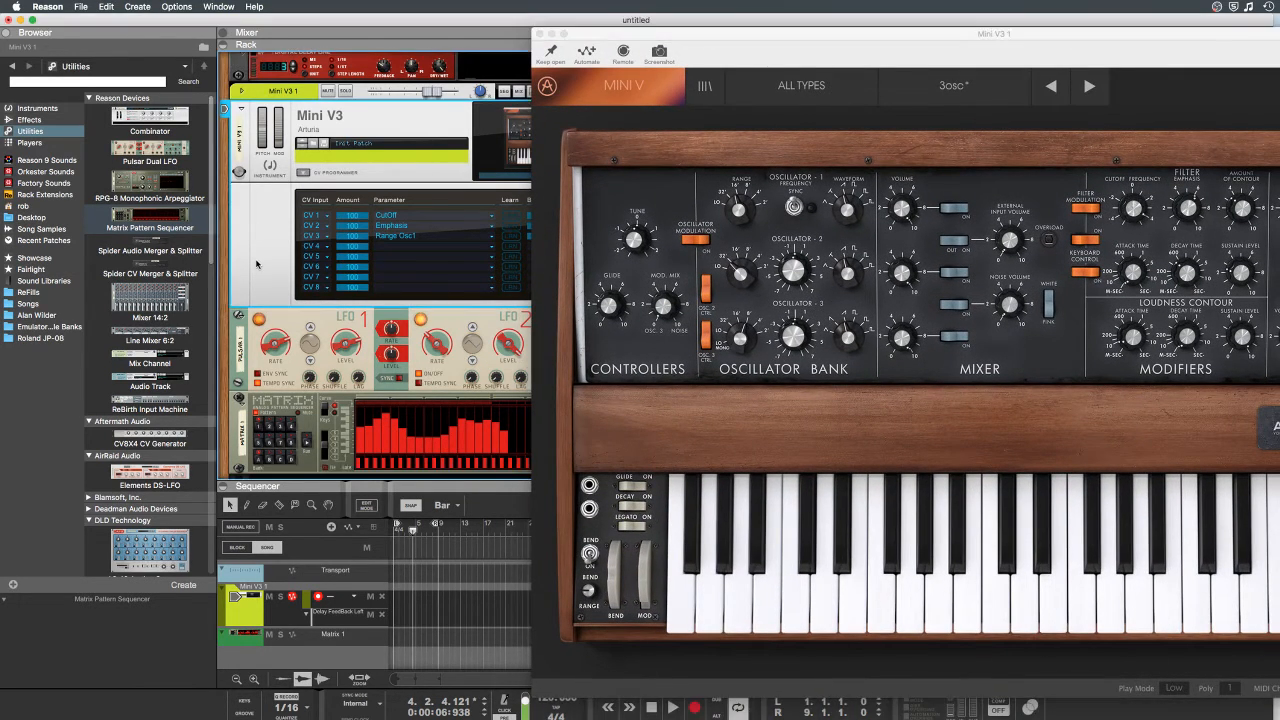
pyautogui.click(540, 34)
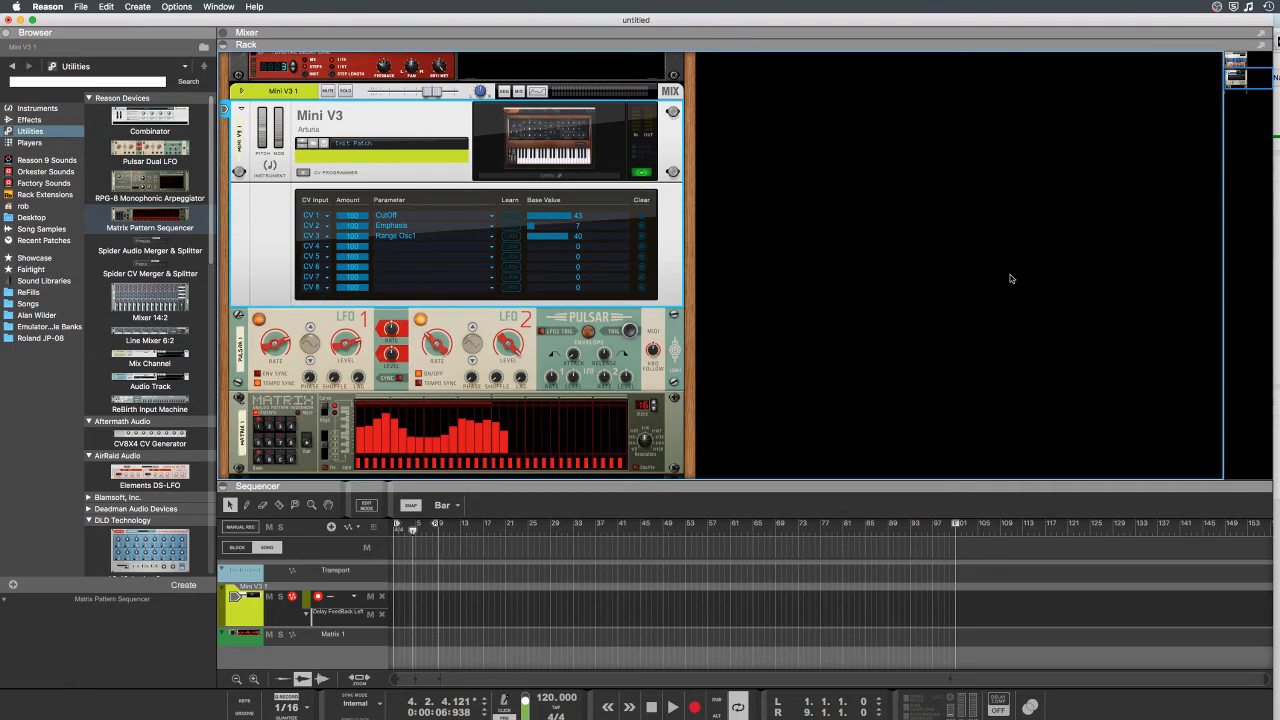
# Step: Delete the Pulsar Dual LFO from the rack and confirm the deletion
pyautogui.scroll(-3, 638, 295)
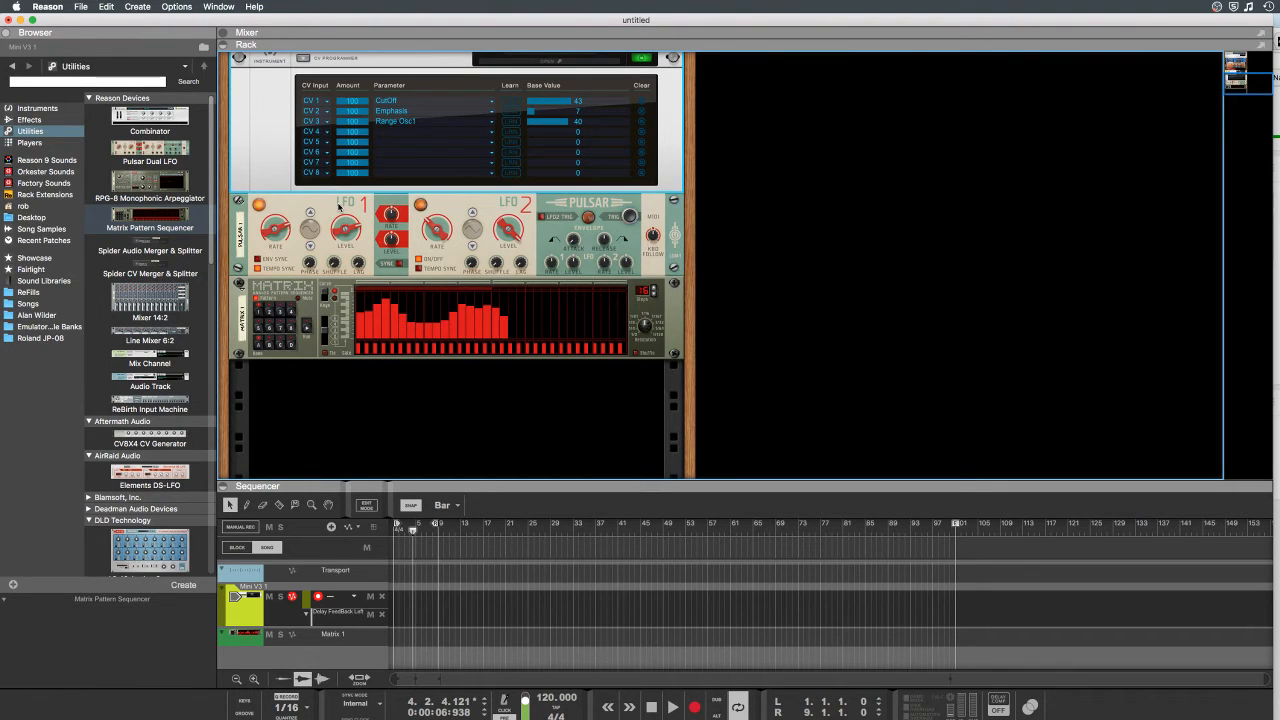
pyautogui.scroll(10, 460, 402)
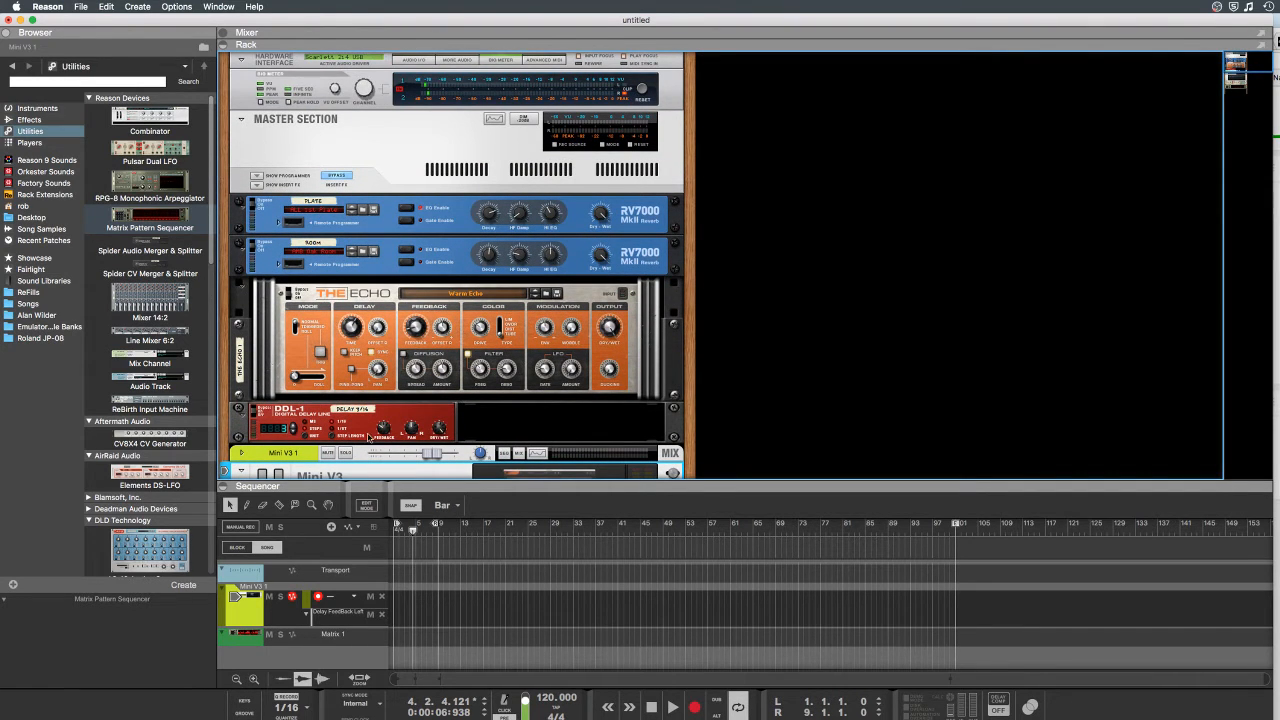
pyautogui.scroll(-5, 370, 437)
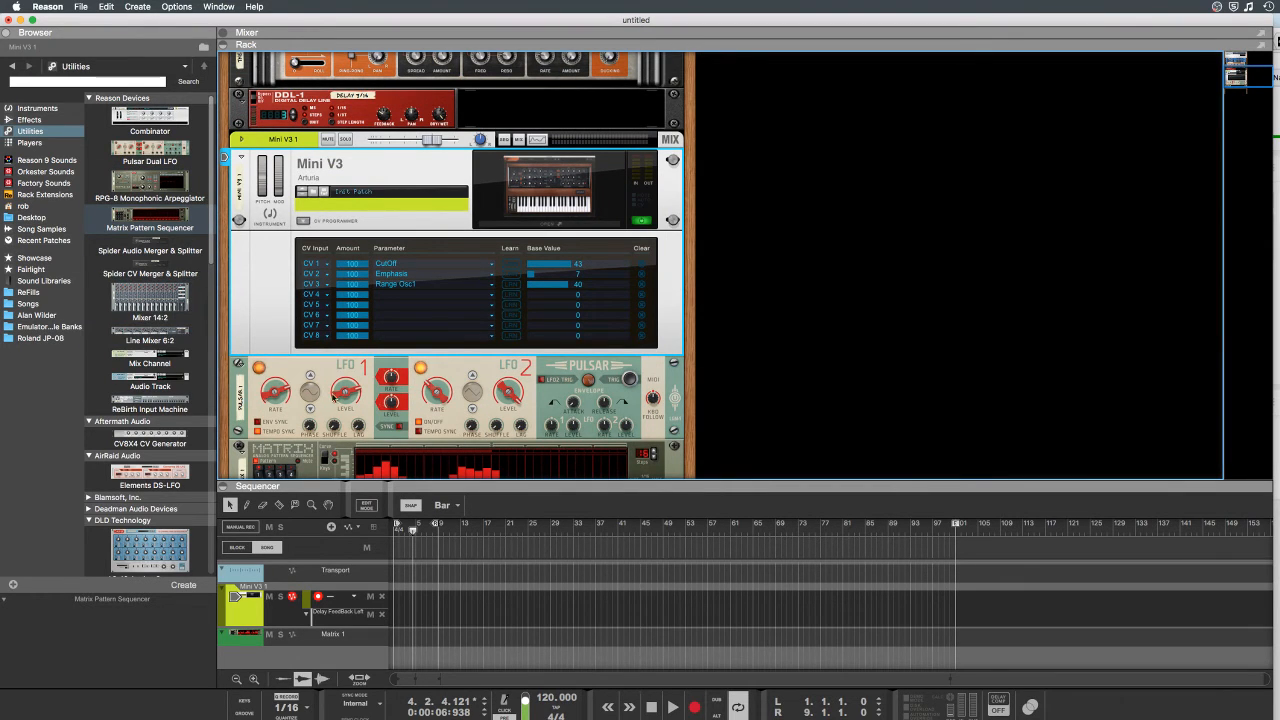
pyautogui.click(493, 405)
pyautogui.press('Delete')
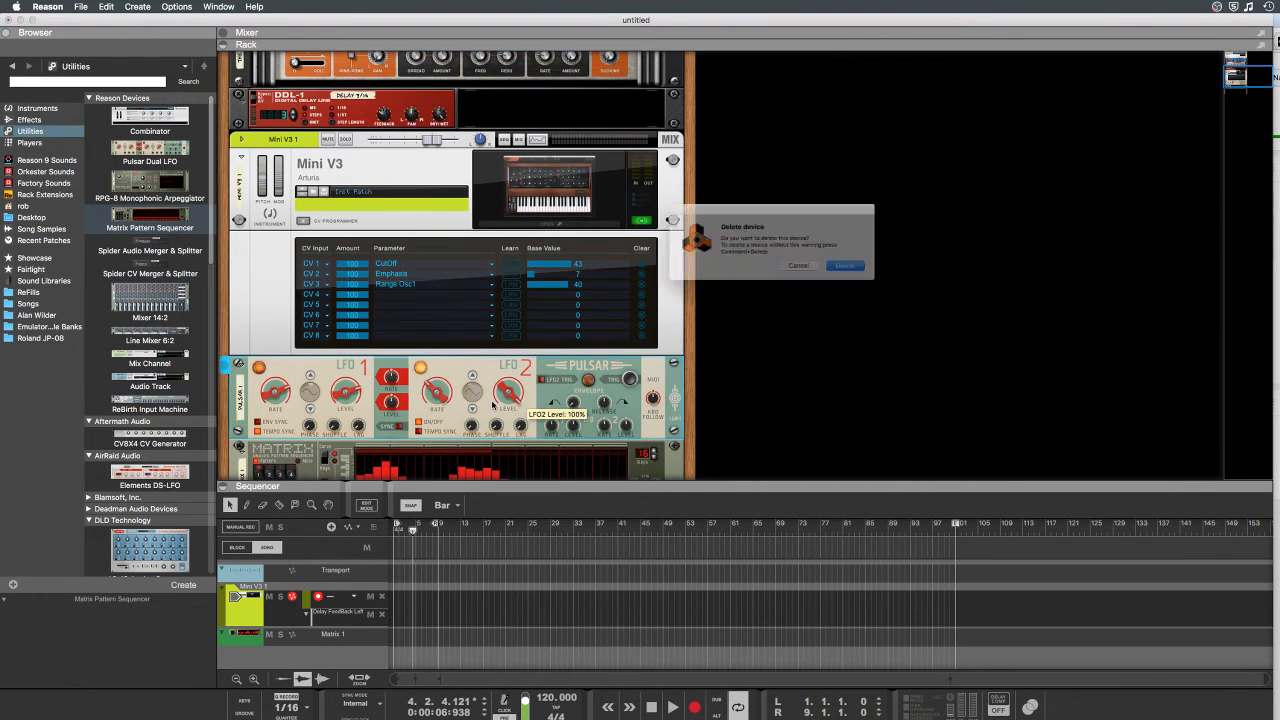
pyautogui.click(850, 267)
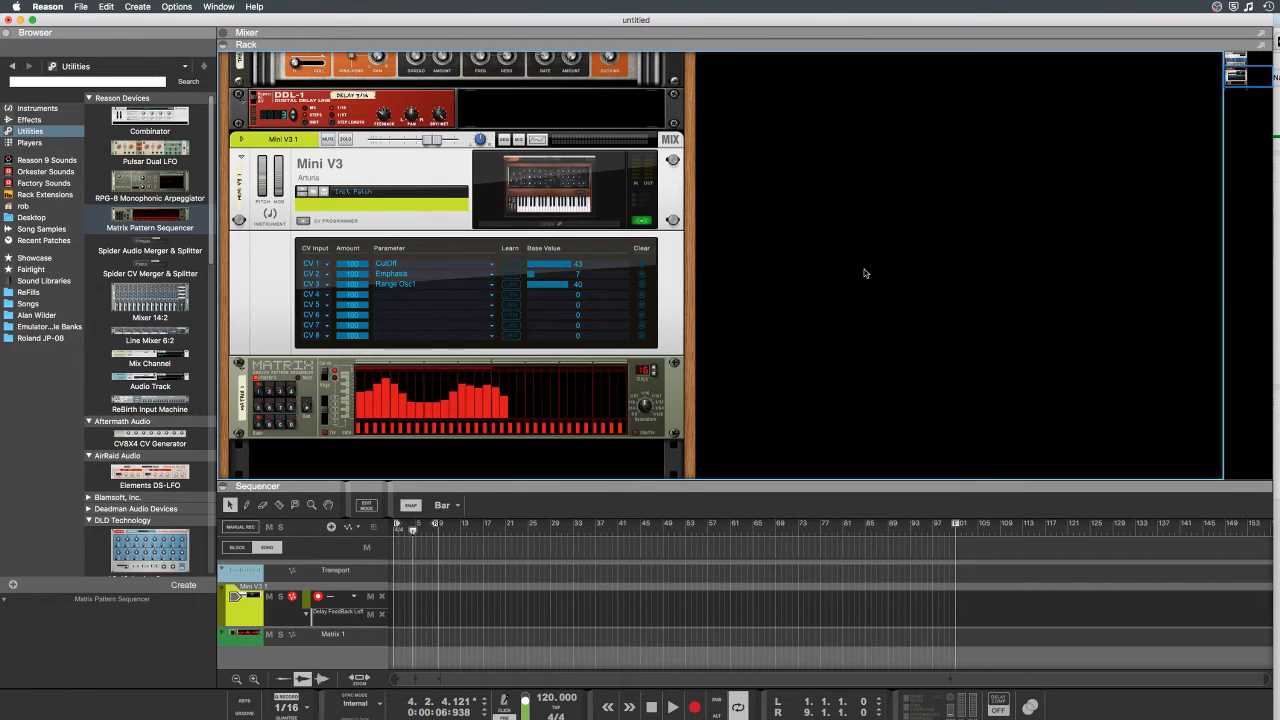
# Step: Delete the Mini V3 together with all devices, tracks and channels in its device group
pyautogui.click(561, 314)
pyautogui.press('Delete')
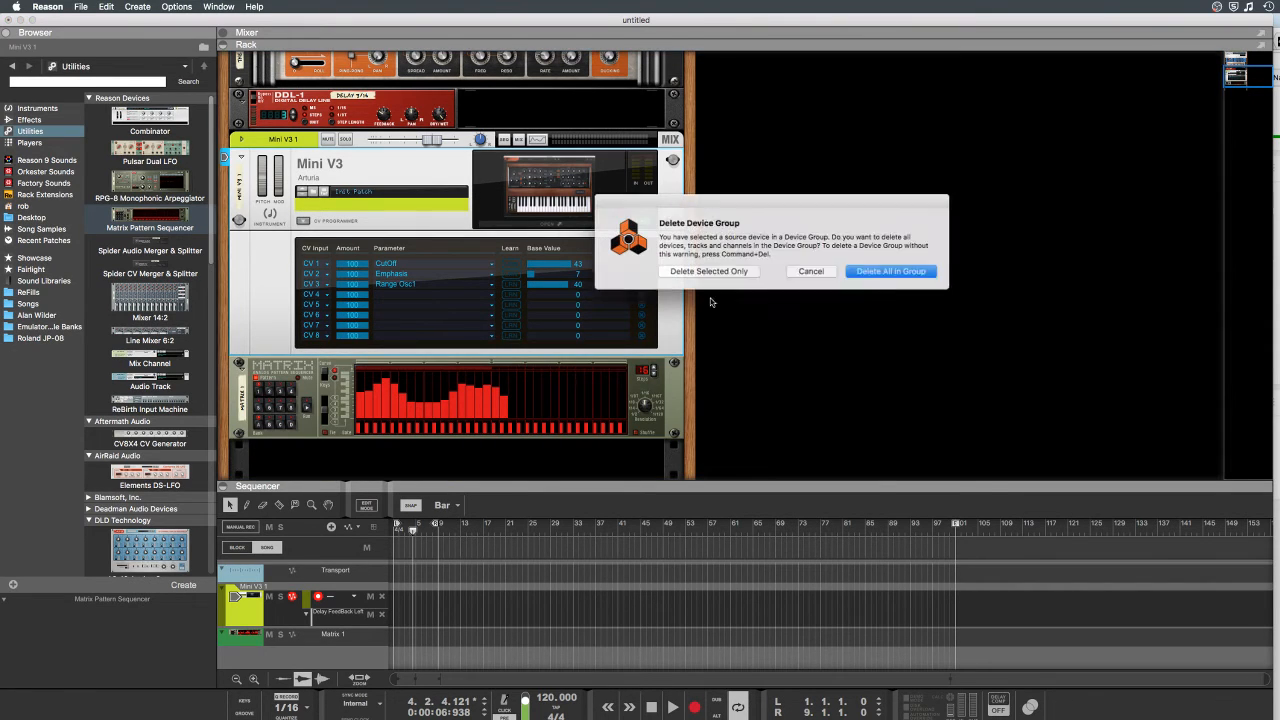
pyautogui.click(890, 271)
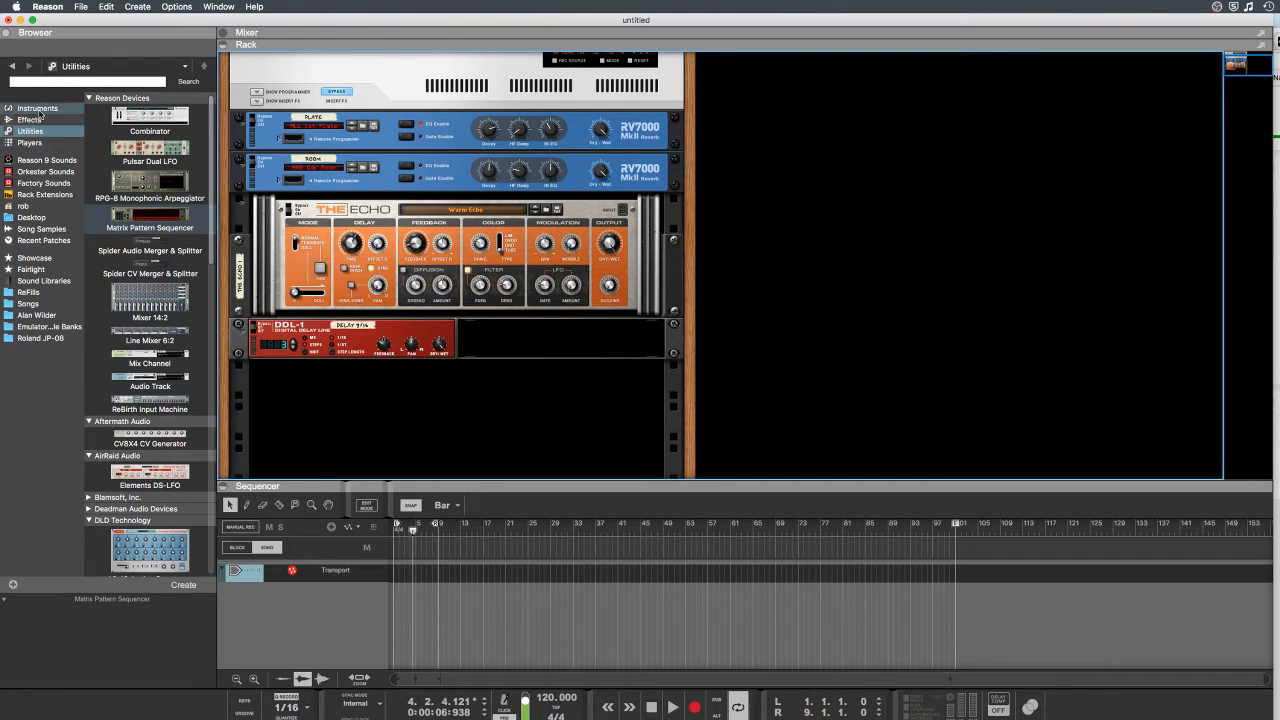
# Step: Find Arturia's Piano V among the browser's instruments and add it to the rack below the DDL-1 delay
pyautogui.click(37, 108)
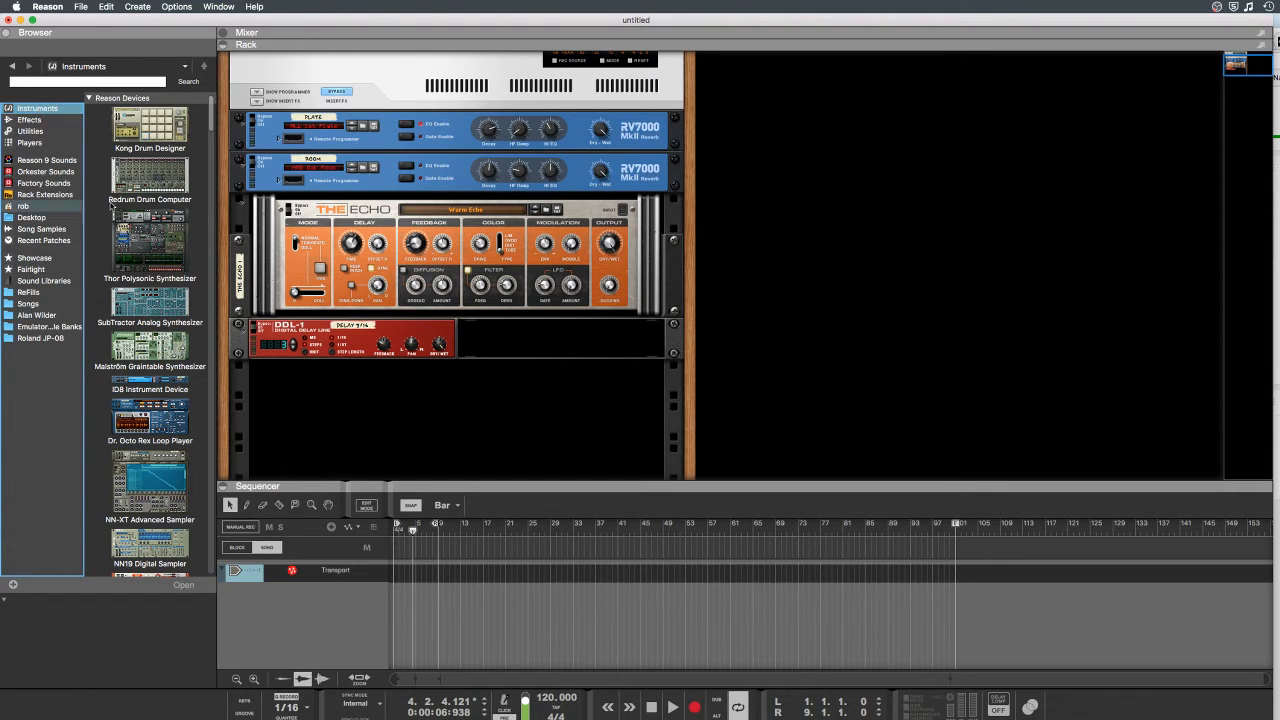
pyautogui.click(200, 195)
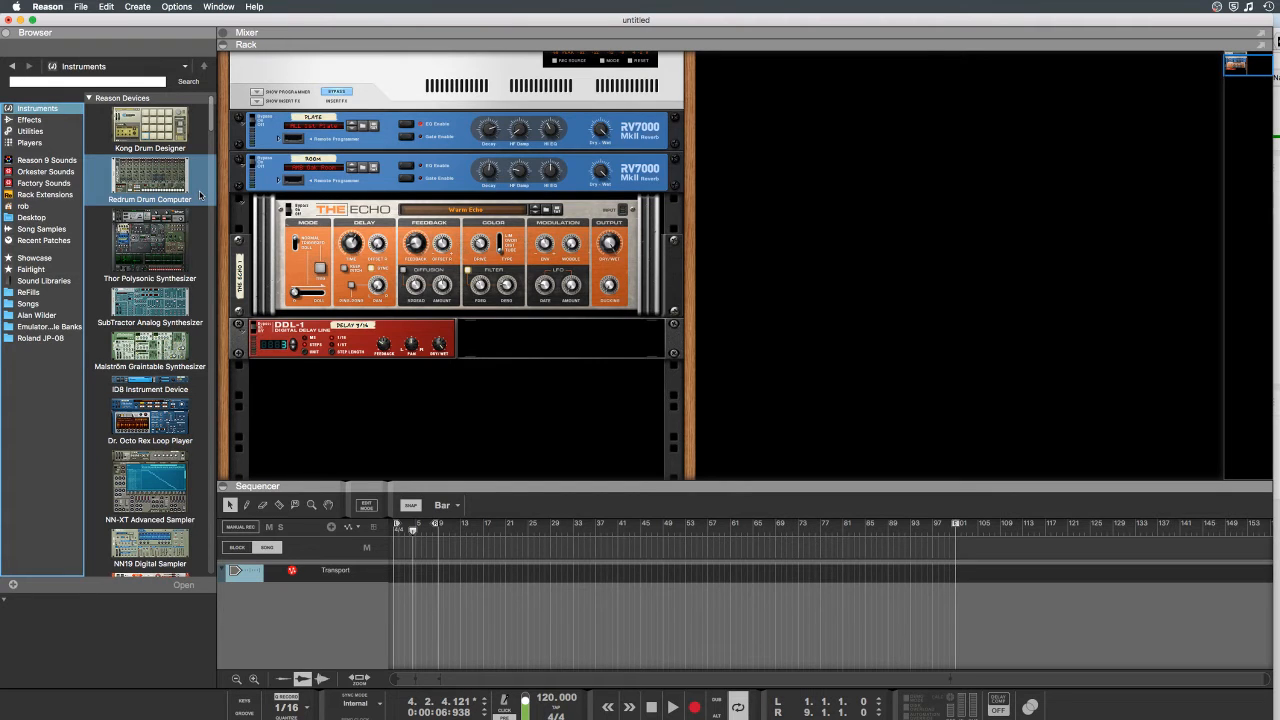
pyautogui.scroll(-10, 200, 195)
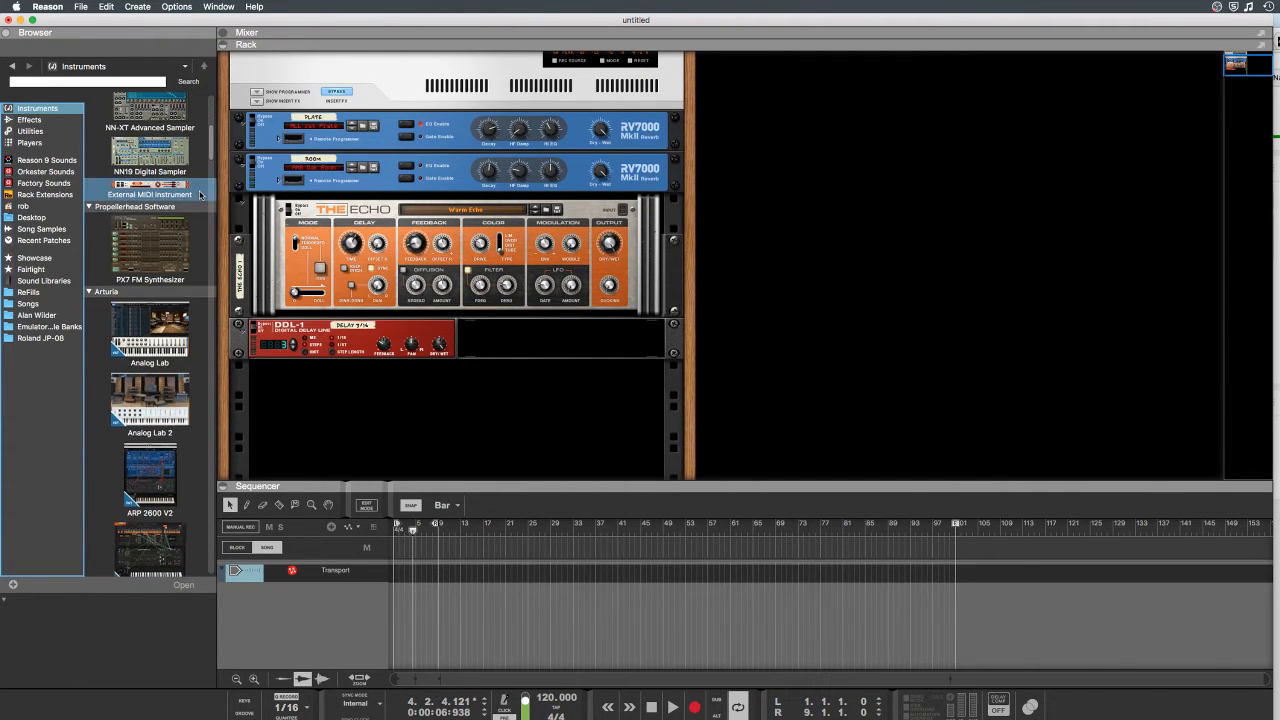
pyautogui.scroll(-10, 200, 195)
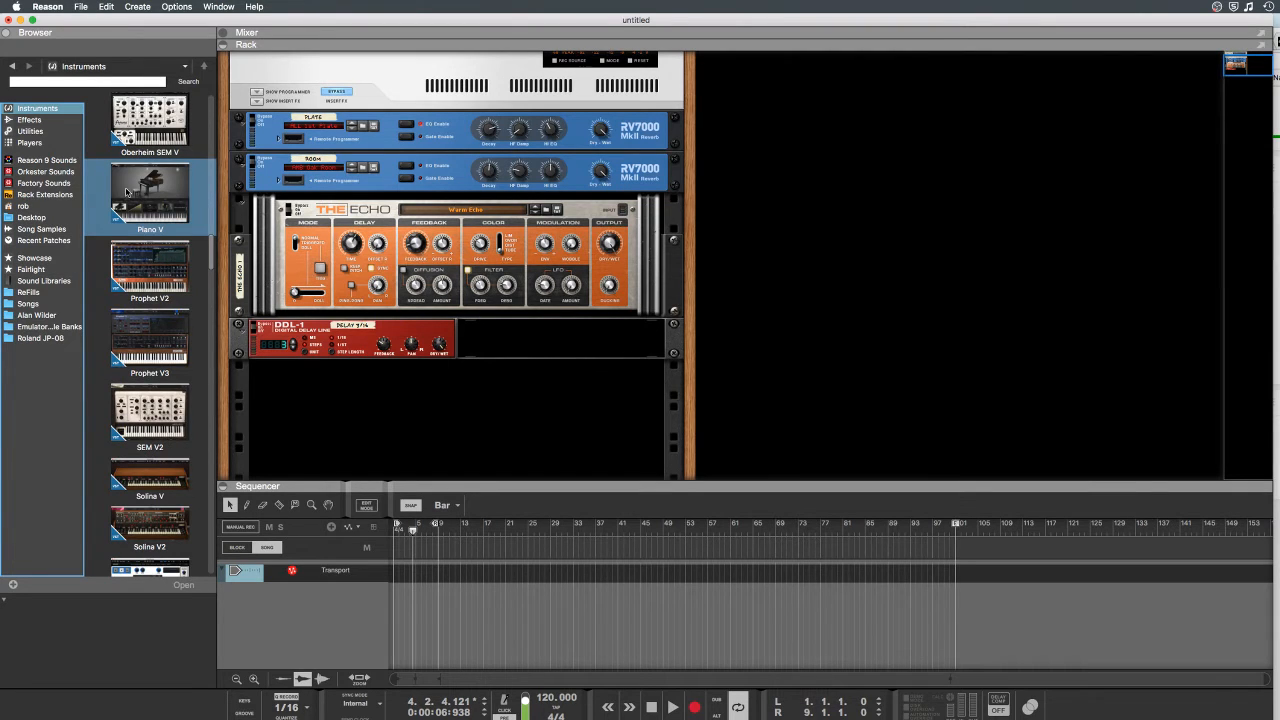
pyautogui.moveTo(127, 192); pyautogui.dragTo(554, 420)
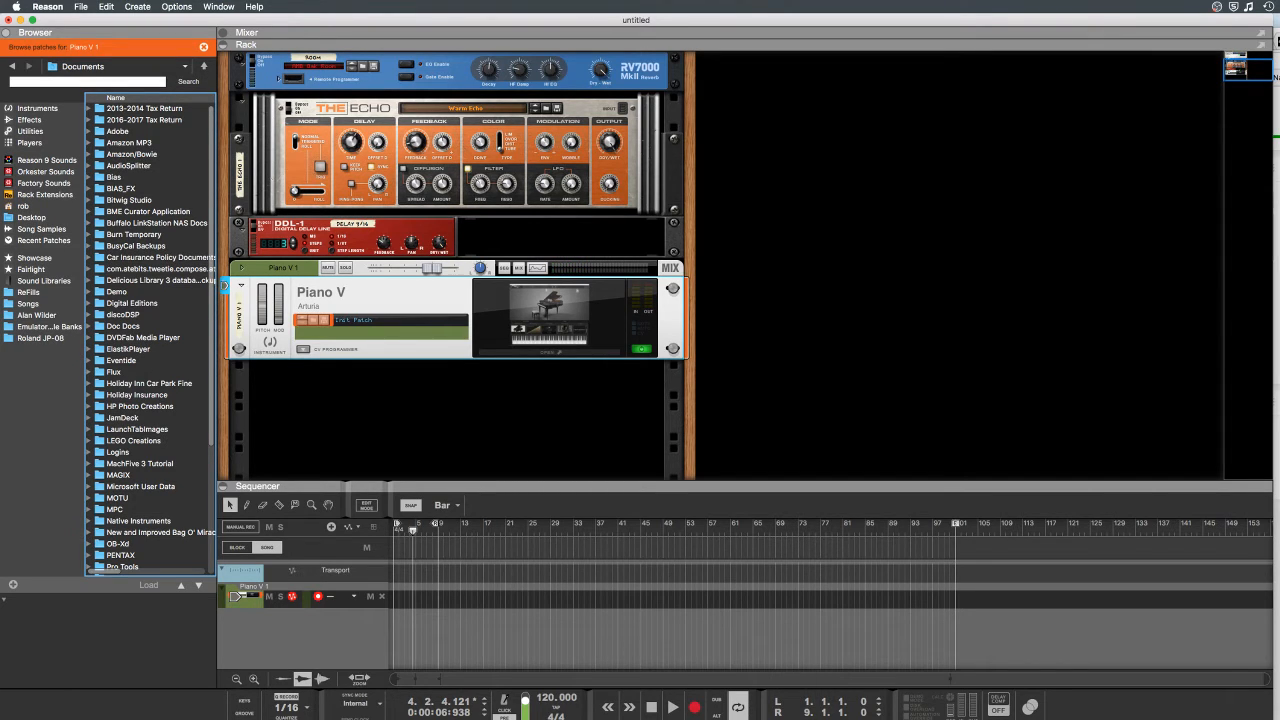
# Step: Record a clip about five bars long on the Piano V track and move it to start at bar 1
pyautogui.click(691, 713)
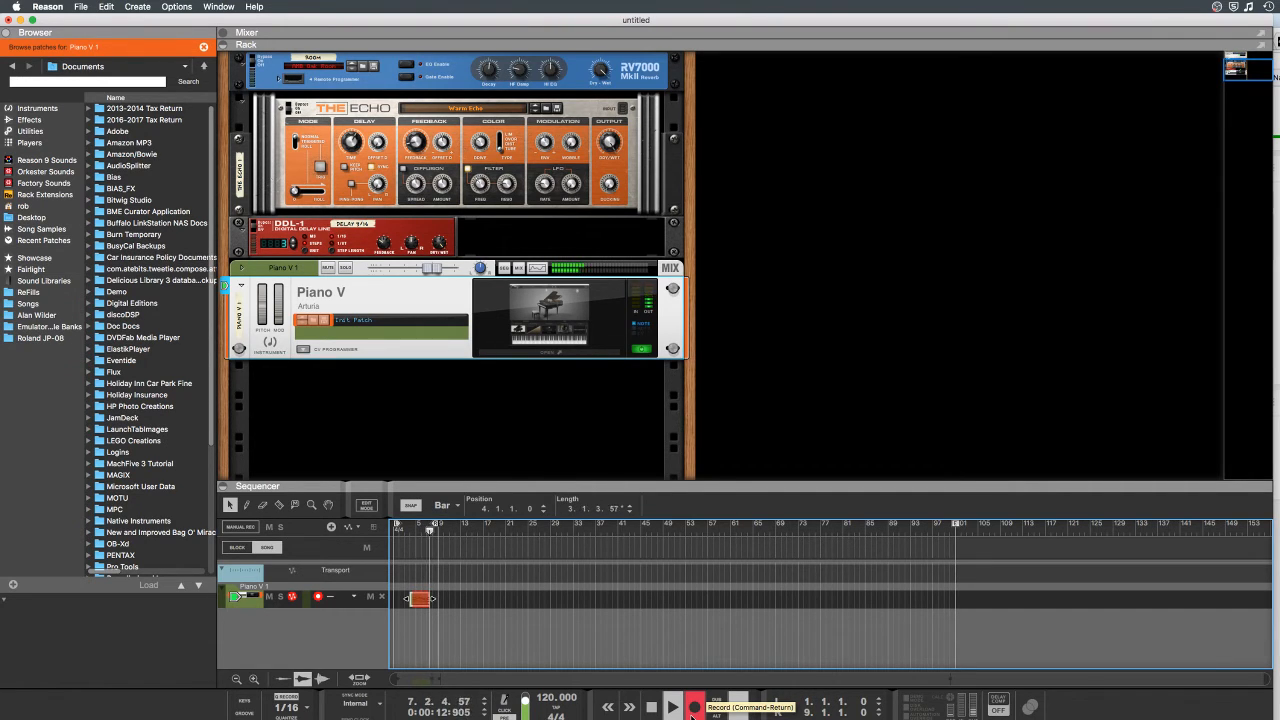
pyautogui.click(651, 709)
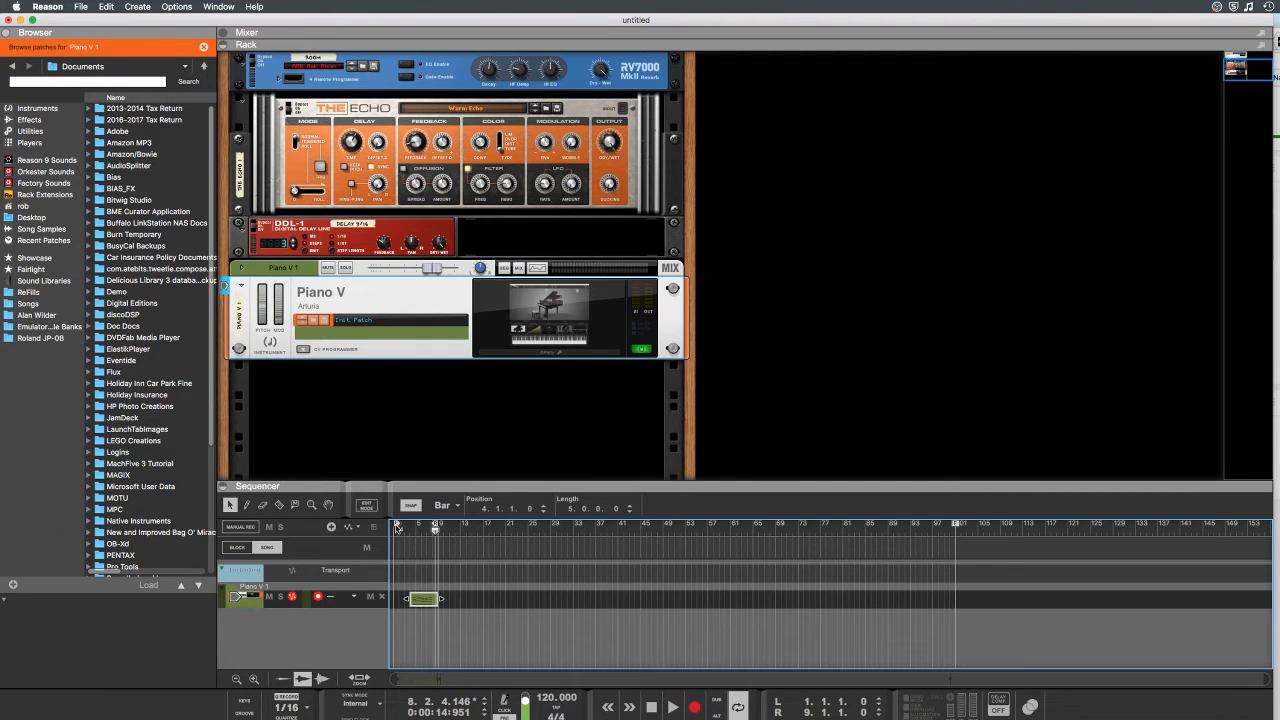
pyautogui.moveTo(421, 597); pyautogui.dragTo(403, 600)
pyautogui.click(651, 709)
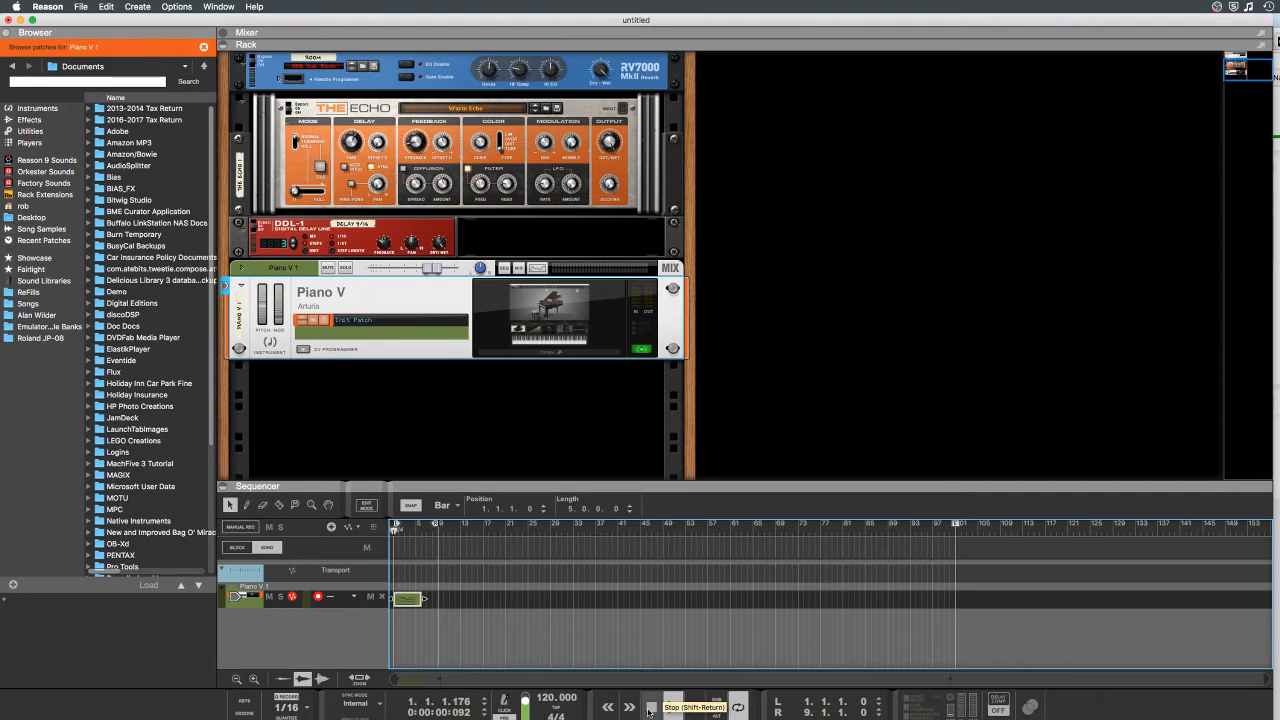
pyautogui.click(655, 712)
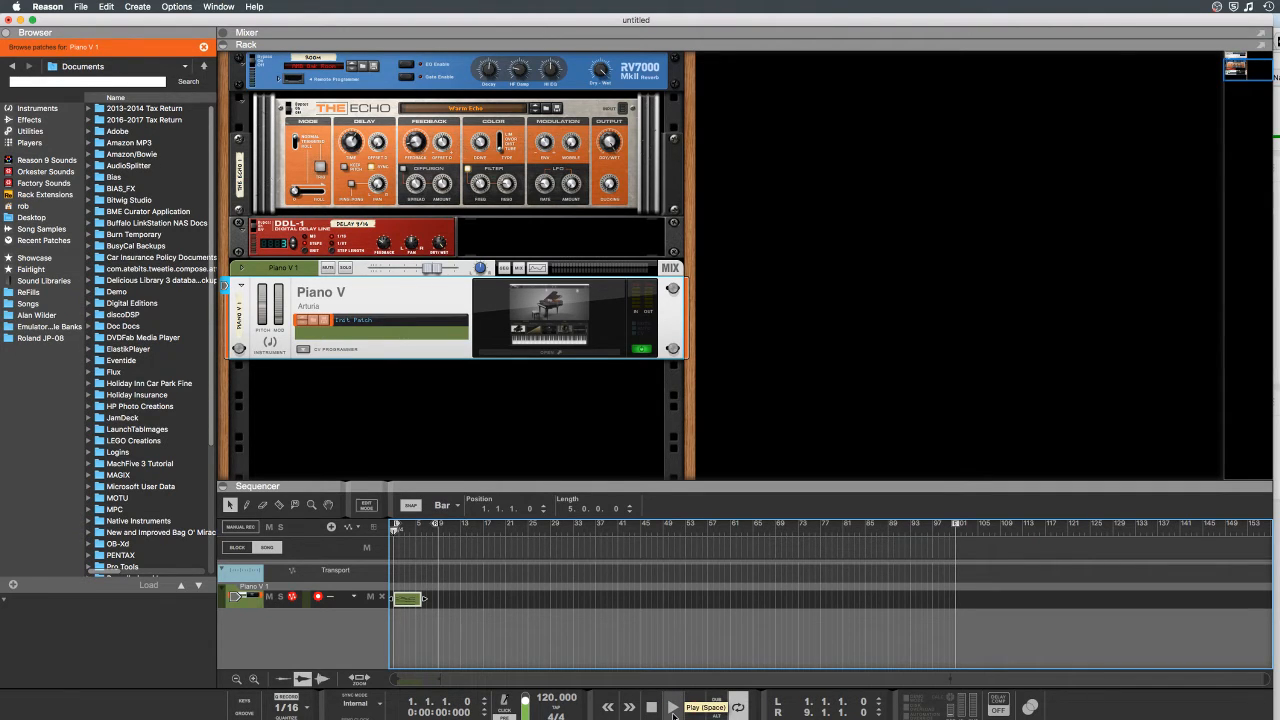
# Step: Play back the recorded Piano V clip from bar 1 and stop playback around bar 4
pyautogui.click(673, 710)
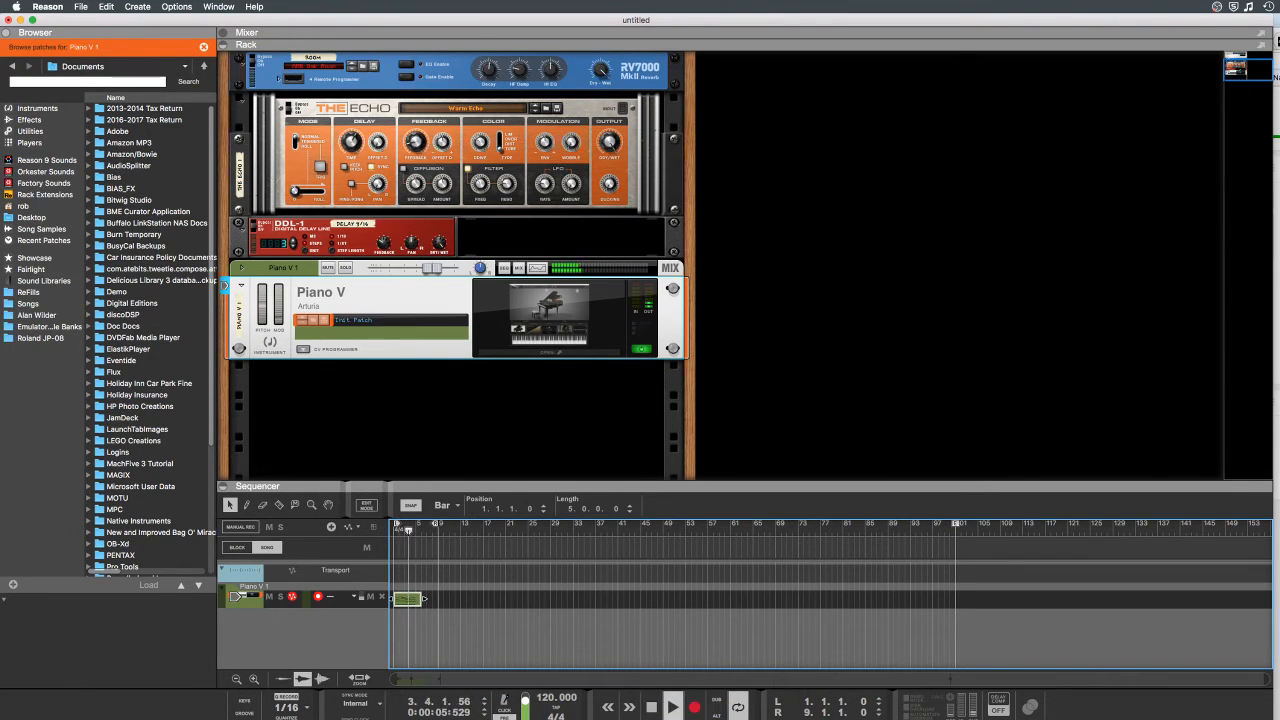
pyautogui.click(651, 708)
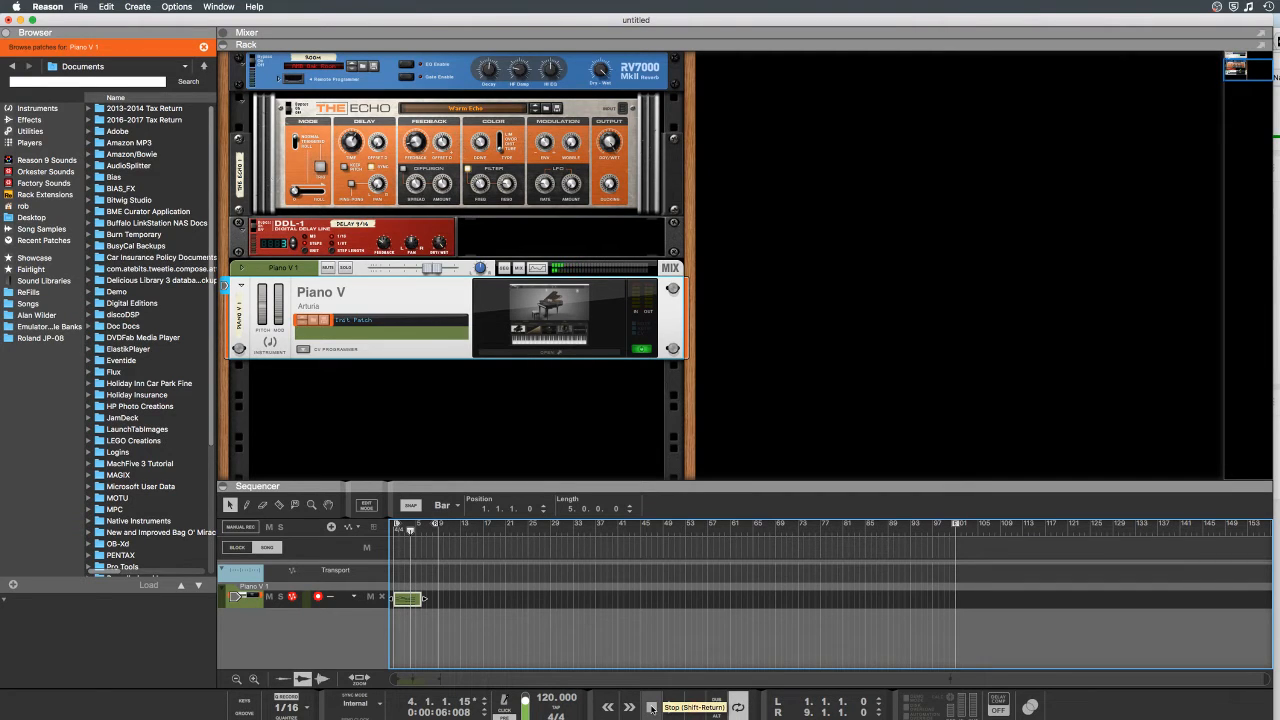
# Step: Open Piano V's plugin interface, change the piano model to Jazz Upright and set the room to Small Piano Room
pyautogui.click(553, 355)
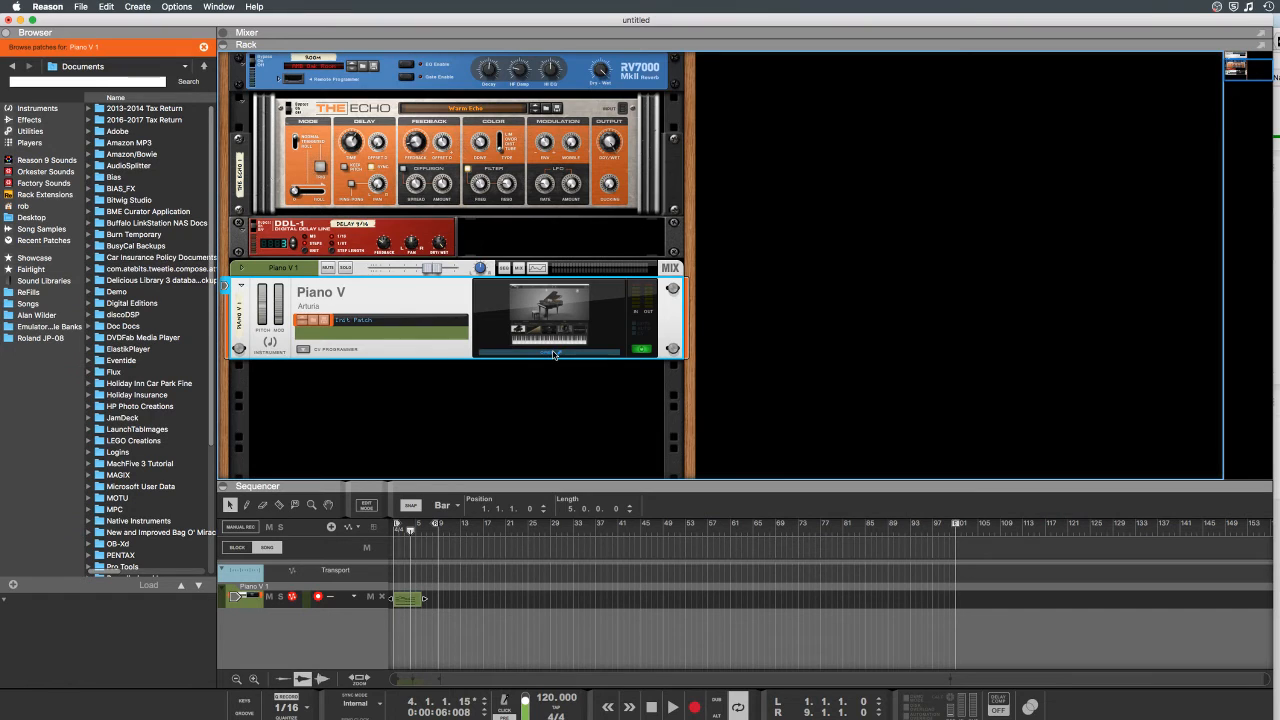
pyautogui.click(553, 353)
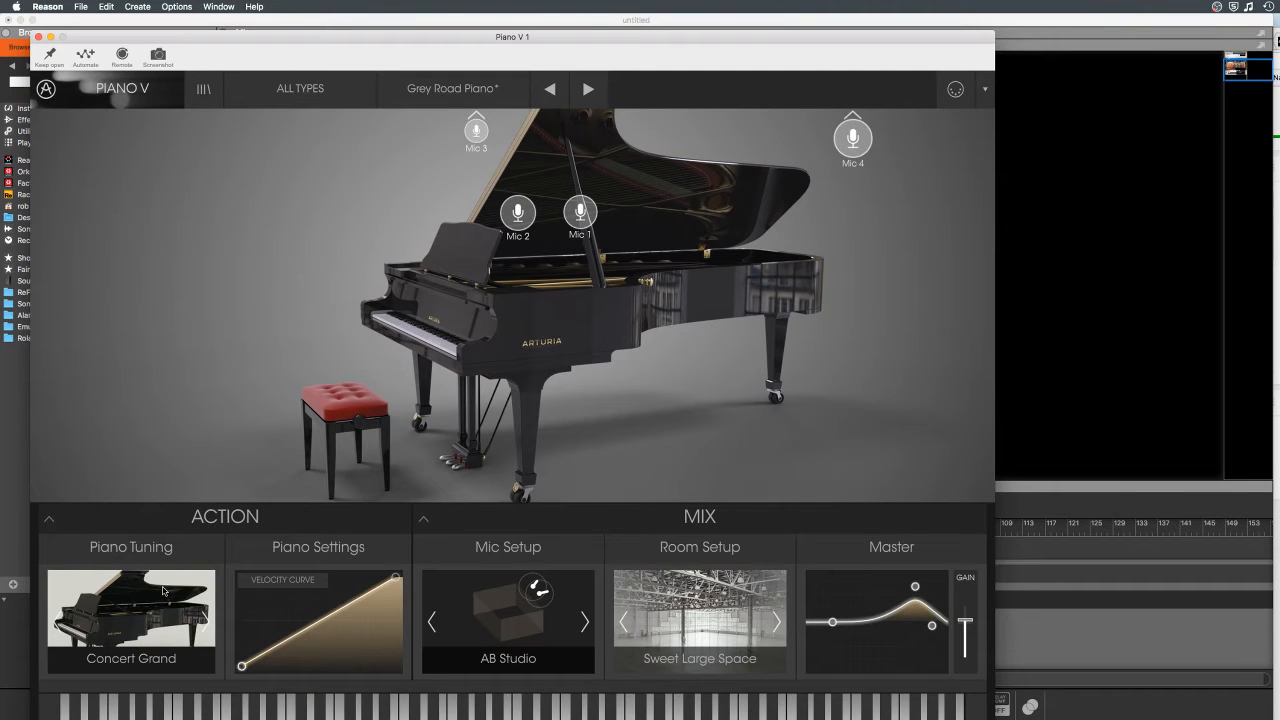
pyautogui.click(201, 637)
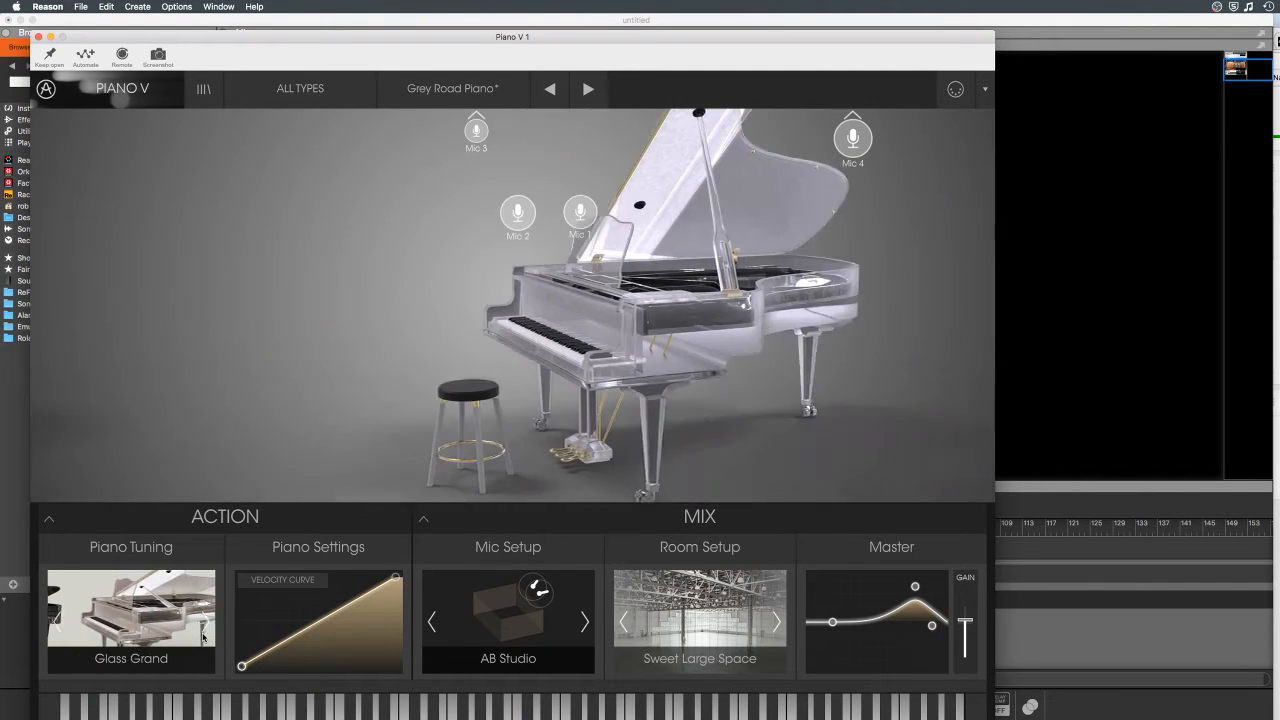
pyautogui.click(203, 637)
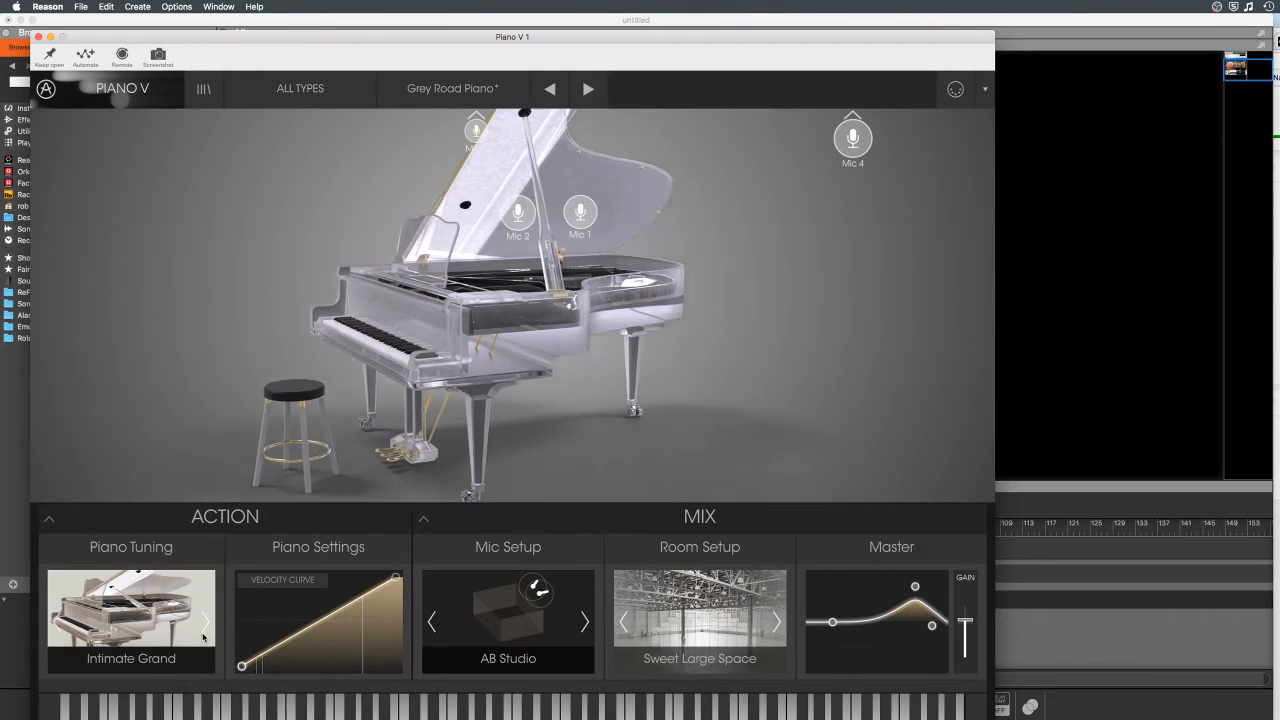
pyautogui.click(203, 637)
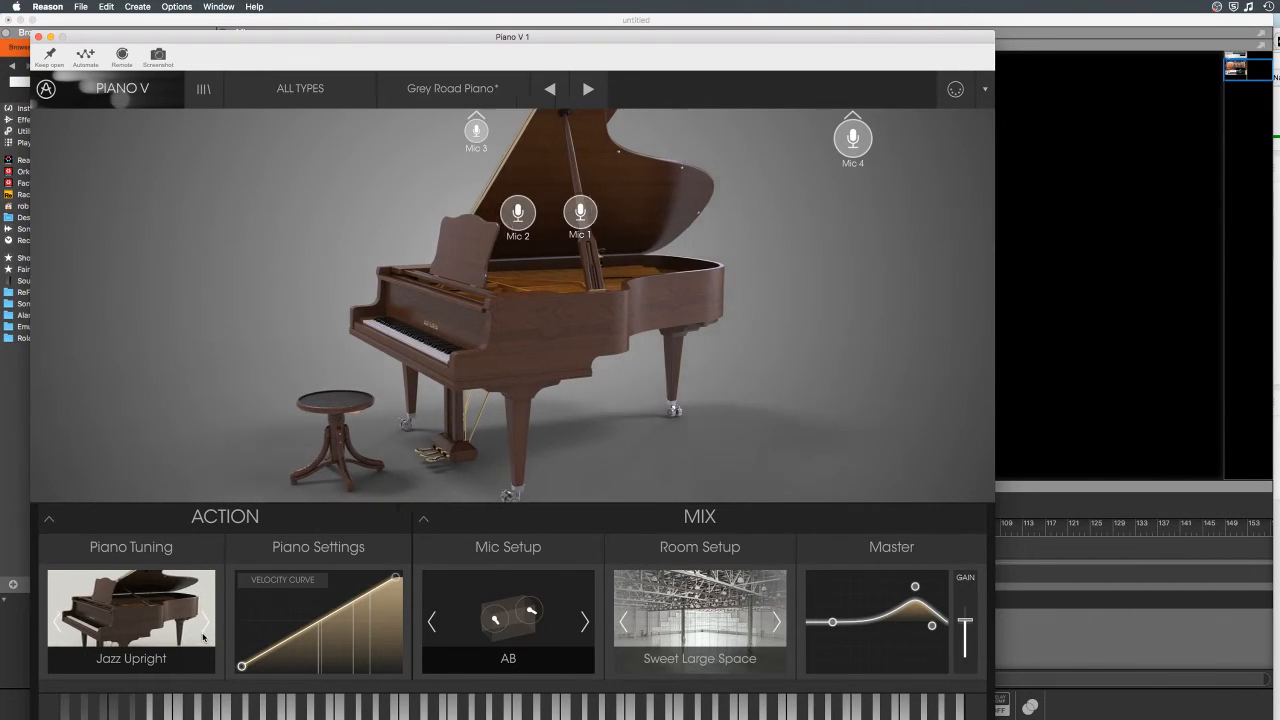
pyautogui.click(625, 624)
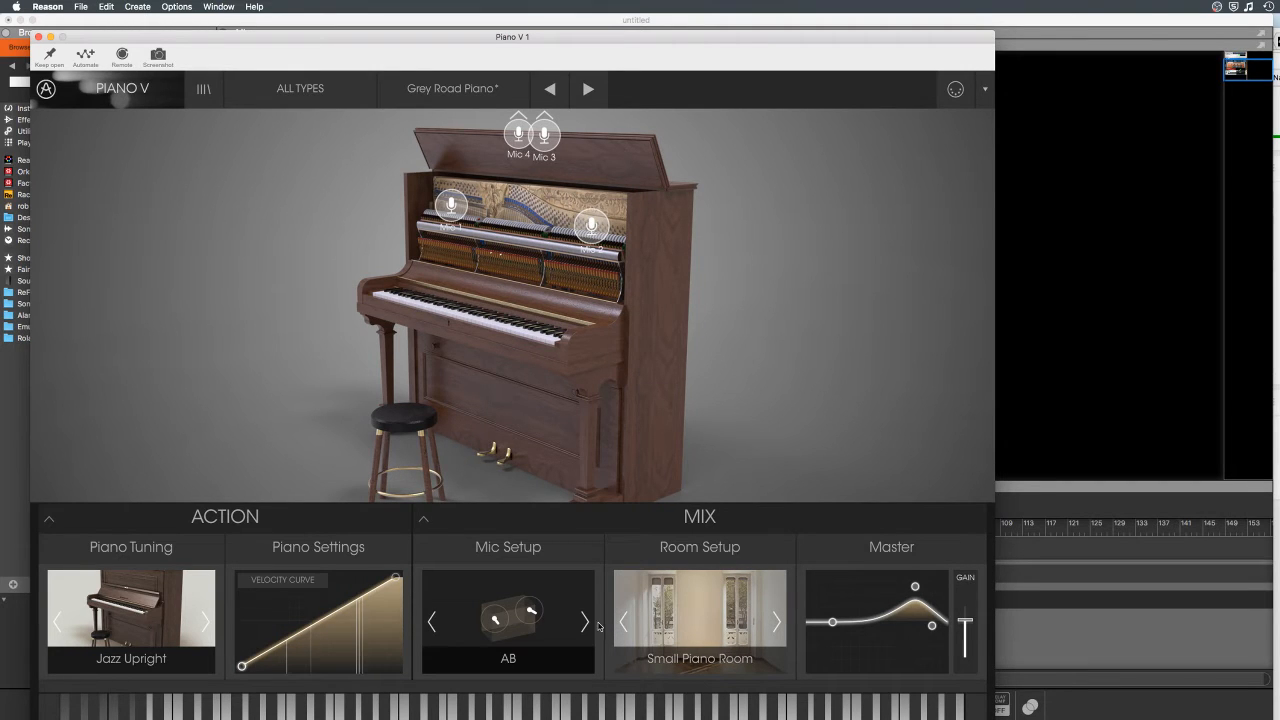
# Step: Switch the Piano V model to Intimate Grand and close the instrument's window
pyautogui.click(58, 624)
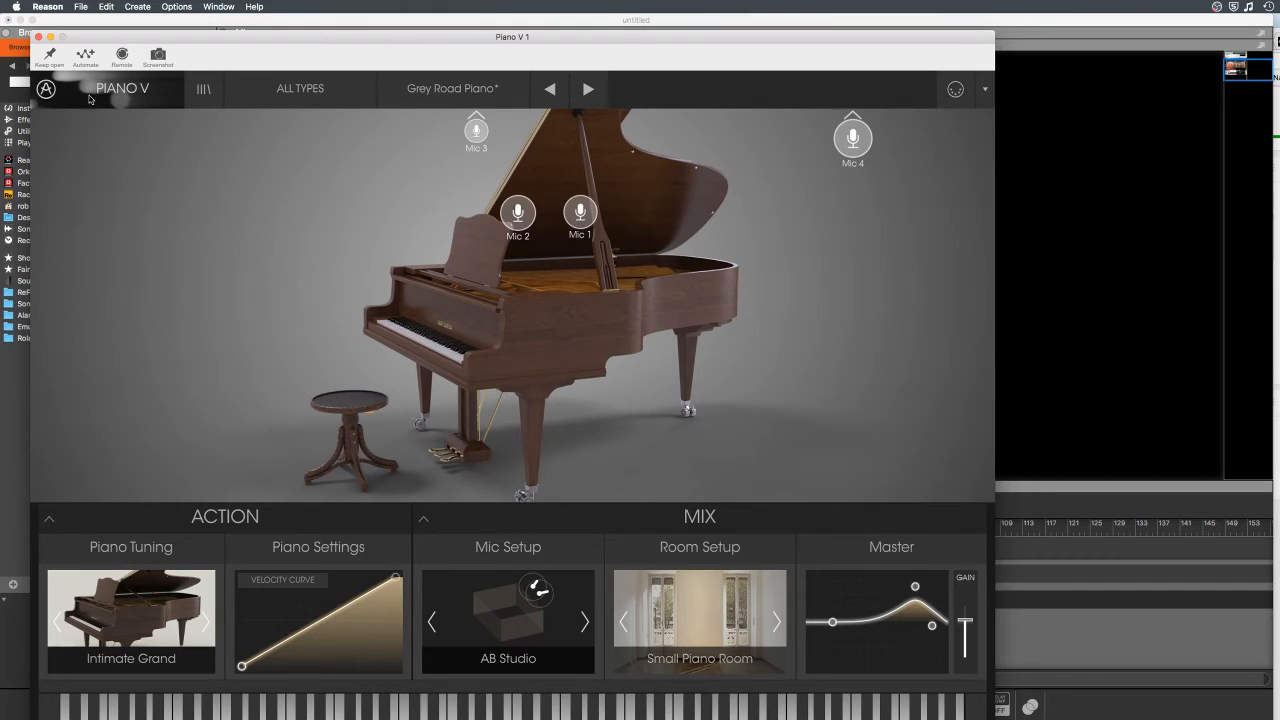
pyautogui.click(38, 37)
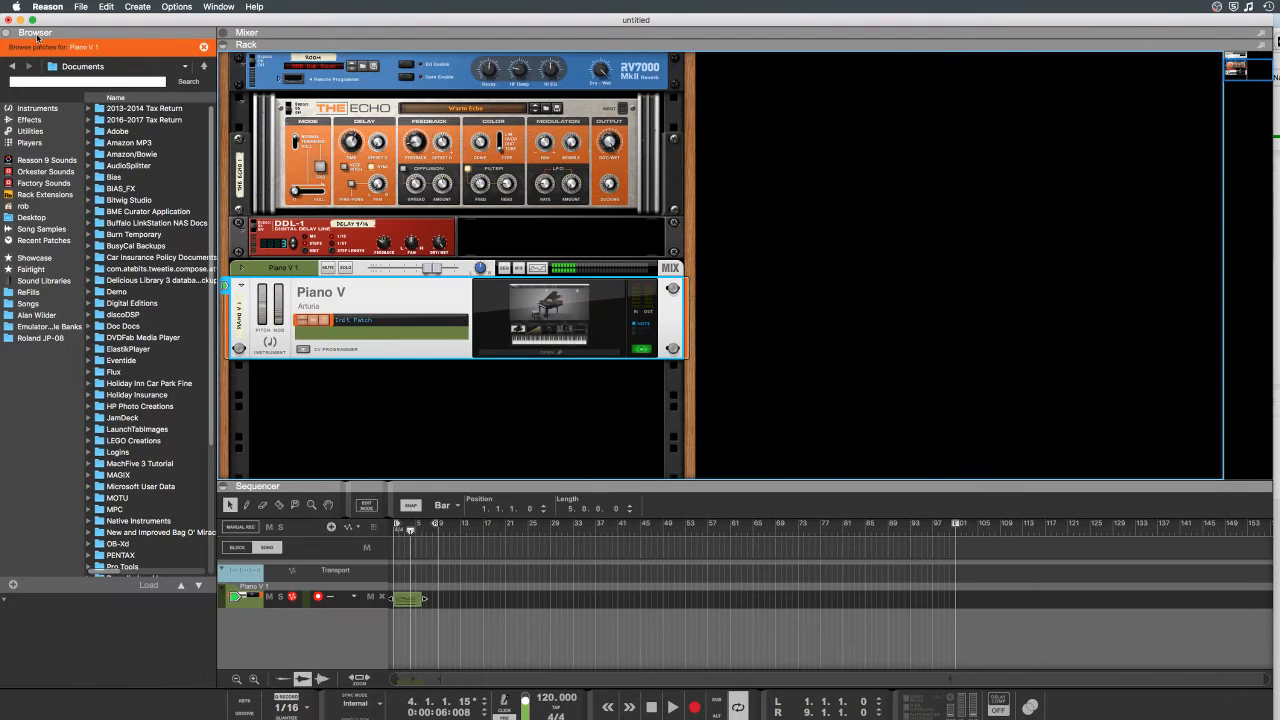
# Step: Add a Pulveriser Demolition effect to Piano V, setting its Squash to 100% and adjusting its Dirt
pyautogui.click(29, 120)
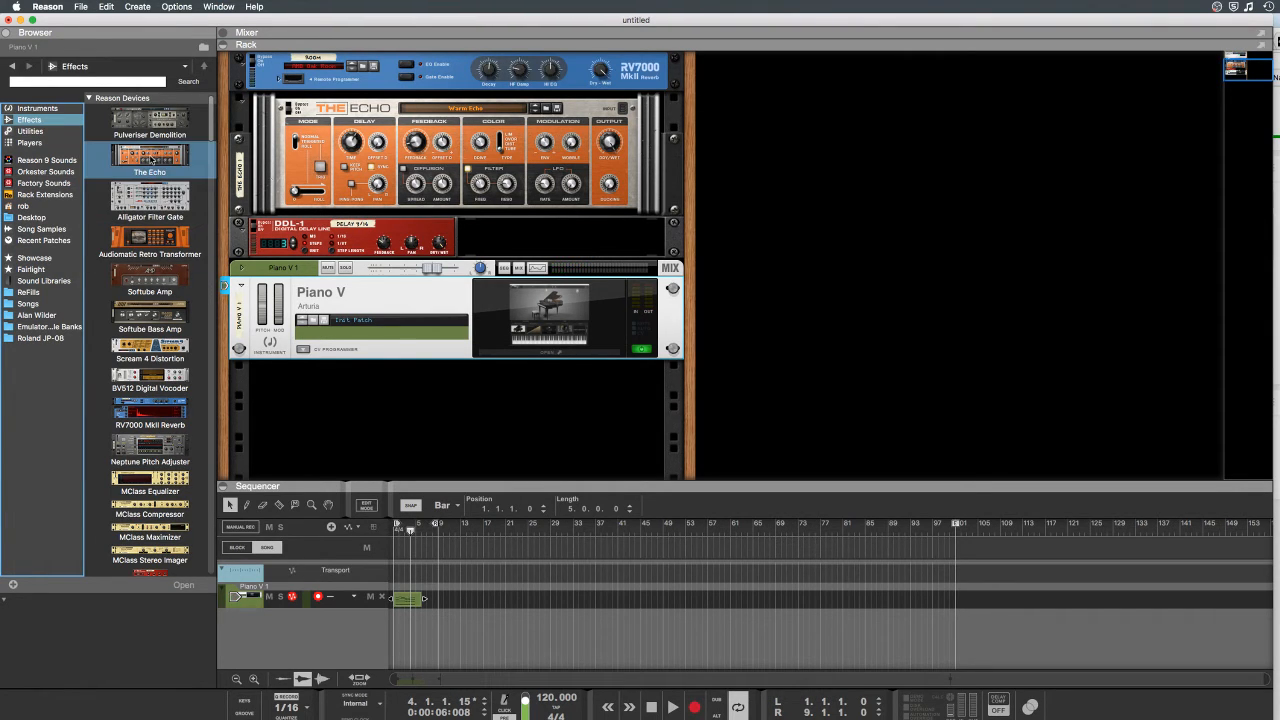
pyautogui.moveTo(150, 122)
pyautogui.mouseDown()
pyautogui.moveTo(449, 357)
pyautogui.moveTo(455, 335)
pyautogui.moveTo(456, 358)
pyautogui.moveTo(540, 305)
pyautogui.moveTo(529, 345)
pyautogui.mouseUp()
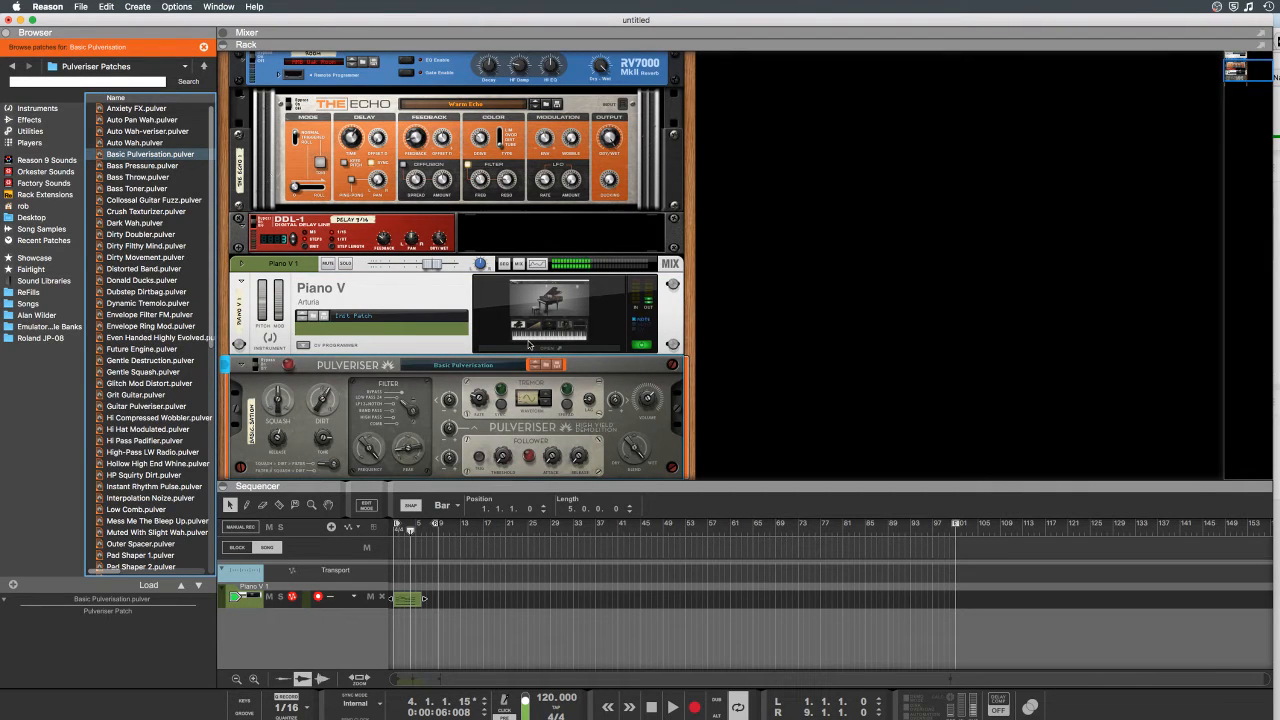
pyautogui.moveTo(284, 406); pyautogui.dragTo(250, 372)
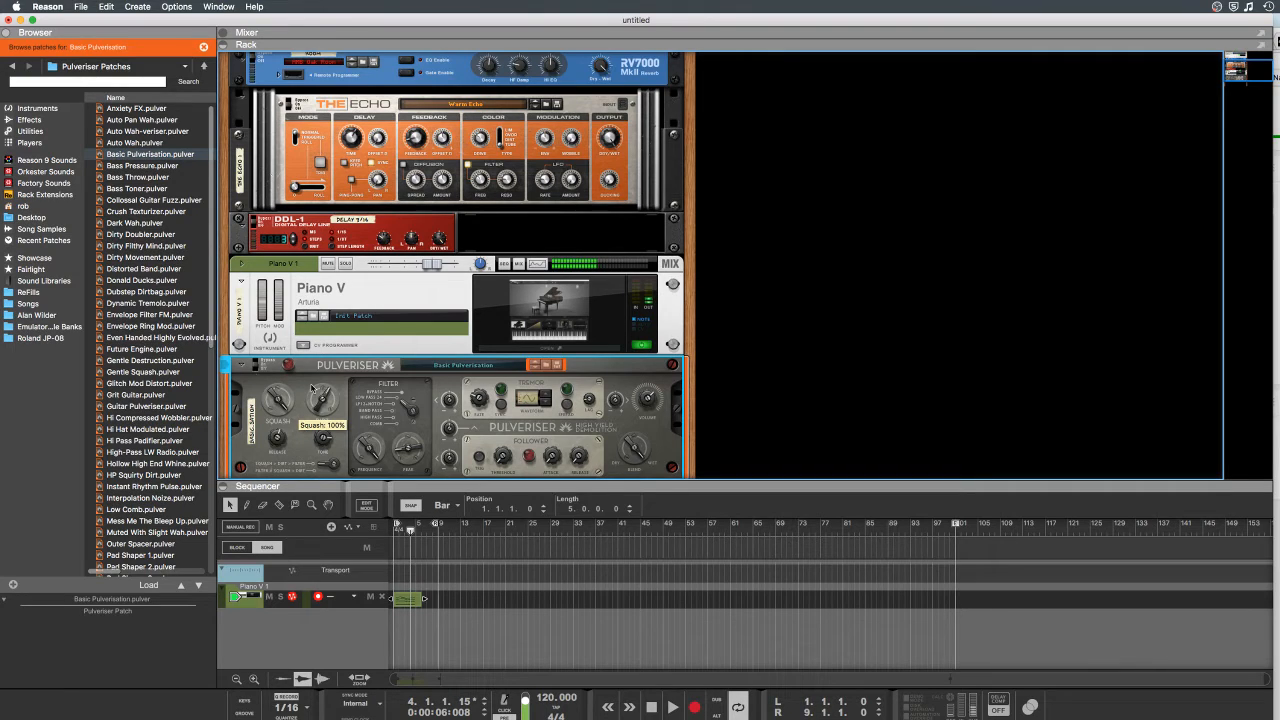
pyautogui.moveTo(318, 403)
pyautogui.moveTo(318, 403); pyautogui.dragTo(278, 348)
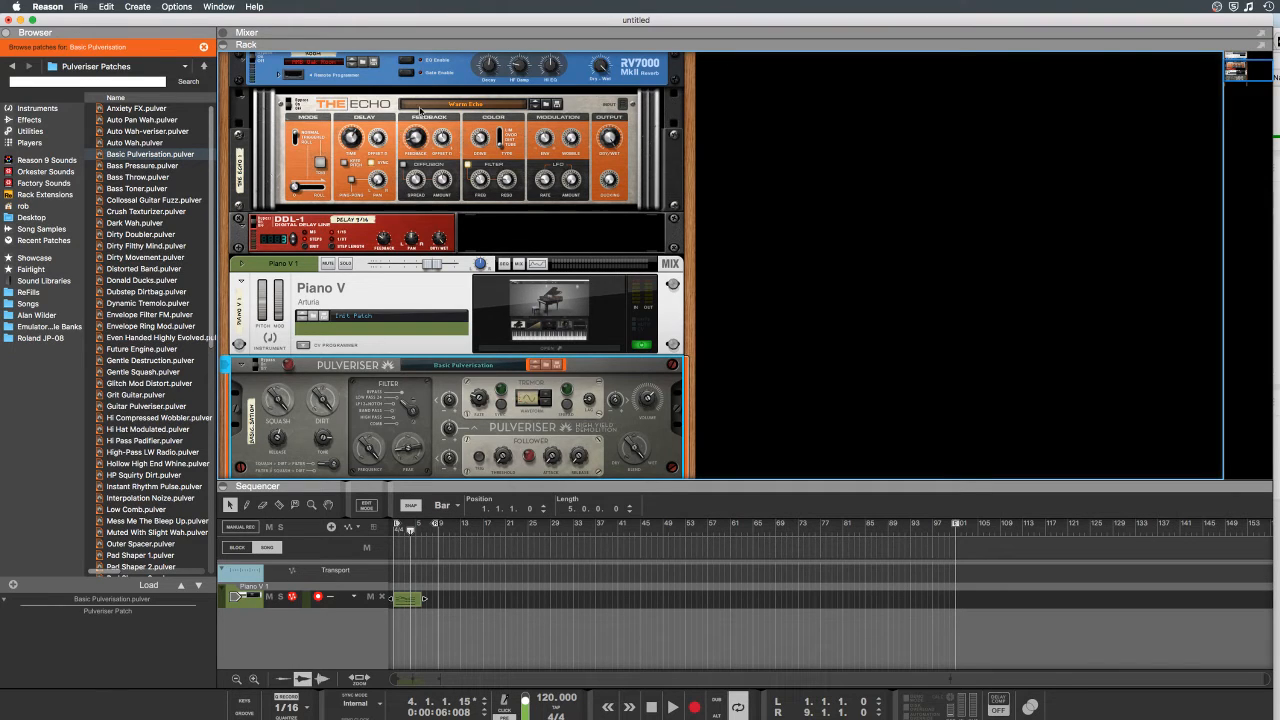
# Step: Find and open the Fairlight Platinum sound bank among the ReFills
pyautogui.click(16, 292)
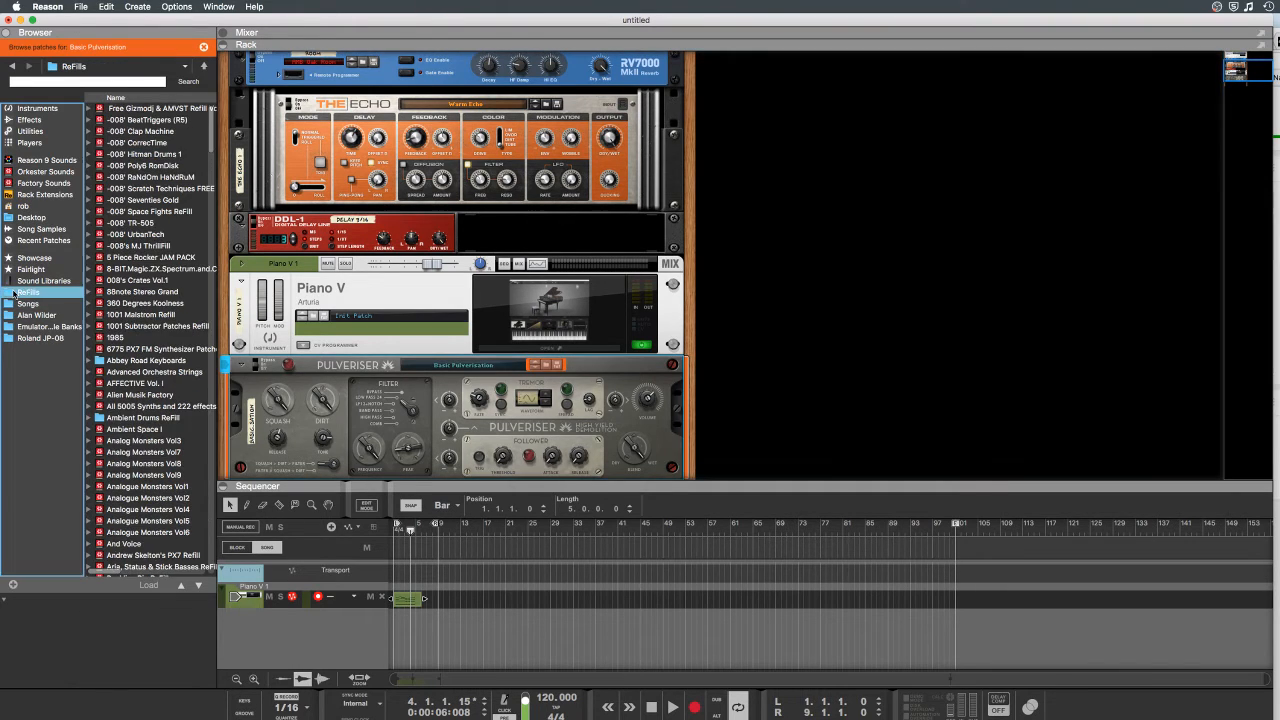
pyautogui.scroll(-10, 117, 221)
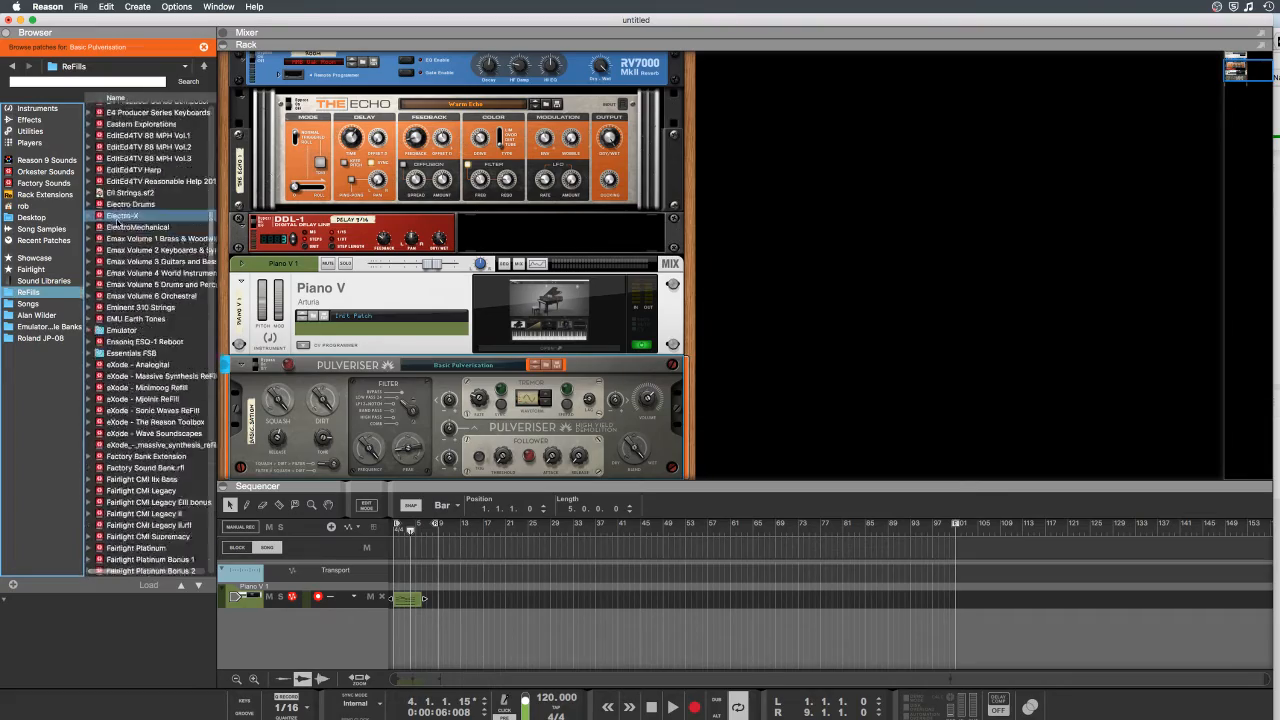
pyautogui.scroll(-15, 117, 221)
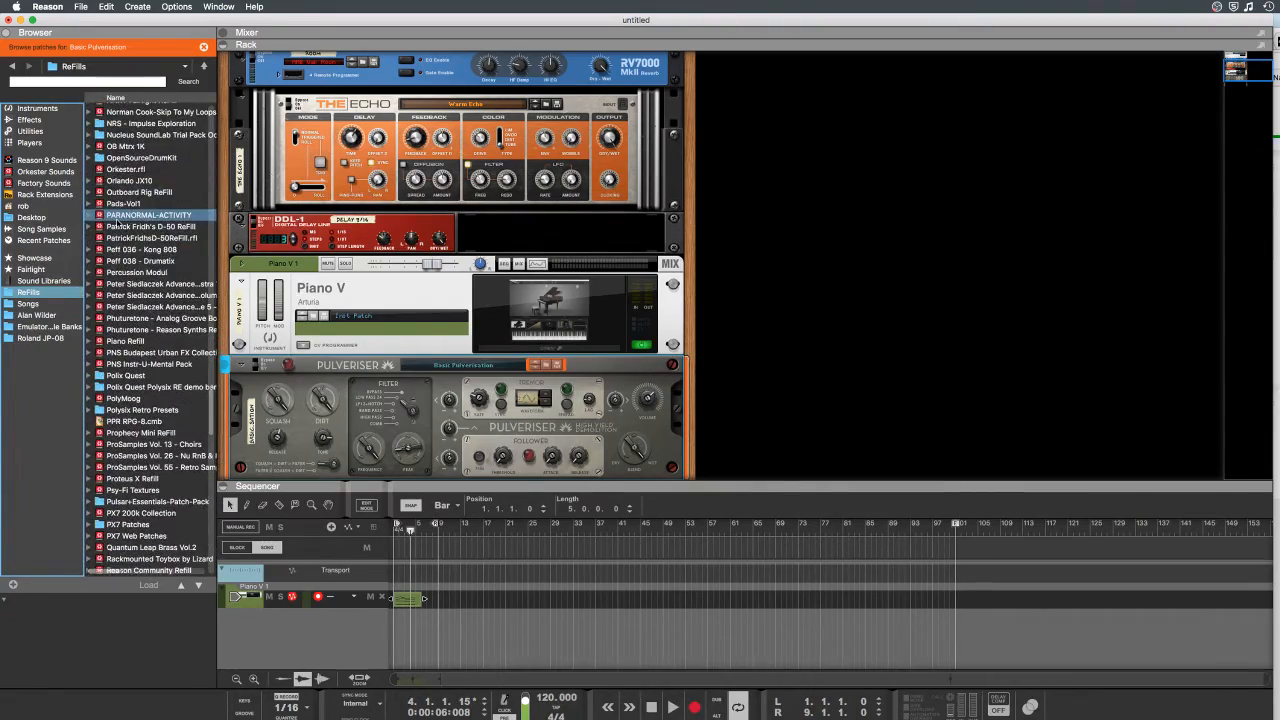
pyautogui.scroll(-15, 117, 223)
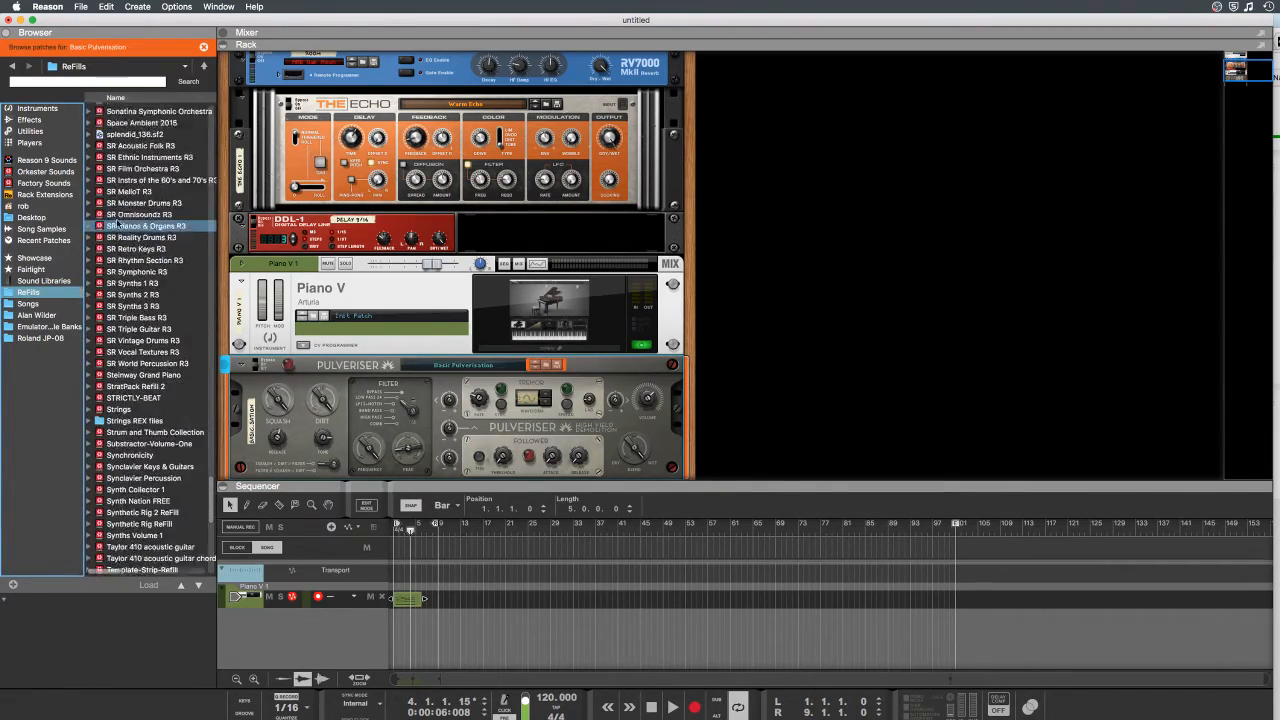
pyautogui.scroll(-10, 117, 223)
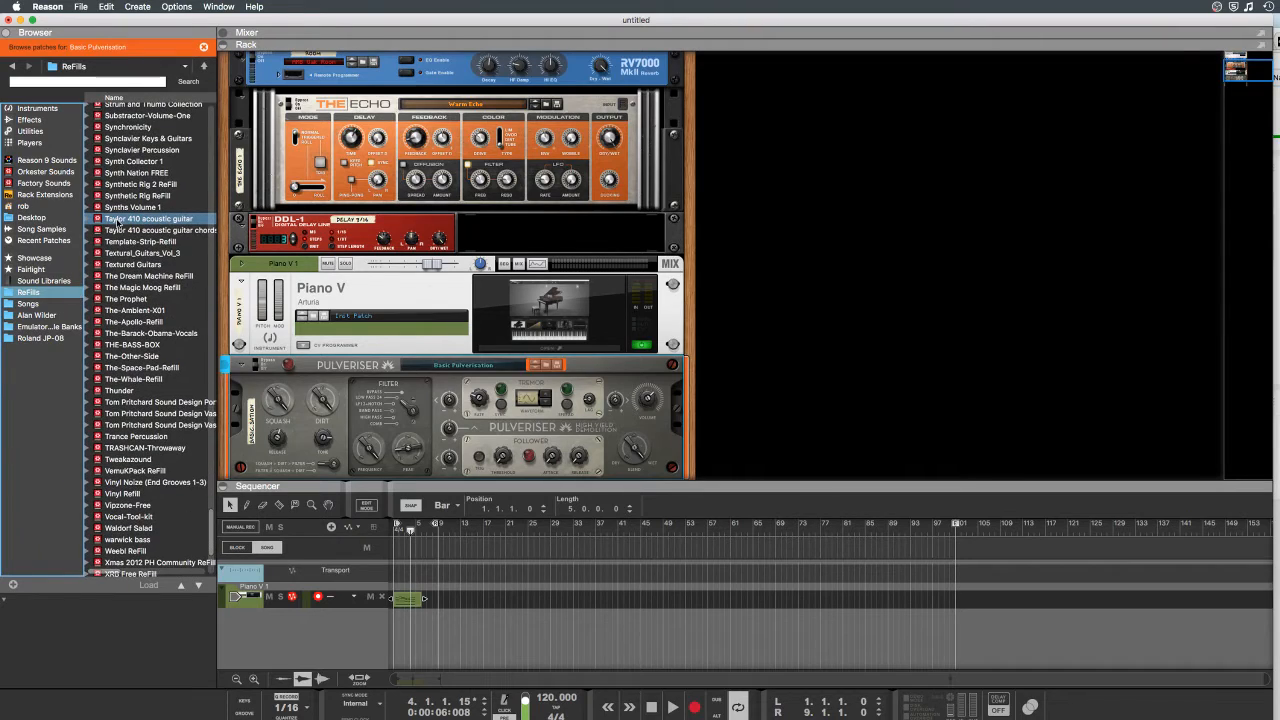
pyautogui.scroll(20, 117, 222)
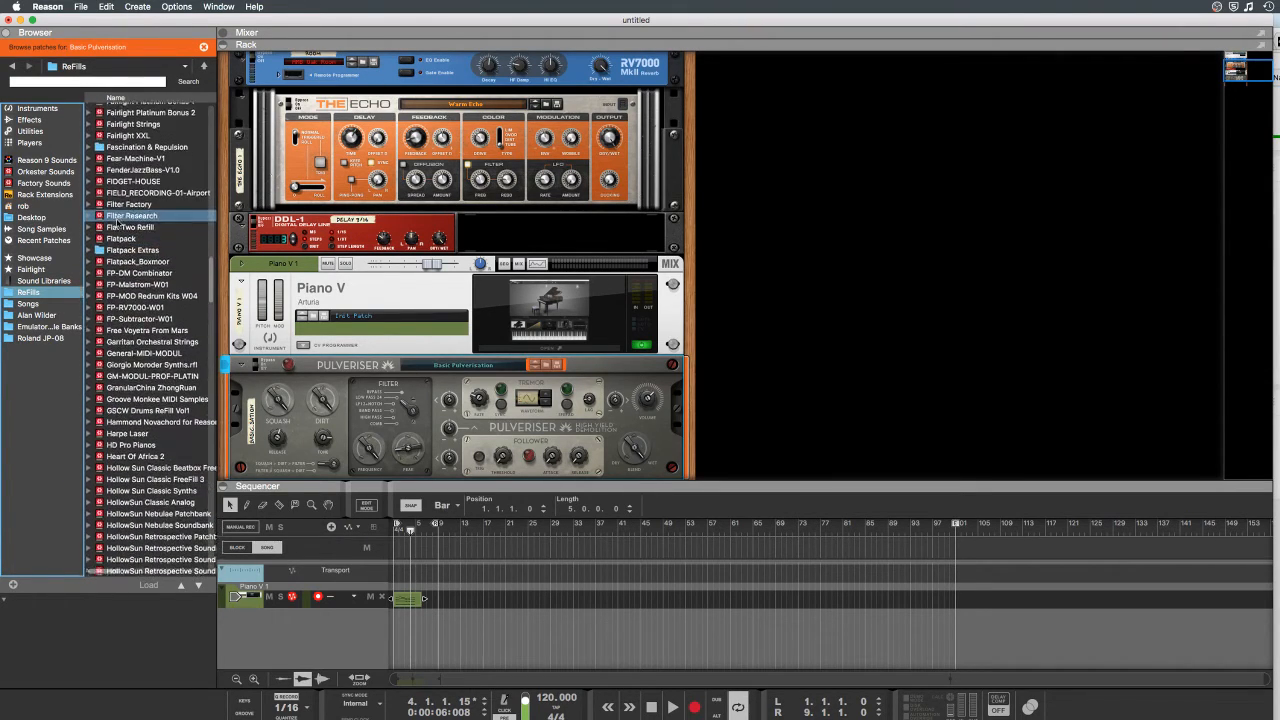
pyautogui.scroll(1, 117, 222)
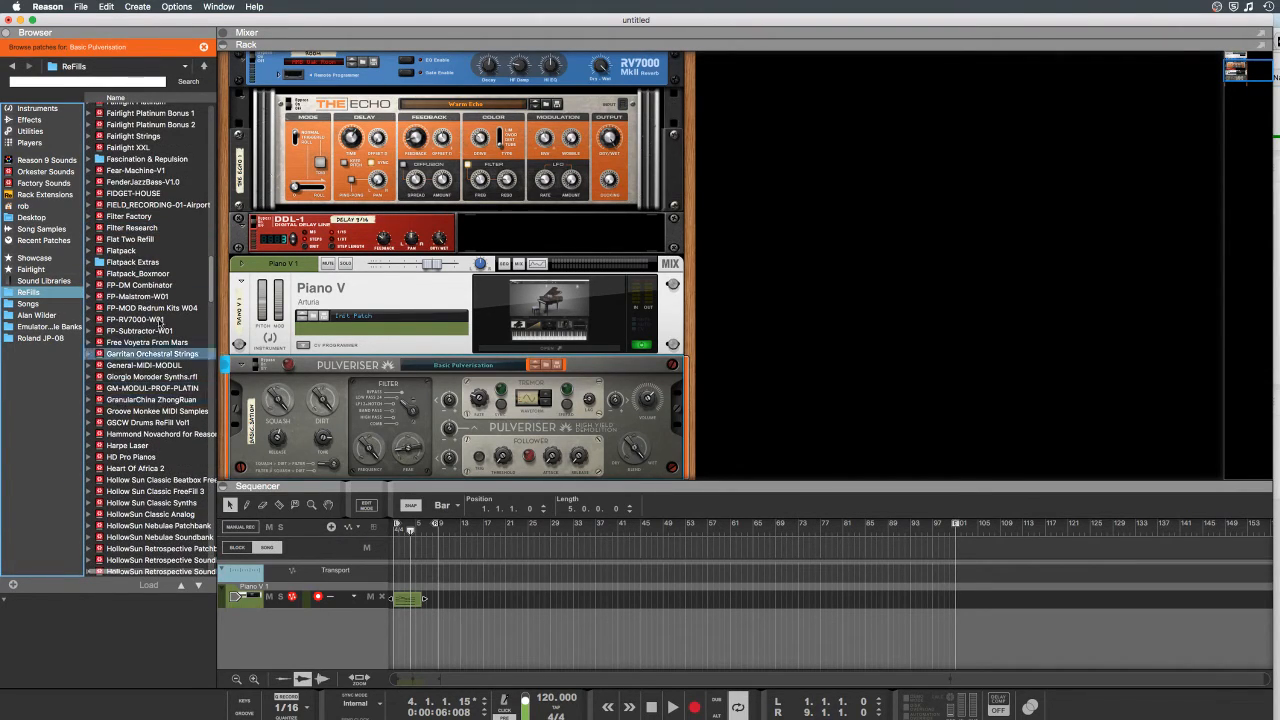
pyautogui.scroll(15, 143, 281)
pyautogui.scroll(-1, 143, 281)
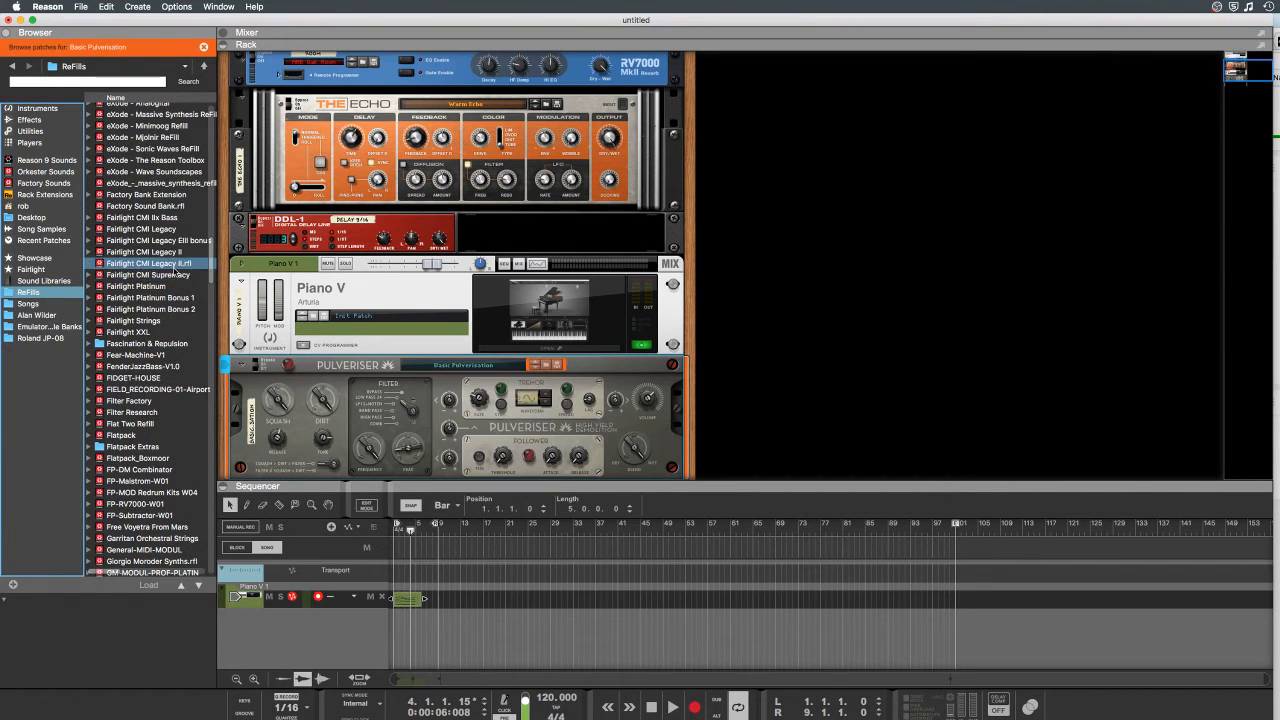
pyautogui.click(92, 287)
pyautogui.doubleClick(111, 288)
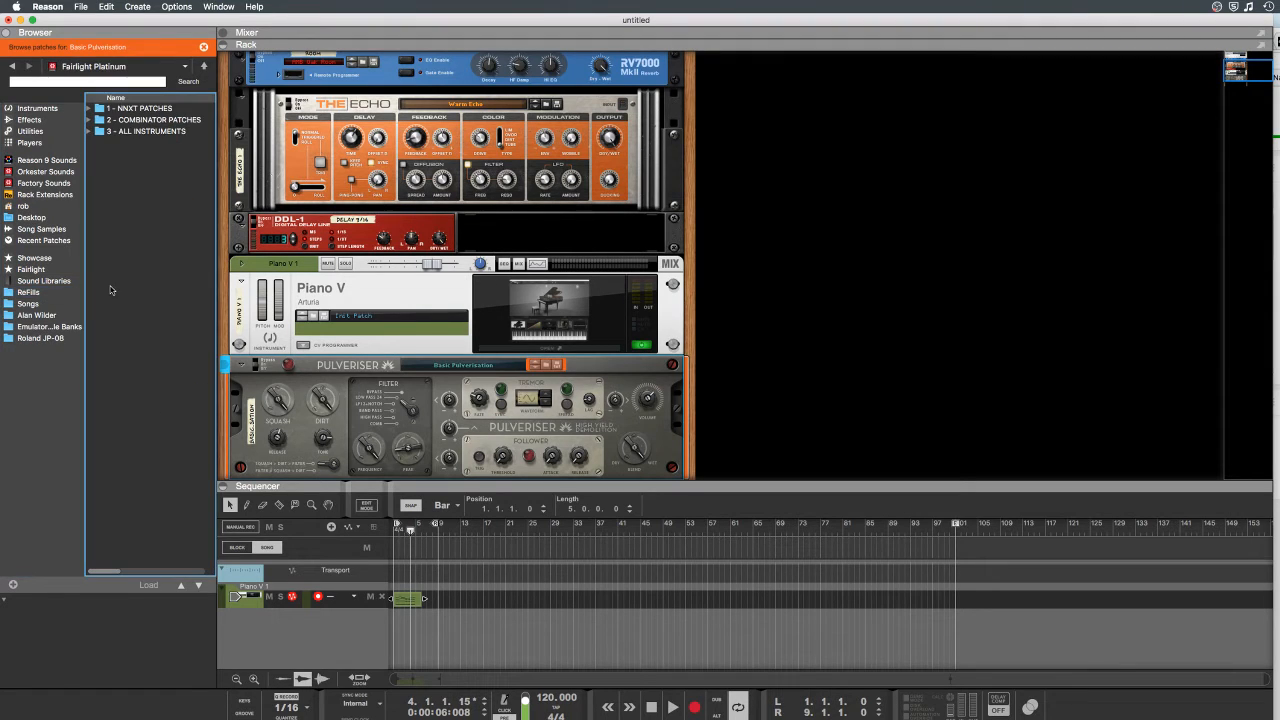
# Step: Replace Piano V with the "intro bells with character" patch from the intro folder of the Combinator patches
pyautogui.click(88, 120)
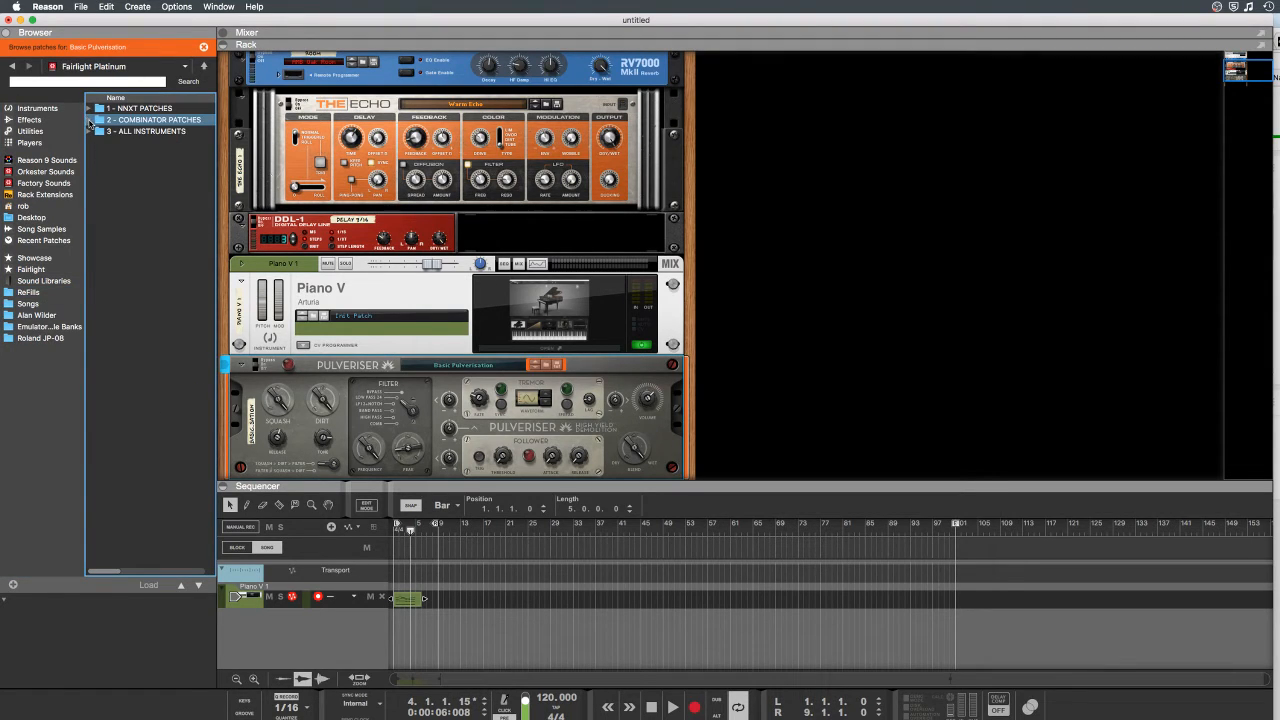
pyautogui.click(89, 121)
pyautogui.click(97, 135)
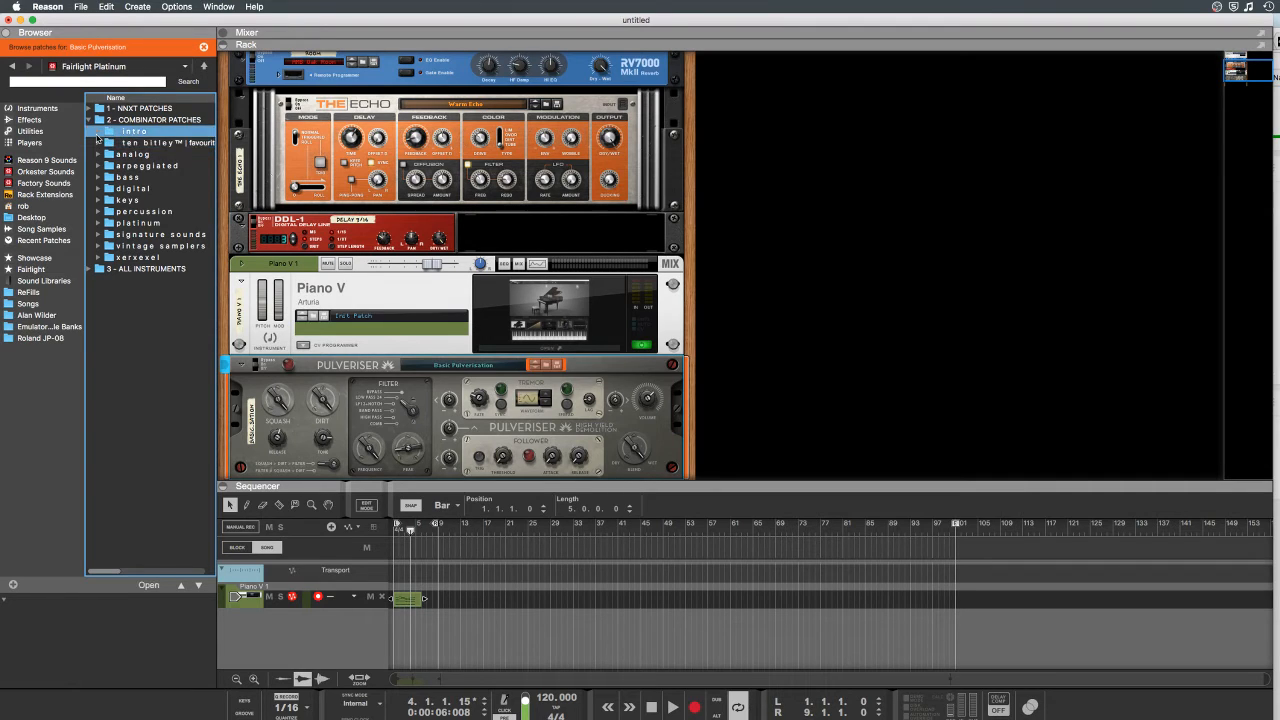
pyautogui.click(101, 144)
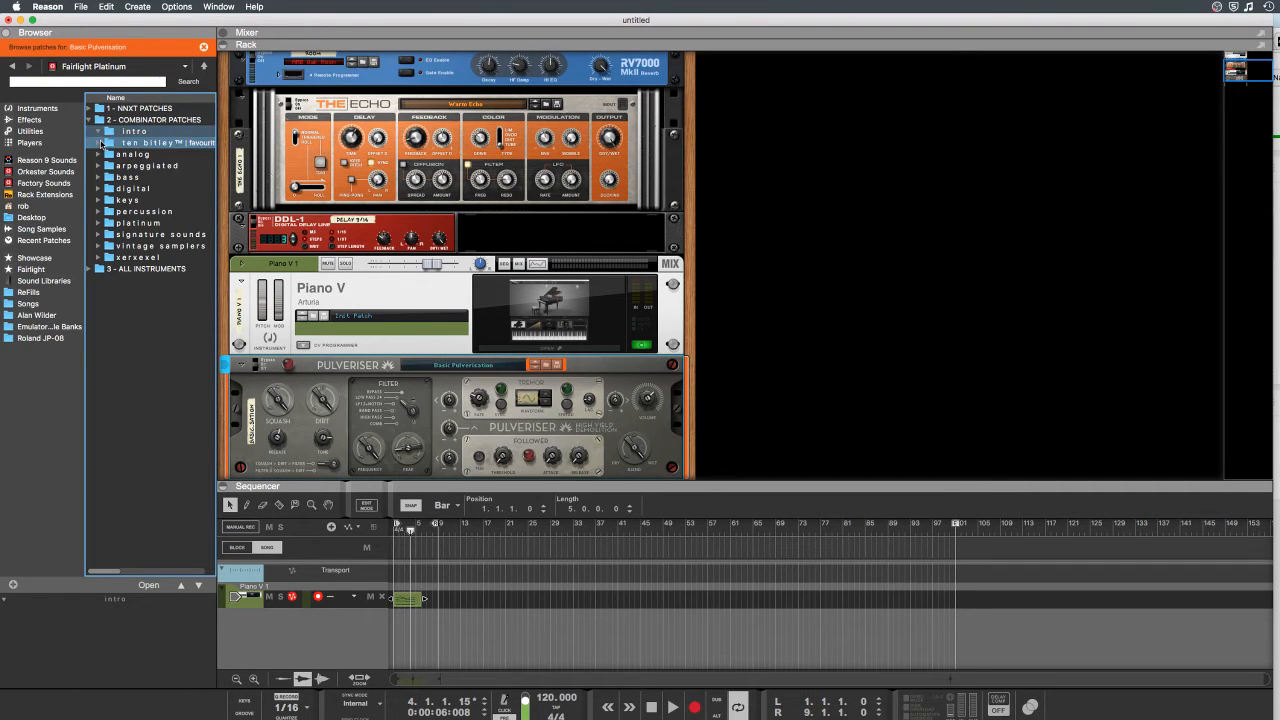
pyautogui.click(283, 342)
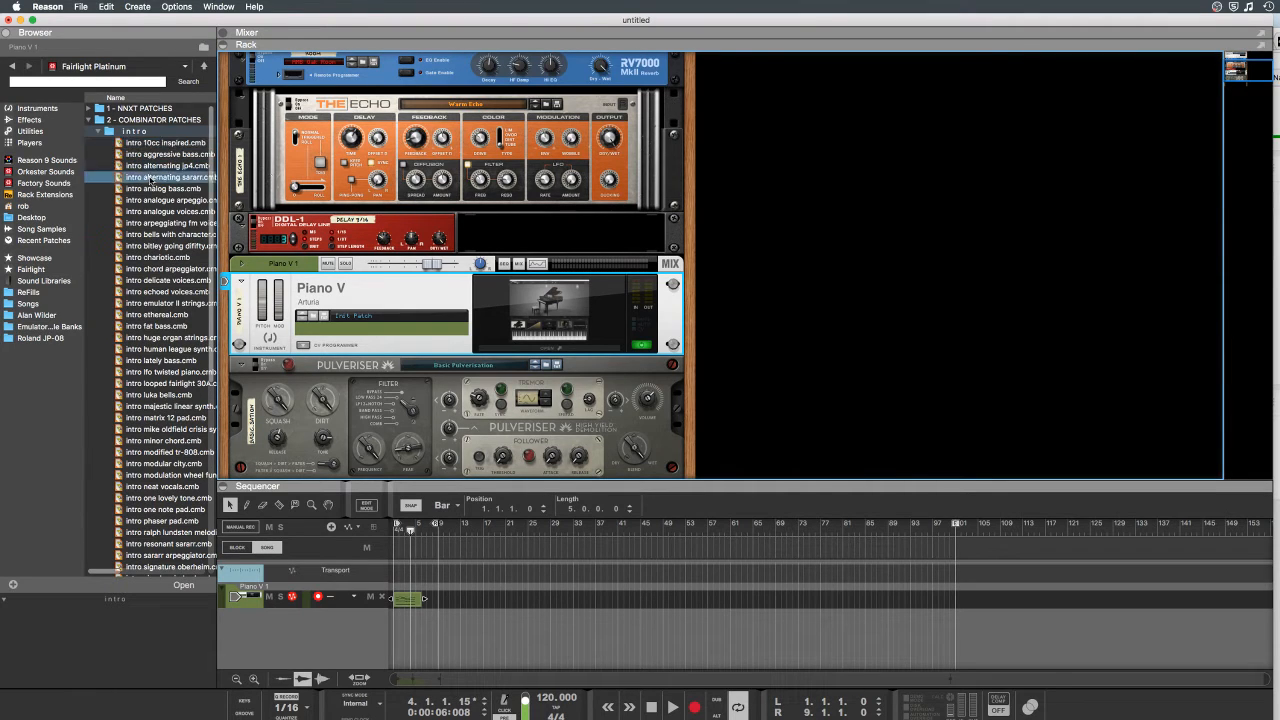
pyautogui.moveTo(150, 236); pyautogui.dragTo(527, 321)
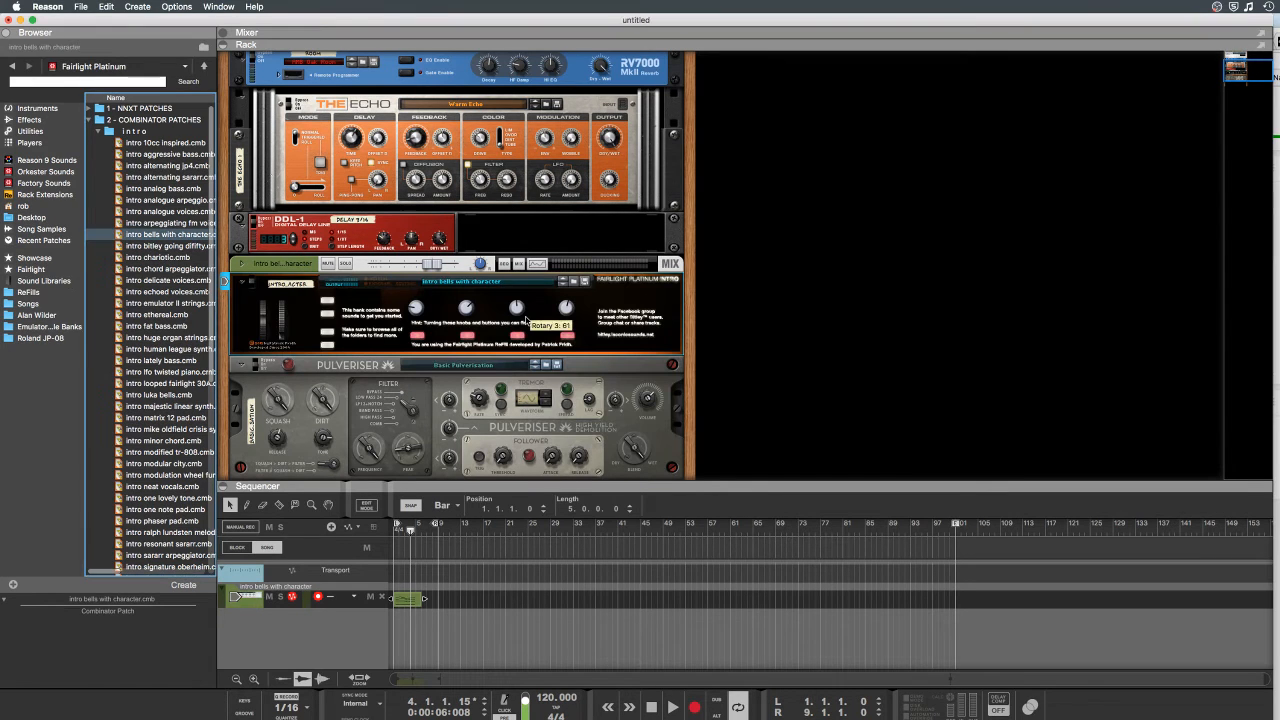
# Step: Toggle the Pulveriser's enable switch to compare the sound and readjust its distortion amount
pyautogui.click(257, 366)
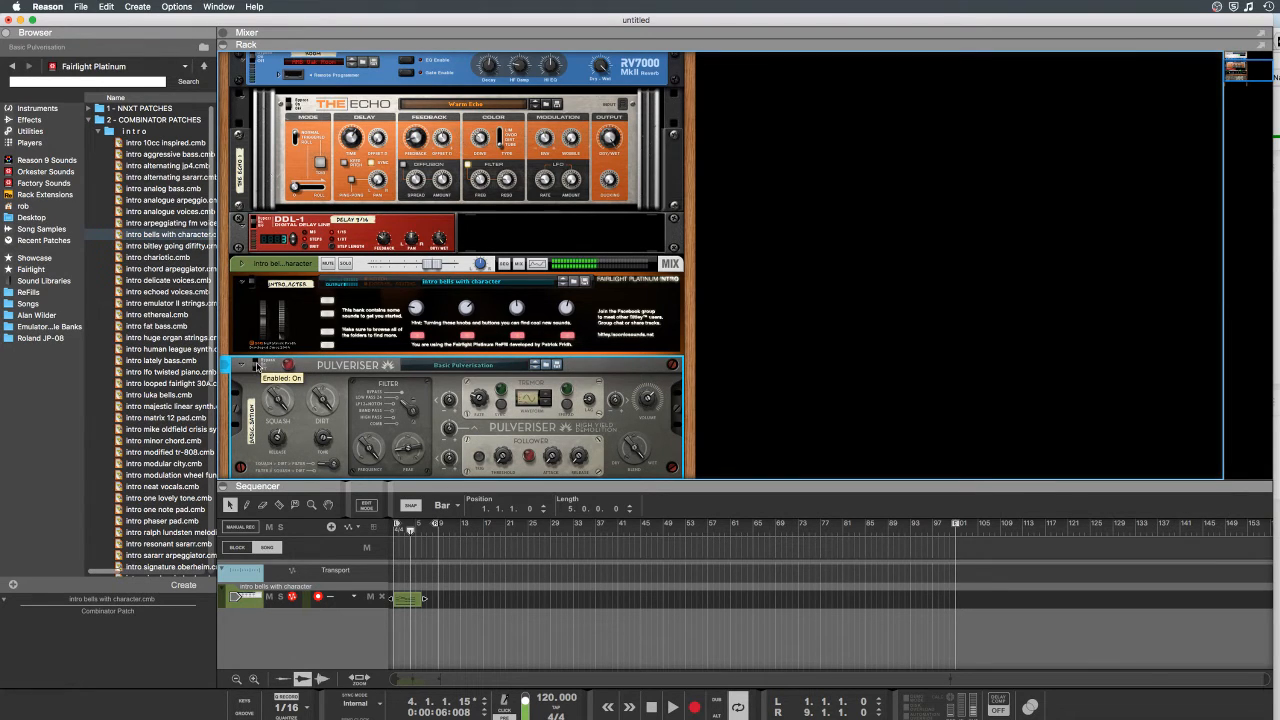
pyautogui.moveTo(275, 397); pyautogui.dragTo(316, 427)
pyautogui.click(258, 364)
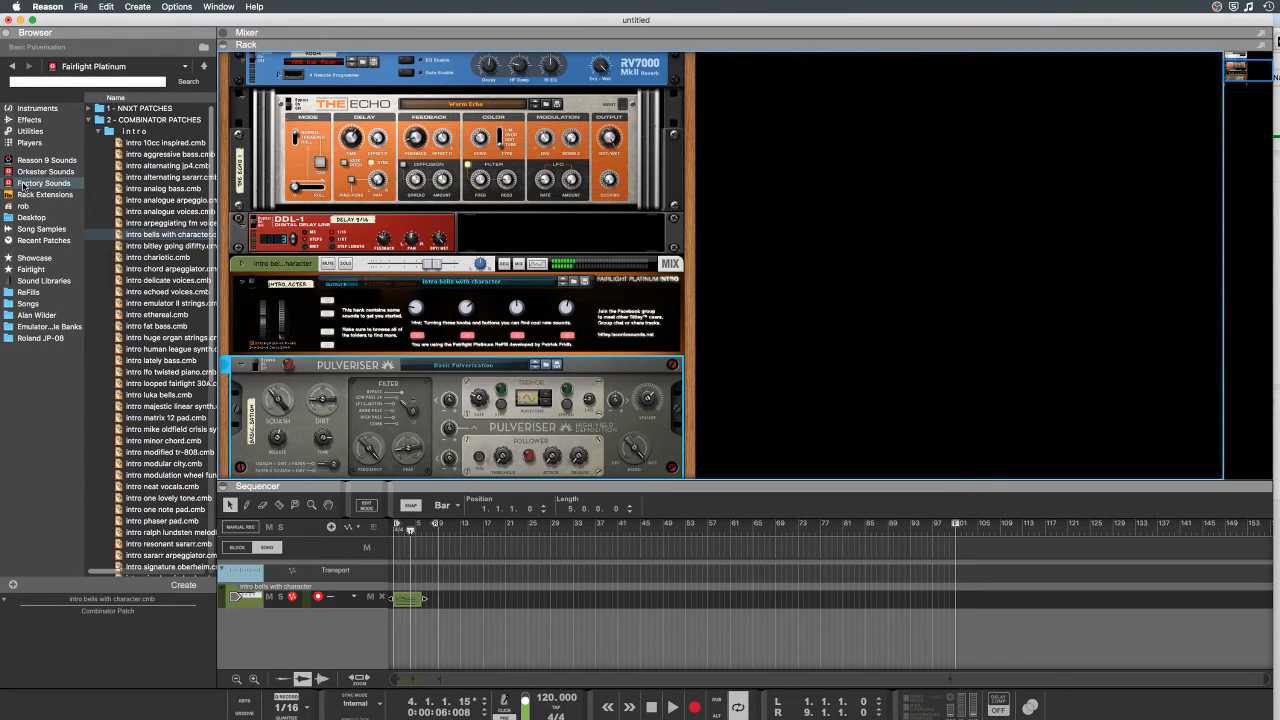
# Step: Replace the bells patch with "Hammond M100 SPLIT" from the Organ Combinator patches in Factory Sounds
pyautogui.click(20, 185)
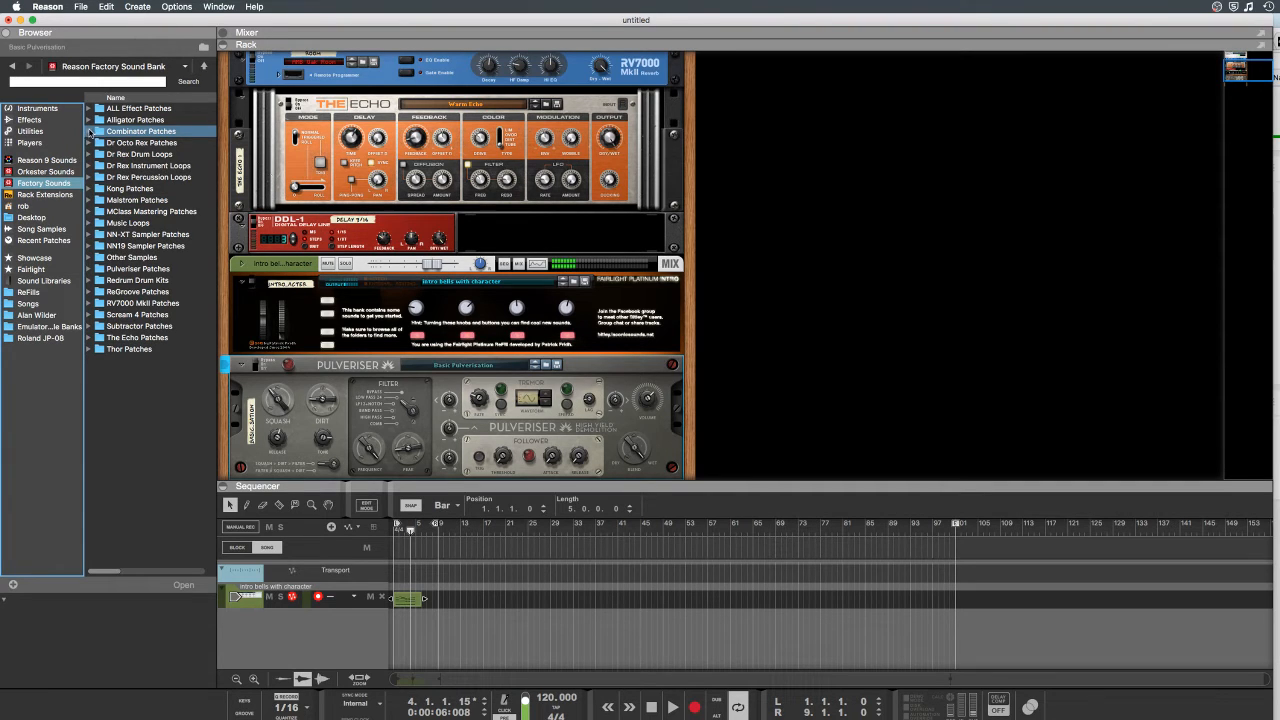
pyautogui.click(89, 131)
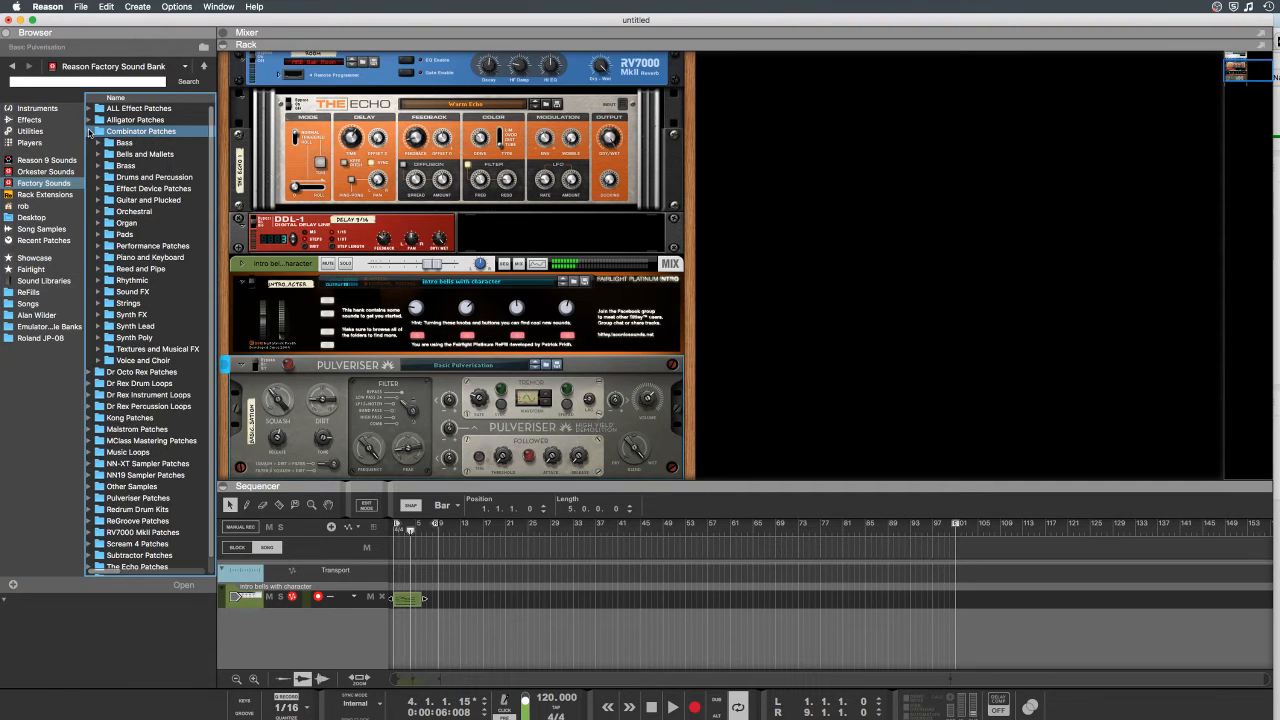
pyautogui.click(98, 224)
pyautogui.moveTo(131, 258); pyautogui.dragTo(462, 318)
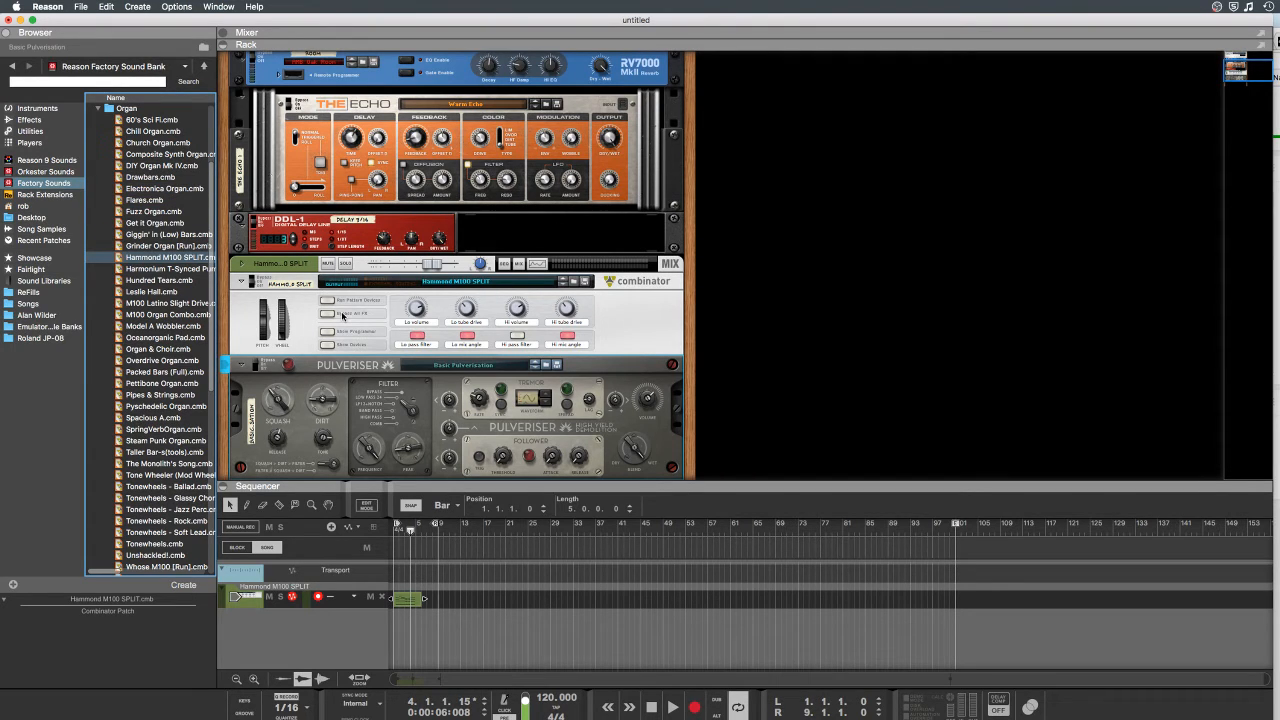
# Step: Add the "Flares" organ Combinator patch as a new instrument in a second rack column
pyautogui.scroll(-2, 493, 326)
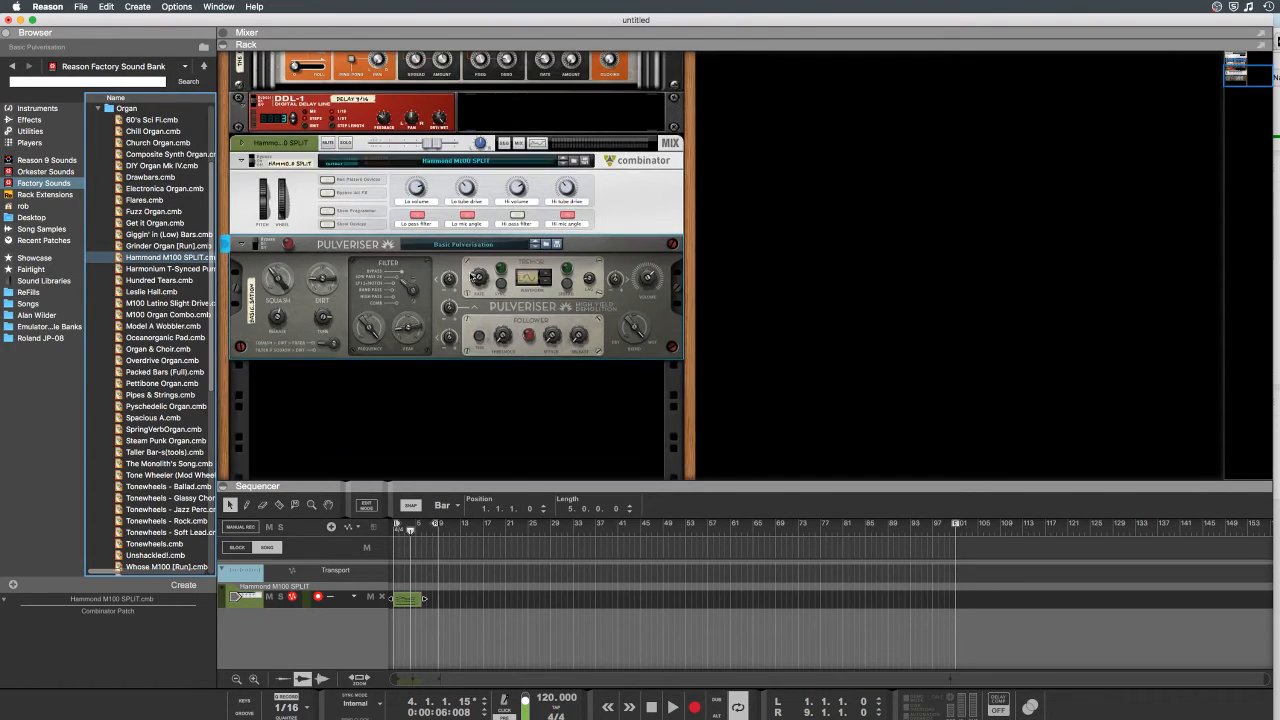
pyautogui.scroll(5, 470, 276)
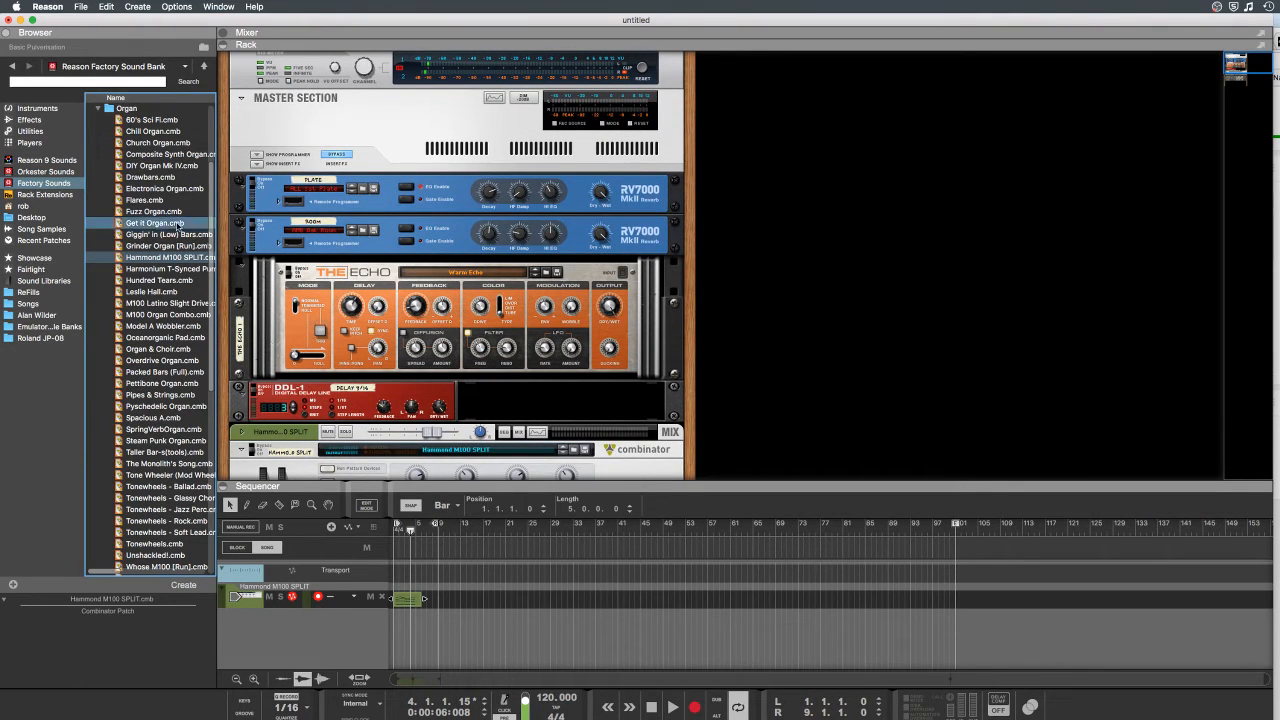
pyautogui.moveTo(144, 200); pyautogui.dragTo(895, 86)
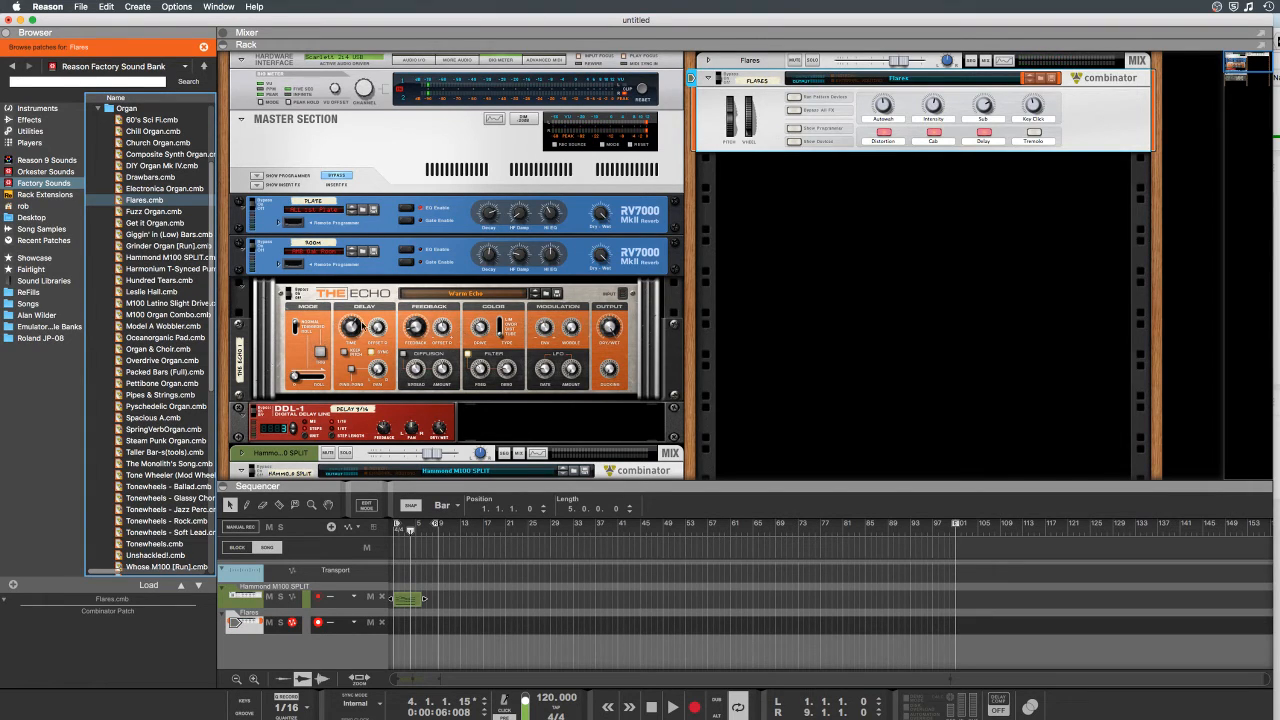
# Step: Open the recent song Enoesque.reason
pyautogui.moveTo(351, 319)
pyautogui.click(77, 6)
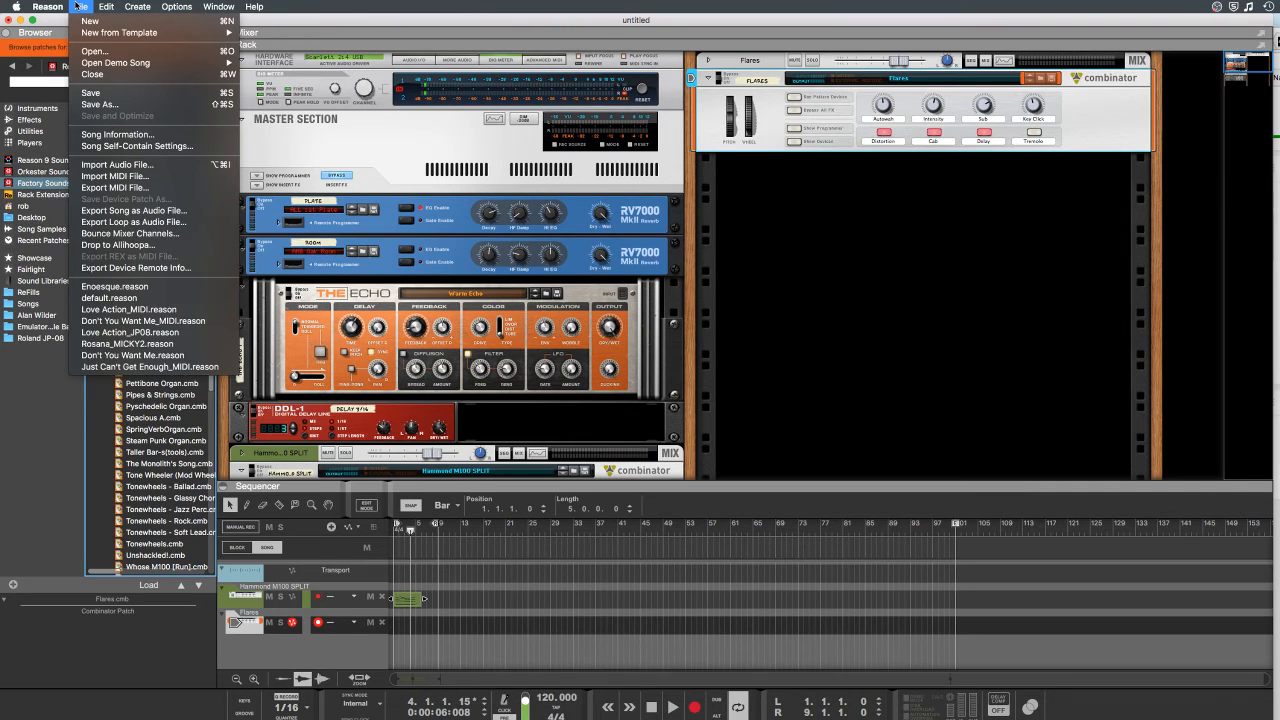
pyautogui.click(140, 290)
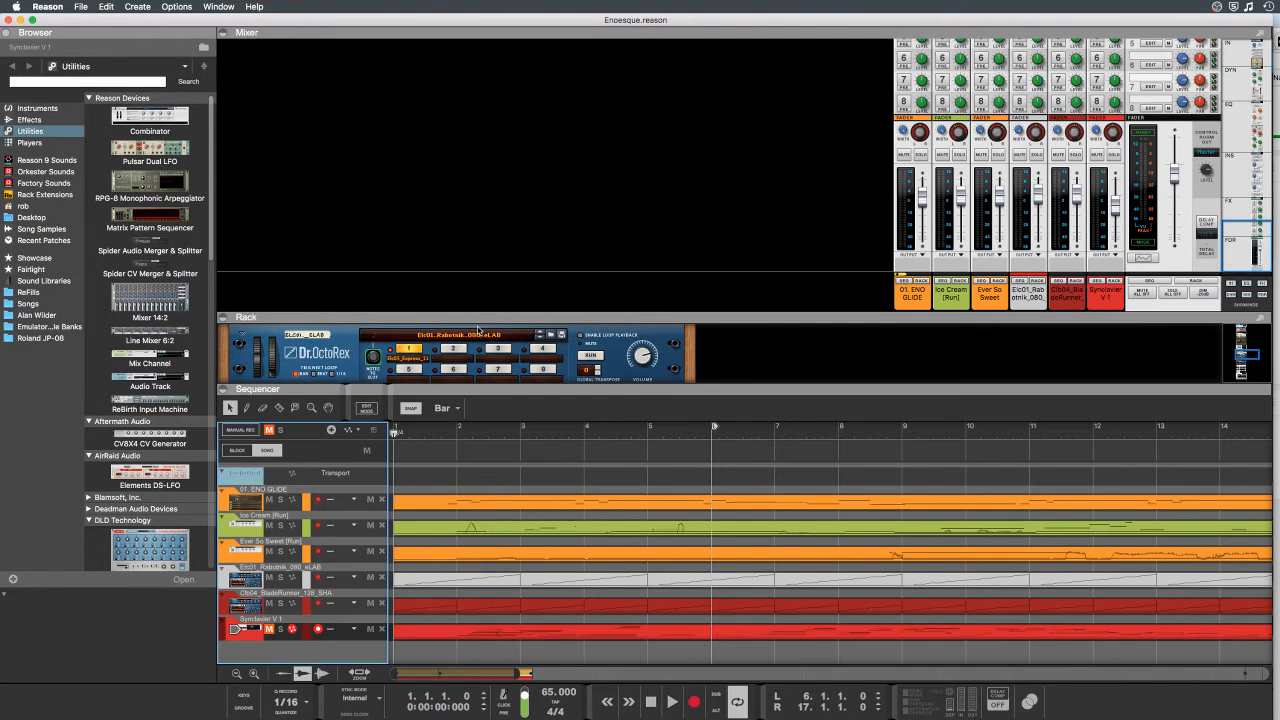
# Step: Enlarge the rack area to show the Synclavier V device and play the song
pyautogui.moveTo(480, 322); pyautogui.dragTo(492, 155)
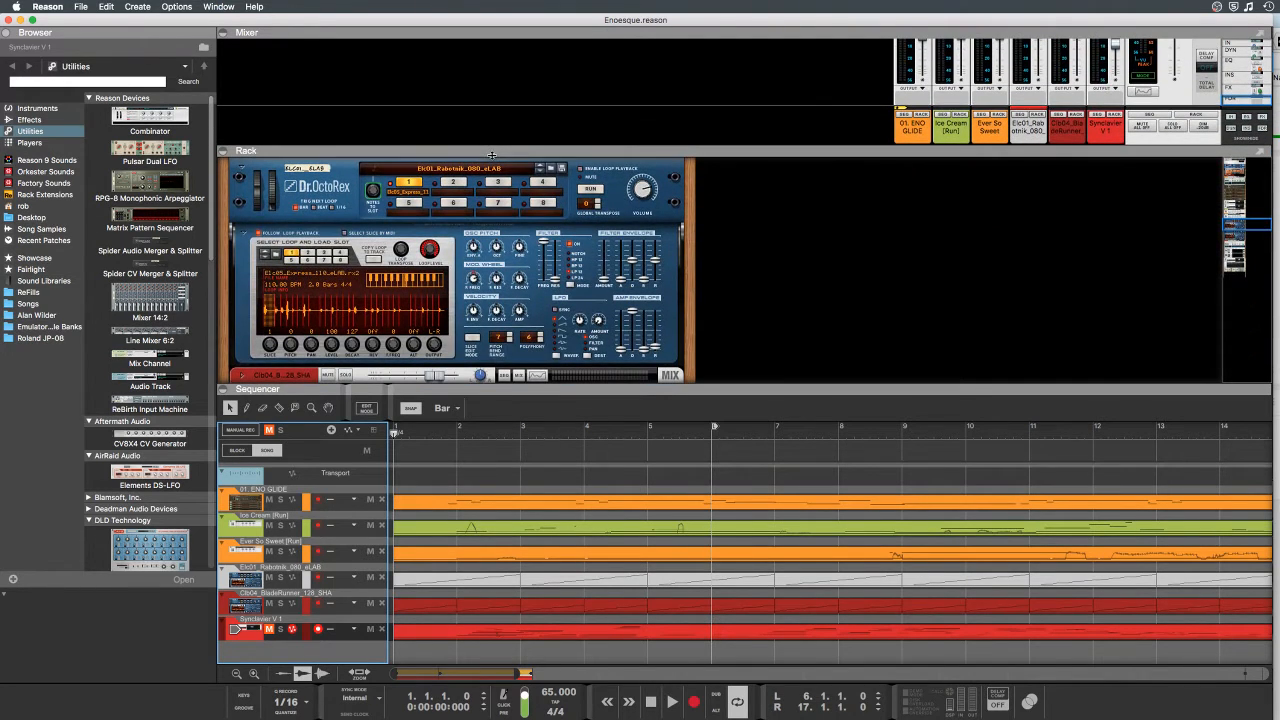
pyautogui.scroll(-10, 473, 263)
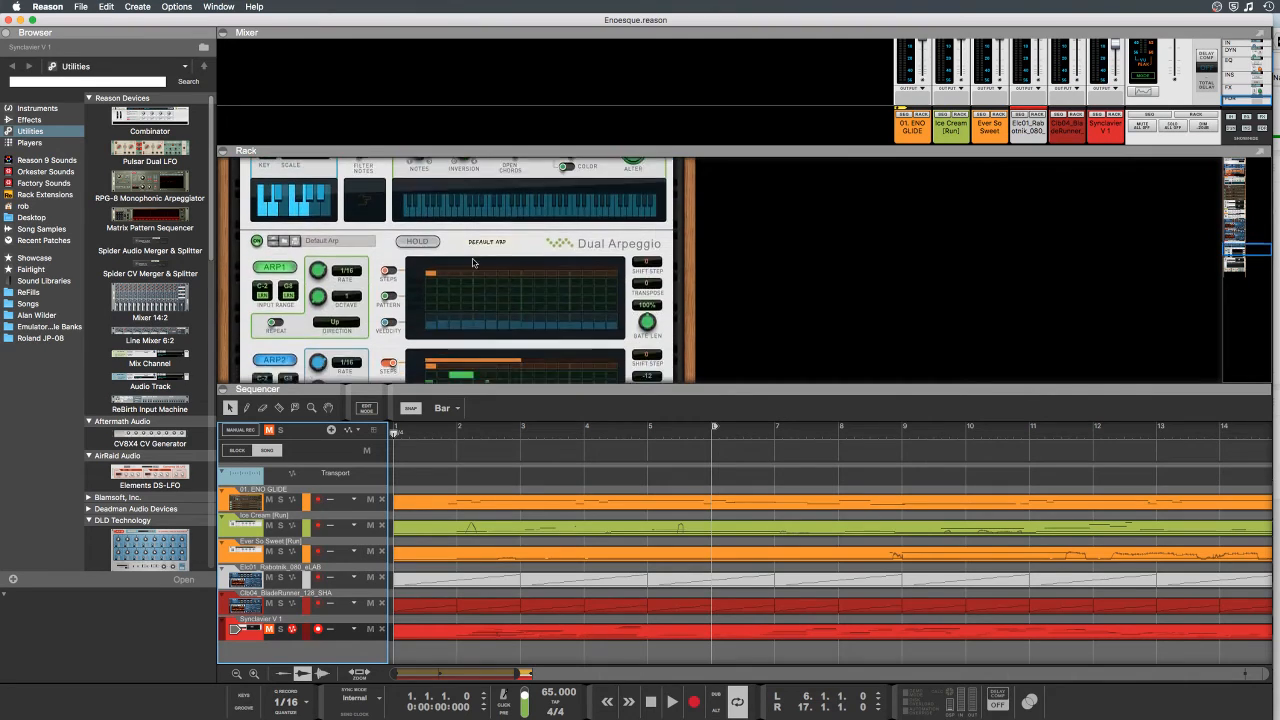
pyautogui.scroll(-8, 473, 263)
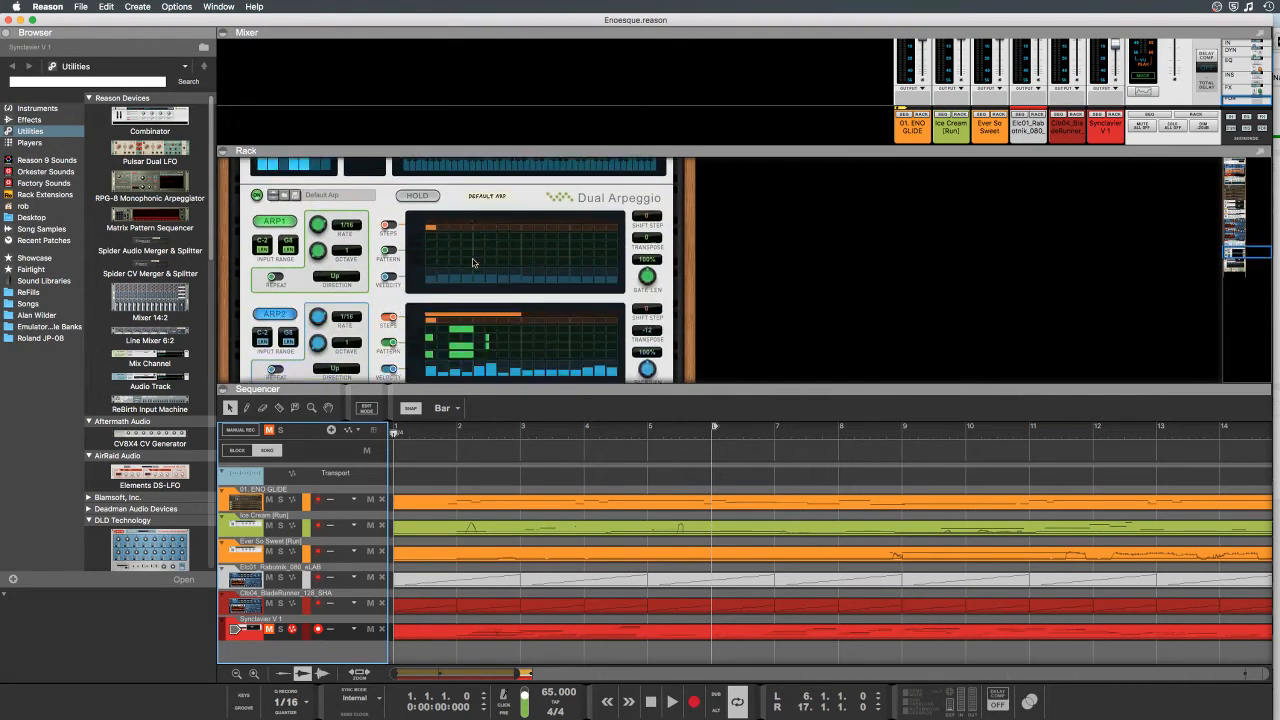
pyautogui.scroll(5, 483, 272)
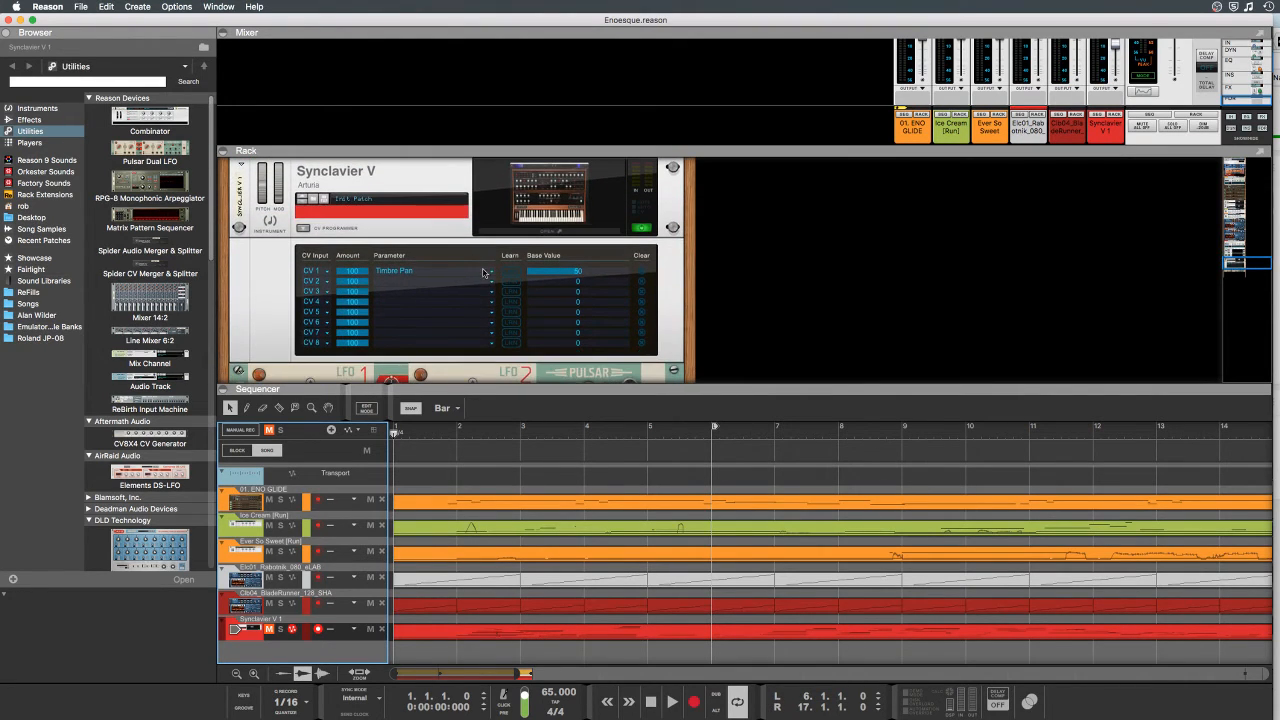
pyautogui.click(676, 715)
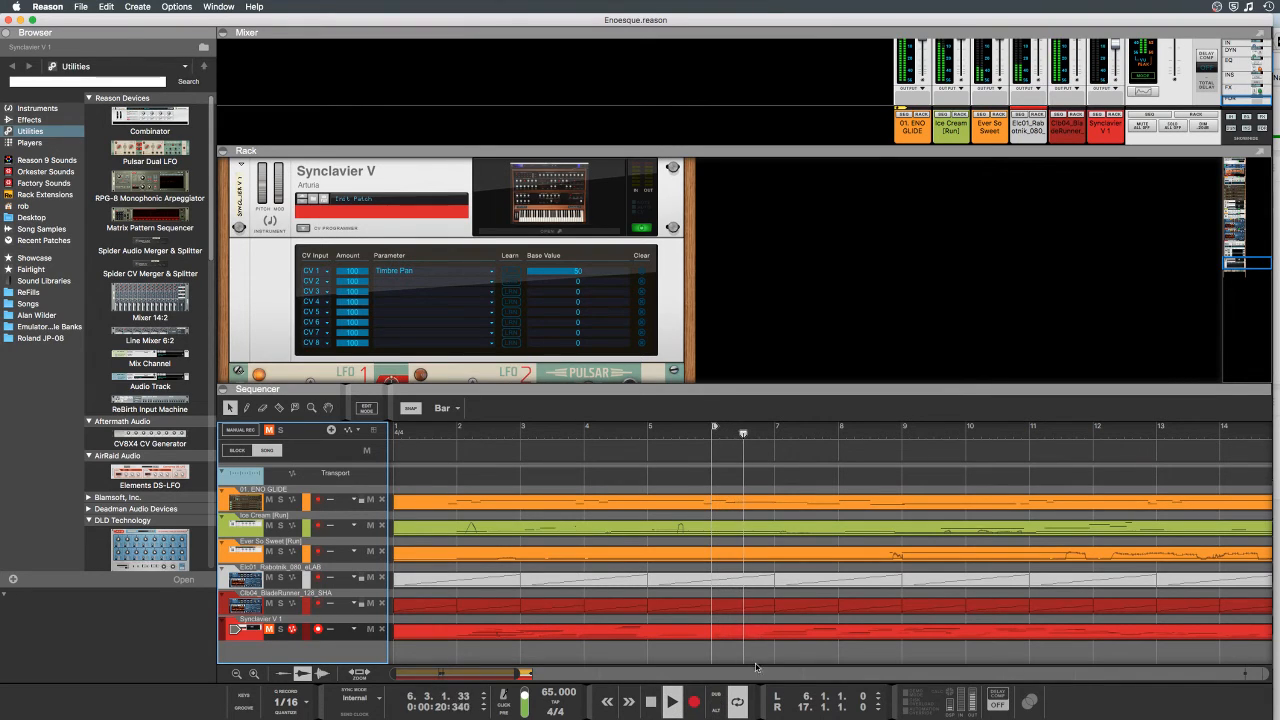
# Step: Stop the song, return to its start, and select the 01. ENO GLIDE track to show its PX7 synthesizer
pyautogui.click(658, 705)
pyautogui.click(658, 705)
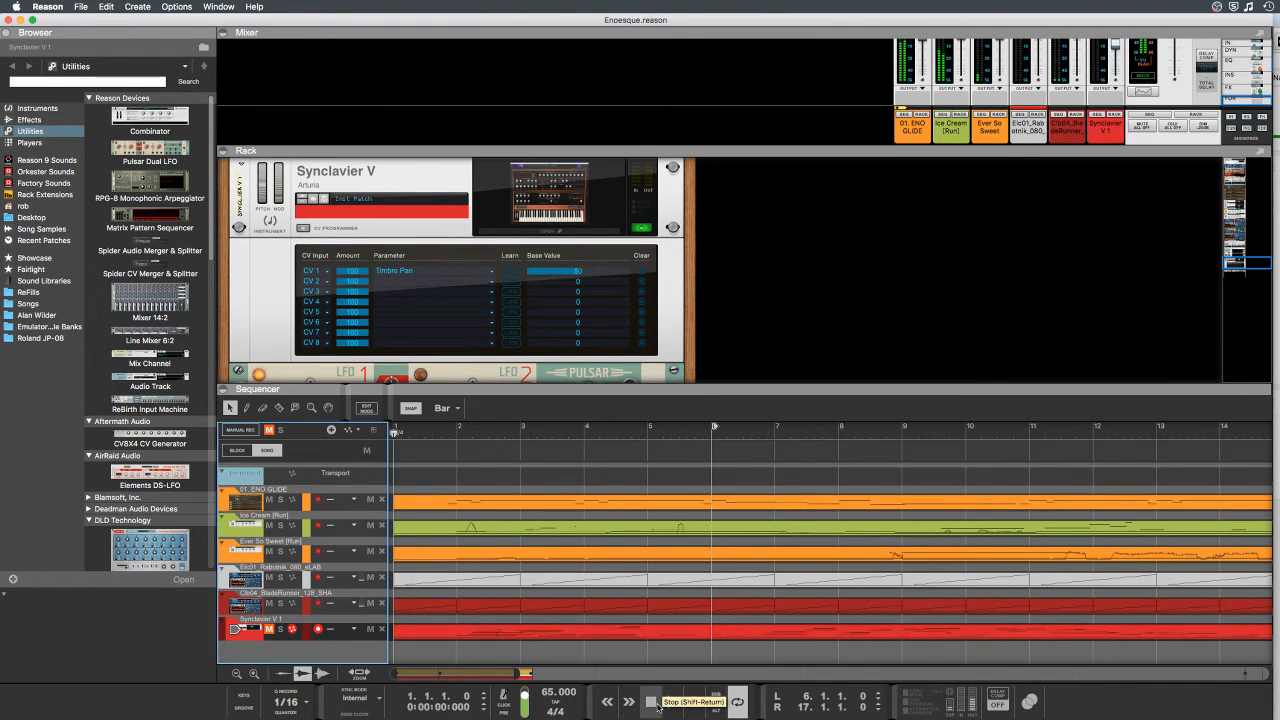
pyautogui.click(226, 501)
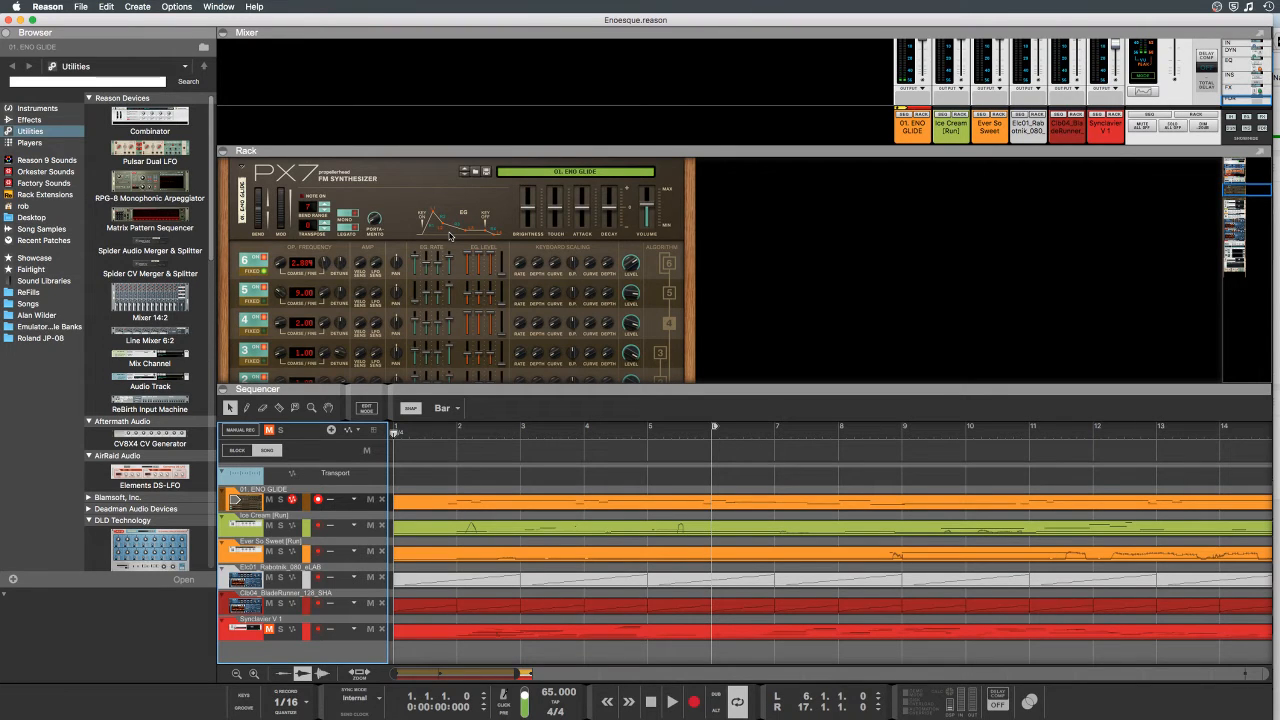
# Step: Bypass the Thorus and SparkVerb effects below the PX7 synthesizer
pyautogui.scroll(3, 449, 236)
pyautogui.scroll(-3, 449, 236)
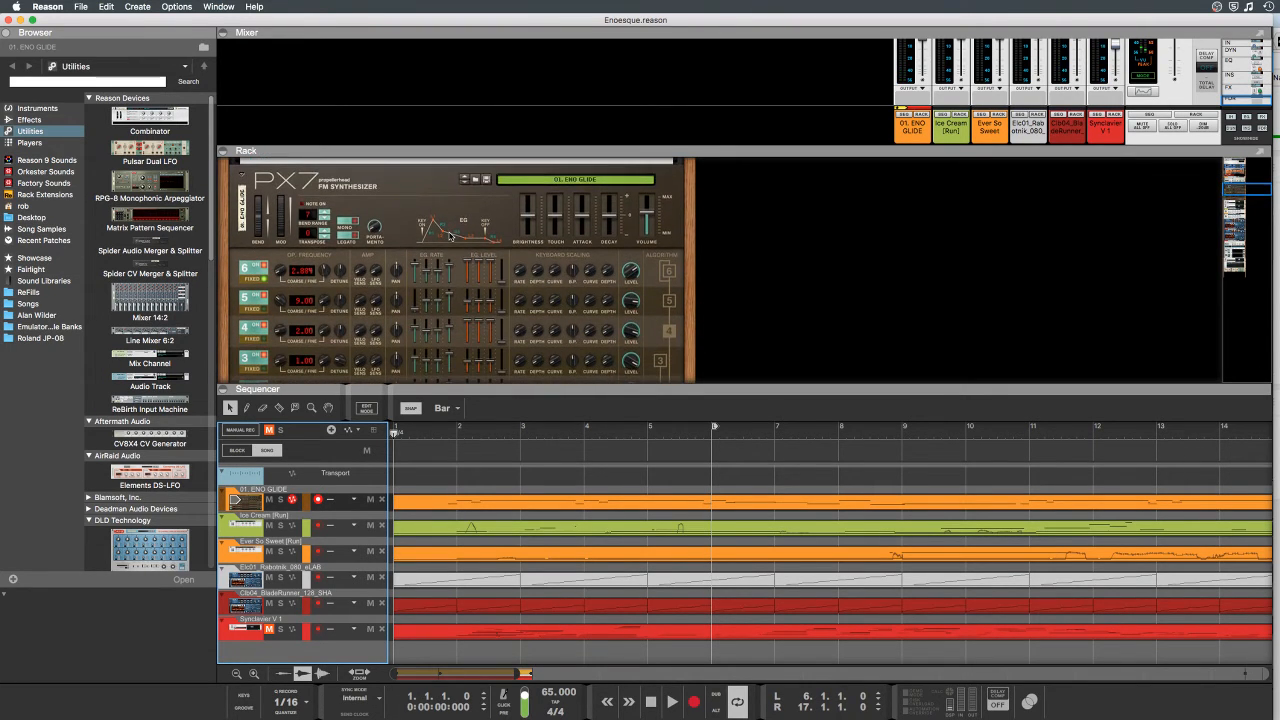
pyautogui.scroll(-10, 449, 236)
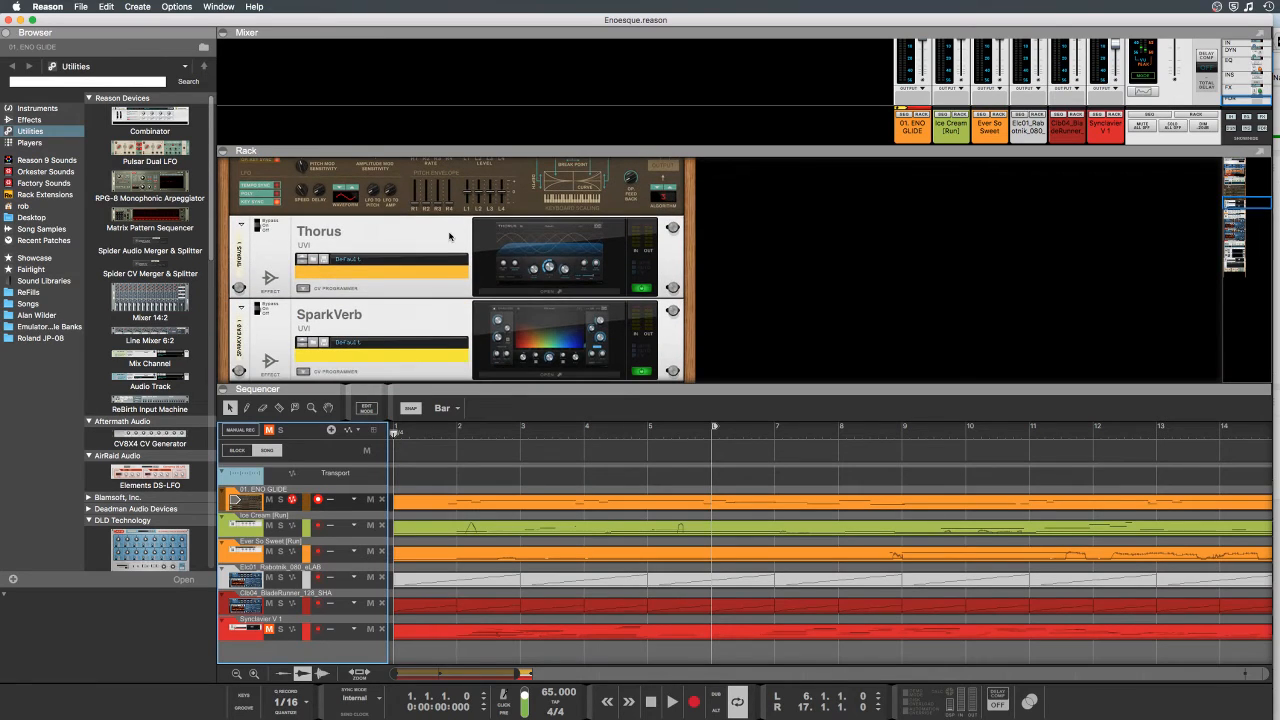
pyautogui.click(255, 225)
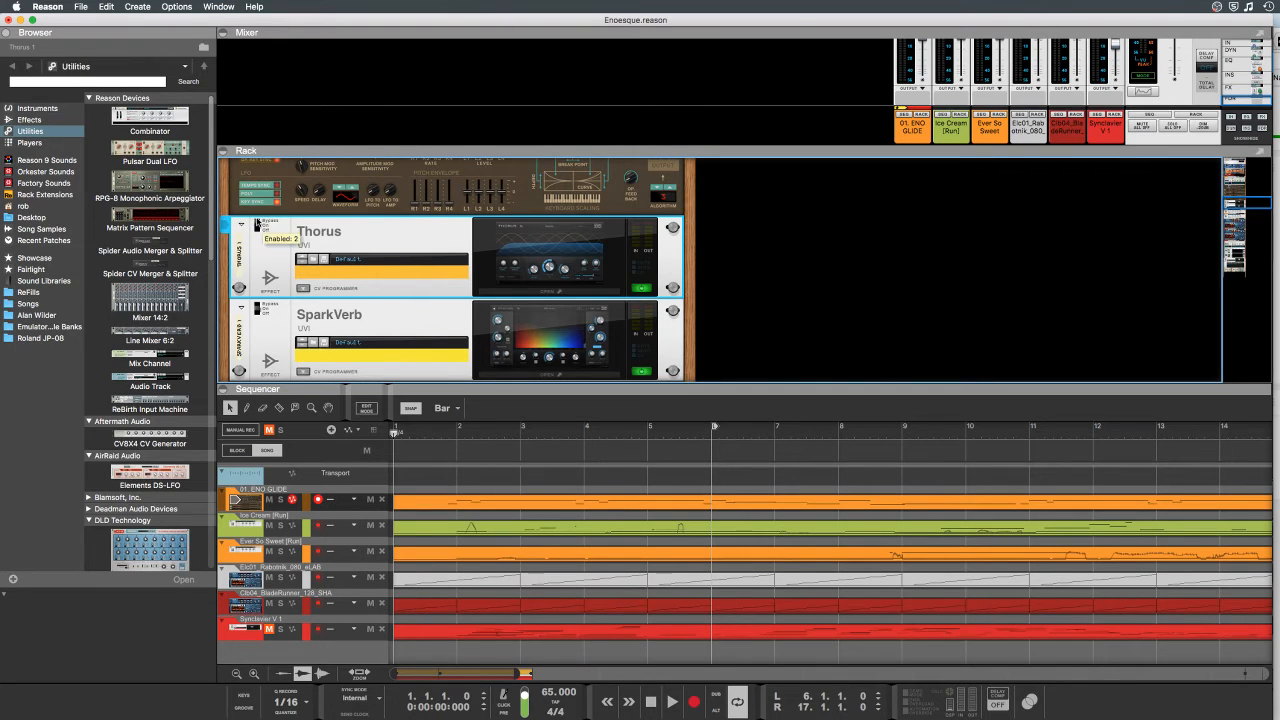
pyautogui.click(256, 309)
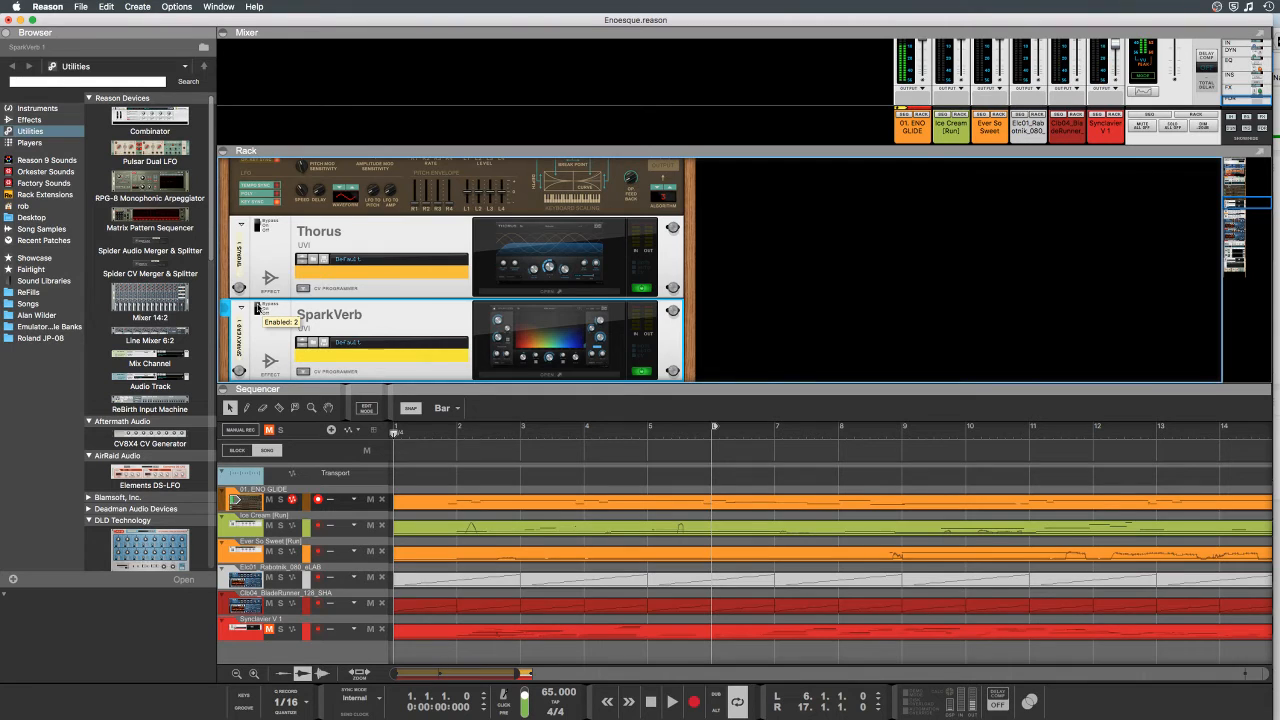
# Step: Switch the Thorus effect and the SparkVerb effect of the 01. ENO GLIDE instrument back on
pyautogui.scroll(-3, 333, 306)
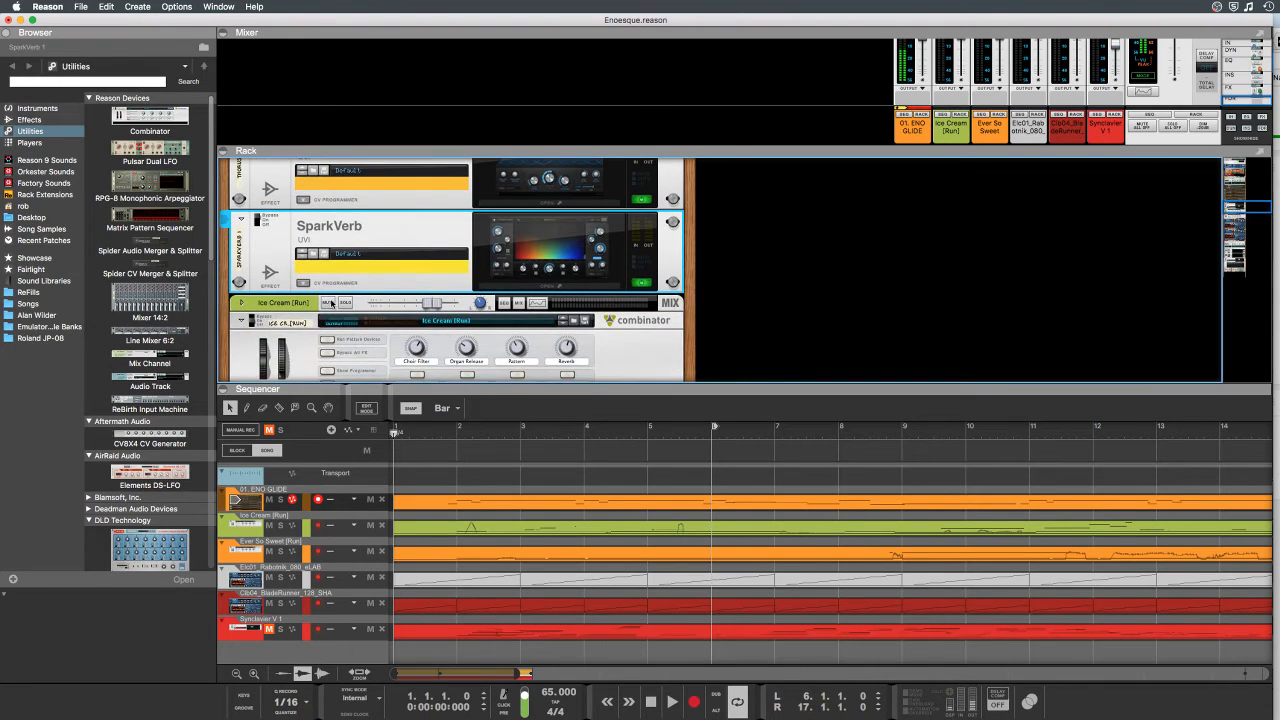
pyautogui.scroll(5, 333, 303)
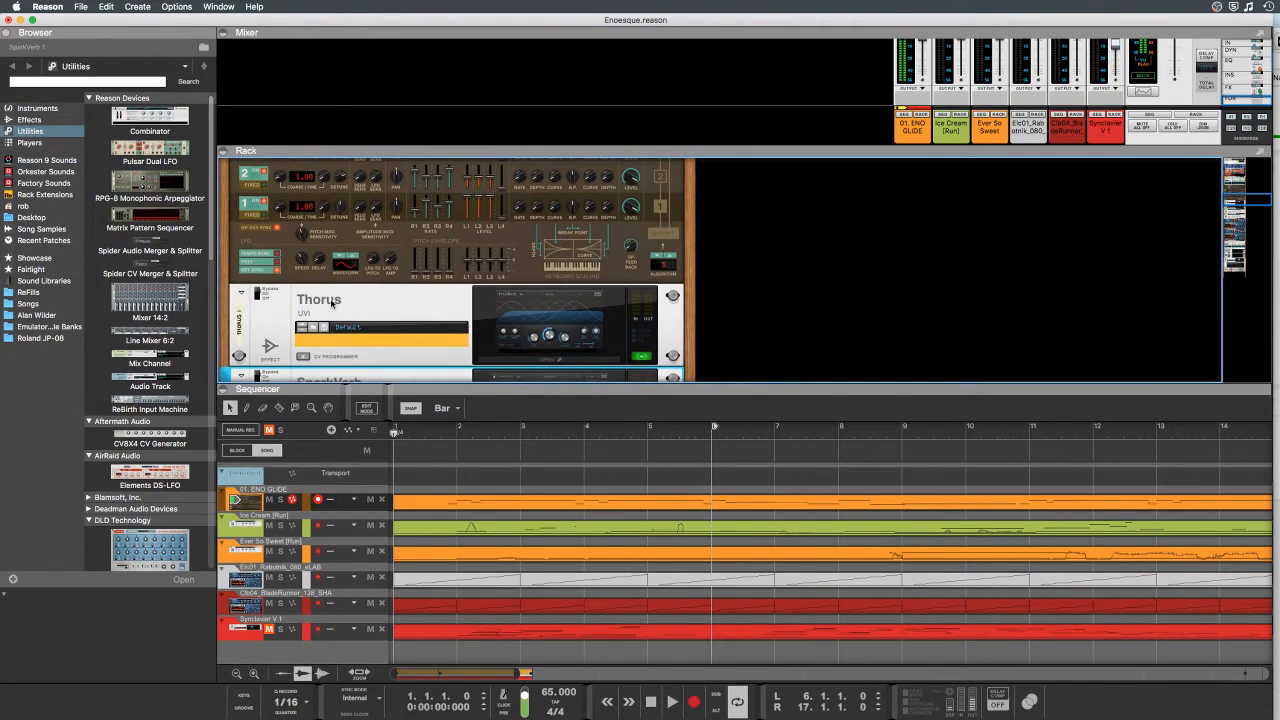
pyautogui.scroll(-1, 331, 303)
pyautogui.scroll(7, 331, 303)
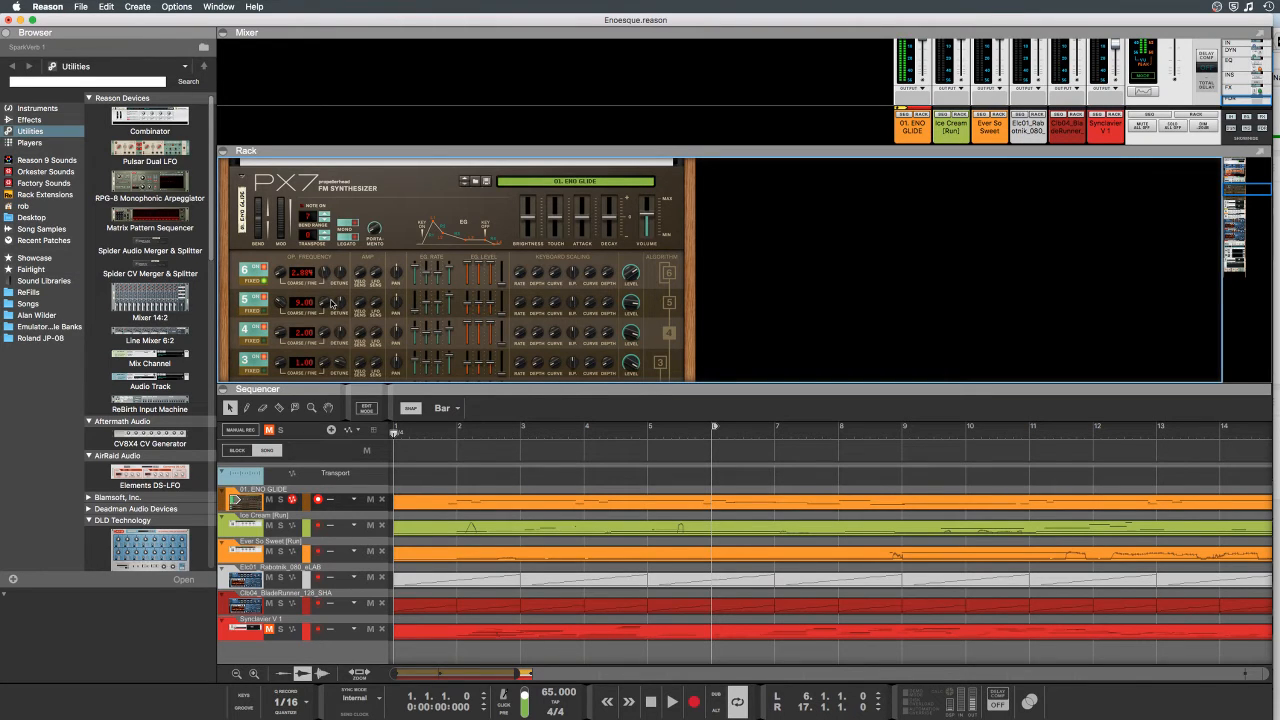
pyautogui.scroll(-6, 440, 272)
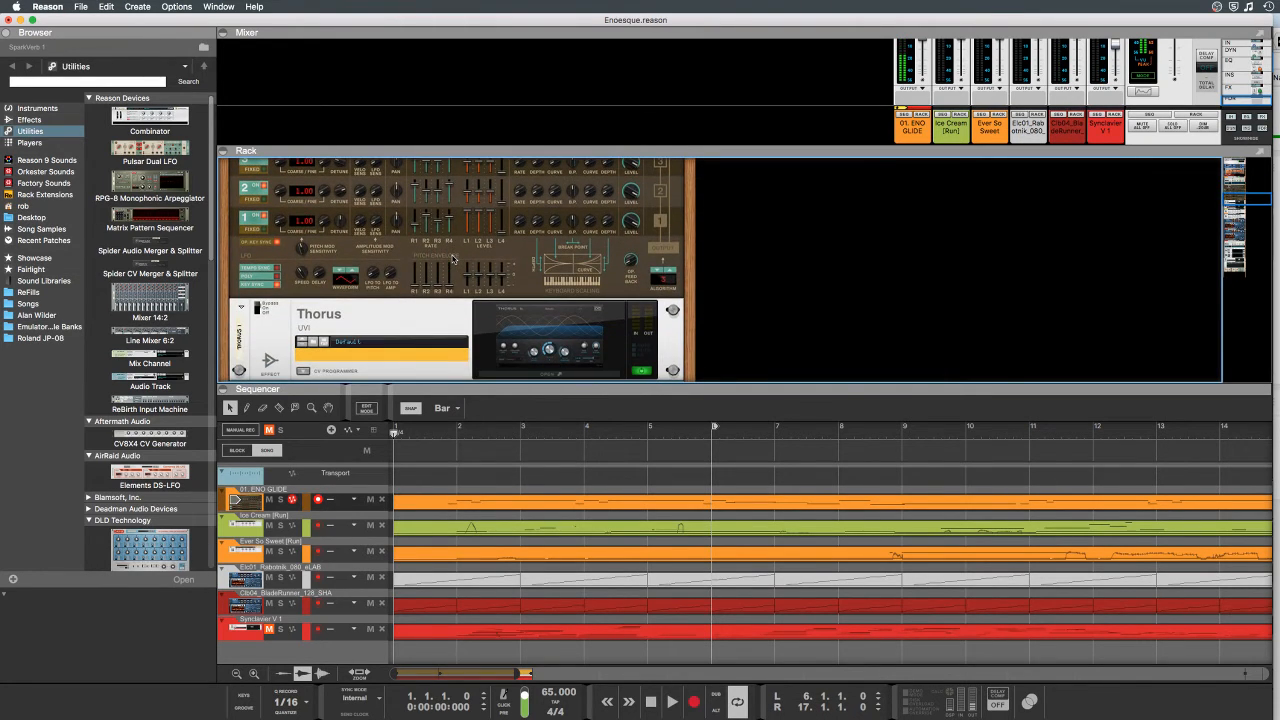
pyautogui.click(256, 310)
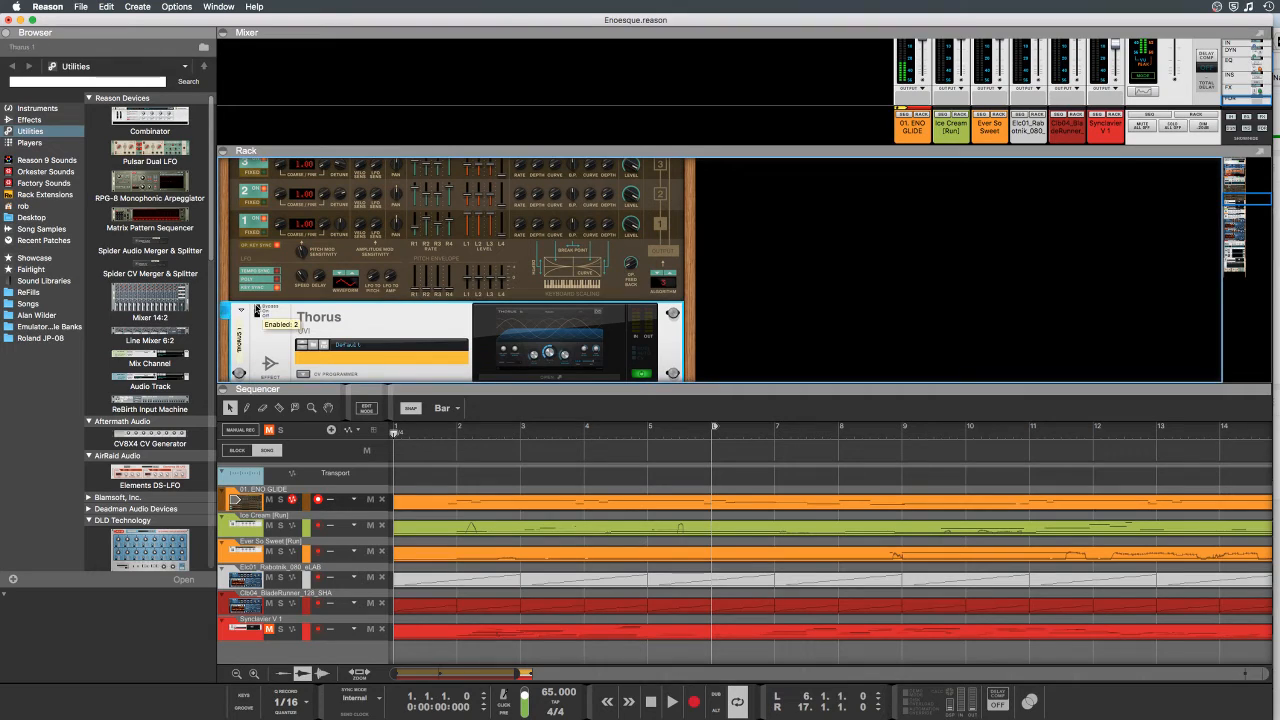
pyautogui.click(256, 311)
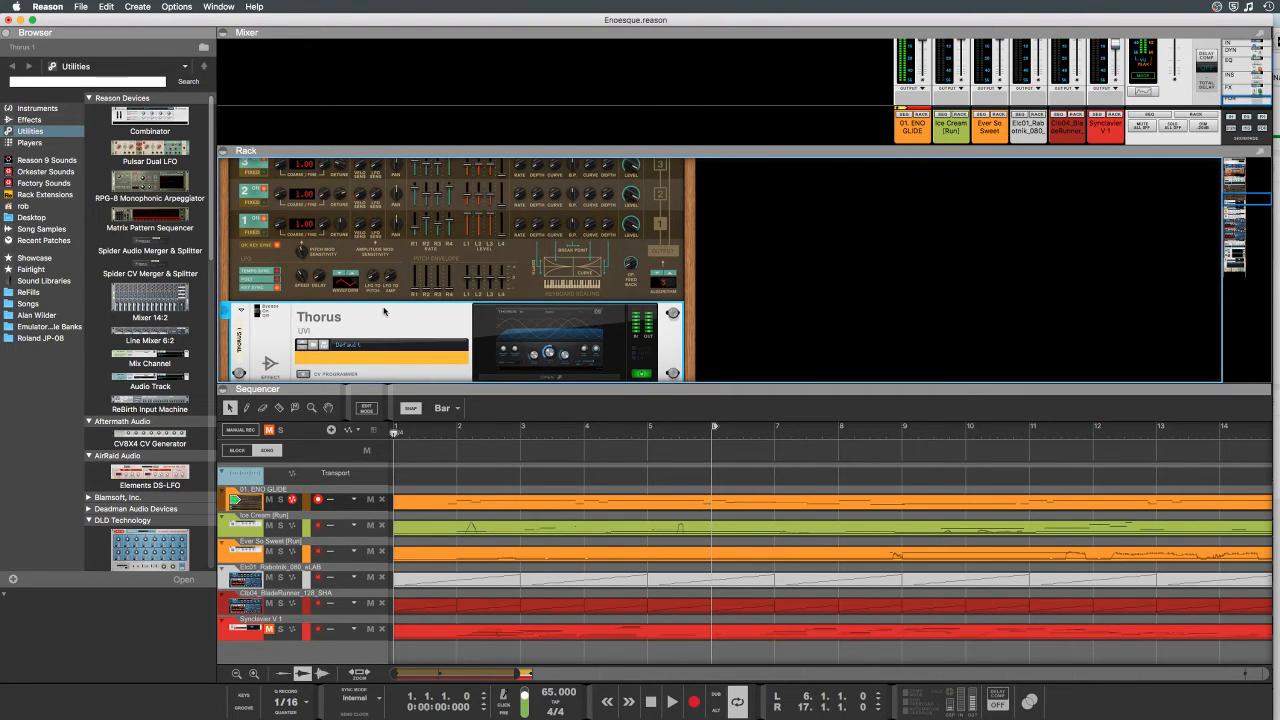
pyautogui.scroll(-4, 380, 311)
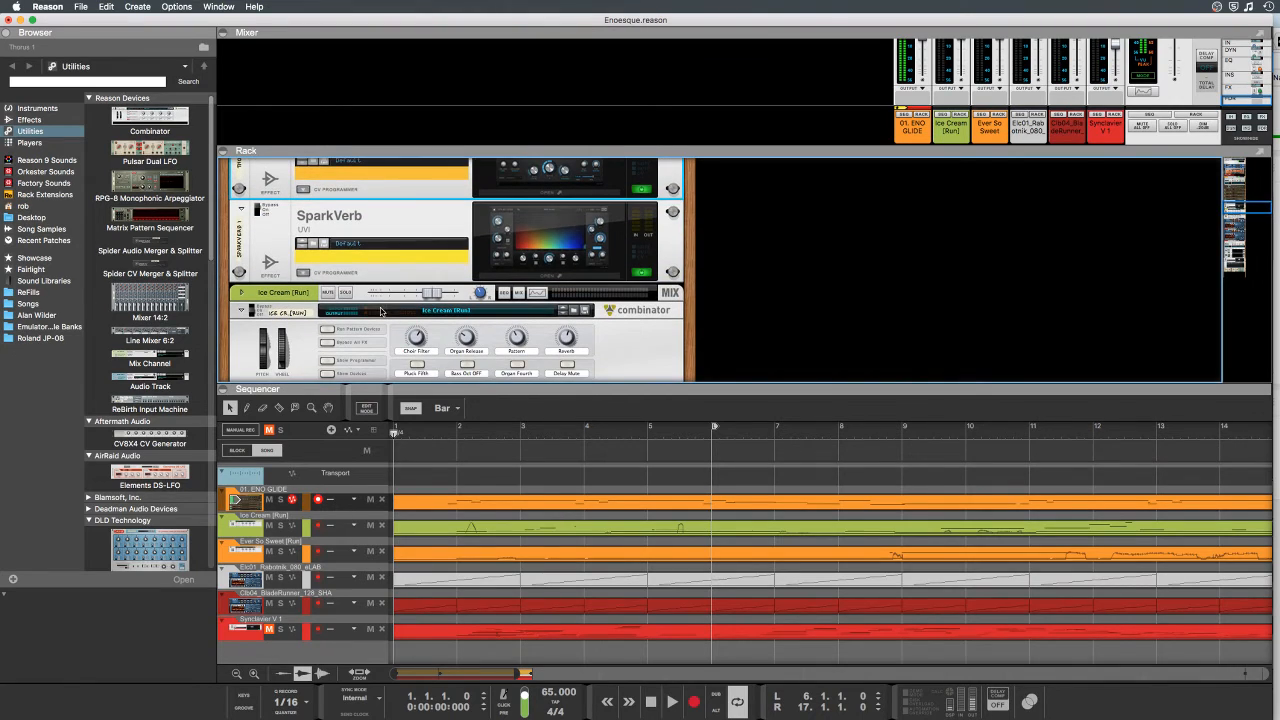
pyautogui.click(261, 214)
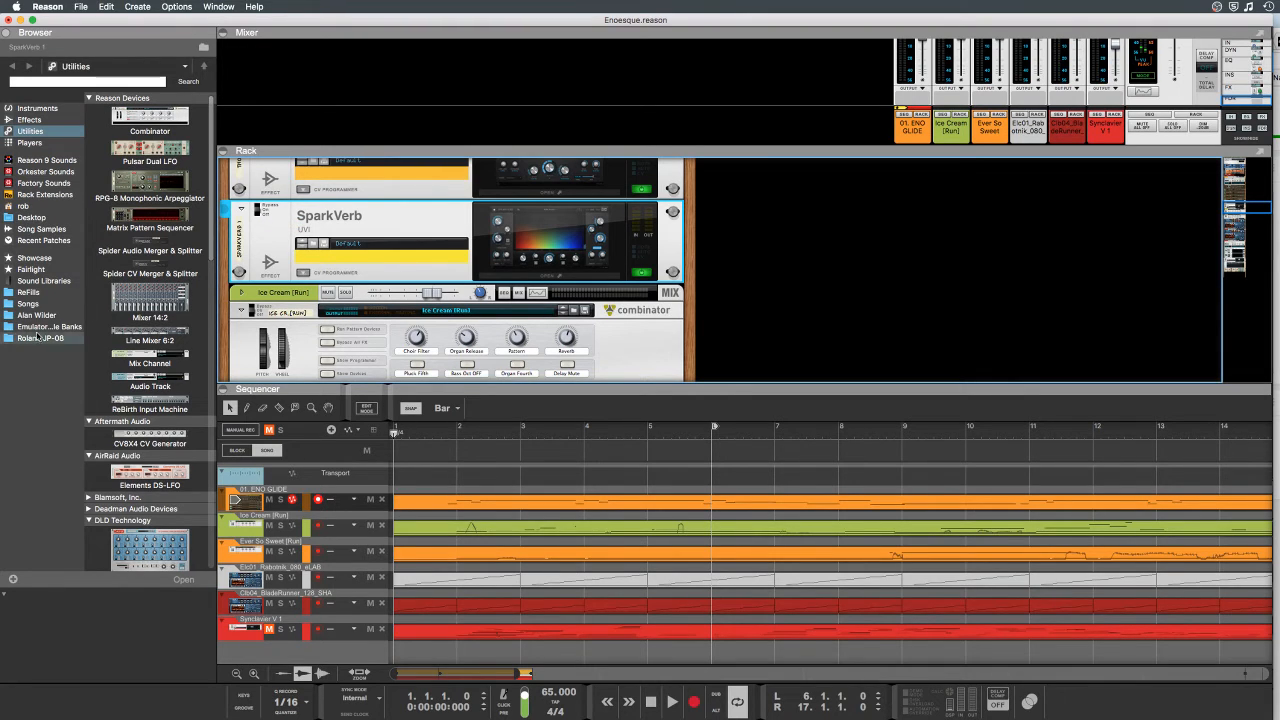
# Step: Try to open the recent song Rosana_MICKY2.reason
pyautogui.click(80, 7)
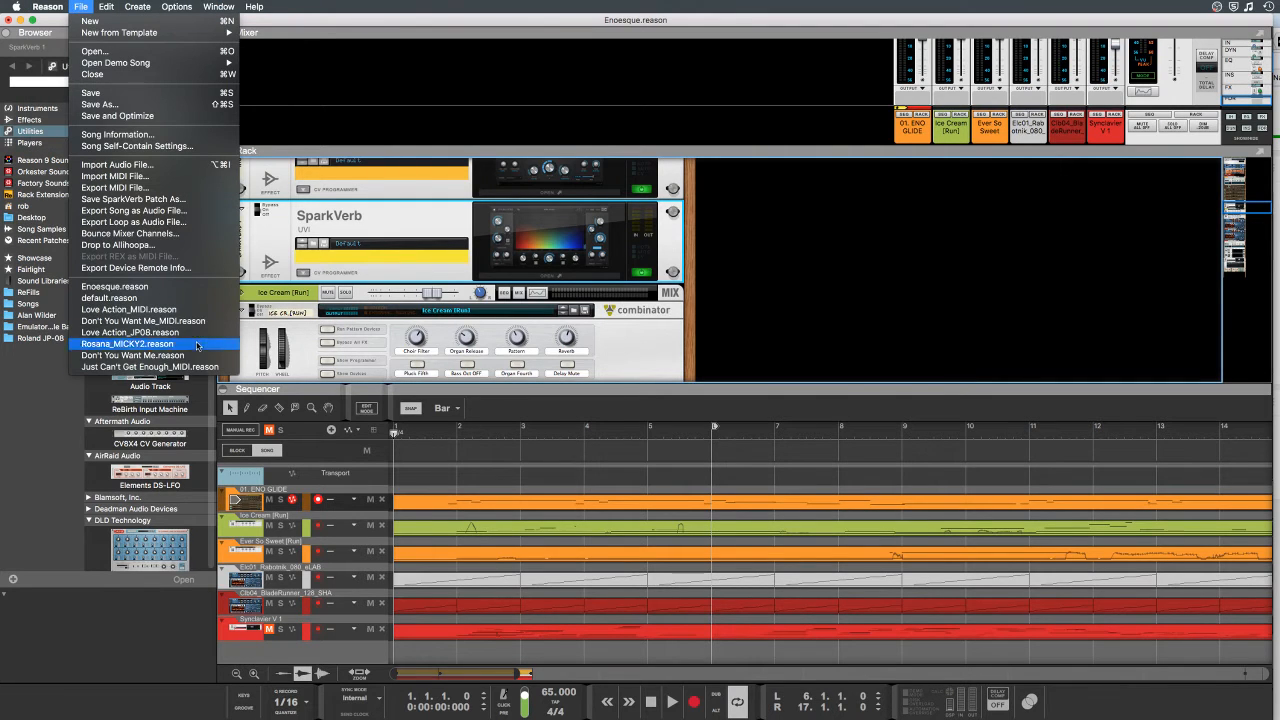
pyautogui.click(132, 344)
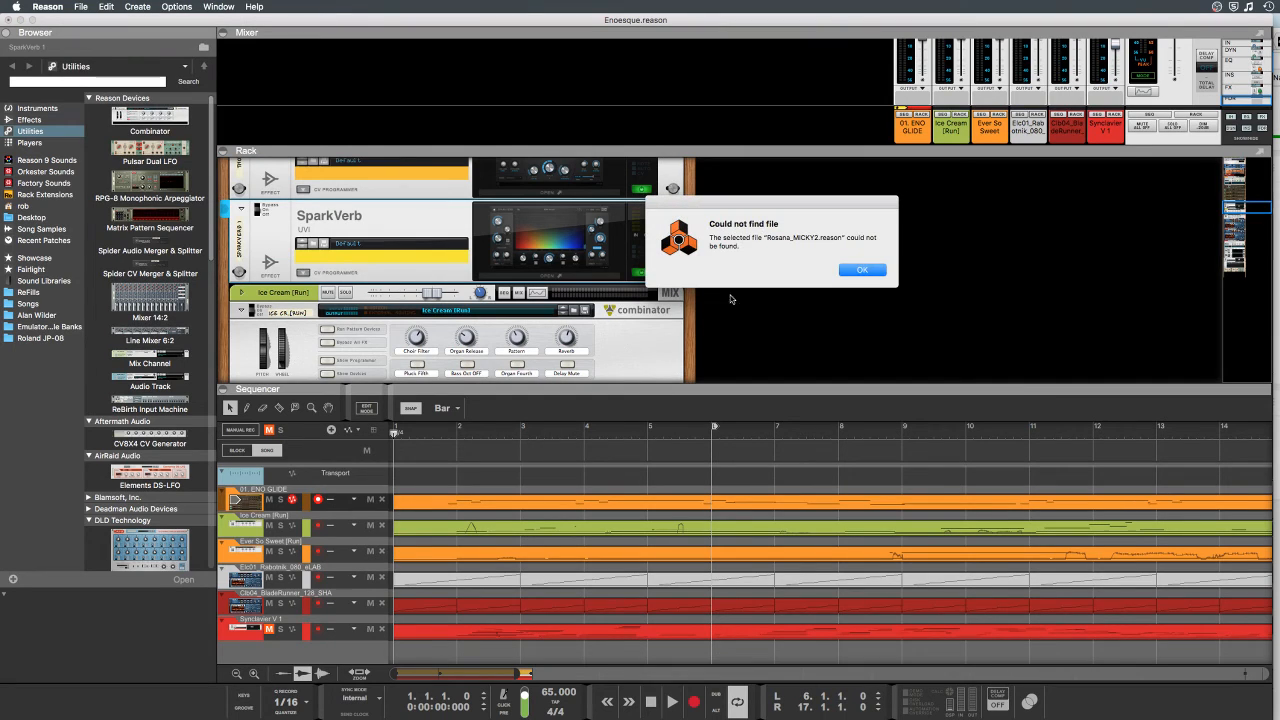
pyautogui.click(855, 270)
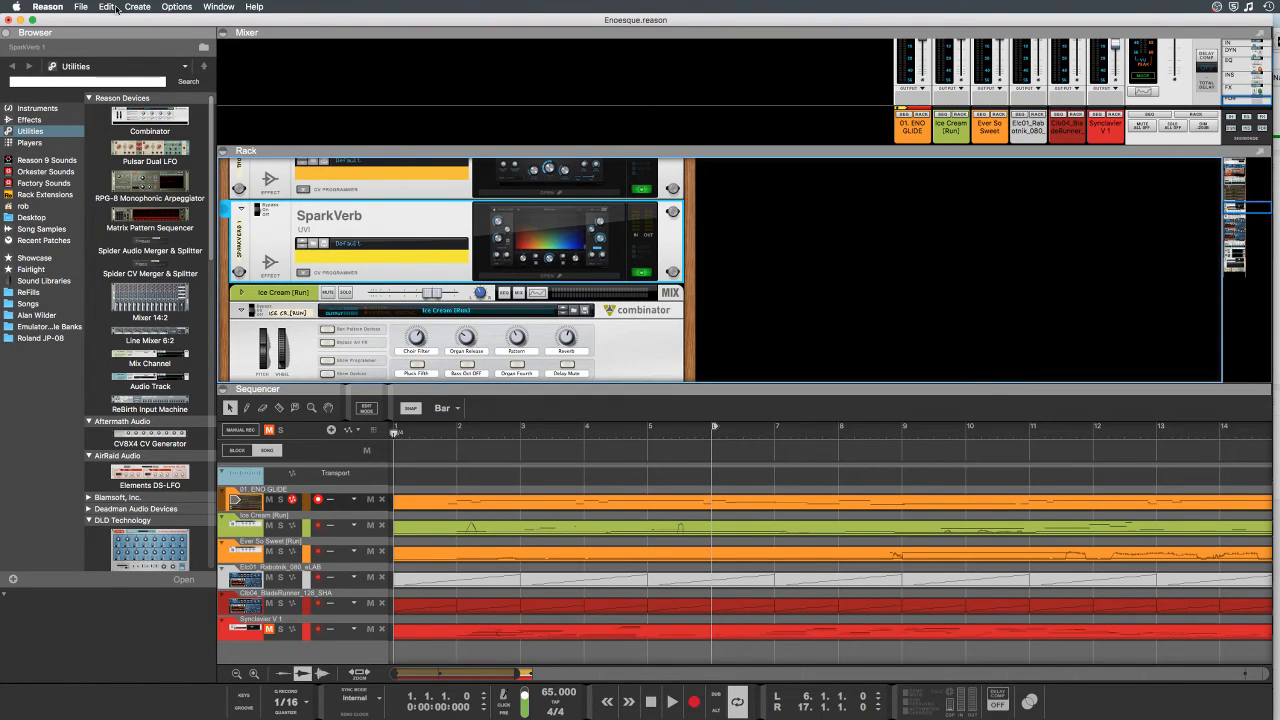
pyautogui.click(77, 6)
pyautogui.moveTo(48, 6)
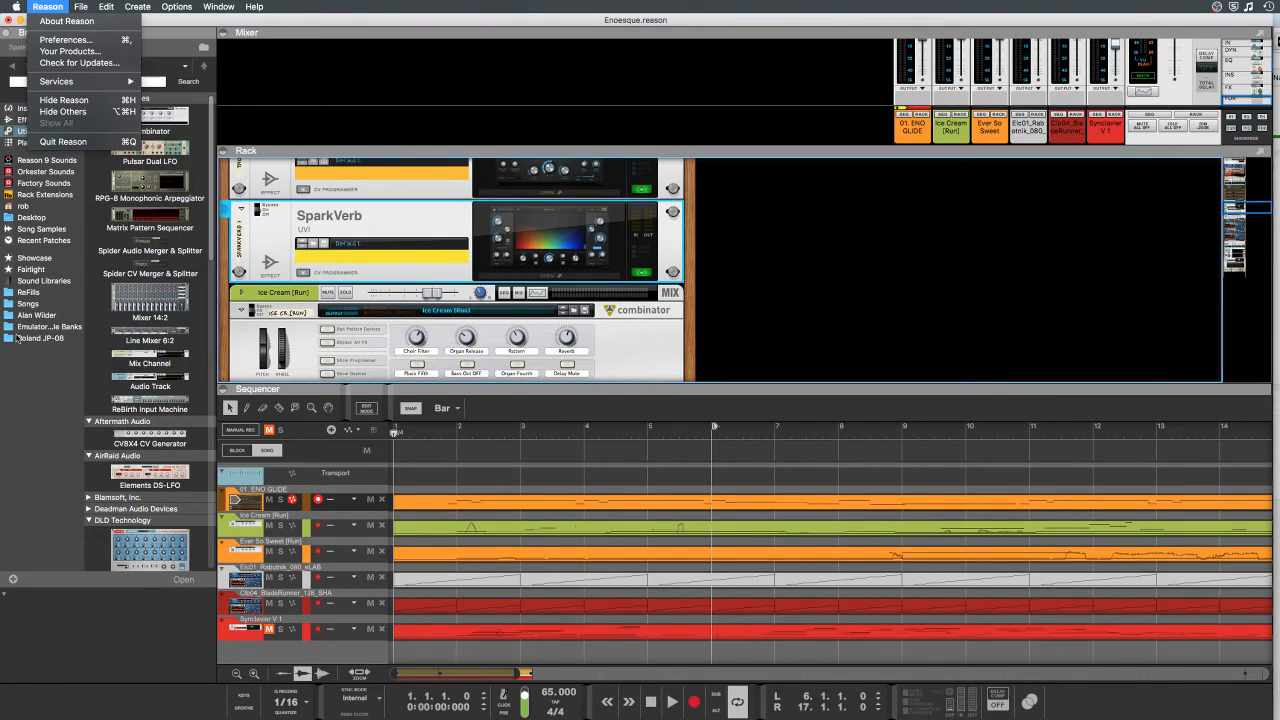
# Step: Open Rosana_9.5.reason from the Rosana folder in the Songs location and dismiss its song information
pyautogui.click(20, 305)
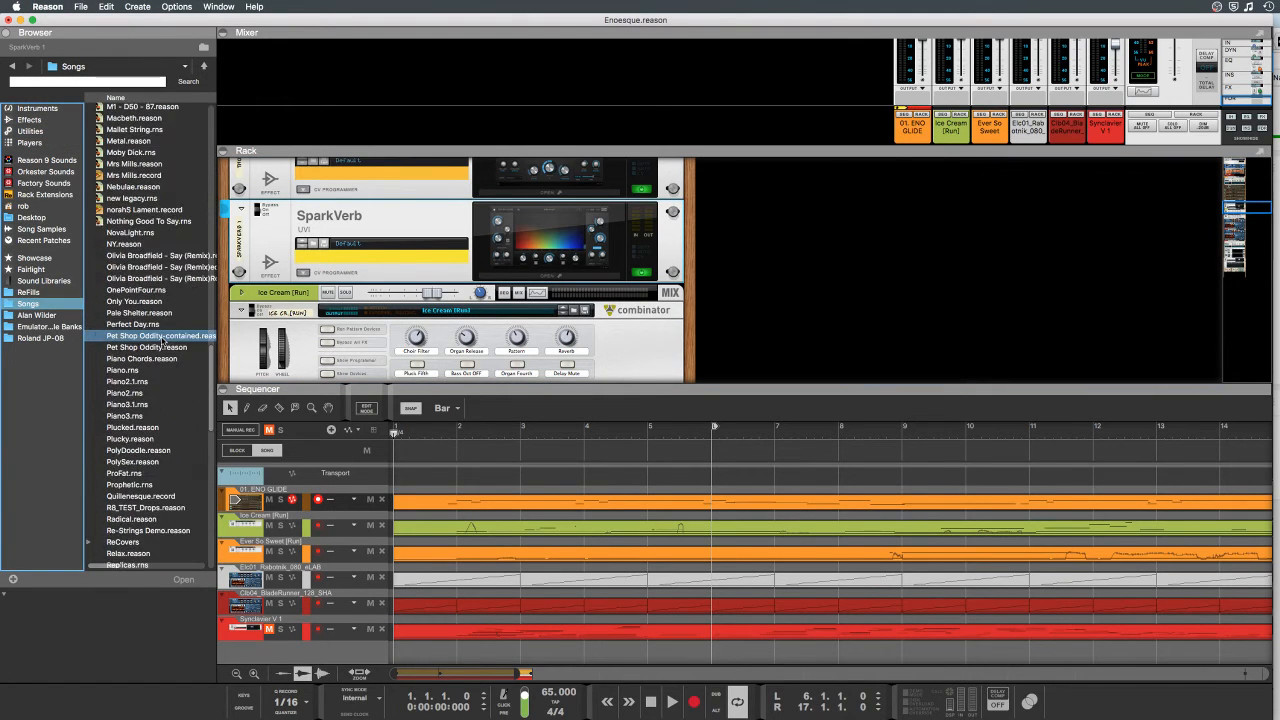
pyautogui.scroll(-15, 162, 342)
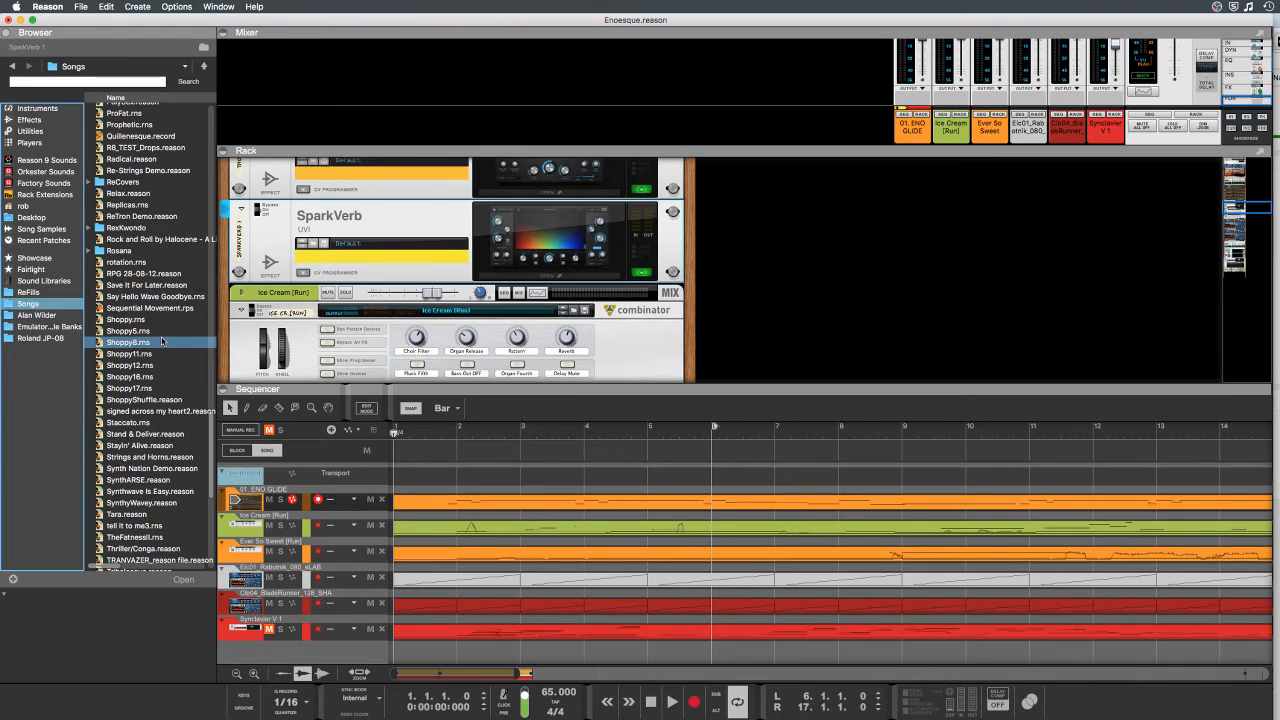
pyautogui.scroll(1, 140, 172)
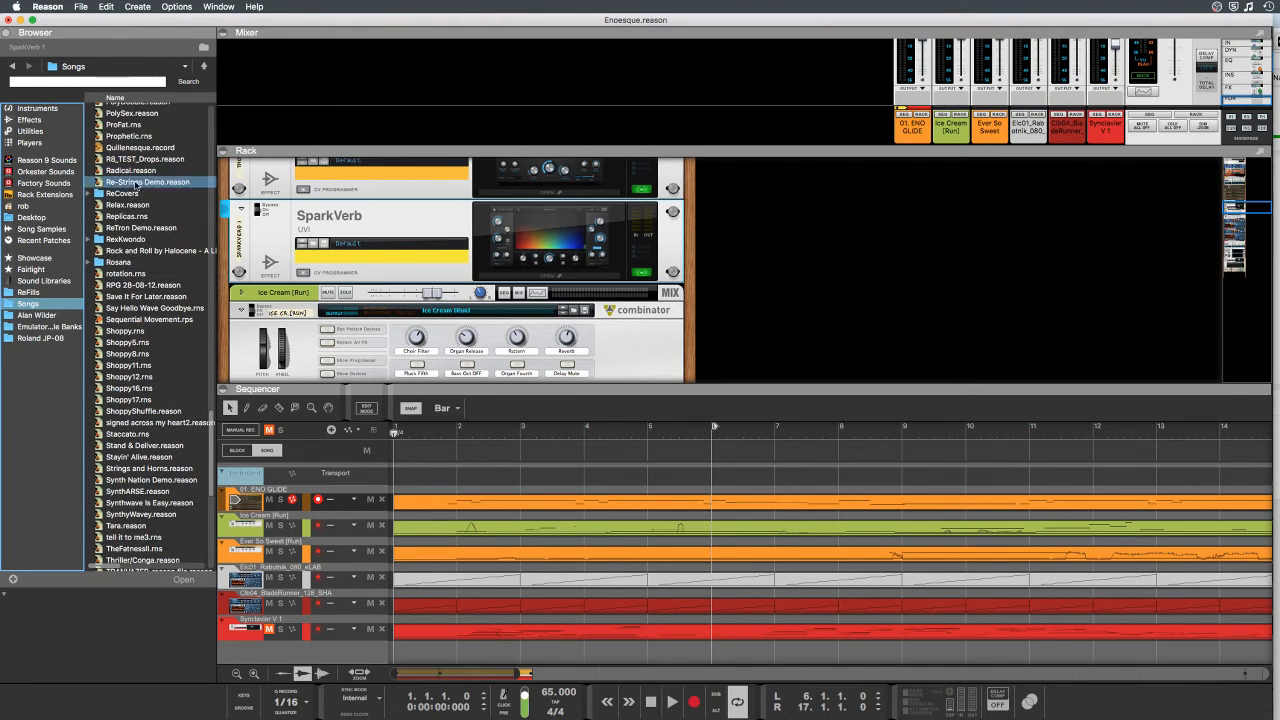
pyautogui.click(88, 264)
pyautogui.click(88, 266)
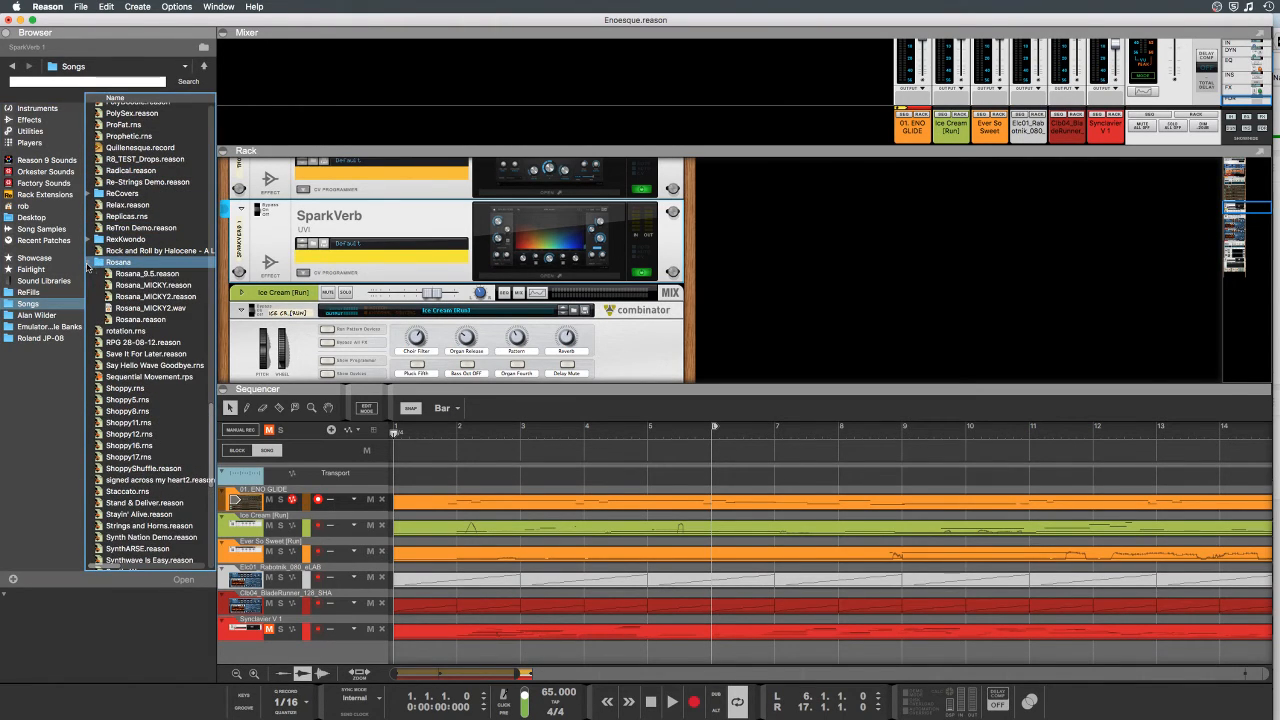
pyautogui.click(160, 274)
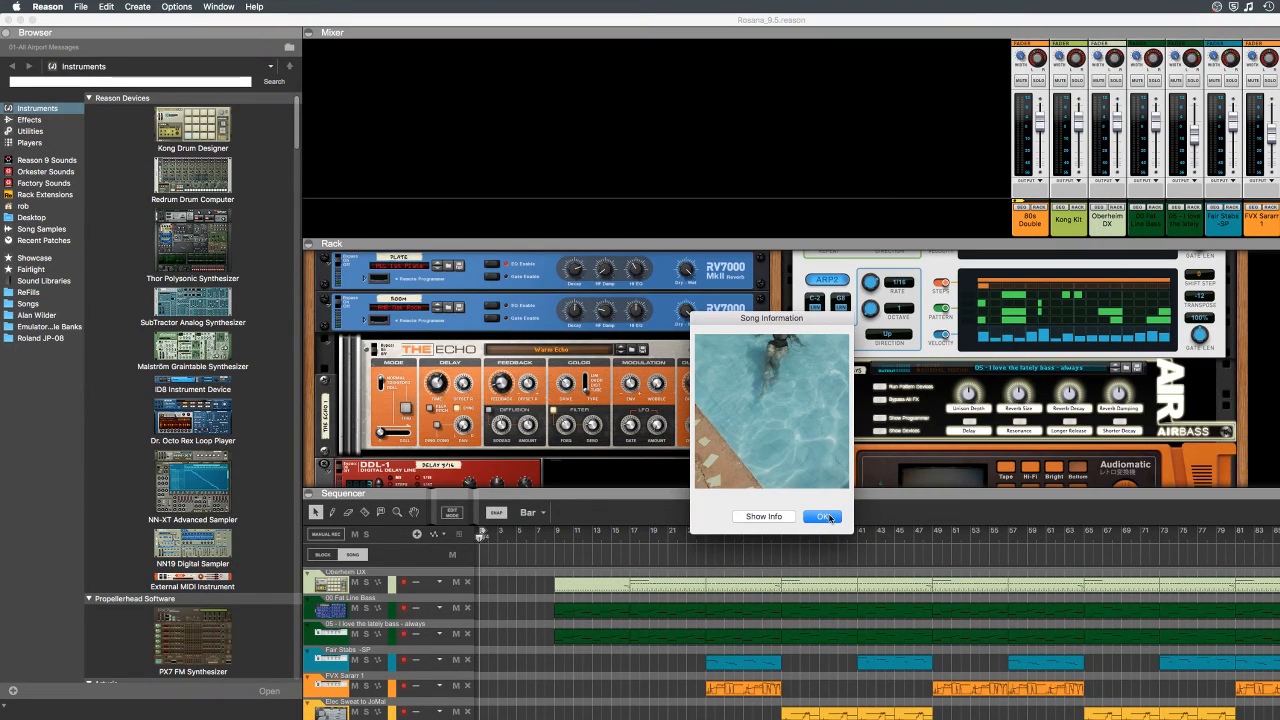
pyautogui.click(826, 517)
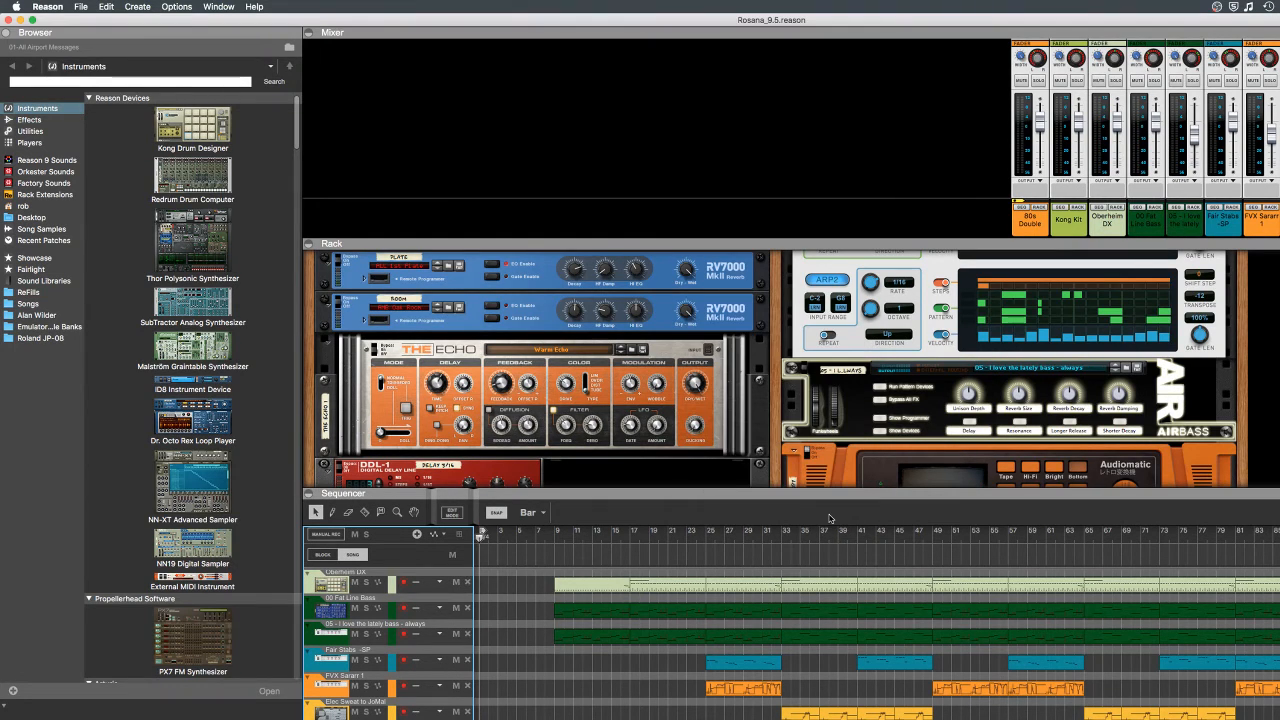
# Step: Play the song and shrink the song window to fit the screen
pyautogui.press('space')
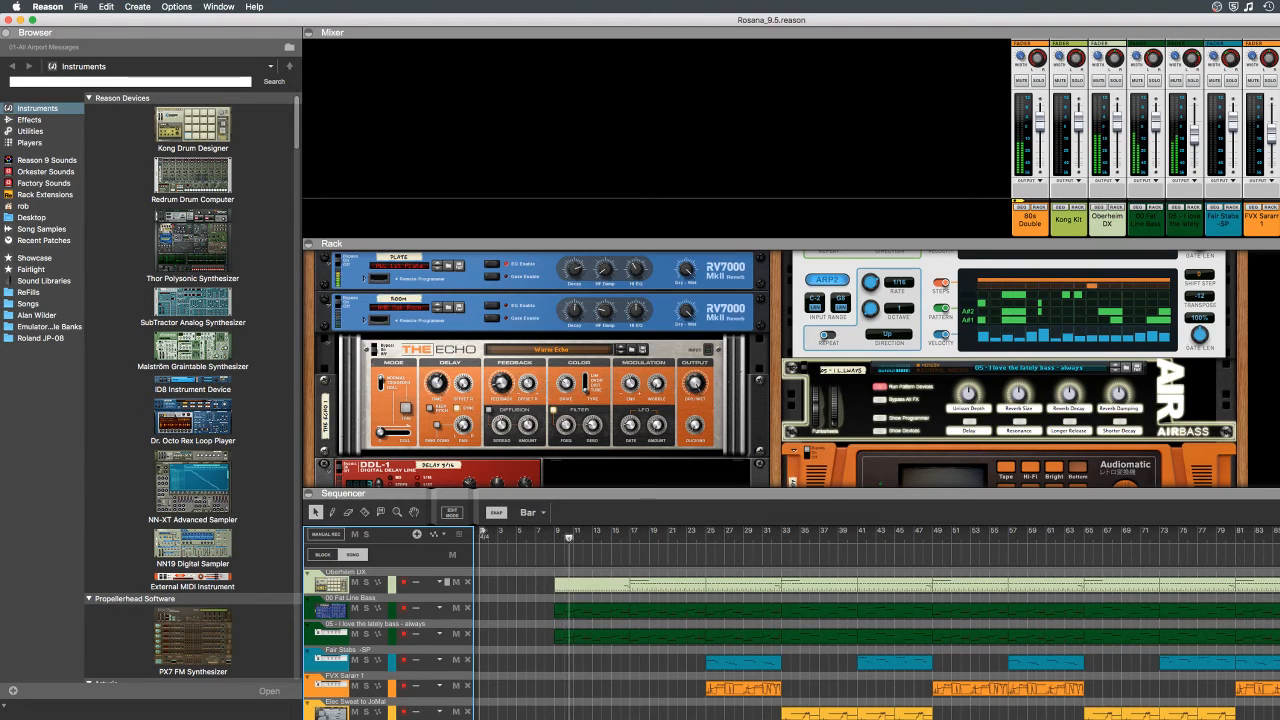
pyautogui.moveTo(1279, 719)
pyautogui.mouseDown()
pyautogui.moveTo(1101, 719)
pyautogui.moveTo(1265, 719)
pyautogui.mouseUp()
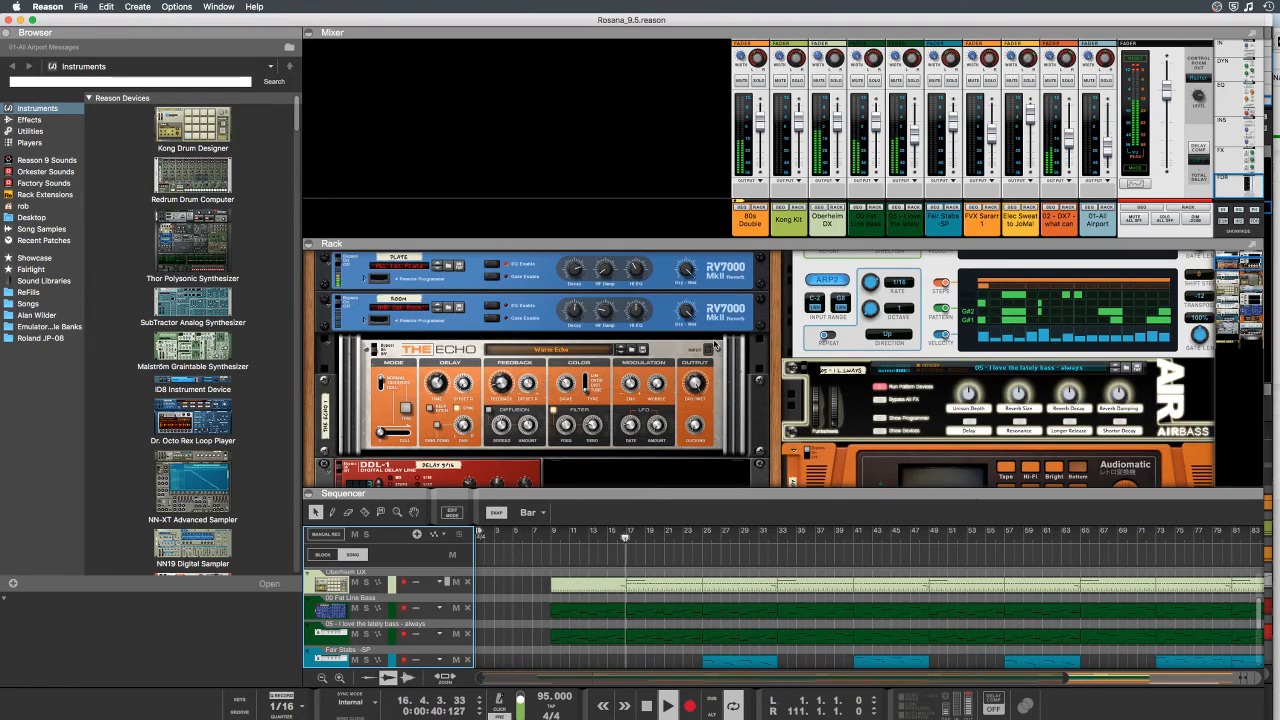
# Step: Examine the instruments, players and effects throughout the rack while the song plays
pyautogui.scroll(-5, 714, 345)
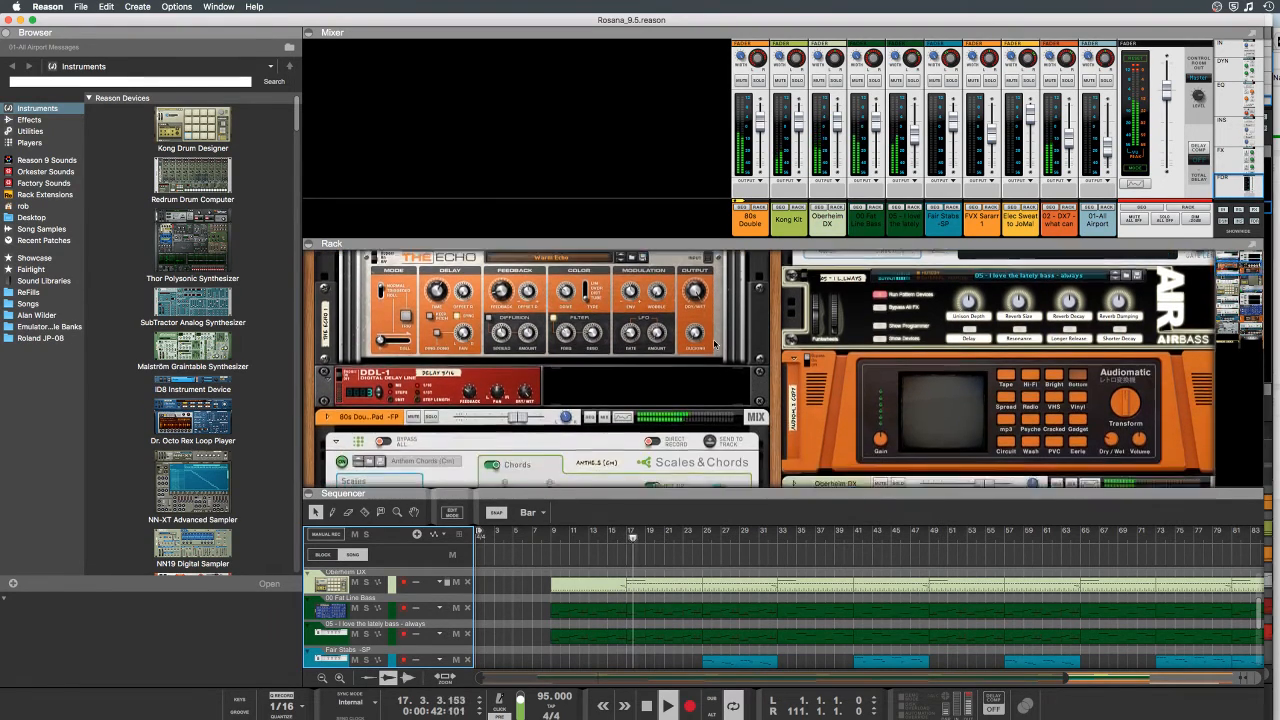
pyautogui.scroll(-10, 714, 345)
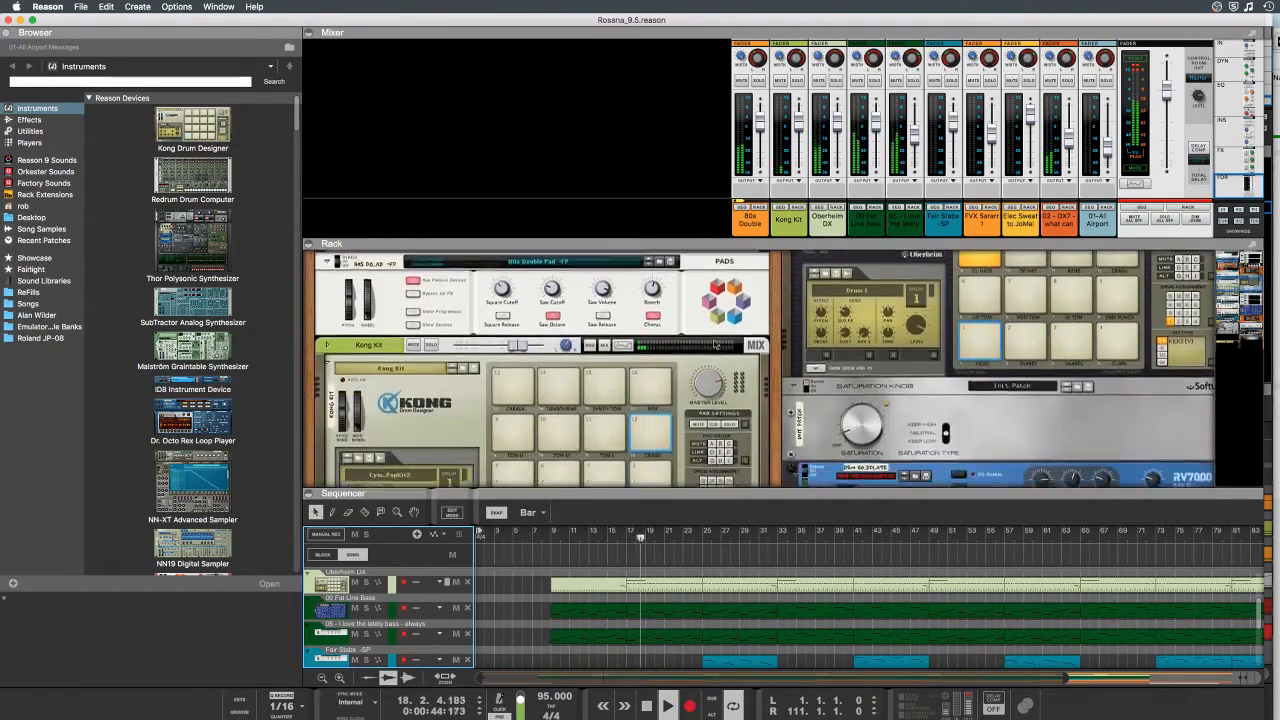
pyautogui.scroll(-10, 714, 345)
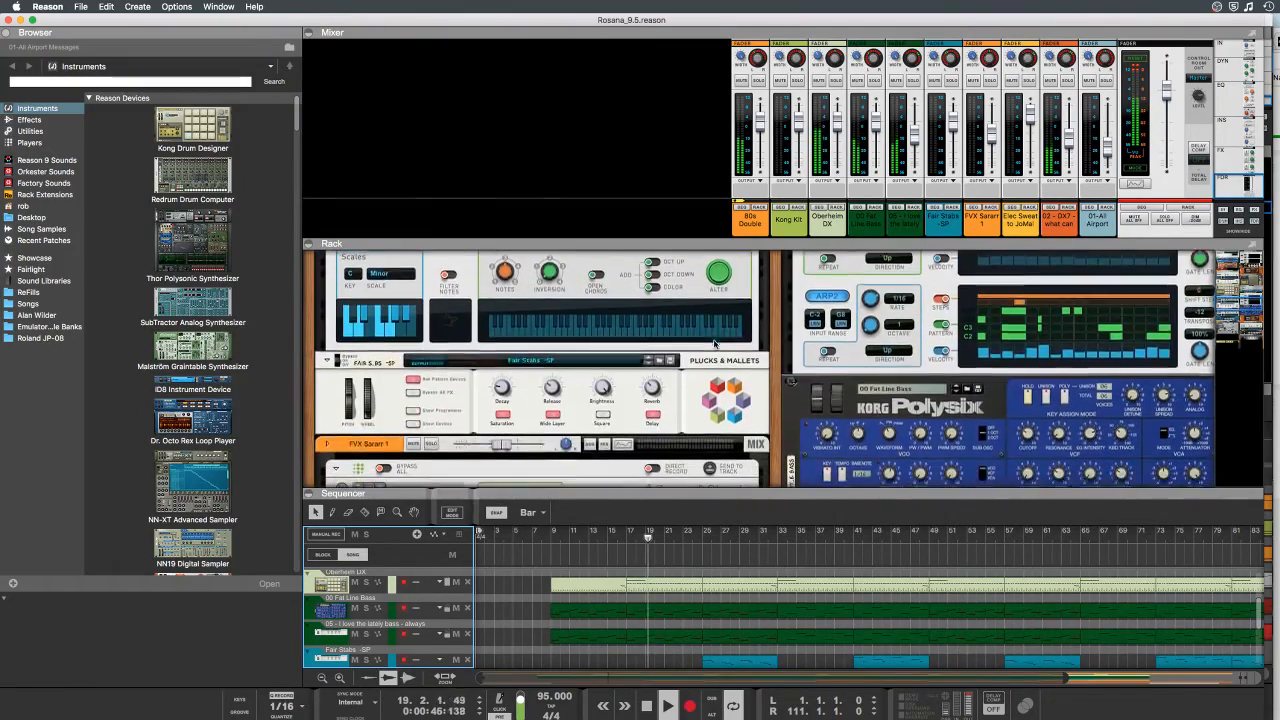
pyautogui.scroll(-10, 714, 342)
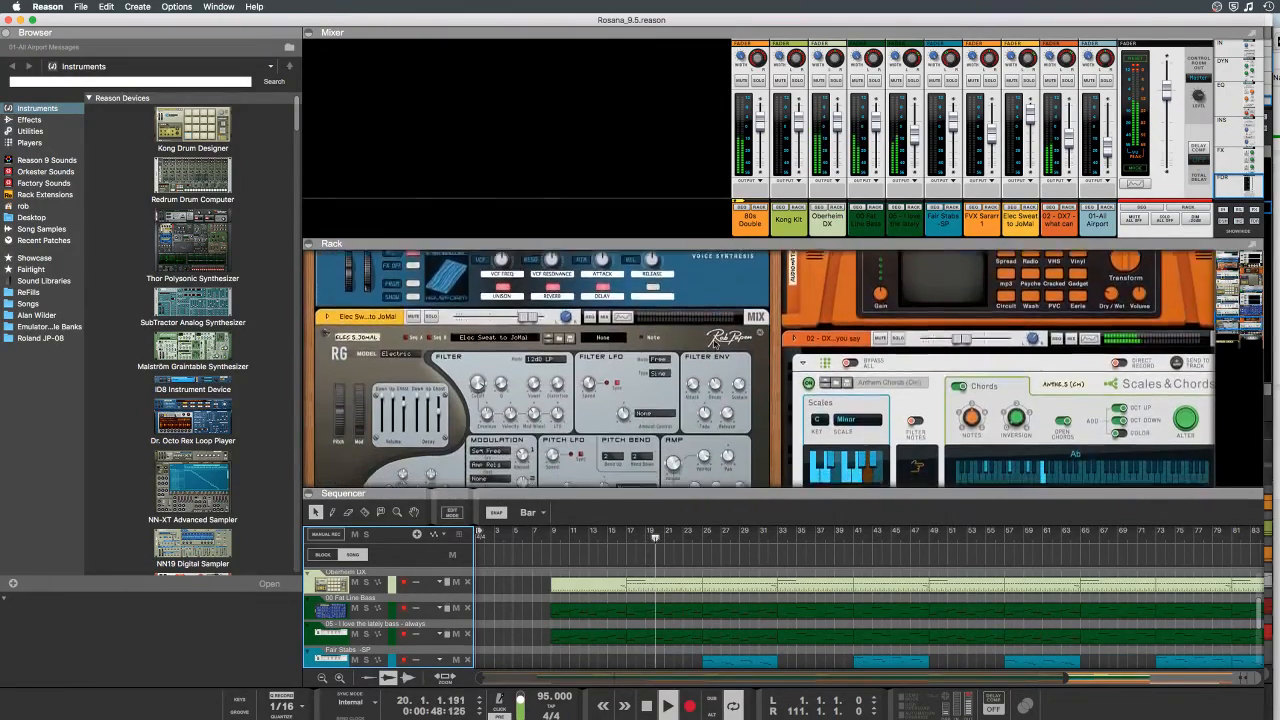
pyautogui.scroll(-2, 714, 345)
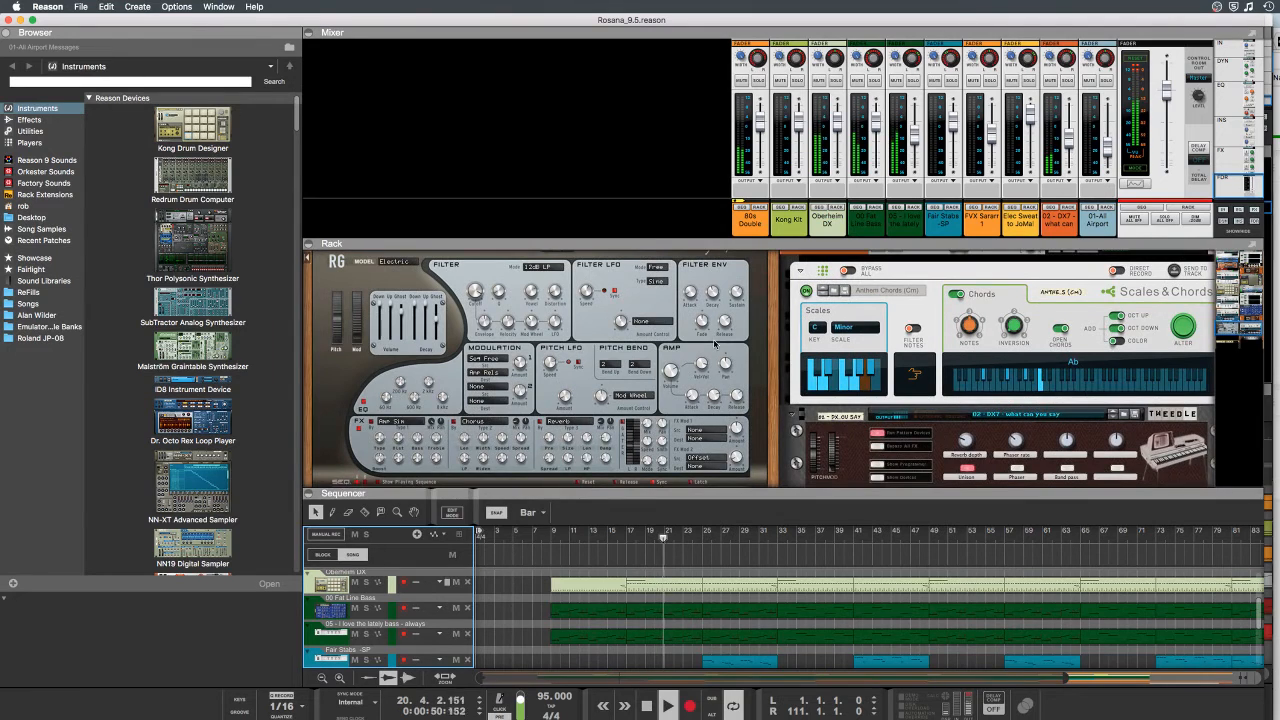
pyautogui.scroll(-2, 714, 345)
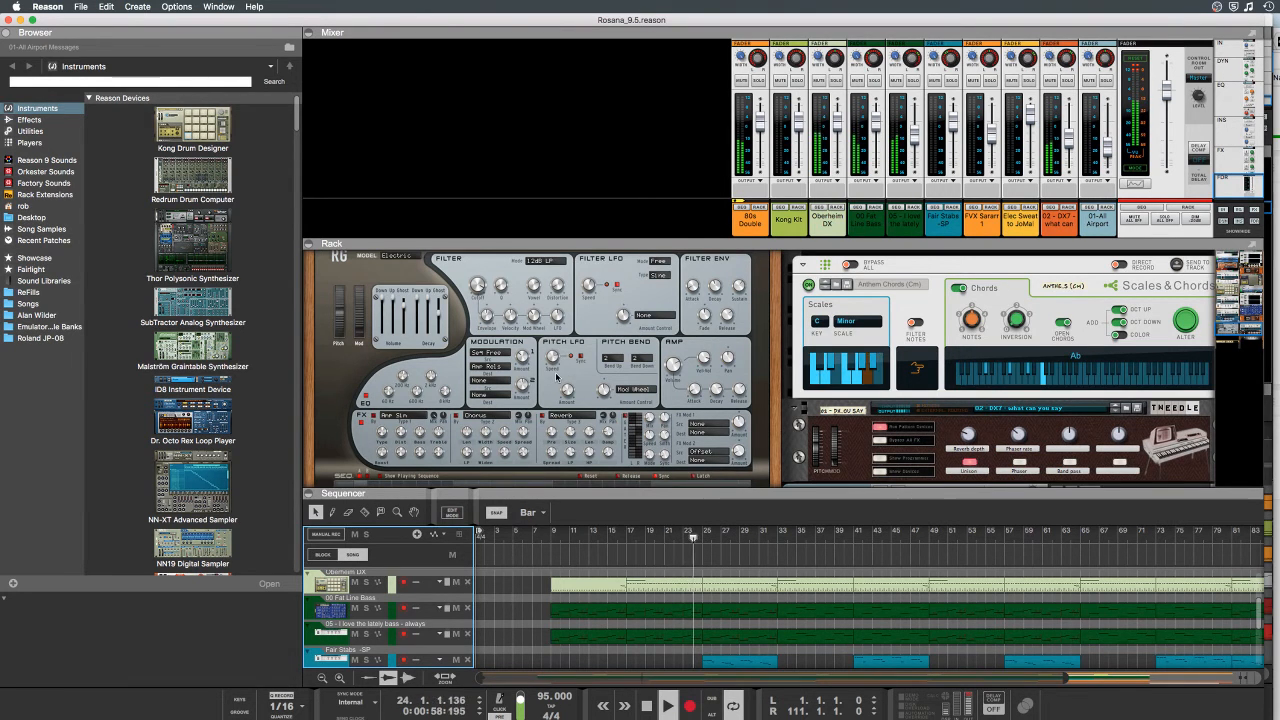
pyautogui.scroll(3, 557, 376)
pyautogui.scroll(-3, 557, 376)
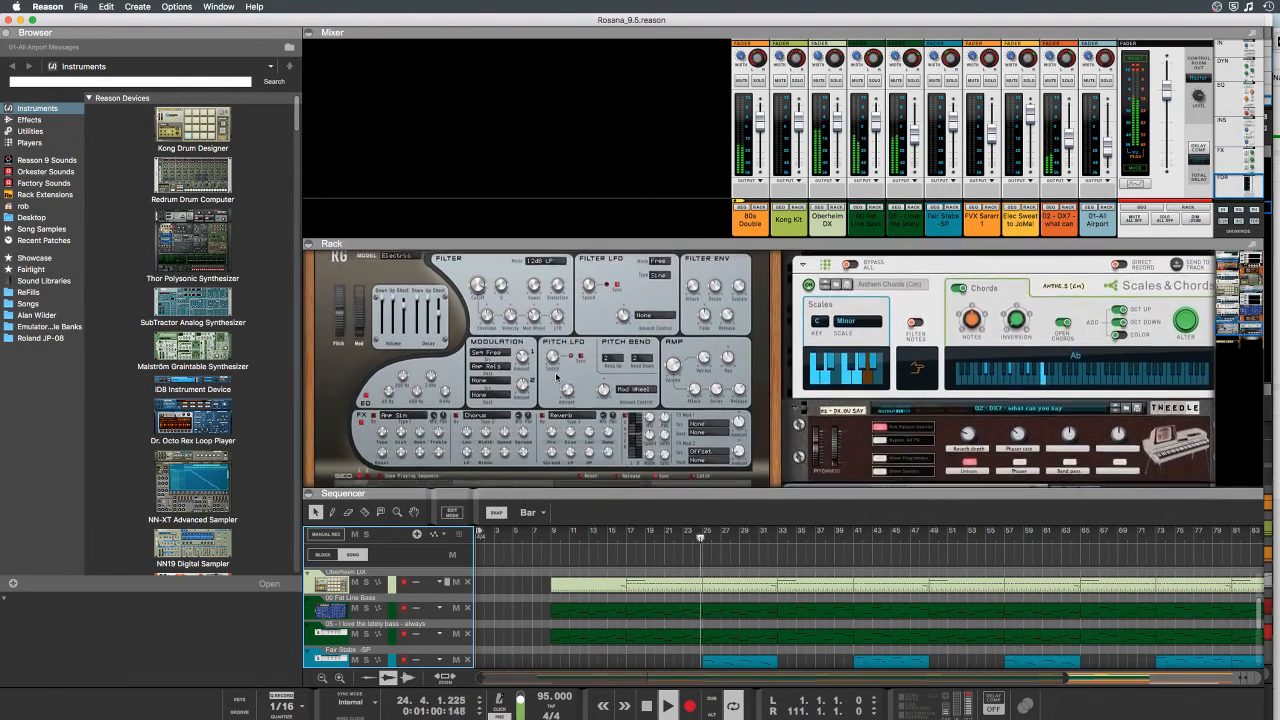
pyautogui.scroll(-1, 557, 376)
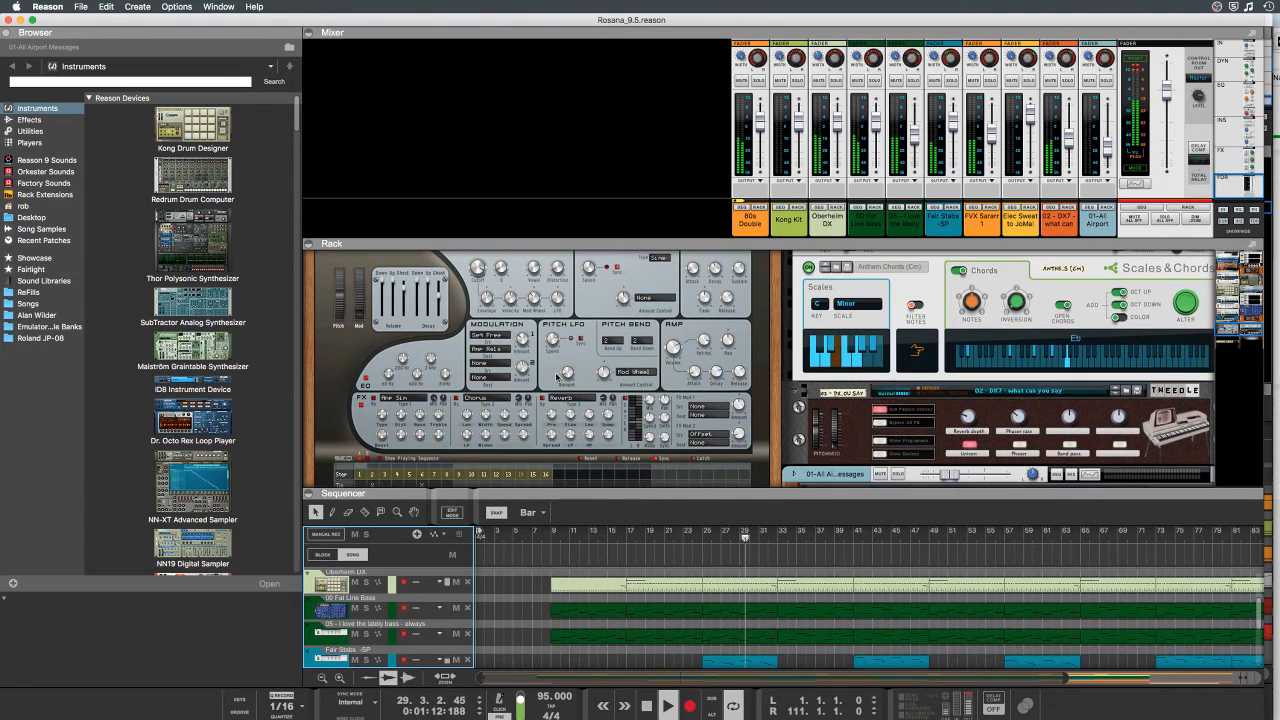
pyautogui.scroll(-2, 557, 376)
pyautogui.scroll(-3, 557, 376)
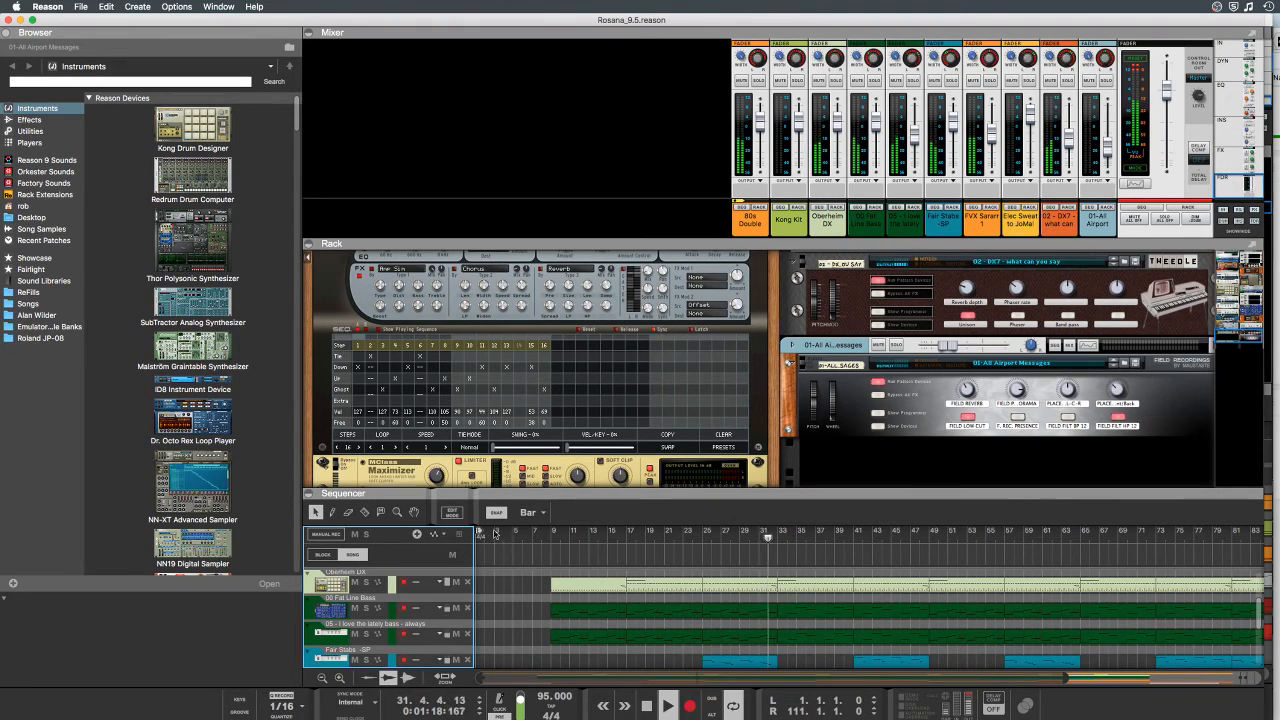
# Step: Loop bars 33 to 41 of the playing song
pyautogui.moveTo(480, 535); pyautogui.dragTo(781, 517)
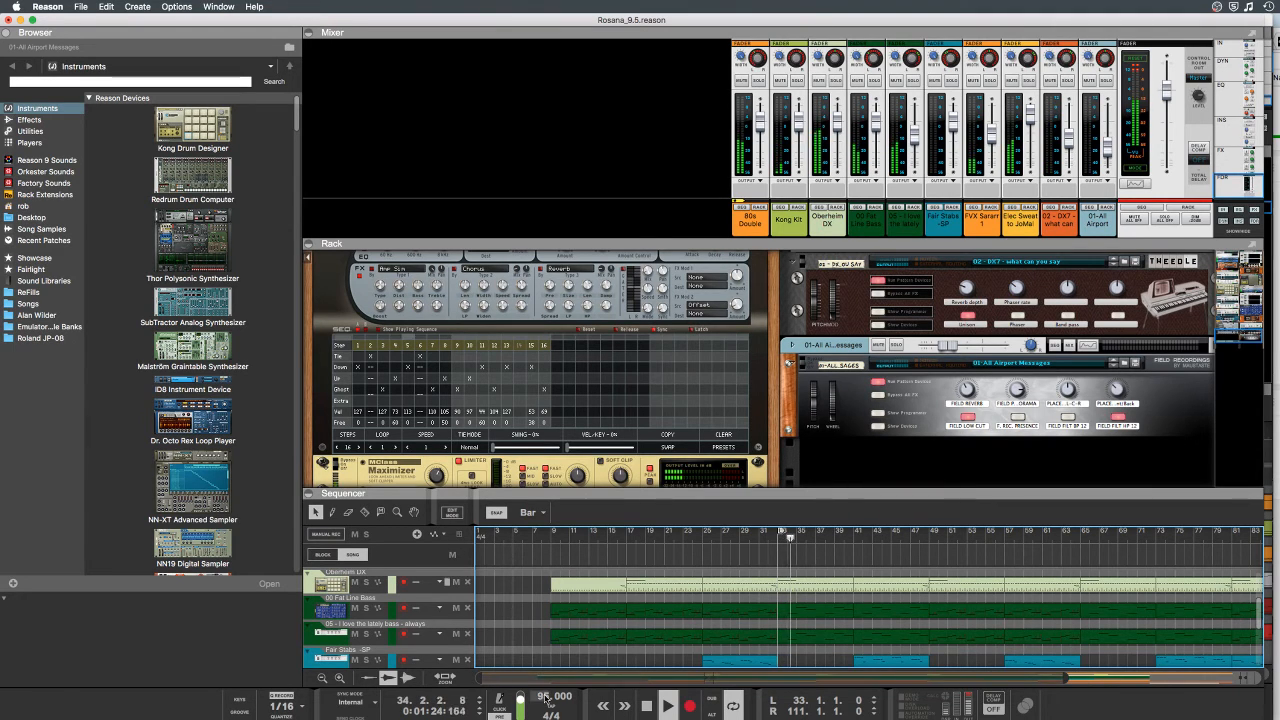
pyautogui.moveTo(570, 680); pyautogui.dragTo(750, 680)
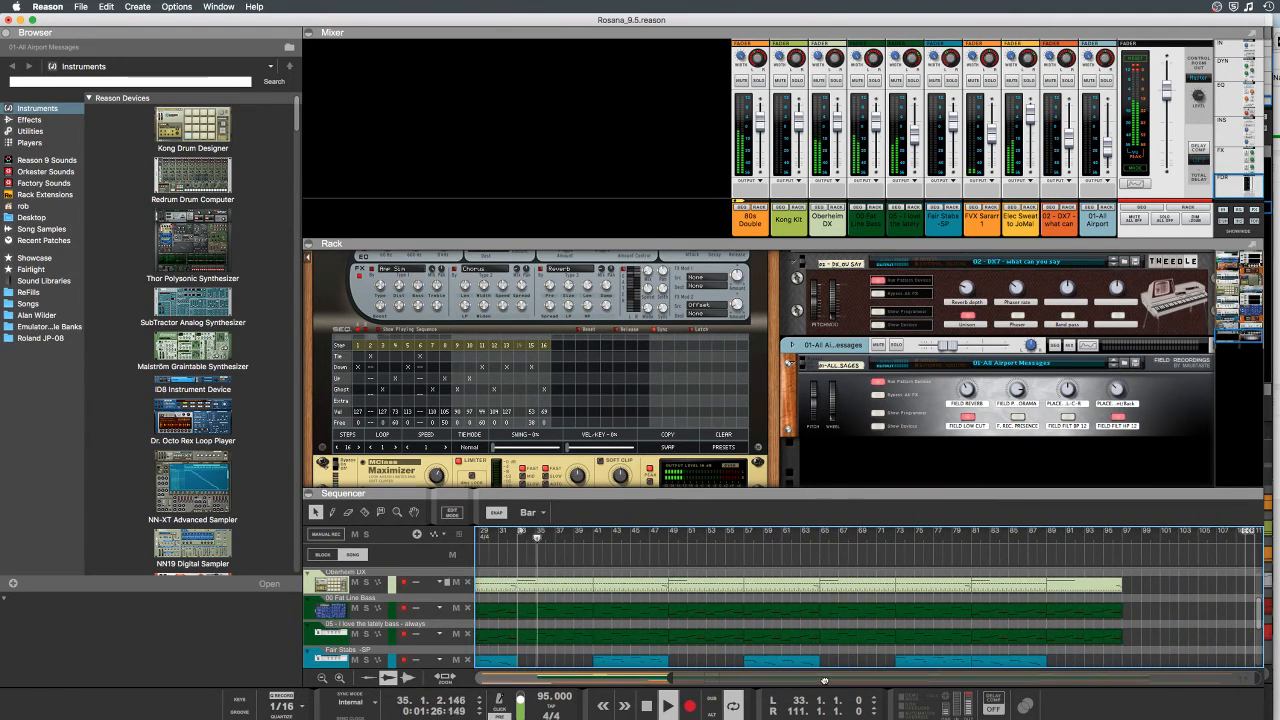
pyautogui.moveTo(1253, 532); pyautogui.dragTo(592, 497)
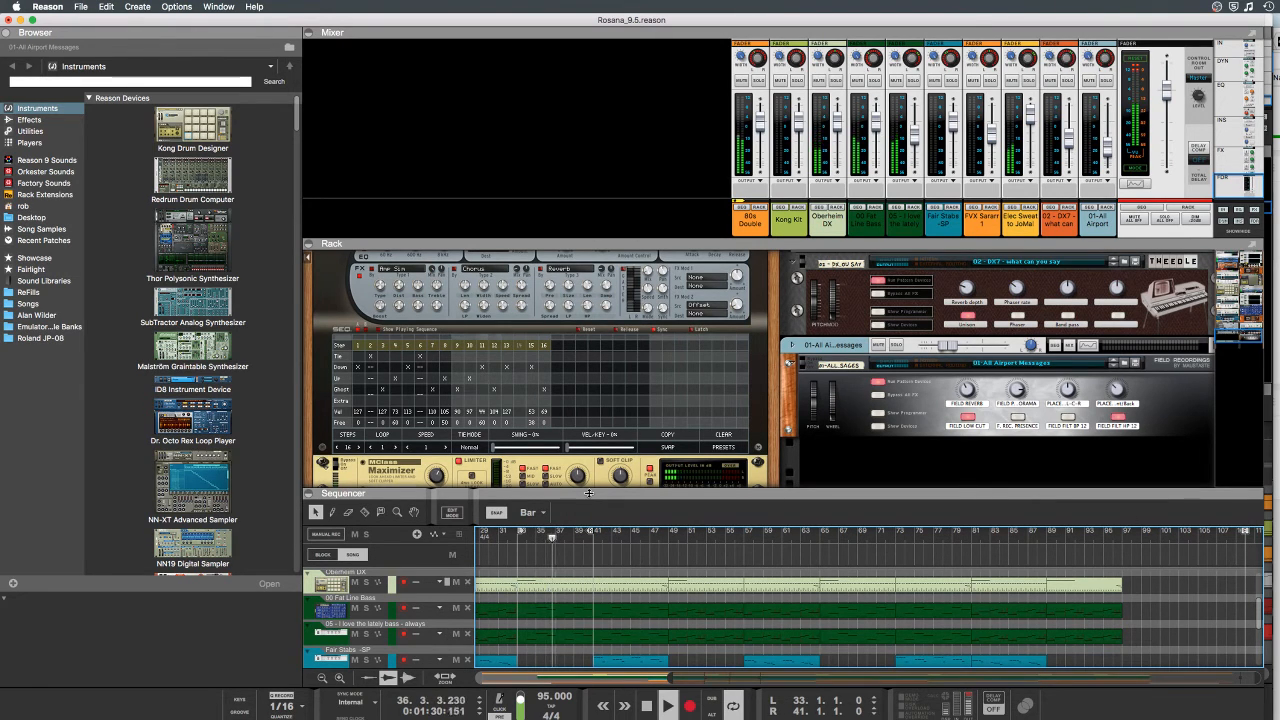
# Step: Audition the Elec Sweat to JoMai track in solo while checking its rack device, then return to the full mix
pyautogui.hscroll(-5, 806, 580)
pyautogui.scroll(2, 806, 580)
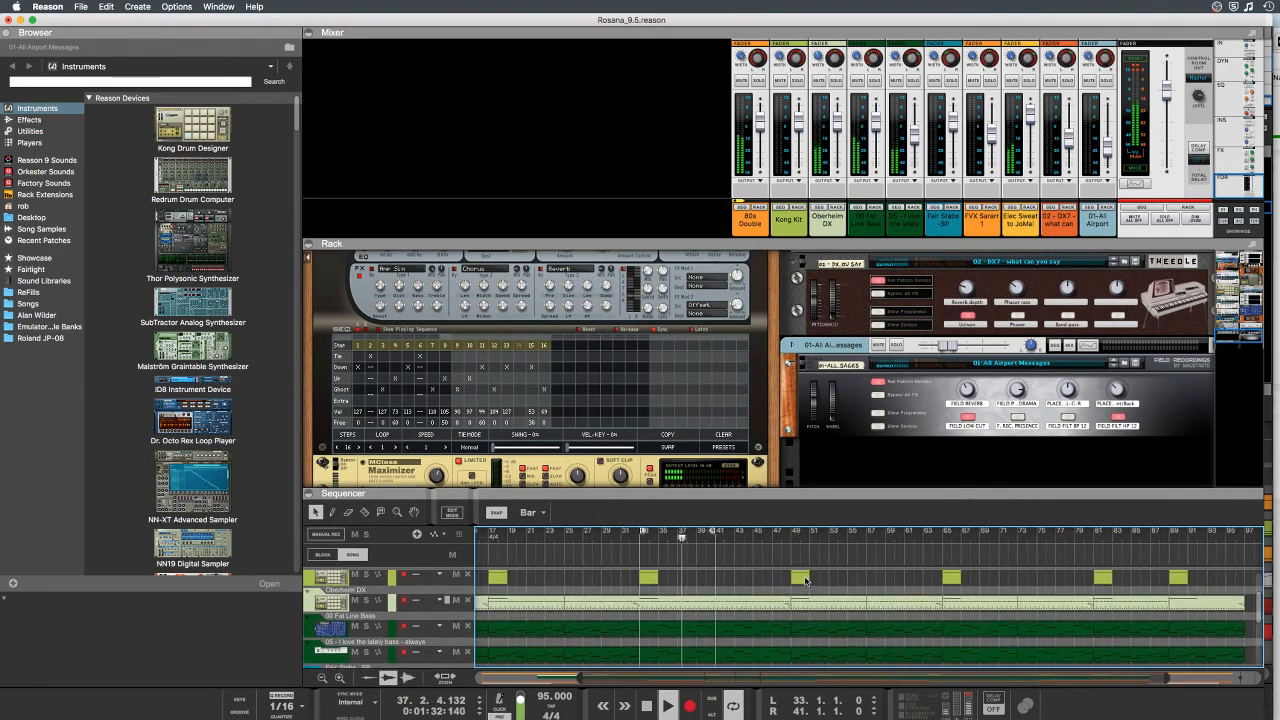
pyautogui.scroll(-3, 806, 580)
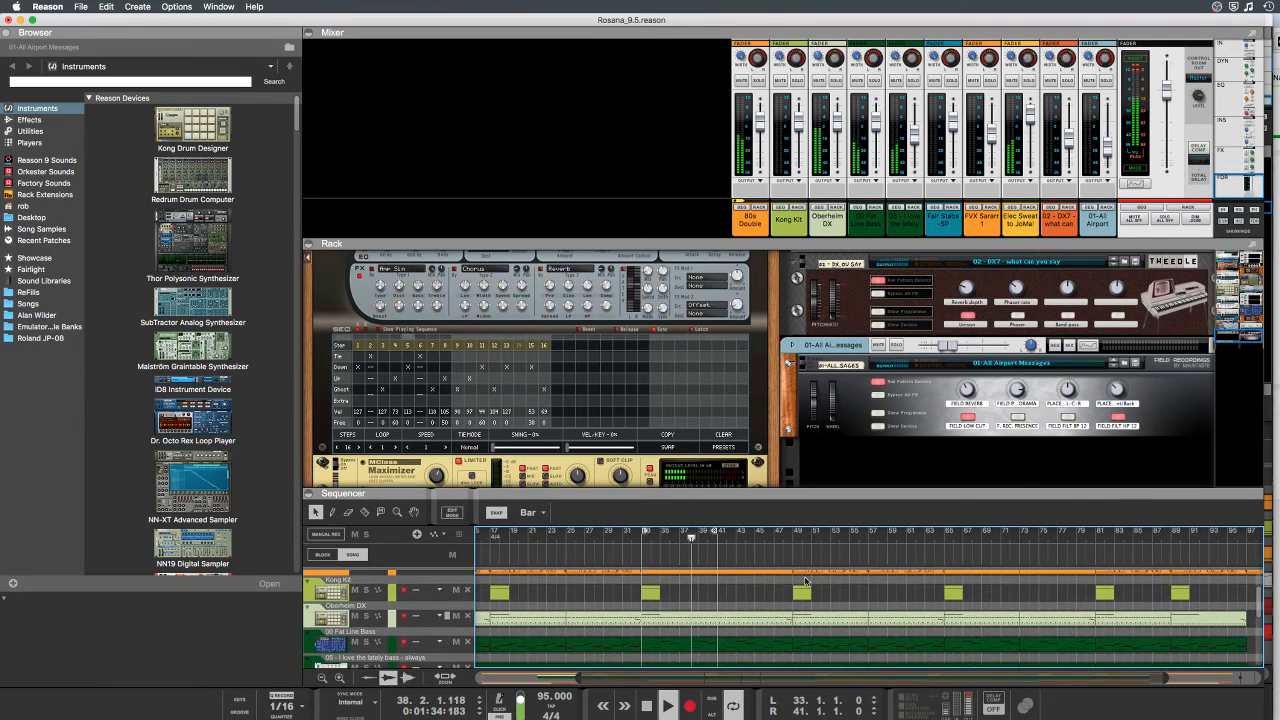
pyautogui.scroll(2, 806, 580)
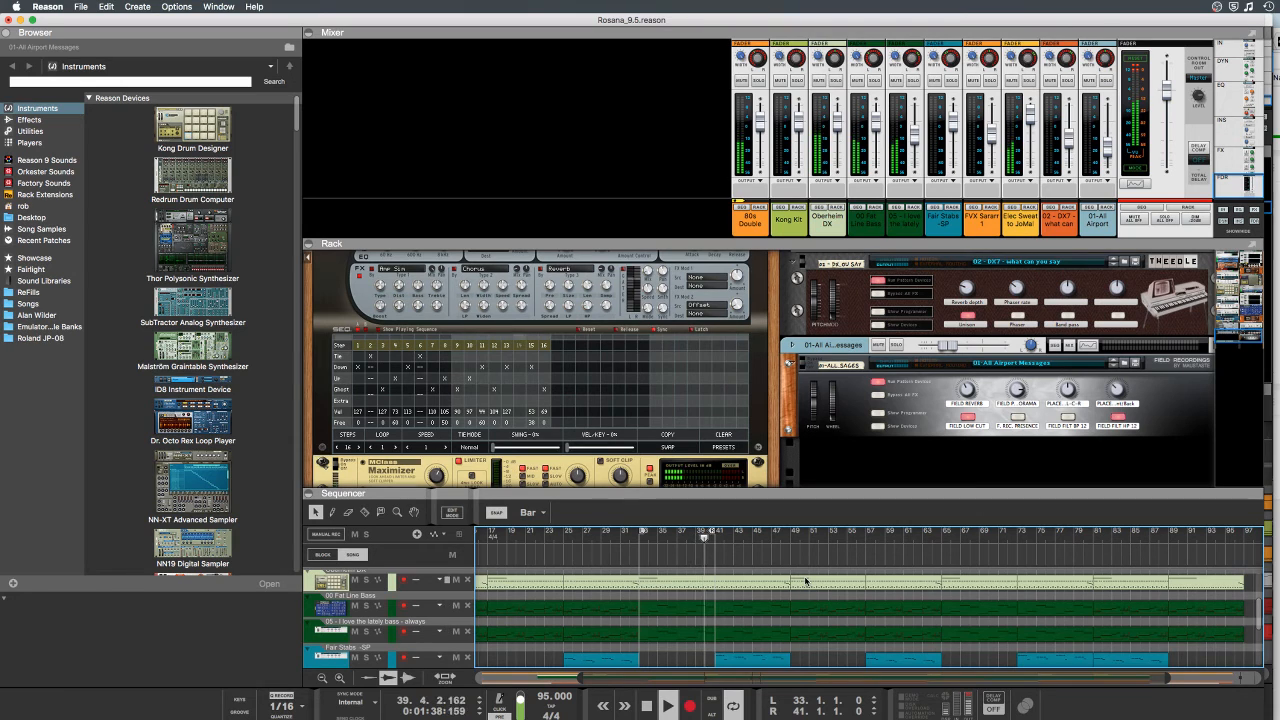
pyautogui.scroll(-4, 520, 605)
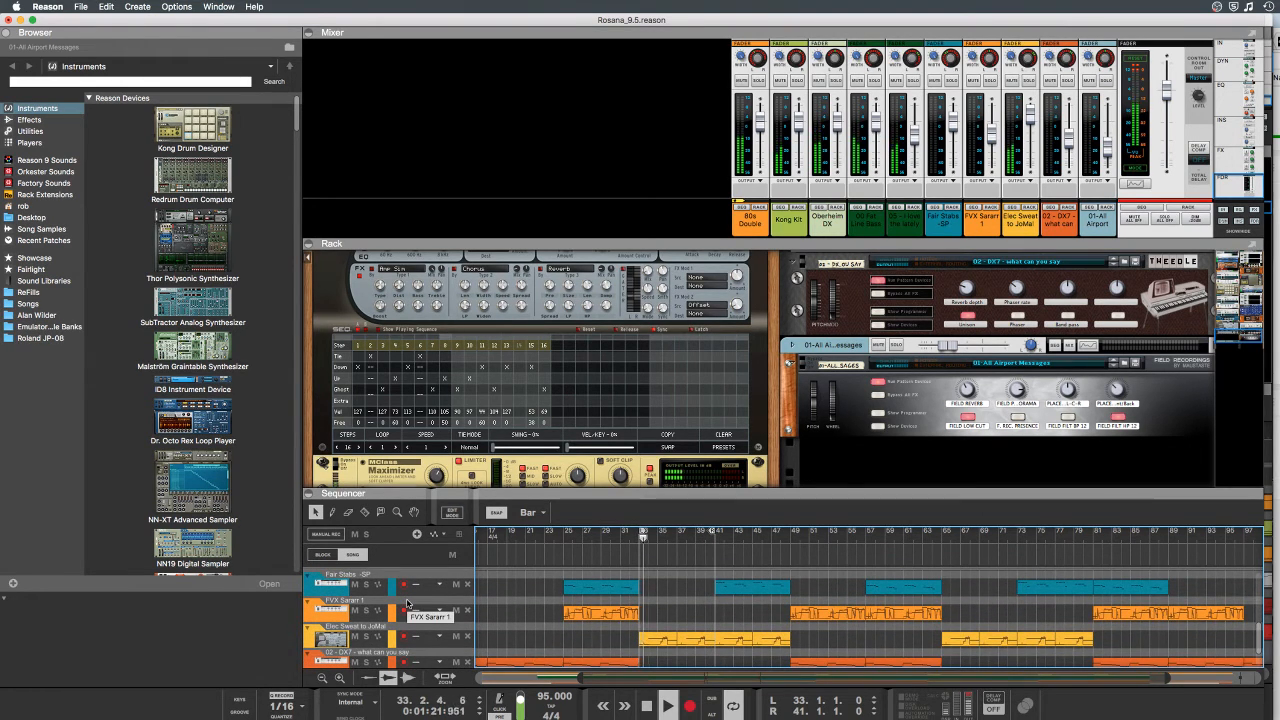
pyautogui.scroll(-1, 406, 603)
pyautogui.scroll(-1, 406, 603)
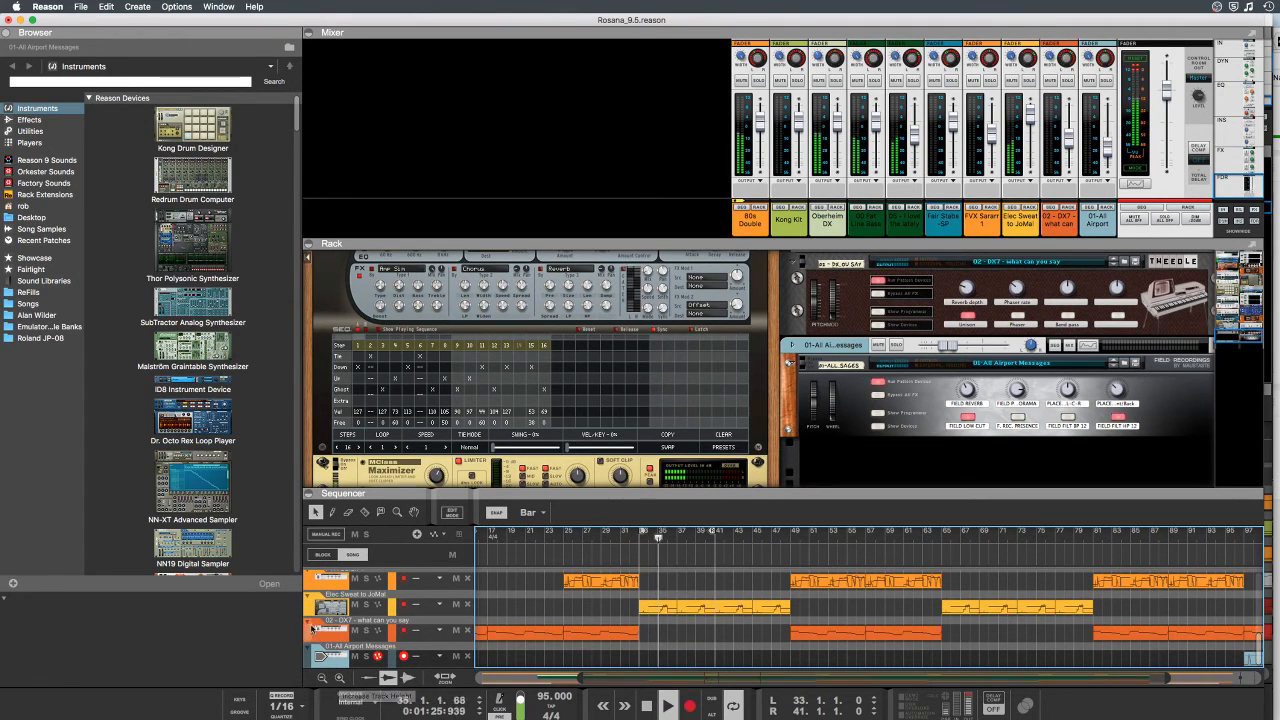
pyautogui.click(366, 605)
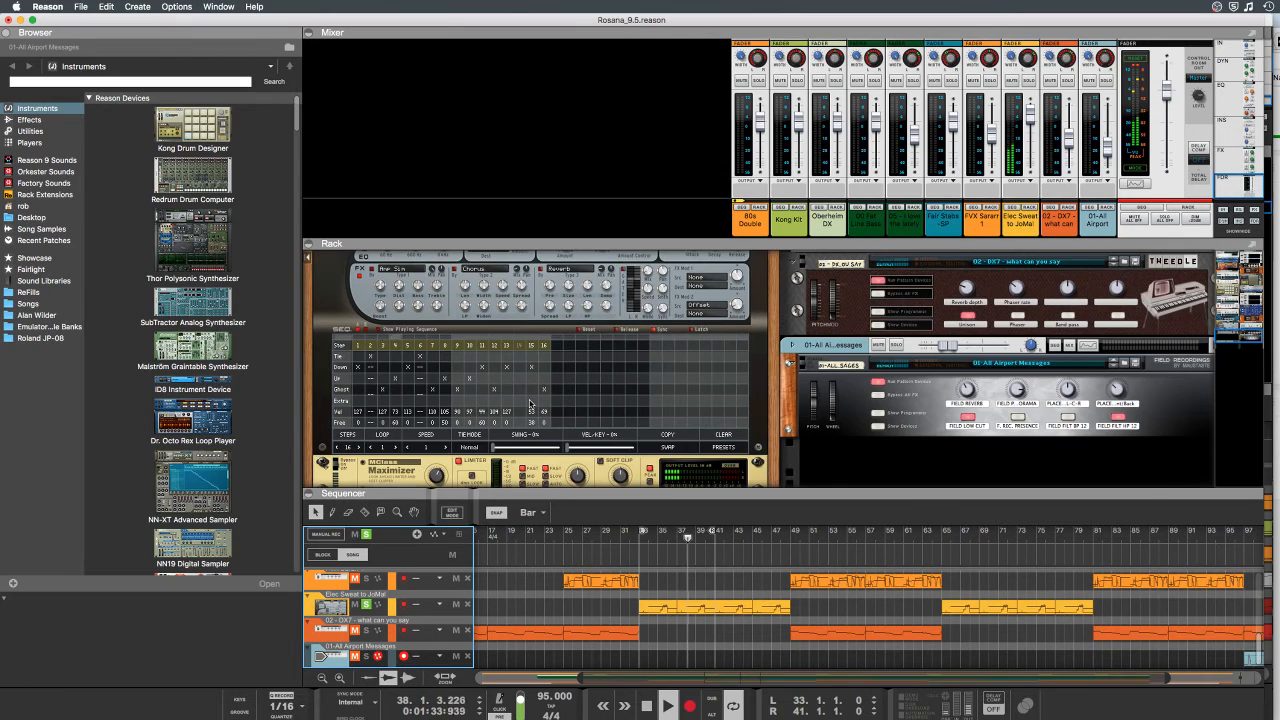
pyautogui.scroll(3, 530, 403)
pyautogui.scroll(3, 530, 403)
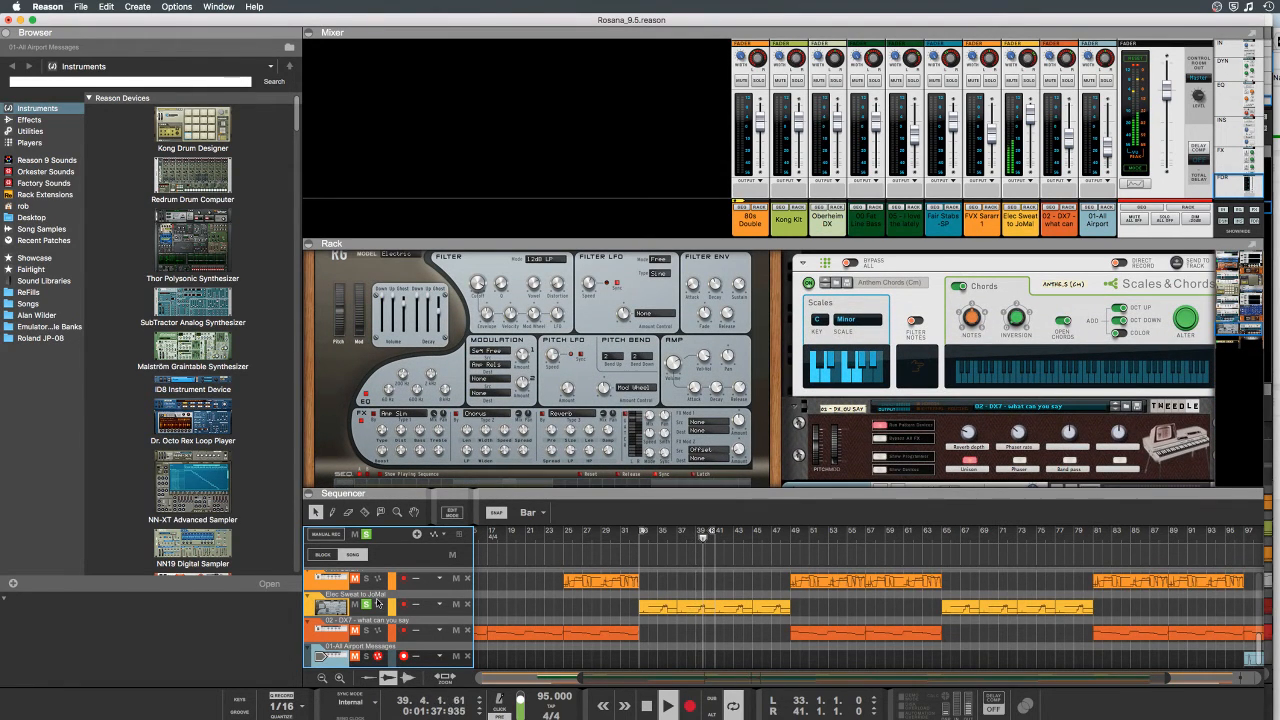
pyautogui.click(366, 606)
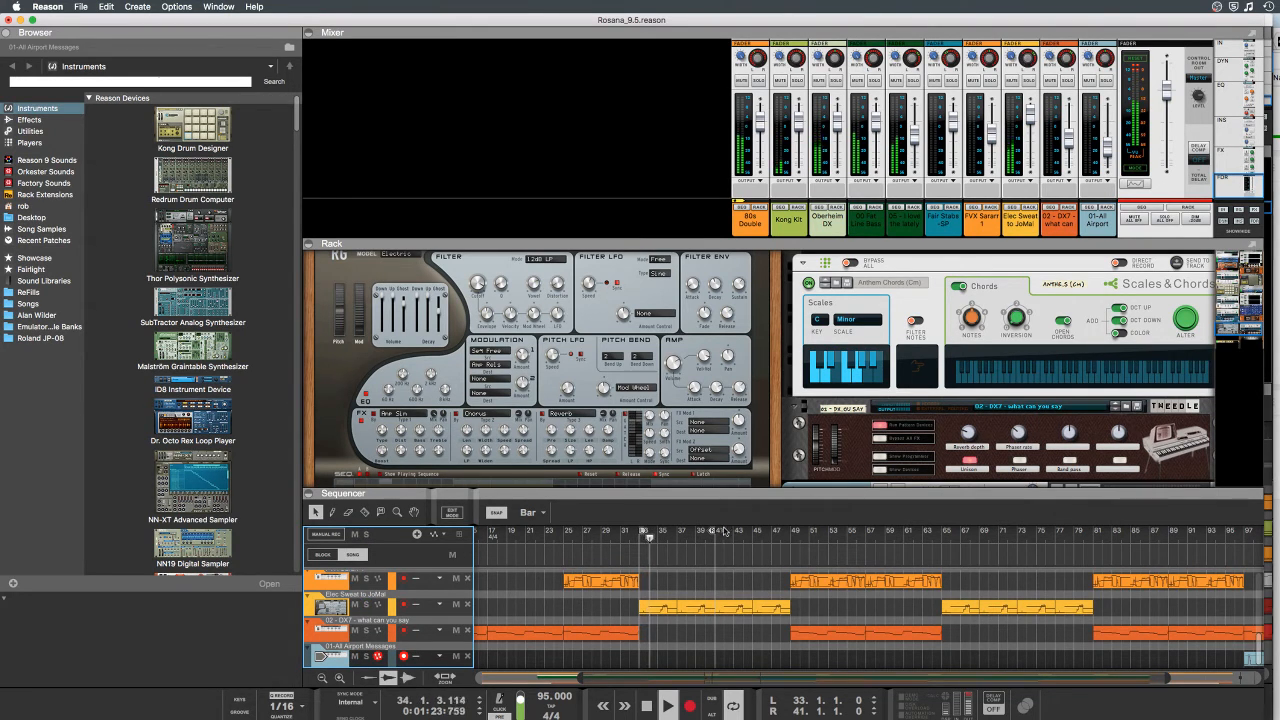
# Step: Widen the loop to span bars 1 to 110
pyautogui.moveTo(713, 531); pyautogui.dragTo(1244, 548)
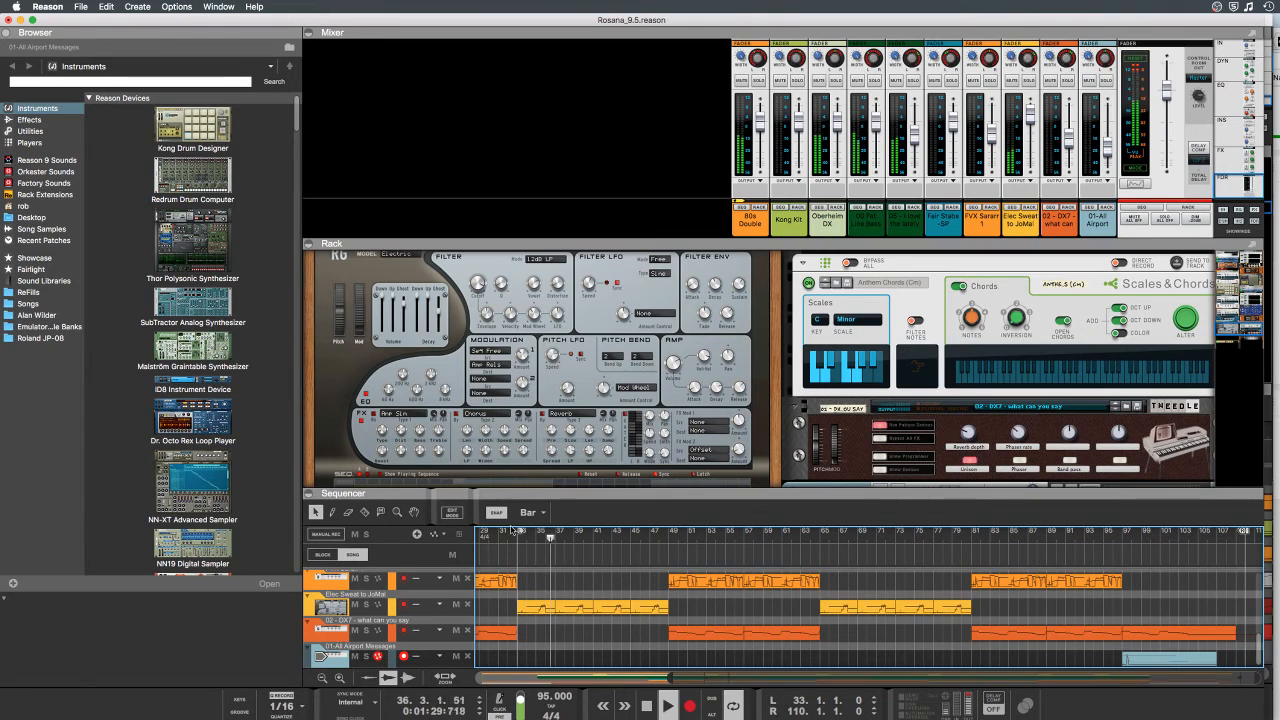
pyautogui.moveTo(513, 530); pyautogui.dragTo(300, 545)
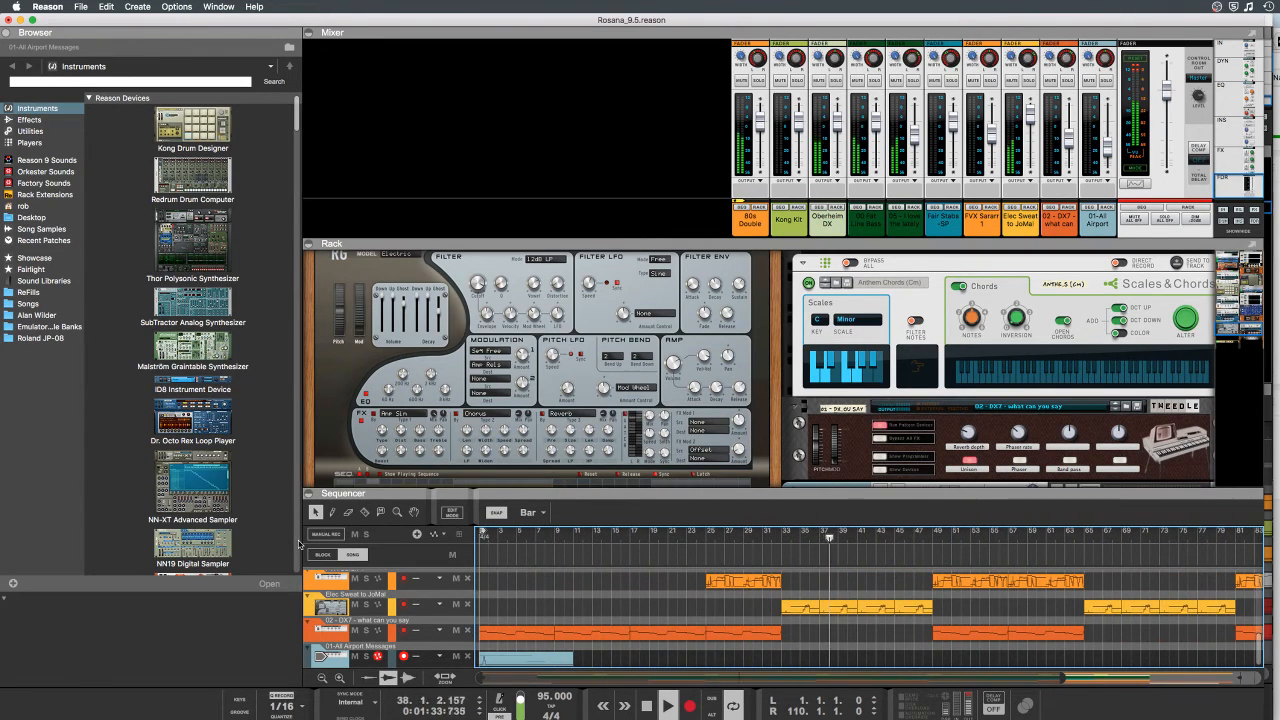
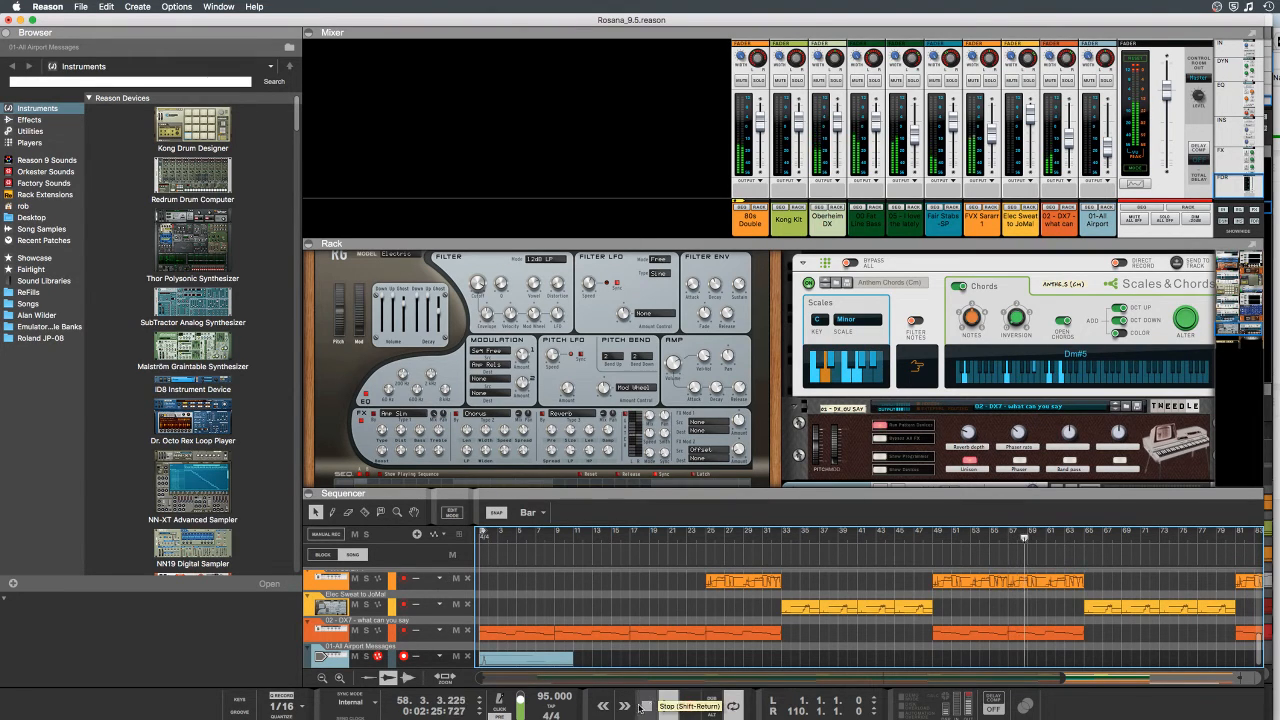
# Step: Stop playback and close Rosana_9.5.reason and Enoesque.reason without saving their changes
pyautogui.click(645, 710)
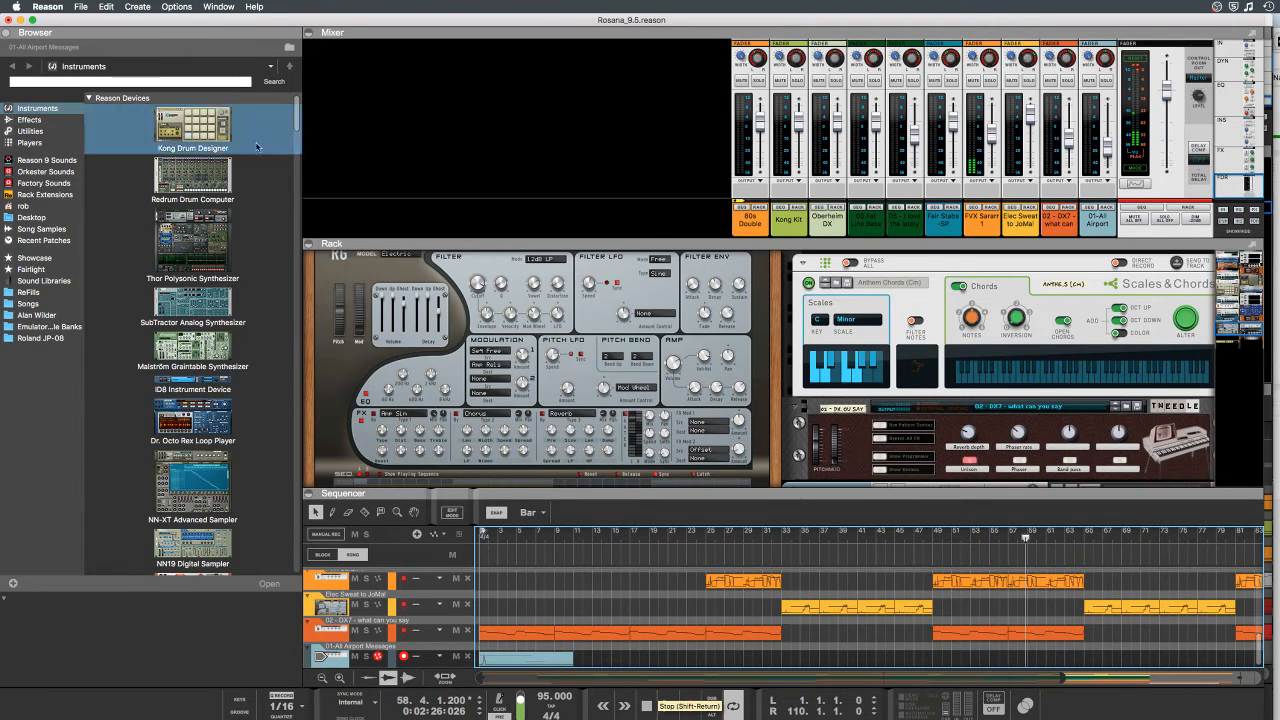
pyautogui.click(8, 20)
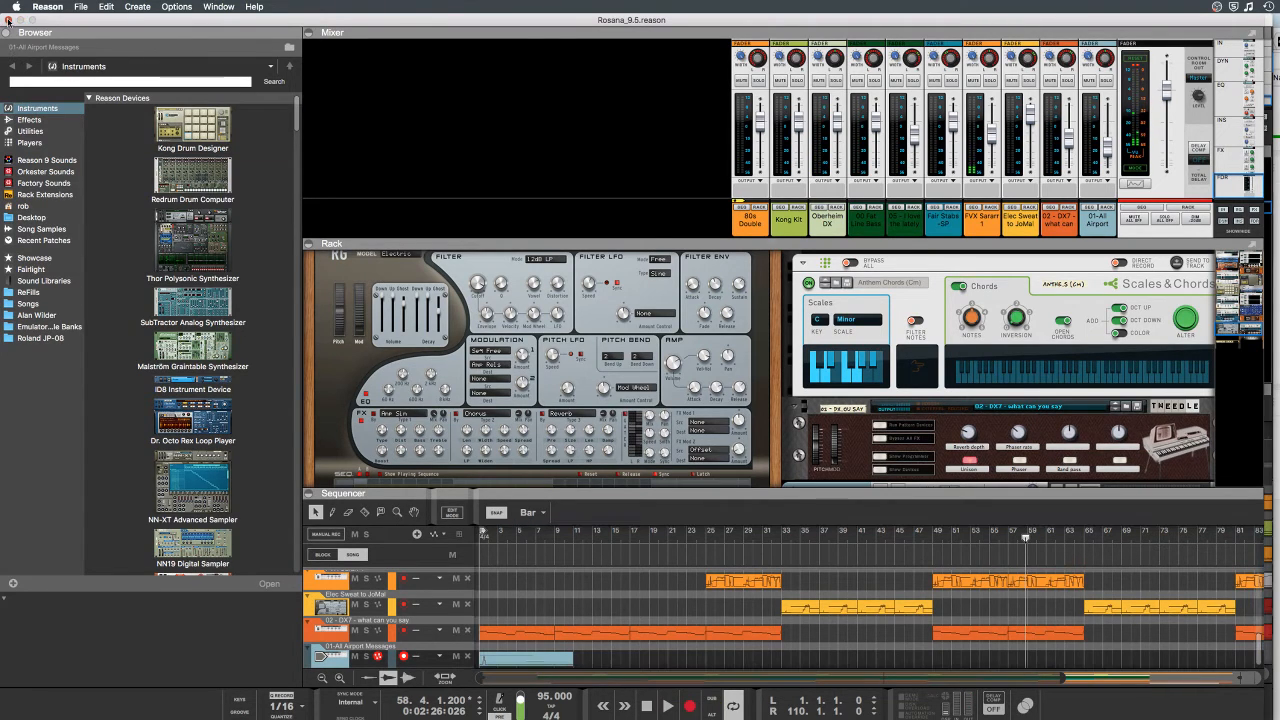
pyautogui.click(735, 270)
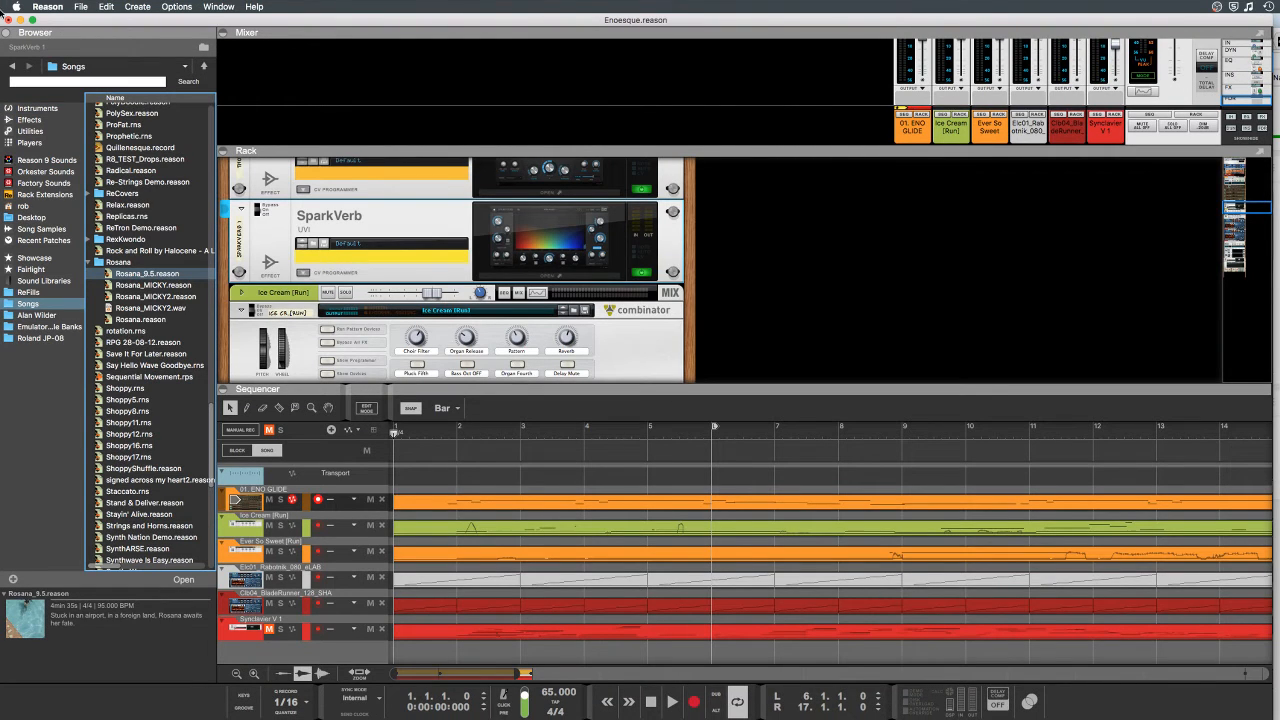
pyautogui.click(8, 20)
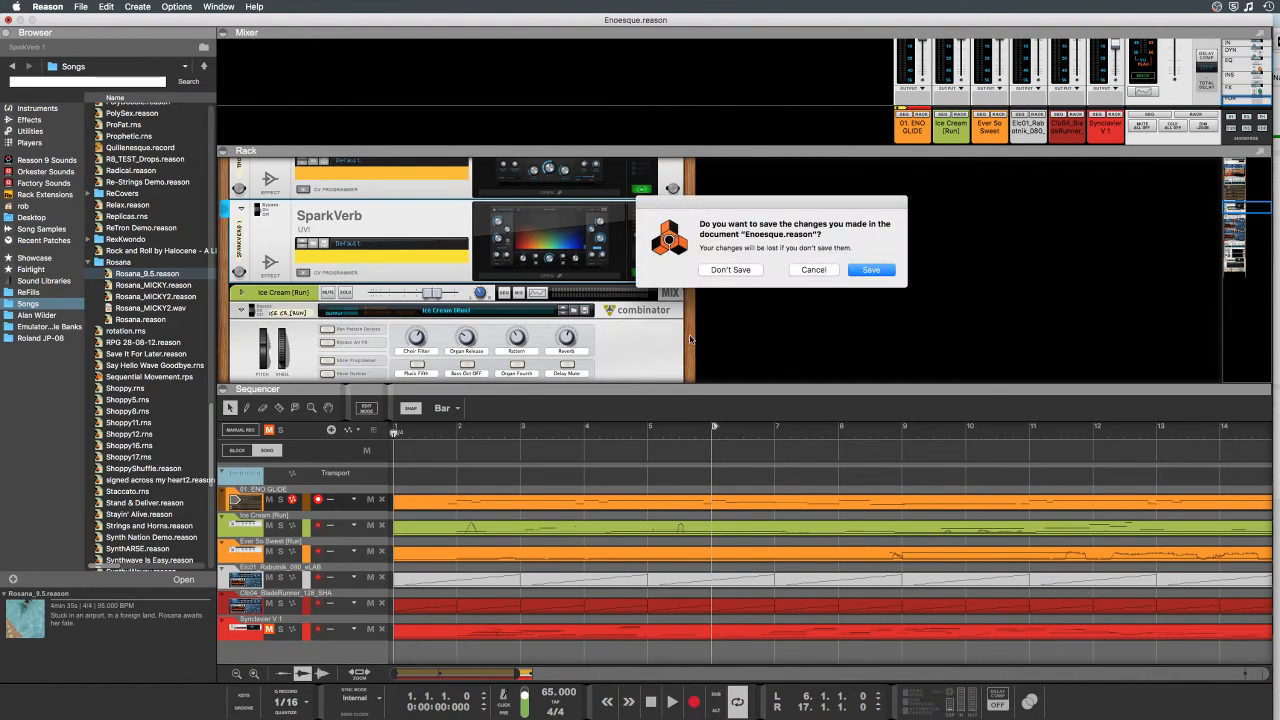
pyautogui.click(740, 270)
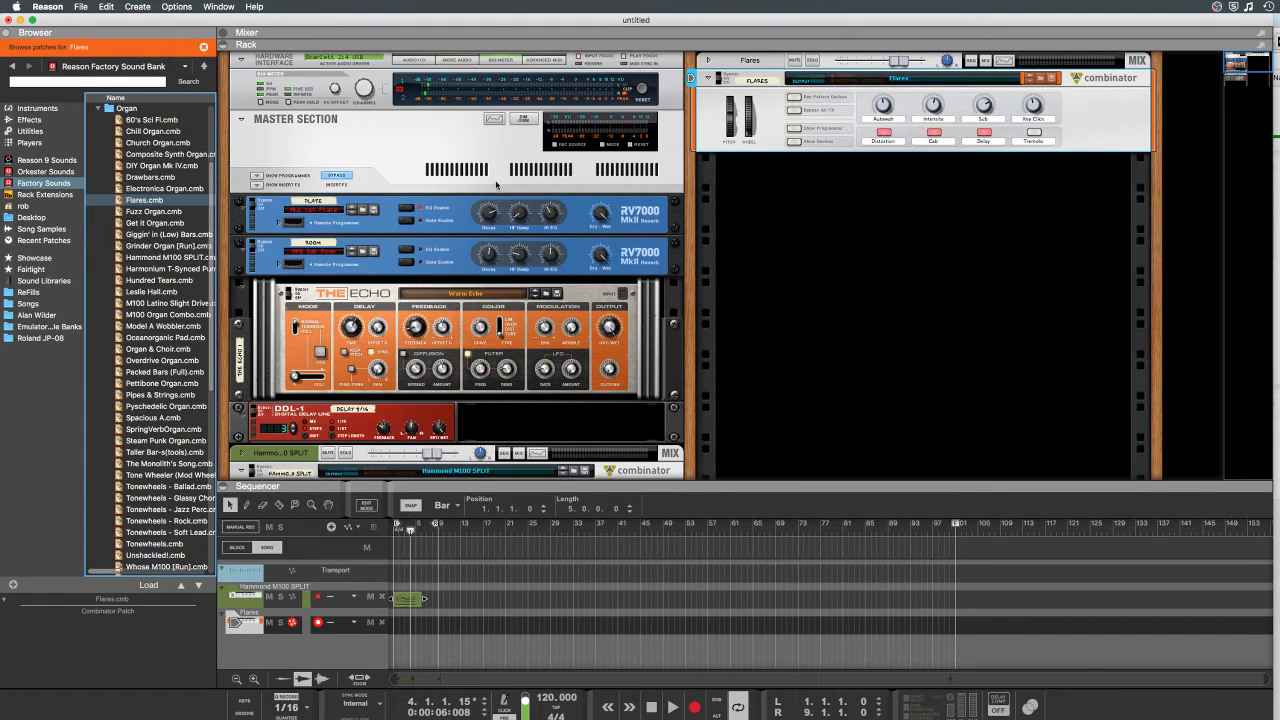
# Step: Open the recent song Don't You Want Me_MIDI.reason and play it from the start
pyautogui.click(55, 10)
pyautogui.moveTo(80, 7)
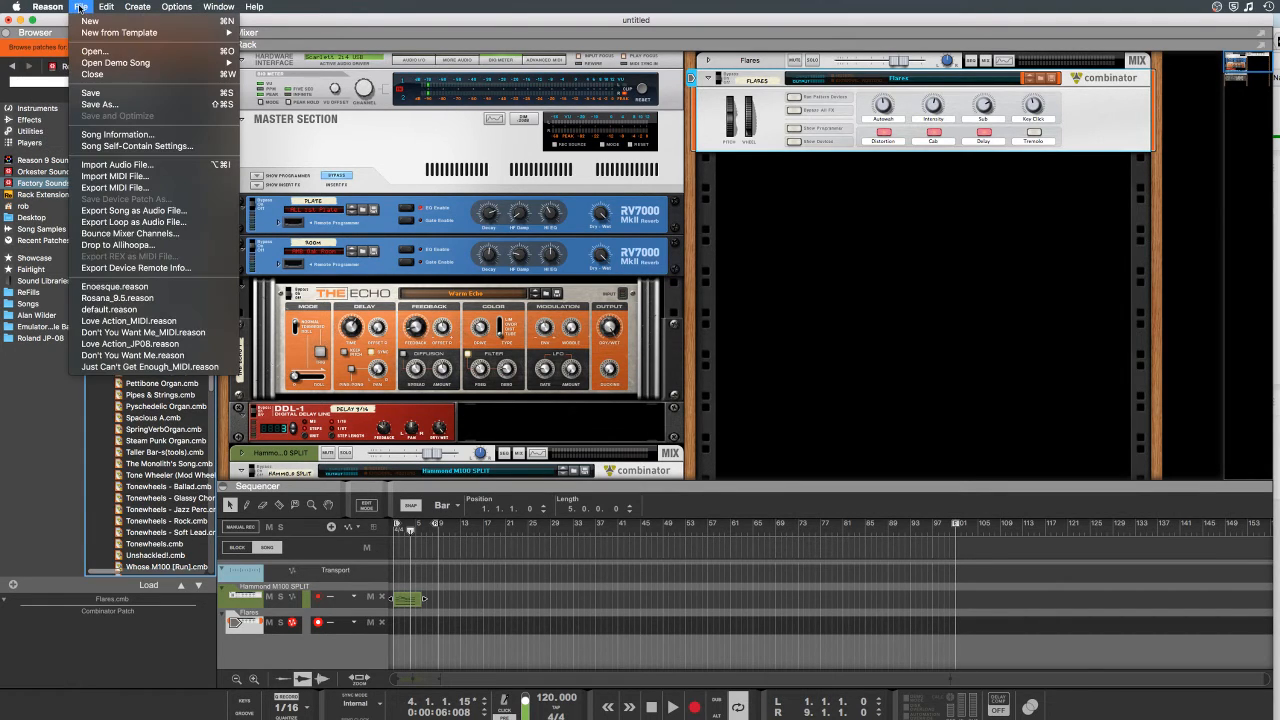
pyautogui.click(188, 333)
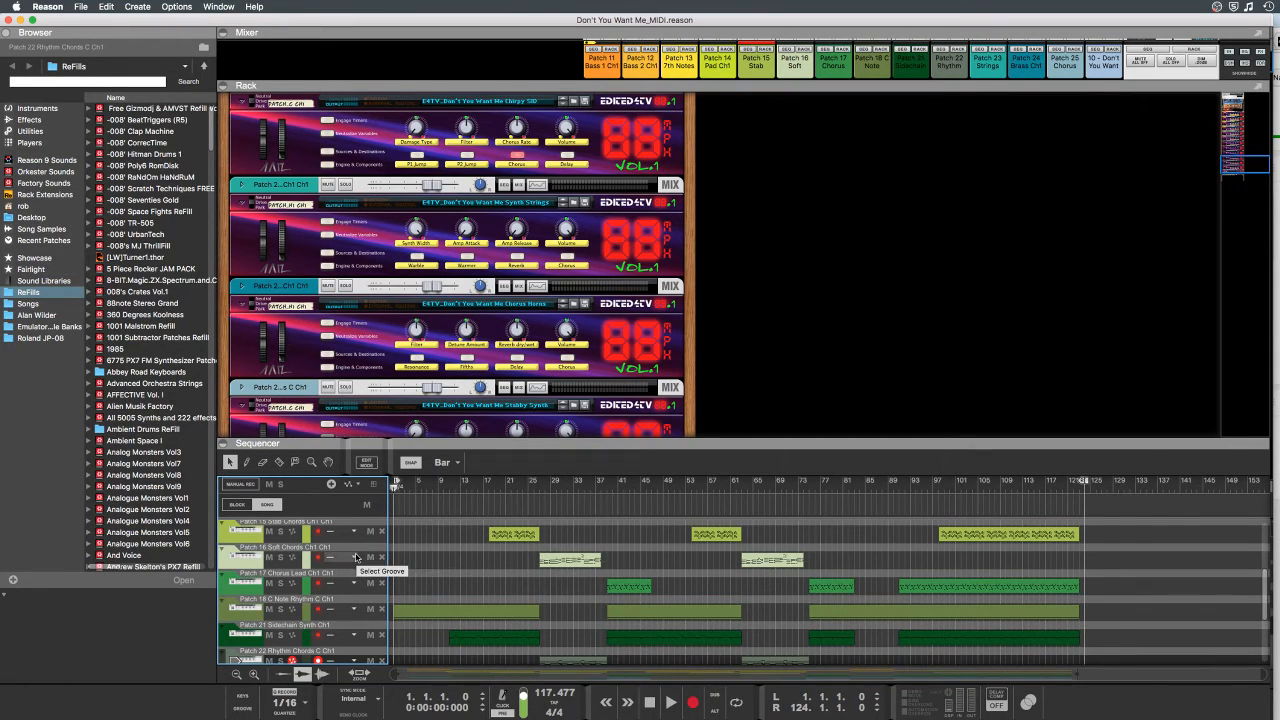
pyautogui.scroll(-4, 356, 557)
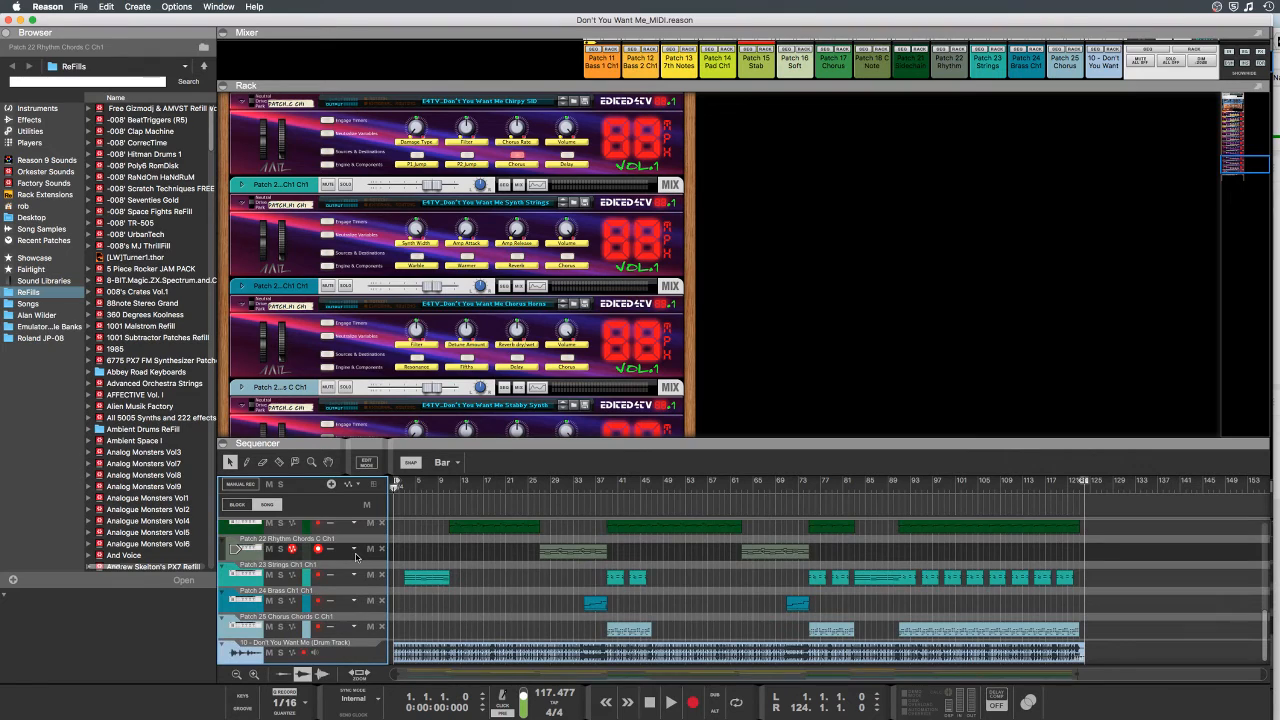
pyautogui.scroll(10, 356, 557)
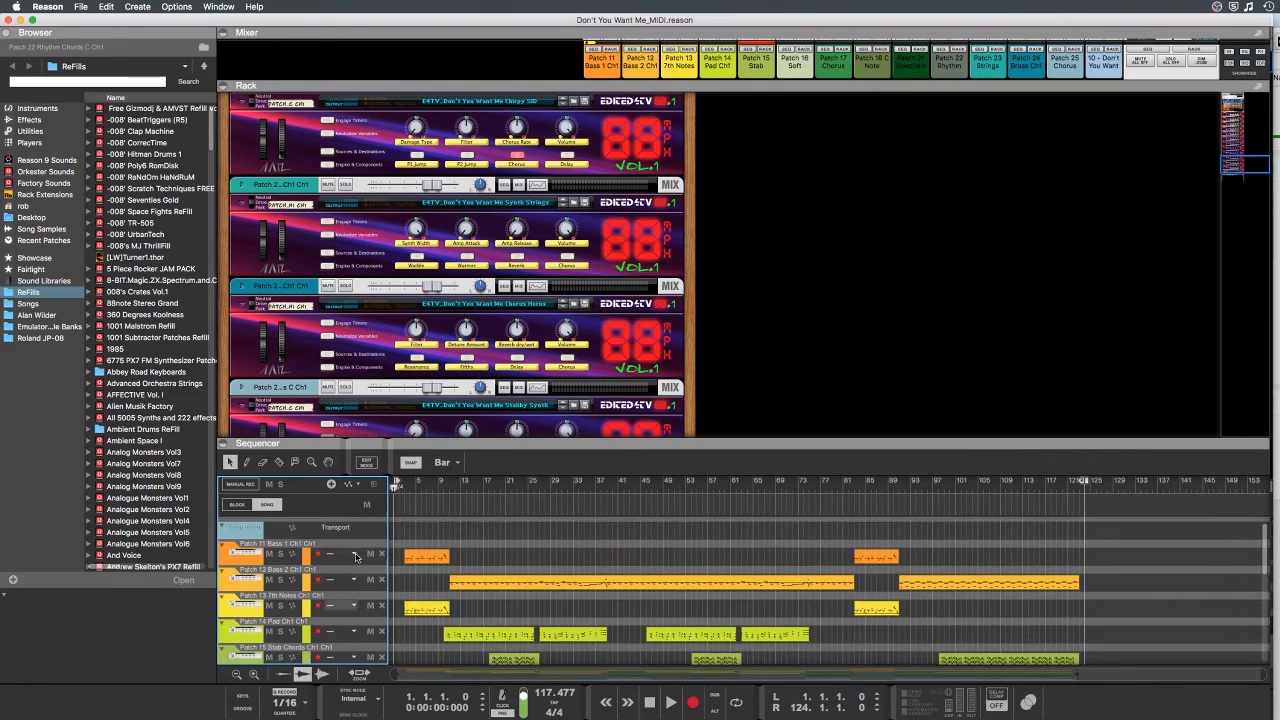
pyautogui.click(672, 703)
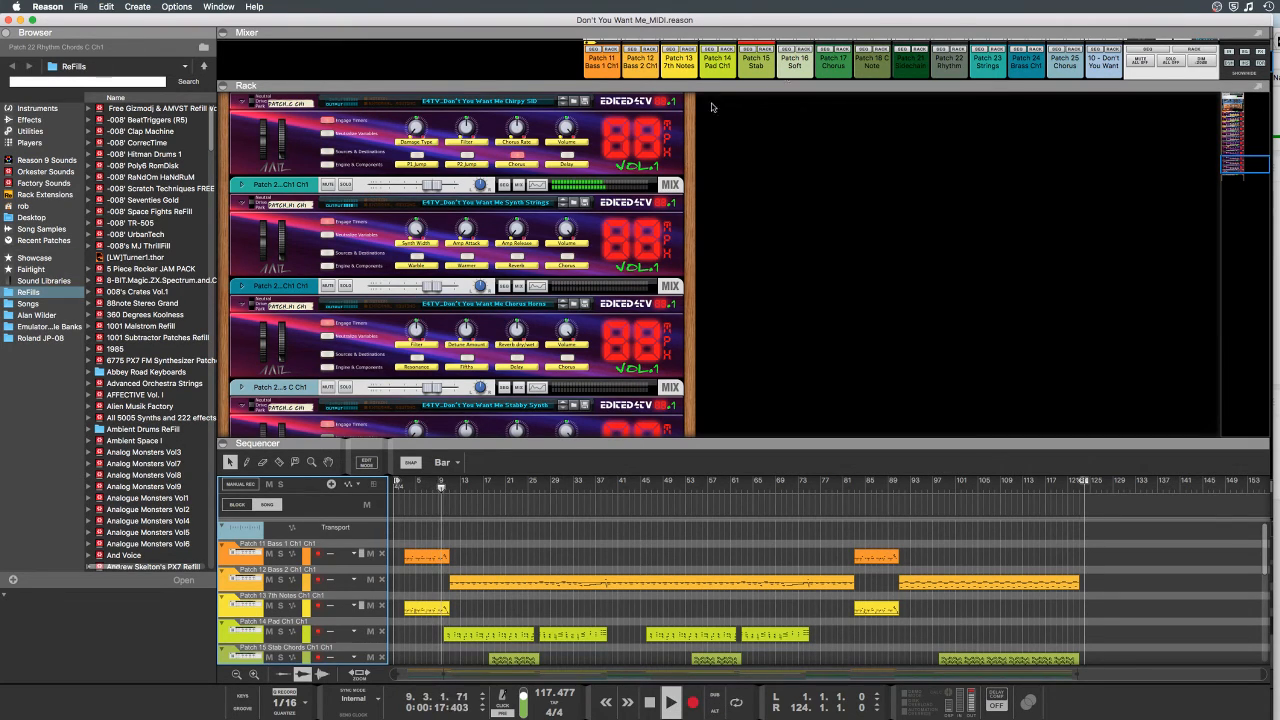
# Step: Enlarge the mixer area and look over the channels' faders, inserts and EQ while the song plays
pyautogui.moveTo(852, 88); pyautogui.dragTo(846, 300)
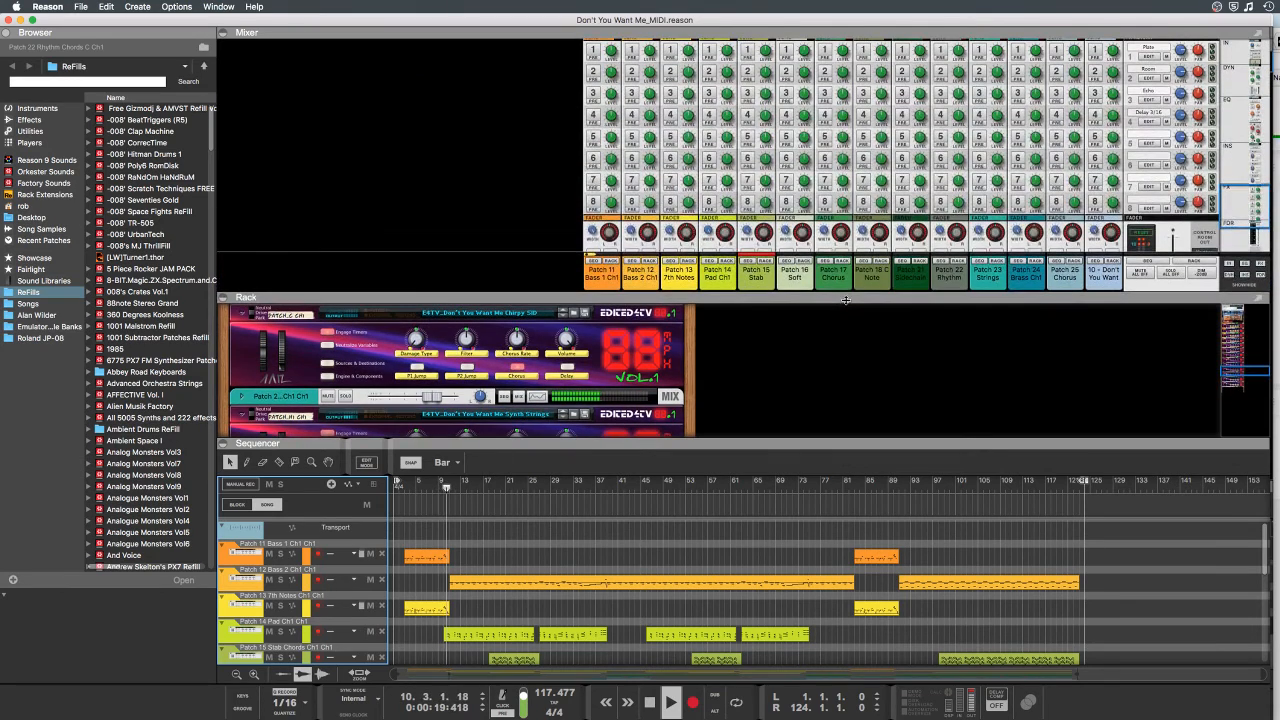
pyautogui.scroll(-5, 896, 222)
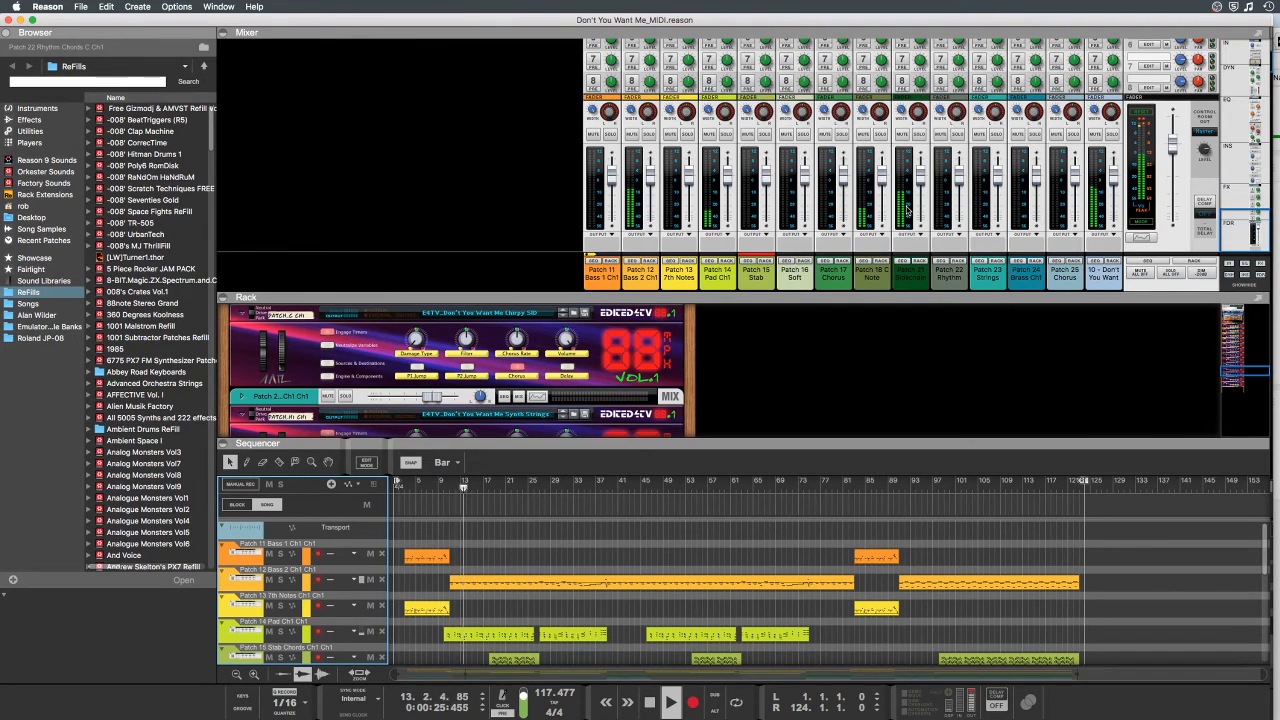
pyautogui.scroll(5, 907, 208)
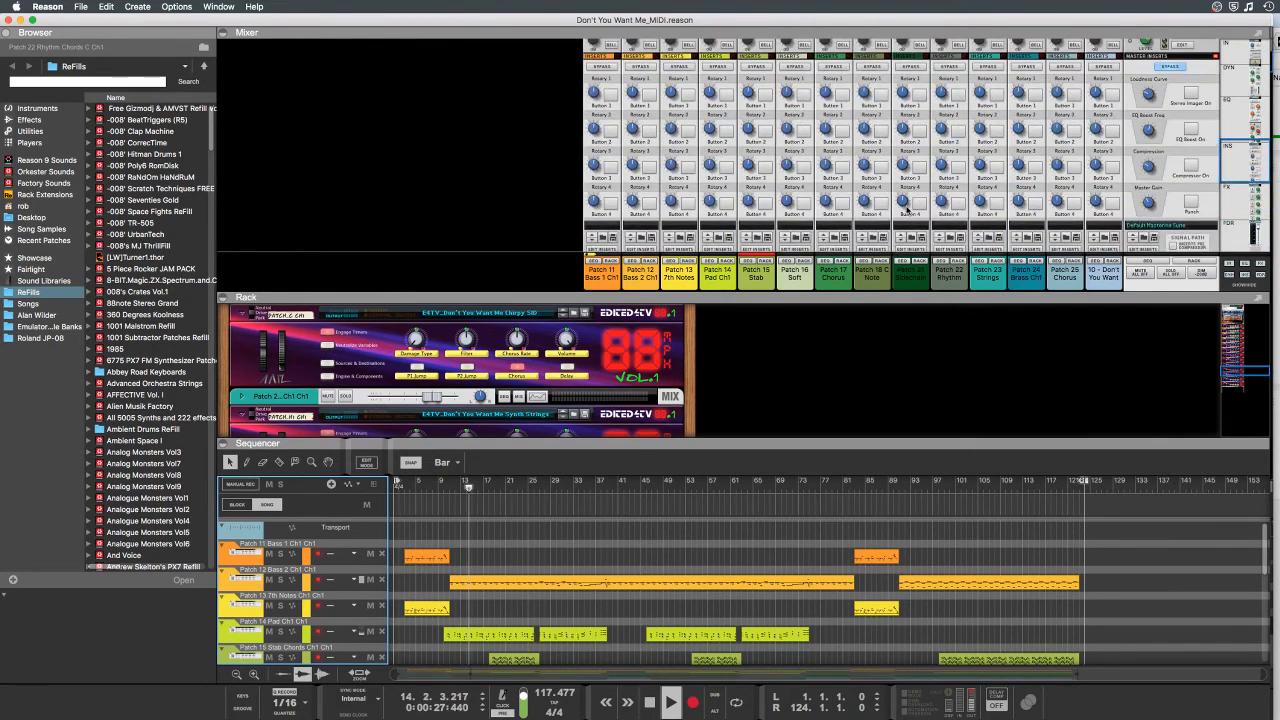
pyautogui.scroll(5, 907, 208)
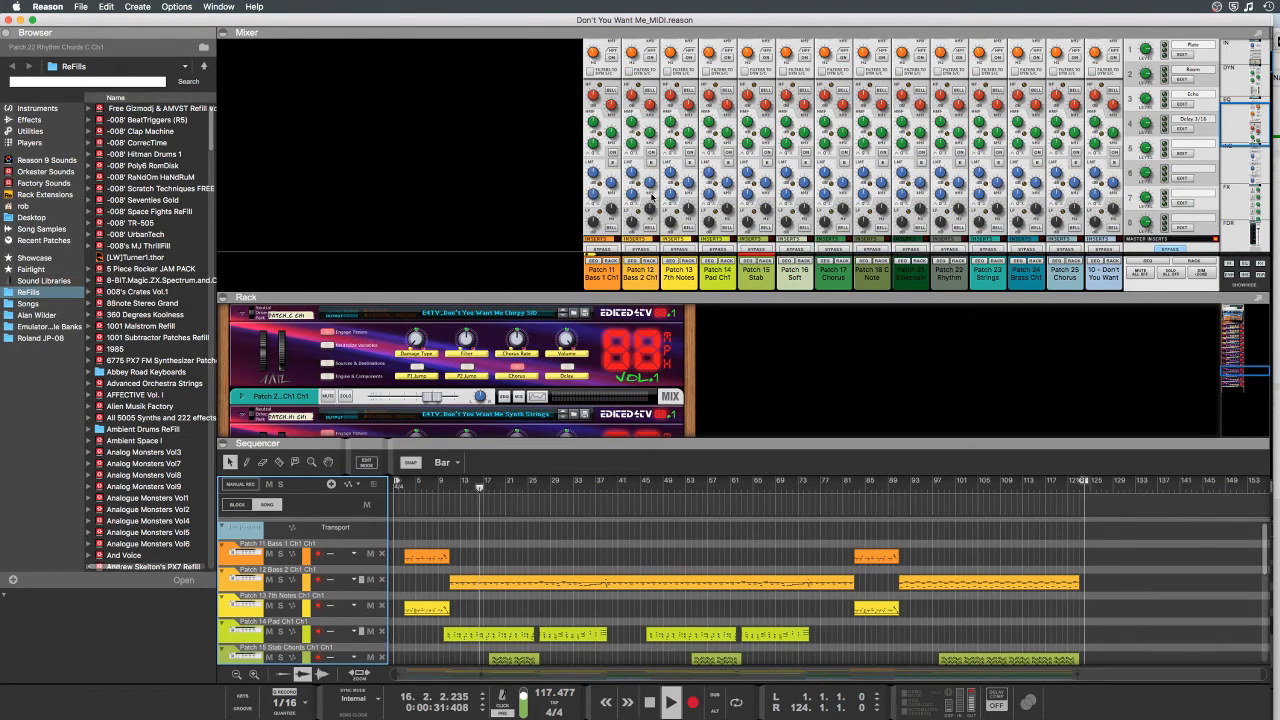
pyautogui.scroll(1, 649, 197)
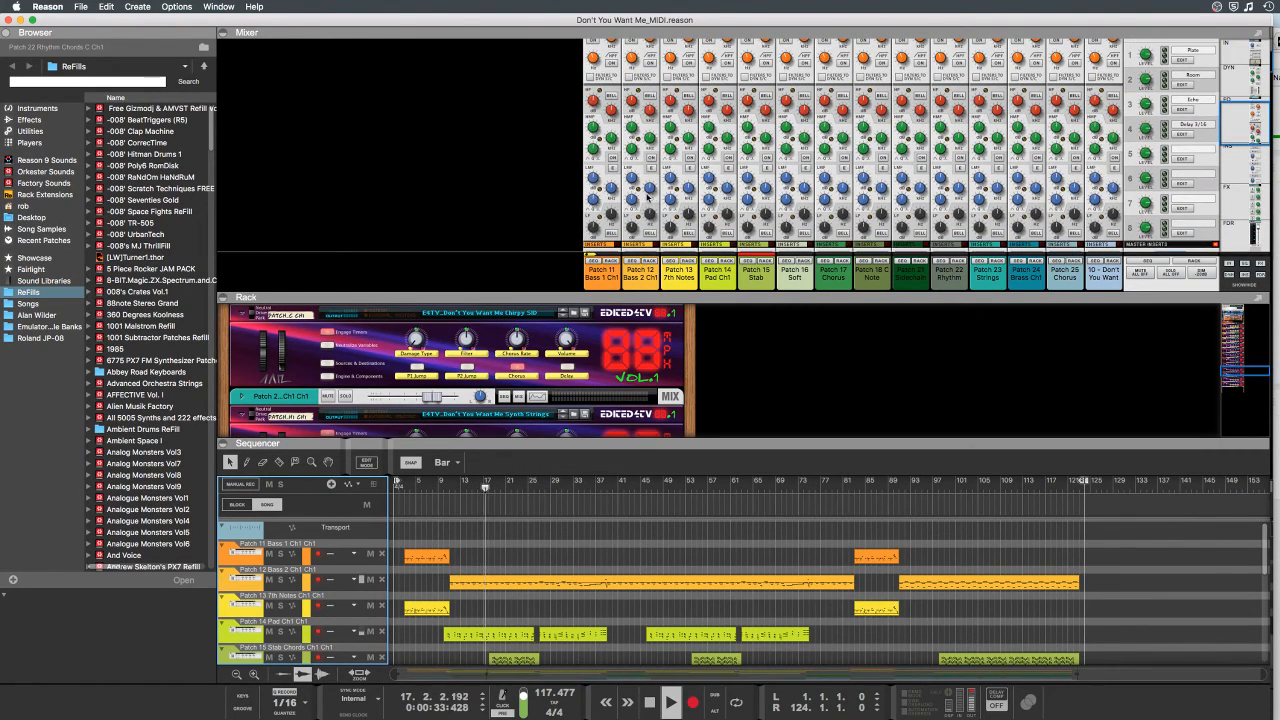
# Step: On the Bass 2 channel, enable EQ E mode and set the low-mid gain to about 7.62 dB with a Q of about 2.03
pyautogui.click(632, 176)
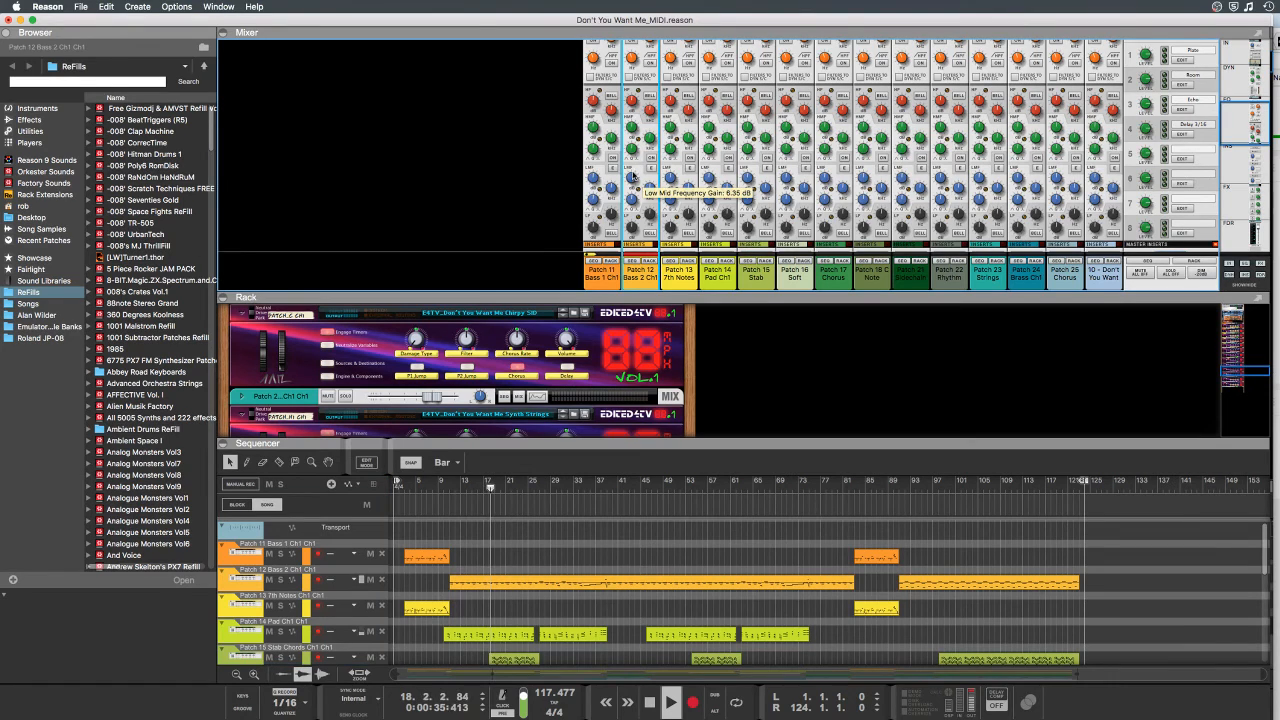
pyautogui.moveTo(632, 175); pyautogui.dragTo(636, 174)
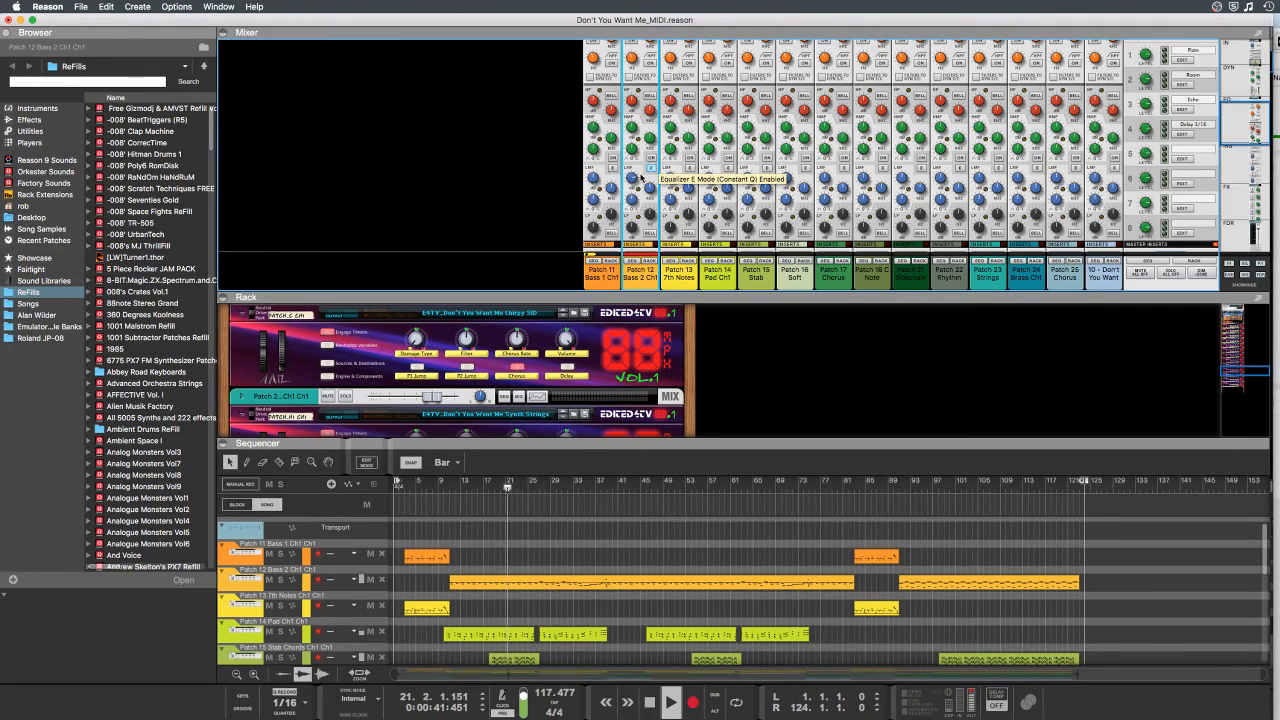
pyautogui.moveTo(632, 177); pyautogui.dragTo(632, 183)
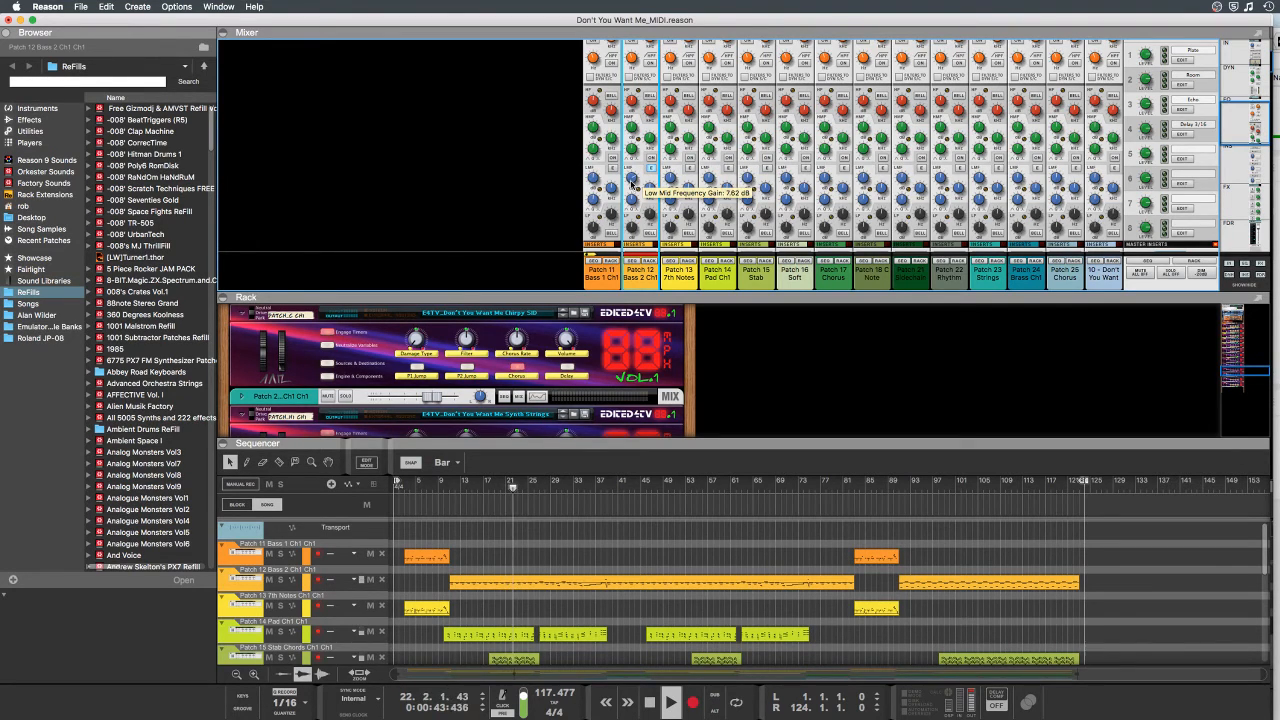
pyautogui.moveTo(631, 189); pyautogui.dragTo(632, 194)
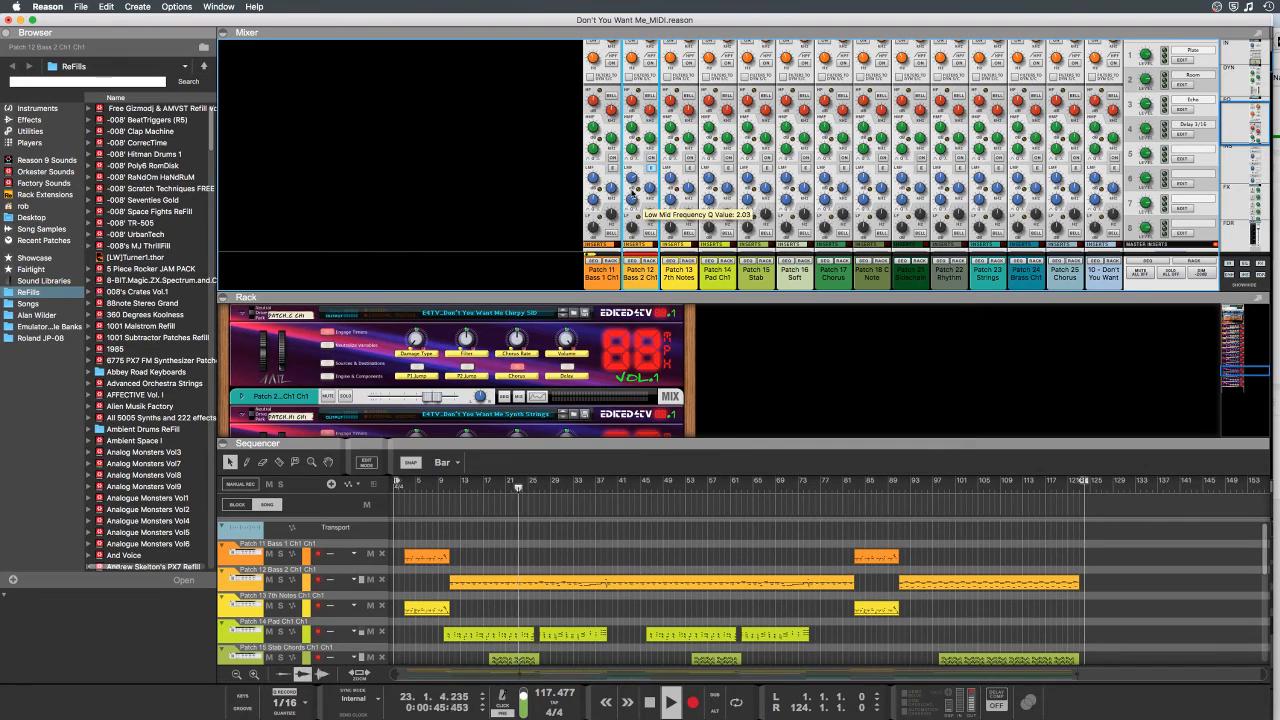
# Step: Engage the Bass 2 channel's high-pass filter and raise its frequency to about 902.5 Hz
pyautogui.scroll(3, 632, 197)
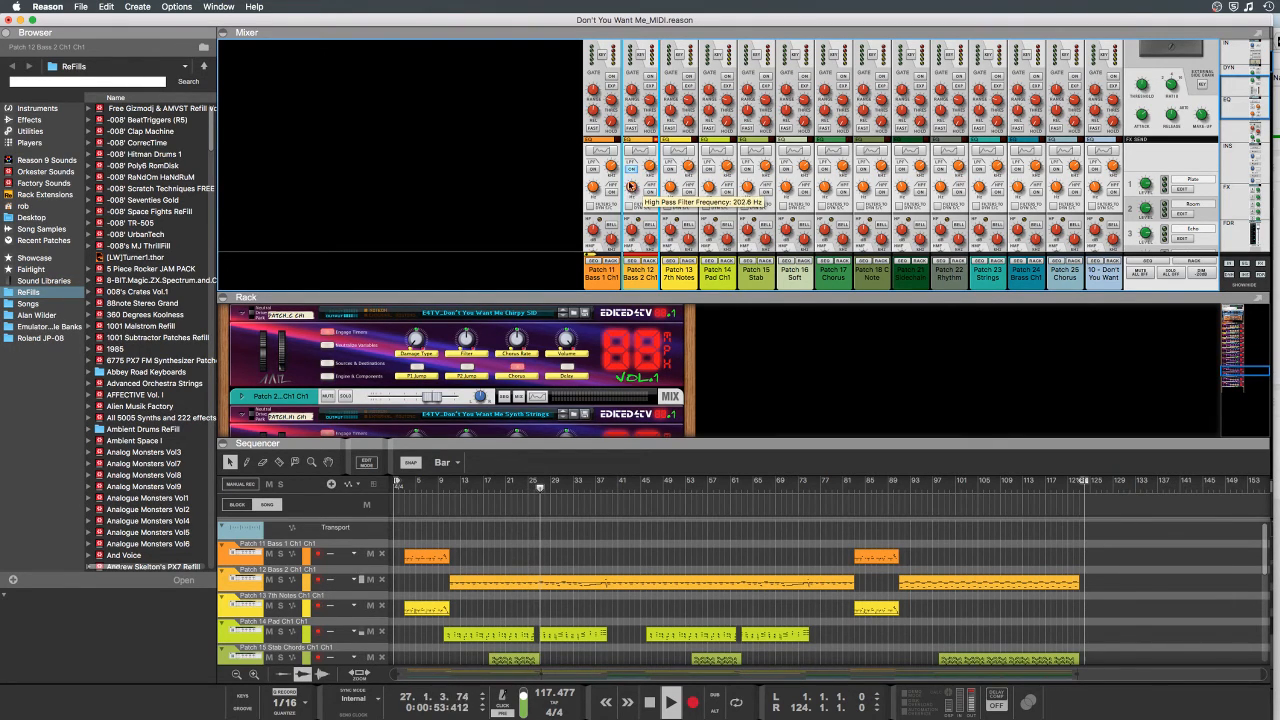
pyautogui.moveTo(630, 191); pyautogui.dragTo(629, 181)
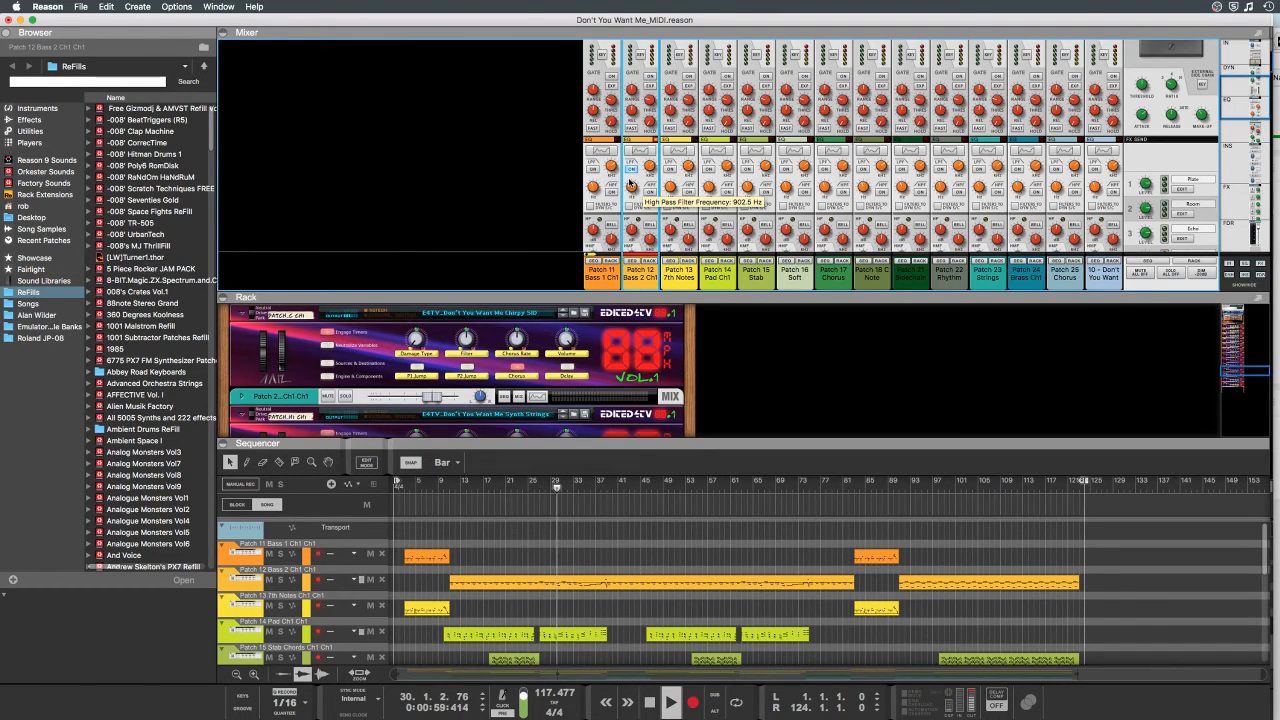
# Step: Turn on the 7th Notes channel's compressor, the master compressor and the Bass 2 channel's compressor while the song plays
pyautogui.scroll(4, 630, 184)
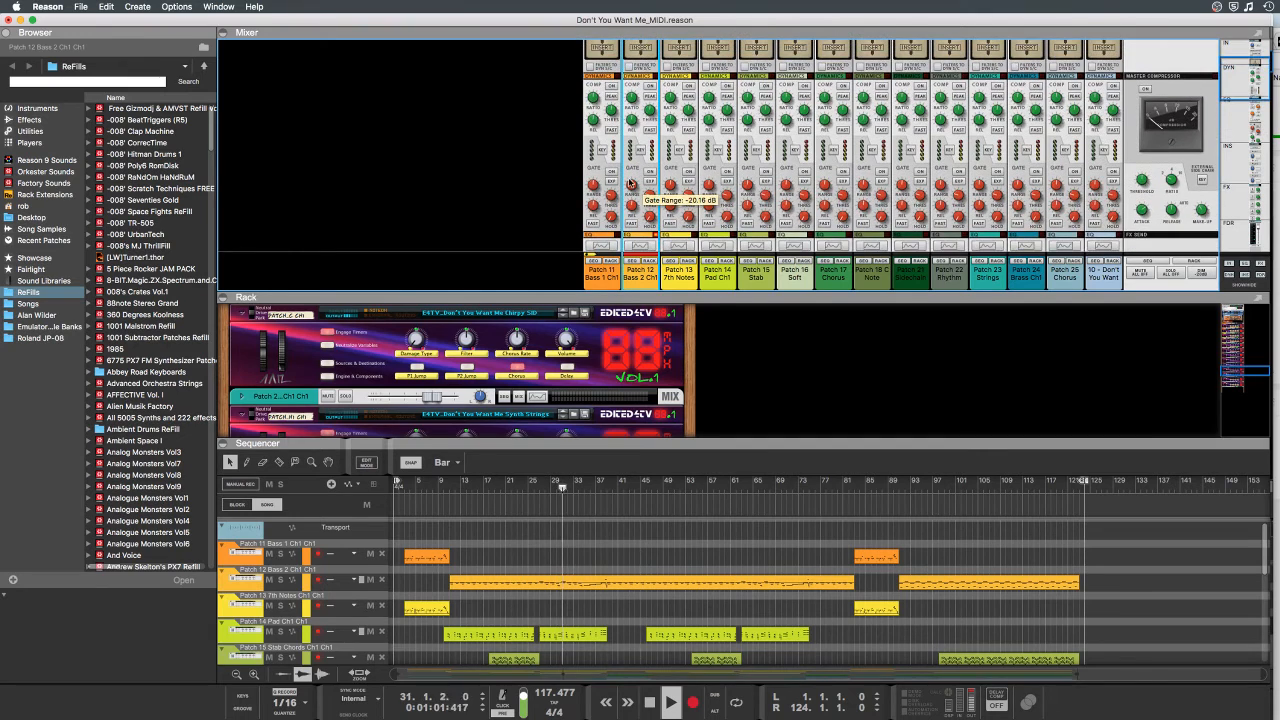
pyautogui.click(688, 84)
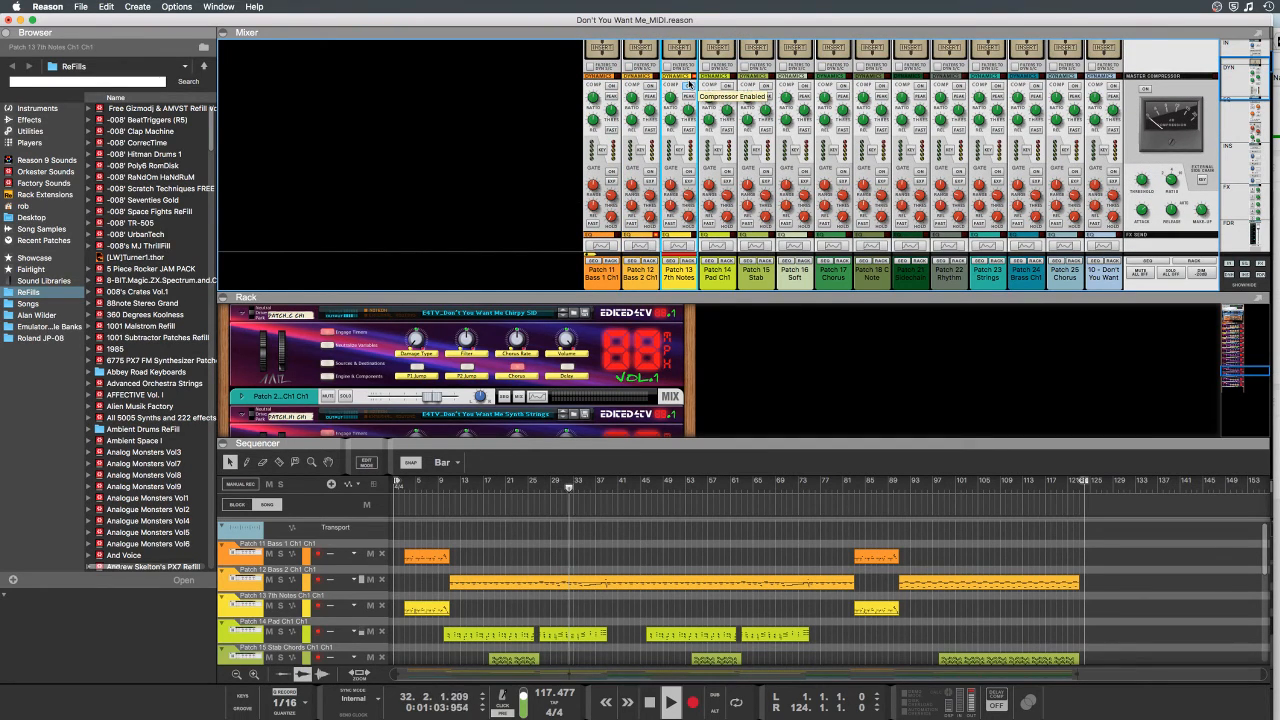
pyautogui.click(1150, 89)
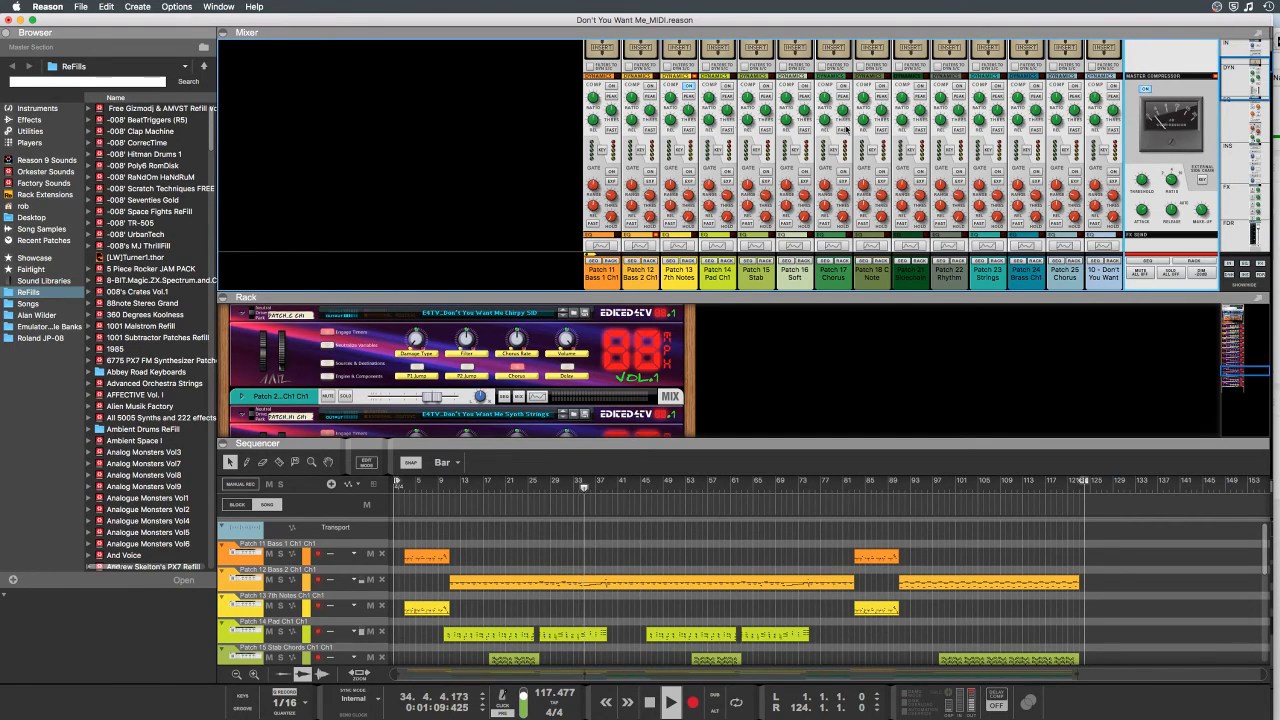
pyautogui.click(647, 86)
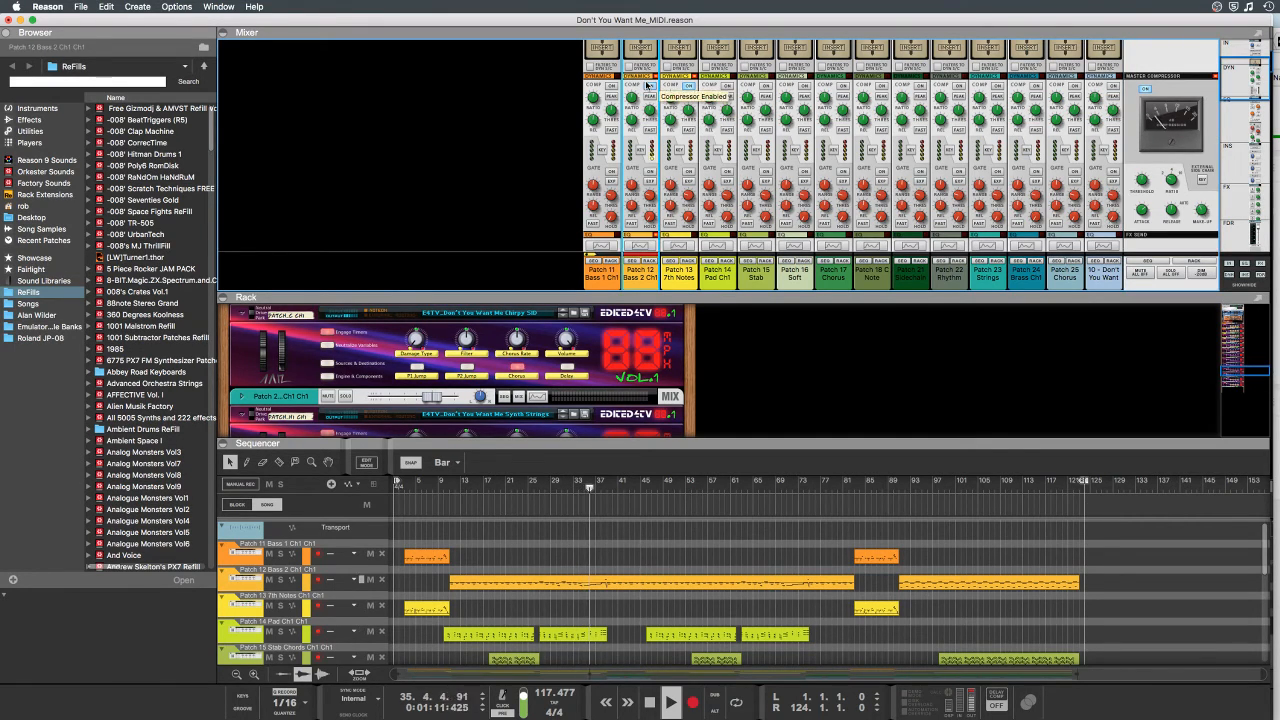
# Step: Show the Bass 2 channel in the Spectrum EQ and lower its low-pass filter frequency to about 1.68 kHz
pyautogui.scroll(-3, 633, 128)
pyautogui.scroll(-5, 633, 128)
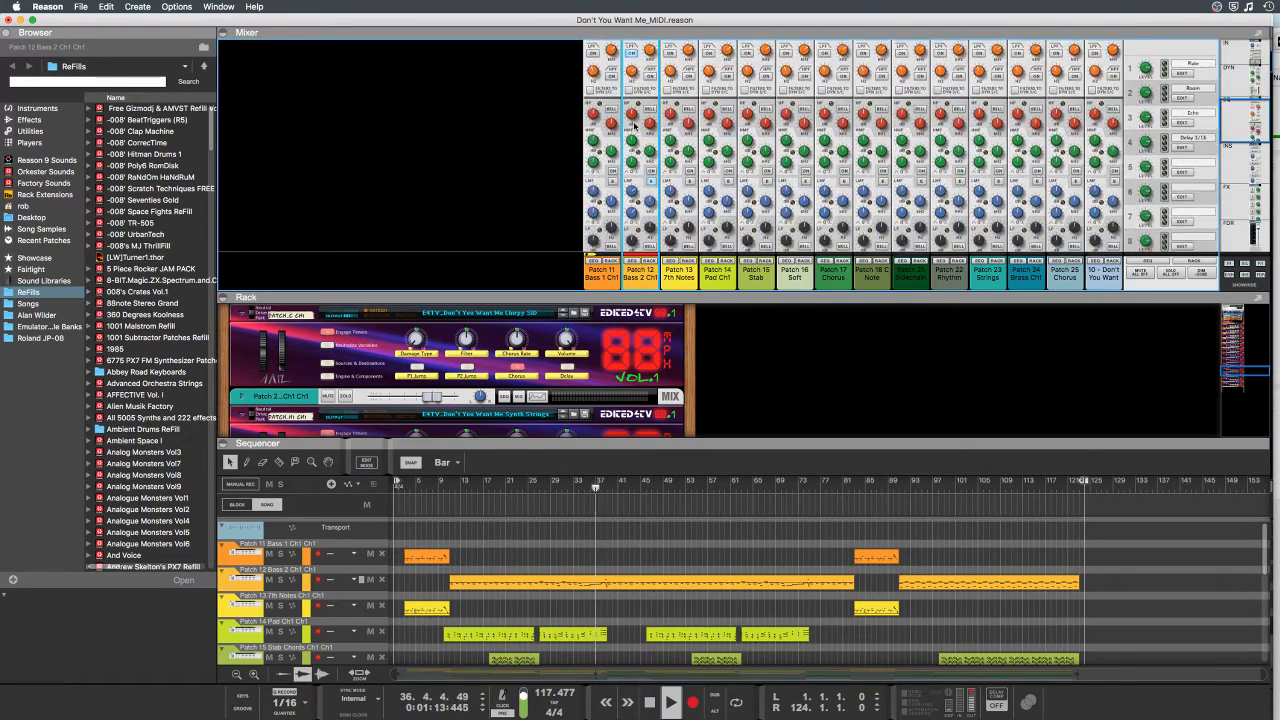
pyautogui.scroll(3, 633, 128)
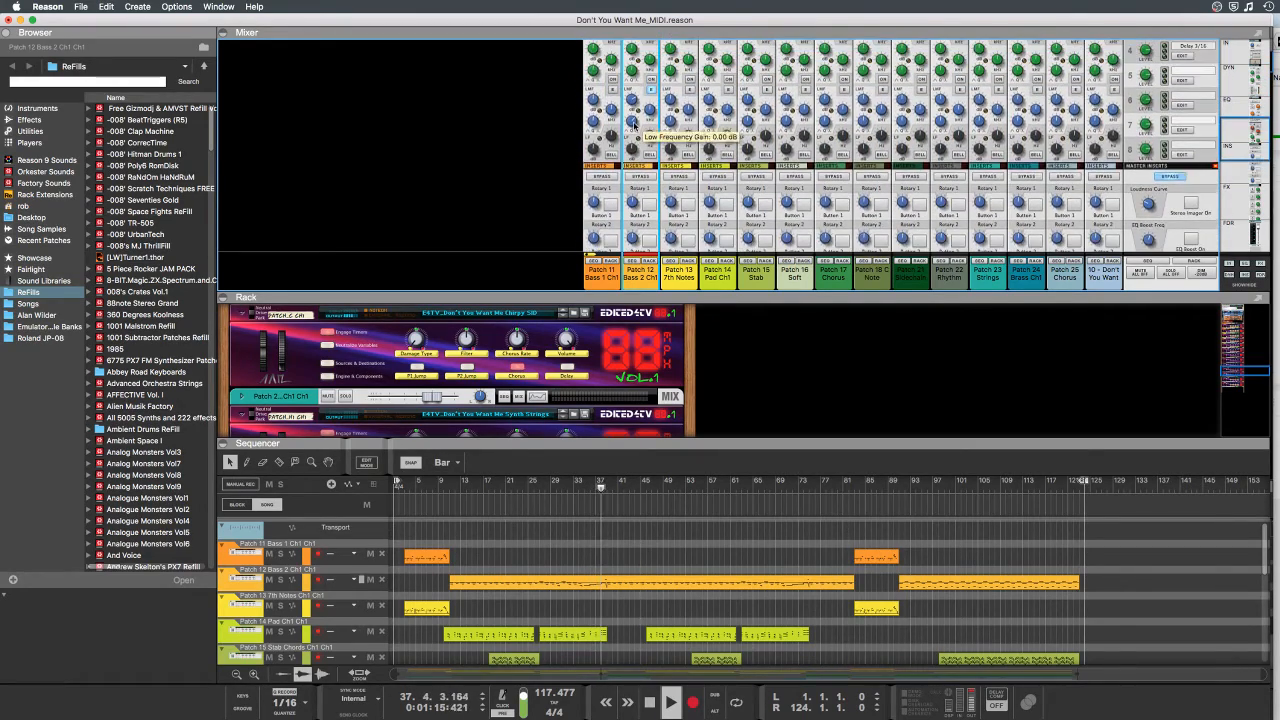
pyautogui.scroll(2, 633, 124)
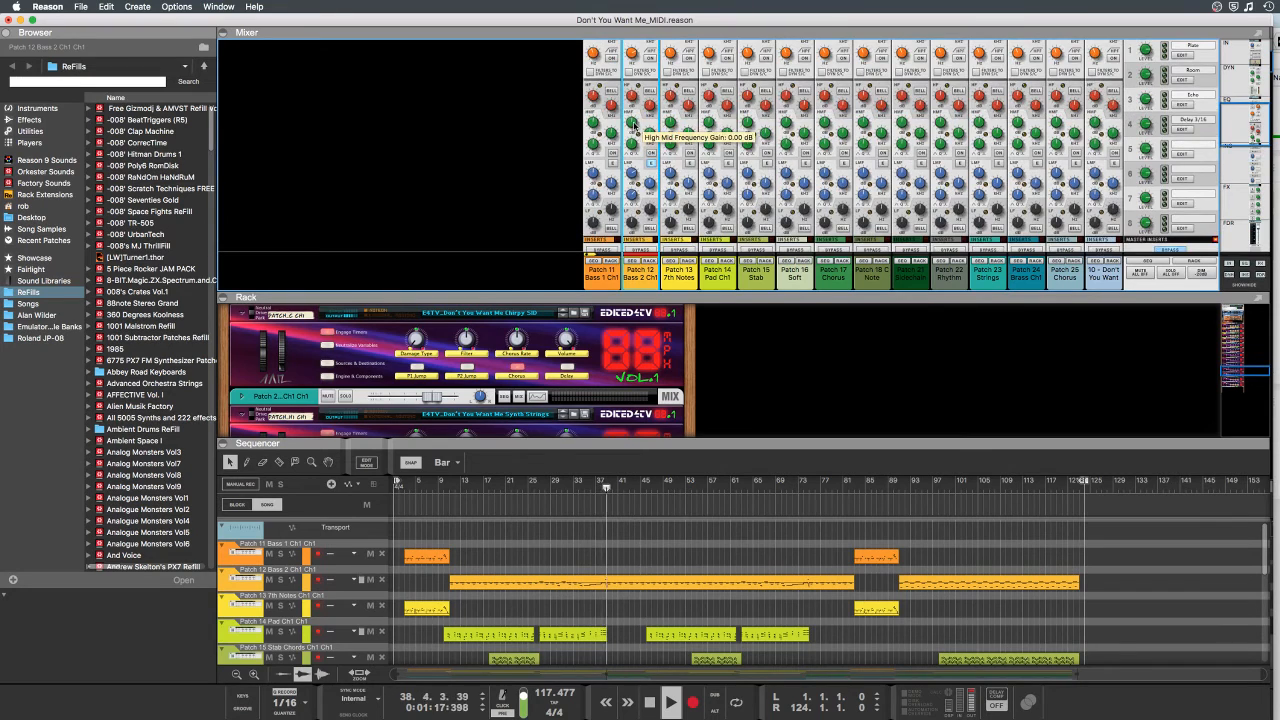
pyautogui.scroll(2, 635, 126)
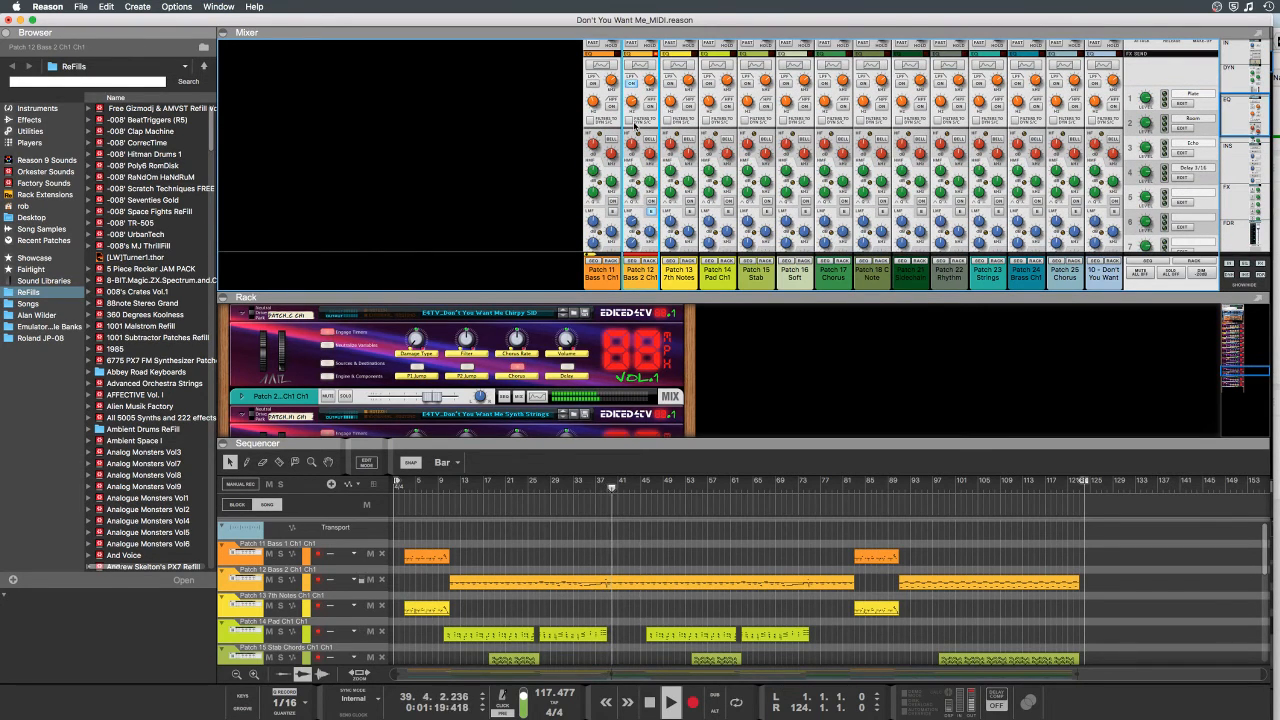
pyautogui.click(637, 69)
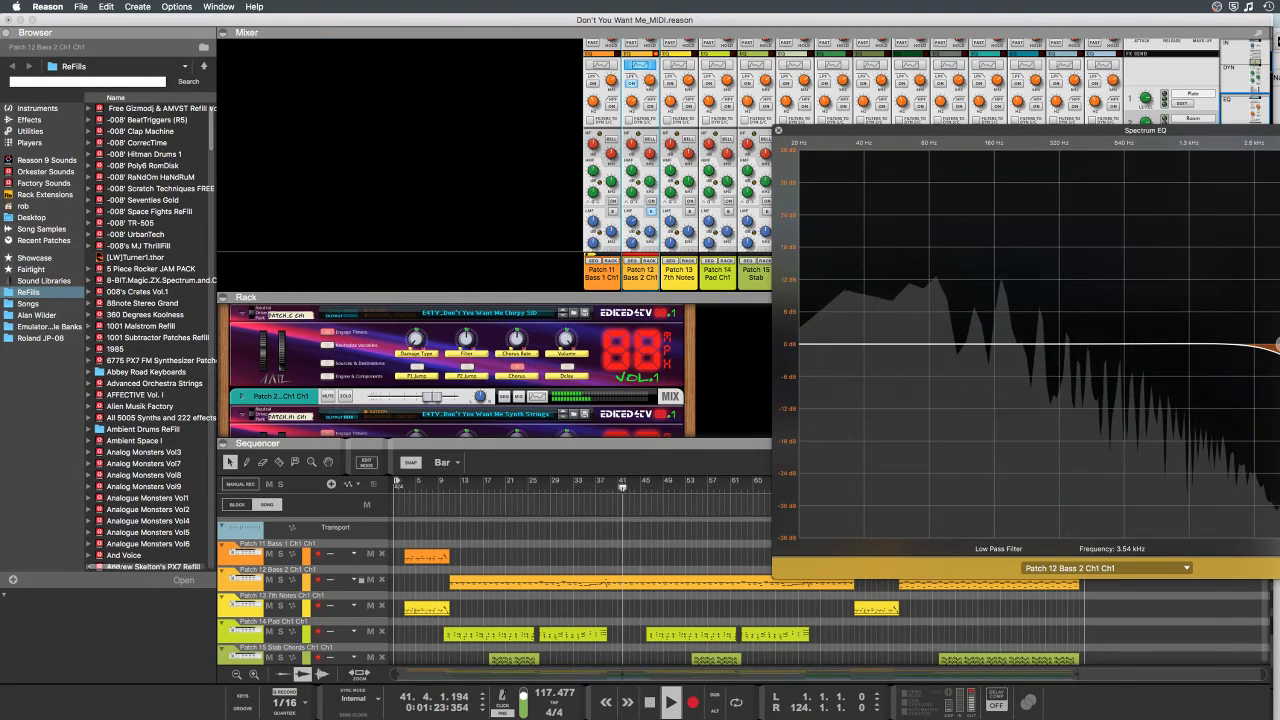
pyautogui.moveTo(1257, 344); pyautogui.dragTo(1214, 344)
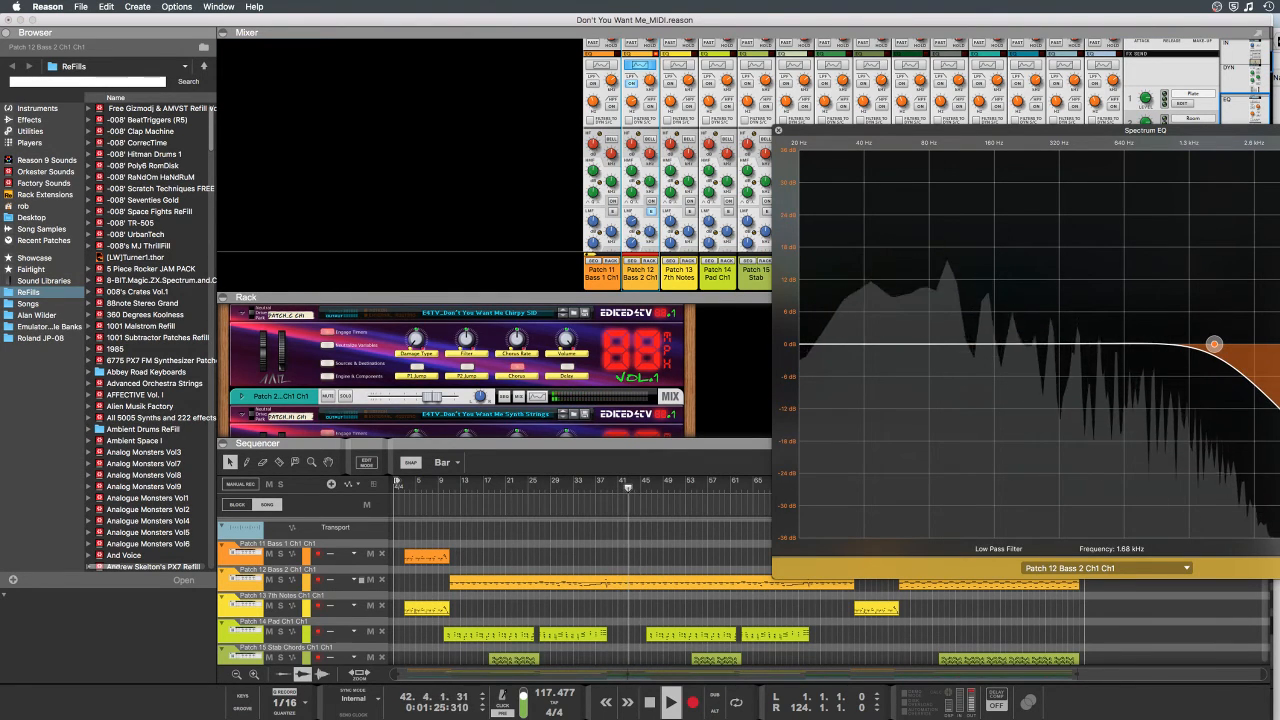
# Step: Switch on the Bass 2 channel's EQ and boost its low-frequency band to about 13.97 dB at 98.8 Hz
pyautogui.click(651, 202)
pyautogui.moveTo(990, 344); pyautogui.dragTo(948, 268)
pyautogui.moveTo(1045, 131); pyautogui.dragTo(777, 135)
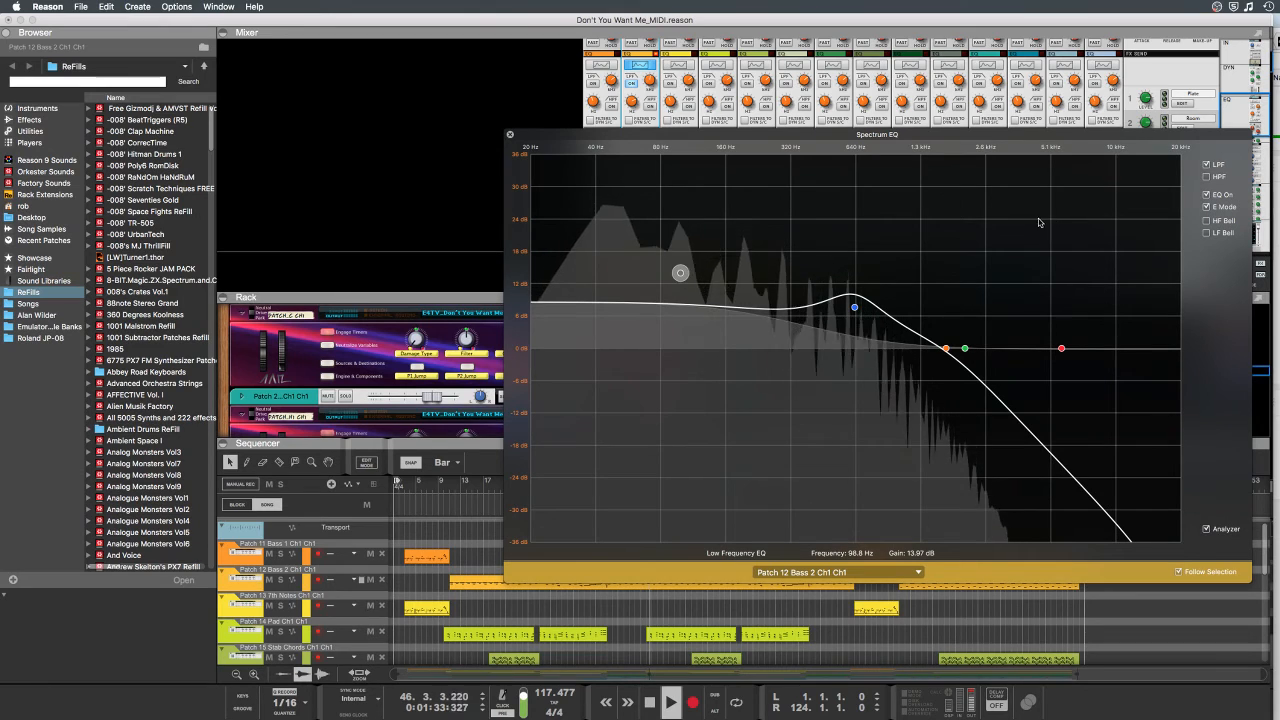
# Step: Disable Bass 2's low-pass filter and raise its low-frequency EQ band to about 15.87 dB at 89.6 Hz
pyautogui.click(1208, 166)
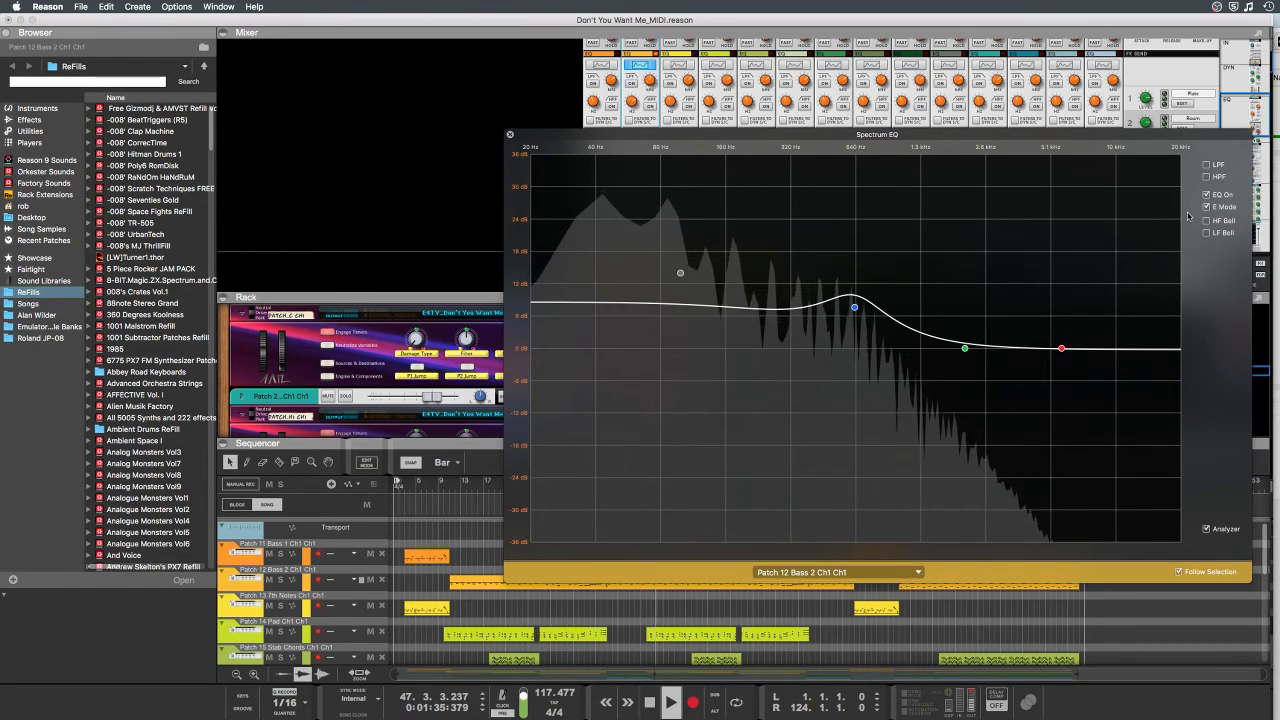
pyautogui.moveTo(680, 273)
pyautogui.mouseDown()
pyautogui.moveTo(666, 240)
pyautogui.moveTo(674, 263)
pyautogui.mouseUp()
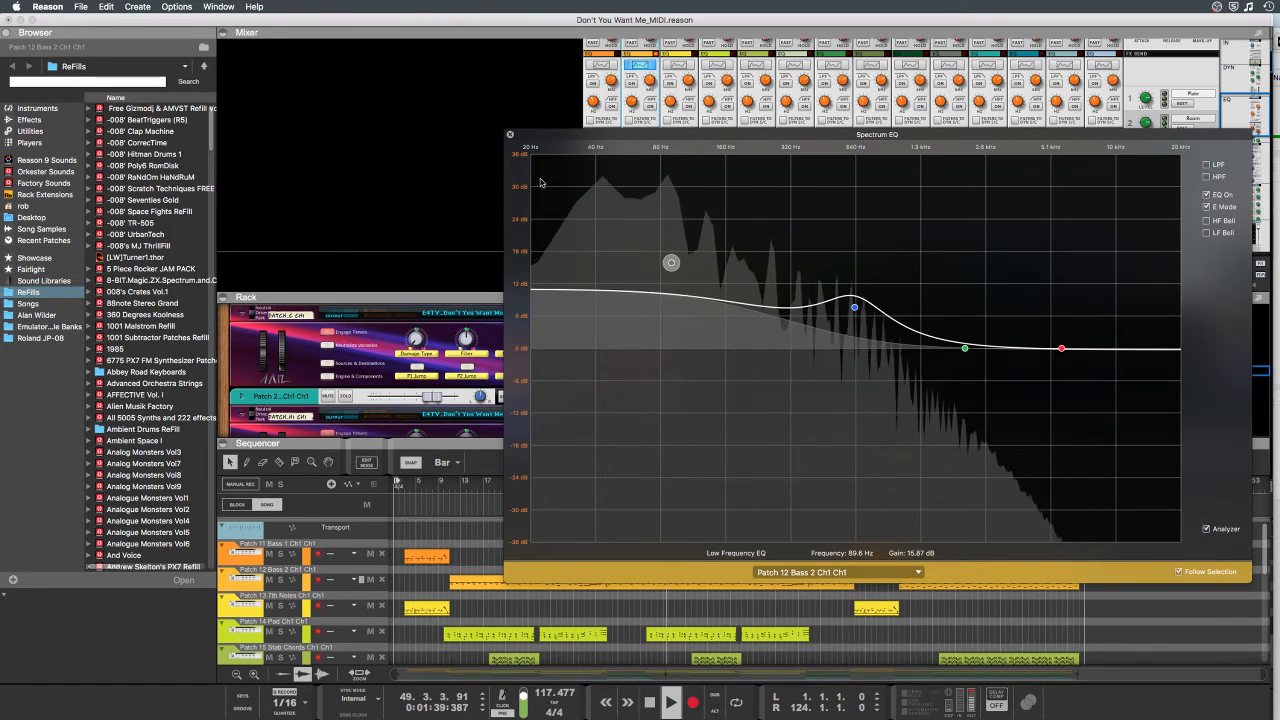
pyautogui.click(510, 135)
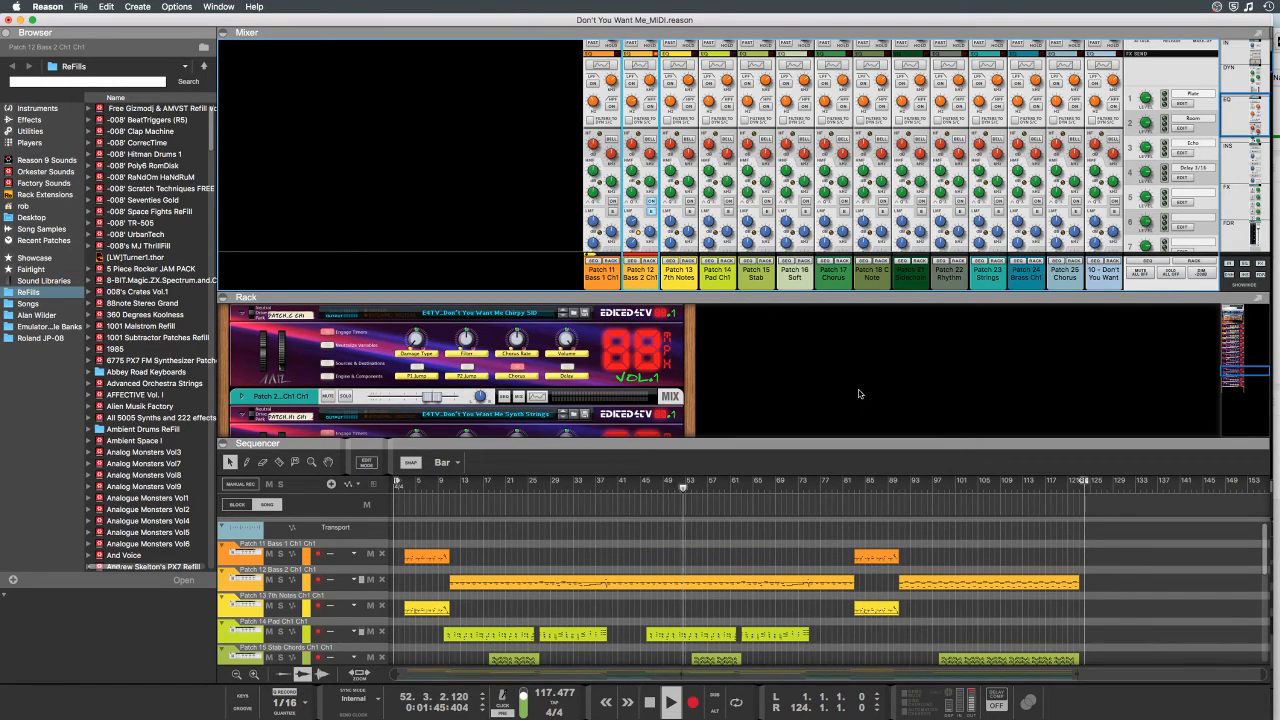
# Step: Show the Don't You Want Me (Drum Track) channel in the Spectrum EQ and switch its EQ on
pyautogui.click(1105, 284)
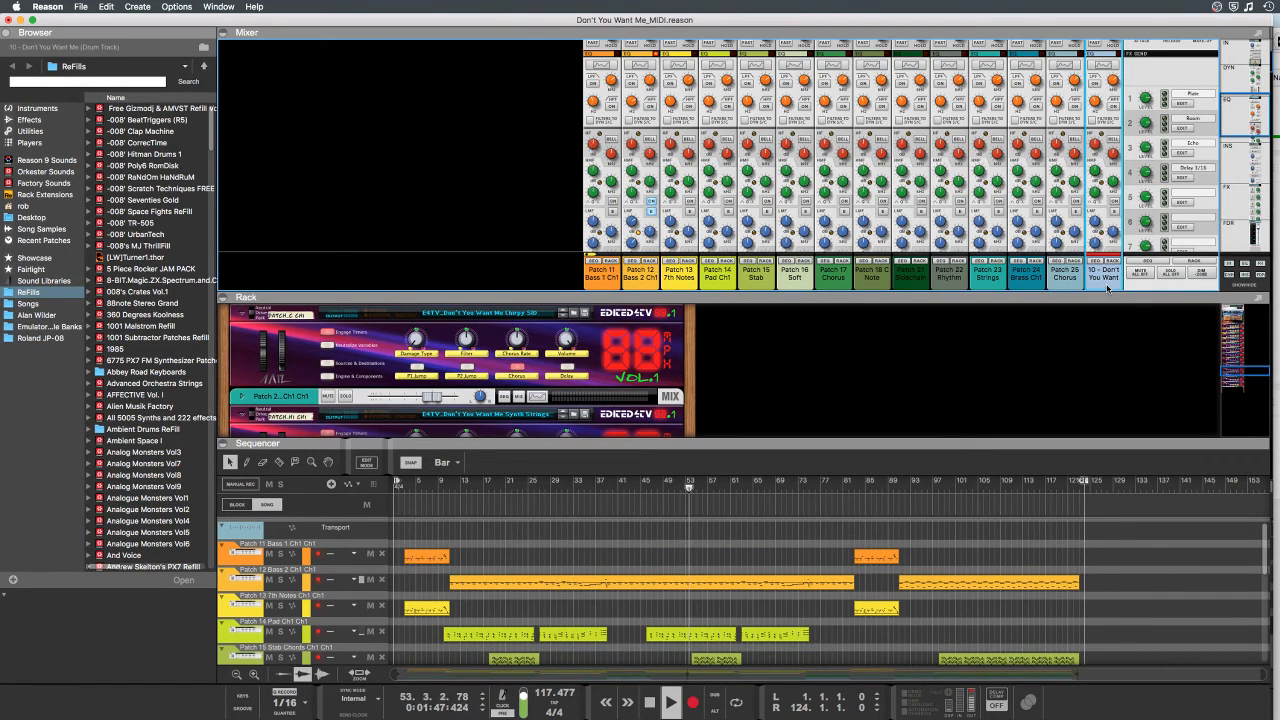
pyautogui.scroll(-5, 306, 580)
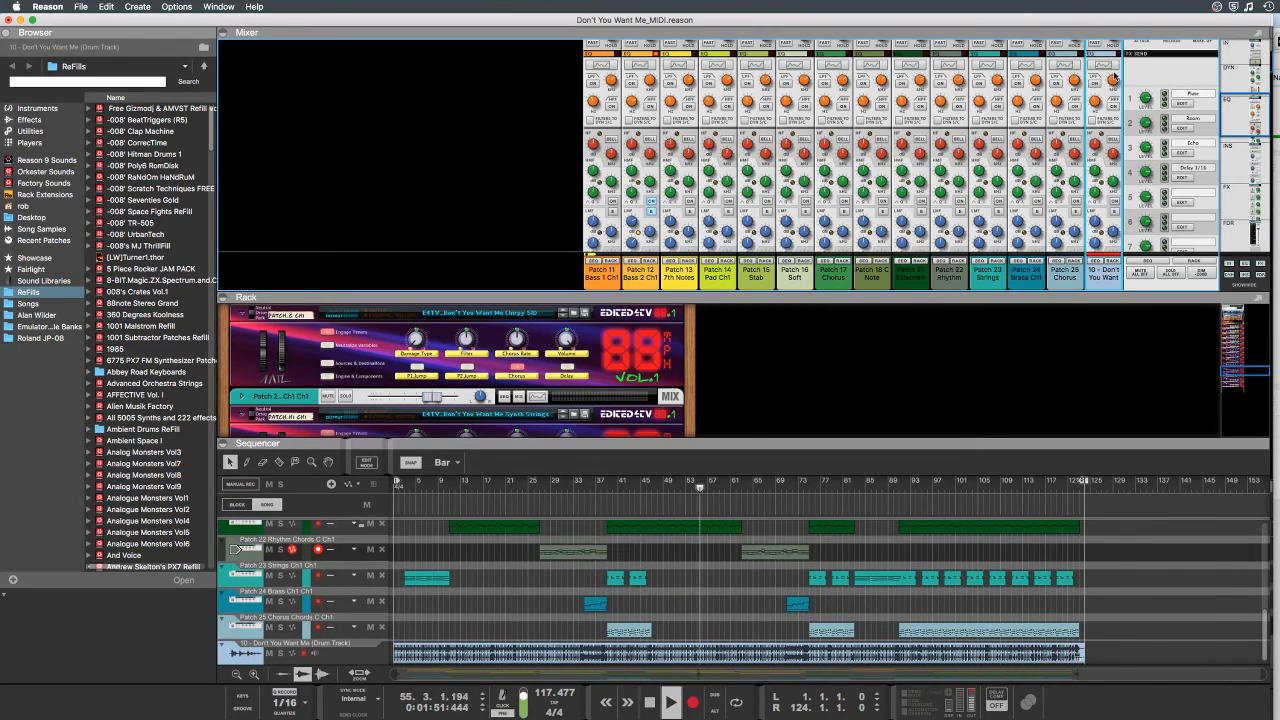
pyautogui.click(1105, 66)
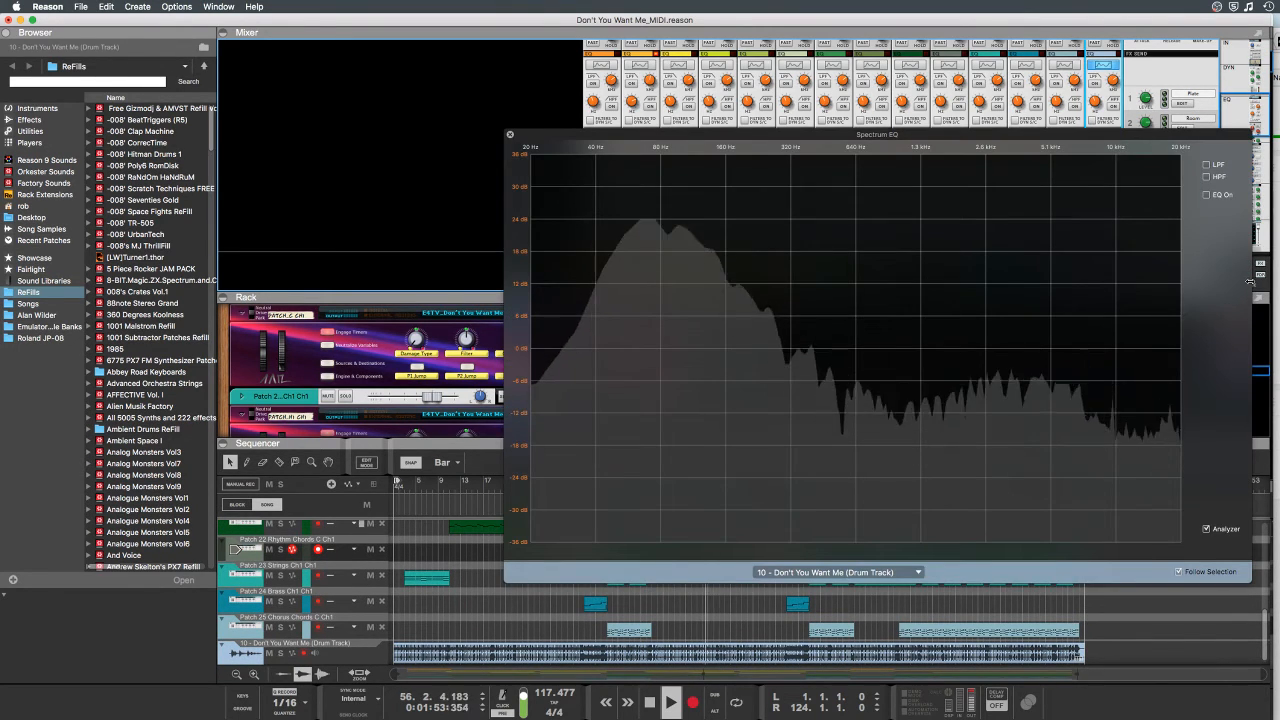
pyautogui.click(1206, 194)
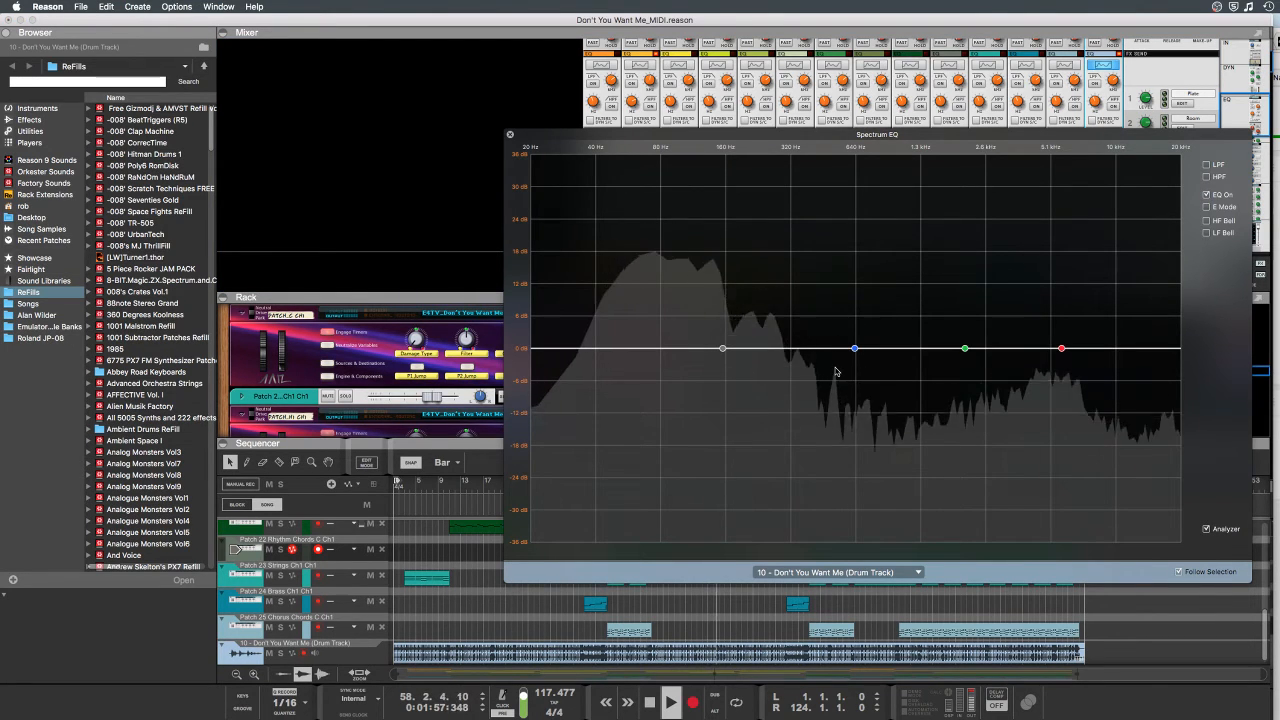
# Step: Boost the drum track's high-frequency EQ band and raise its low-frequency band to about 17.14 dB at 76.4 Hz
pyautogui.moveTo(722, 347); pyautogui.dragTo(710, 301)
pyautogui.moveTo(1061, 348); pyautogui.dragTo(1083, 300)
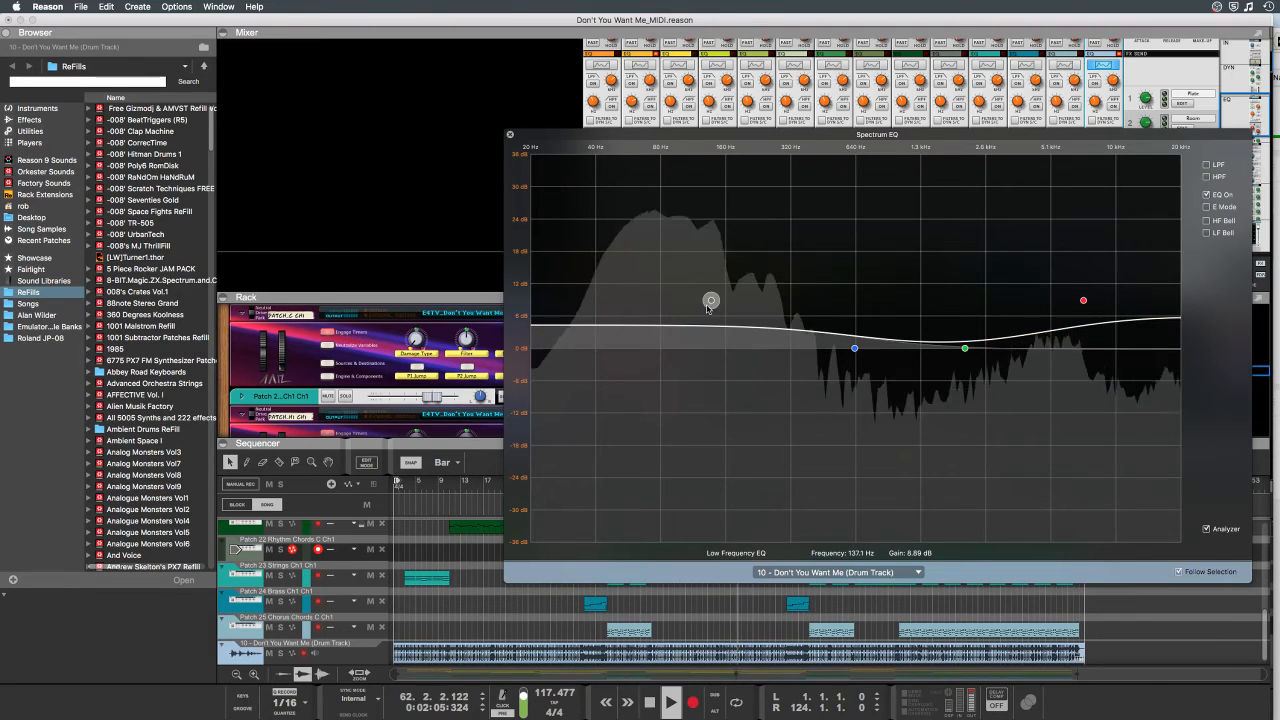
pyautogui.moveTo(708, 305); pyautogui.dragTo(660, 252)
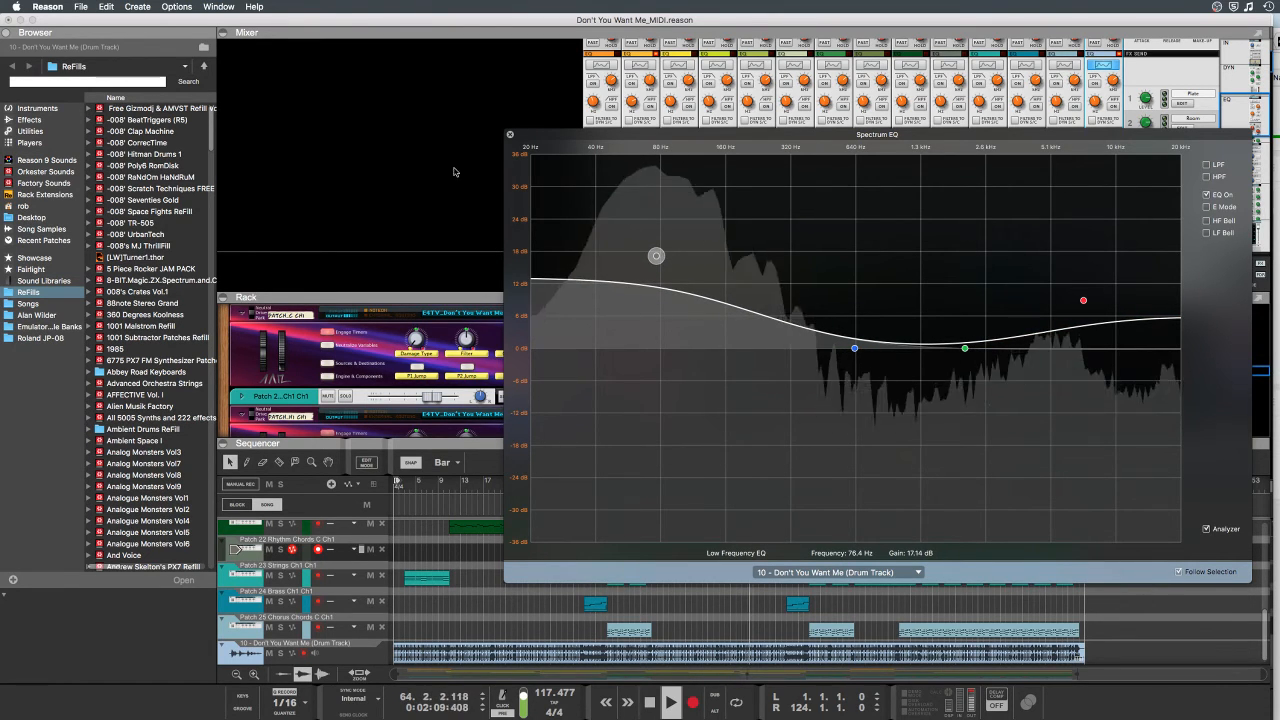
pyautogui.click(509, 134)
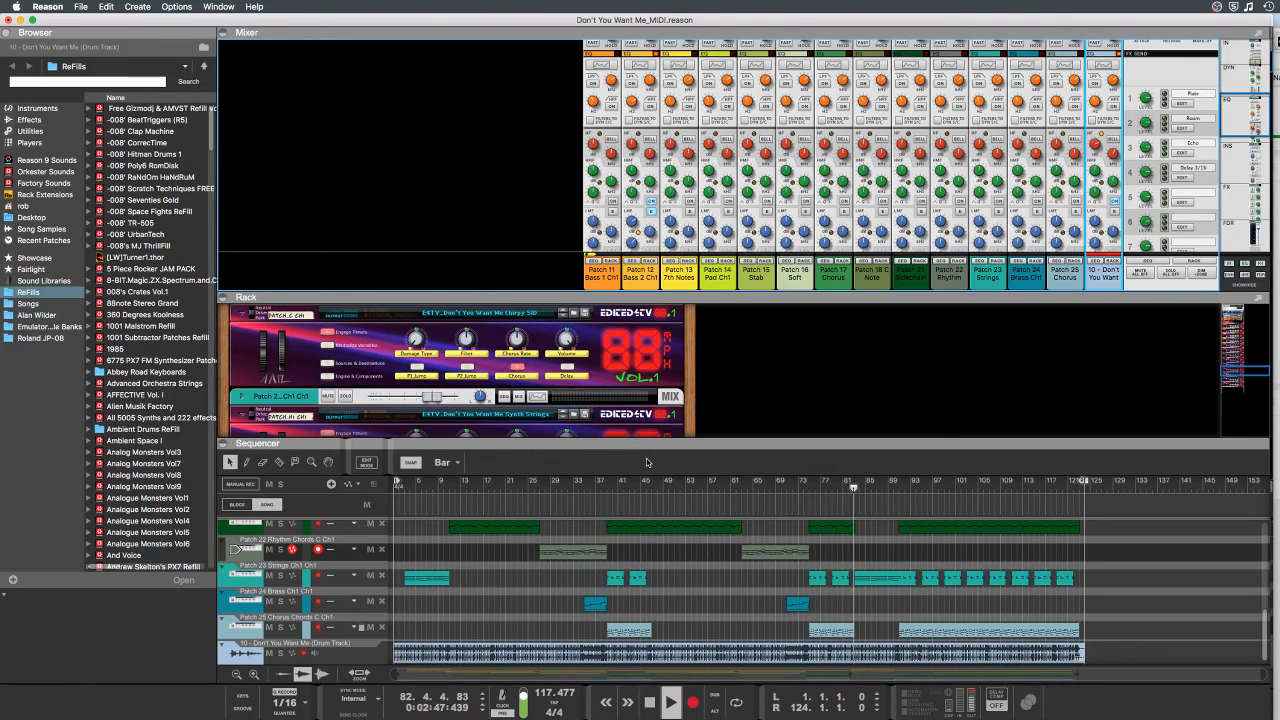
# Step: Stop playback and close Don't You Want Me_MIDI.reason without saving the changes
pyautogui.click(648, 702)
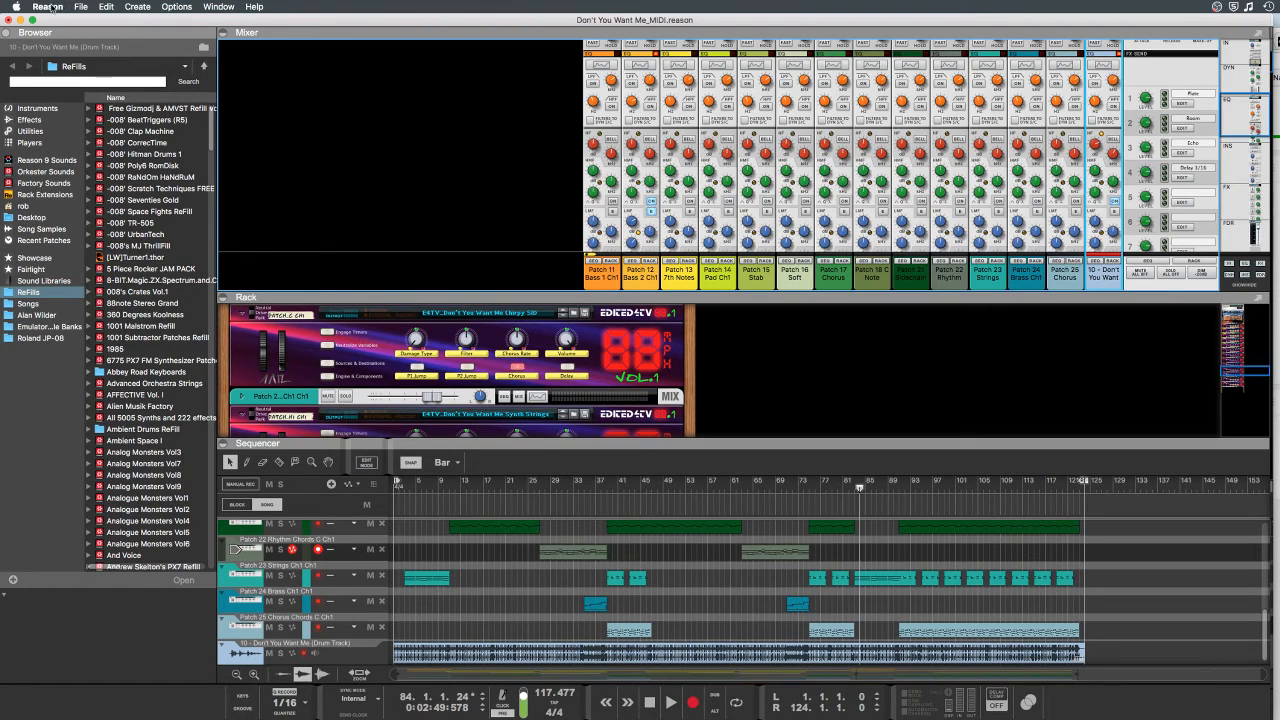
pyautogui.click(52, 8)
pyautogui.moveTo(88, 4)
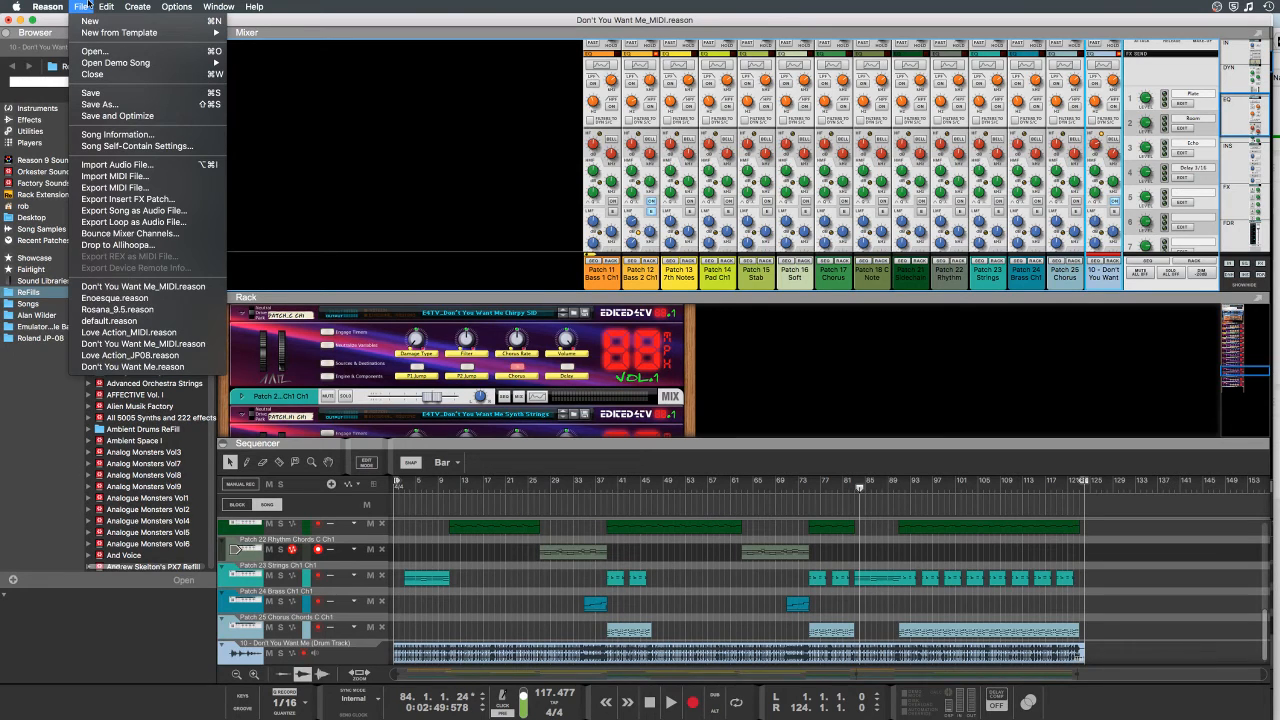
pyautogui.click(386, 95)
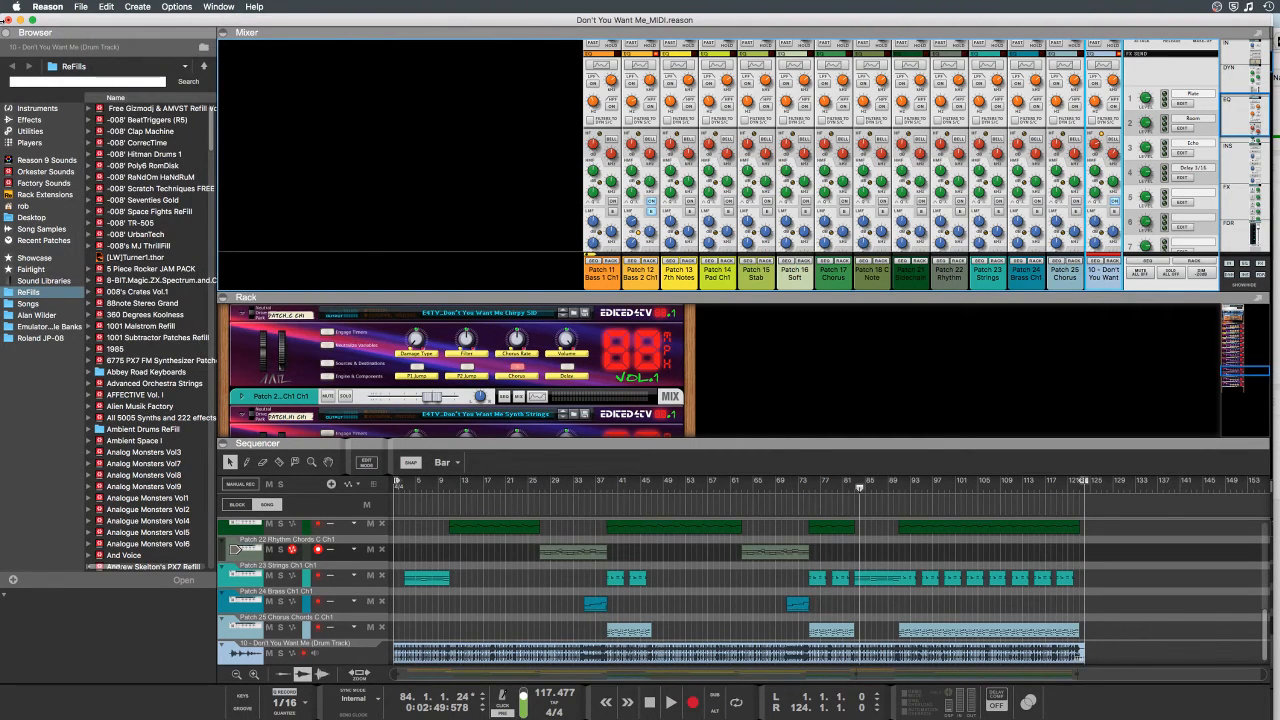
pyautogui.click(8, 19)
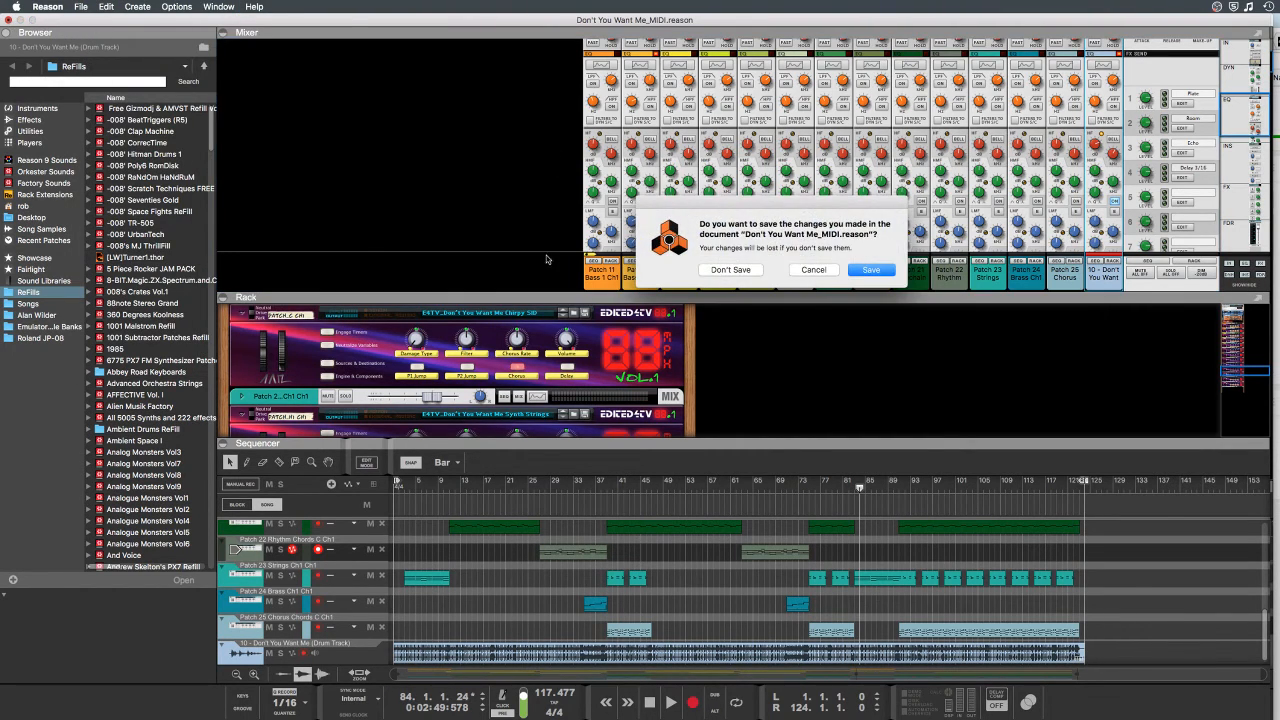
pyautogui.click(750, 272)
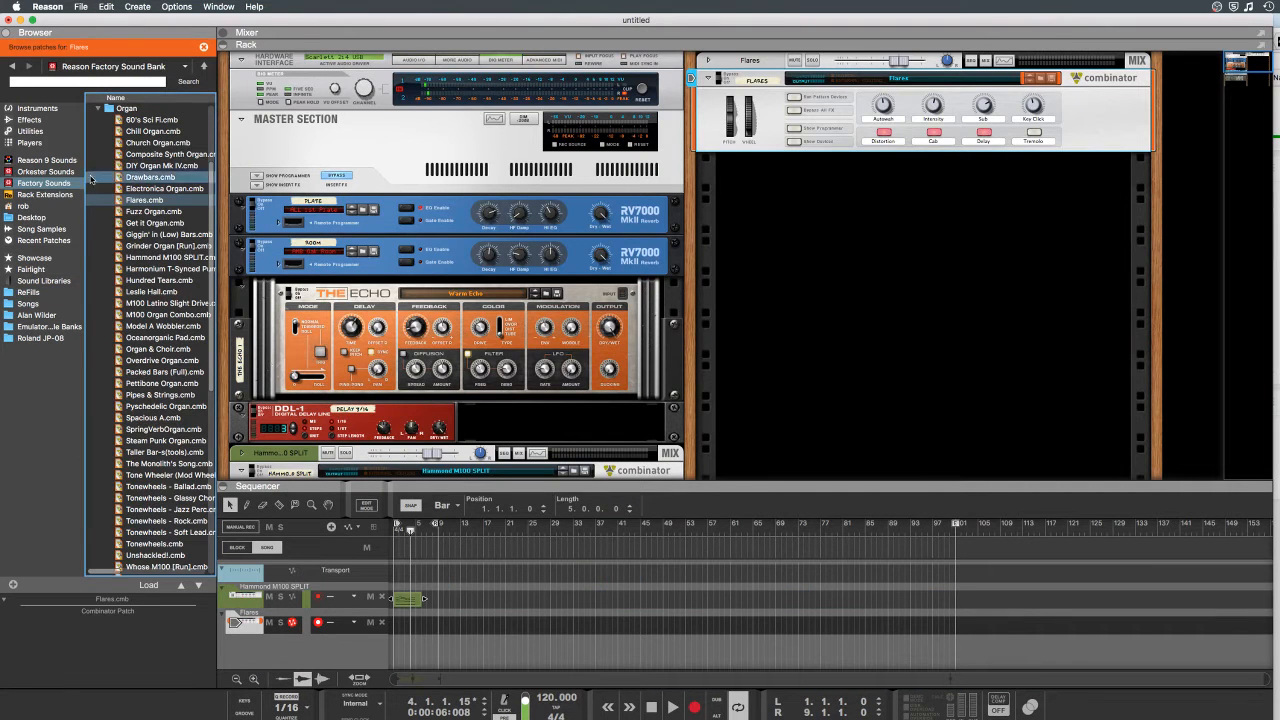
# Step: Look through the Songs folder and open the song 1 For The Tweakers.rns from it
pyautogui.click(14, 304)
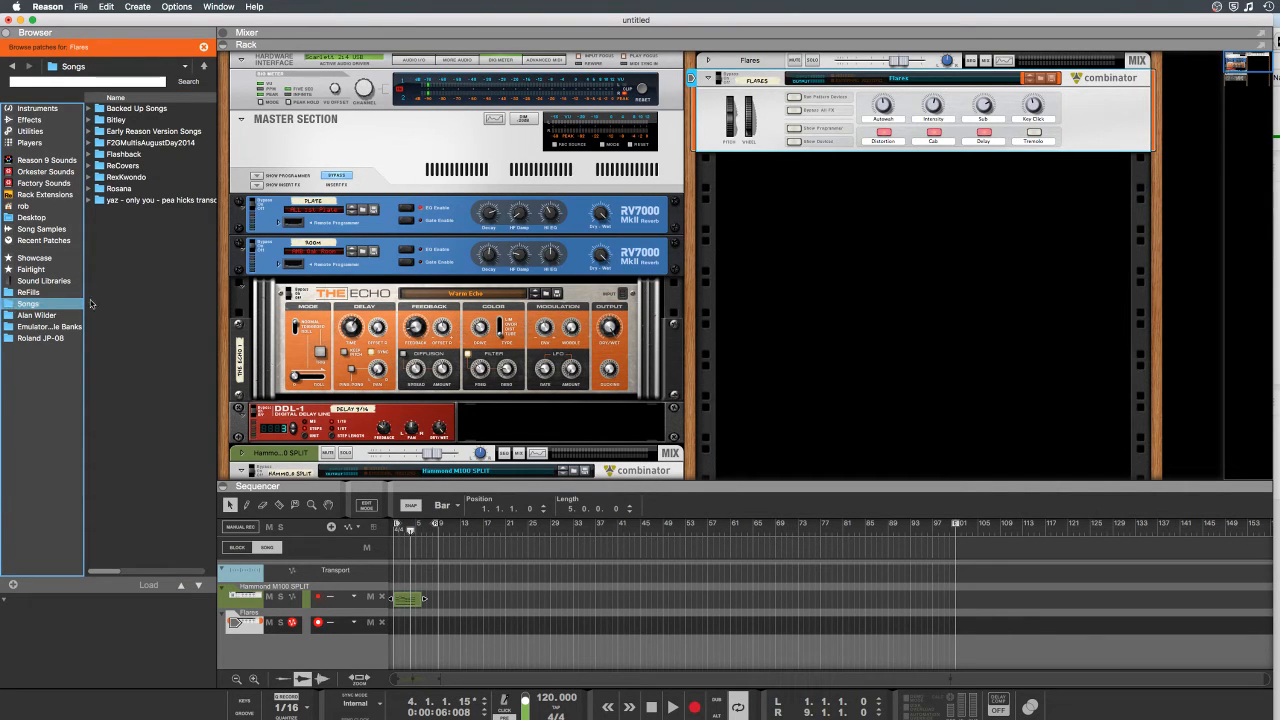
pyautogui.click(781, 362)
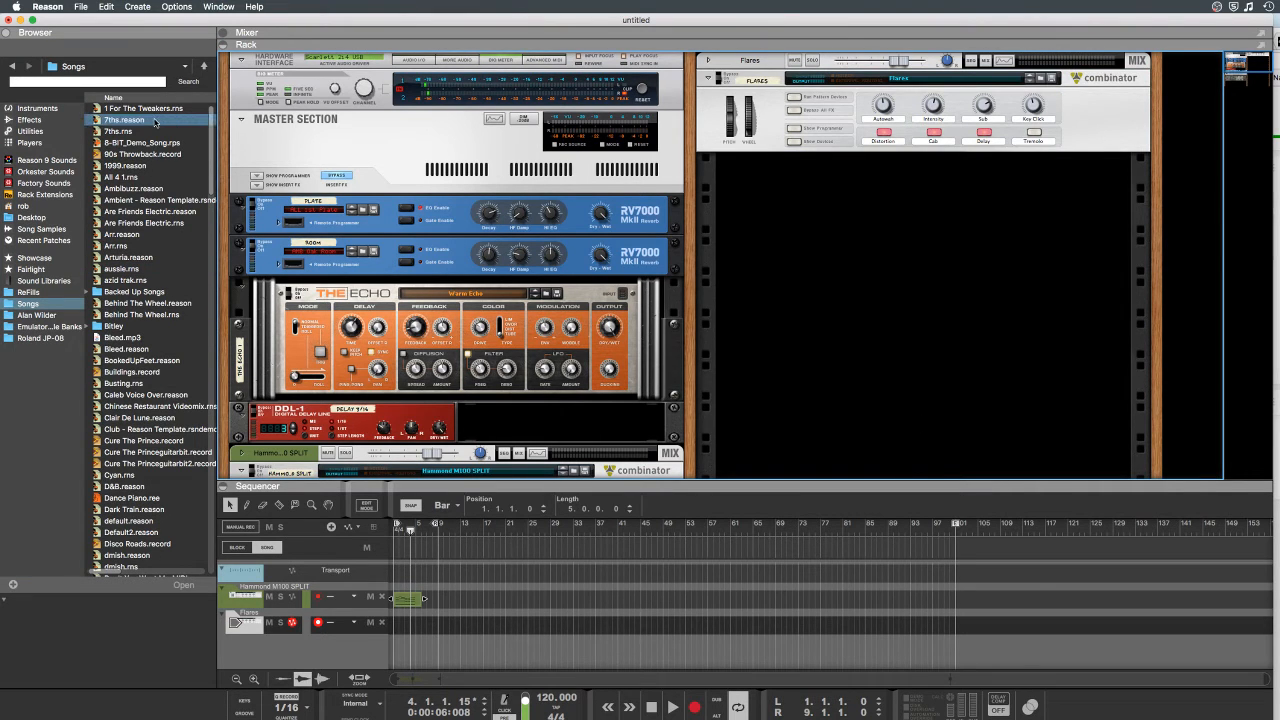
pyautogui.scroll(-5, 155, 123)
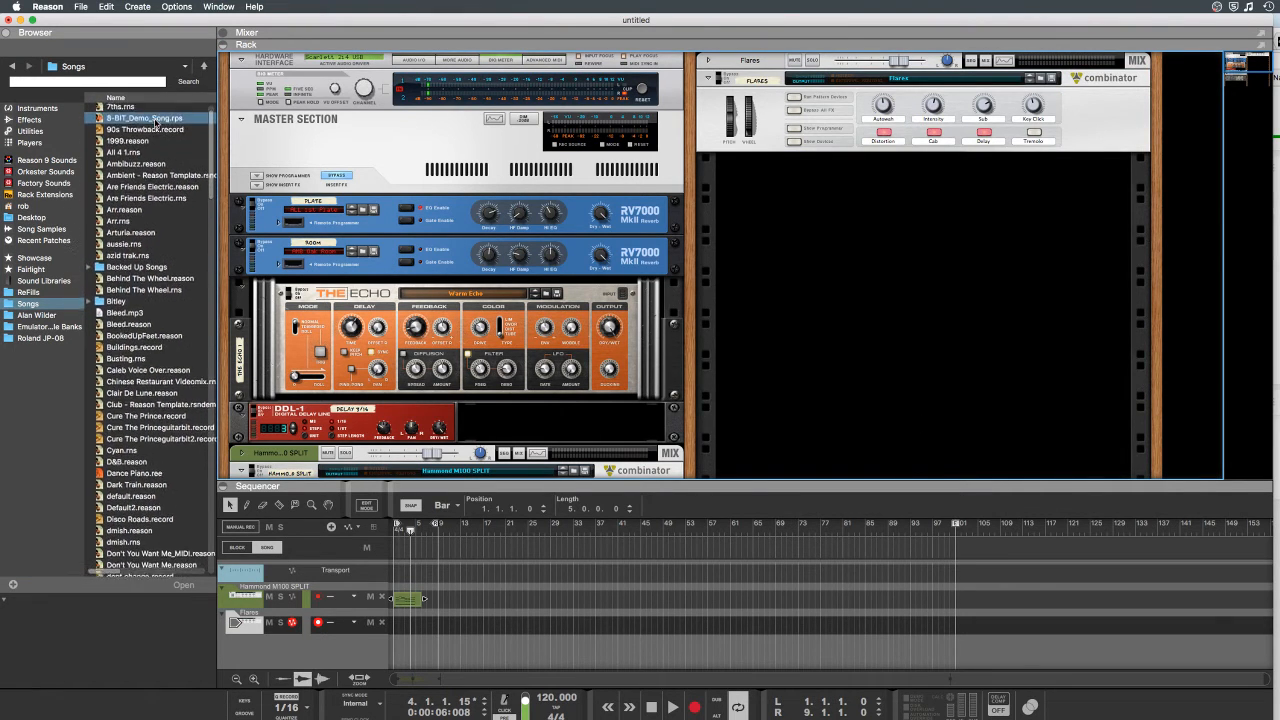
pyautogui.scroll(-10, 155, 123)
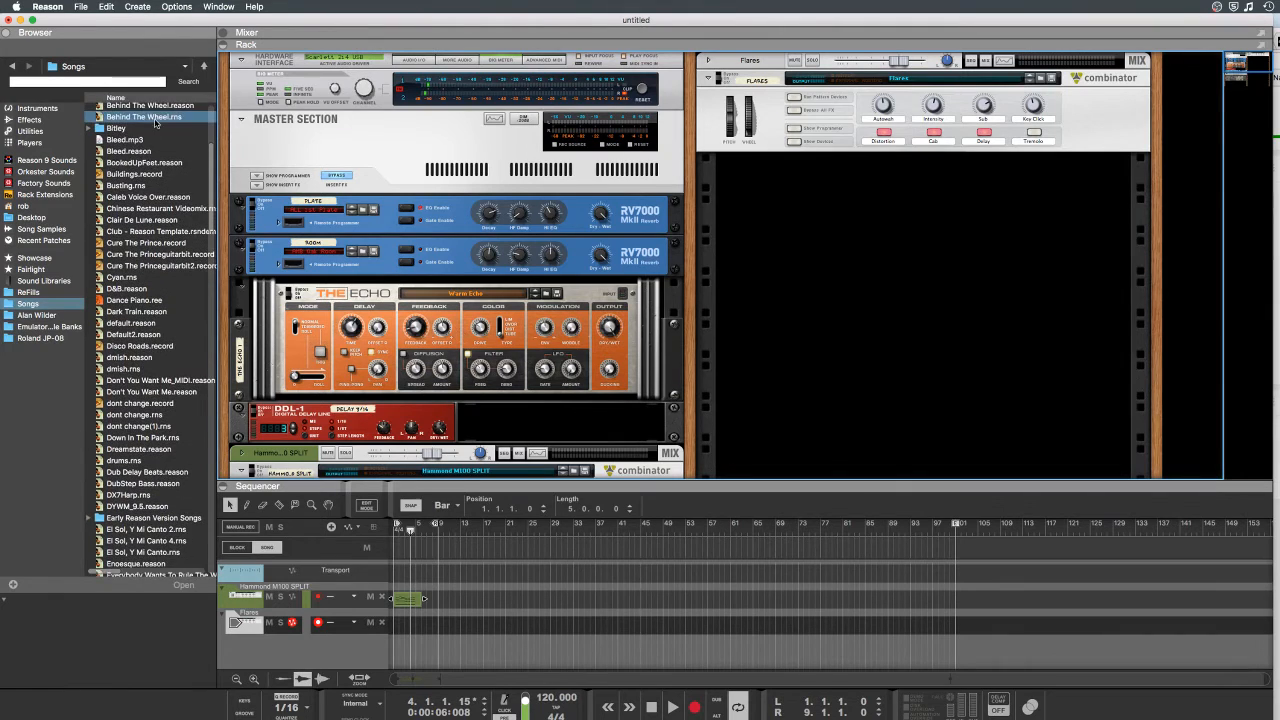
pyautogui.scroll(-3, 155, 123)
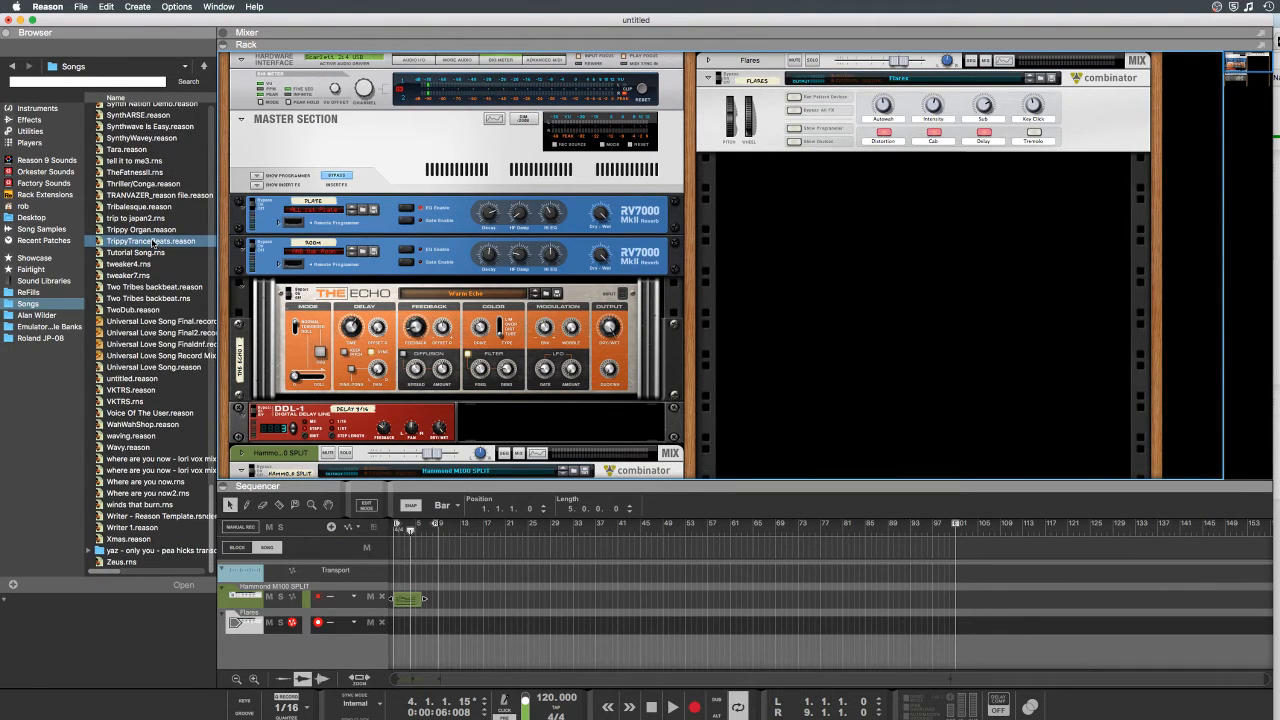
pyautogui.scroll(15, 182, 506)
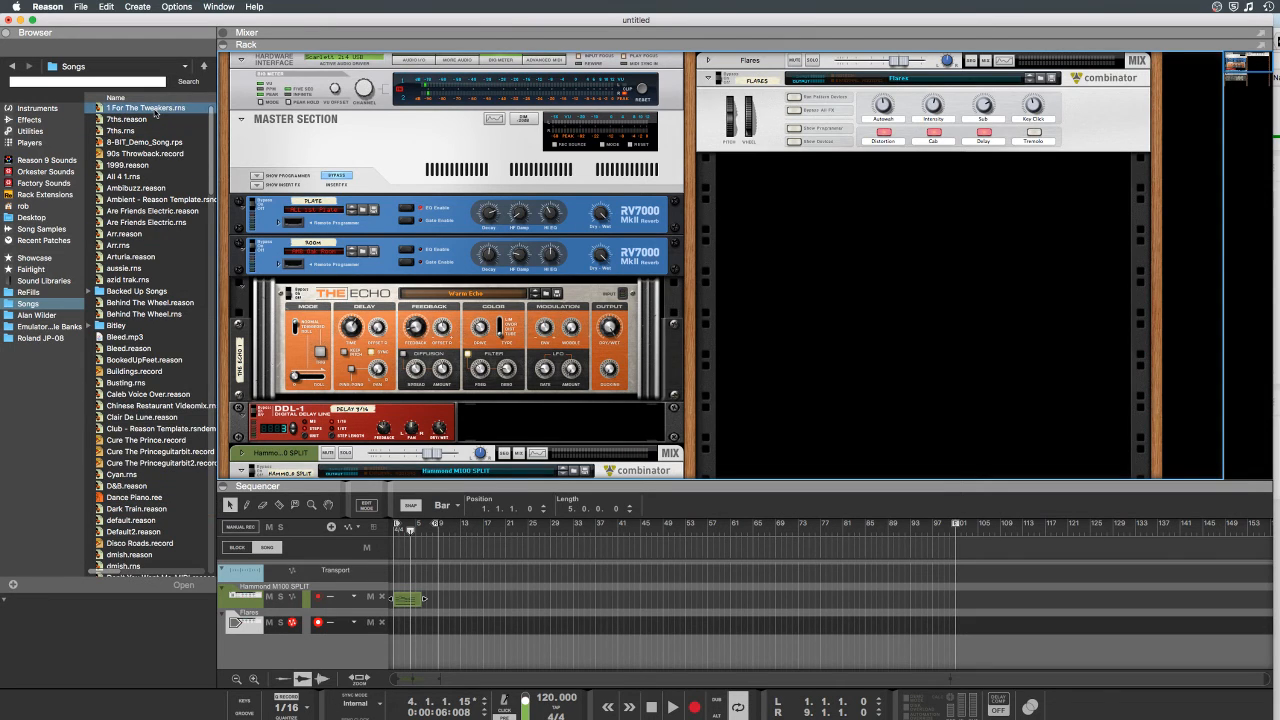
pyautogui.click(155, 108)
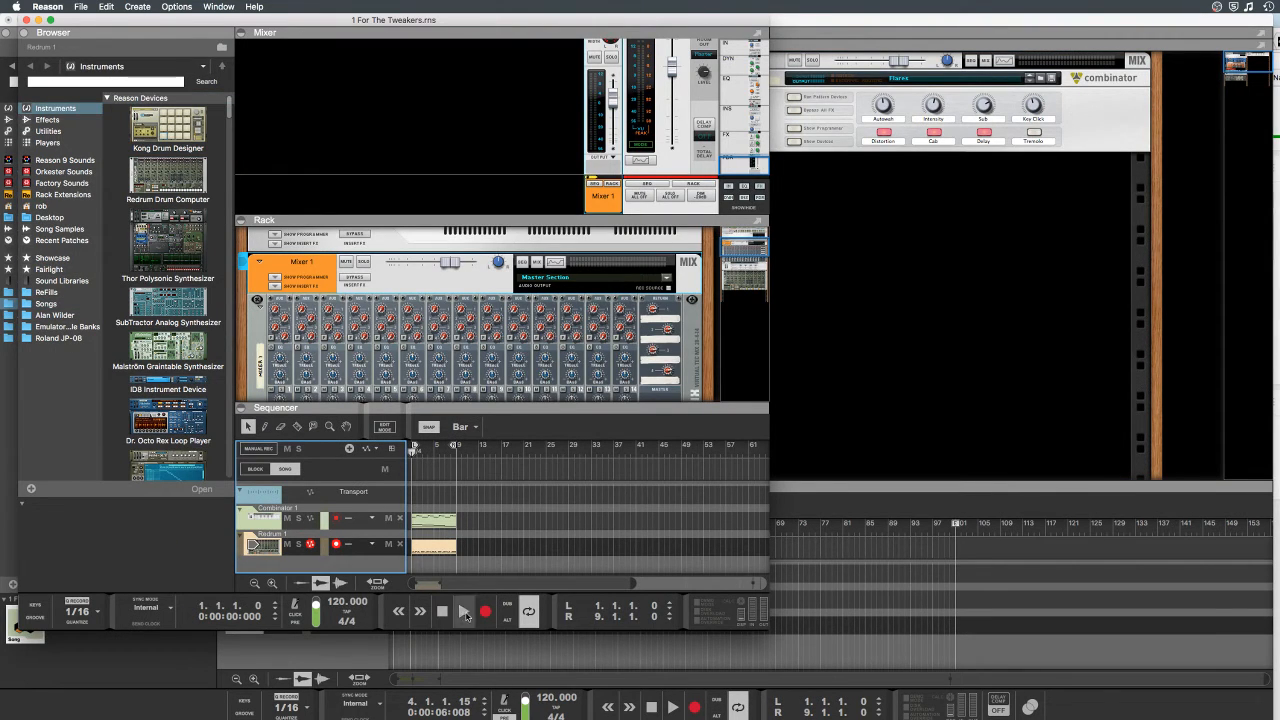
# Step: Play 1 For The Tweakers.rns and look over its rack devices down to the Redrum drum machine
pyautogui.click(465, 613)
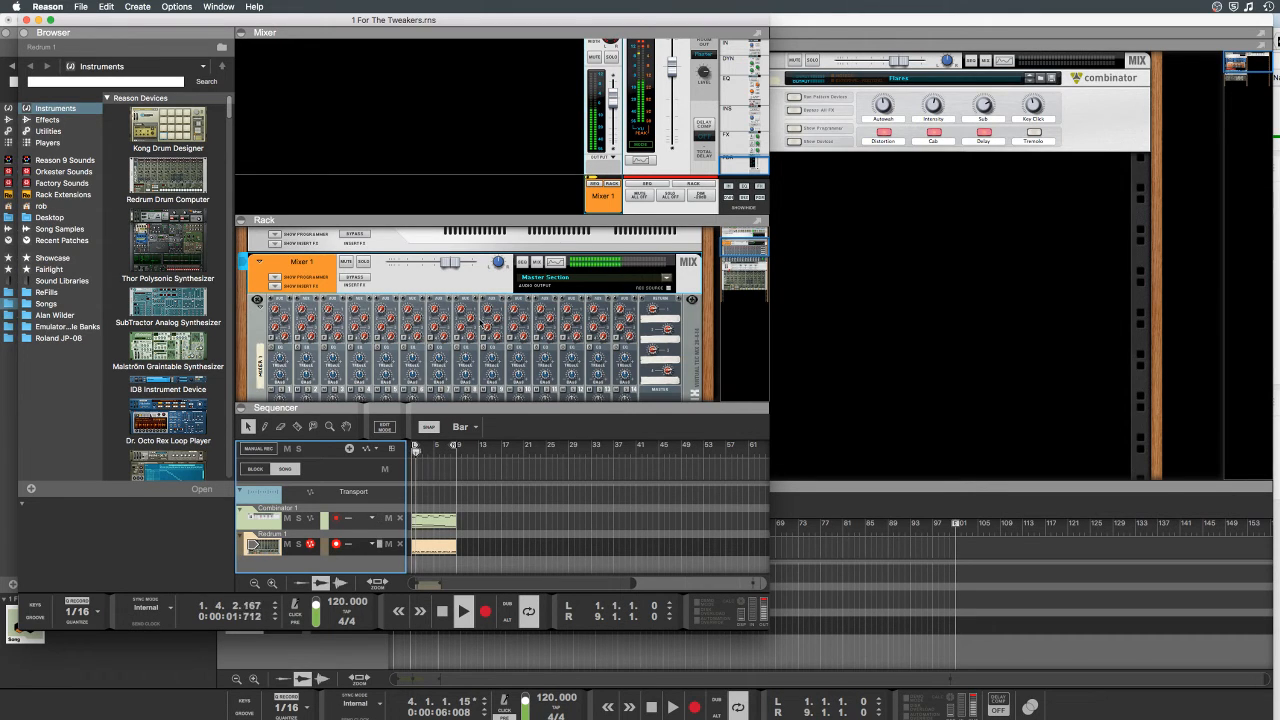
pyautogui.scroll(-5, 480, 322)
pyautogui.scroll(-5, 480, 322)
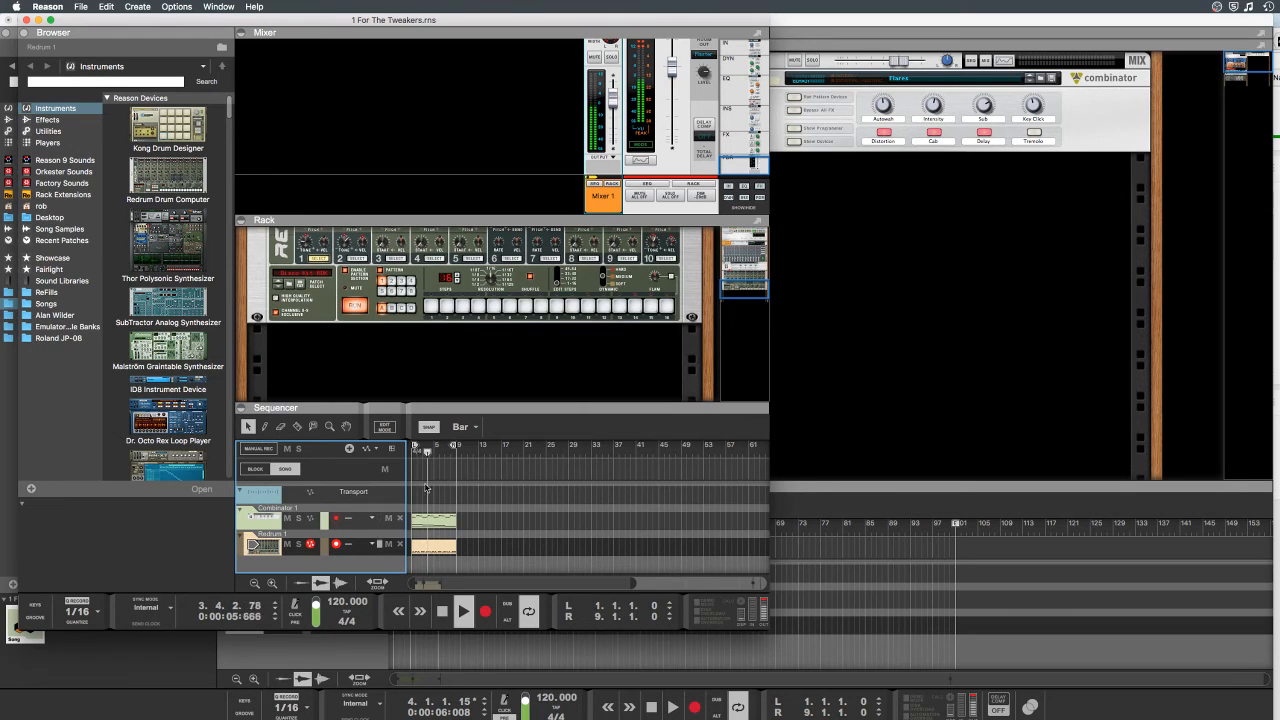
# Step: Stop playback and look over the rack's Mixer 1 and Combinator 1 devices
pyautogui.click(450, 613)
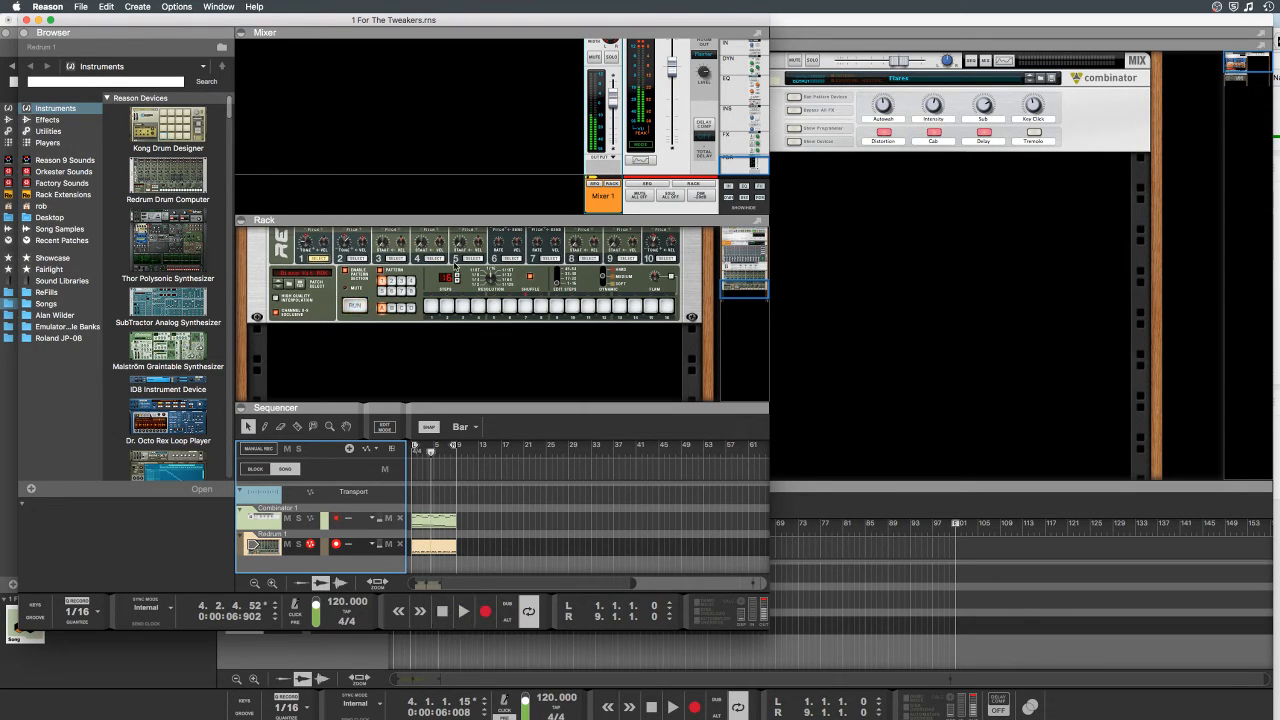
pyautogui.scroll(5, 447, 313)
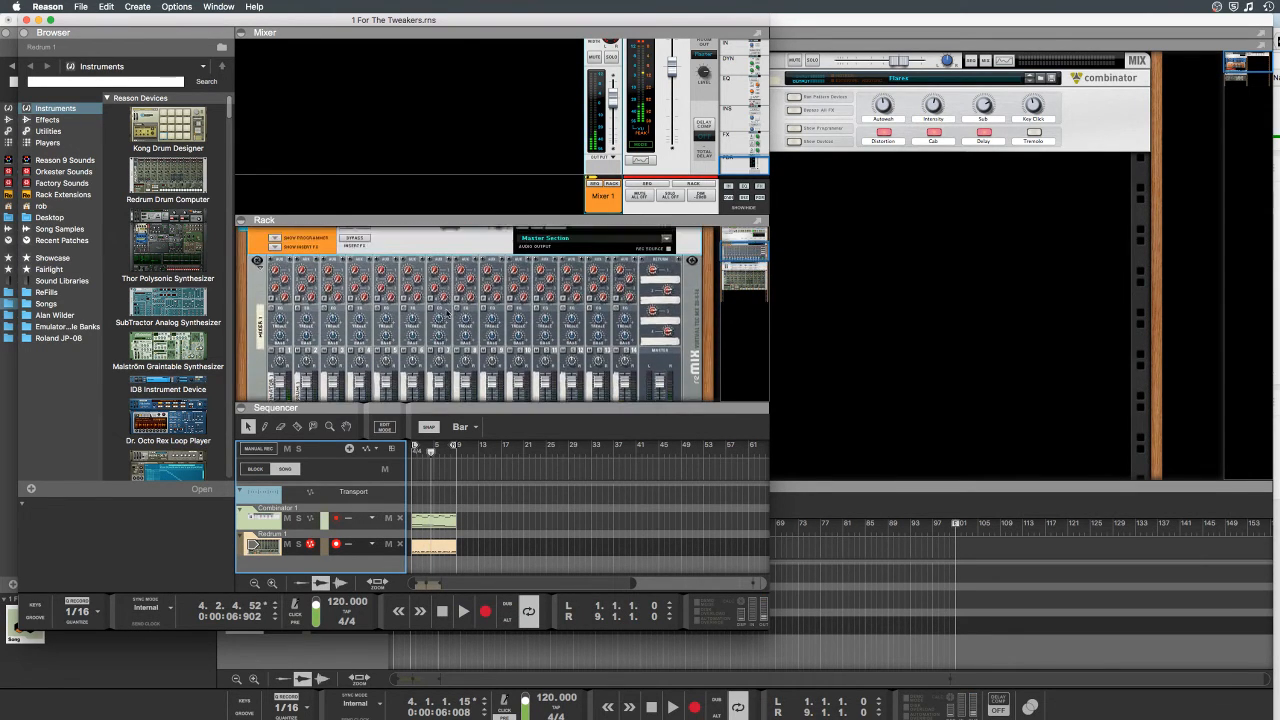
pyautogui.scroll(-2, 446, 314)
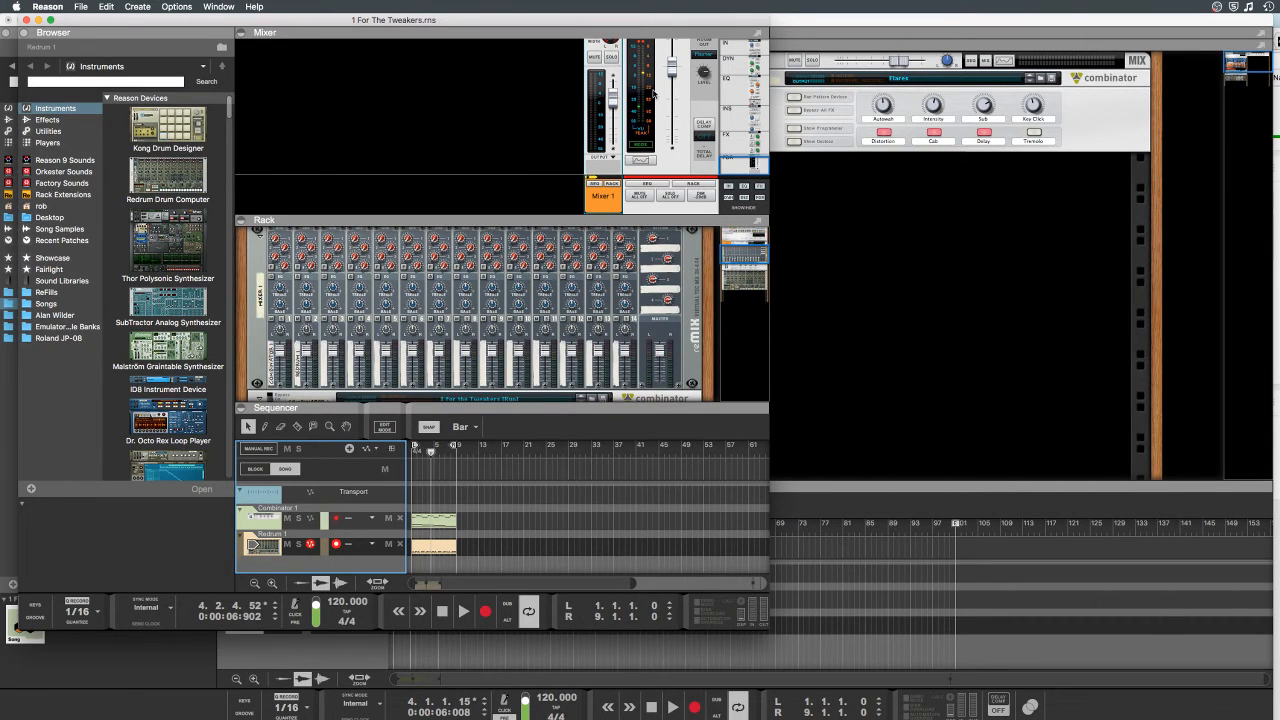
pyautogui.scroll(-5, 502, 289)
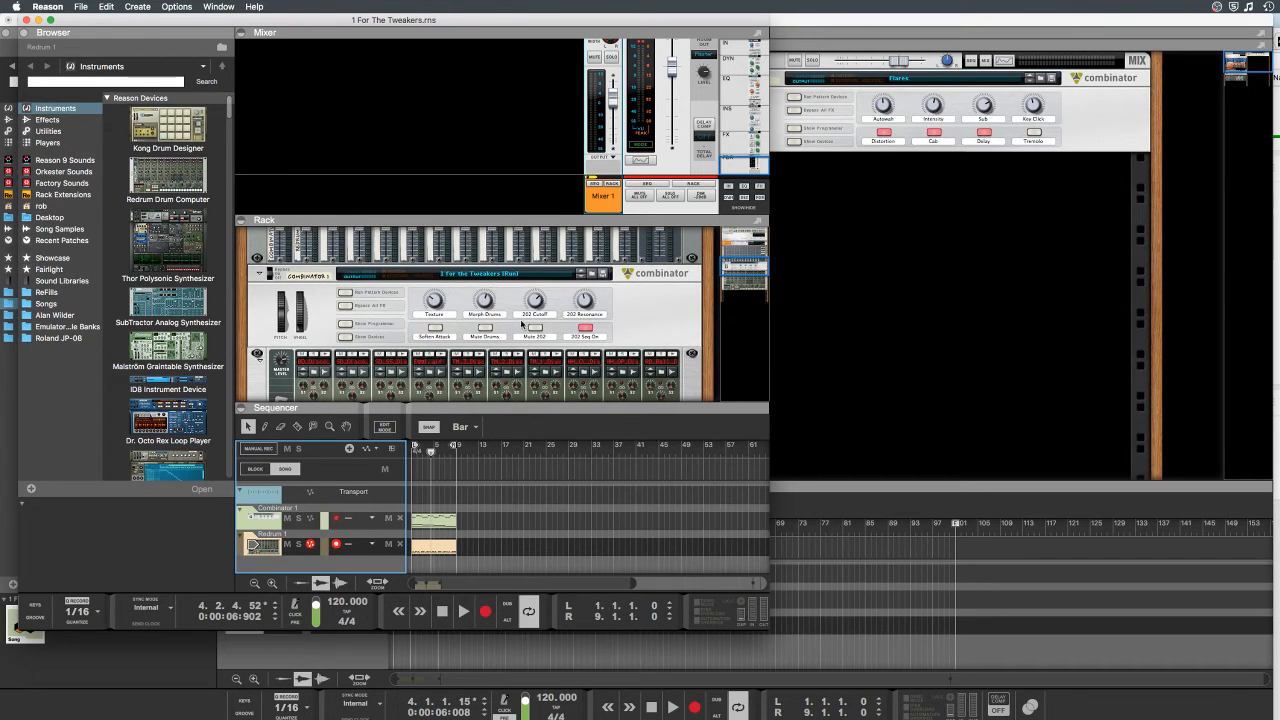
pyautogui.scroll(-3, 617, 323)
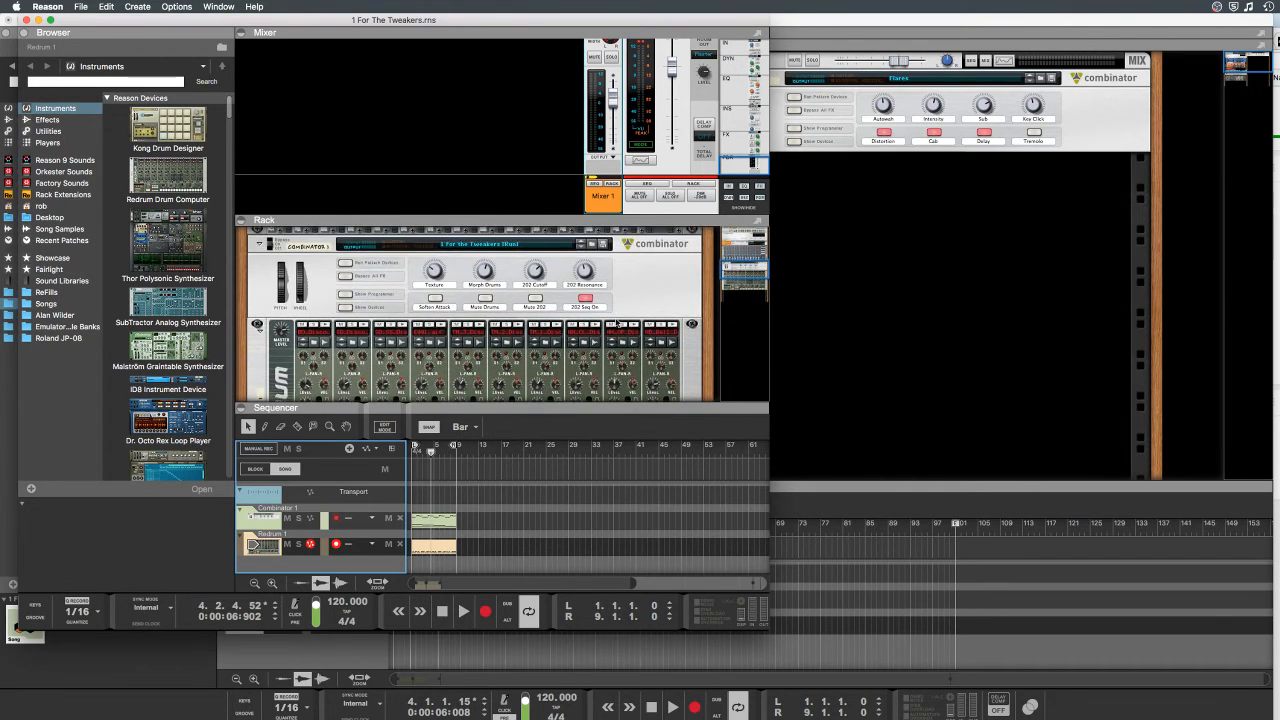
pyautogui.scroll(2, 617, 323)
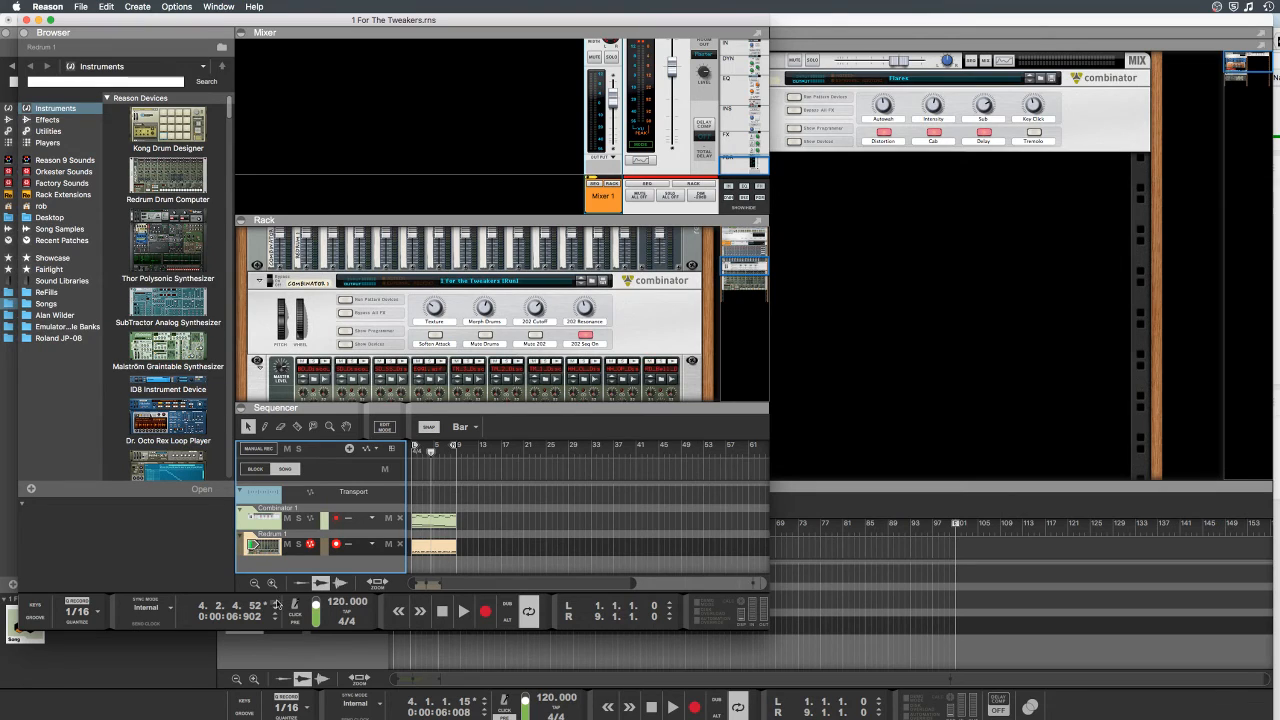
# Step: Make Combinator 1 the track to play live, and briefly run and stop the Redrum's pattern
pyautogui.click(251, 518)
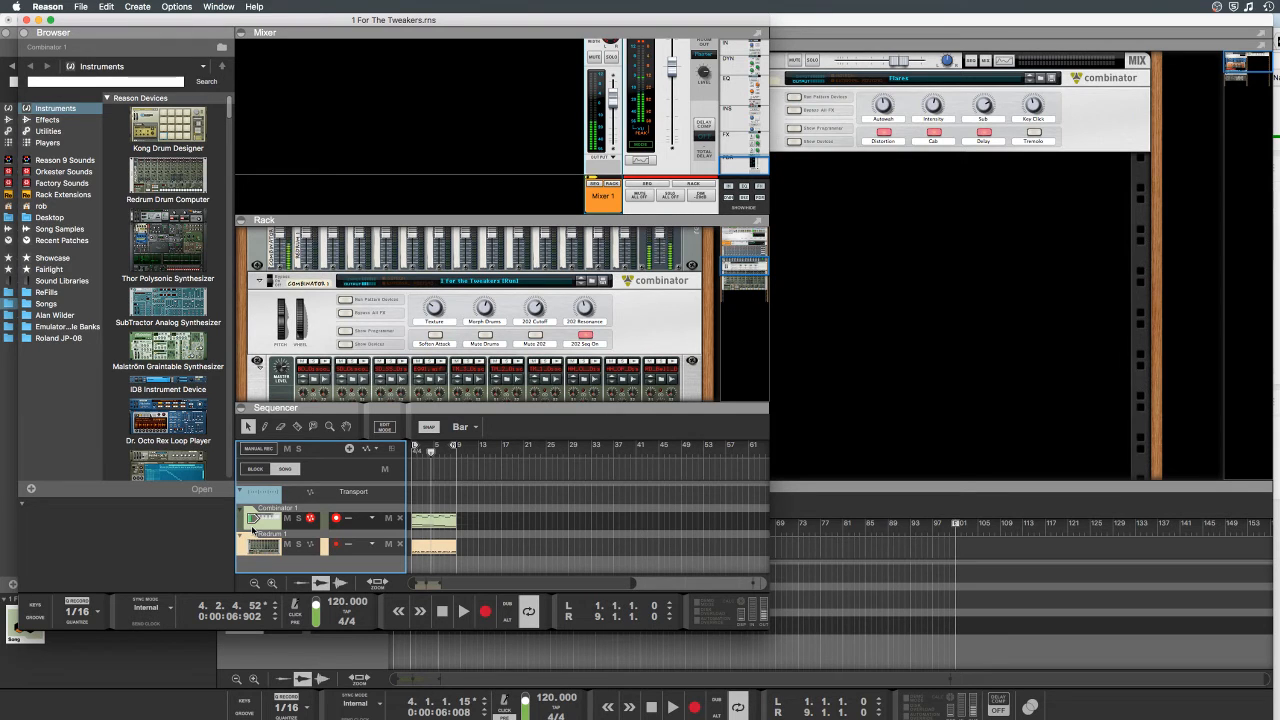
pyautogui.scroll(-1, 443, 360)
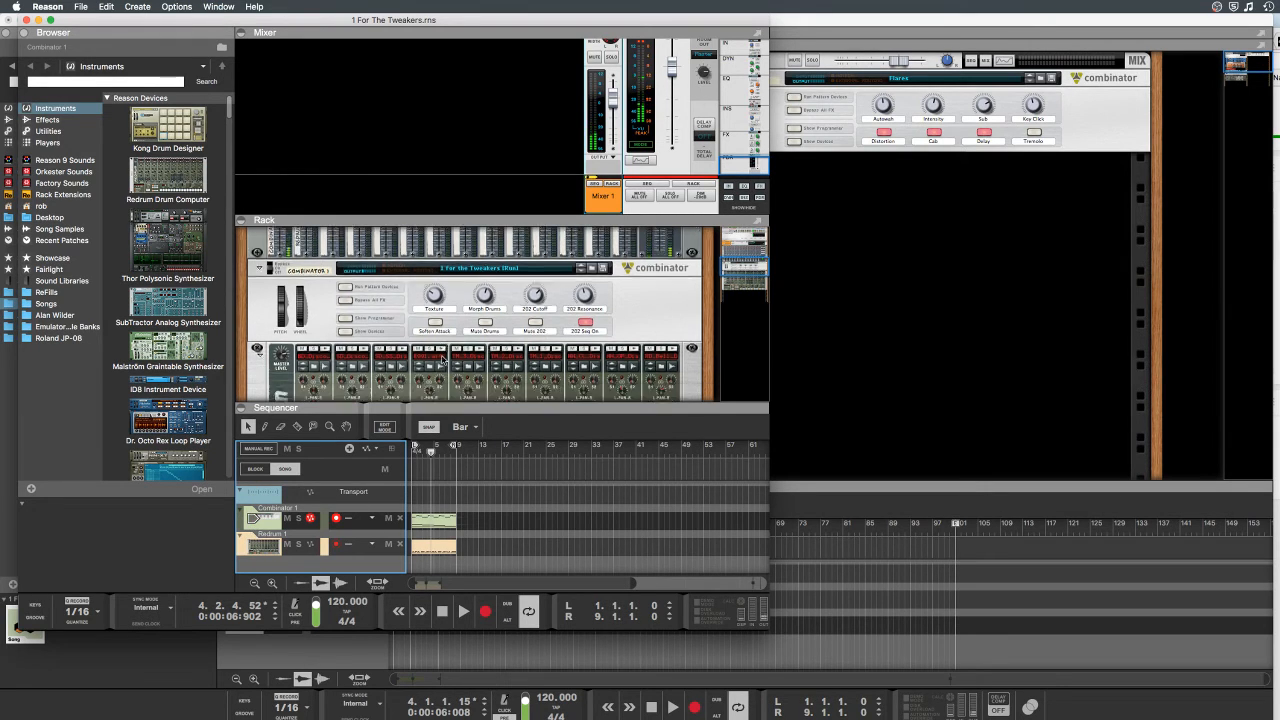
pyautogui.scroll(-5, 443, 358)
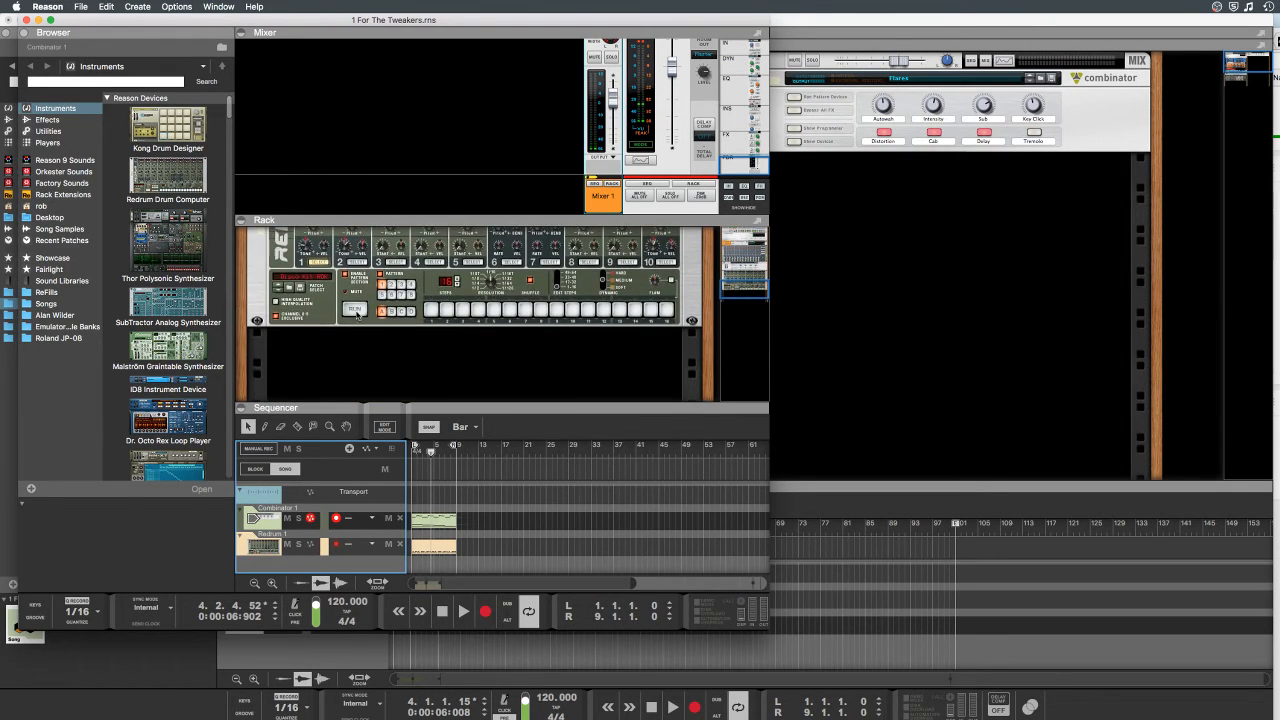
pyautogui.click(356, 311)
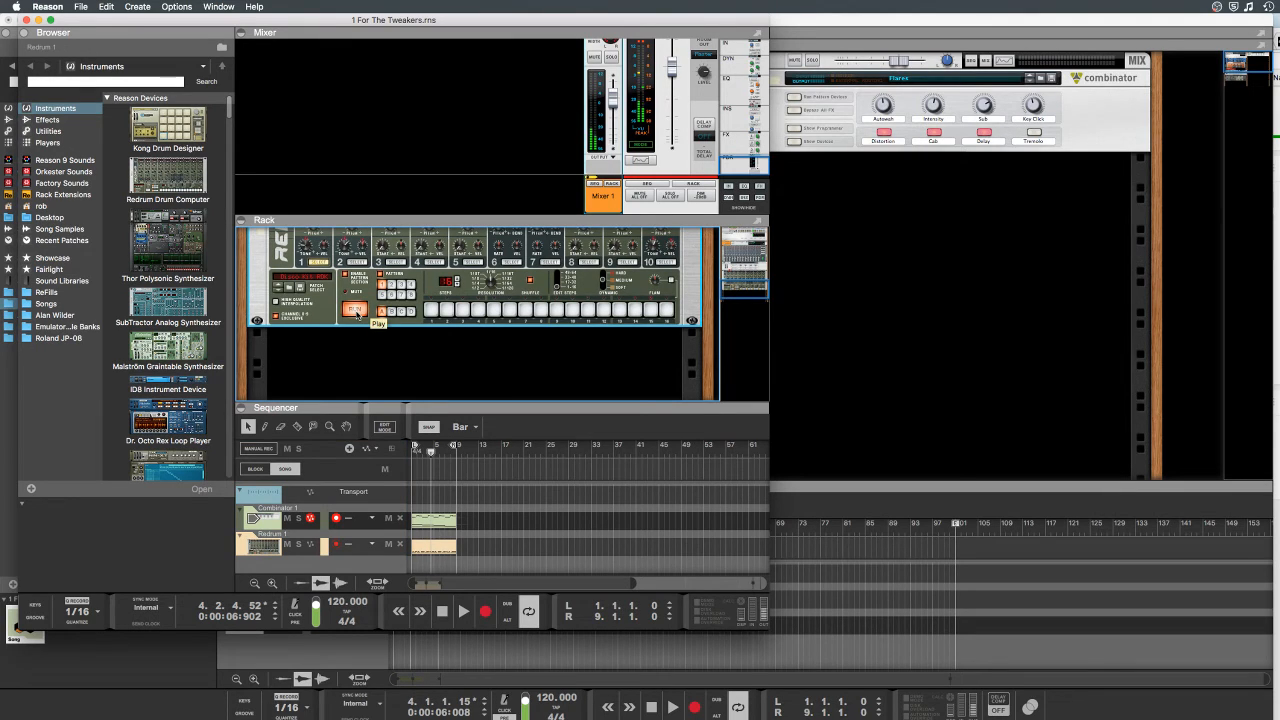
pyautogui.click(356, 311)
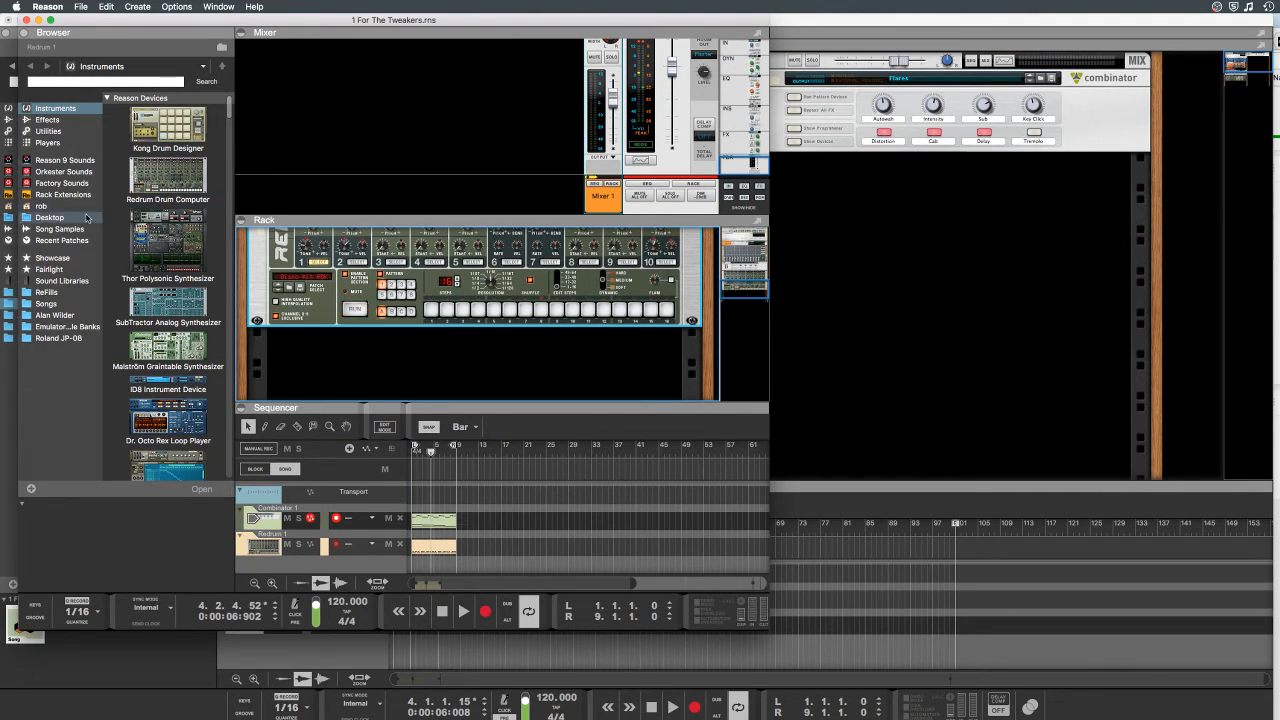
# Step: Close 1 For The Tweakers.rns and open Bleed.reason from the Songs folder in an enlarged window
pyautogui.click(26, 20)
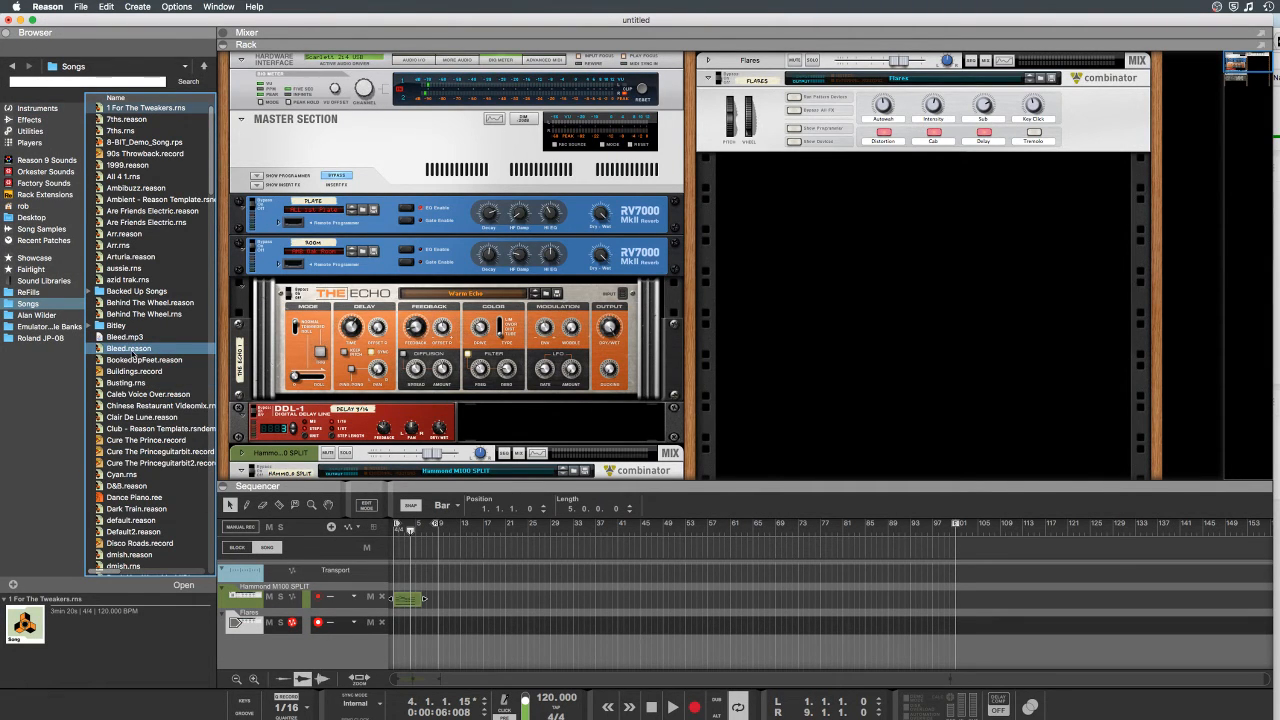
pyautogui.click(133, 352)
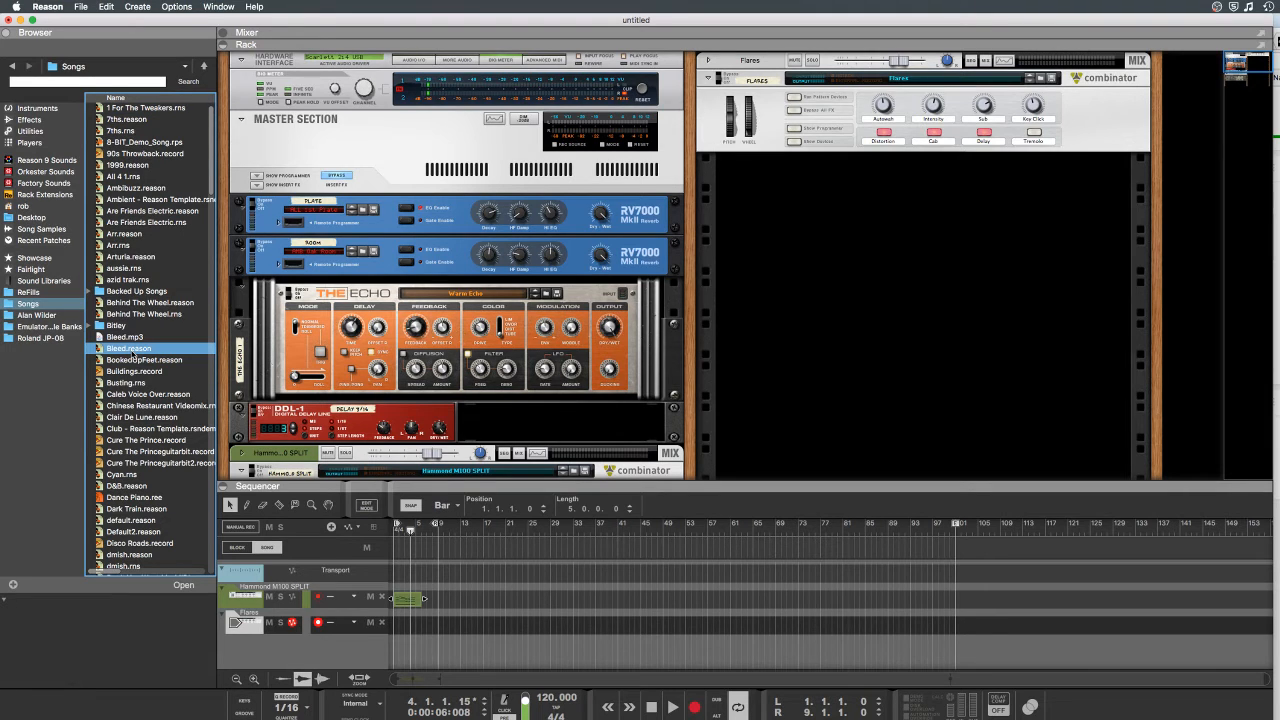
pyautogui.doubleClick(133, 350)
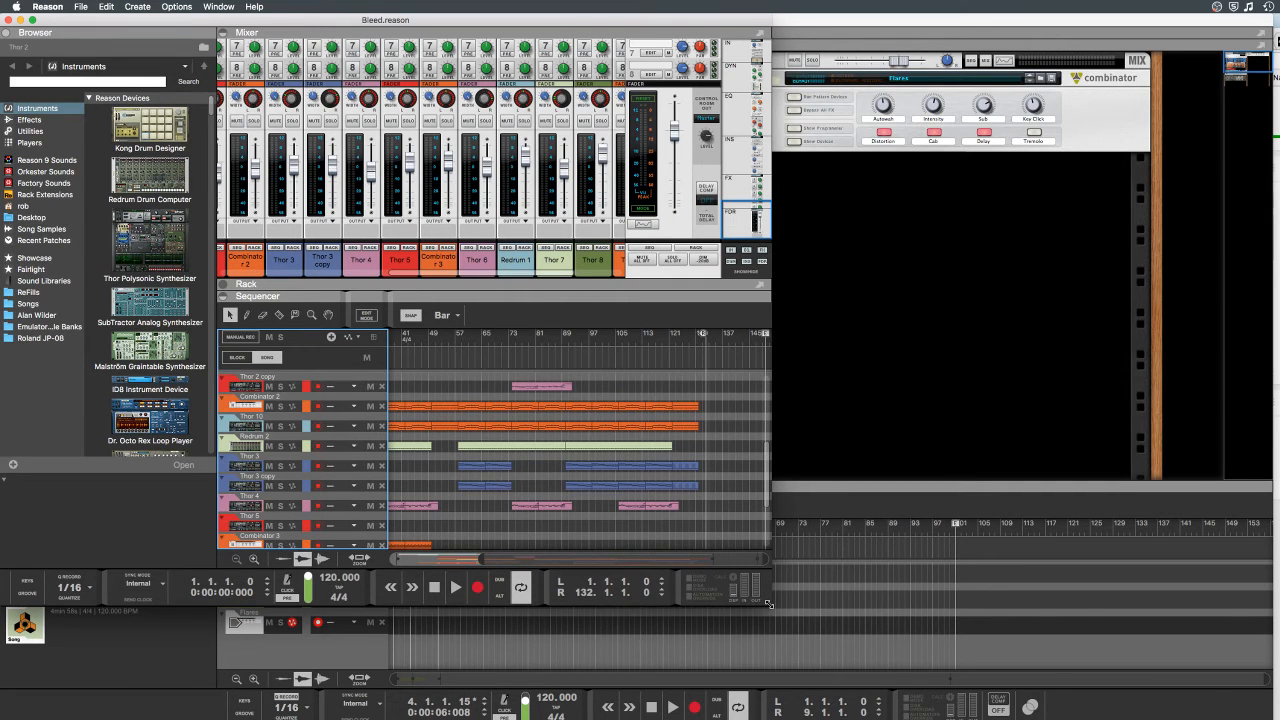
pyautogui.moveTo(770, 604); pyautogui.dragTo(1072, 652)
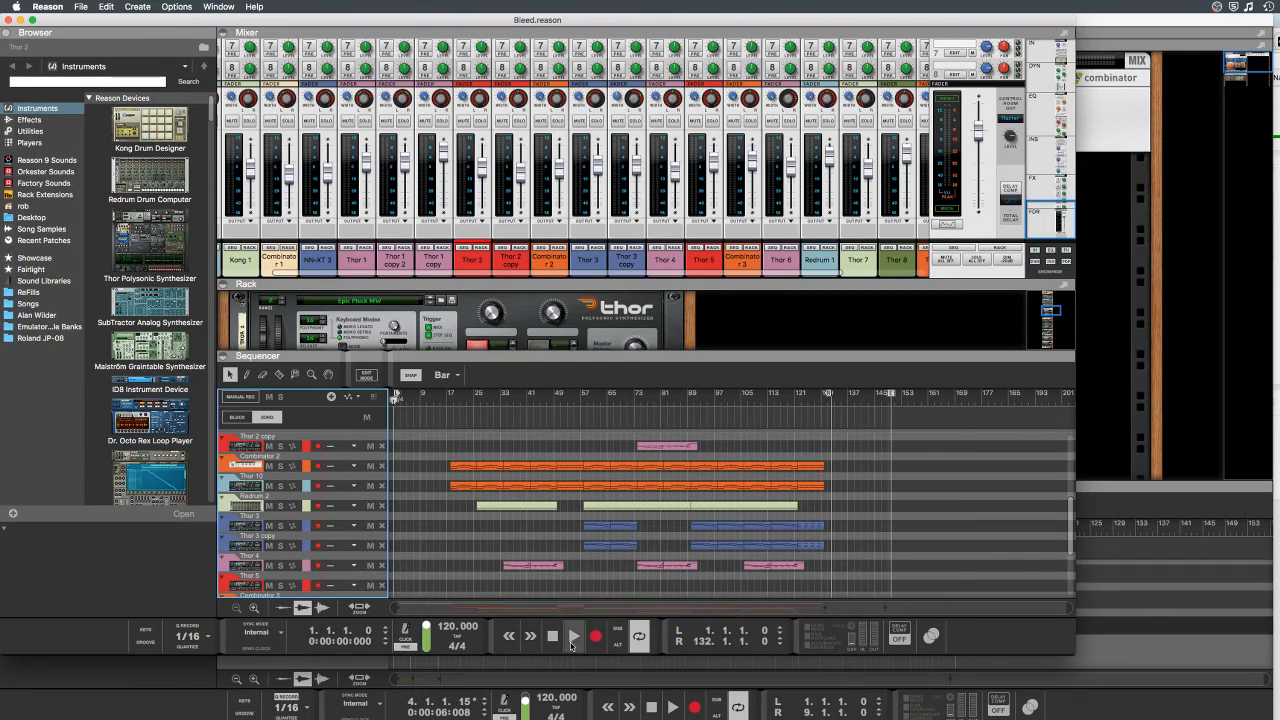
# Step: Play Bleed.reason from the start and look over its sequencer tracks
pyautogui.click(572, 642)
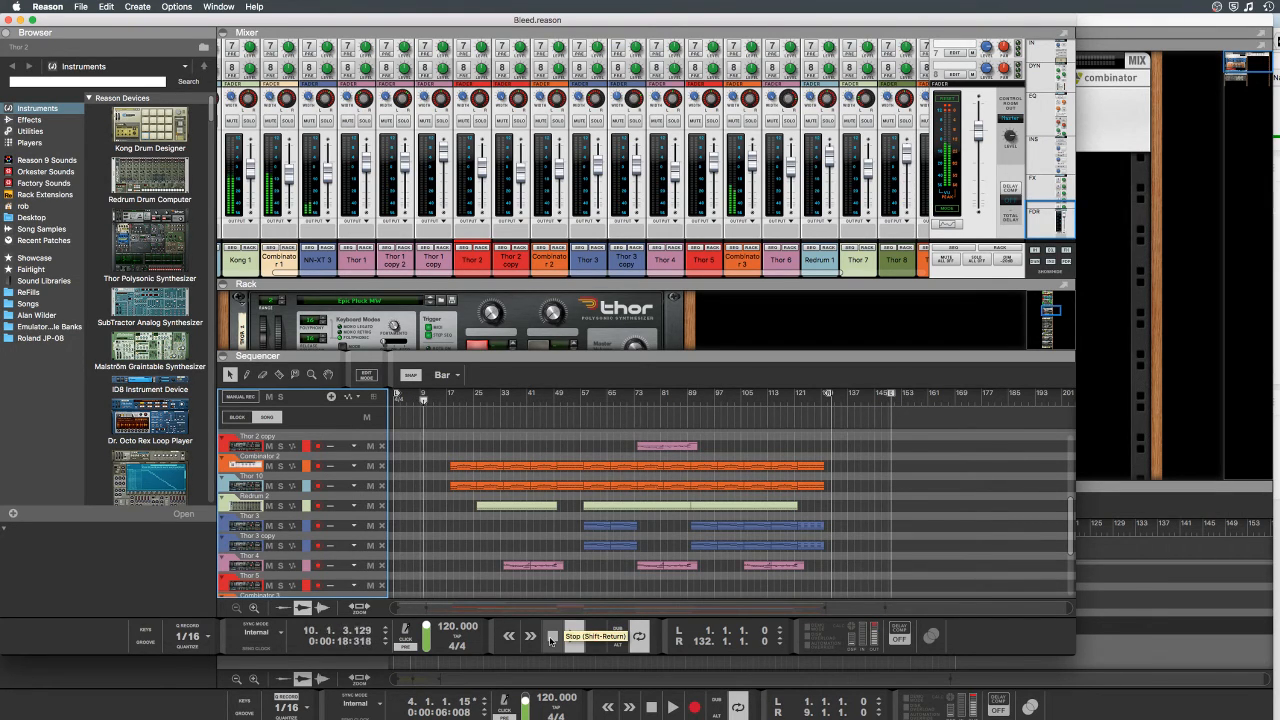
pyautogui.scroll(-5, 519, 507)
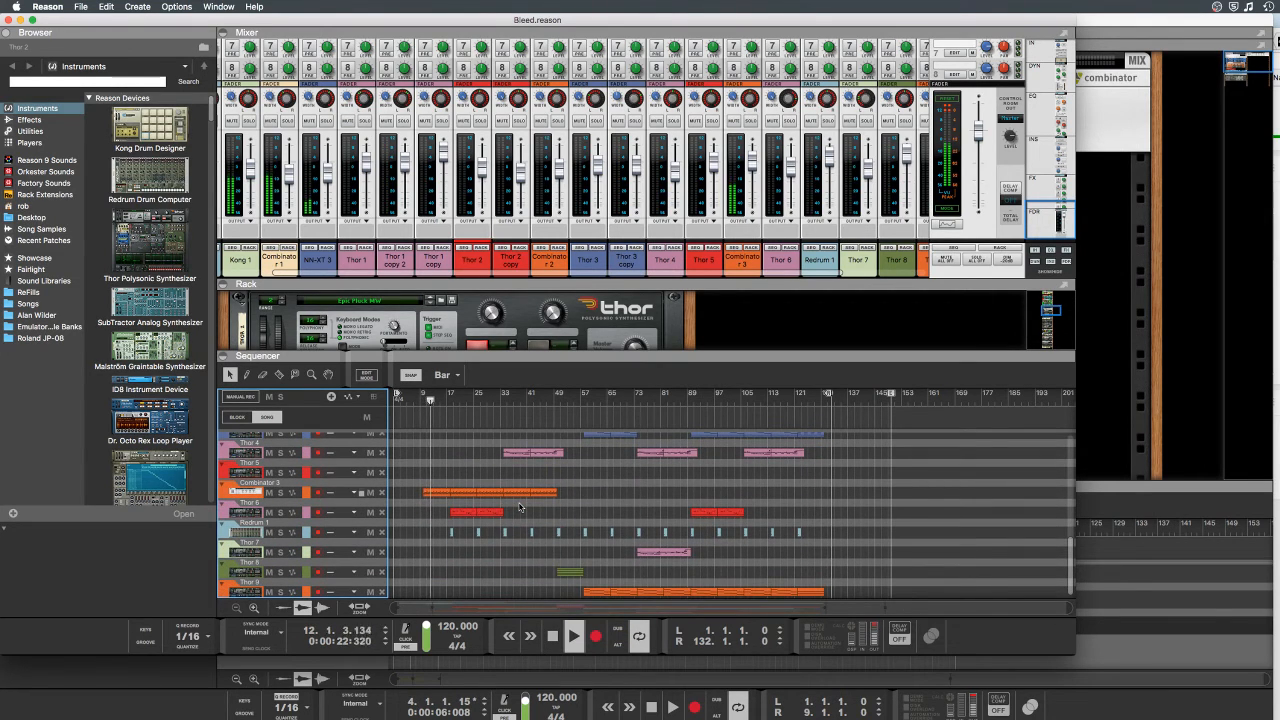
pyautogui.scroll(8, 519, 507)
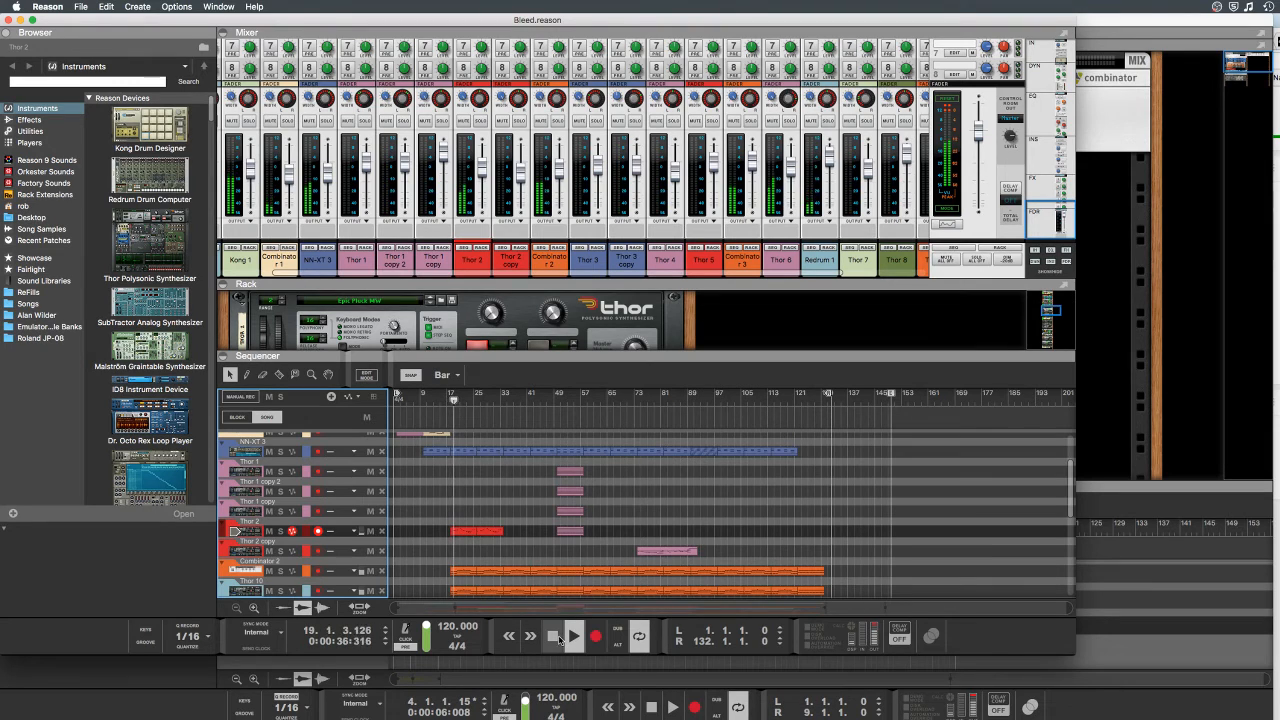
# Step: Collapse the mixer and examine Bleed.reason's rack devices, from the Master Section effects down through the Thor synthesizers
pyautogui.click(224, 34)
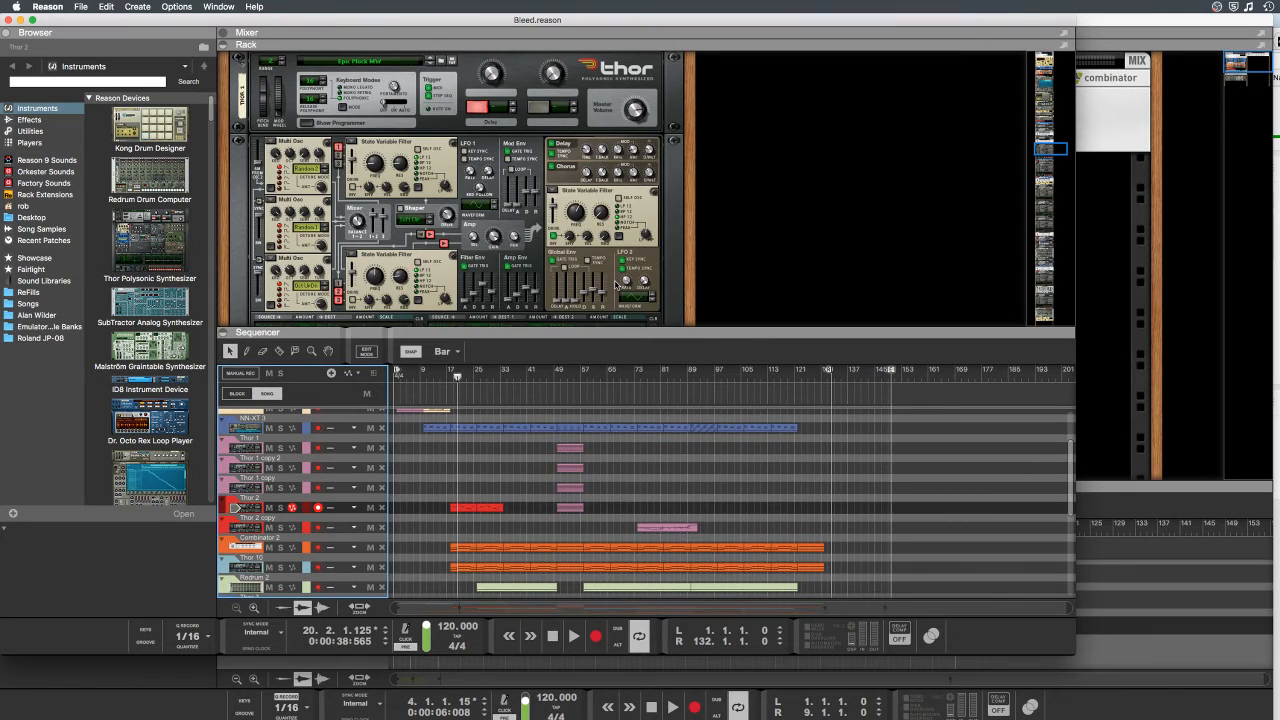
pyautogui.scroll(20, 615, 285)
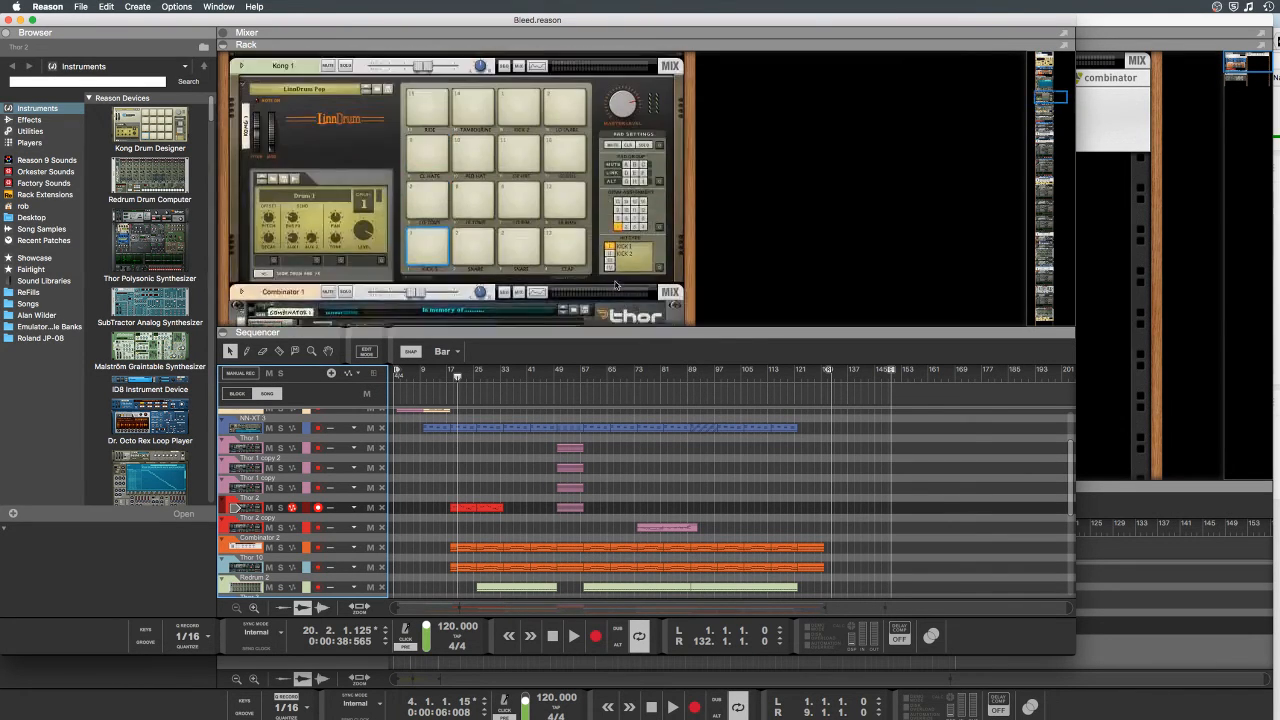
pyautogui.scroll(-2, 615, 285)
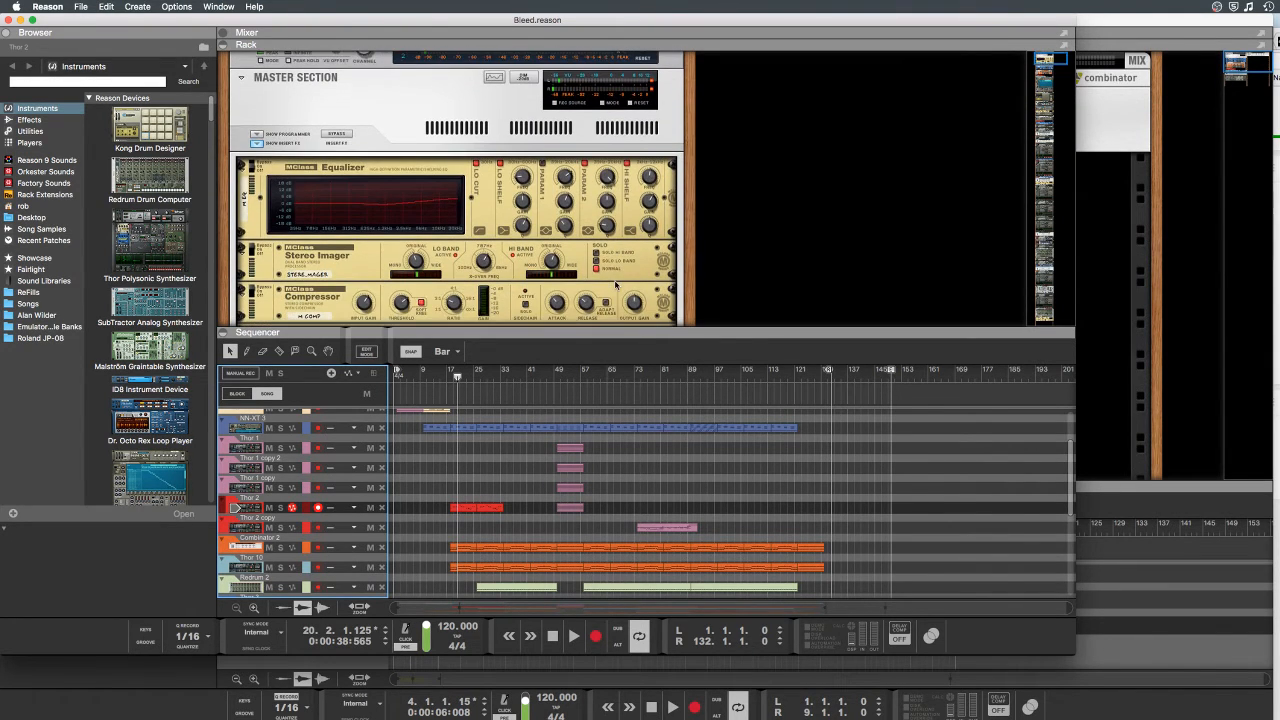
pyautogui.scroll(-15, 615, 285)
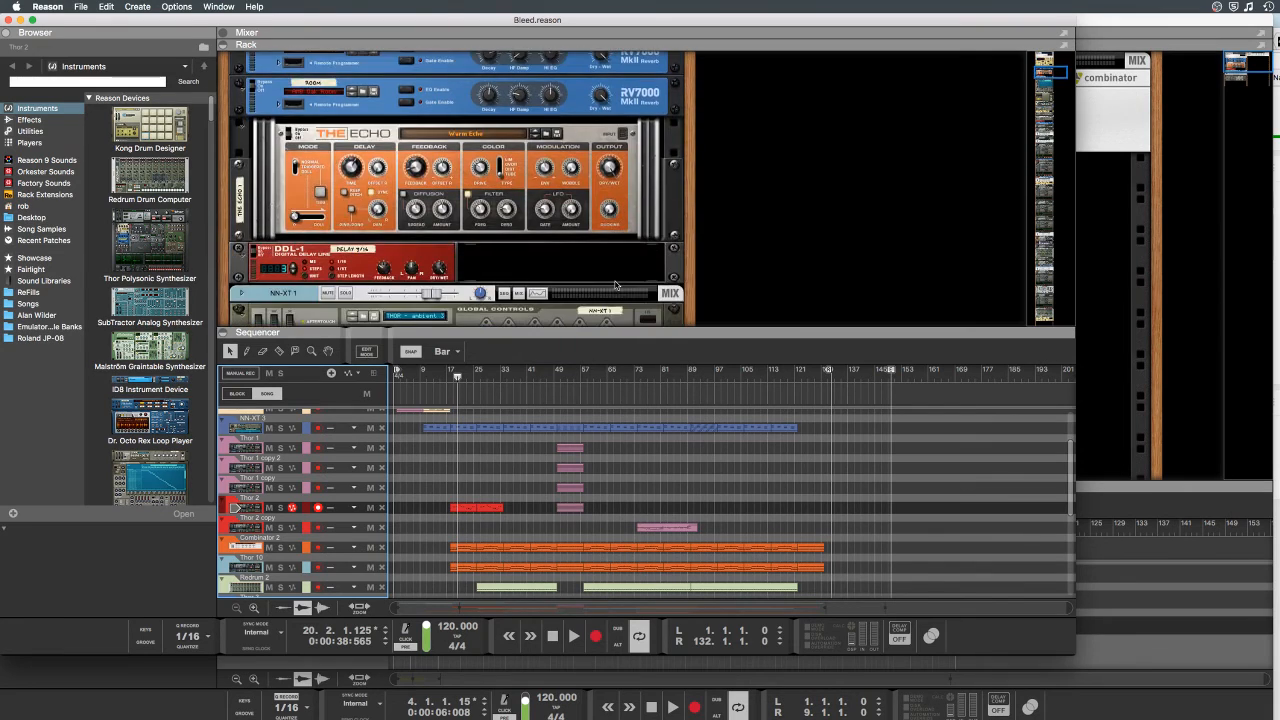
pyautogui.scroll(-15, 615, 285)
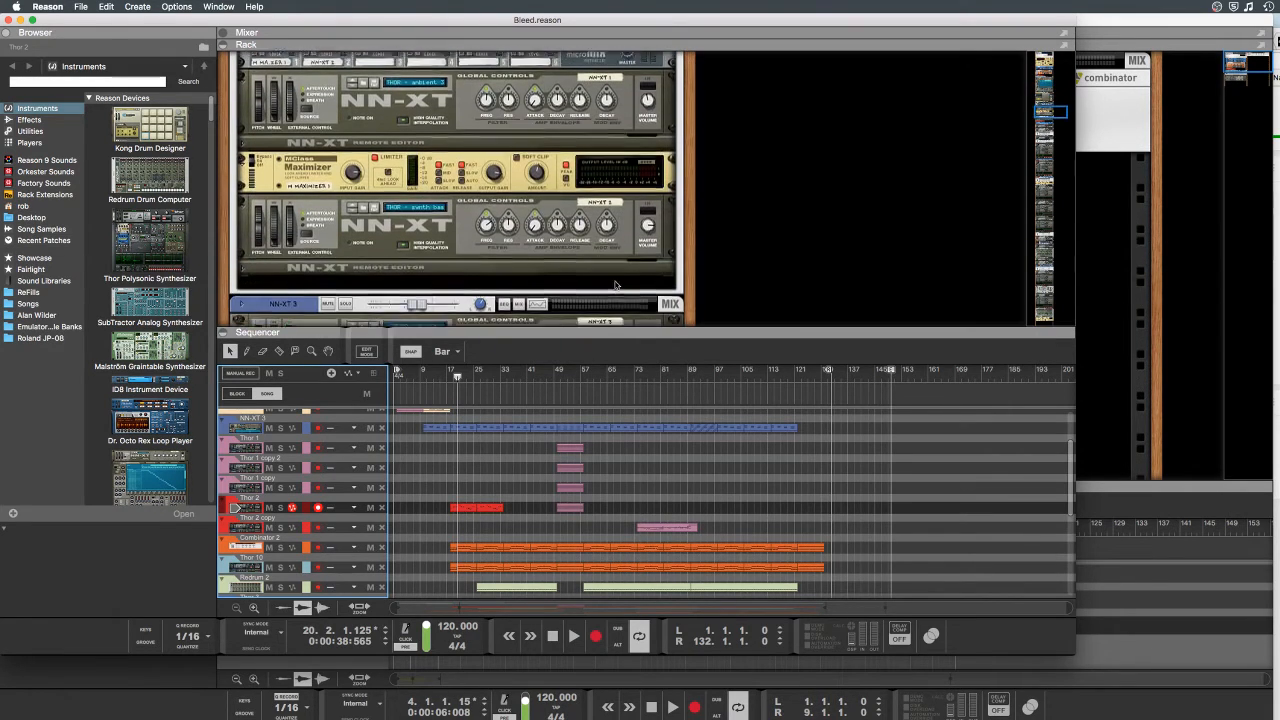
pyautogui.scroll(-15, 484, 172)
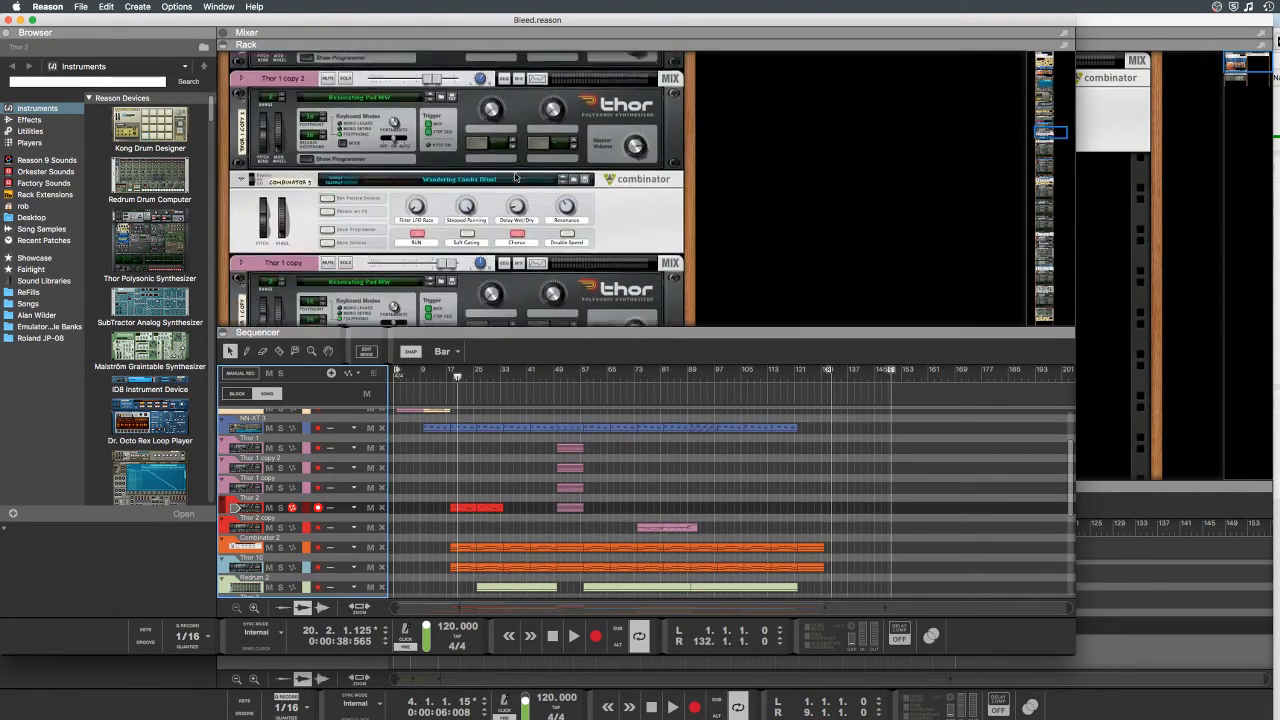
pyautogui.scroll(-15, 515, 177)
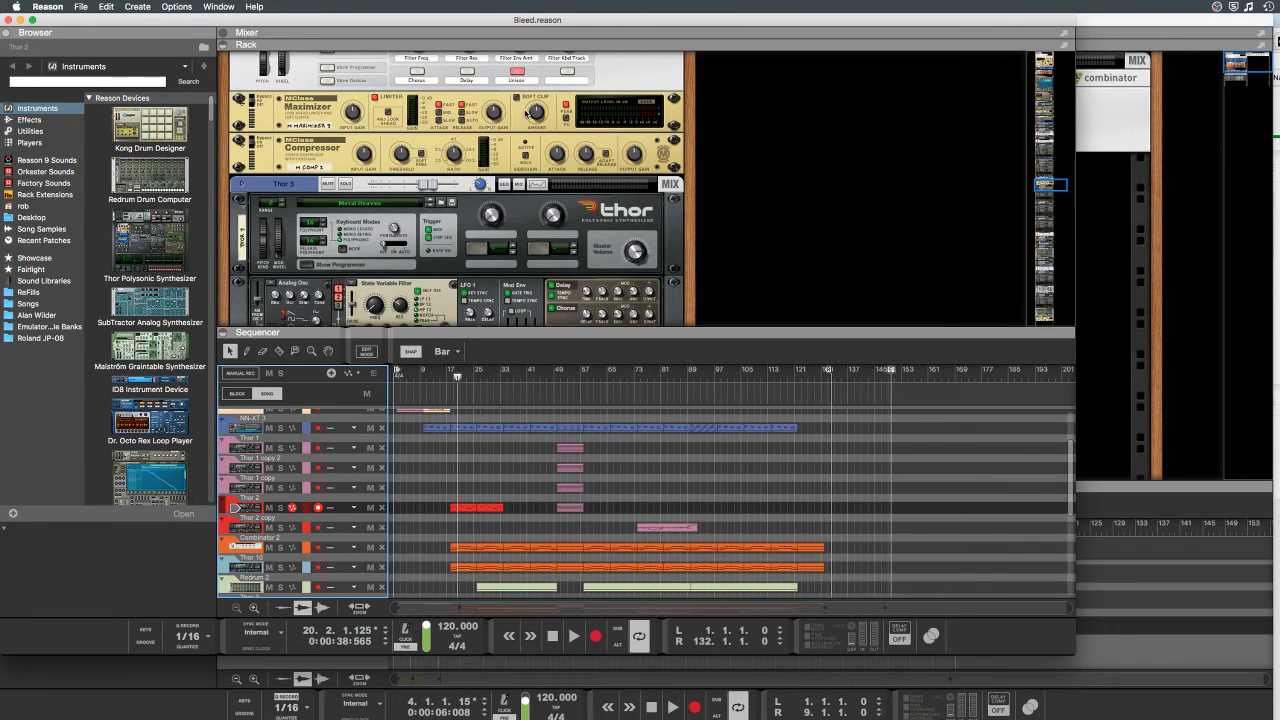
pyautogui.scroll(-10, 526, 113)
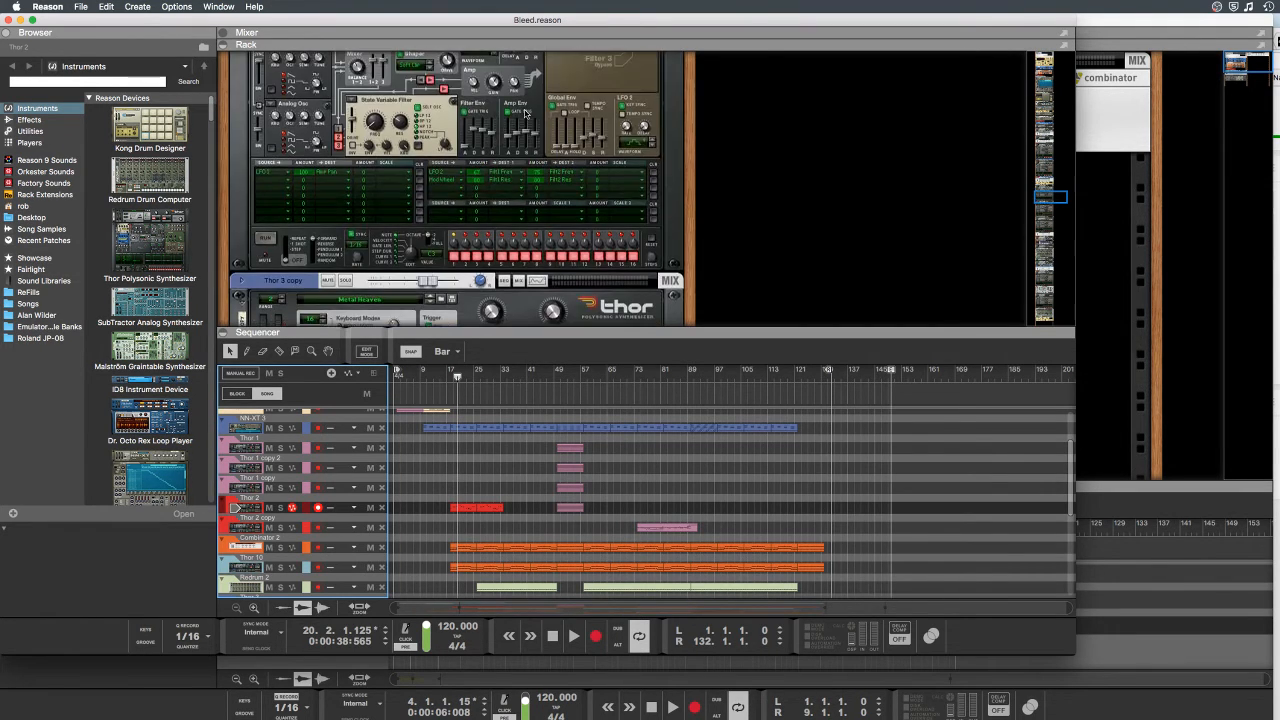
pyautogui.scroll(-15, 526, 113)
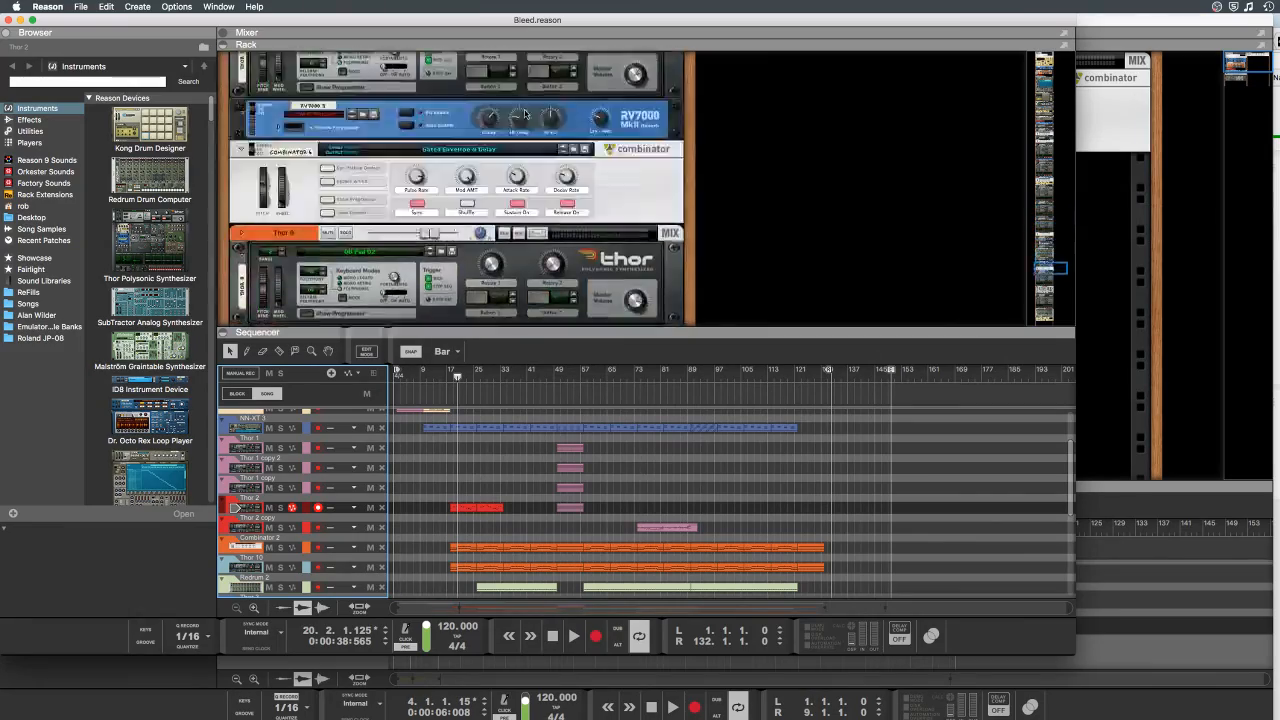
pyautogui.scroll(20, 526, 113)
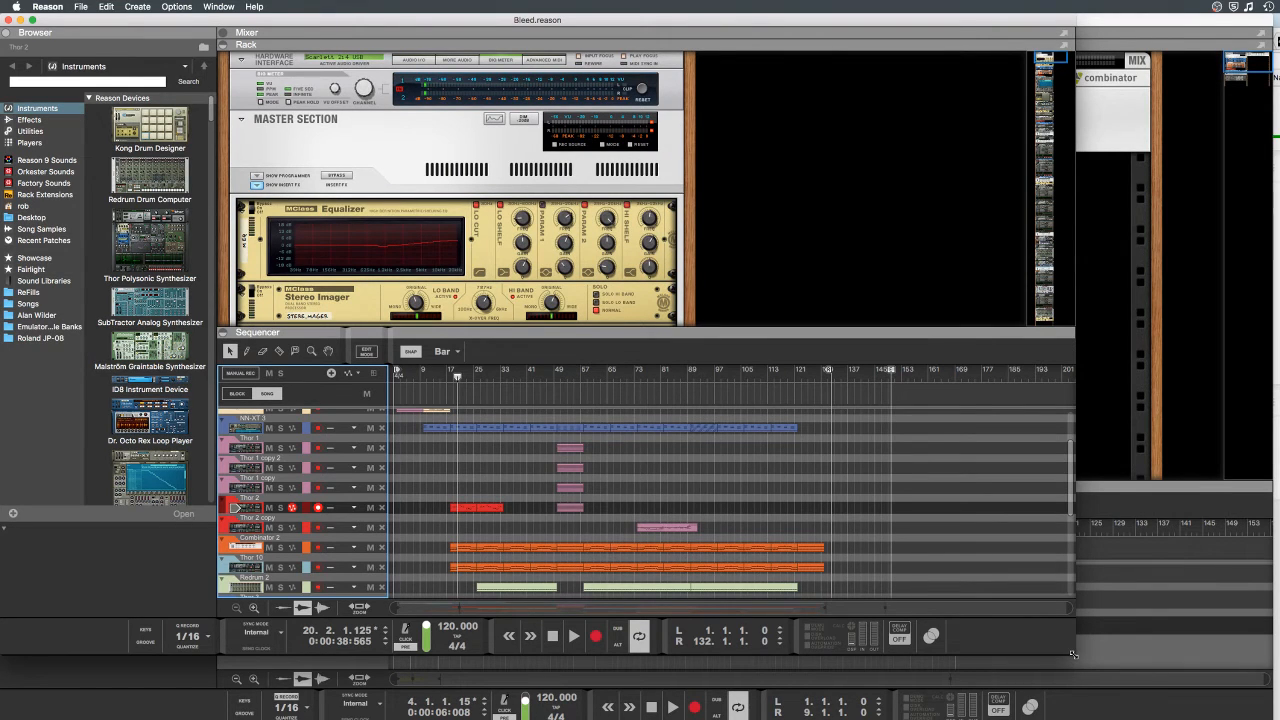
pyautogui.moveTo(1073, 654); pyautogui.dragTo(1252, 714)
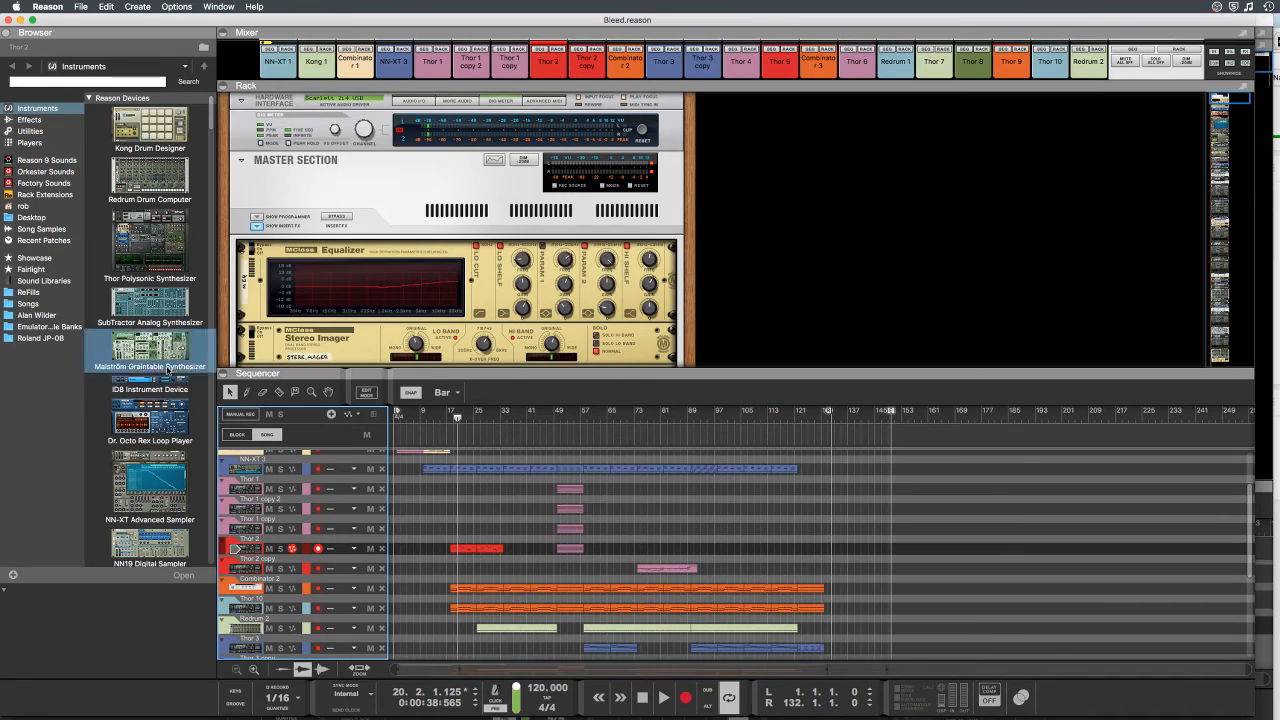
# Step: Close Bleed.reason and open the song All 4 1.rns from the Songs folder
pyautogui.click(8, 19)
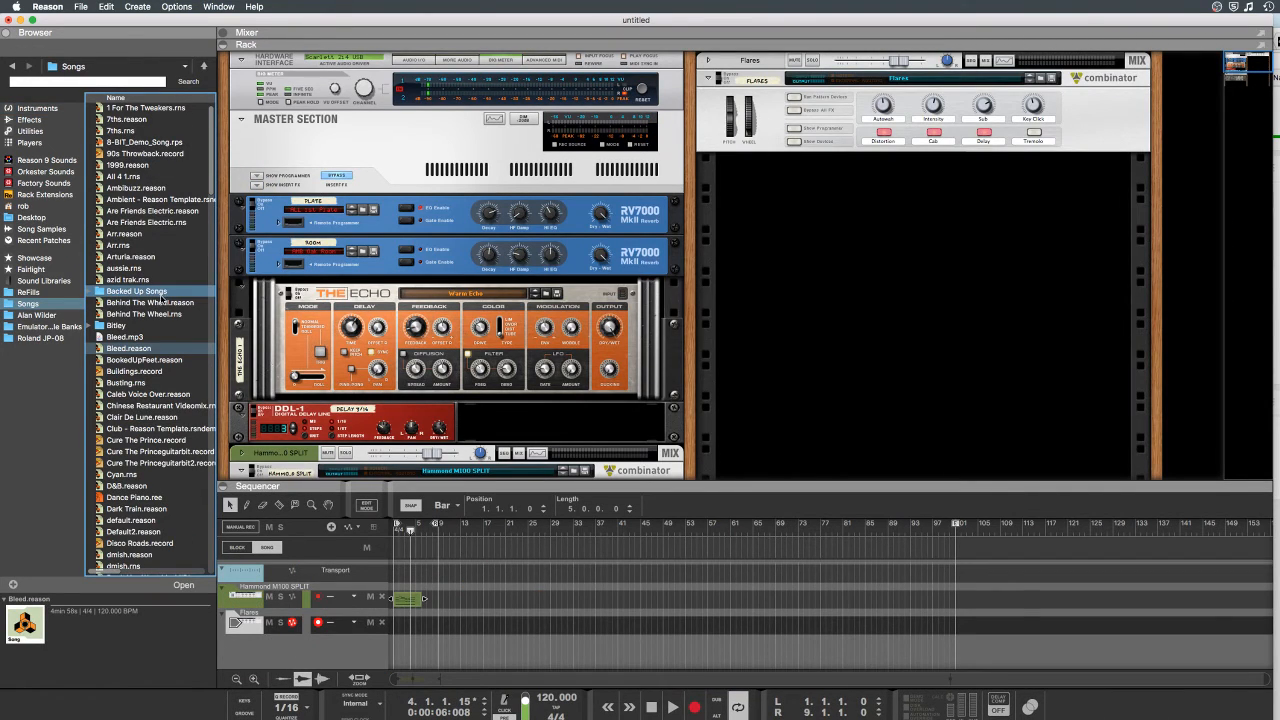
pyautogui.click(110, 176)
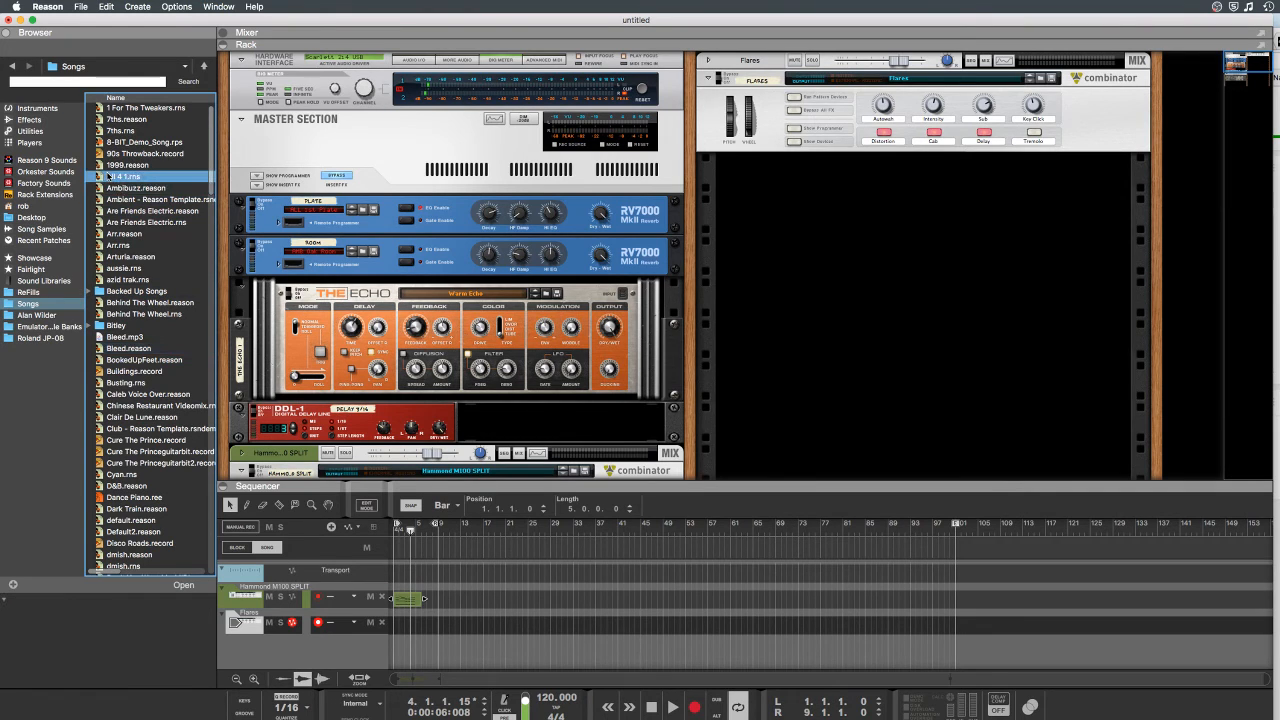
pyautogui.doubleClick(110, 176)
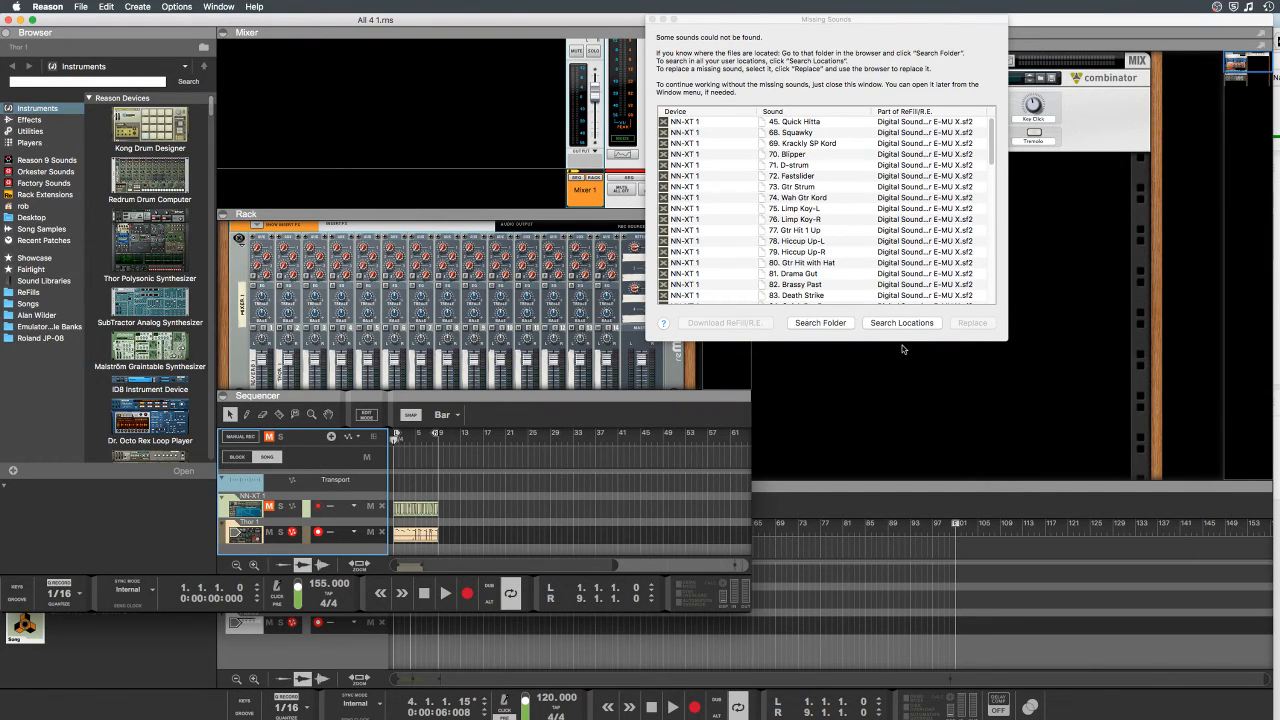
# Step: Look through the NN-XT 1 missing sounds list and search the current browser folder for the files
pyautogui.scroll(-5, 880, 226)
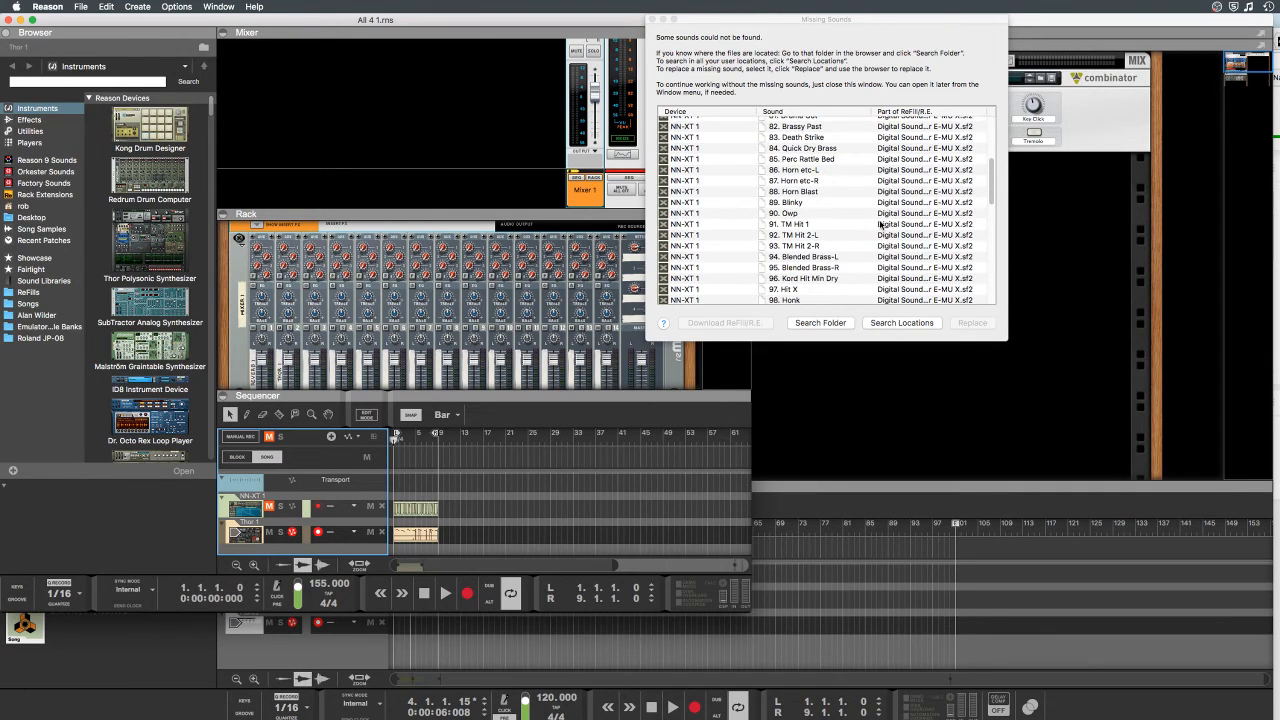
pyautogui.scroll(-5, 880, 226)
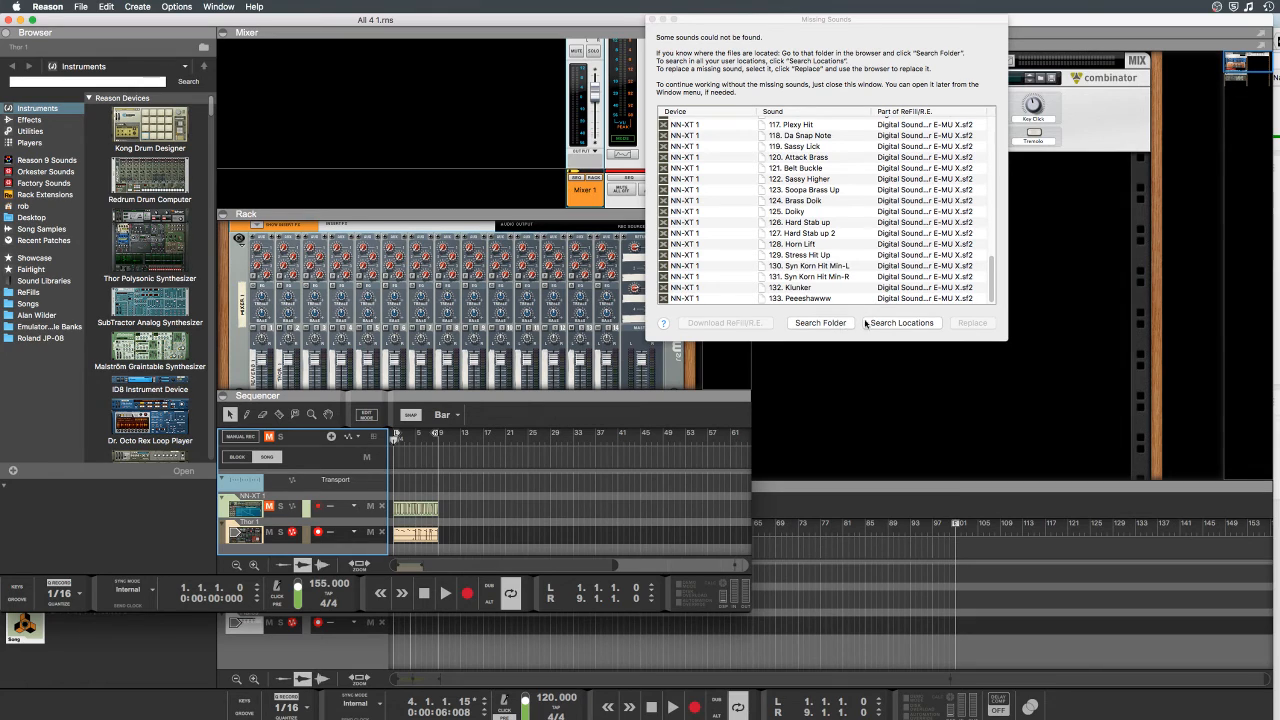
pyautogui.click(822, 323)
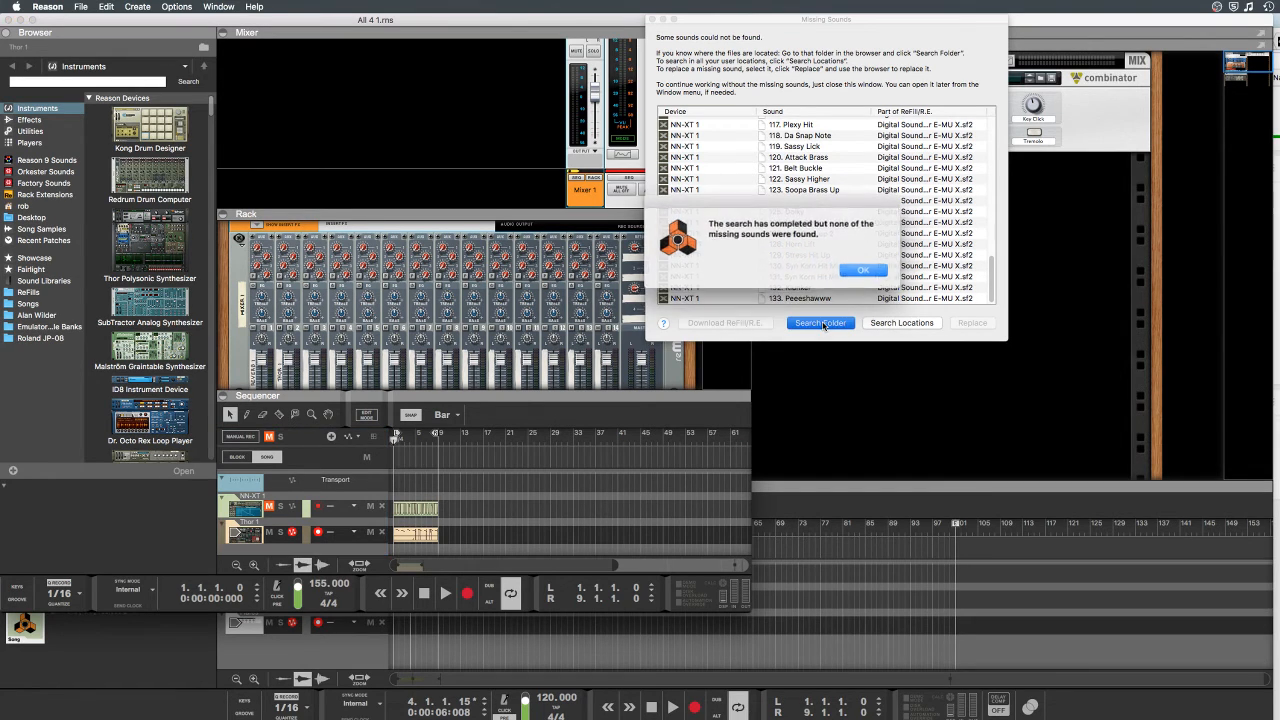
# Step: Search all user locations for NN-XT 1's missing sounds, stopping the scan partway, and close the Missing Sounds window
pyautogui.click(858, 269)
pyautogui.click(893, 322)
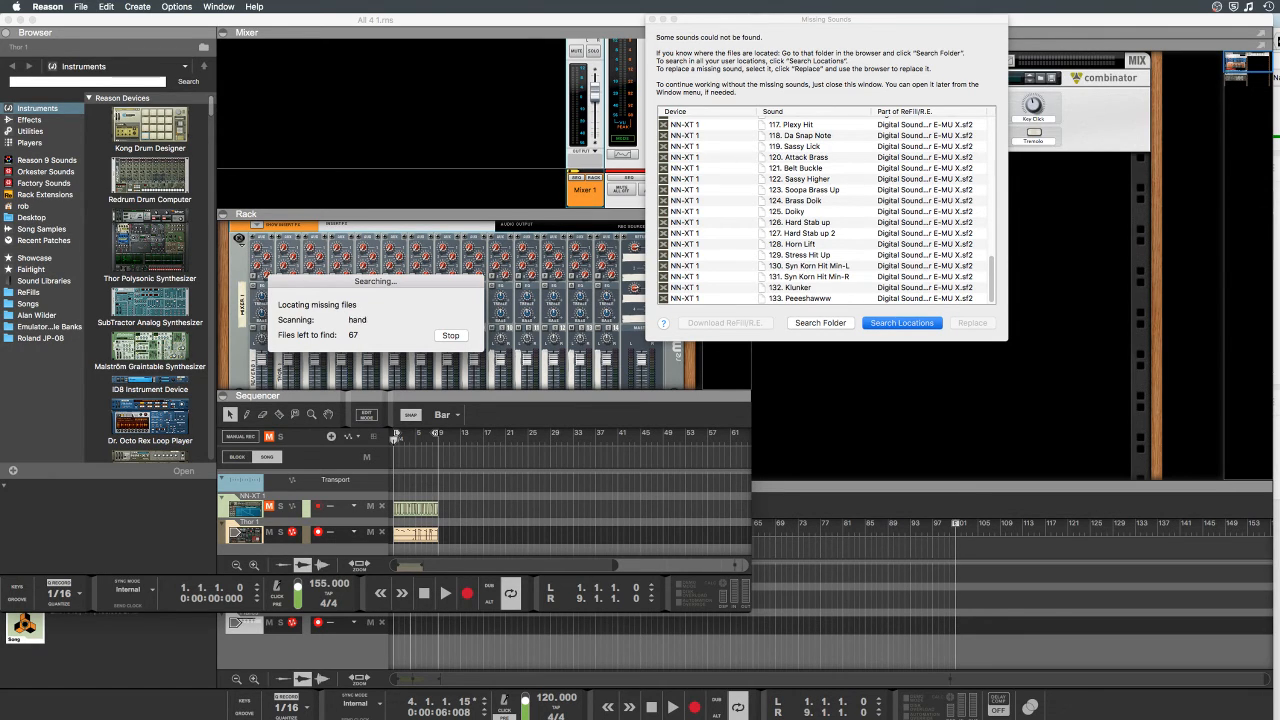
pyautogui.click(460, 338)
pyautogui.click(860, 268)
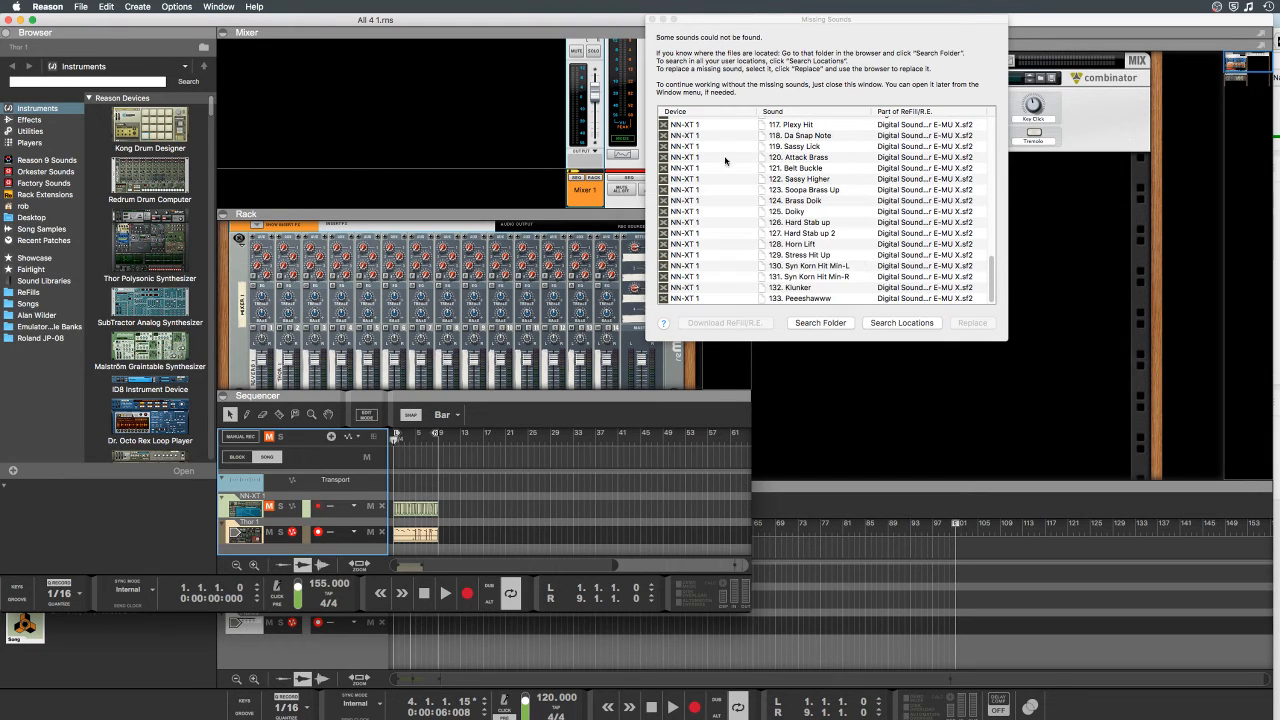
pyautogui.click(652, 19)
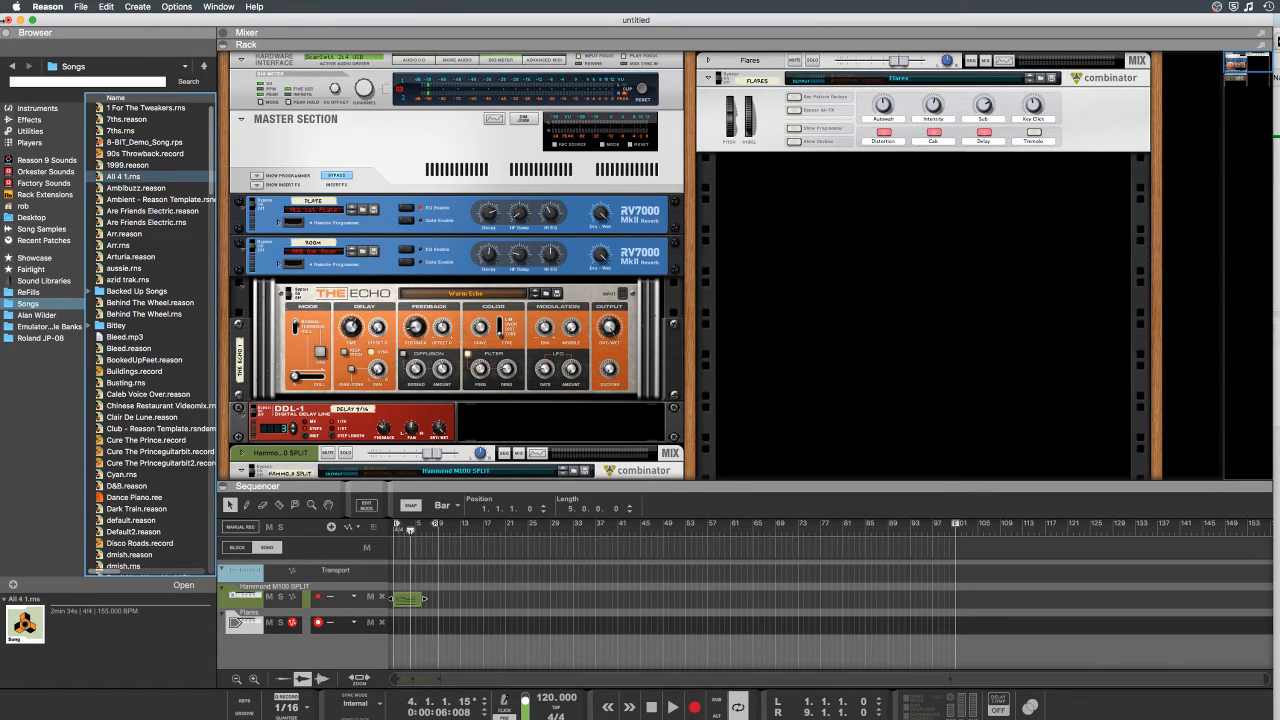
pyautogui.click(8, 20)
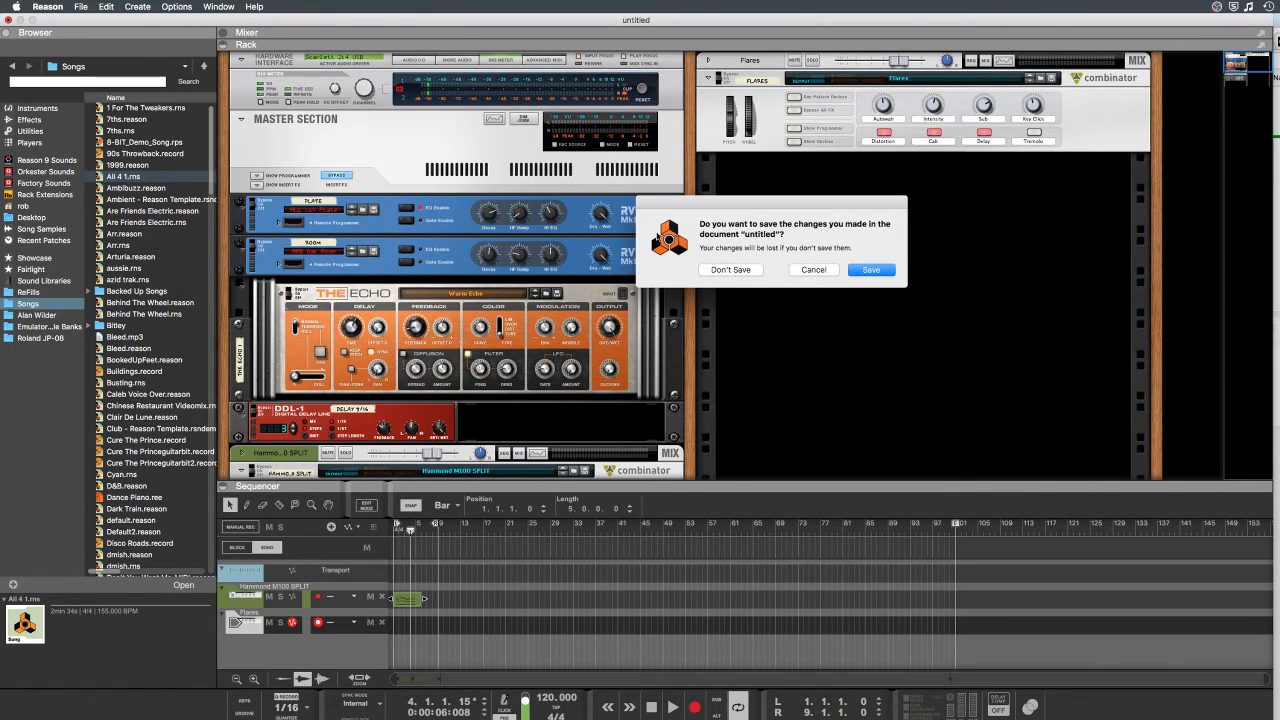
pyautogui.moveTo(563, 25)
pyautogui.mouseDown()
pyautogui.moveTo(563, 124)
pyautogui.moveTo(567, 3)
pyautogui.mouseUp()
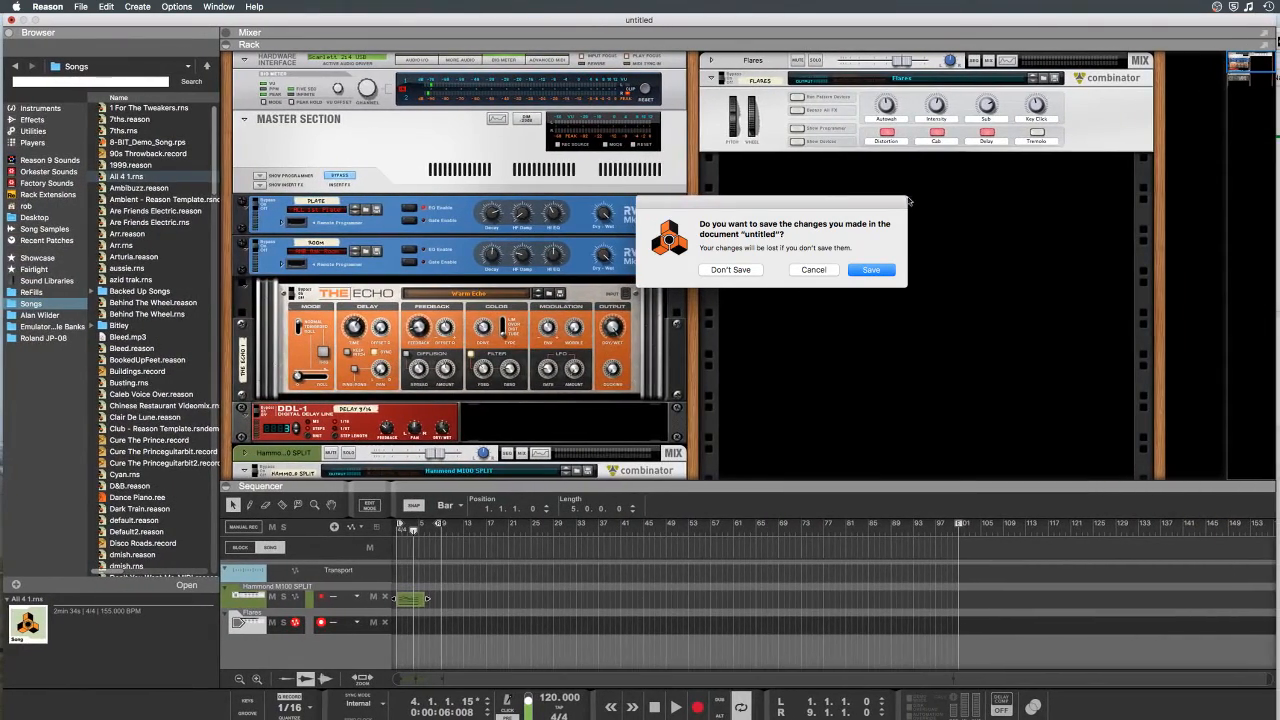
pyautogui.click(831, 274)
# Step: Delete the Flares Combinator together with its whole device group from the untitled song's rack
pyautogui.scroll(-6, 395, 239)
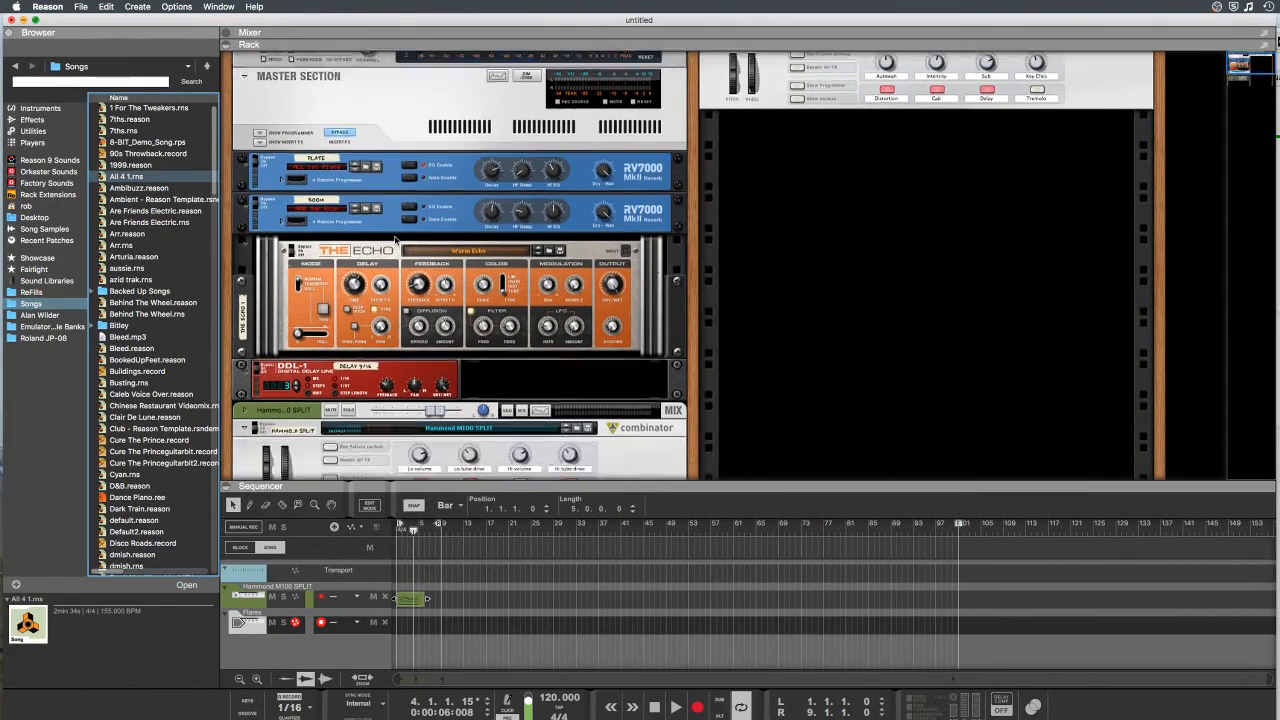
pyautogui.scroll(6, 1006, 129)
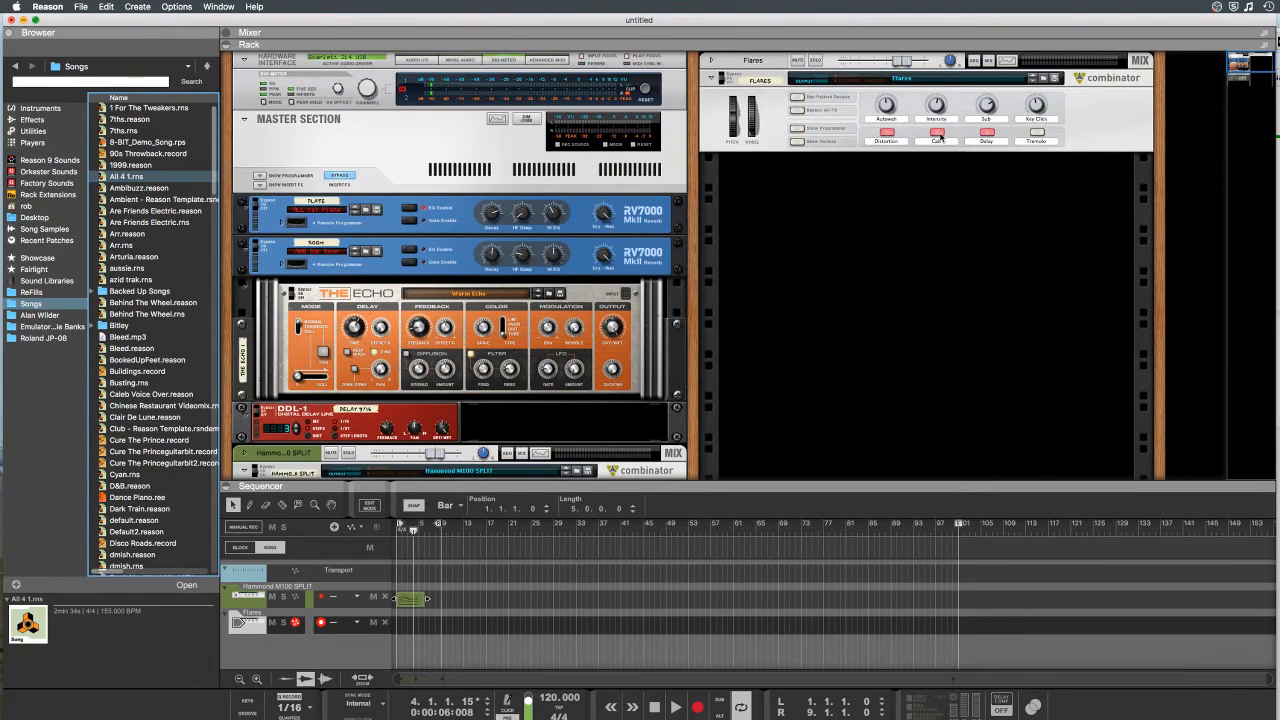
pyautogui.click(1106, 136)
pyautogui.press('BackSpace')
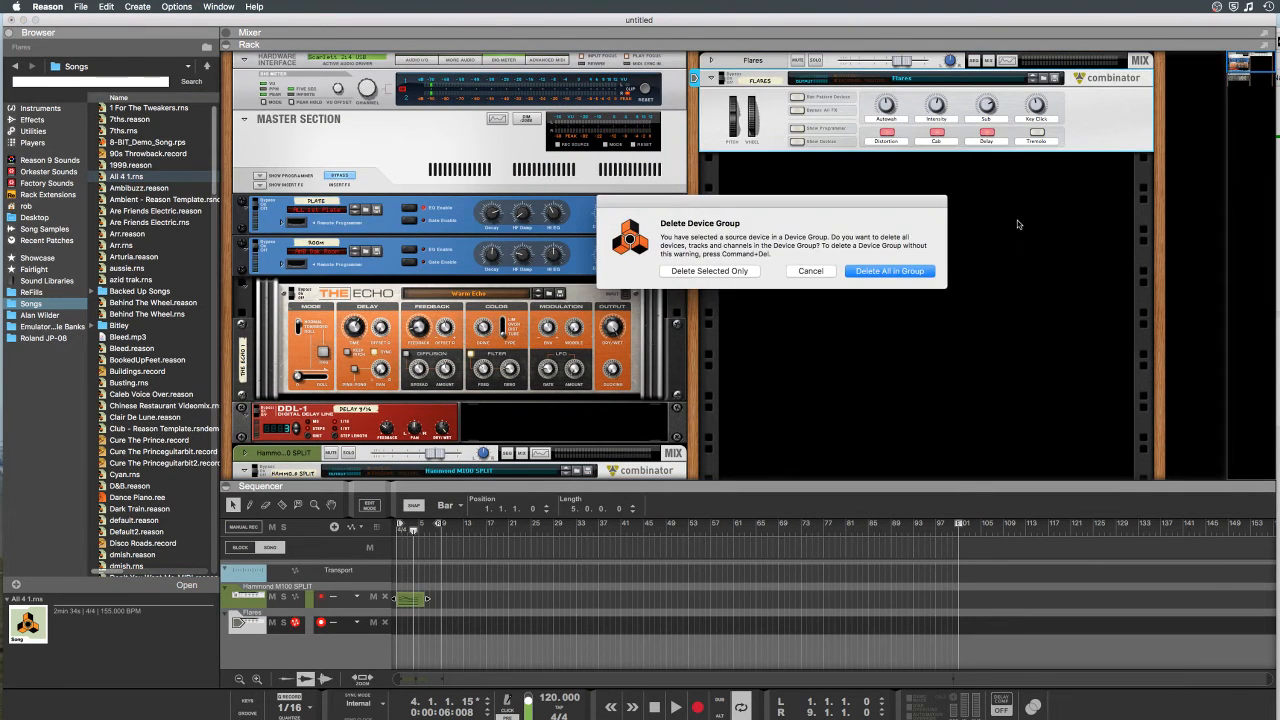
pyautogui.click(946, 271)
pyautogui.click(522, 360)
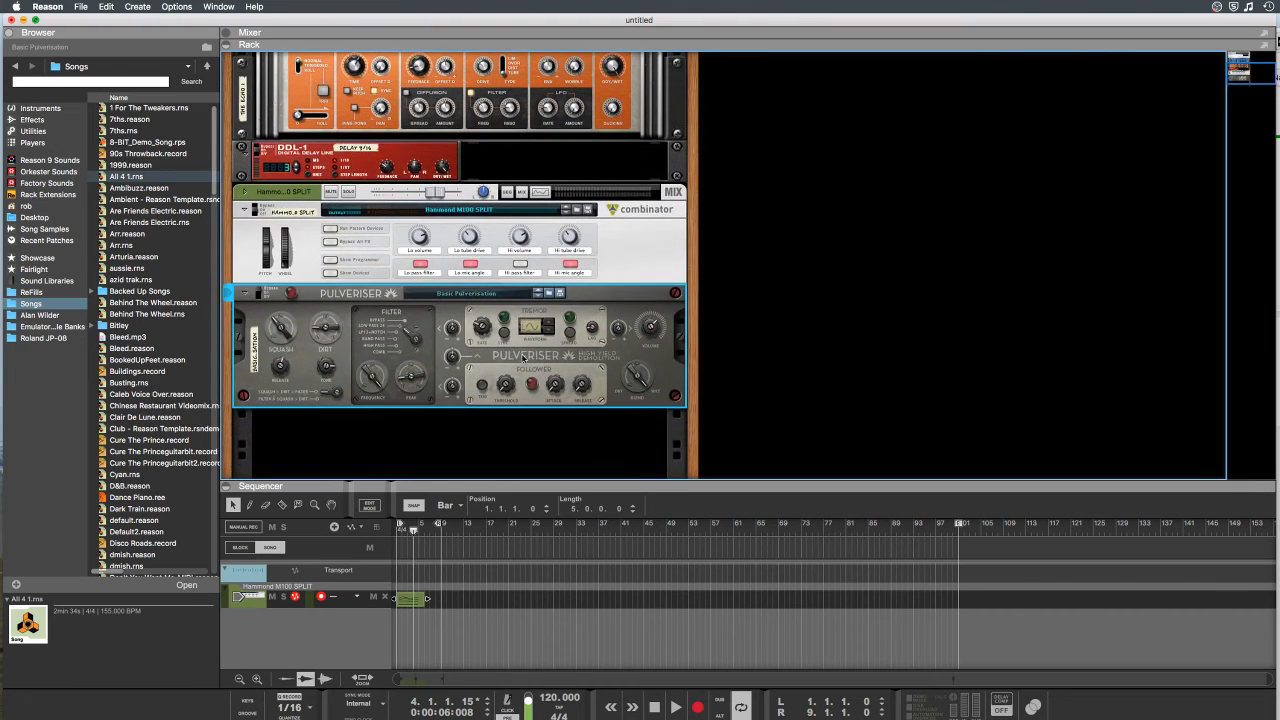
pyautogui.press('BackSpace')
pyautogui.click(849, 276)
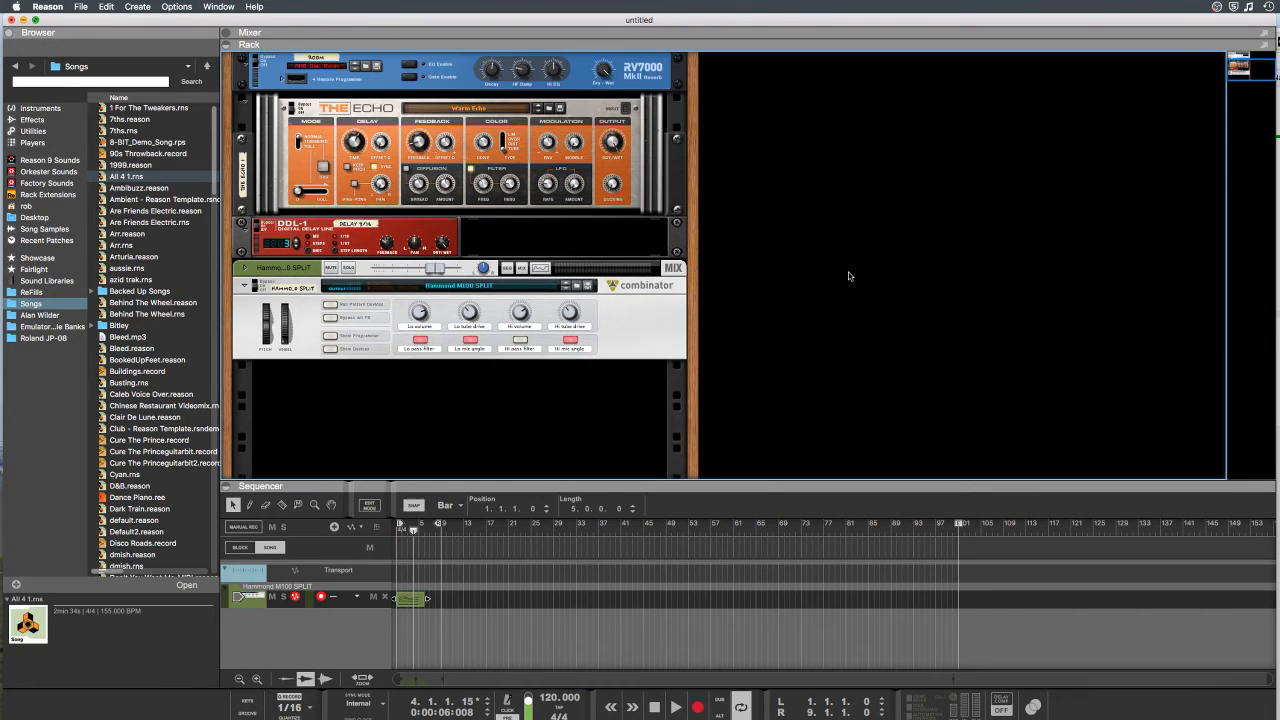
pyautogui.click(656, 315)
pyautogui.press('BackSpace')
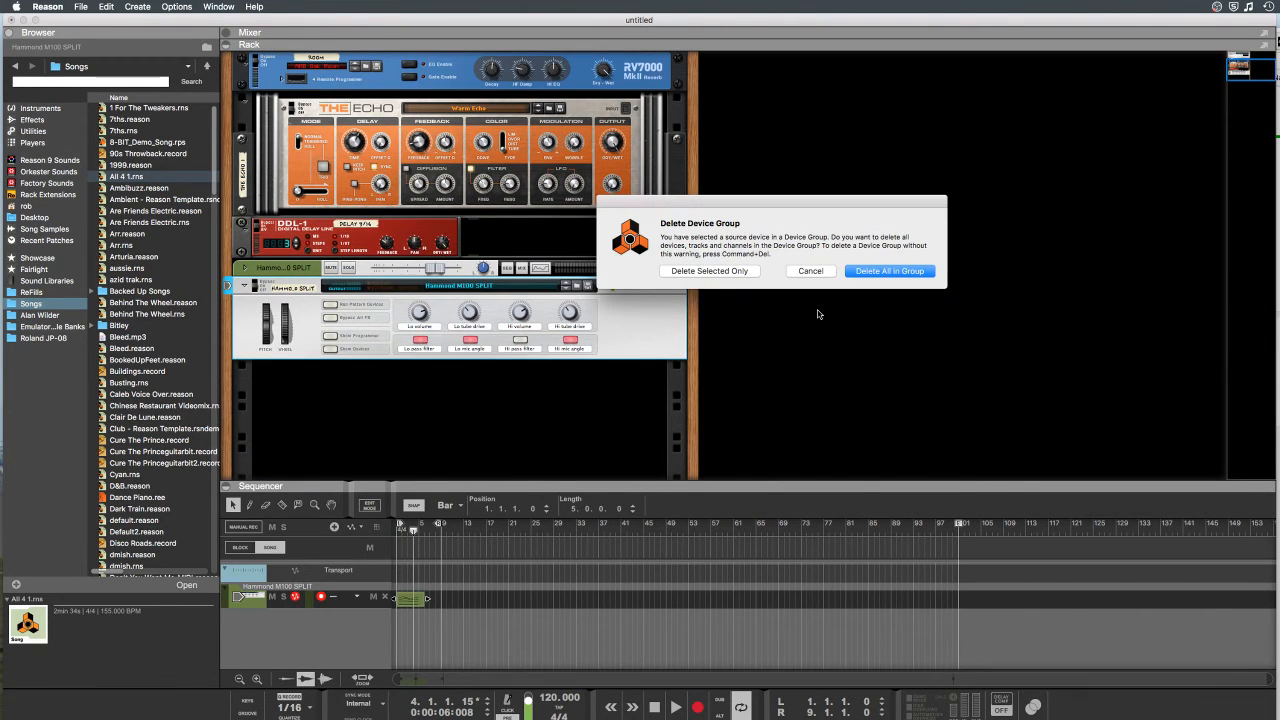
pyautogui.click(889, 271)
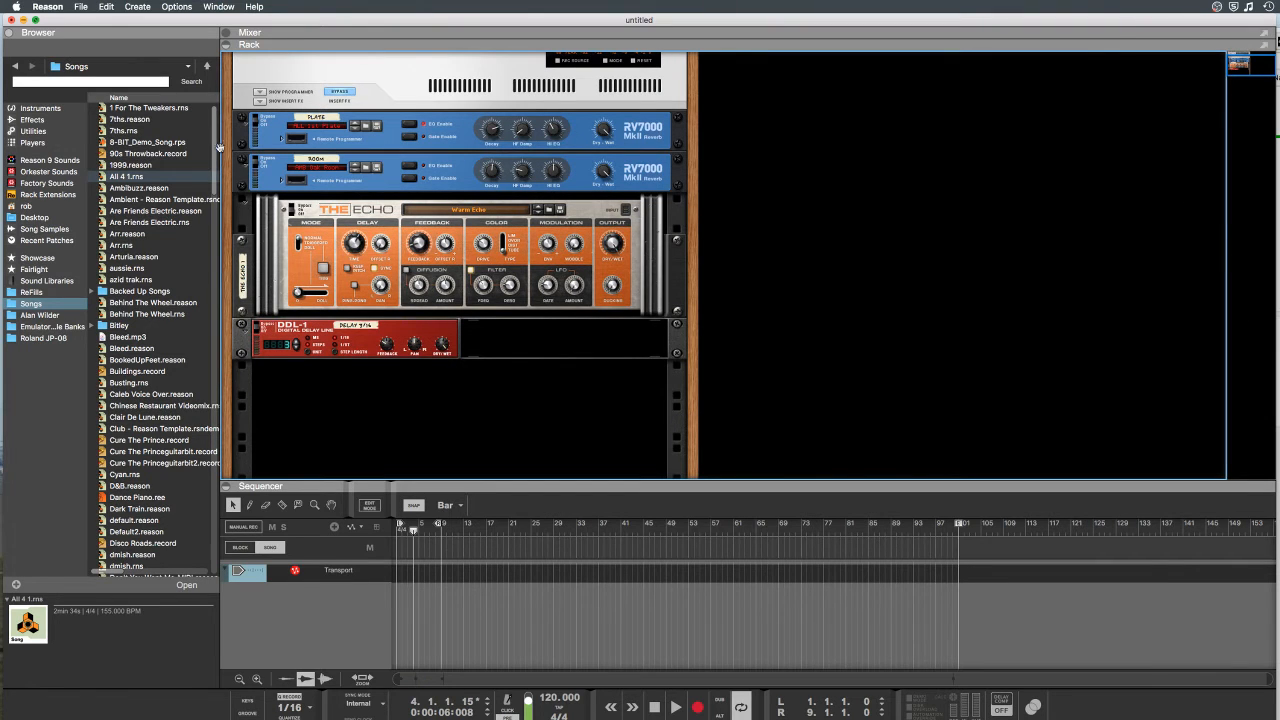
# Step: Add UVI's Falcon instrument to the rack below the DDL-1 delay and open its plug-in window
pyautogui.click(42, 108)
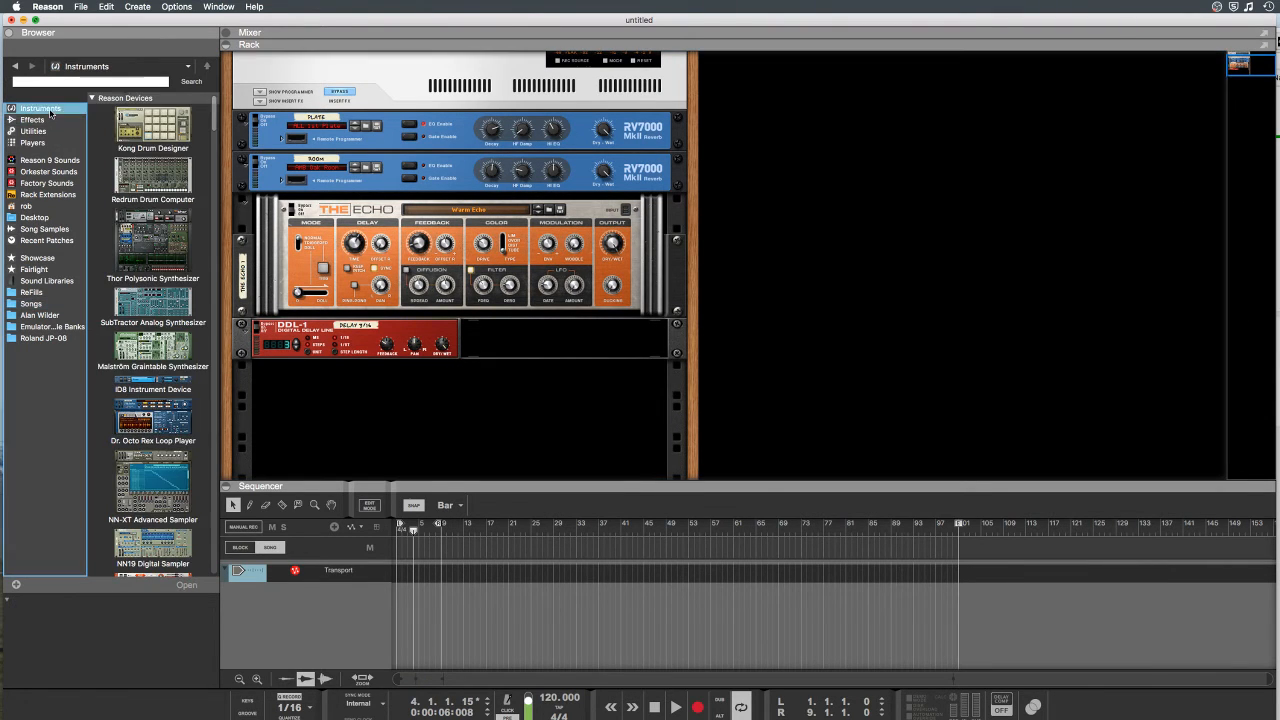
pyautogui.scroll(-5, 165, 240)
pyautogui.scroll(-10, 165, 240)
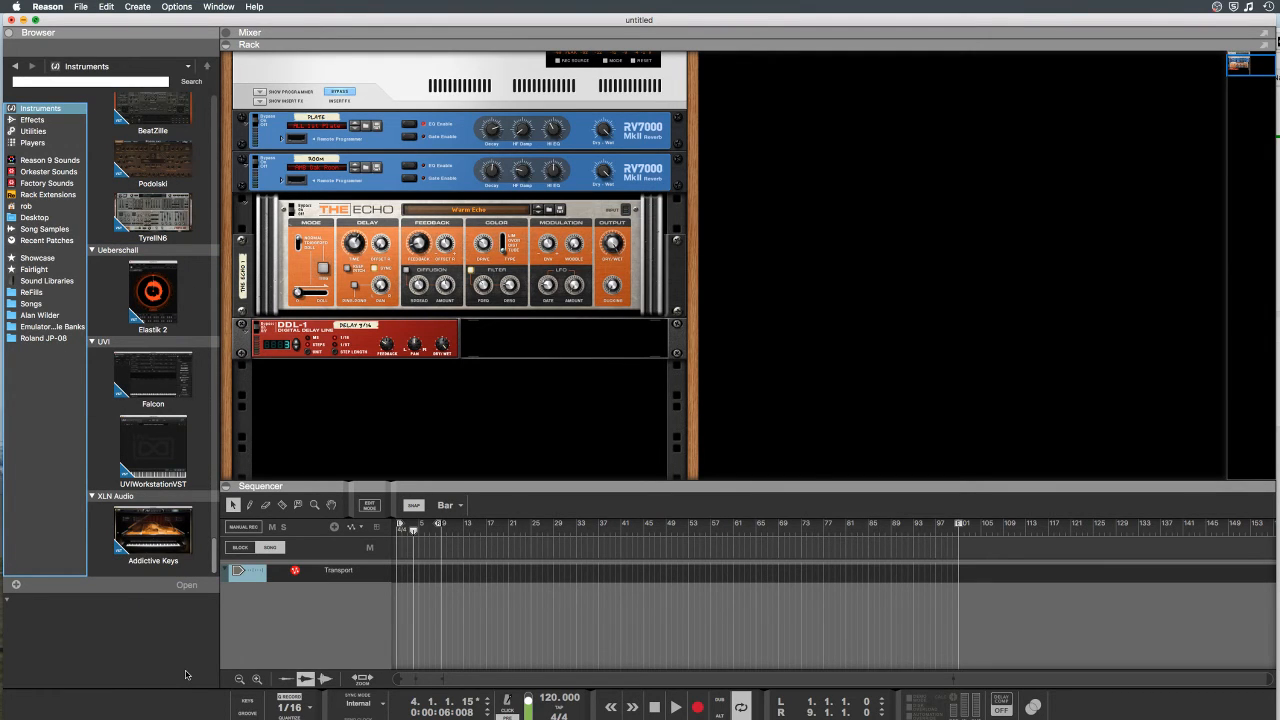
pyautogui.moveTo(153, 385); pyautogui.dragTo(496, 394)
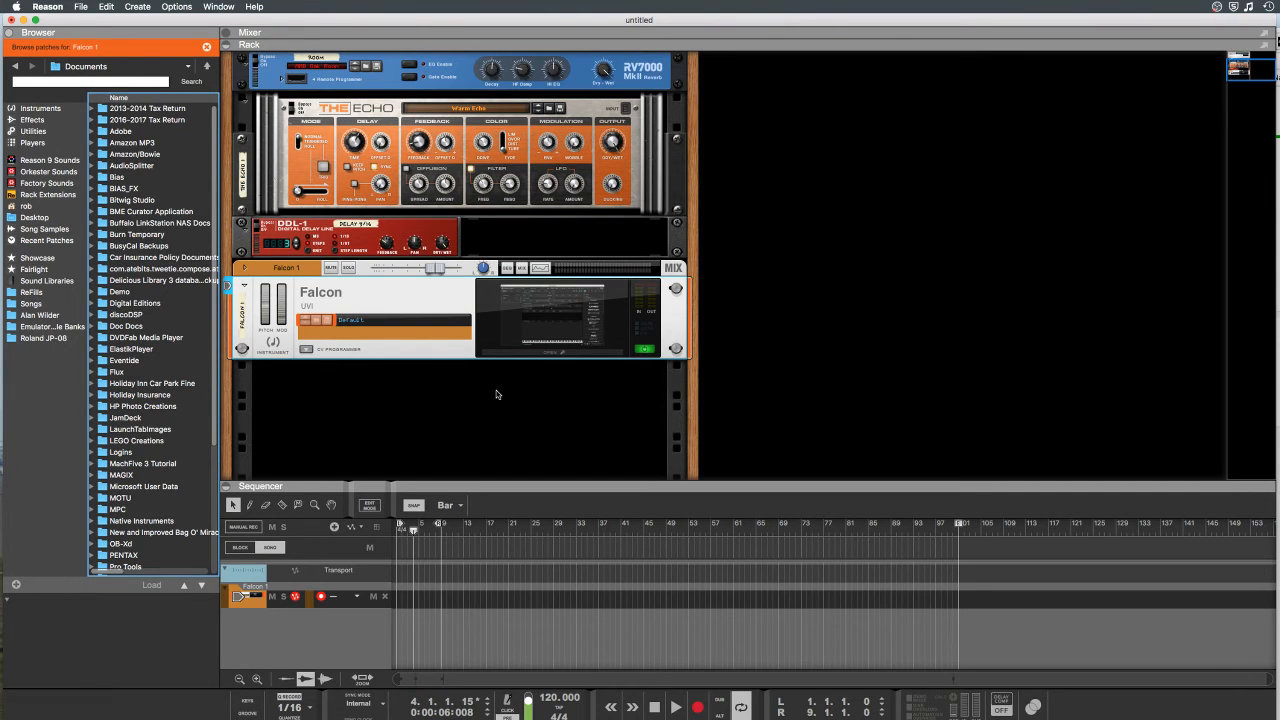
pyautogui.click(573, 354)
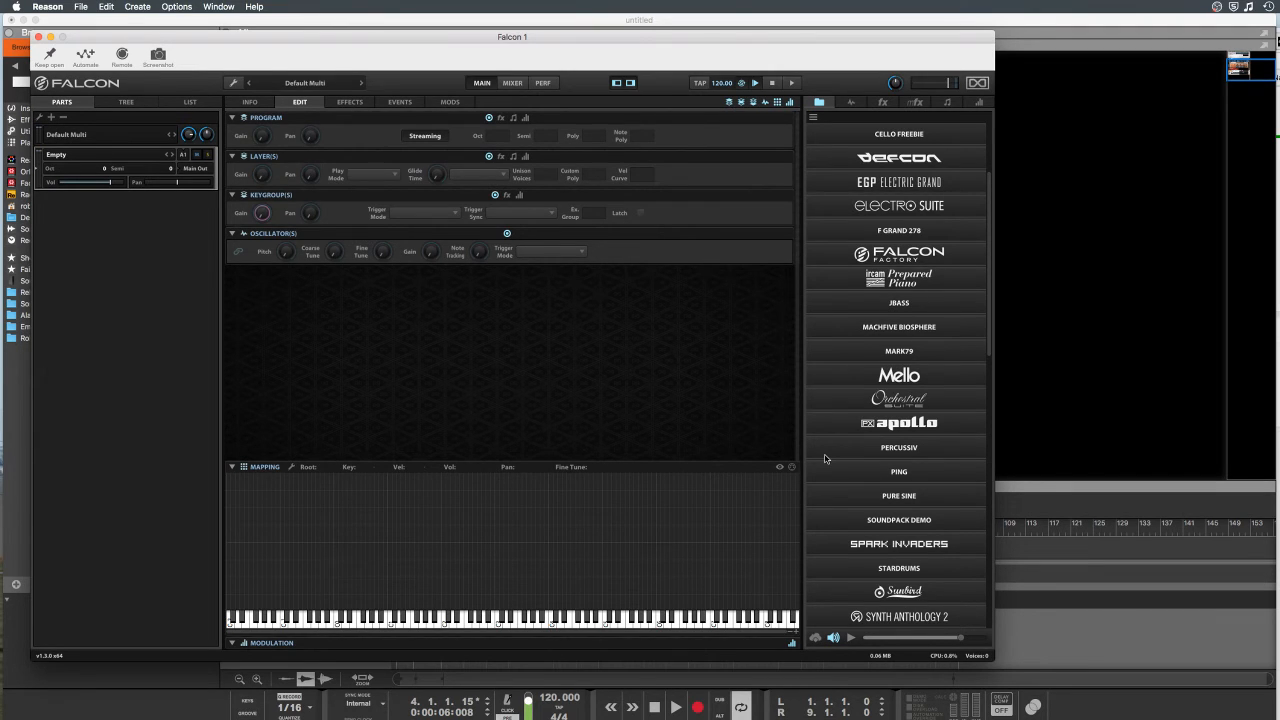
# Step: Load the Bowed Crotales Cloud preset from the Granular folder of the Falcon Factory library
pyautogui.click(869, 260)
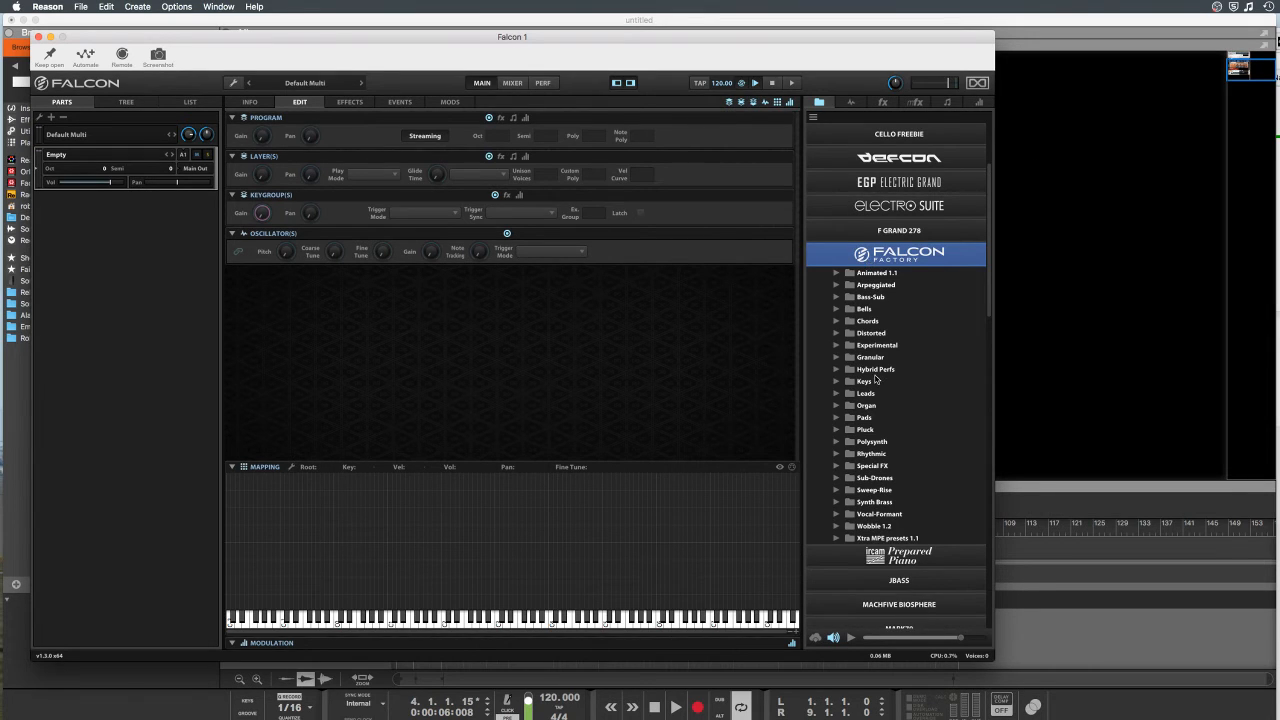
pyautogui.scroll(-2, 876, 379)
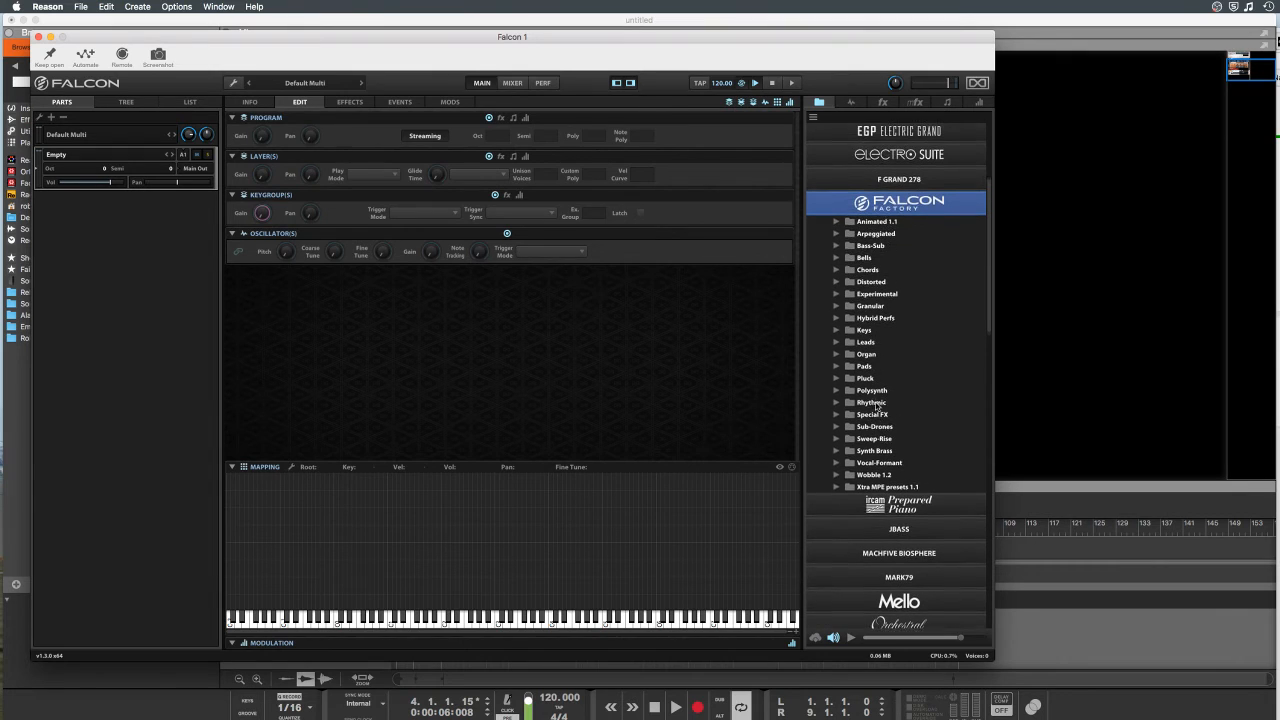
pyautogui.click(835, 229)
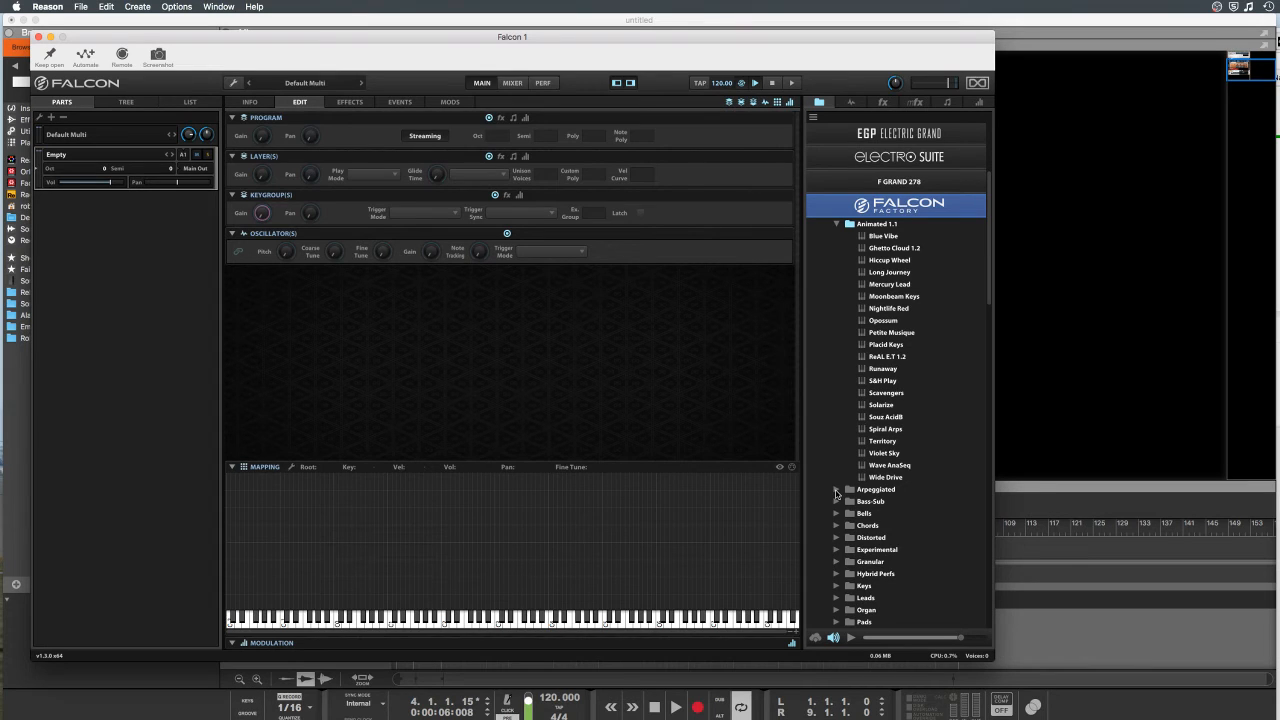
pyautogui.click(836, 561)
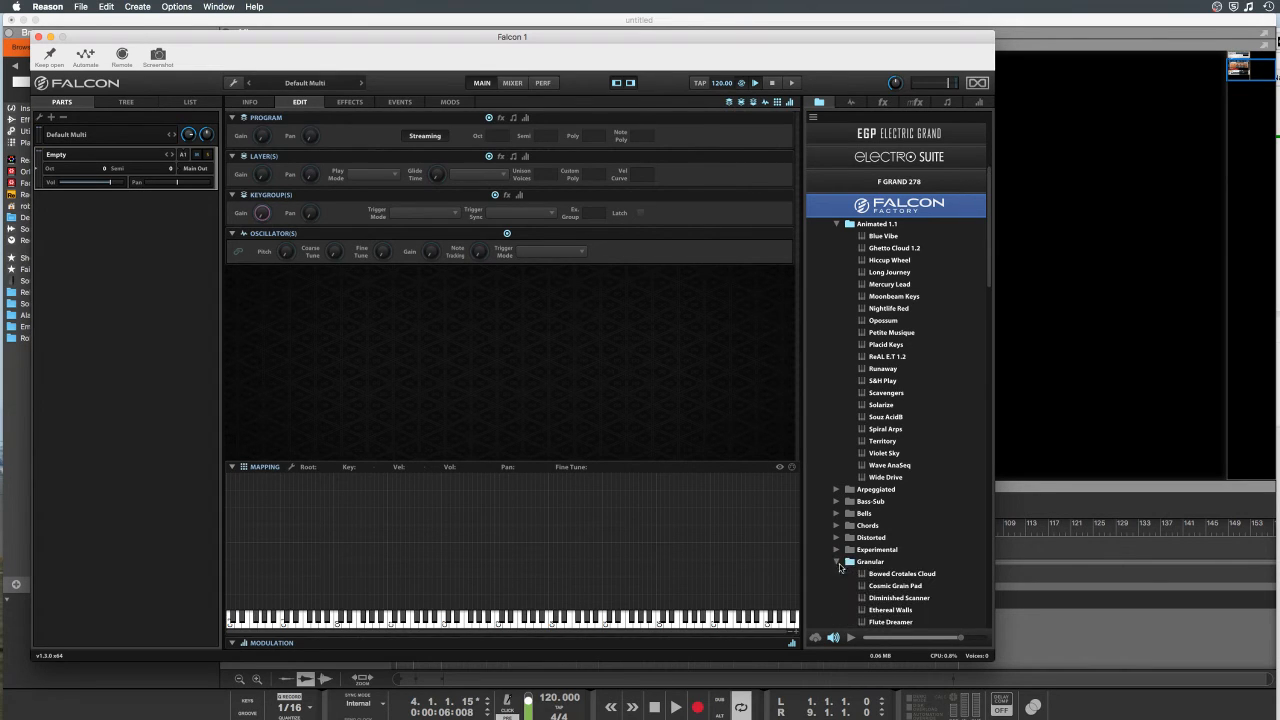
pyautogui.click(879, 574)
pyautogui.doubleClick(879, 576)
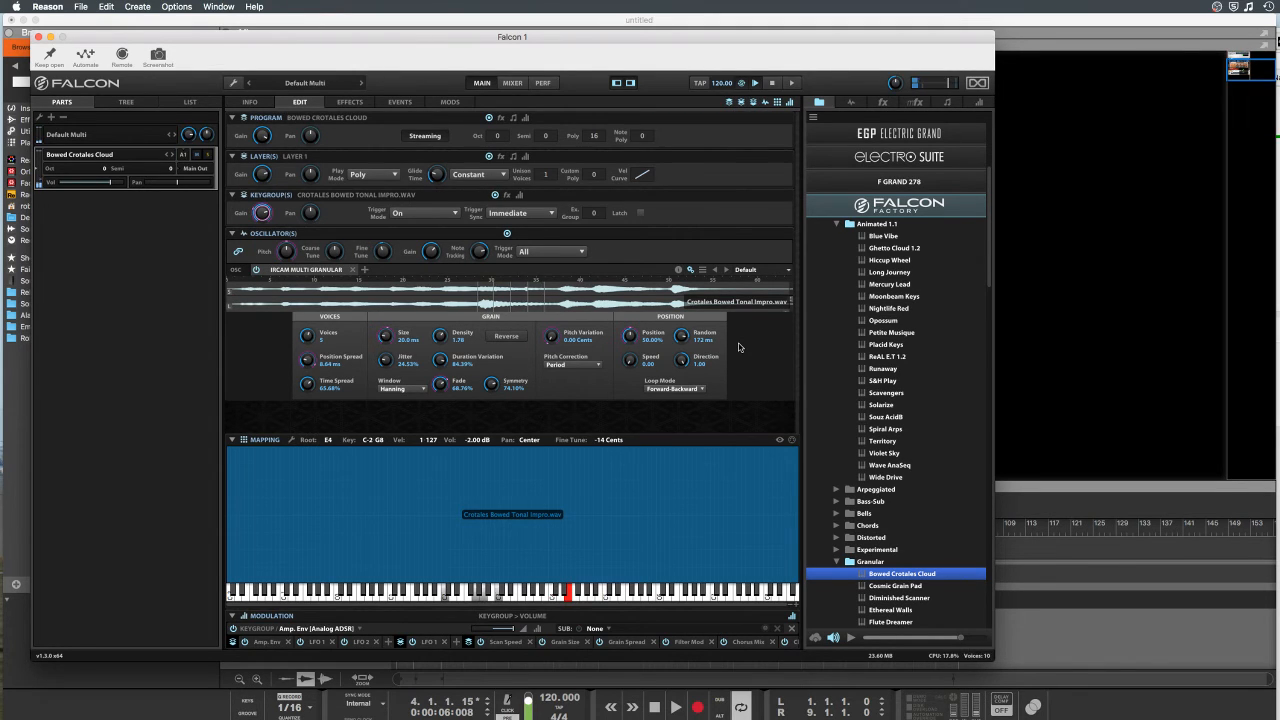
# Step: Look through the Falcon Factory presets in the Animated 1.1 and Granular folders
pyautogui.scroll(-2, 909, 537)
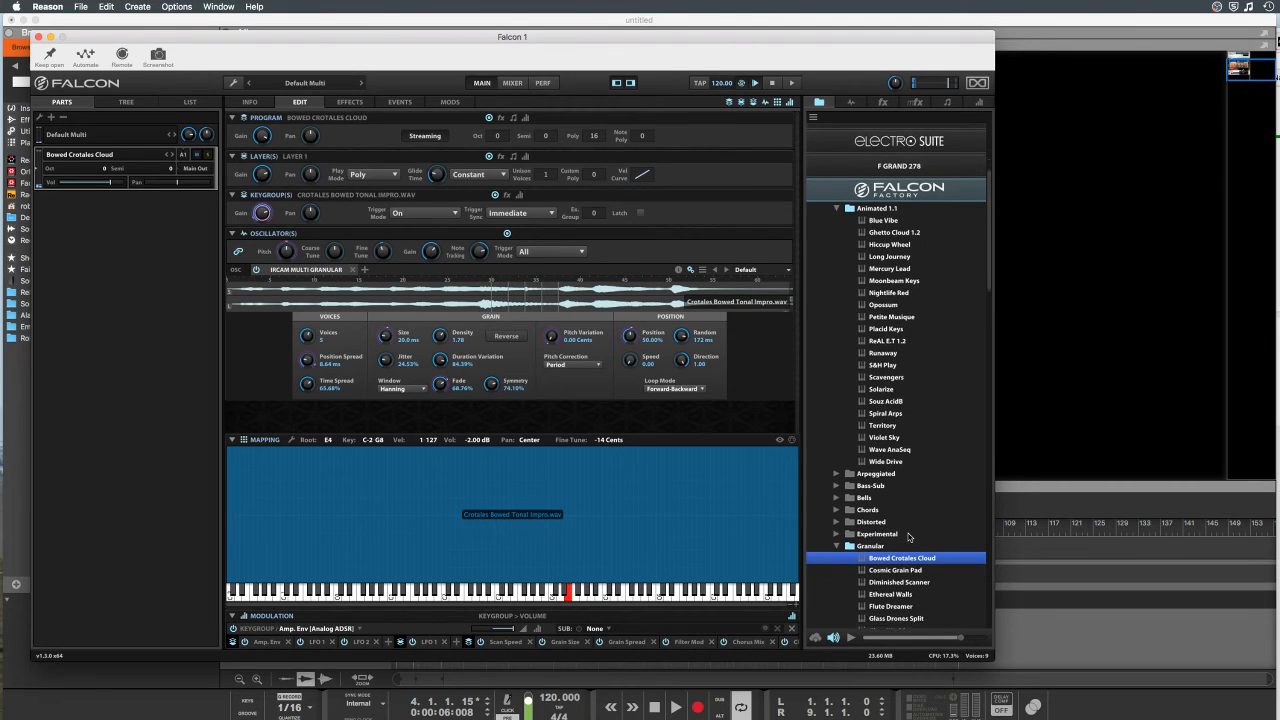
pyautogui.scroll(-1, 908, 536)
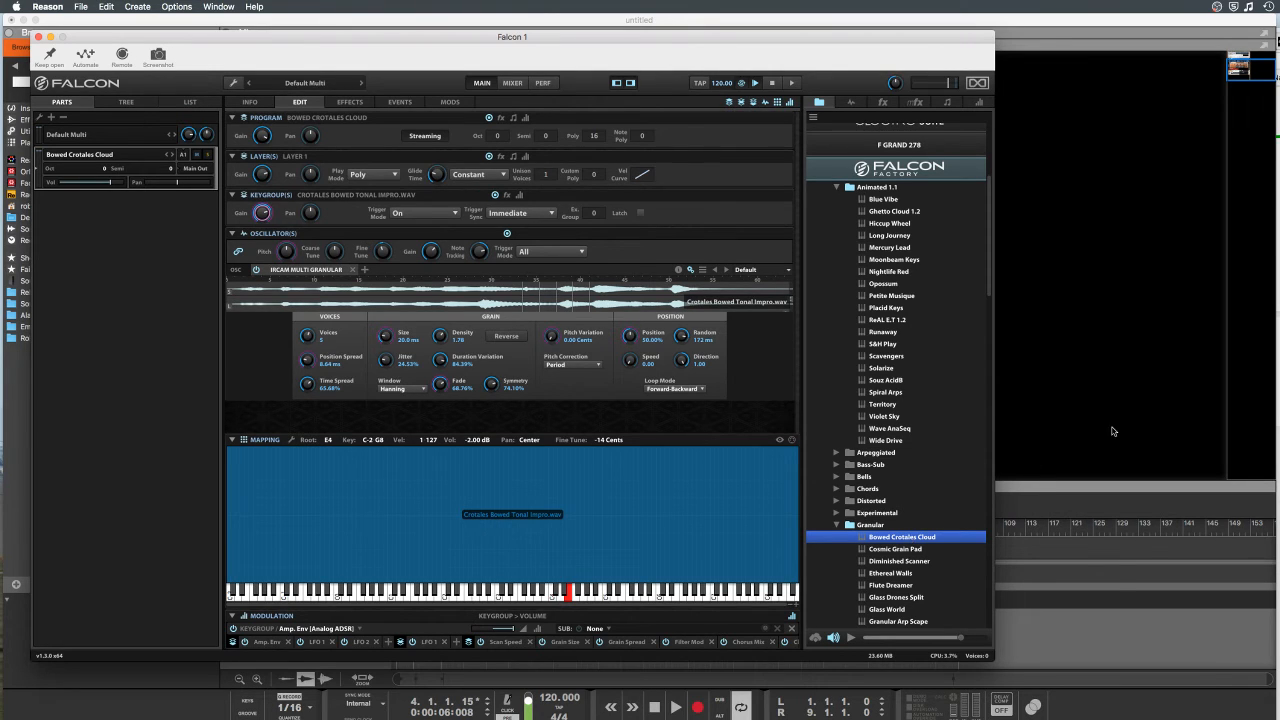
pyautogui.scroll(2, 936, 346)
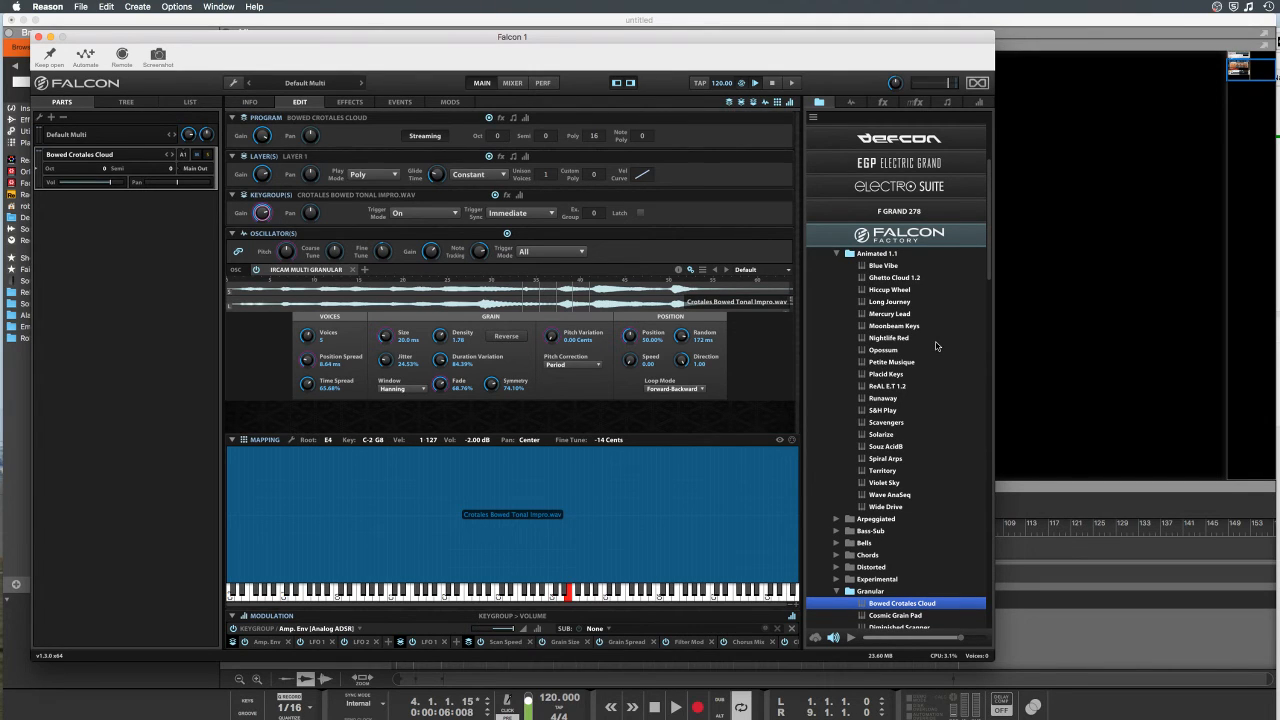
pyautogui.scroll(2, 936, 346)
pyautogui.scroll(-3, 936, 346)
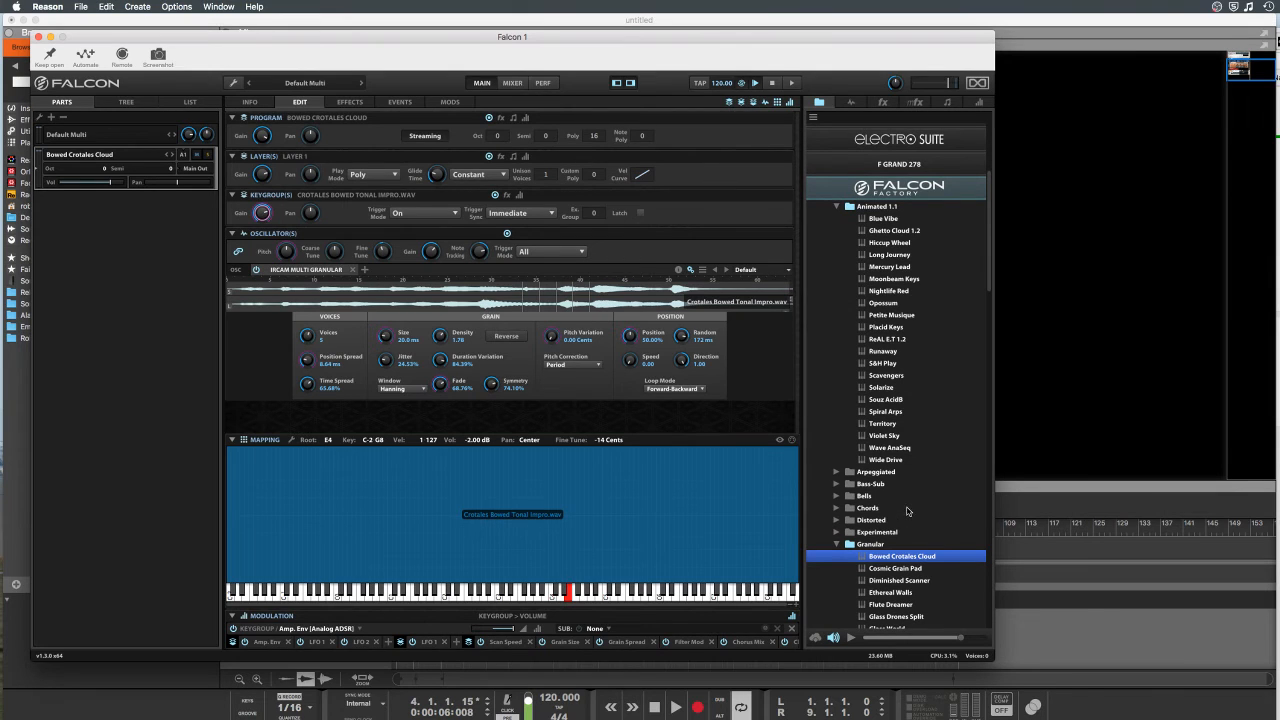
pyautogui.scroll(-1, 908, 513)
pyautogui.scroll(-4, 910, 513)
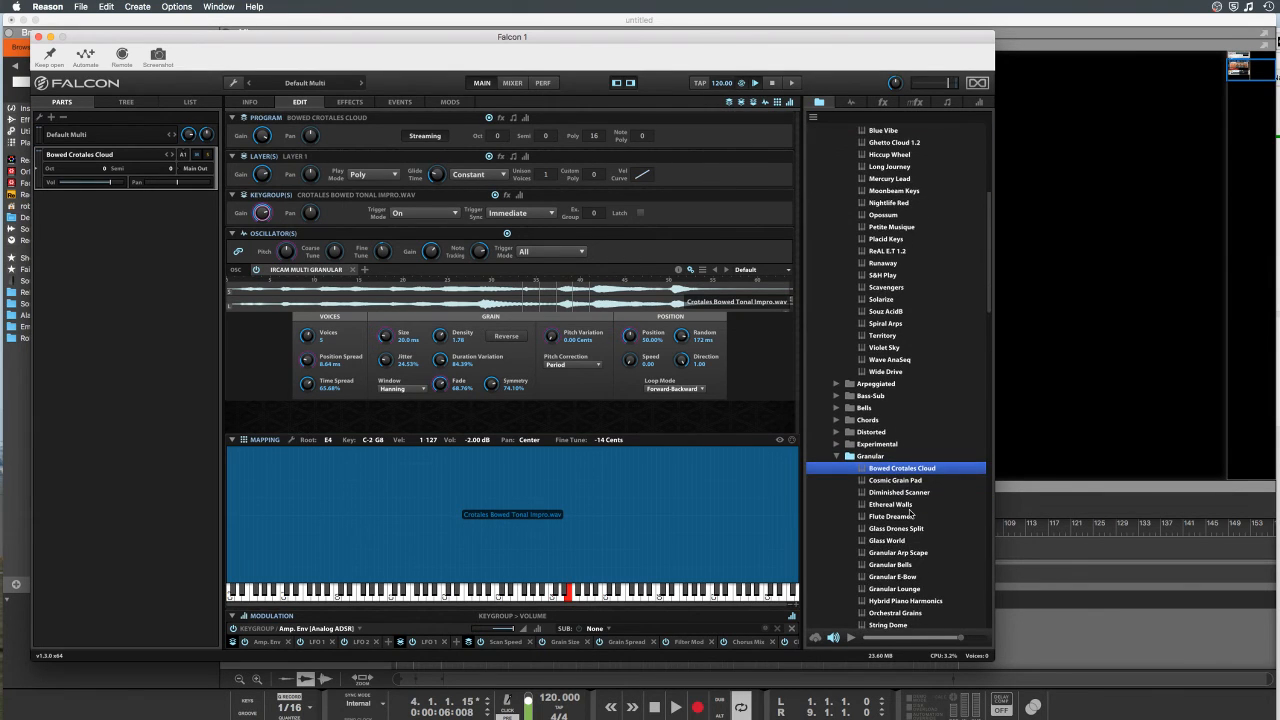
pyautogui.scroll(-6, 910, 513)
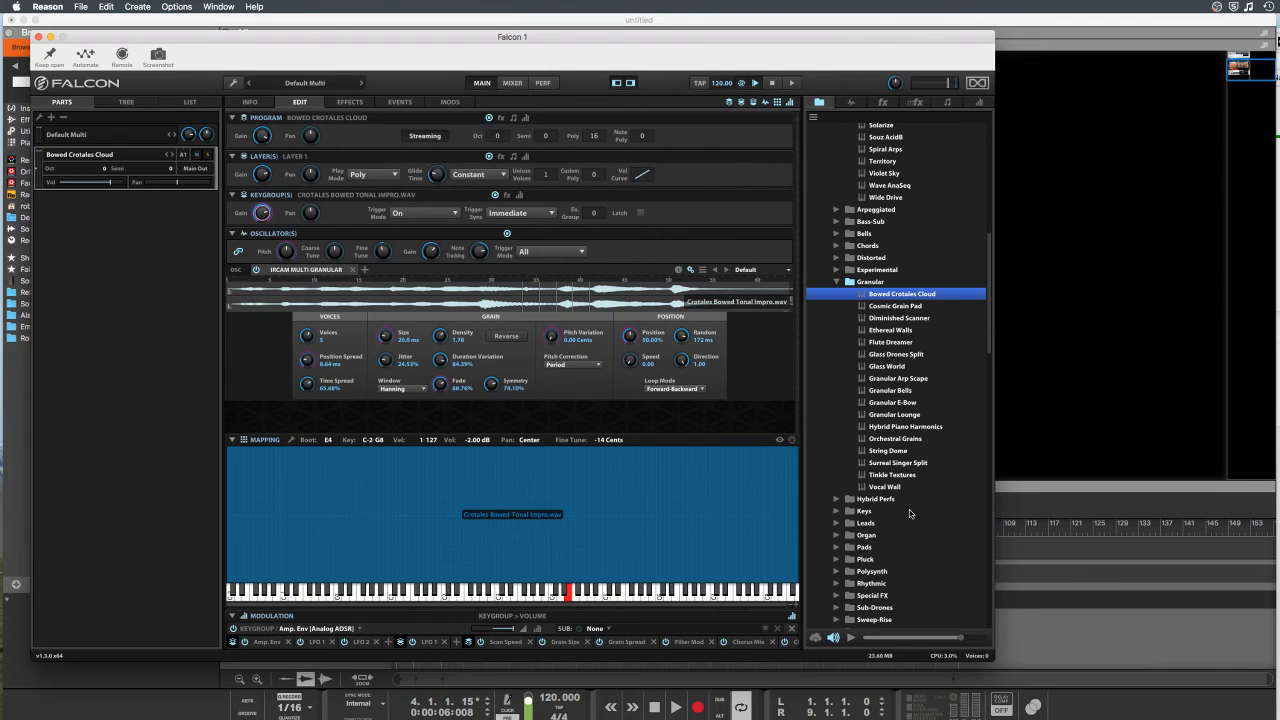
# Step: Audition the Ghetto Cloud 1.2 and Petite Musique presets from the Animated 1.1 folder
pyautogui.scroll(8, 939, 319)
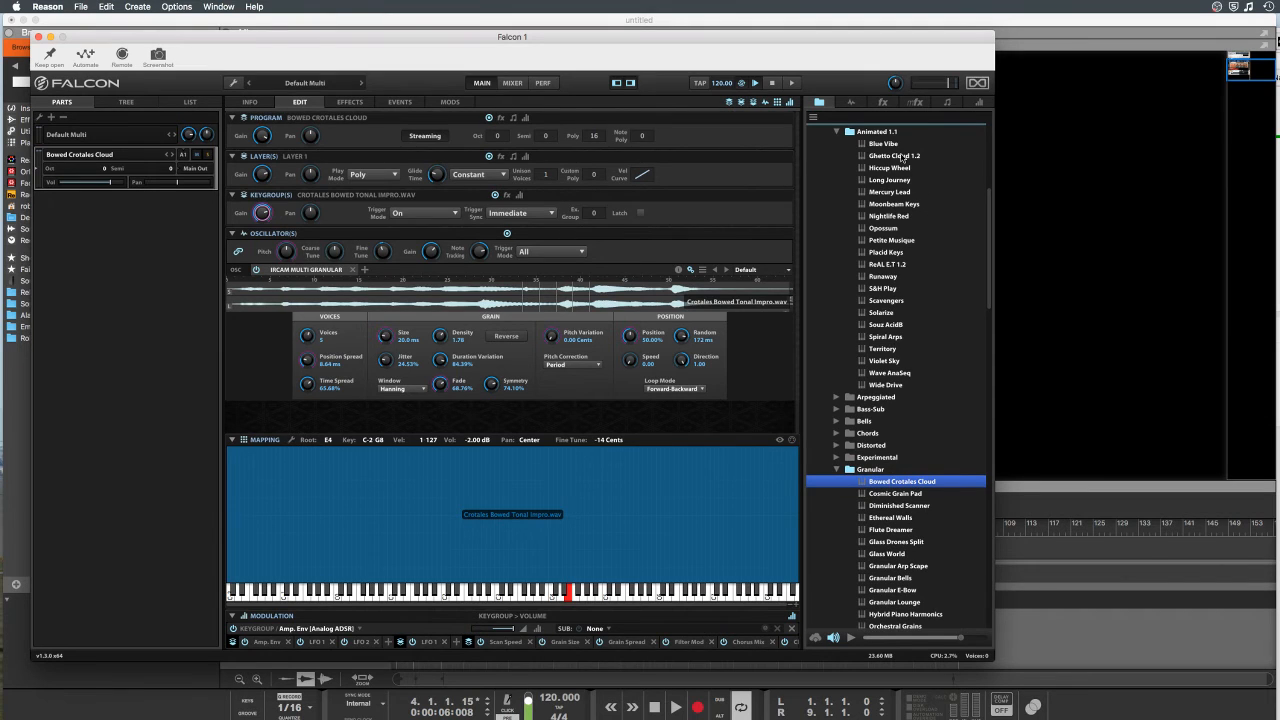
pyautogui.doubleClick(902, 156)
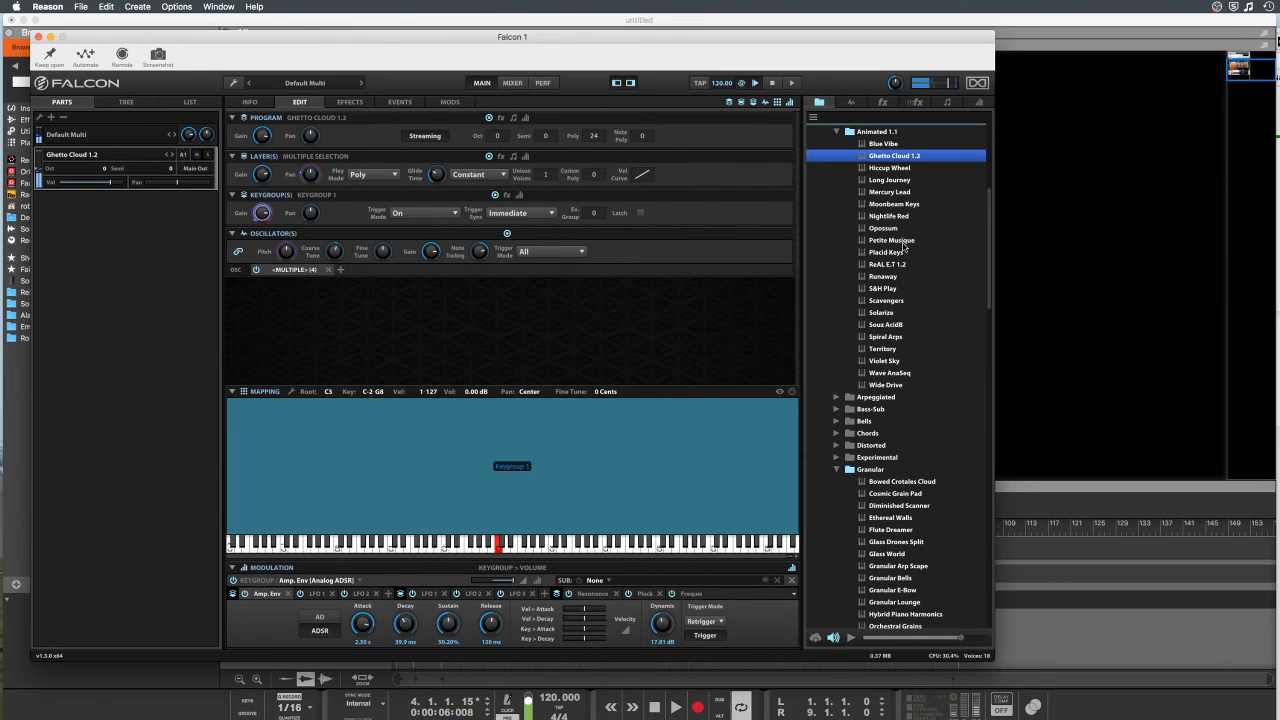
pyautogui.click(903, 242)
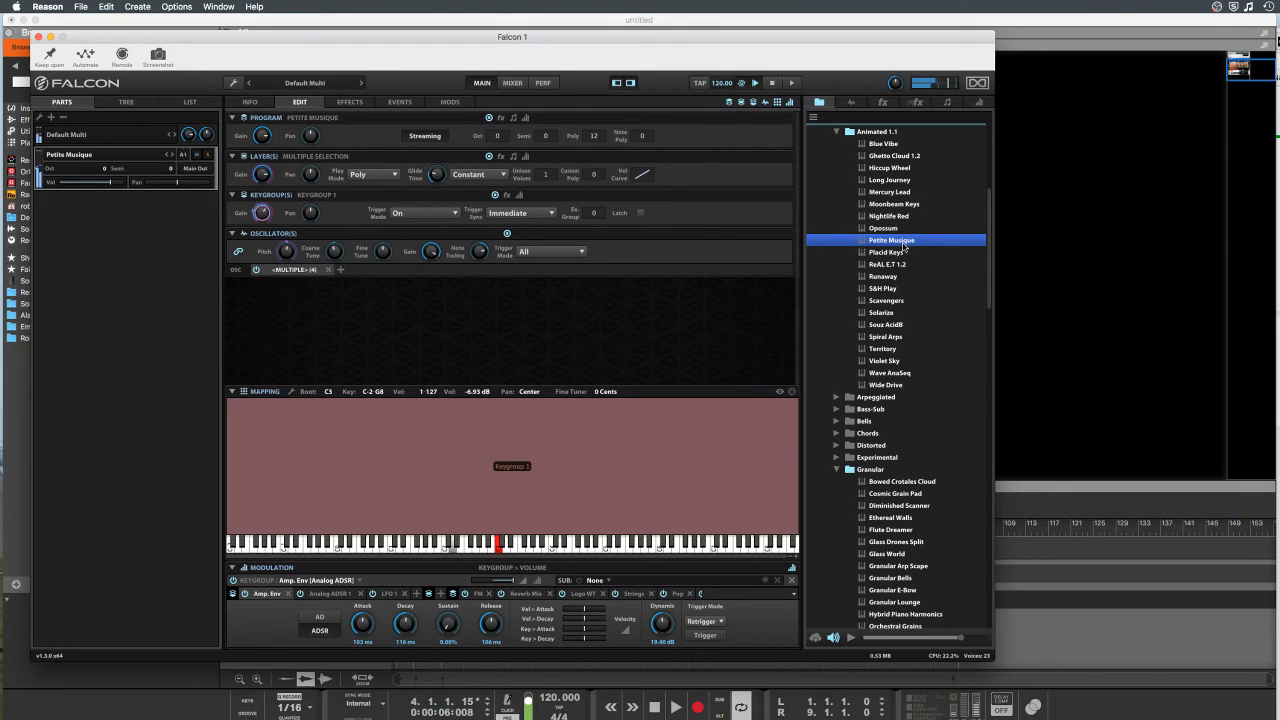
# Step: Collapse the Animated 1.1 and Granular folders and load the Arabic Aah preset from the Vocal-Formant folder
pyautogui.scroll(5, 880, 280)
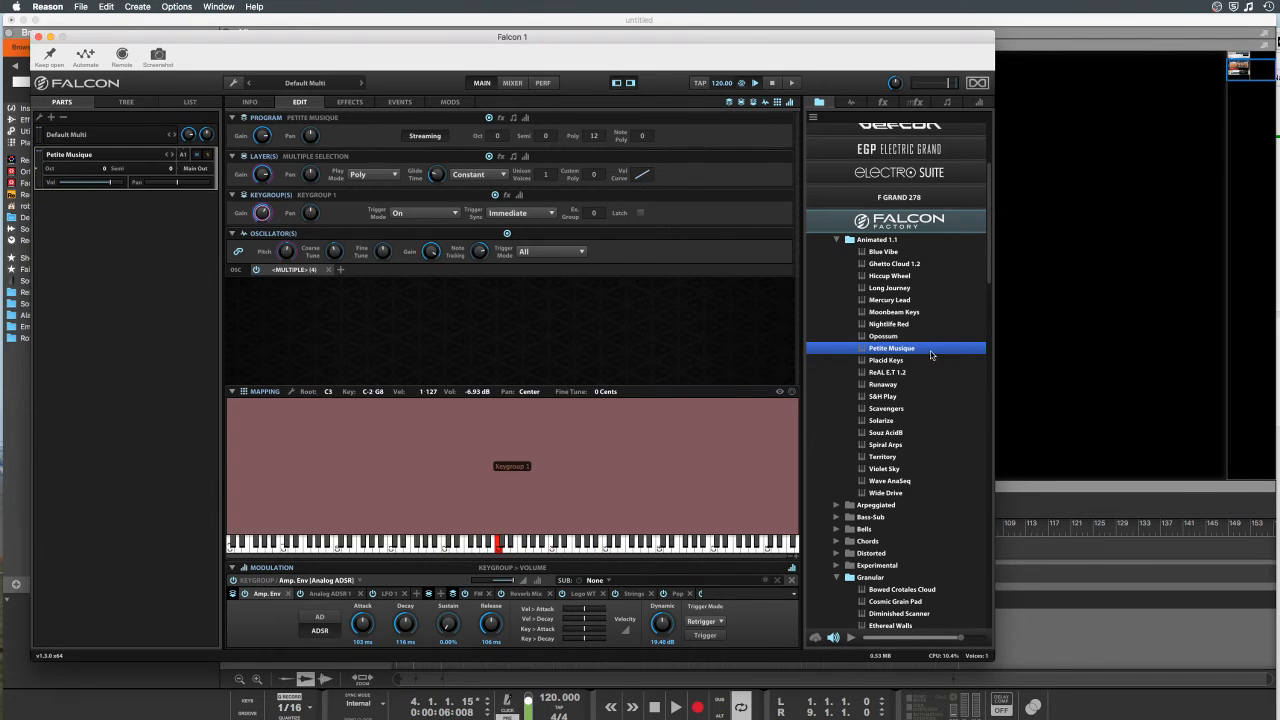
pyautogui.click(837, 244)
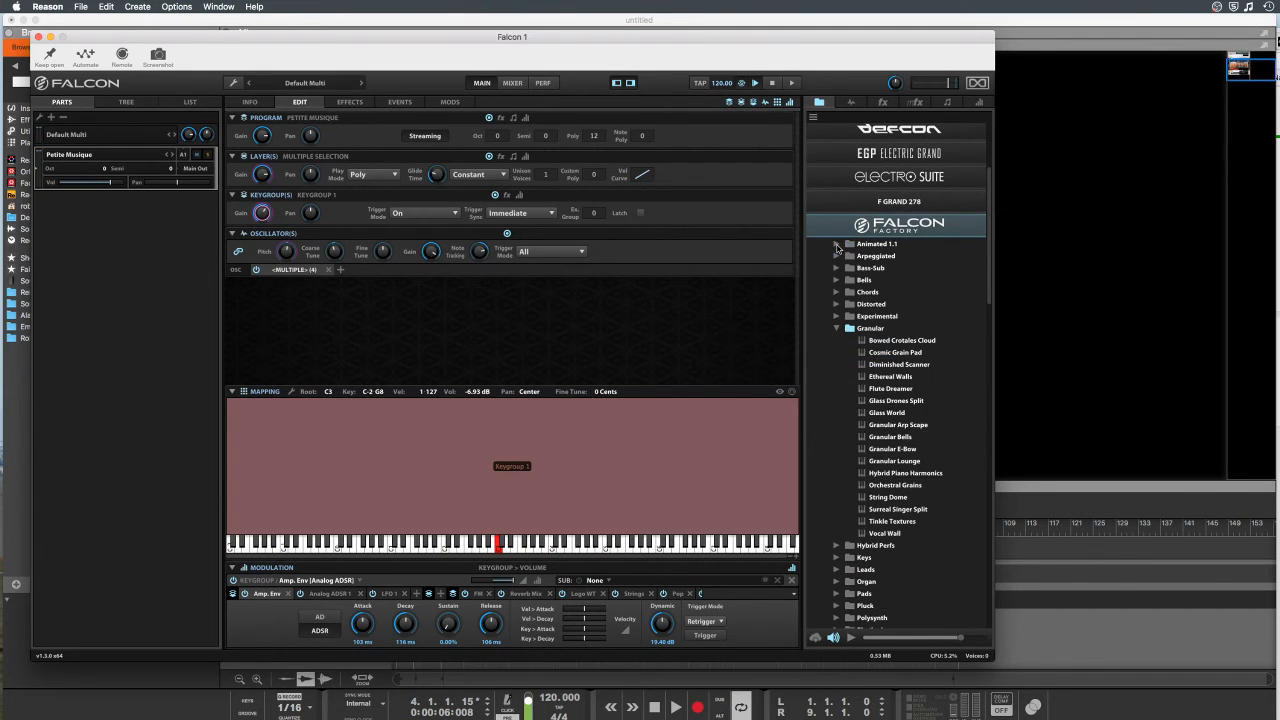
pyautogui.click(836, 328)
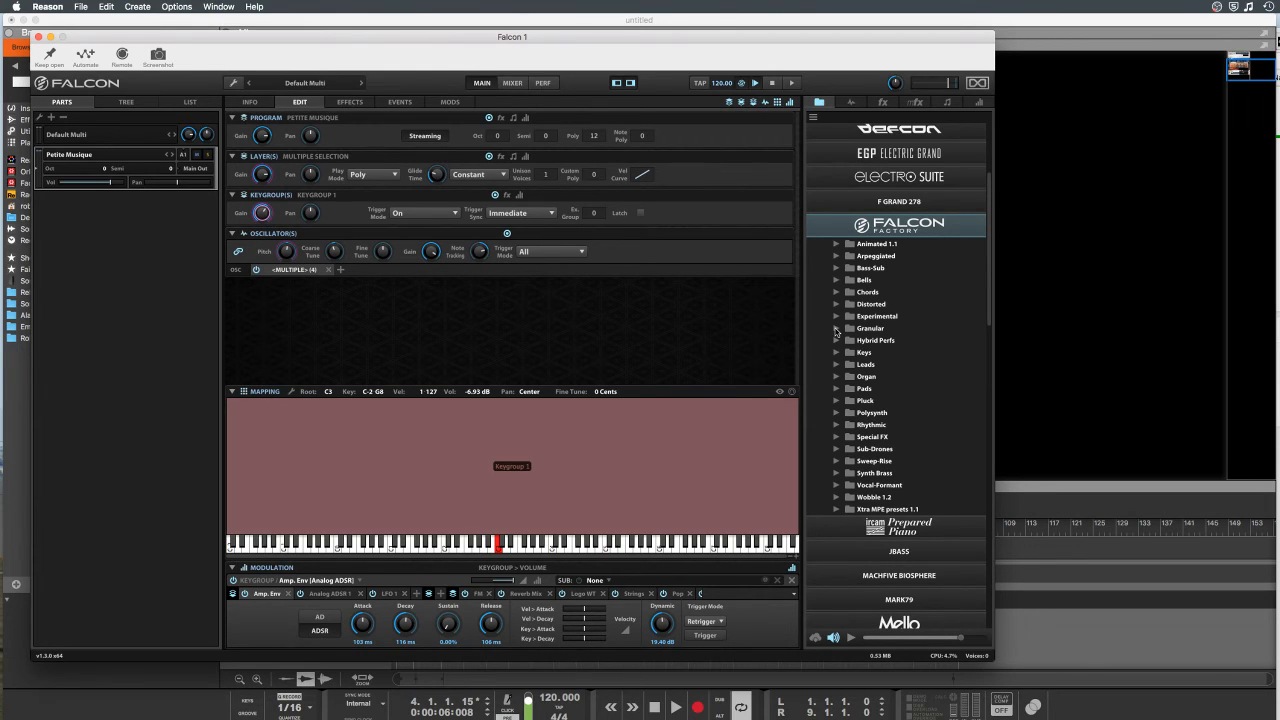
pyautogui.scroll(-2, 875, 386)
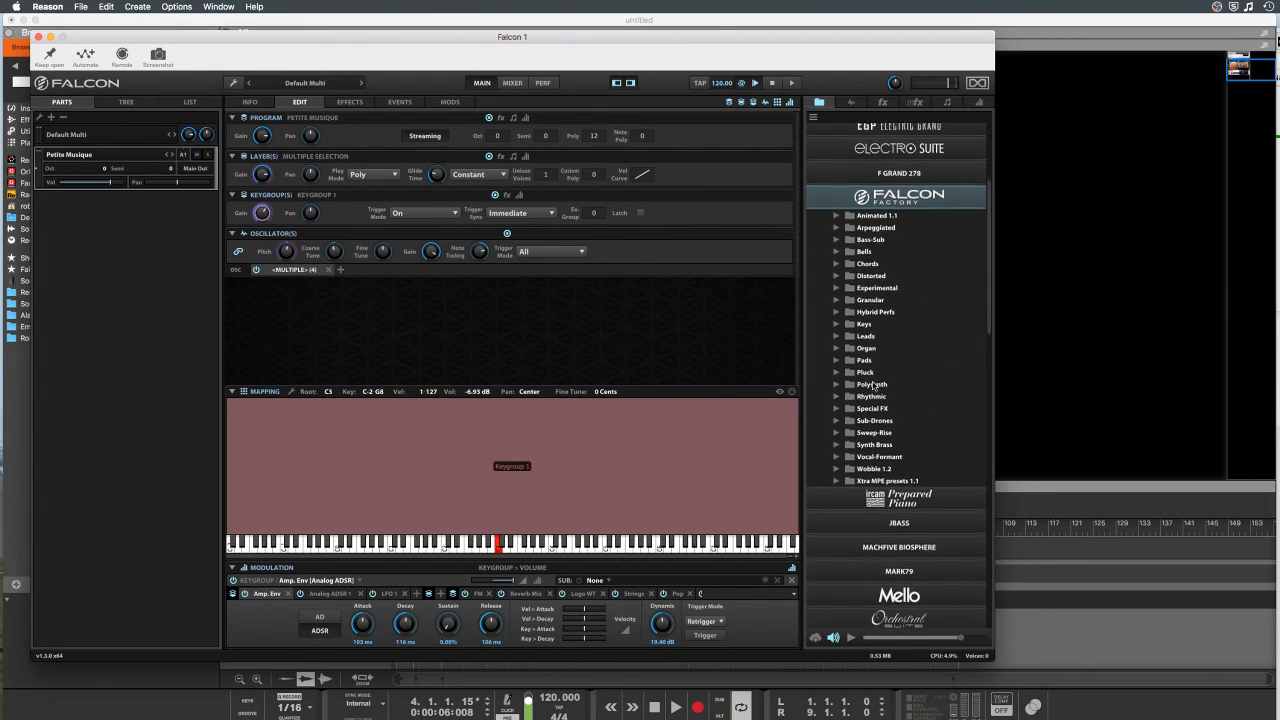
pyautogui.click(836, 456)
pyautogui.doubleClick(884, 468)
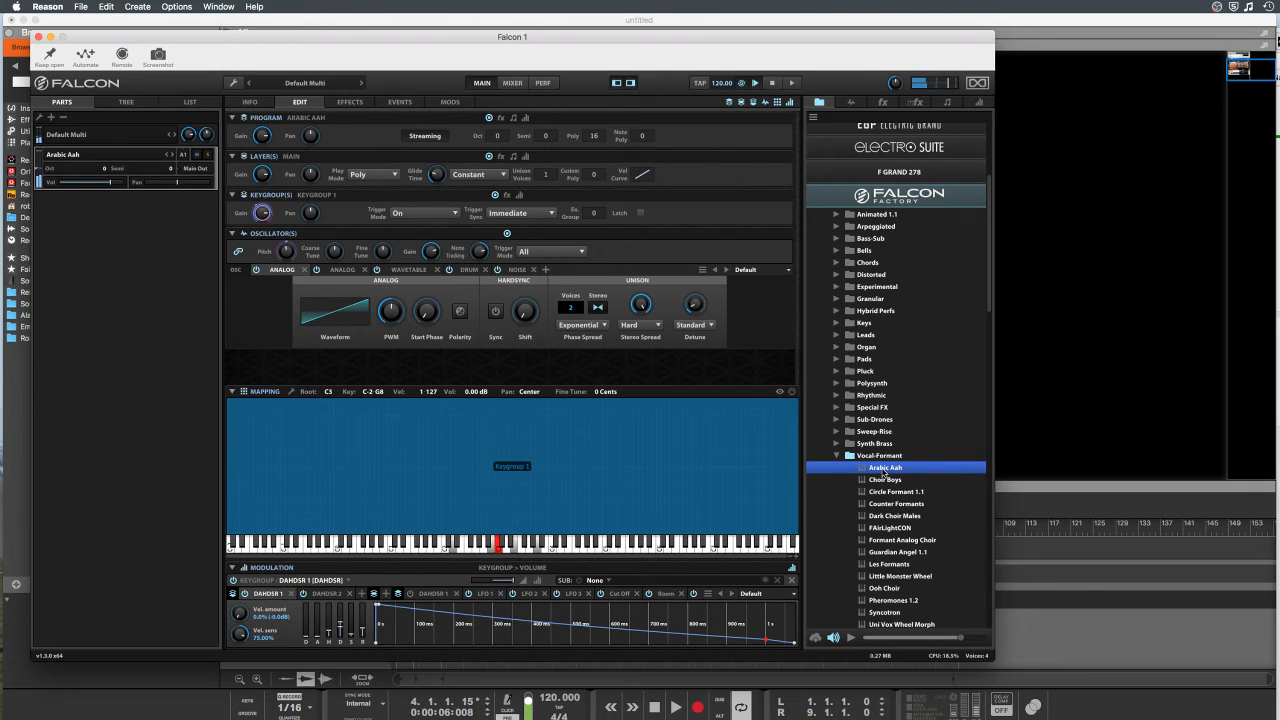
# Step: Load the Choir Boys preset from Falcon's Vocal-Formant folder, look through the installed sound libraries and close the Falcon window
pyautogui.doubleClick(899, 480)
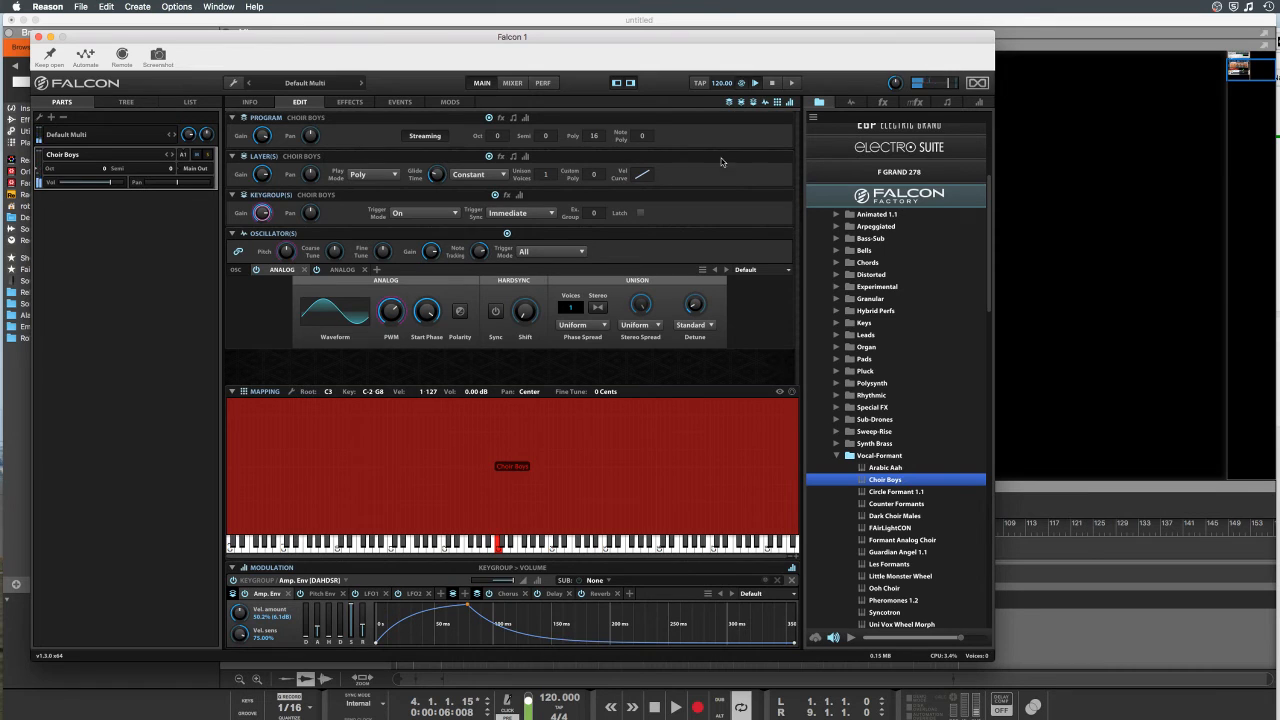
pyautogui.scroll(-15, 899, 205)
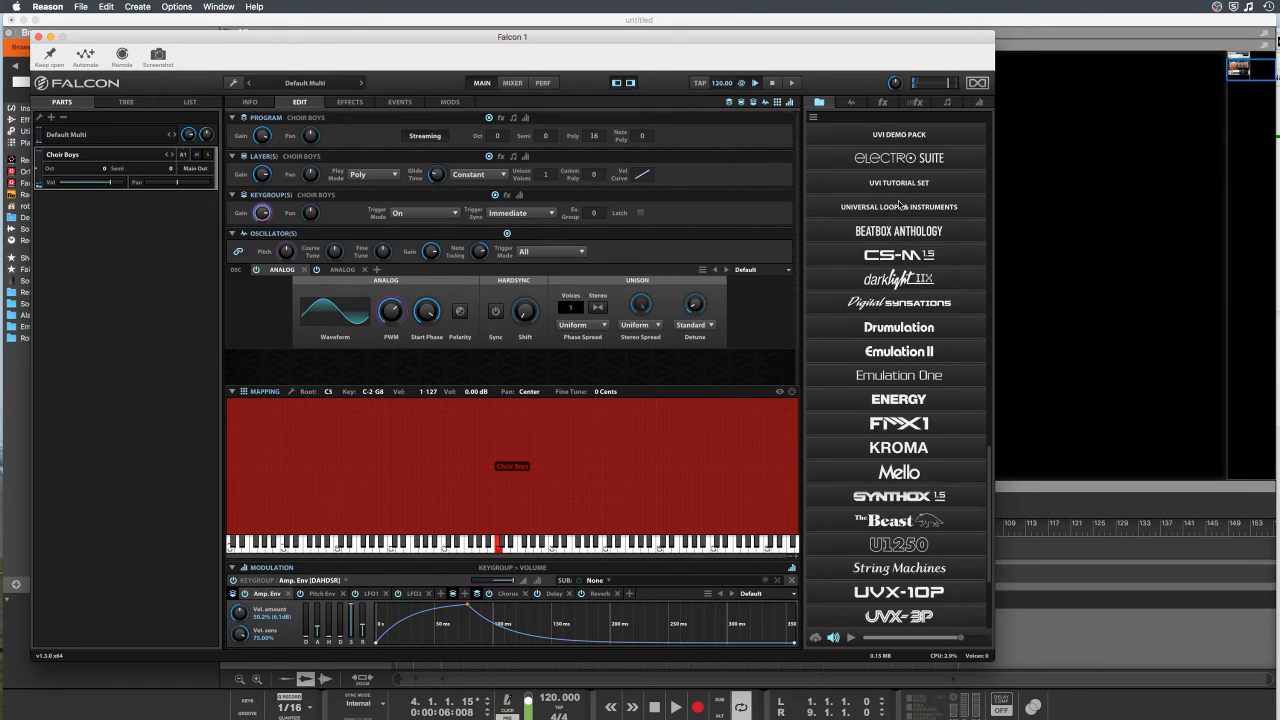
pyautogui.scroll(-5, 899, 205)
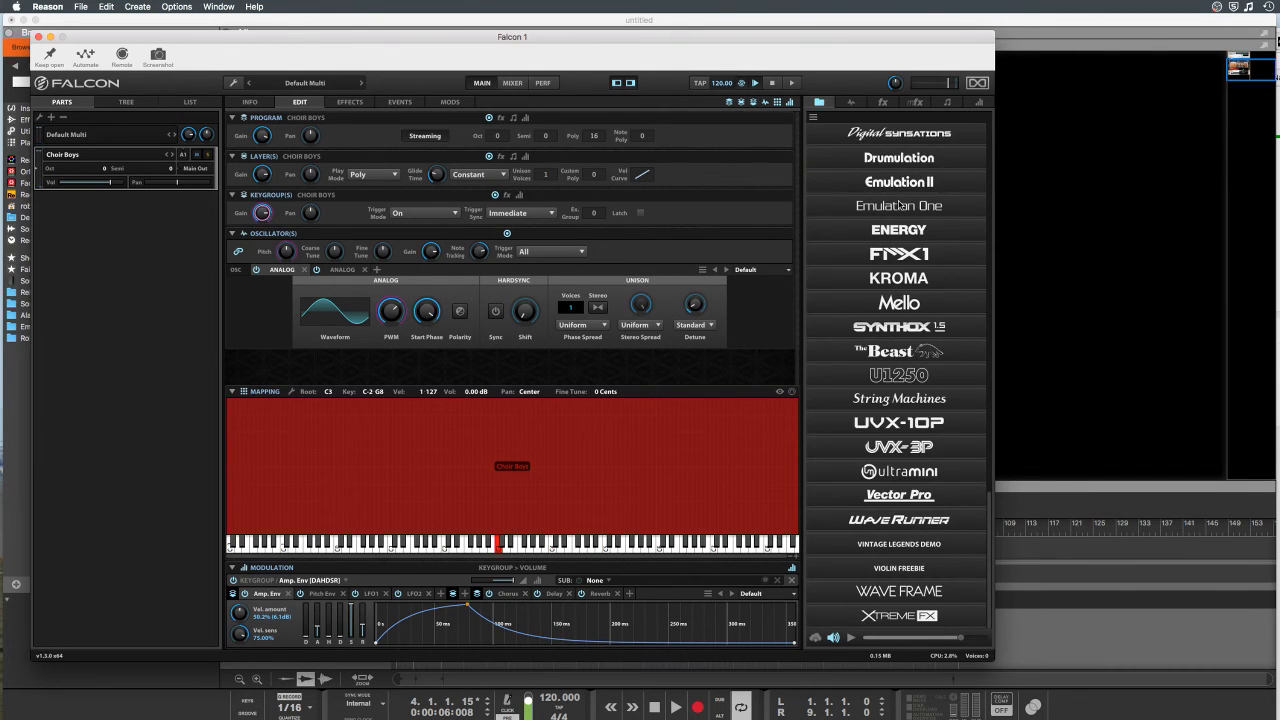
pyautogui.scroll(15, 899, 205)
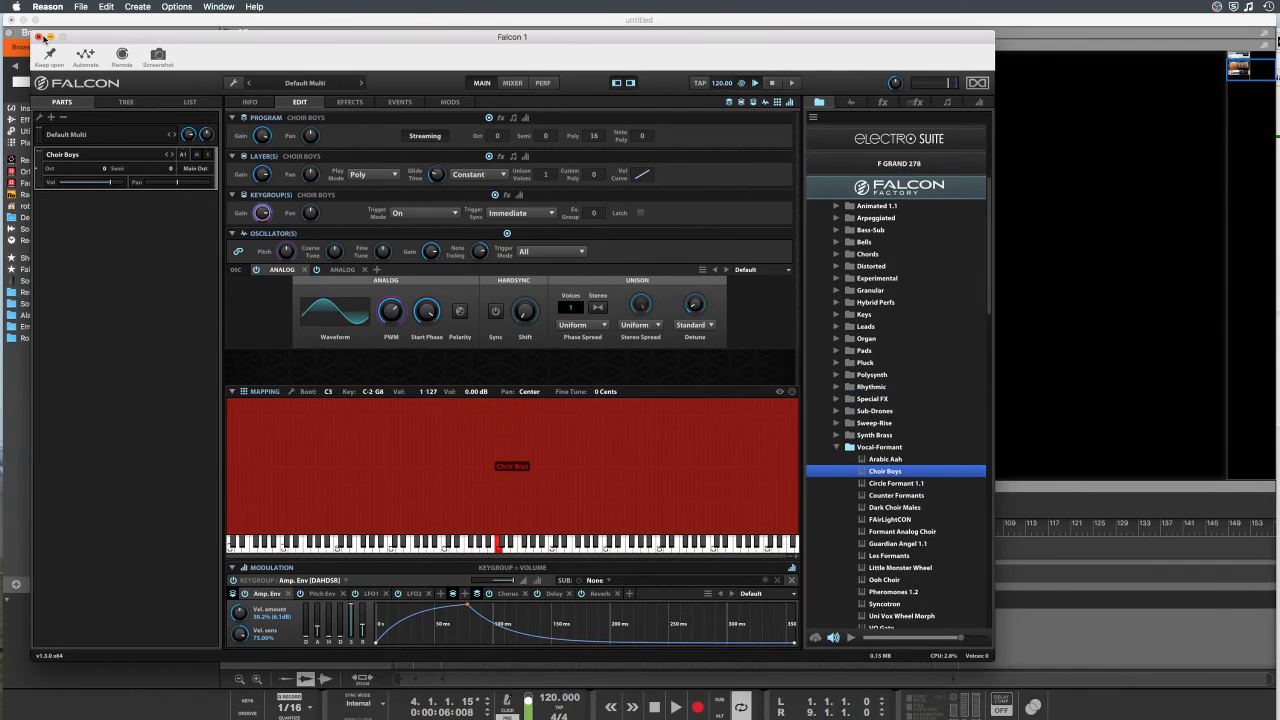
pyautogui.click(38, 37)
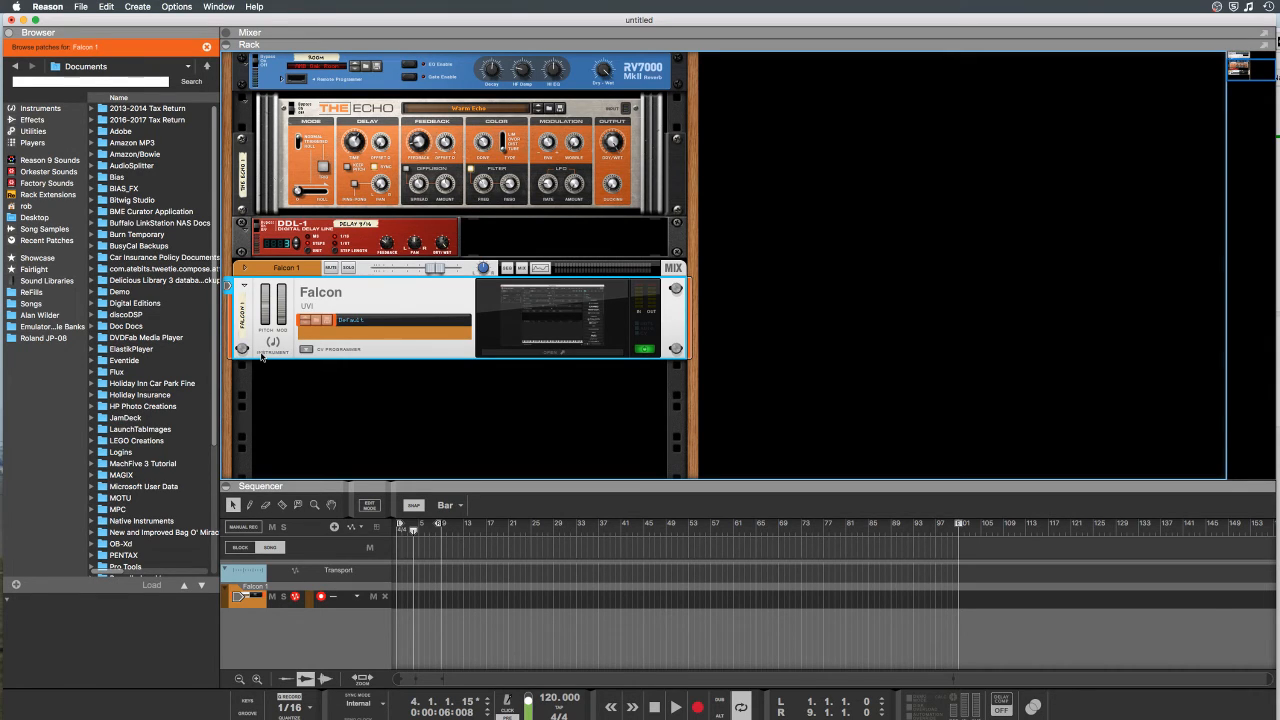
# Step: Replace Falcon in the rack with the GForce impOSCar2 from the instruments list and open its plug-in window
pyautogui.click(55, 117)
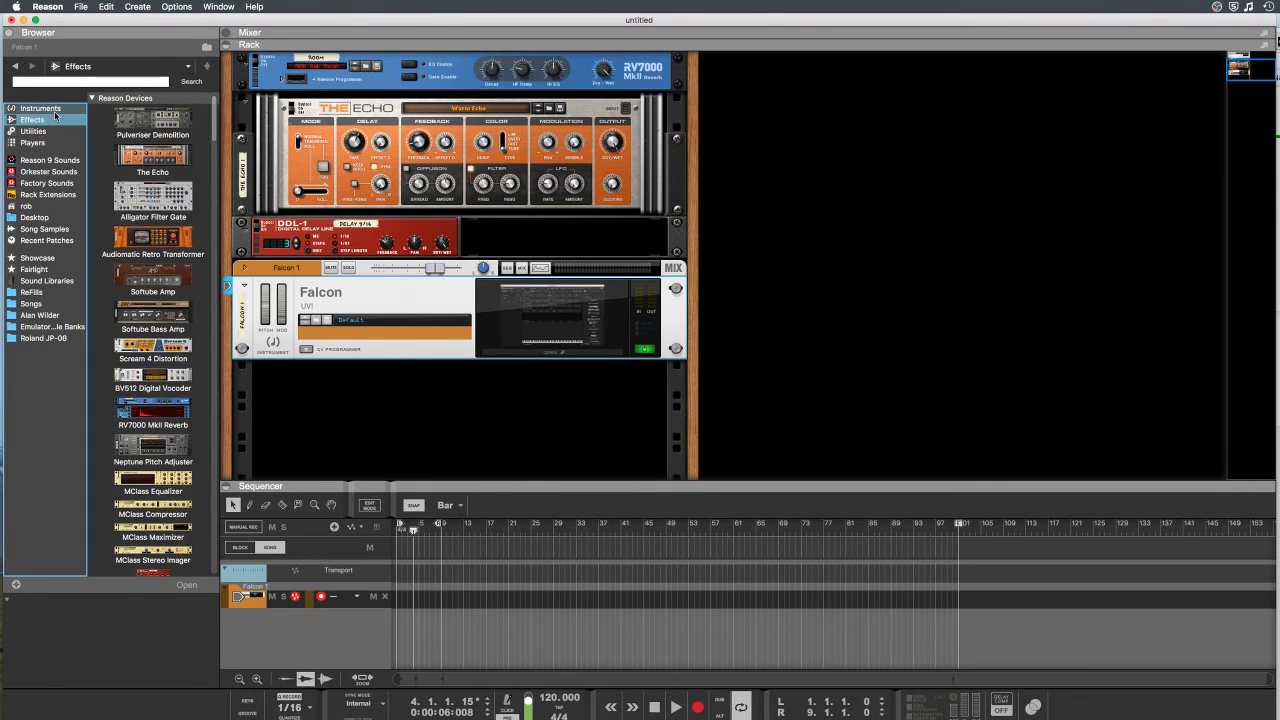
pyautogui.click(50, 108)
pyautogui.scroll(-10, 160, 300)
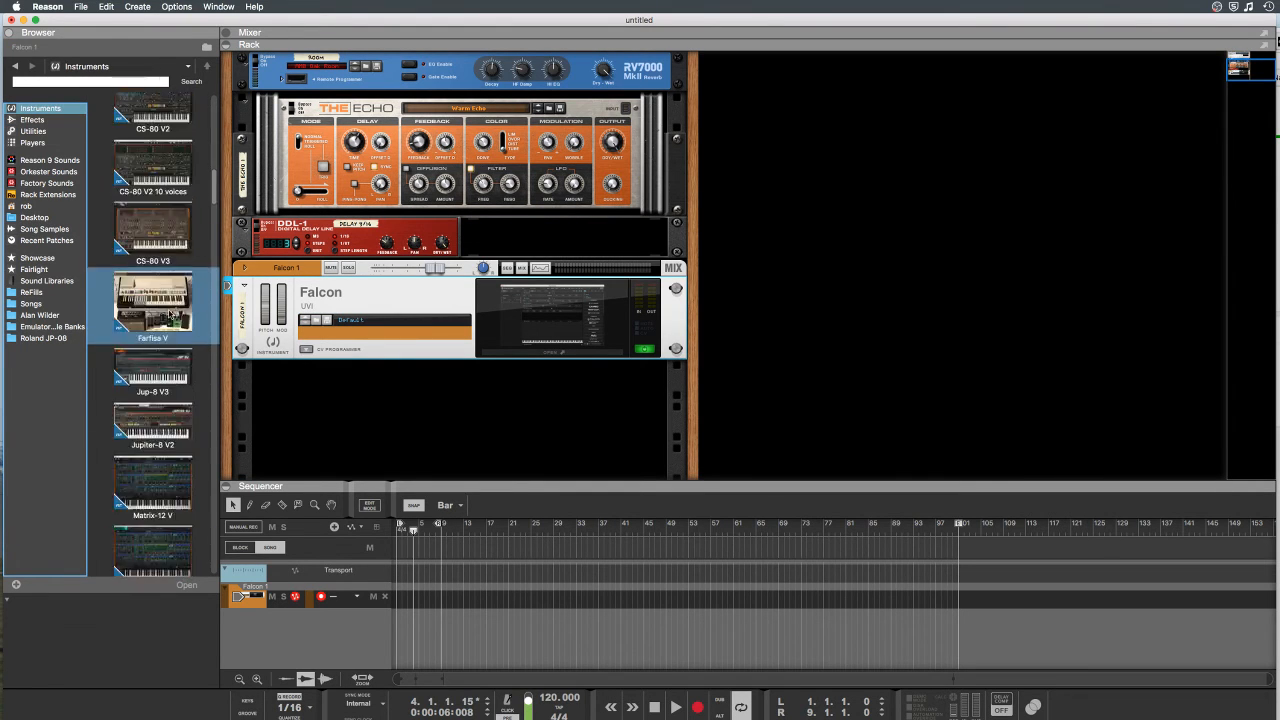
pyautogui.scroll(-12, 170, 315)
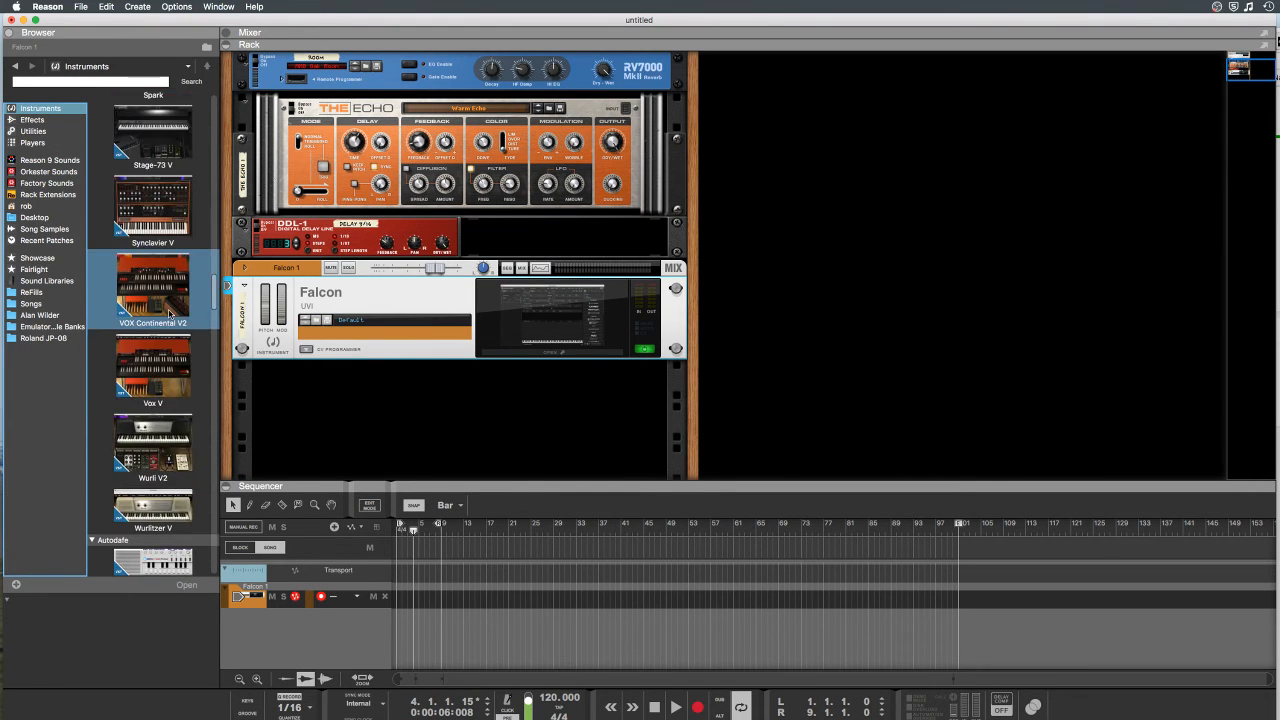
pyautogui.scroll(-8, 169, 314)
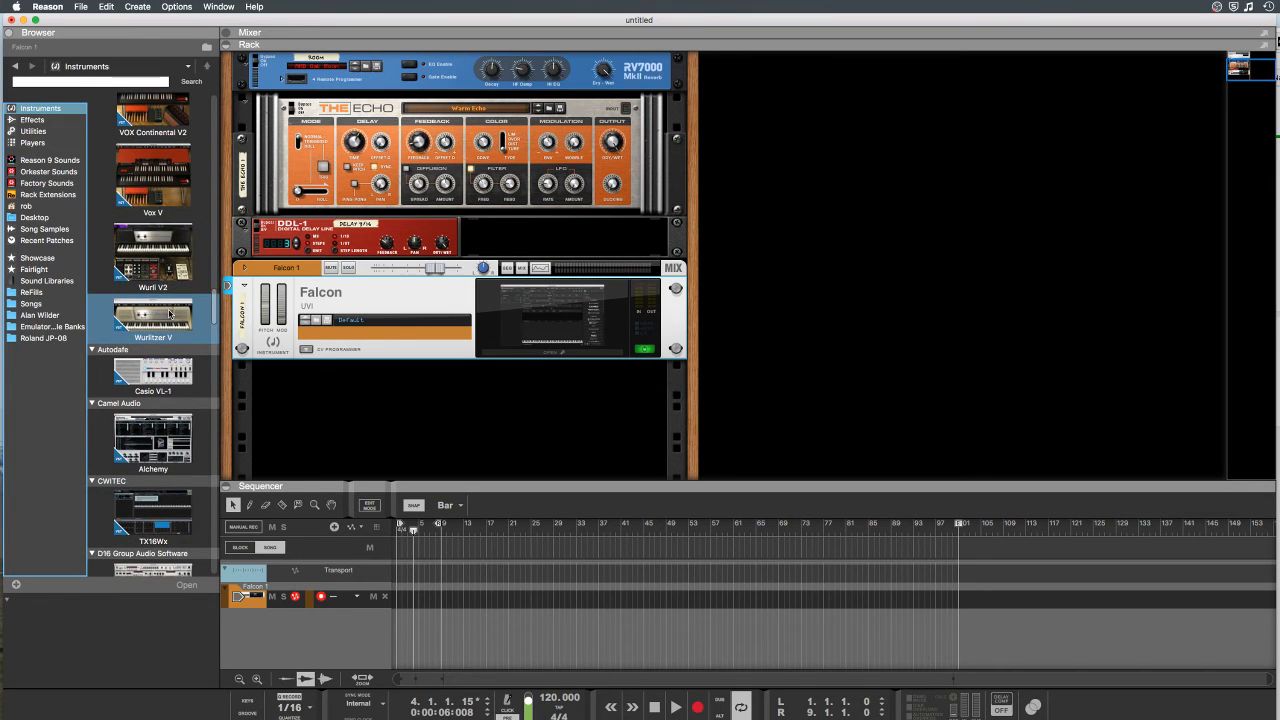
pyautogui.scroll(-10, 169, 314)
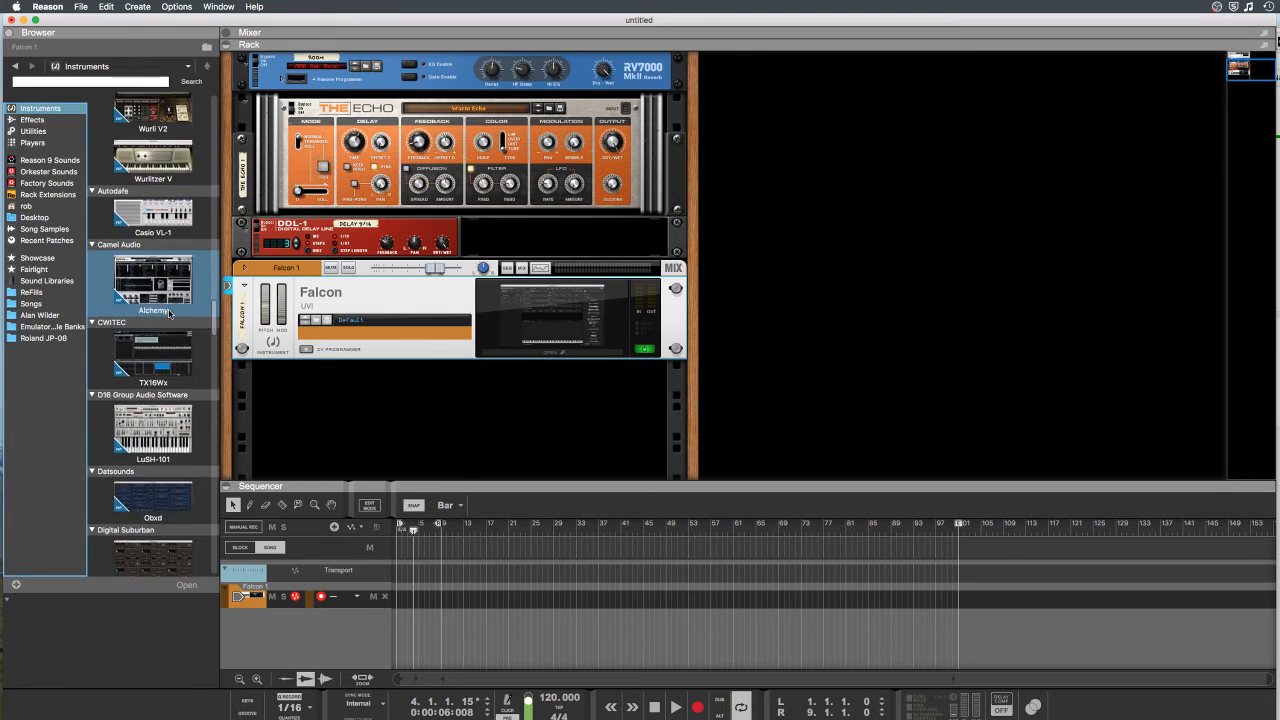
pyautogui.scroll(-5, 169, 314)
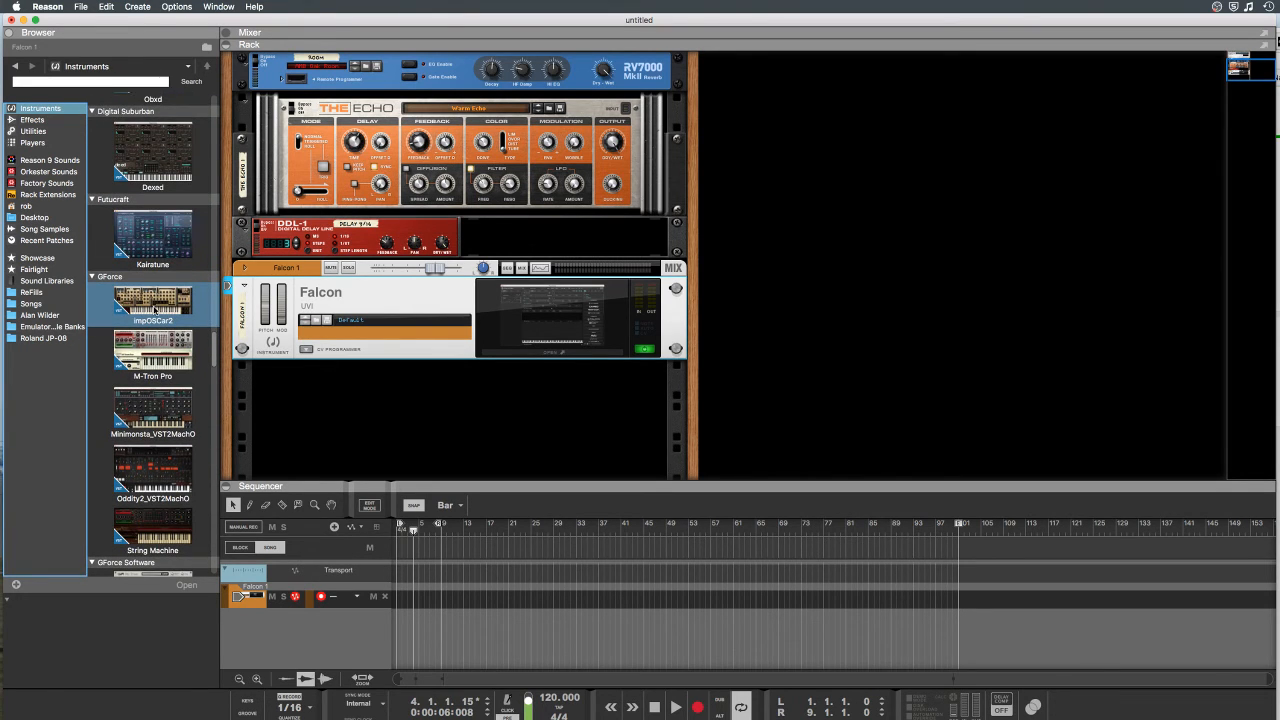
pyautogui.moveTo(154, 310); pyautogui.dragTo(495, 316)
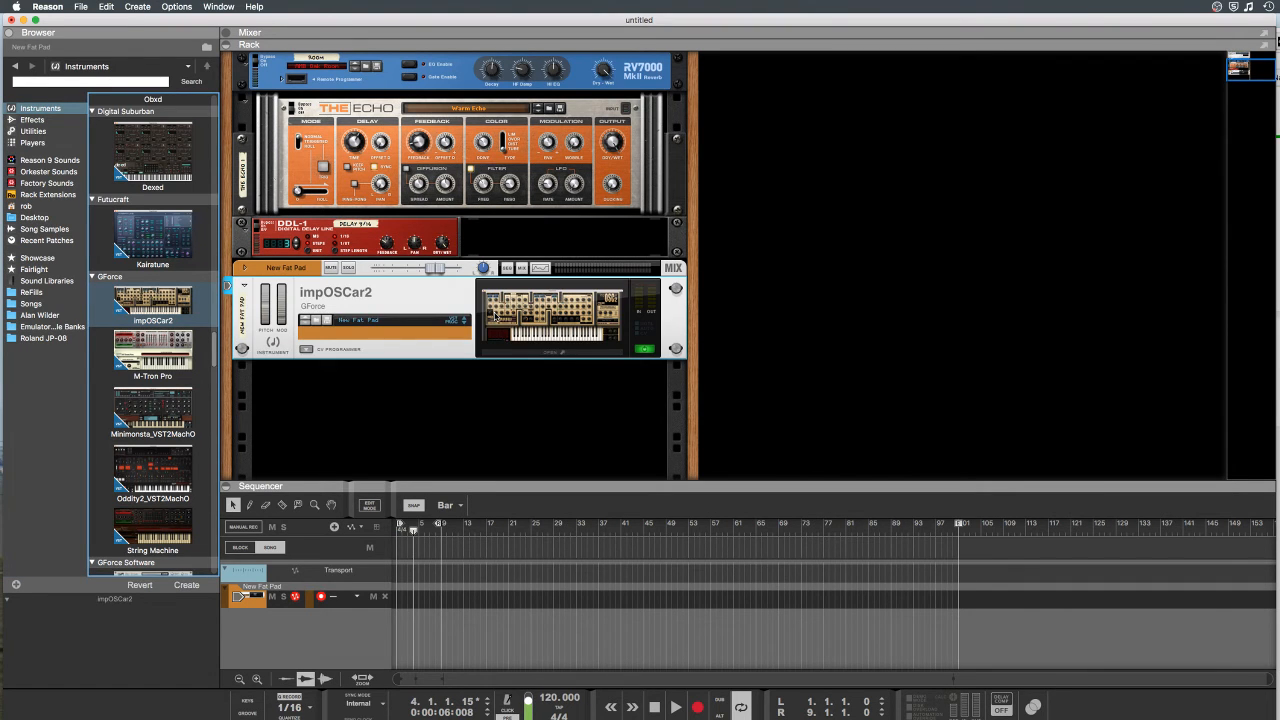
pyautogui.click(571, 352)
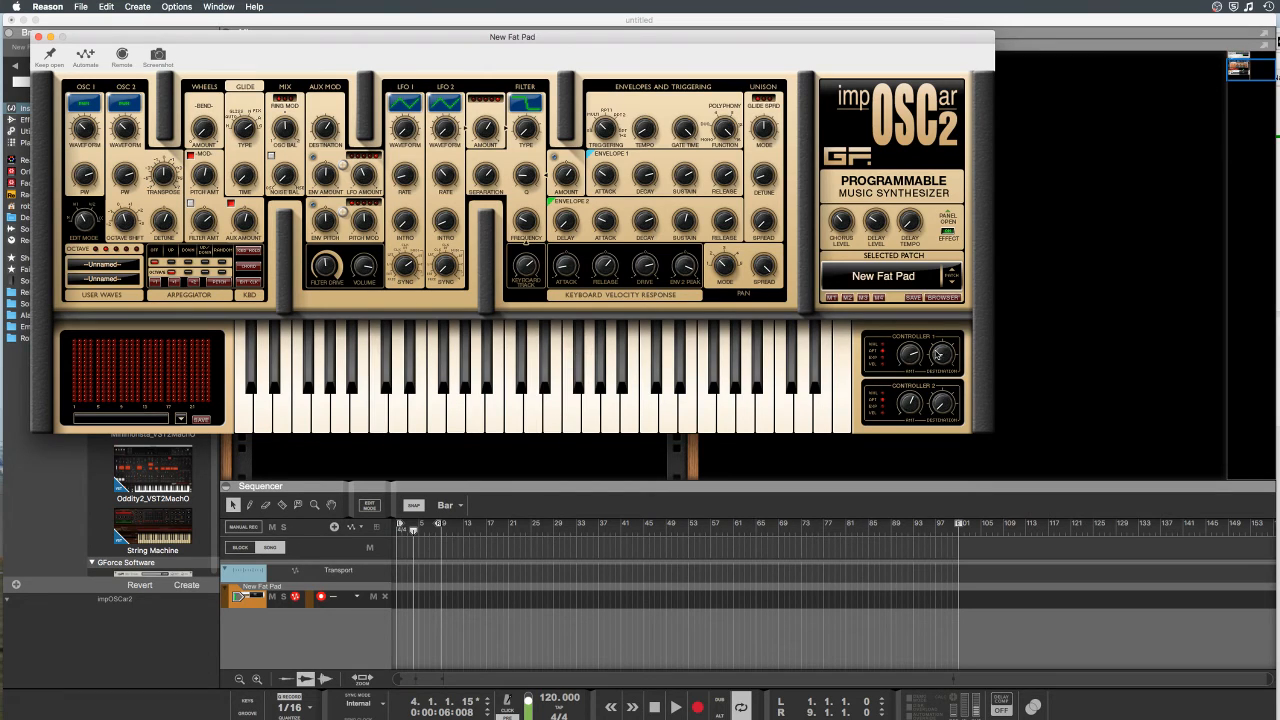
# Step: Step forward through the impOSCar2 patches, auditioning Mellow Wash and HiPassPulsePadSlow
pyautogui.click(951, 277)
pyautogui.click(951, 277)
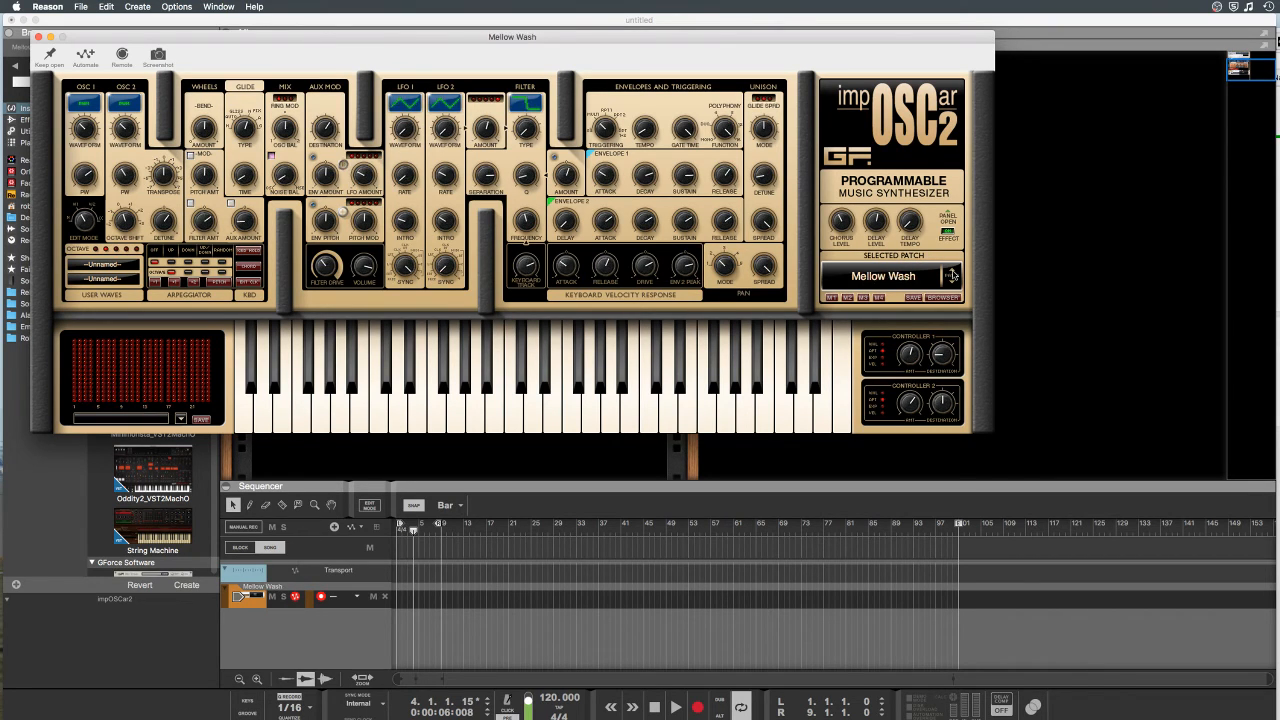
pyautogui.click(951, 277)
pyautogui.click(951, 277)
pyautogui.click(951, 277)
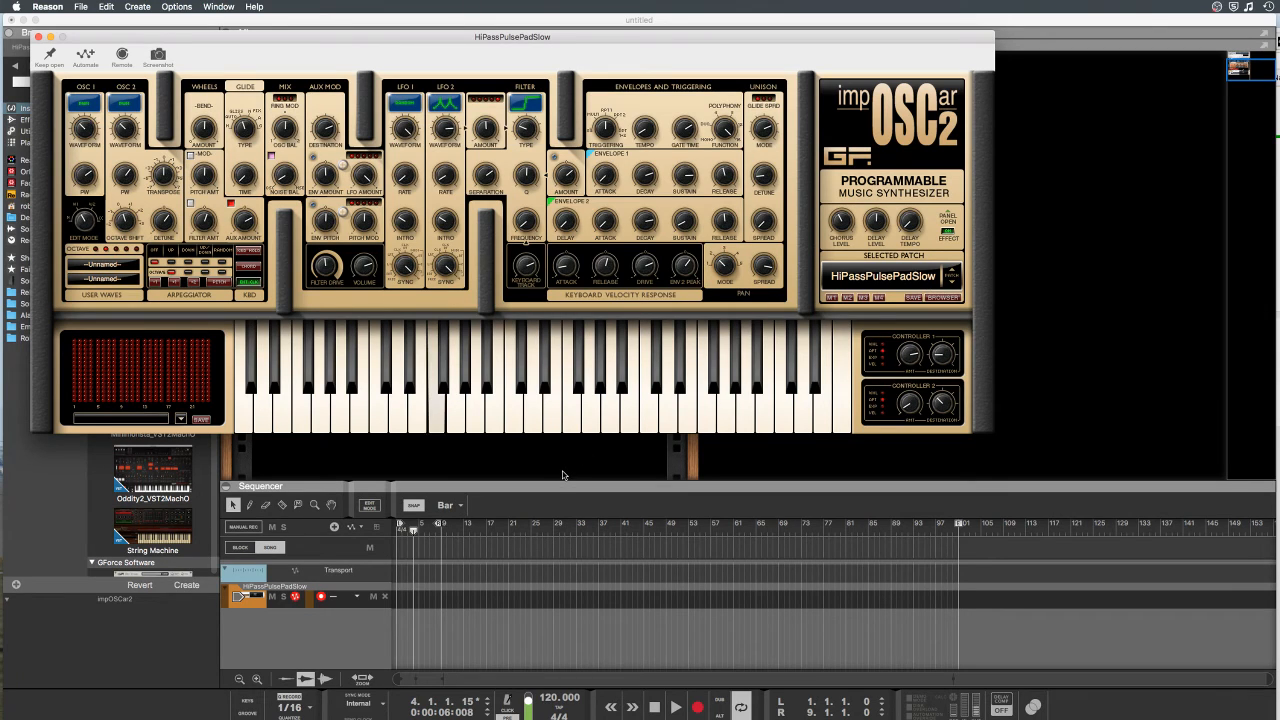
# Step: Step back through the impOSCar2 patches, auditioning FatUnisonCircles and Dreamscape3
pyautogui.click(954, 272)
pyautogui.click(954, 272)
pyautogui.click(954, 272)
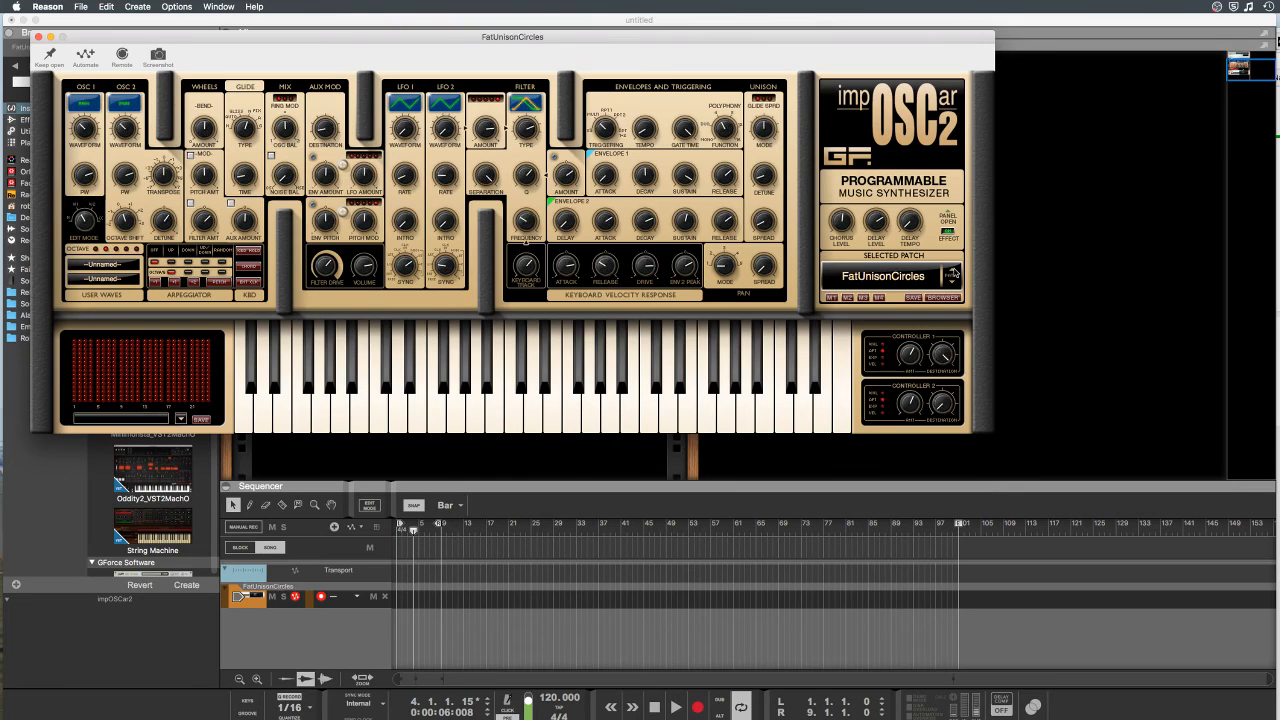
pyautogui.click(954, 272)
pyautogui.click(954, 272)
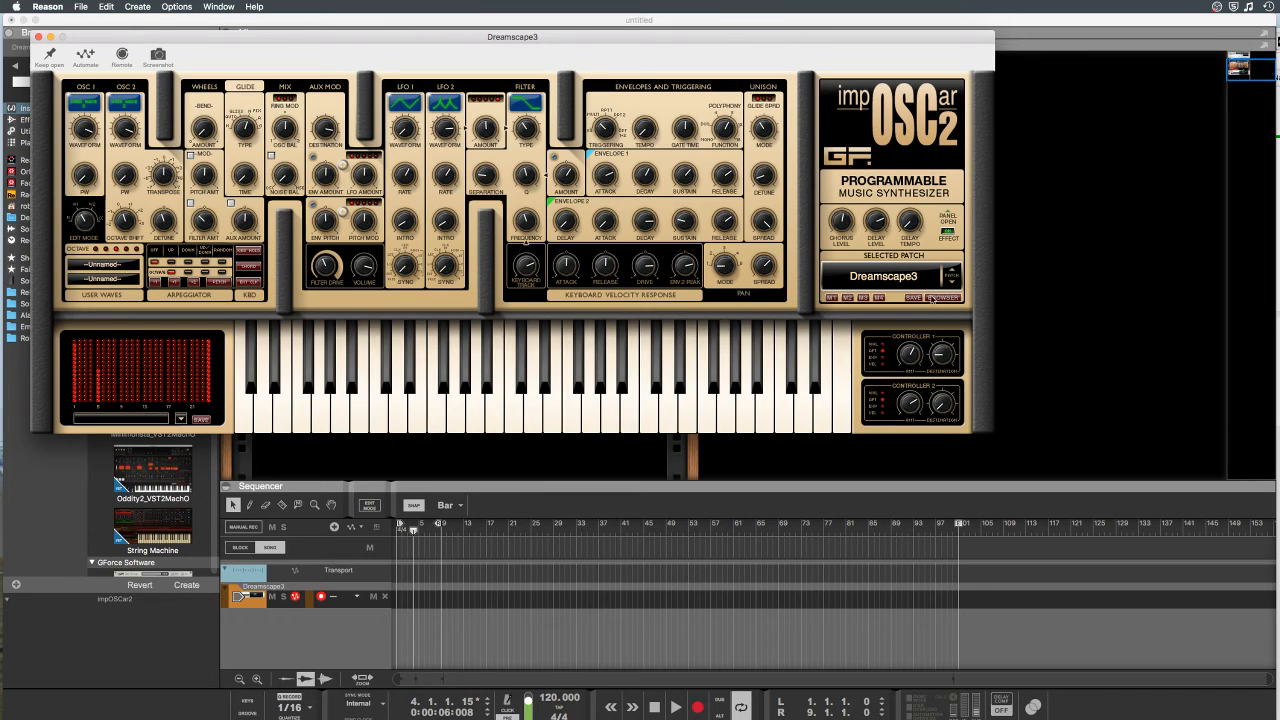
# Step: Load the Dark Train Pad patch from impOSCar2's Pads Unison bank, then close the patch browser and the plug-in window
pyautogui.click(941, 298)
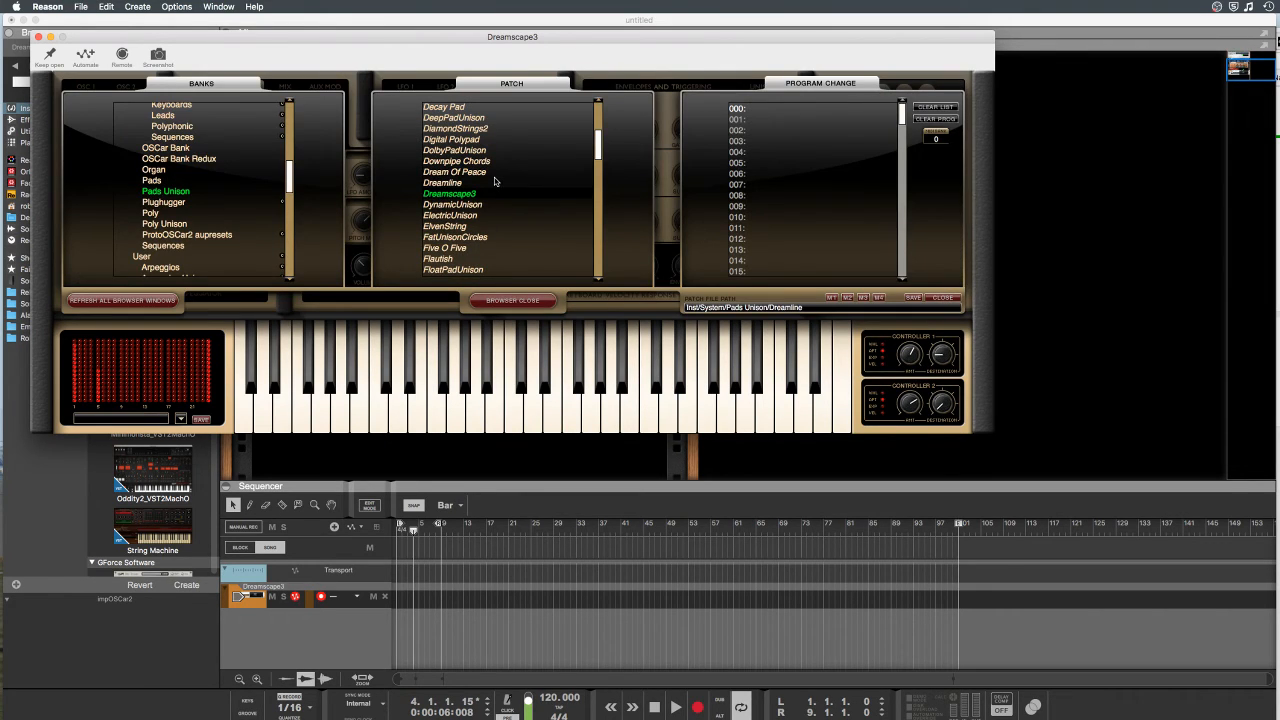
pyautogui.scroll(5, 494, 181)
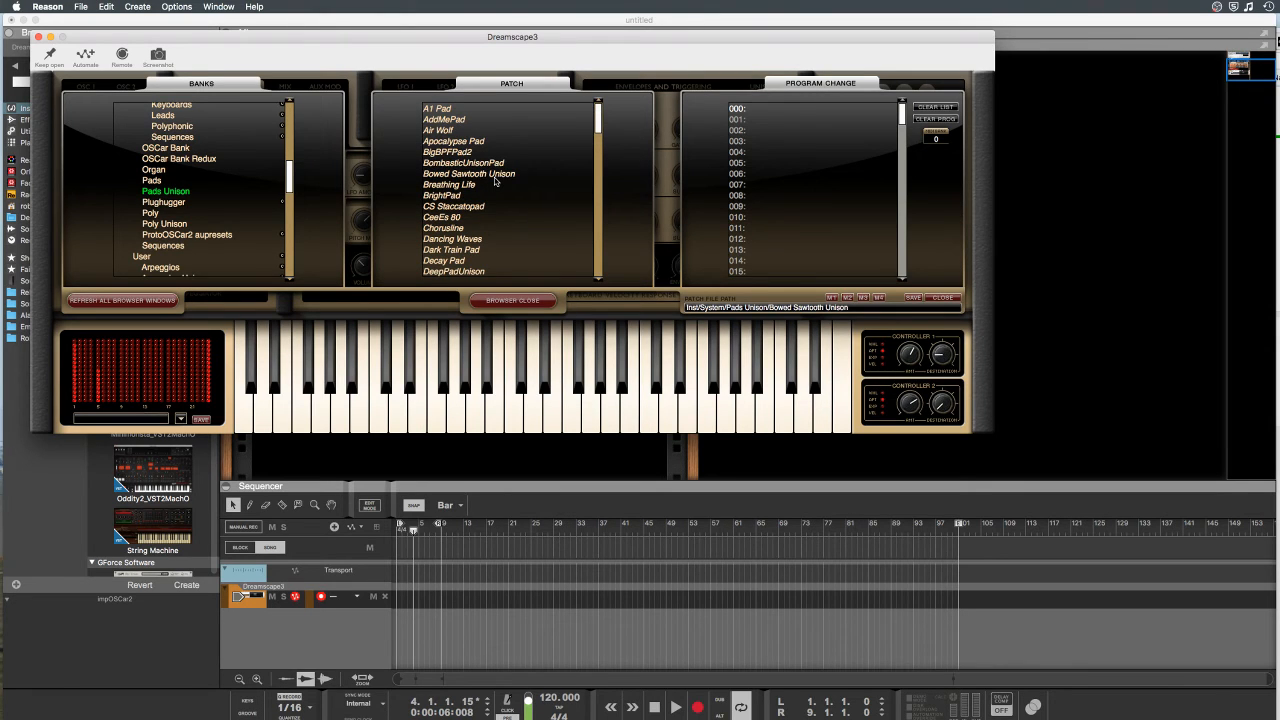
pyautogui.click(468, 251)
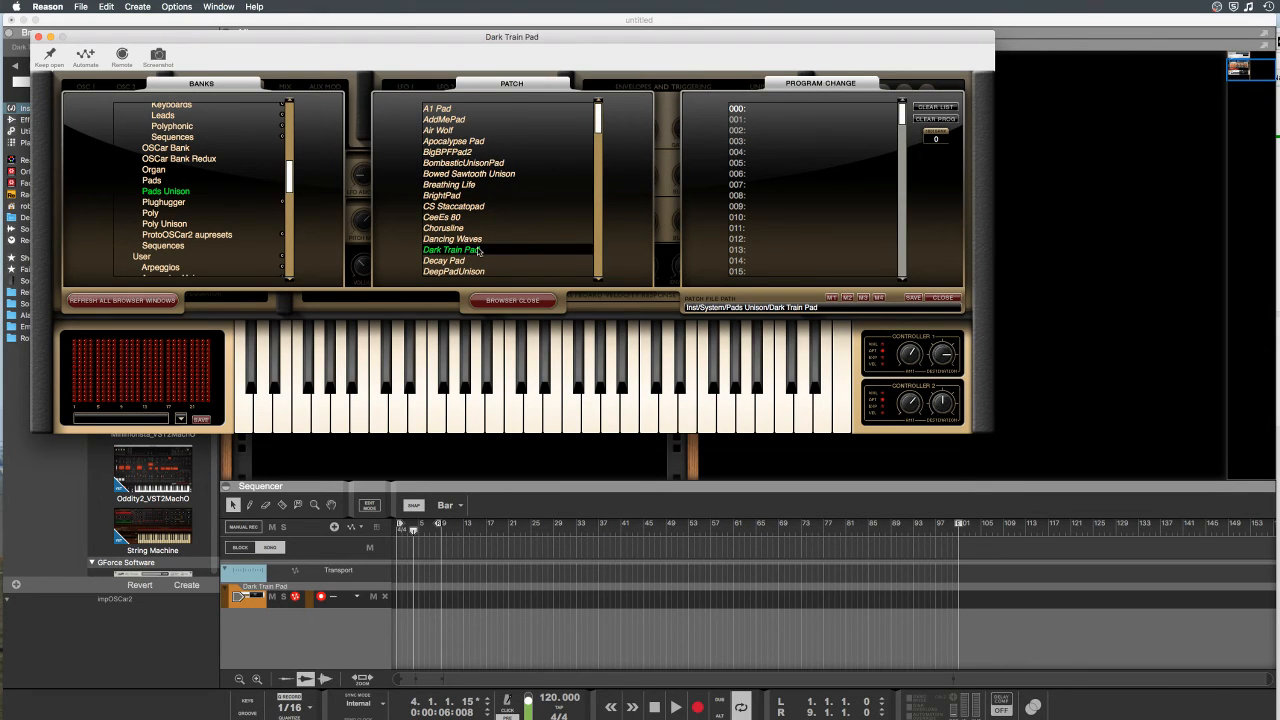
pyautogui.click(528, 301)
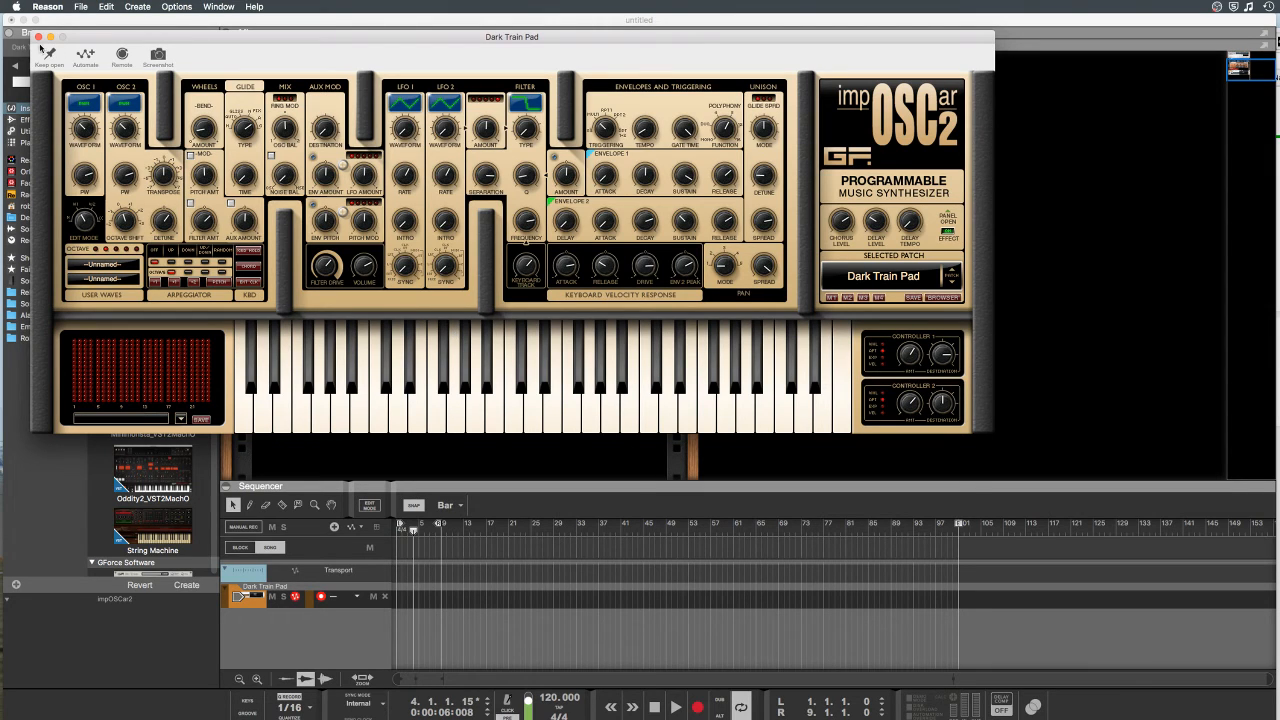
pyautogui.click(39, 37)
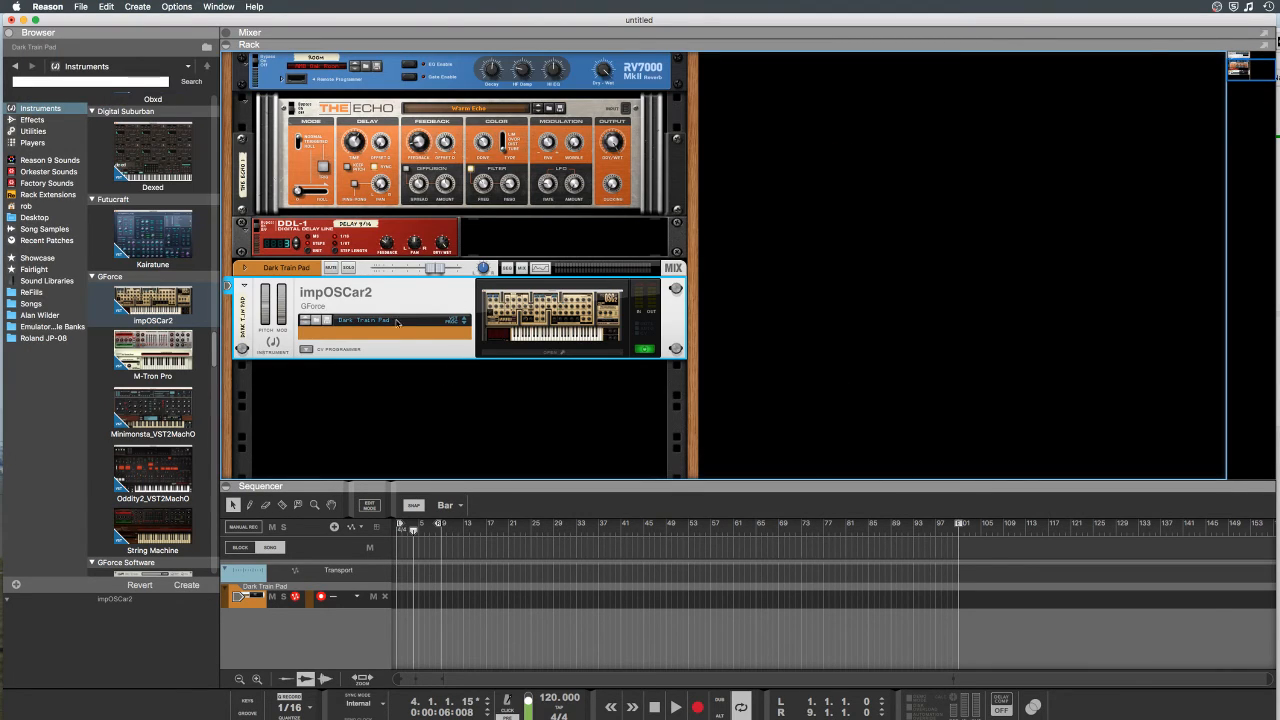
# Step: Replace impOSCar2 in the rack with the KORG M1 from the instruments list and open its plug-in window
pyautogui.click(174, 373)
pyautogui.scroll(-10, 174, 373)
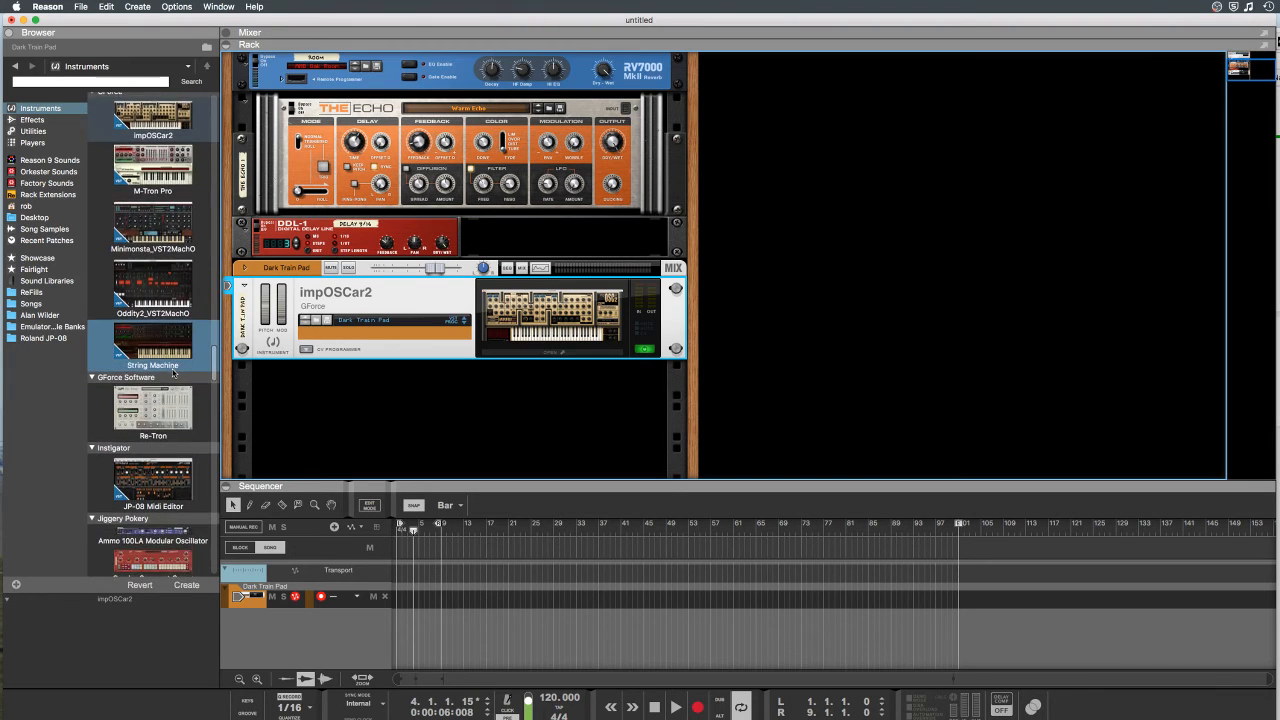
pyautogui.scroll(-3, 174, 373)
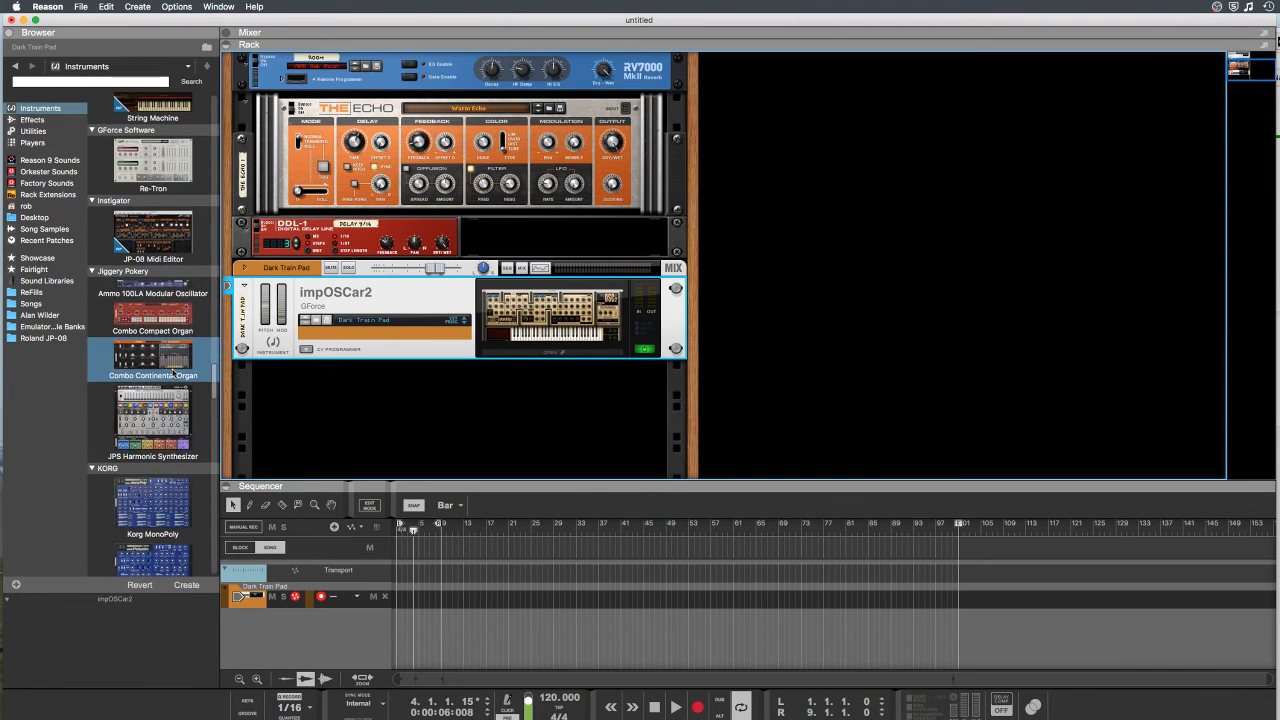
pyautogui.scroll(-3, 174, 373)
pyautogui.scroll(-3, 174, 373)
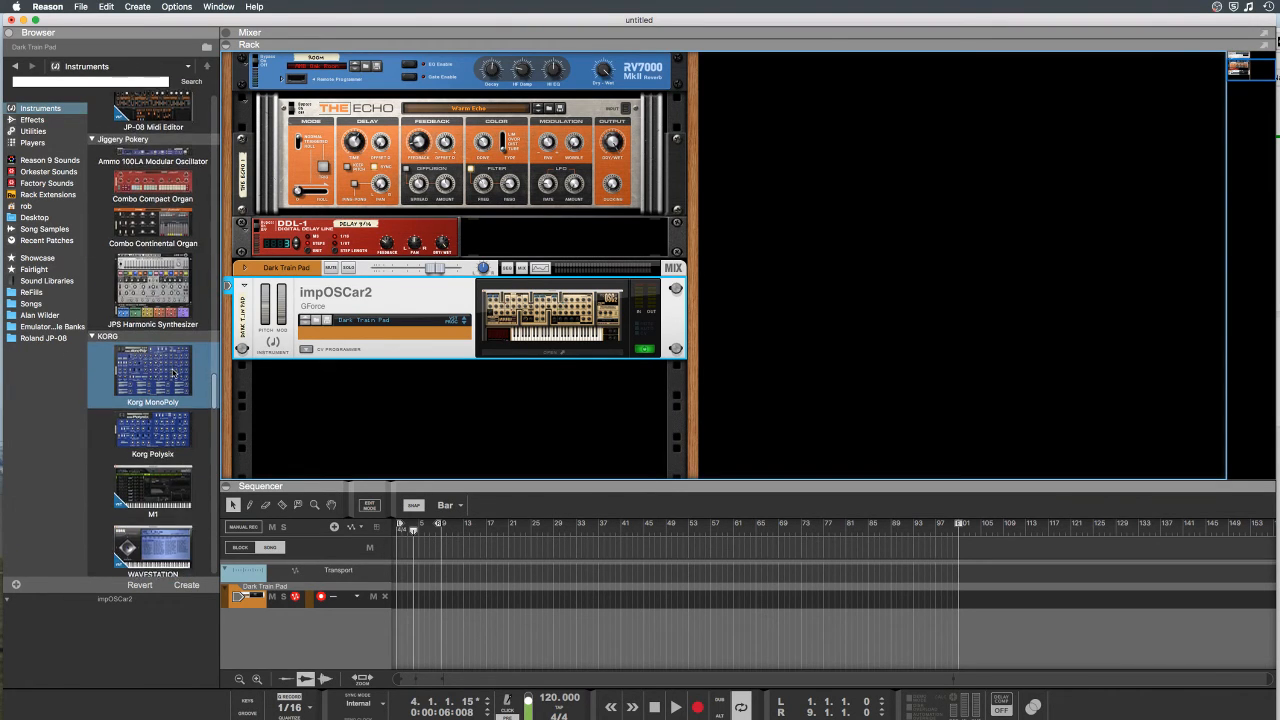
pyautogui.moveTo(174, 373); pyautogui.dragTo(504, 299)
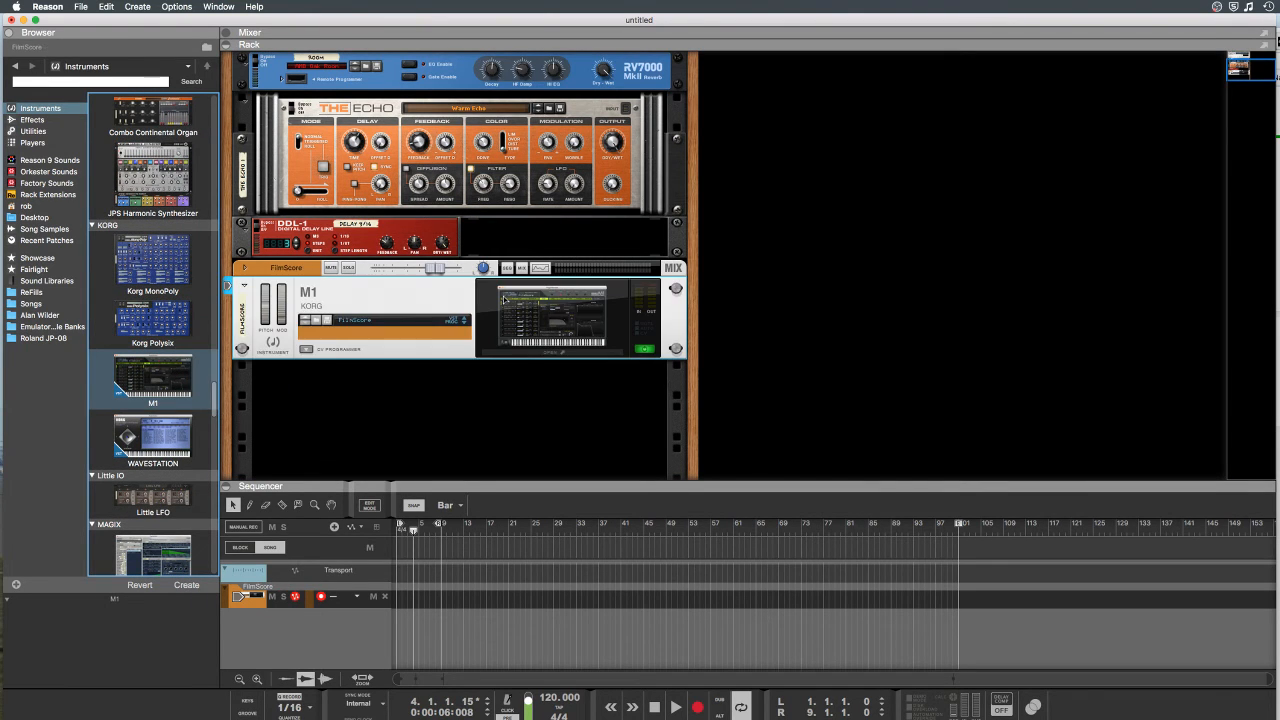
pyautogui.click(560, 355)
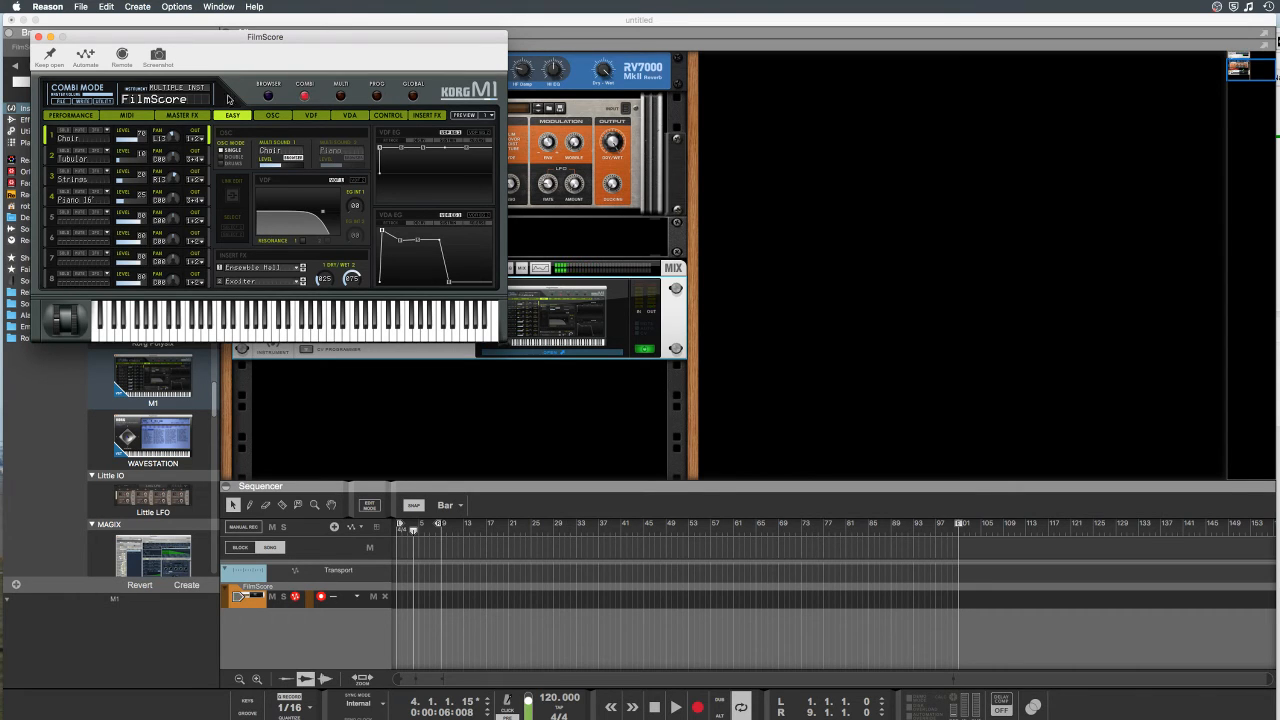
# Step: Look through the M1's combis, switch it to Multi mode and load the M1HousePiano program
pyautogui.click(268, 95)
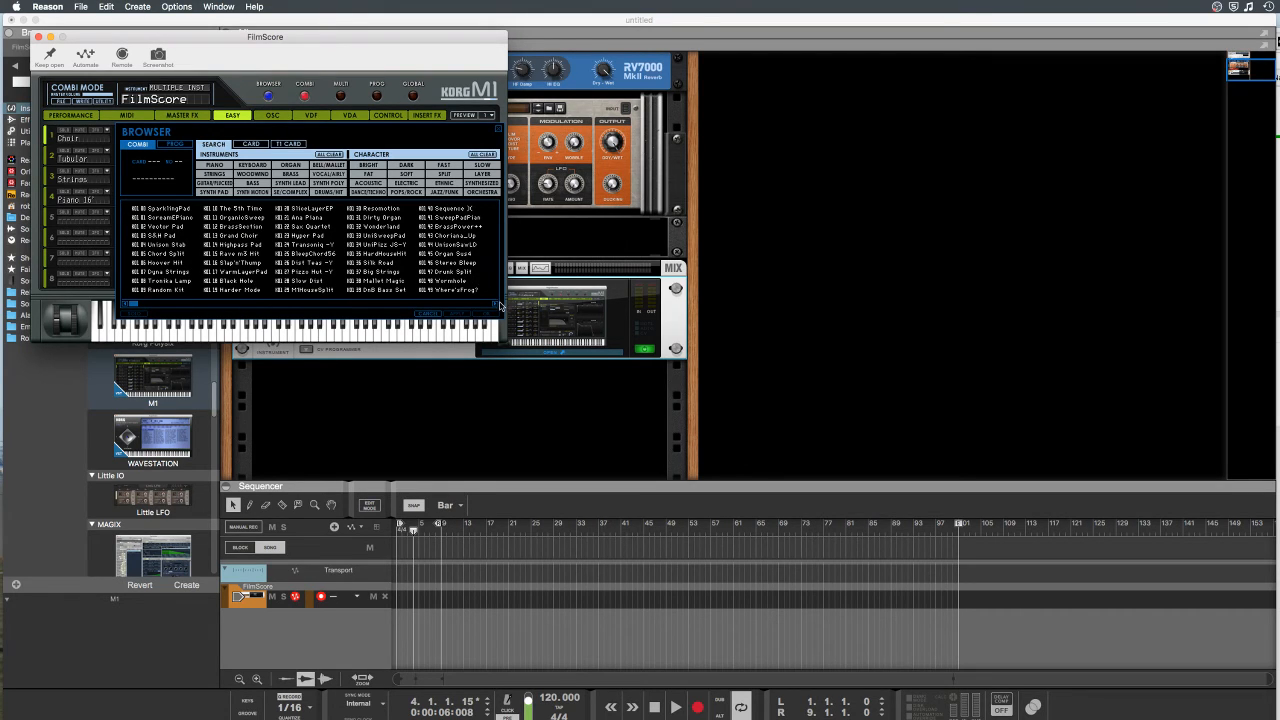
pyautogui.click(497, 308)
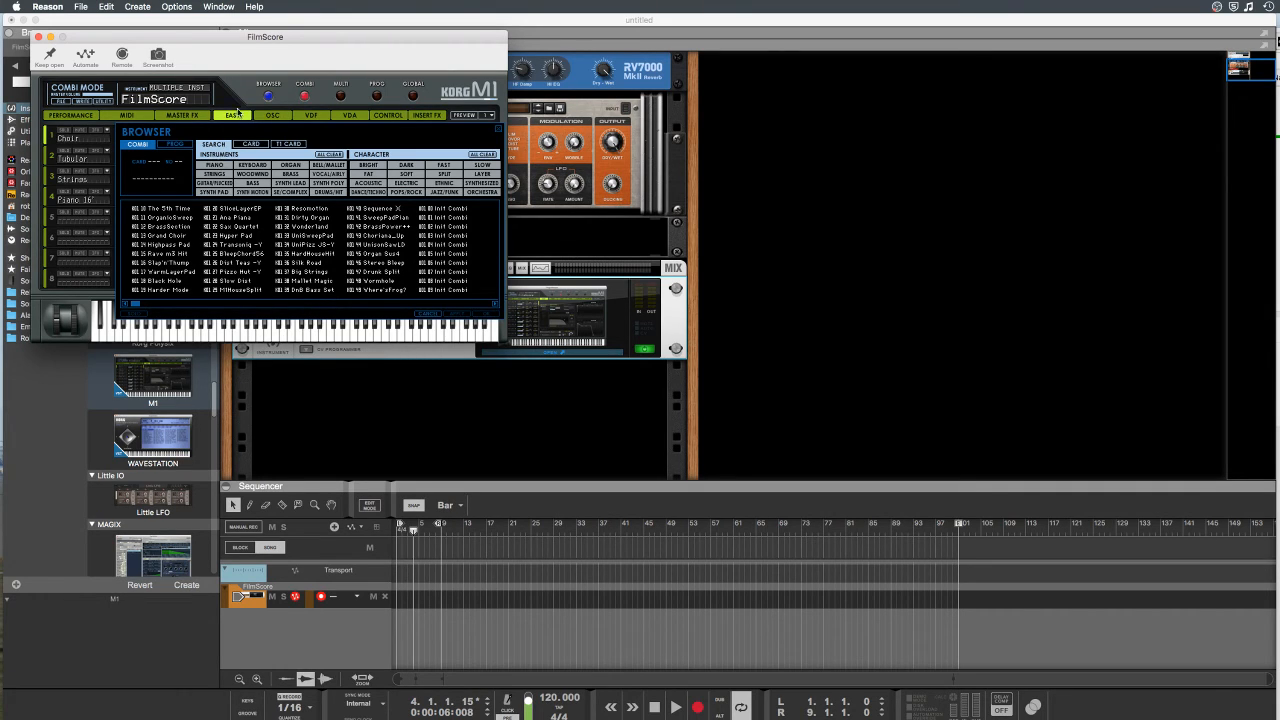
pyautogui.click(341, 97)
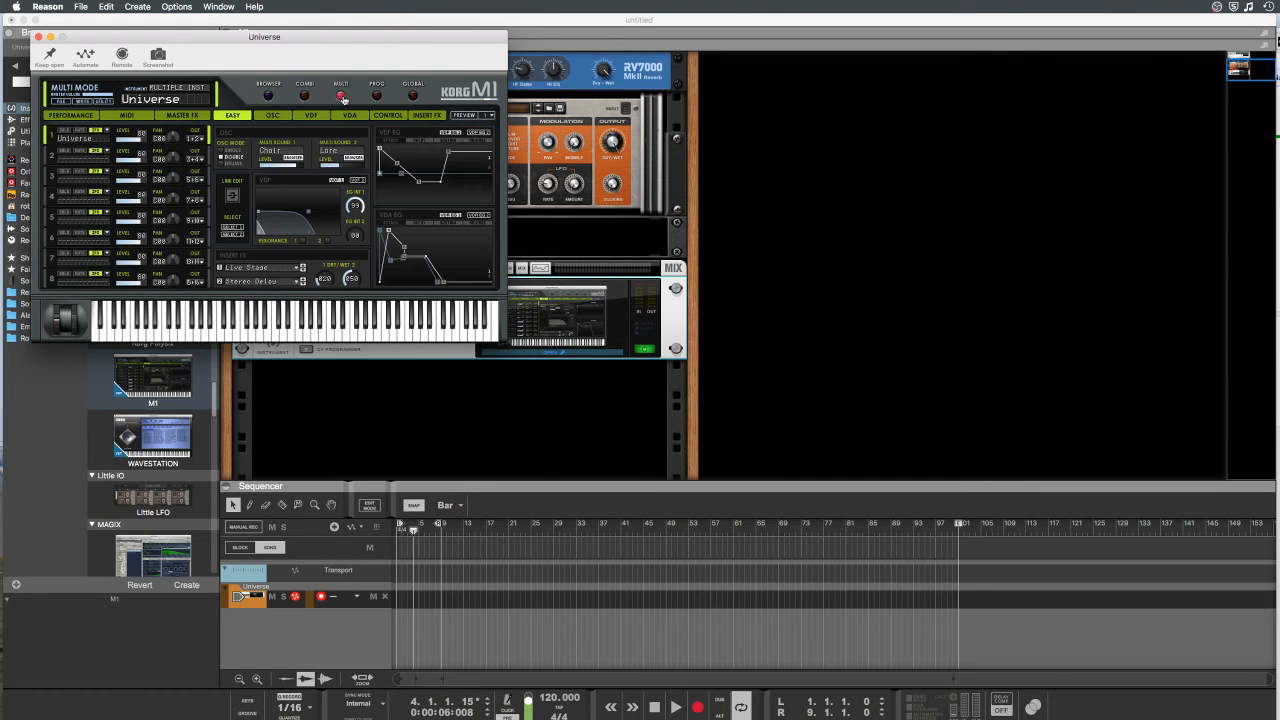
pyautogui.click(268, 96)
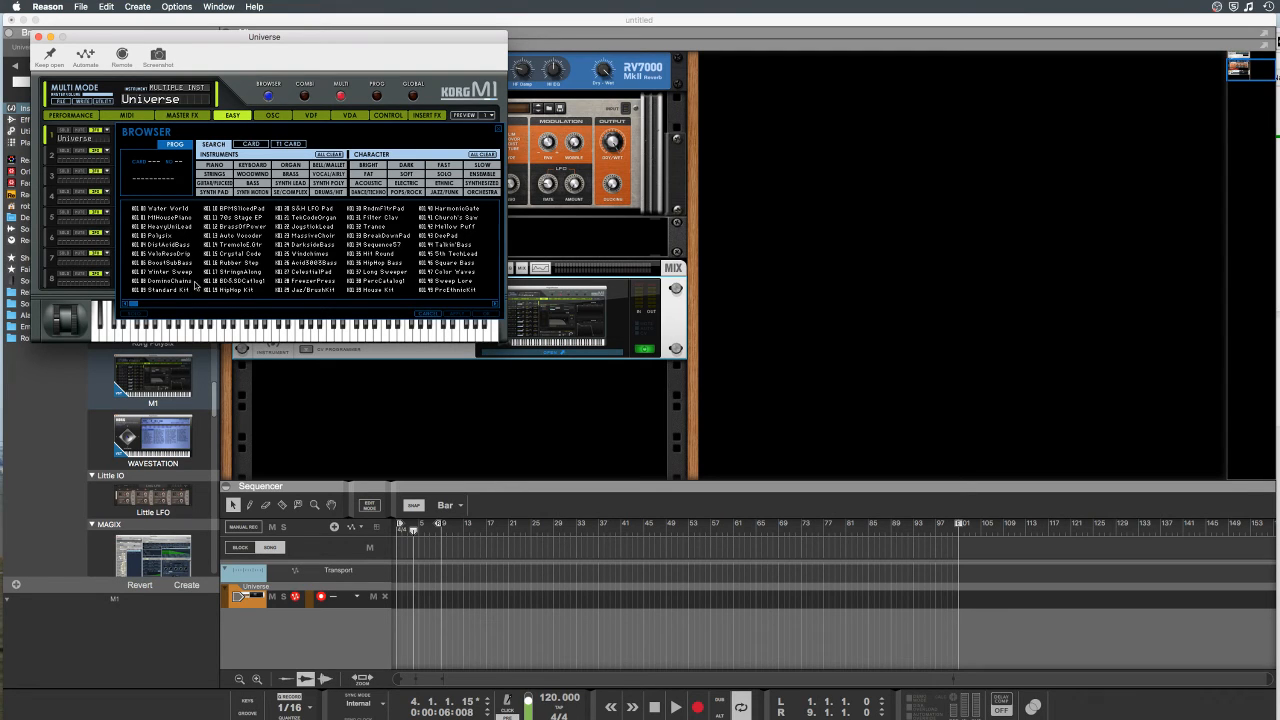
pyautogui.doubleClick(184, 218)
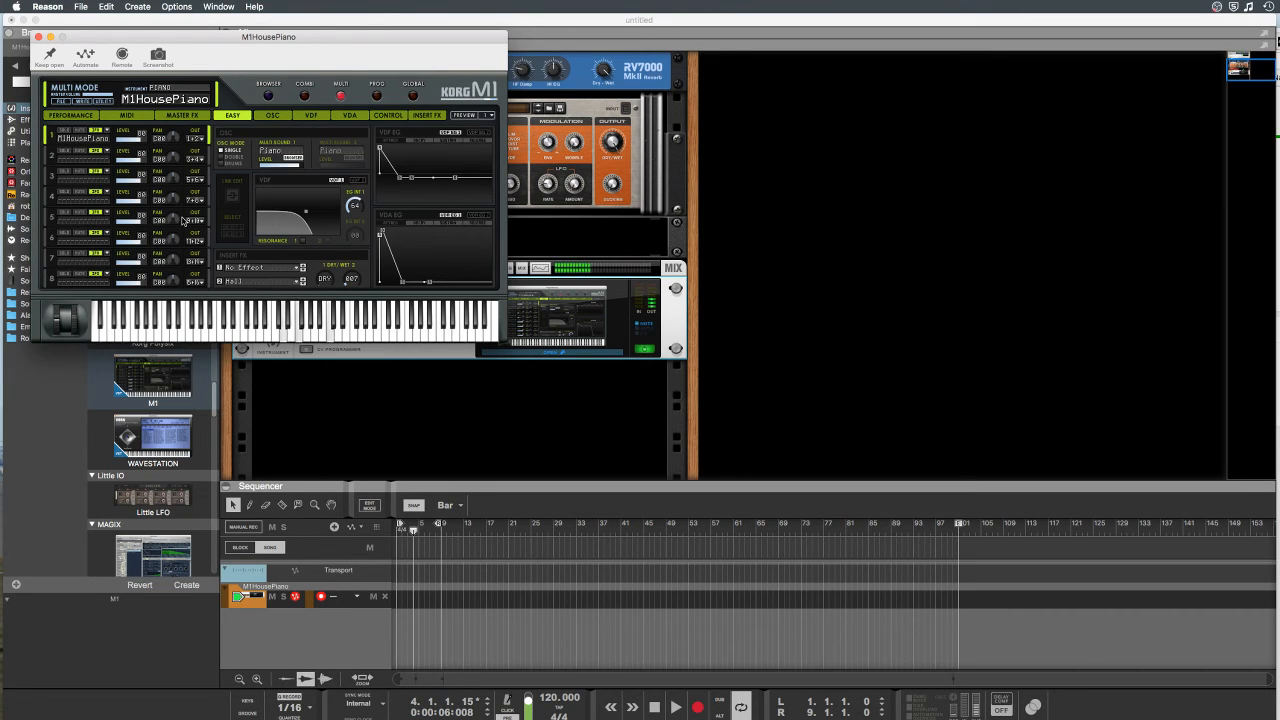
# Step: Load the SynMallet program from Card 1 in the M1's browser, then close the plug-in window
pyautogui.click(269, 96)
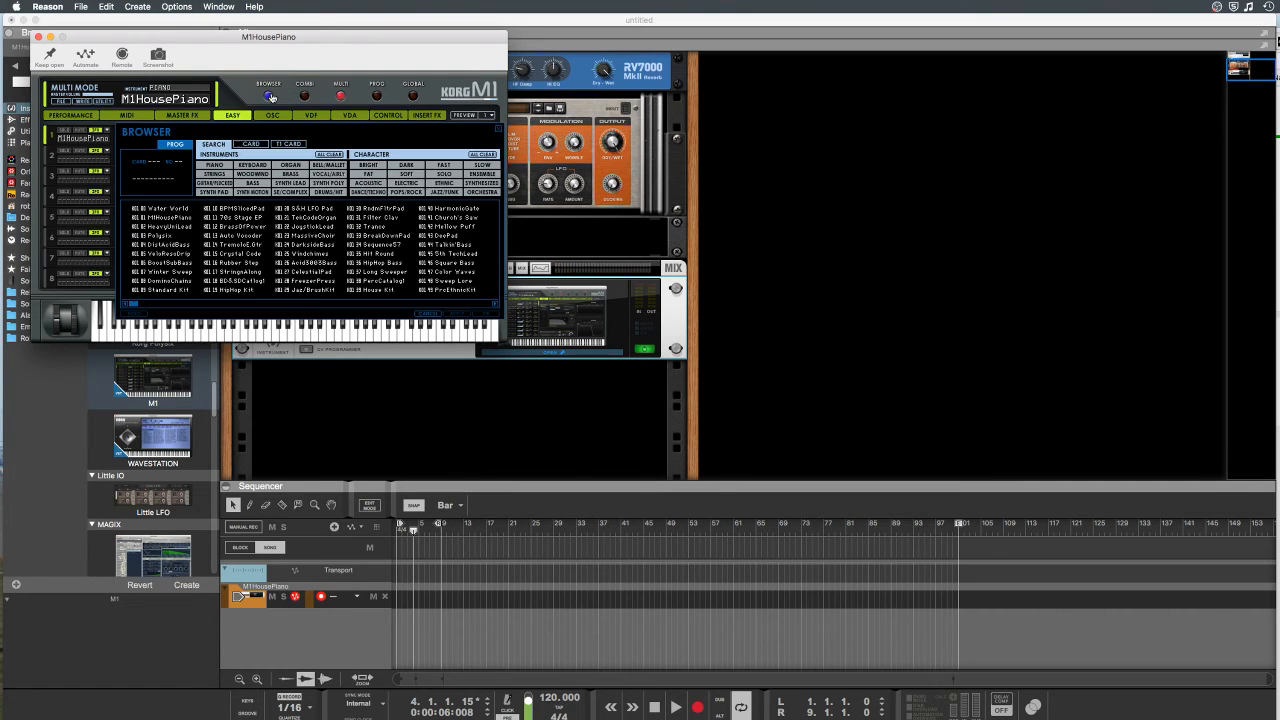
pyautogui.click(497, 305)
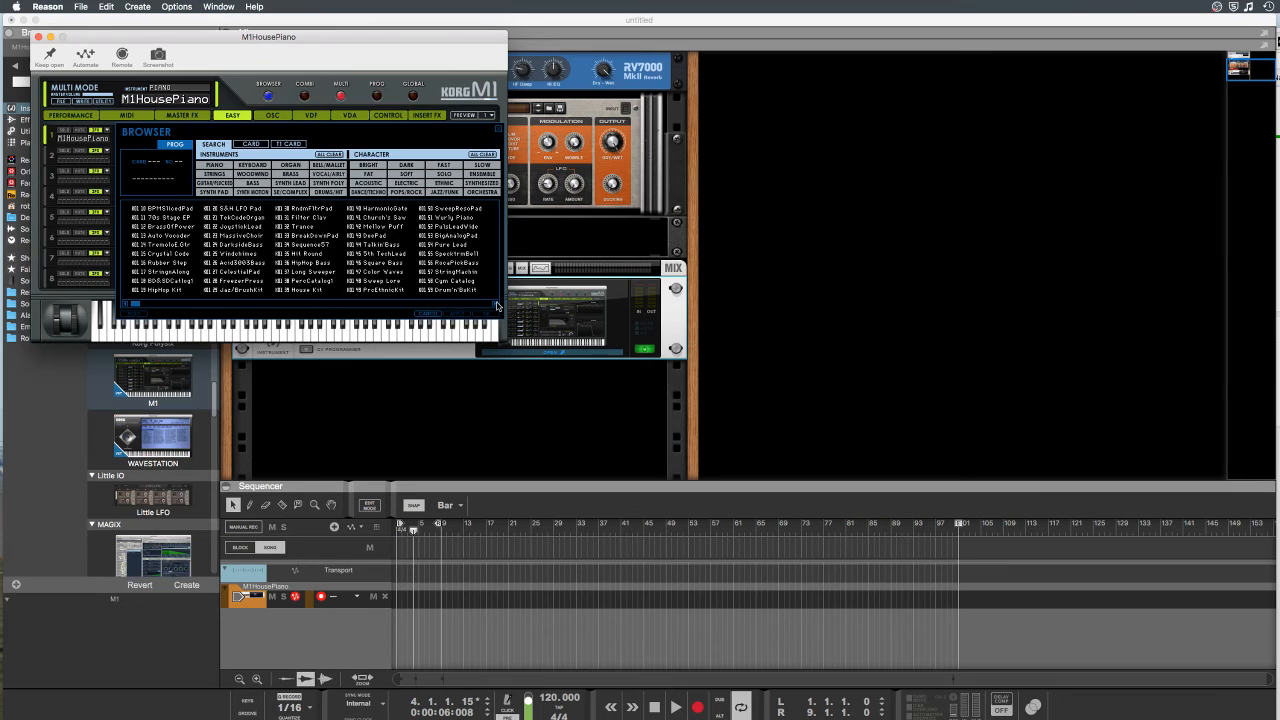
pyautogui.click(497, 305)
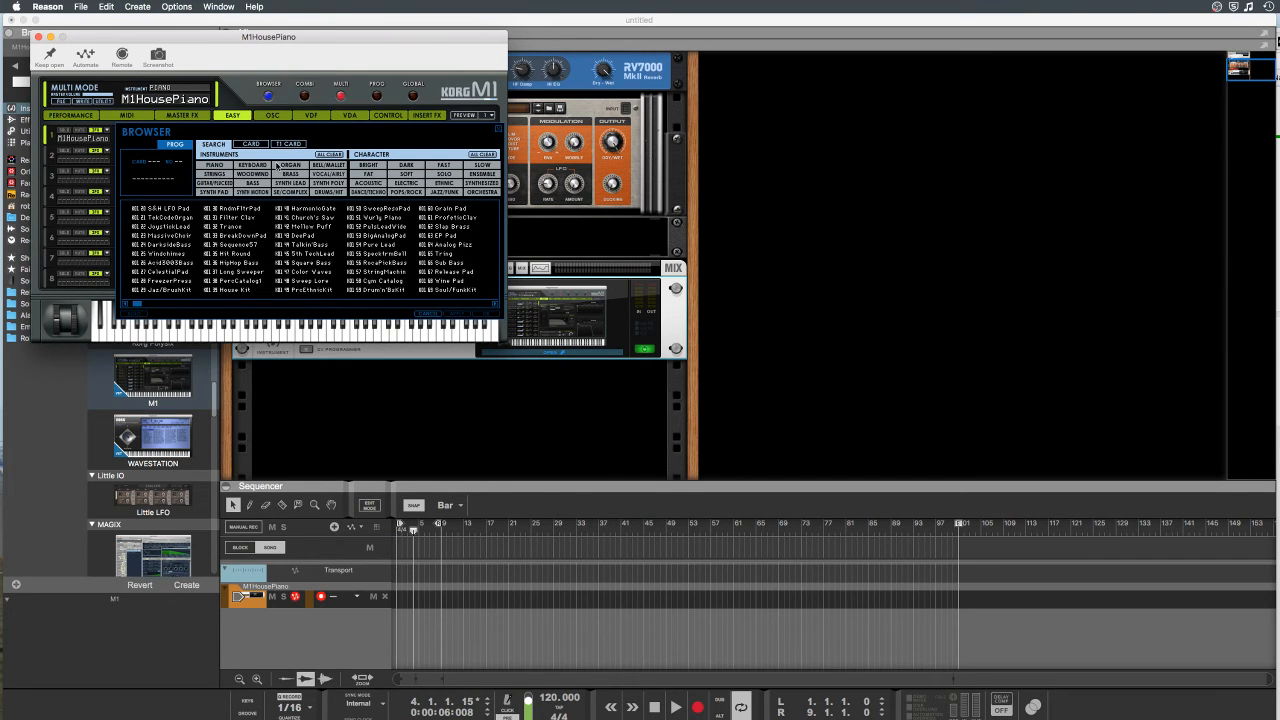
pyautogui.click(256, 146)
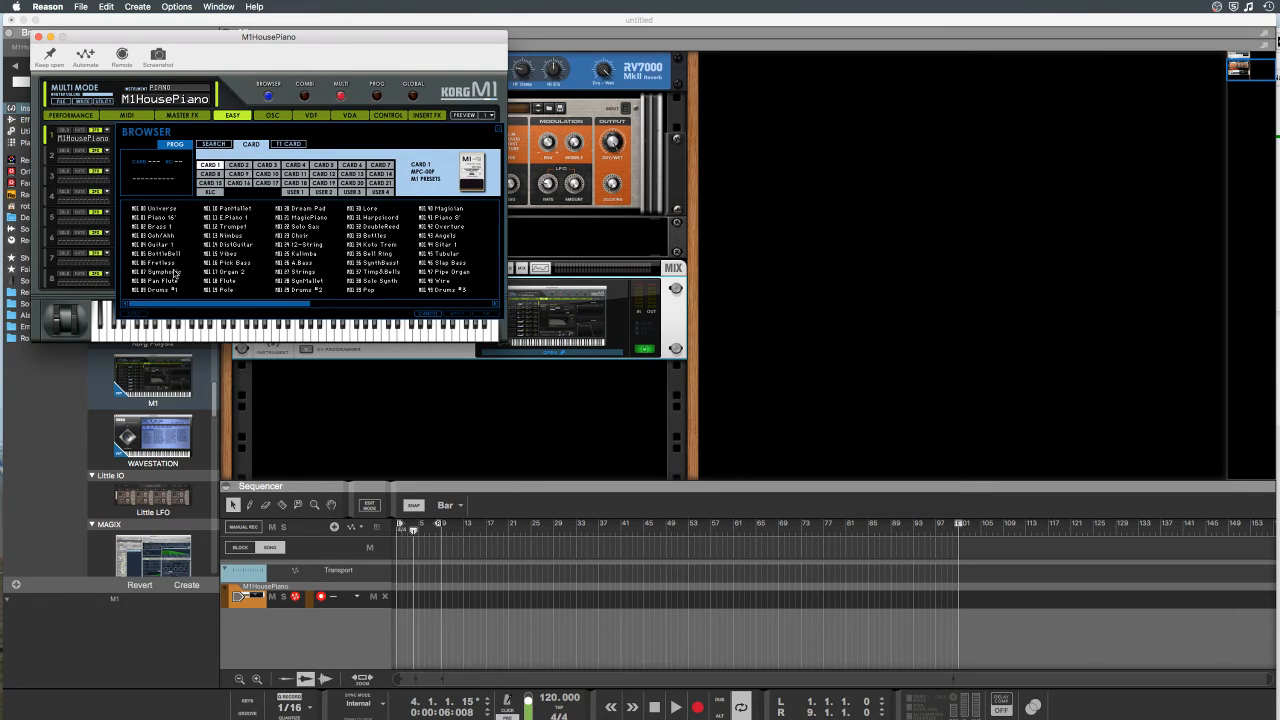
pyautogui.doubleClick(285, 281)
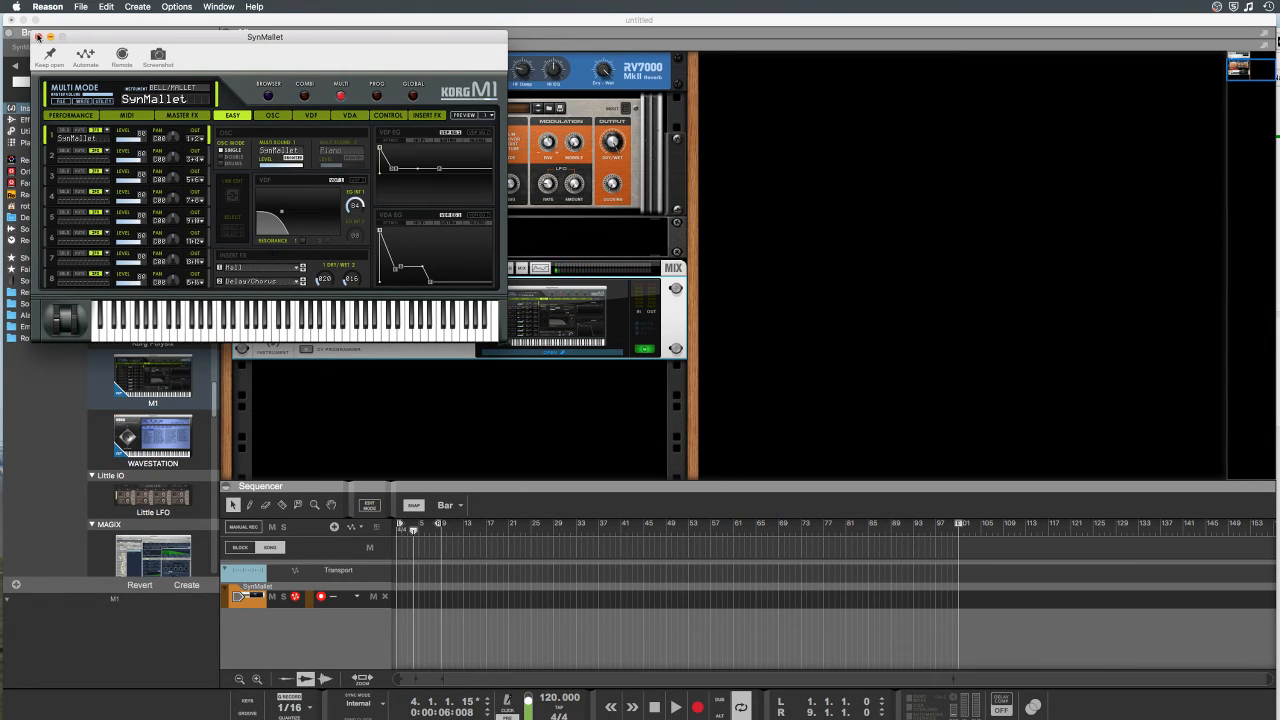
pyautogui.click(38, 37)
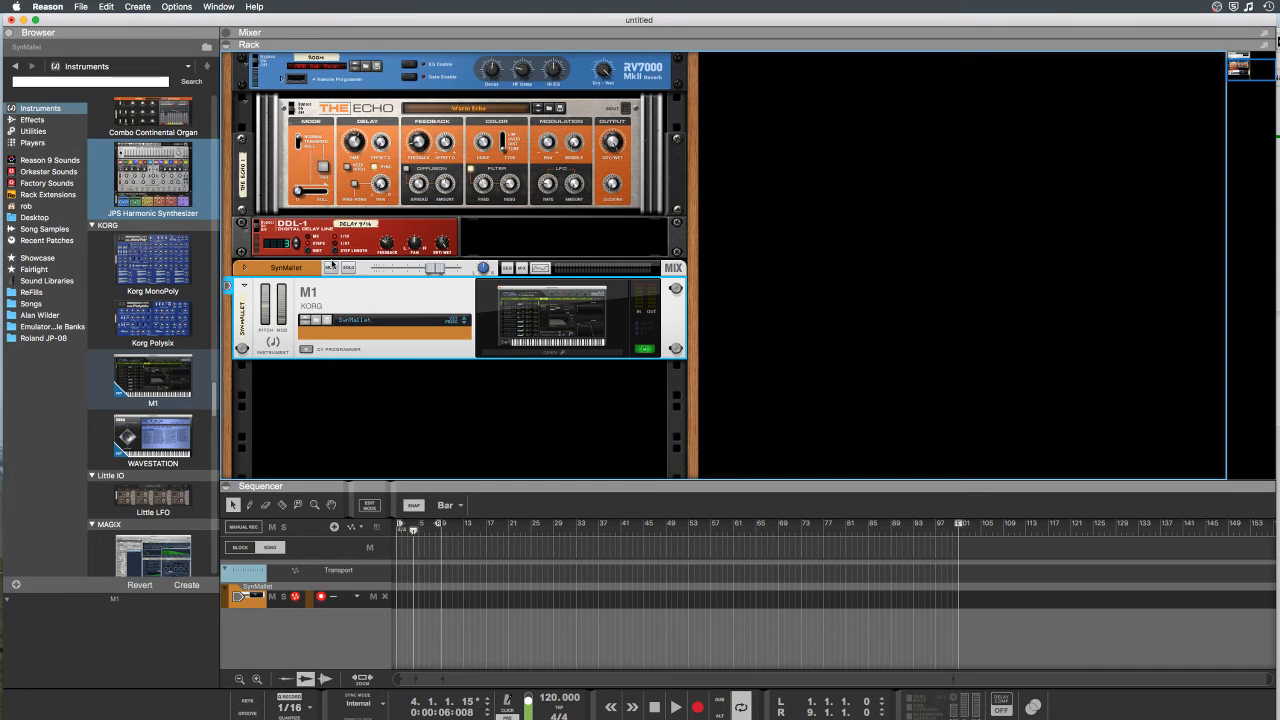
# Step: Replace the M1 in the rack with Kontakt 5 from the instruments list and open its plug-in window beside the rack
pyautogui.scroll(-10, 150, 253)
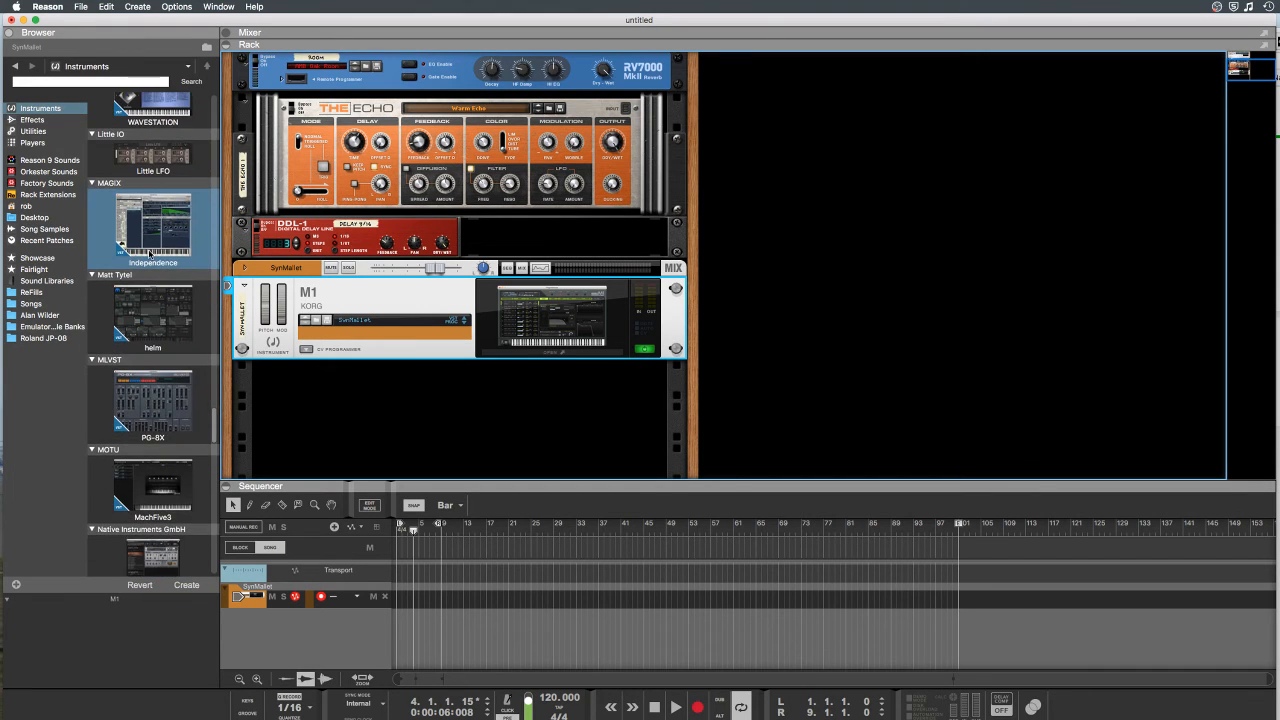
pyautogui.scroll(-10, 150, 253)
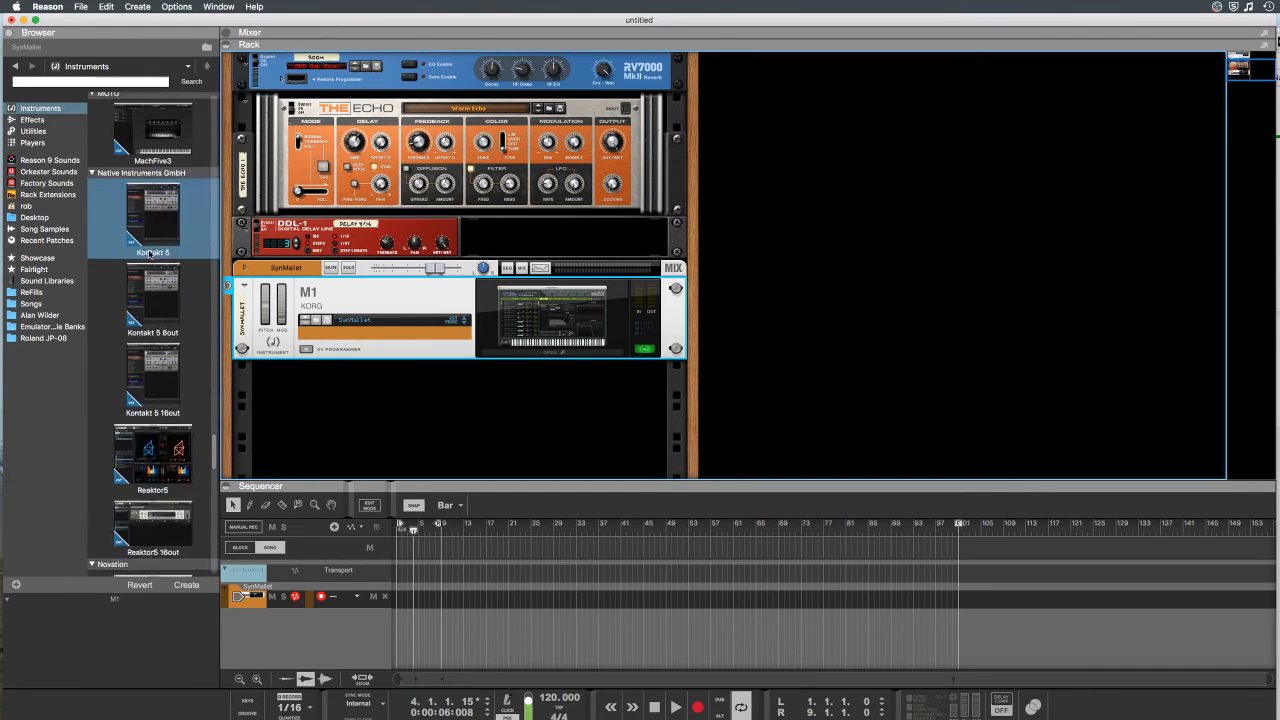
pyautogui.moveTo(150, 253); pyautogui.dragTo(538, 318)
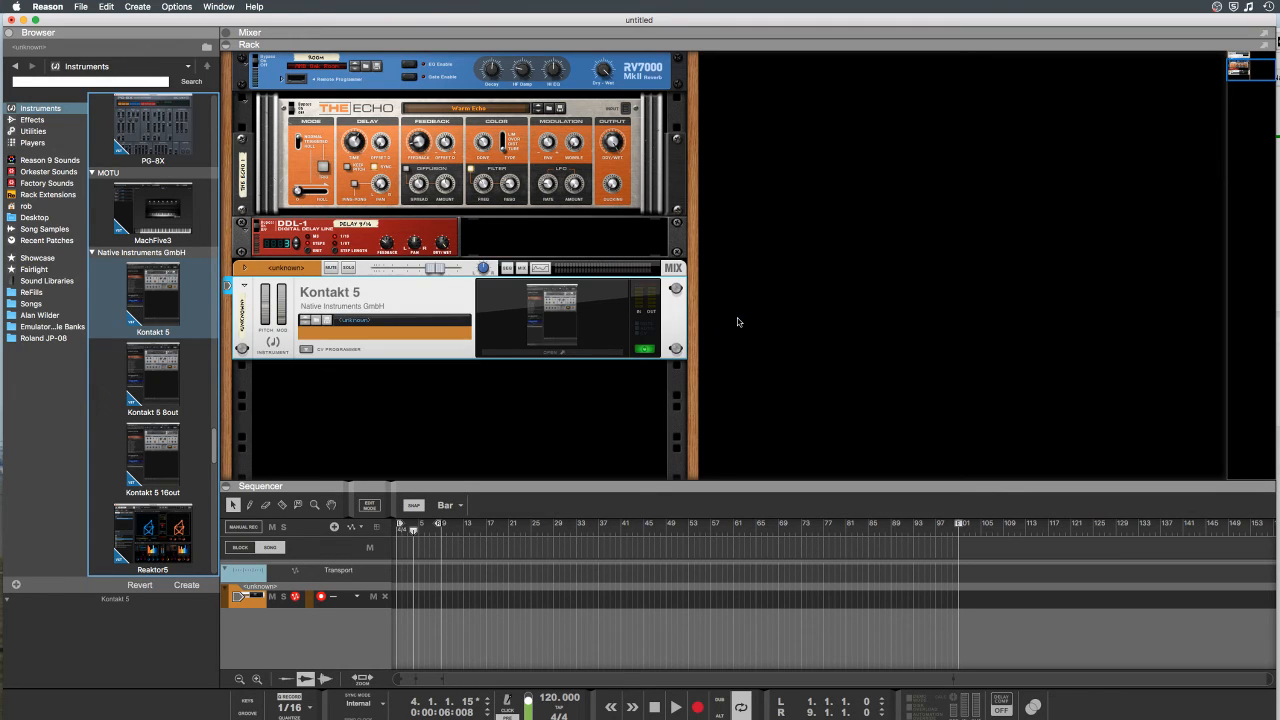
pyautogui.click(568, 355)
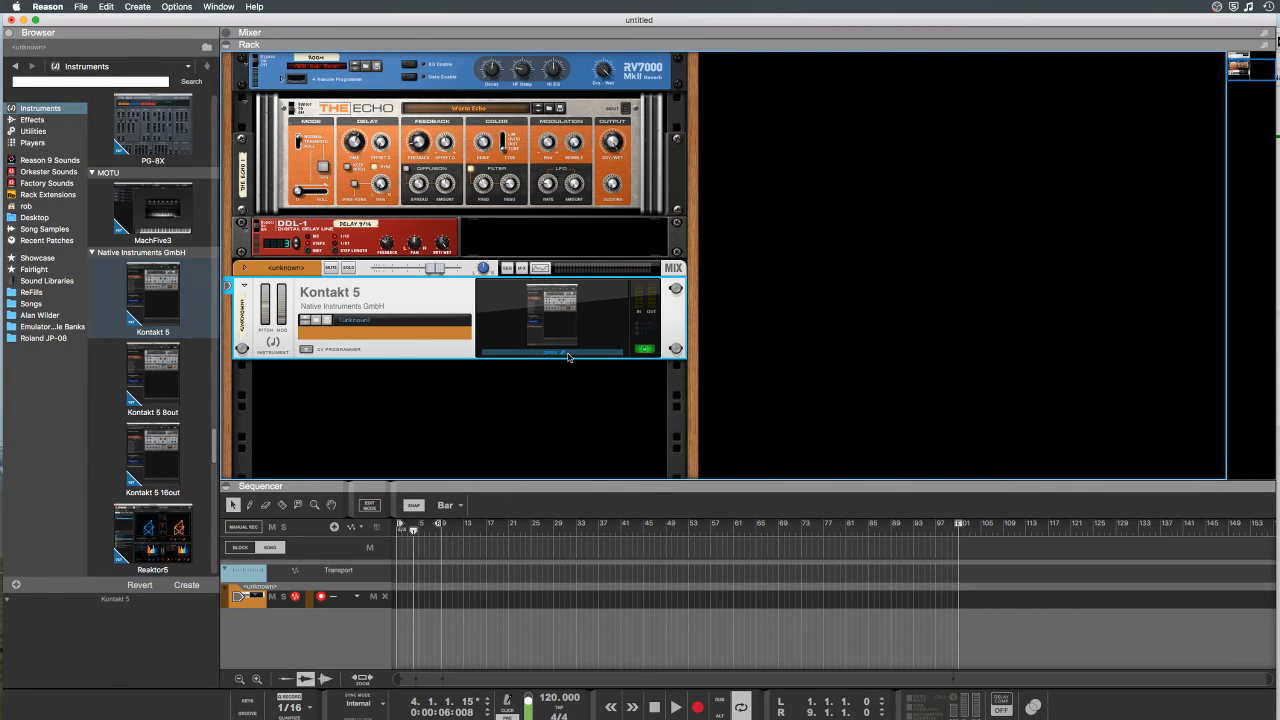
pyautogui.click(568, 355)
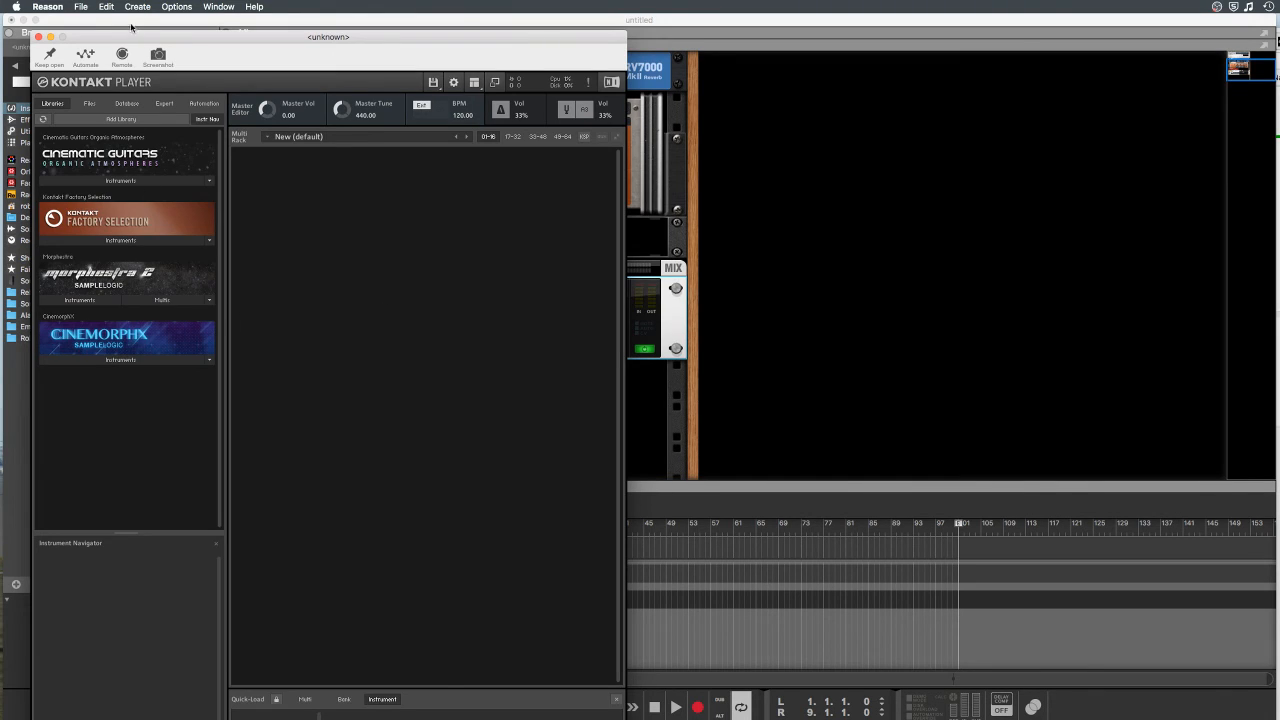
pyautogui.moveTo(121, 38); pyautogui.dragTo(607, 12)
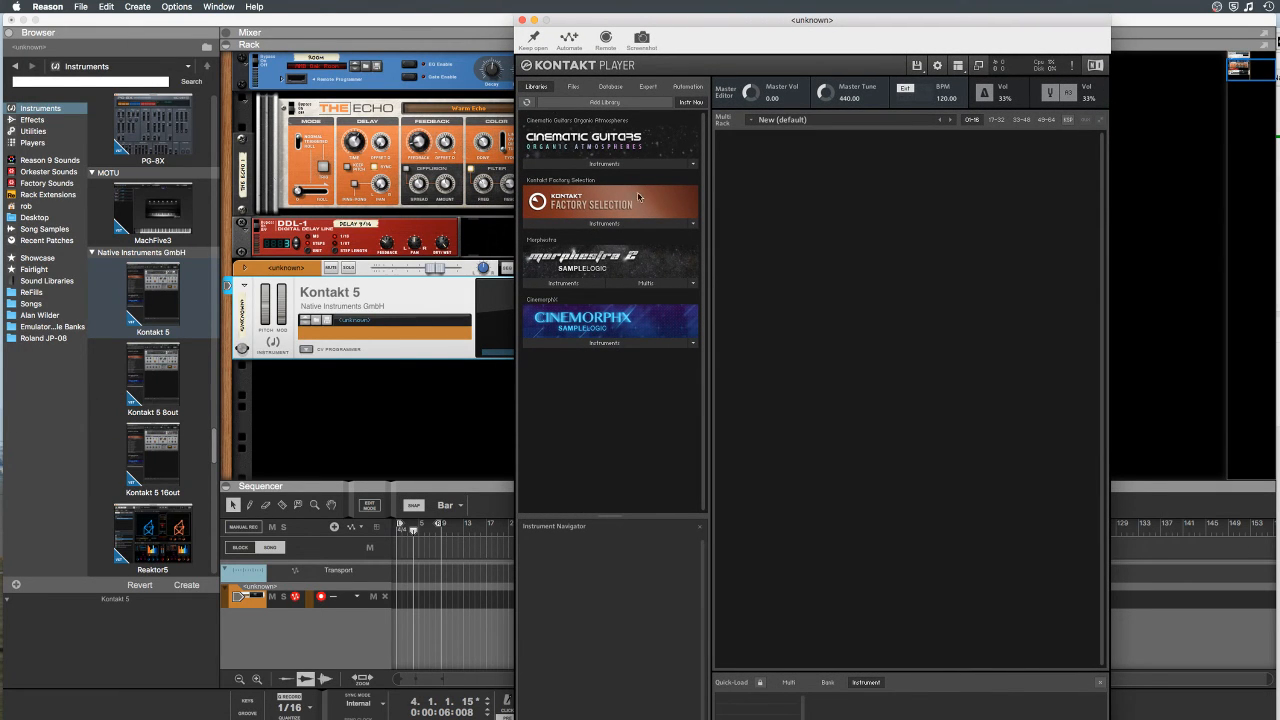
# Step: Load the CG Organic Atmospheres.nki instrument from the Cinematic Guitars Organic Atmospheres library in Kontakt
pyautogui.click(688, 164)
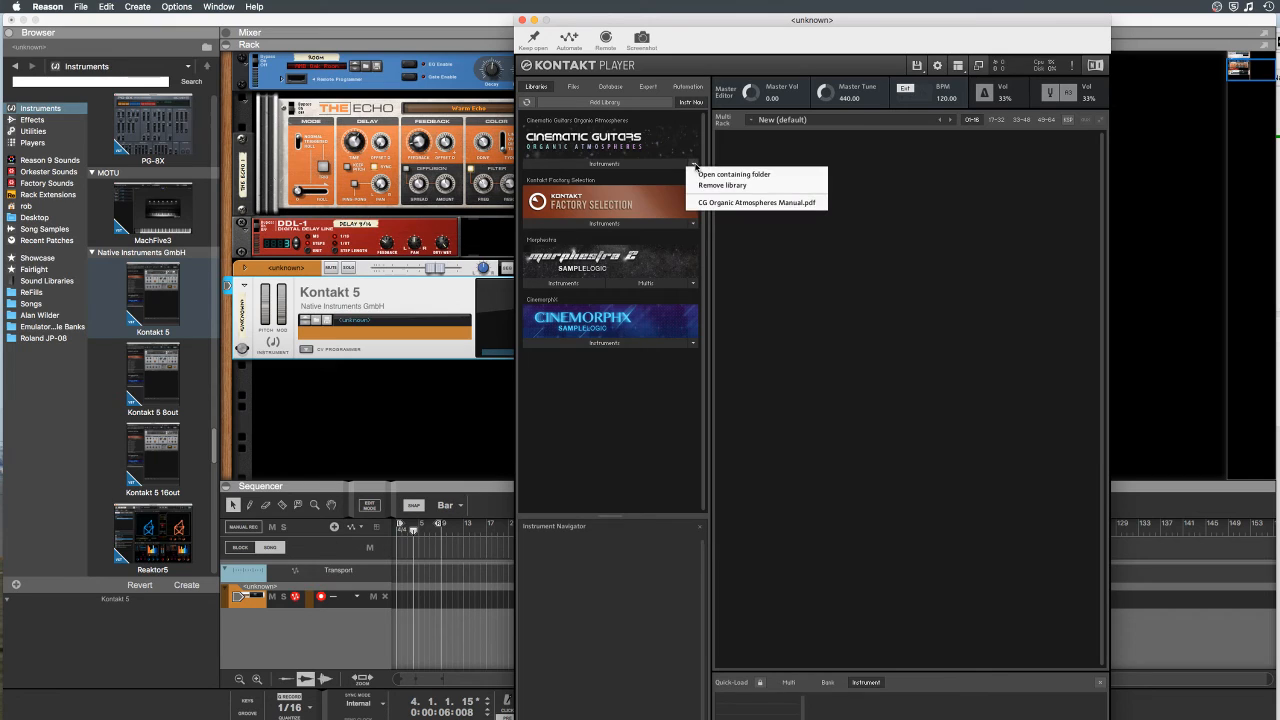
pyautogui.click(626, 166)
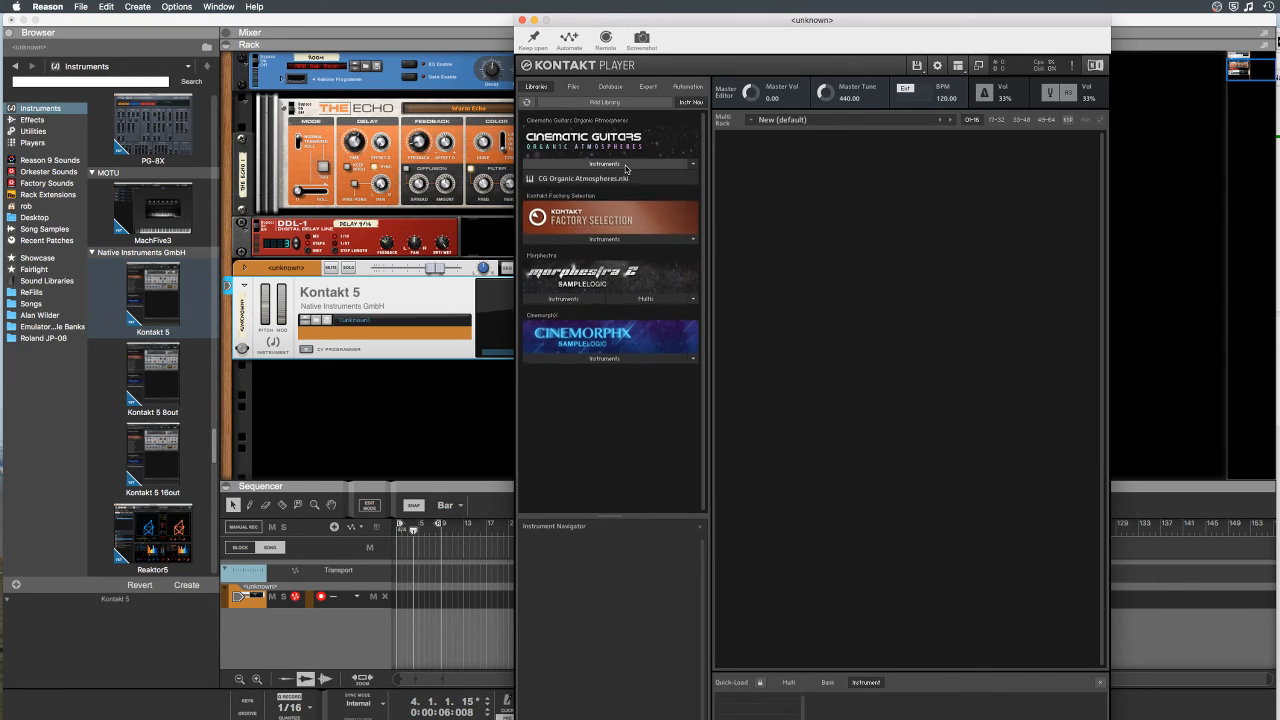
pyautogui.click(567, 183)
pyautogui.doubleClick(567, 183)
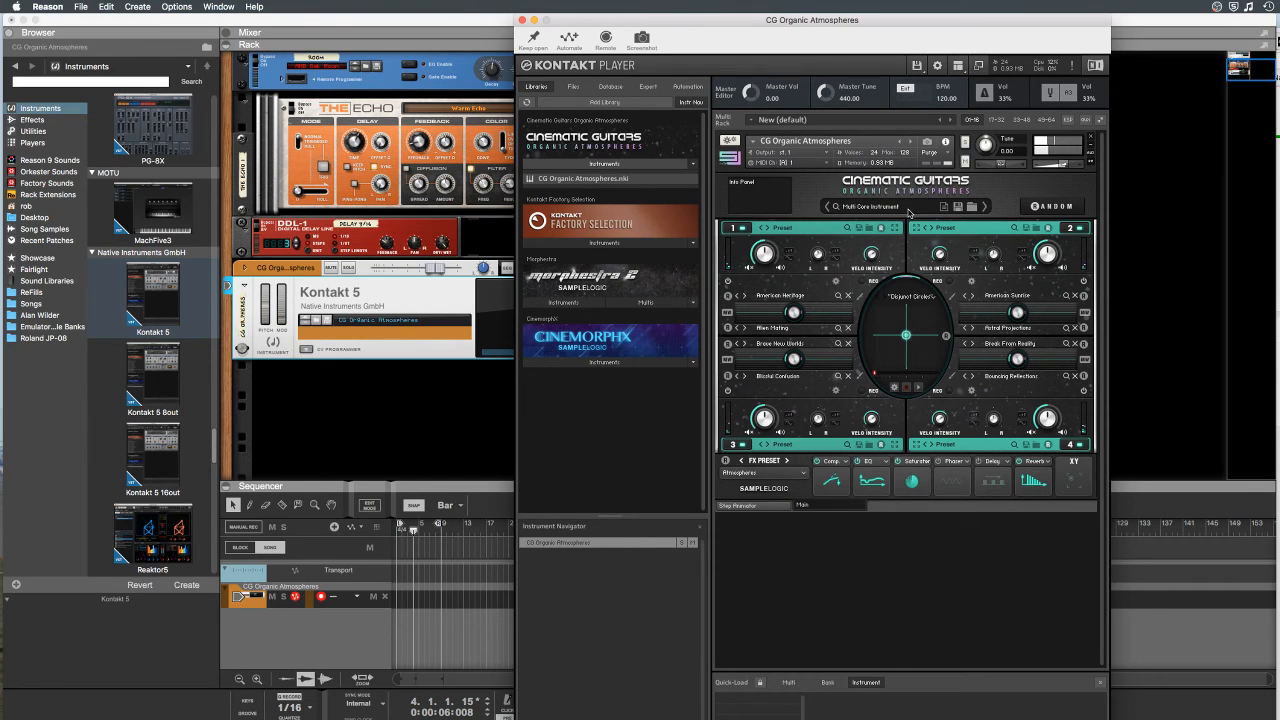
# Step: Audition the Can't Stop The Aliens and Can't Take Control presets in Organic Atmospheres, then close the Kontakt window
pyautogui.click(985, 207)
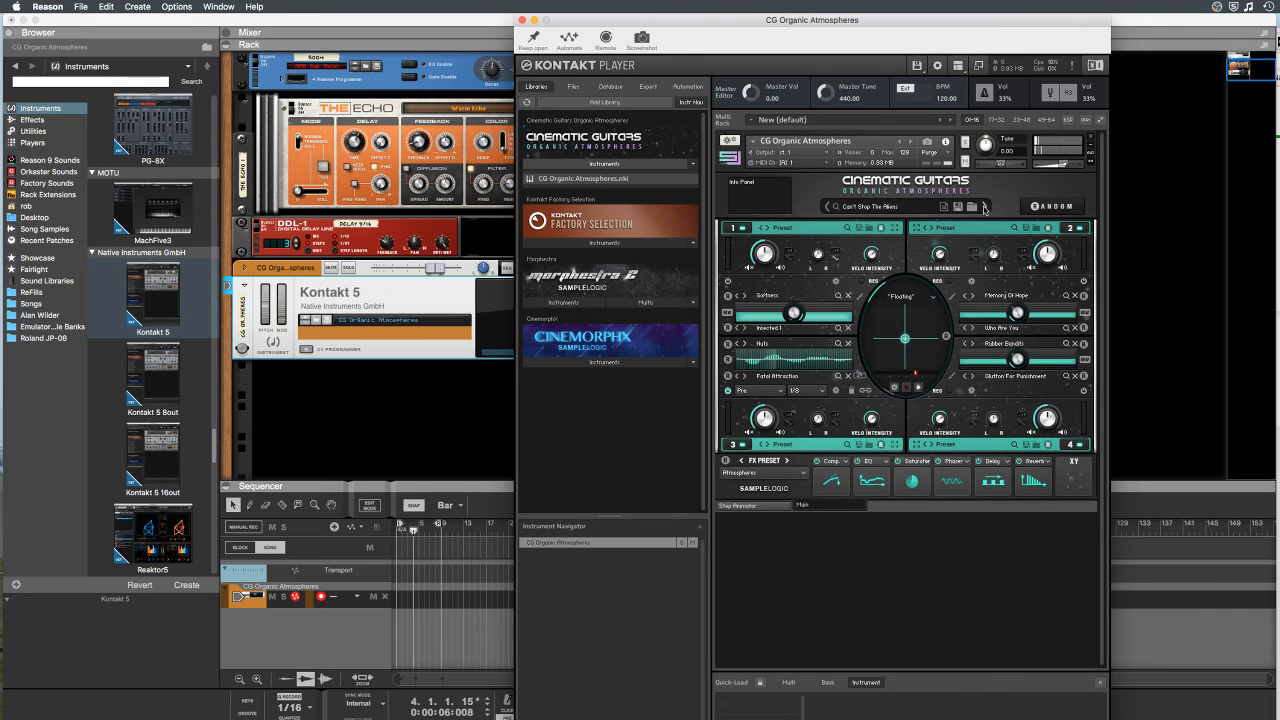
pyautogui.click(986, 207)
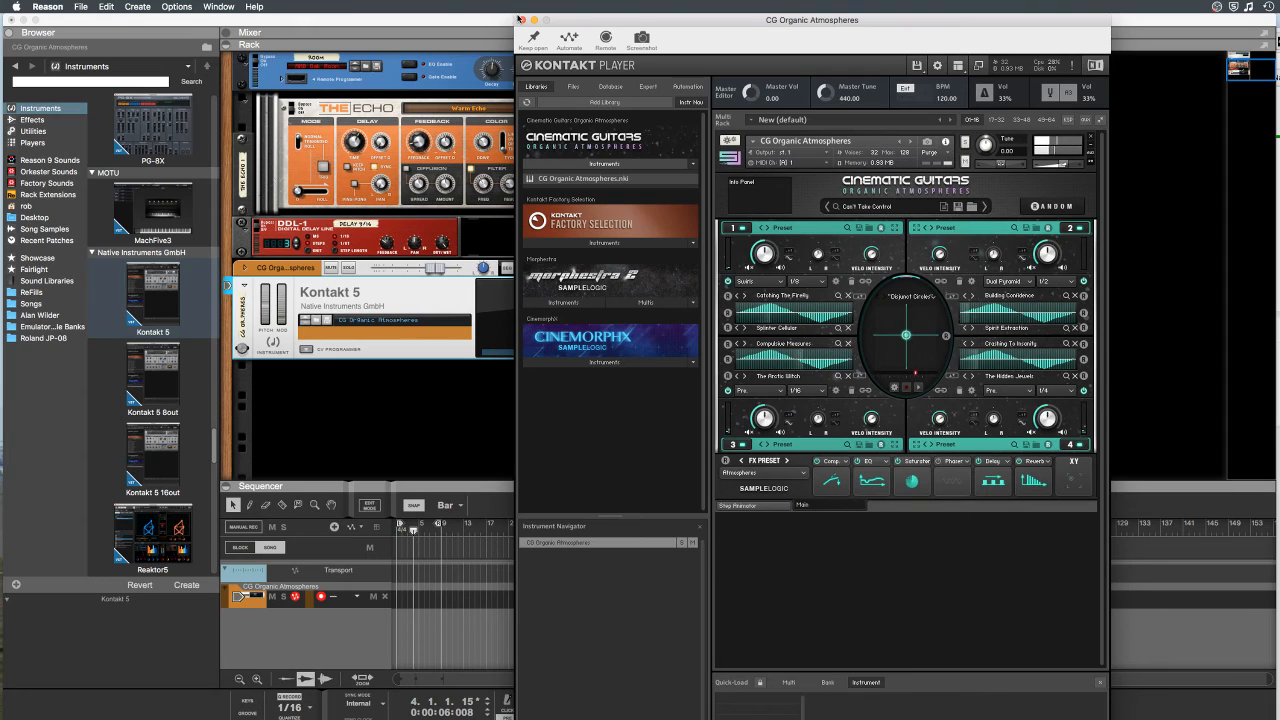
pyautogui.click(521, 20)
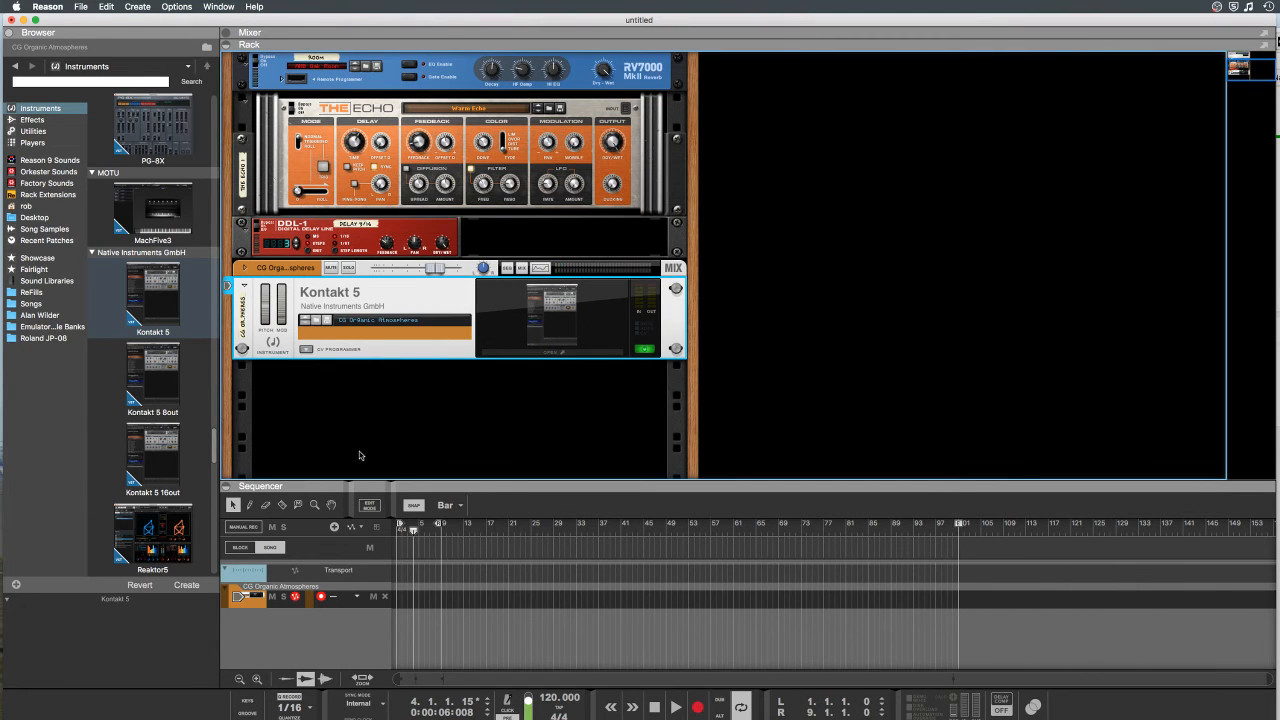
# Step: Replace Kontakt 5 in the rack with Novation's VStation and switch it to the Hard Lead1 program in its plug-in window
pyautogui.scroll(-15, 162, 230)
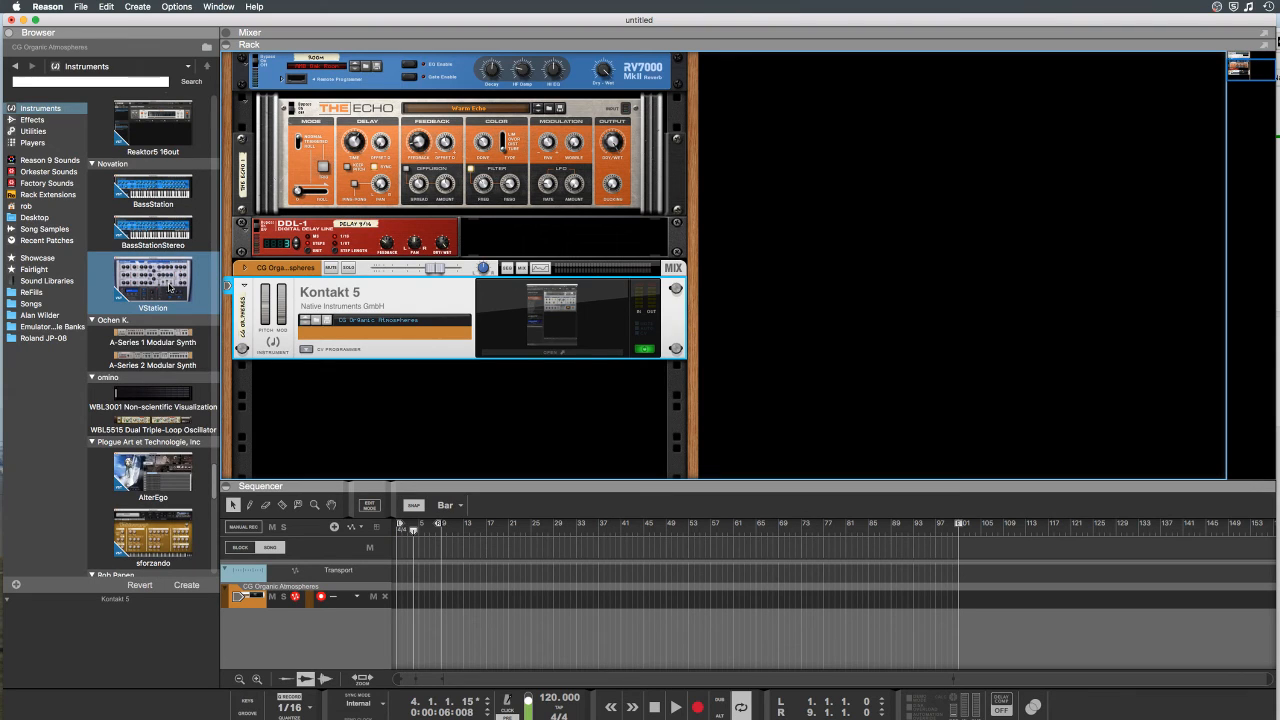
pyautogui.moveTo(170, 288); pyautogui.dragTo(464, 332)
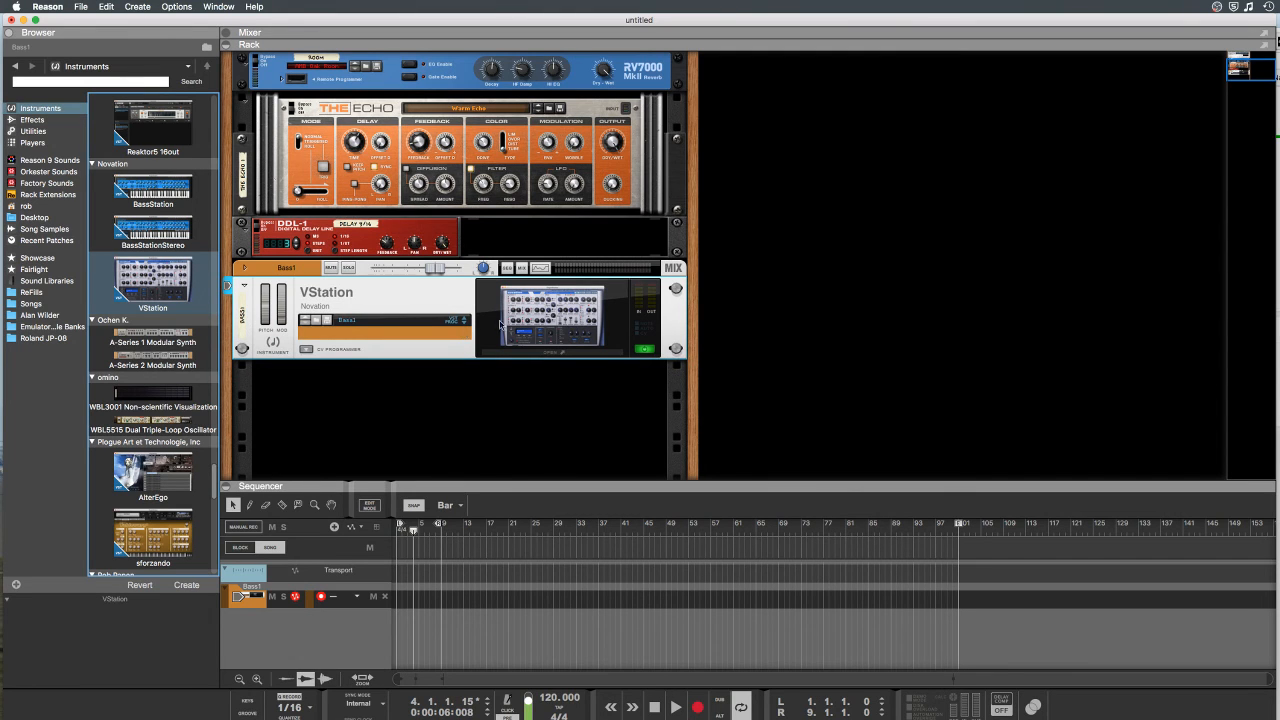
pyautogui.click(553, 354)
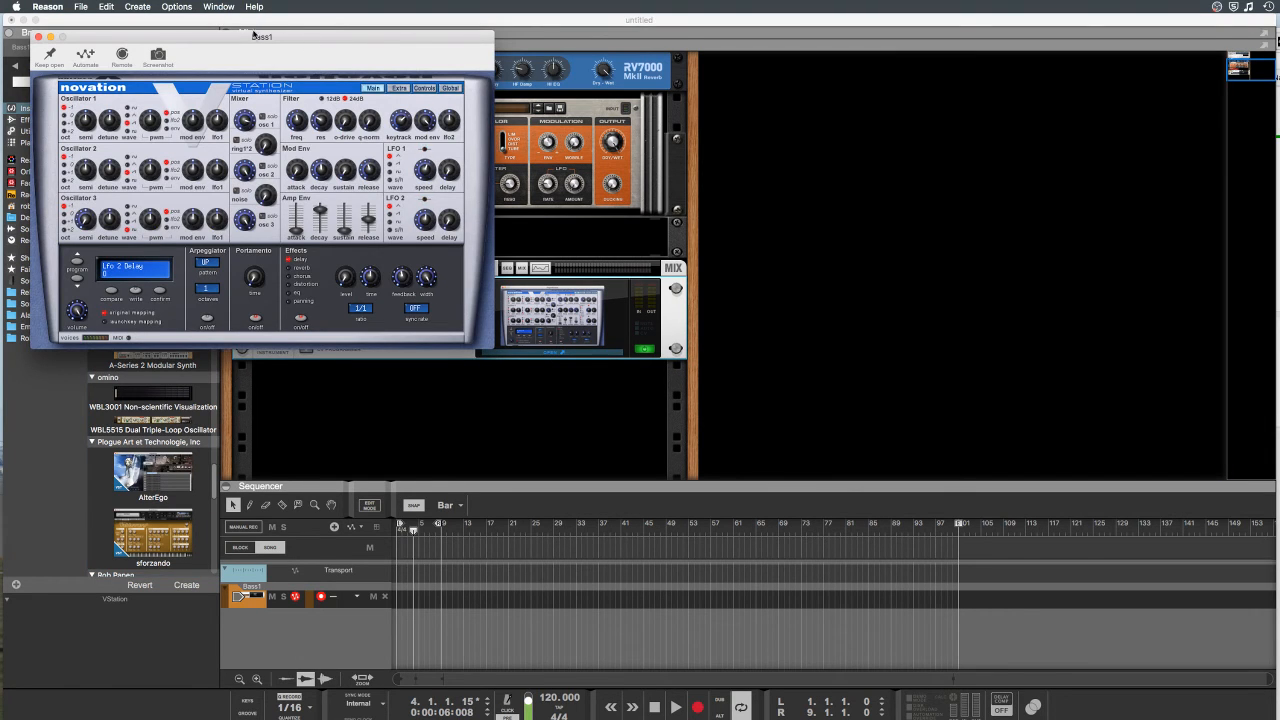
pyautogui.moveTo(255, 38); pyautogui.dragTo(962, 117)
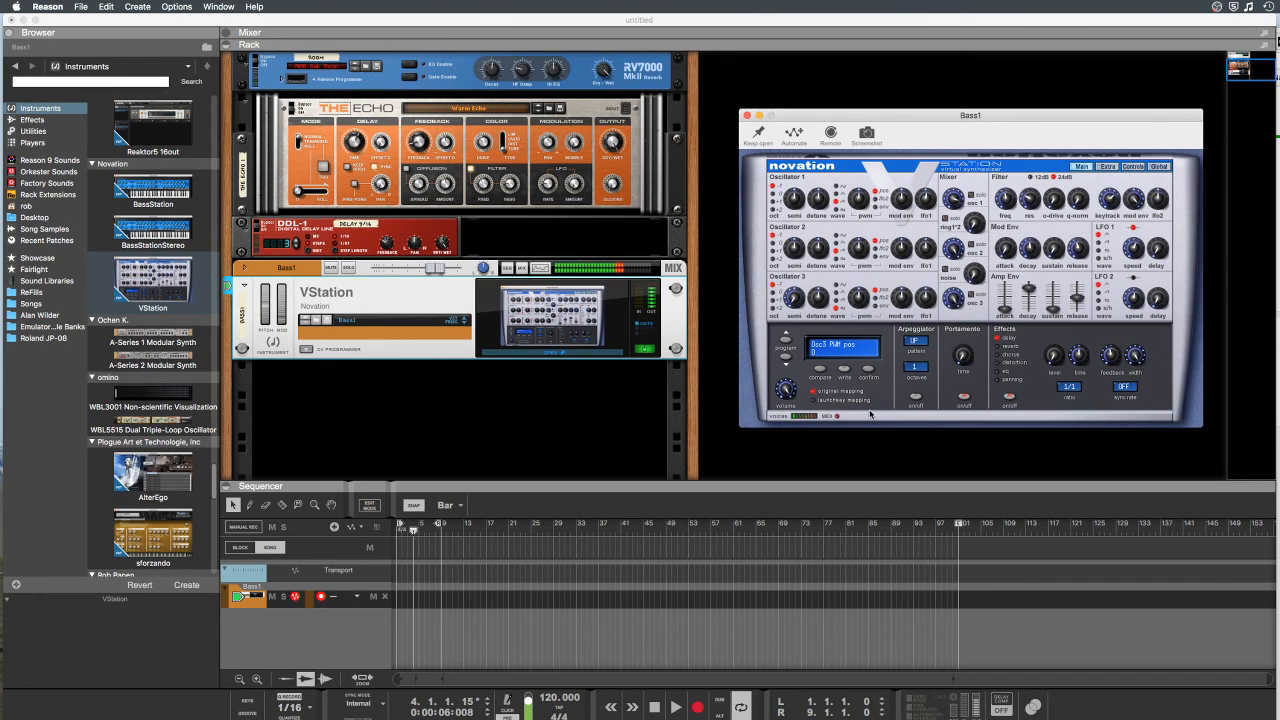
pyautogui.click(786, 338)
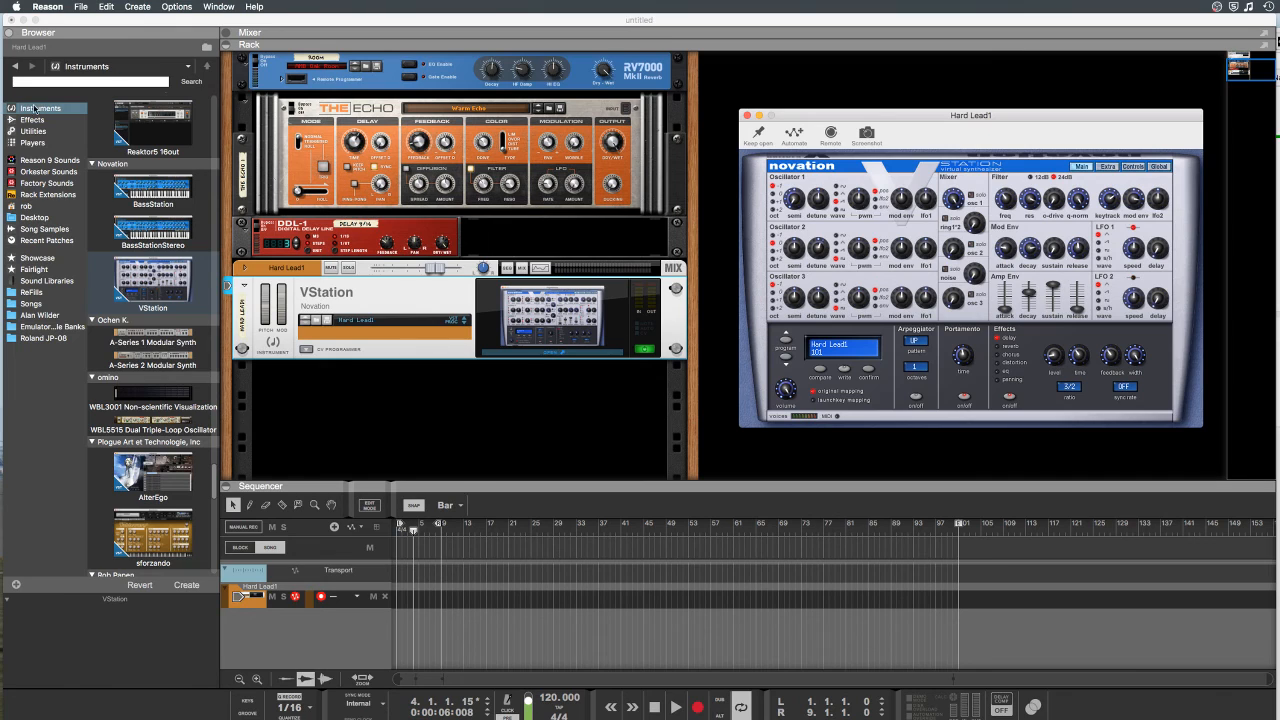
# Step: Add a Scales & Chords player to the VStation from the Players category
pyautogui.click(33, 142)
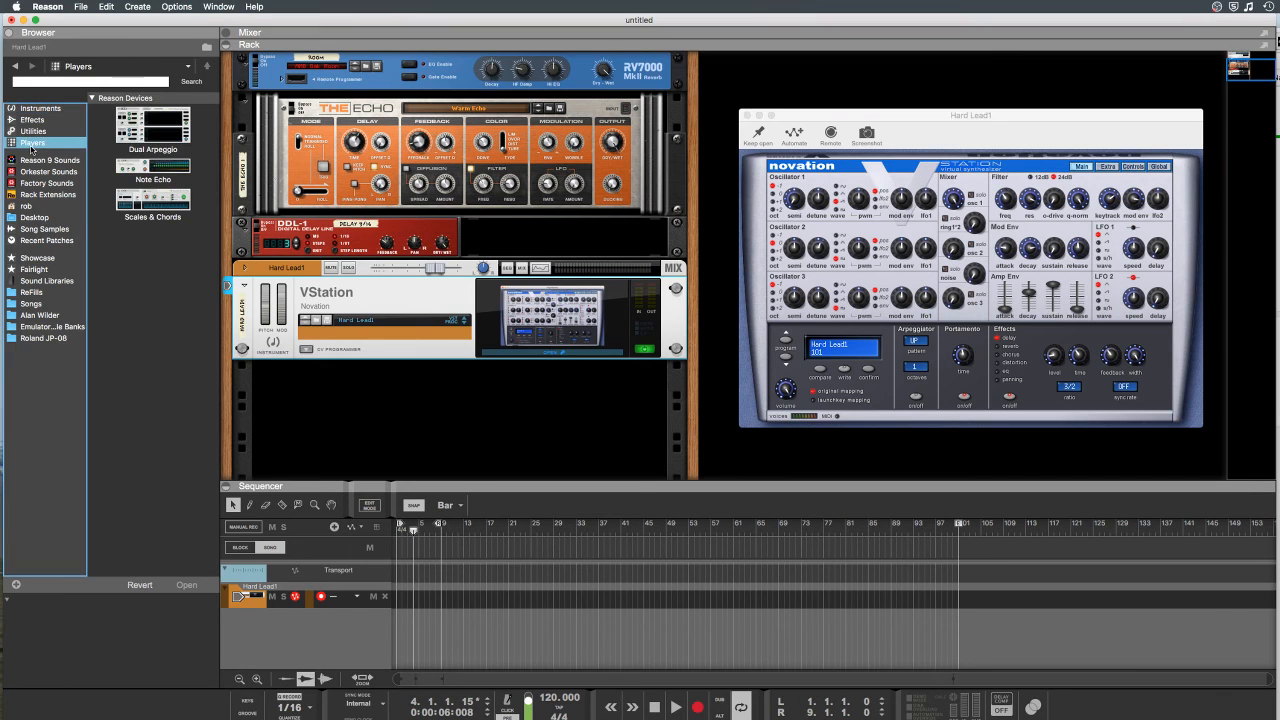
pyautogui.click(130, 207)
pyautogui.moveTo(130, 207); pyautogui.dragTo(483, 283)
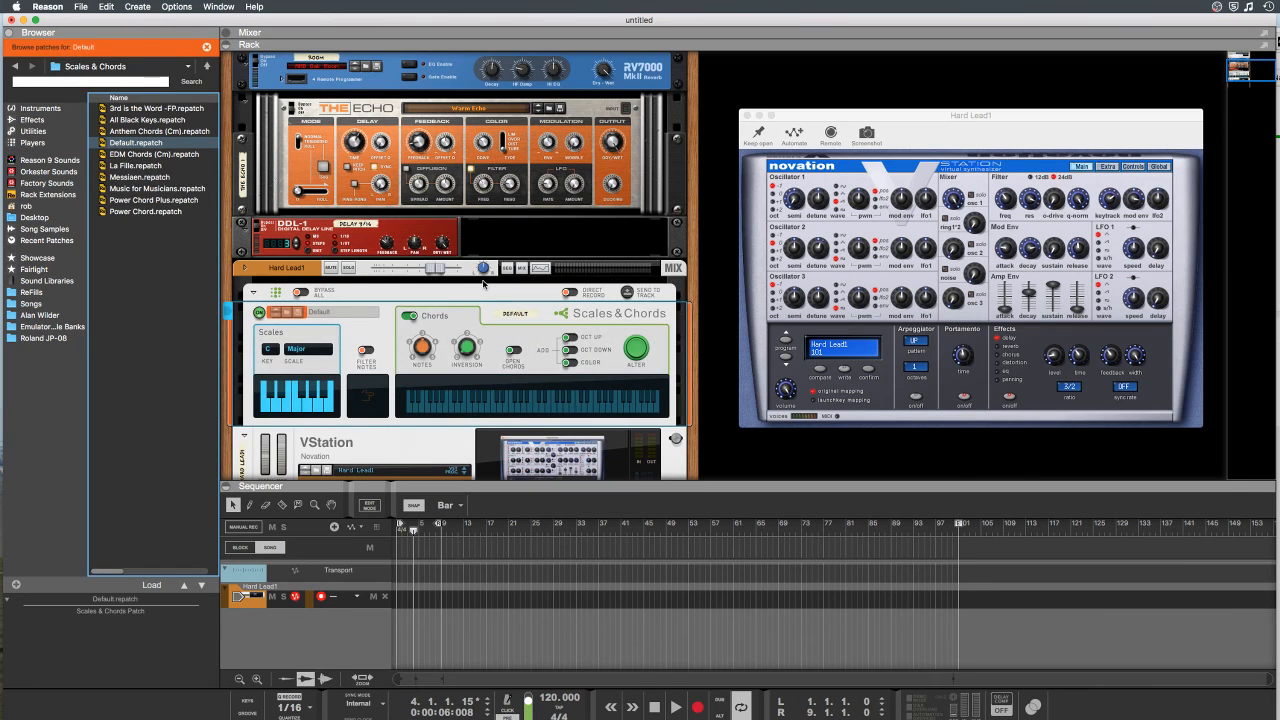
# Step: Set the Scales & Chords key to Ab and its scale to Minor, and turn off its Chords section
pyautogui.click(280, 350)
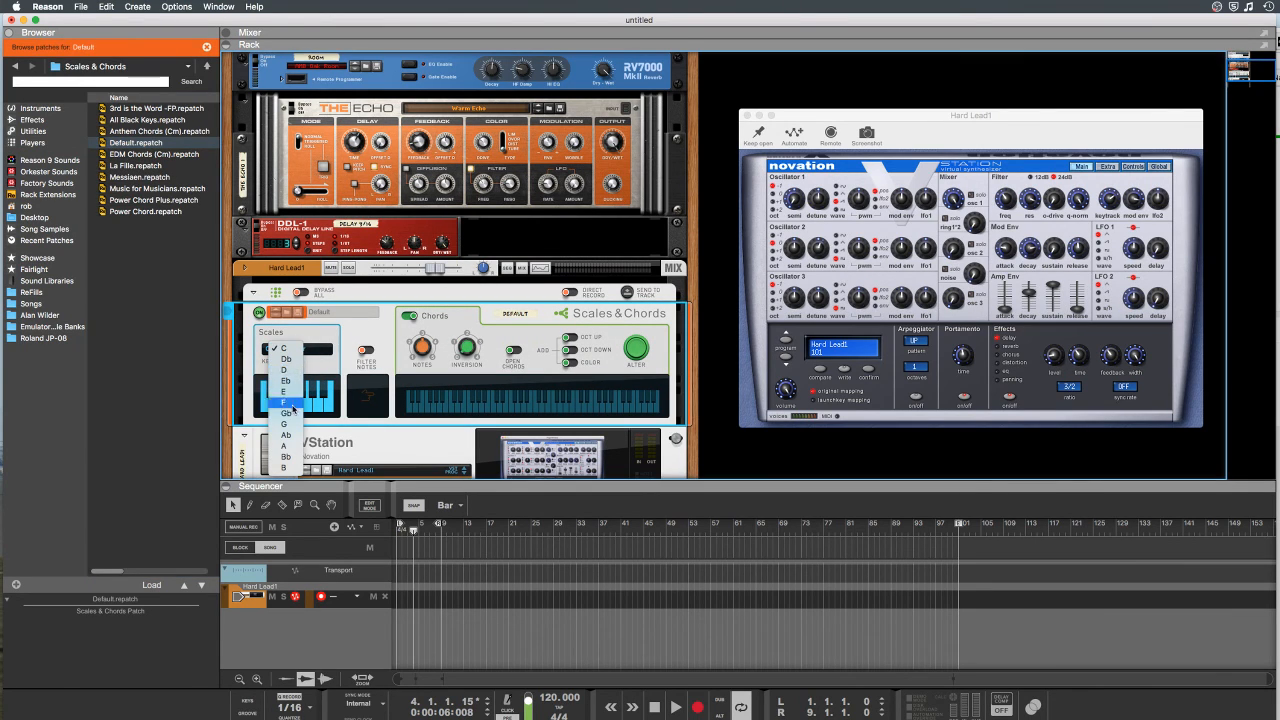
pyautogui.click(289, 436)
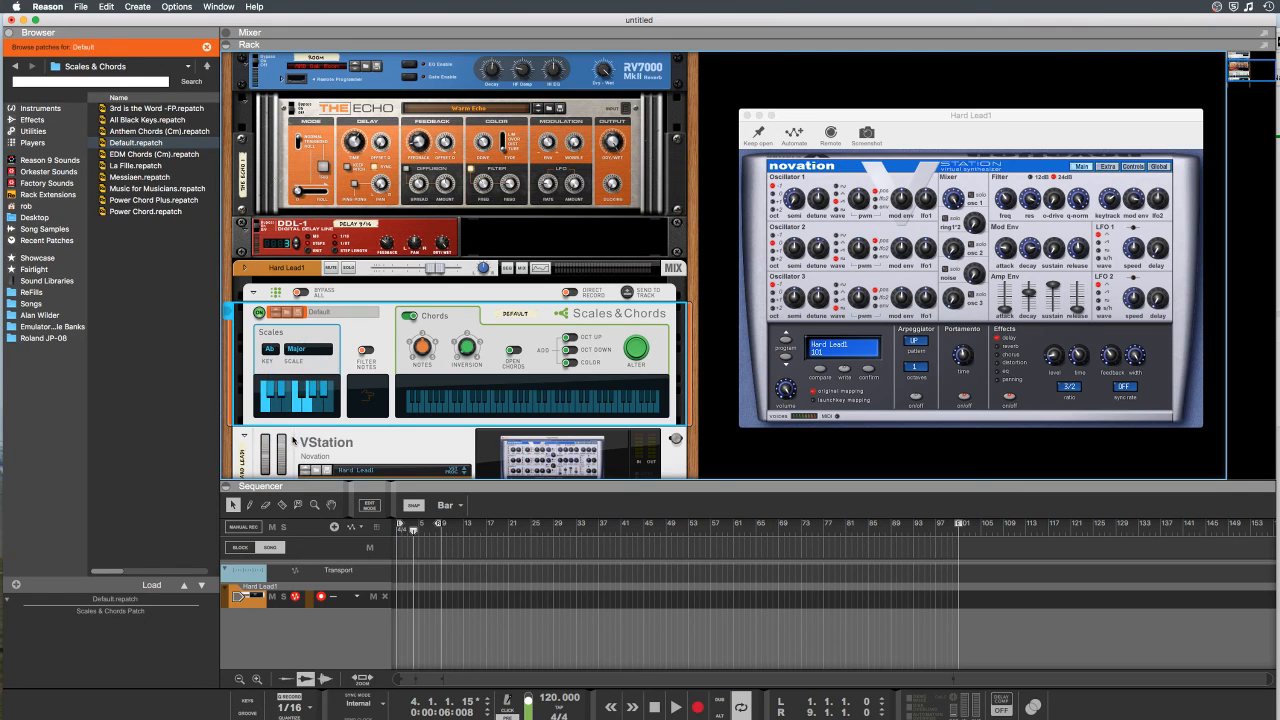
pyautogui.click(299, 350)
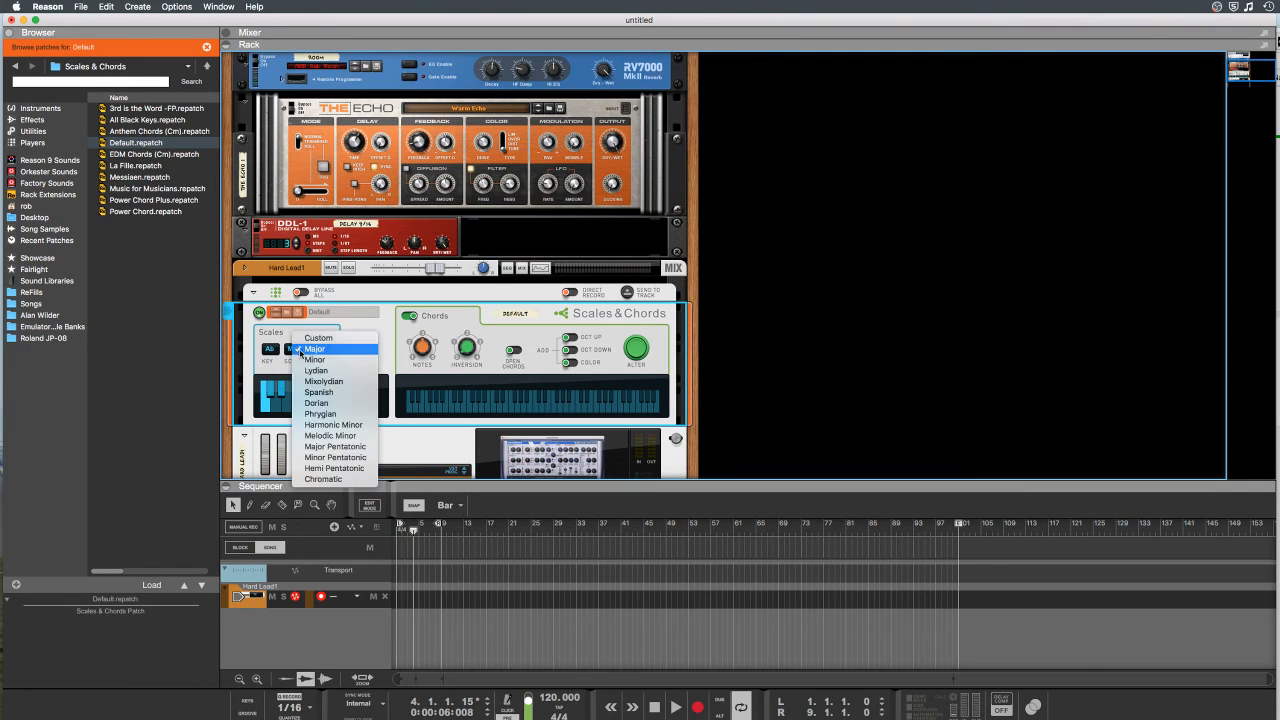
pyautogui.click(308, 360)
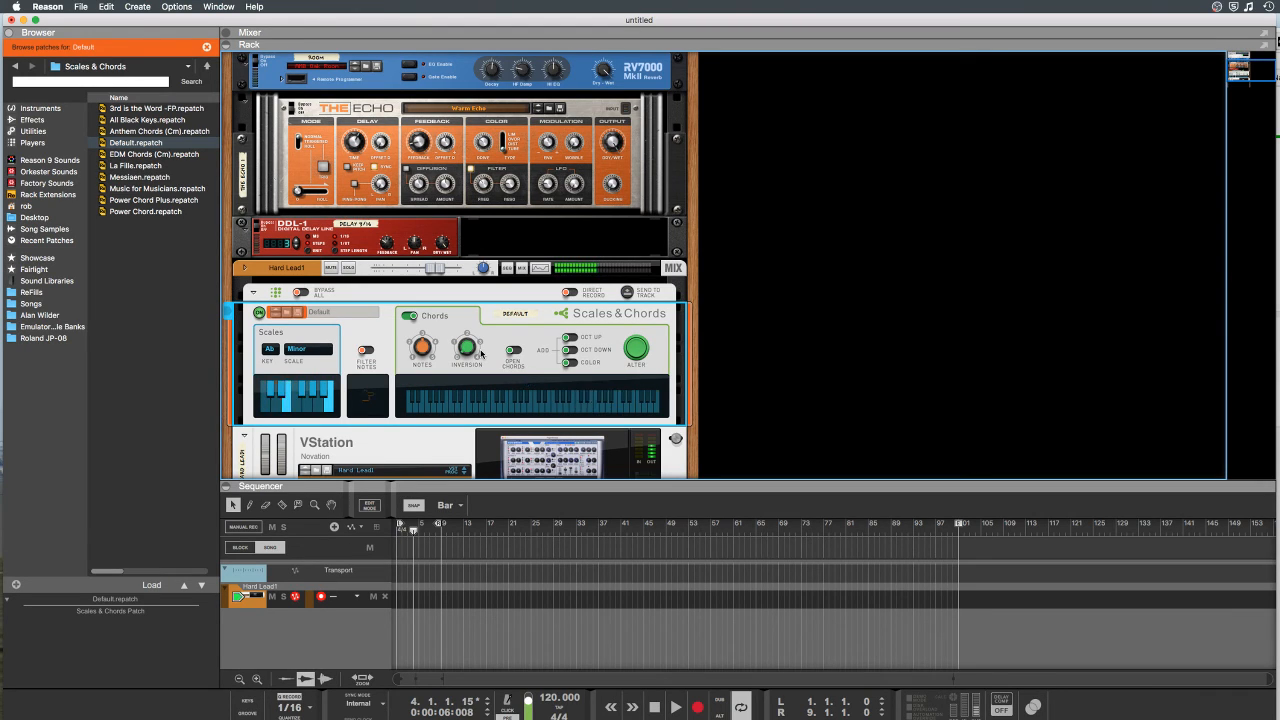
pyautogui.click(406, 317)
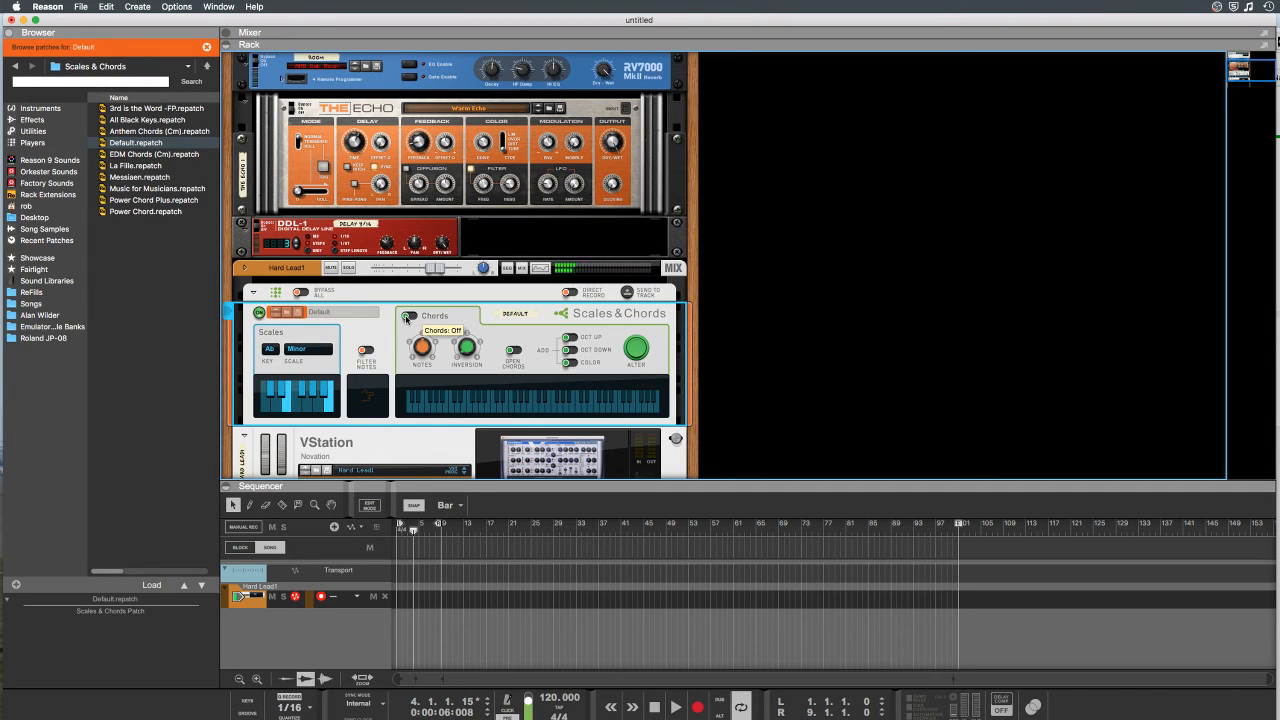
# Step: Reopen the VStation window and step forward through Arpeggio1 and Dance1 to the Pad1 program
pyautogui.scroll(-5, 536, 462)
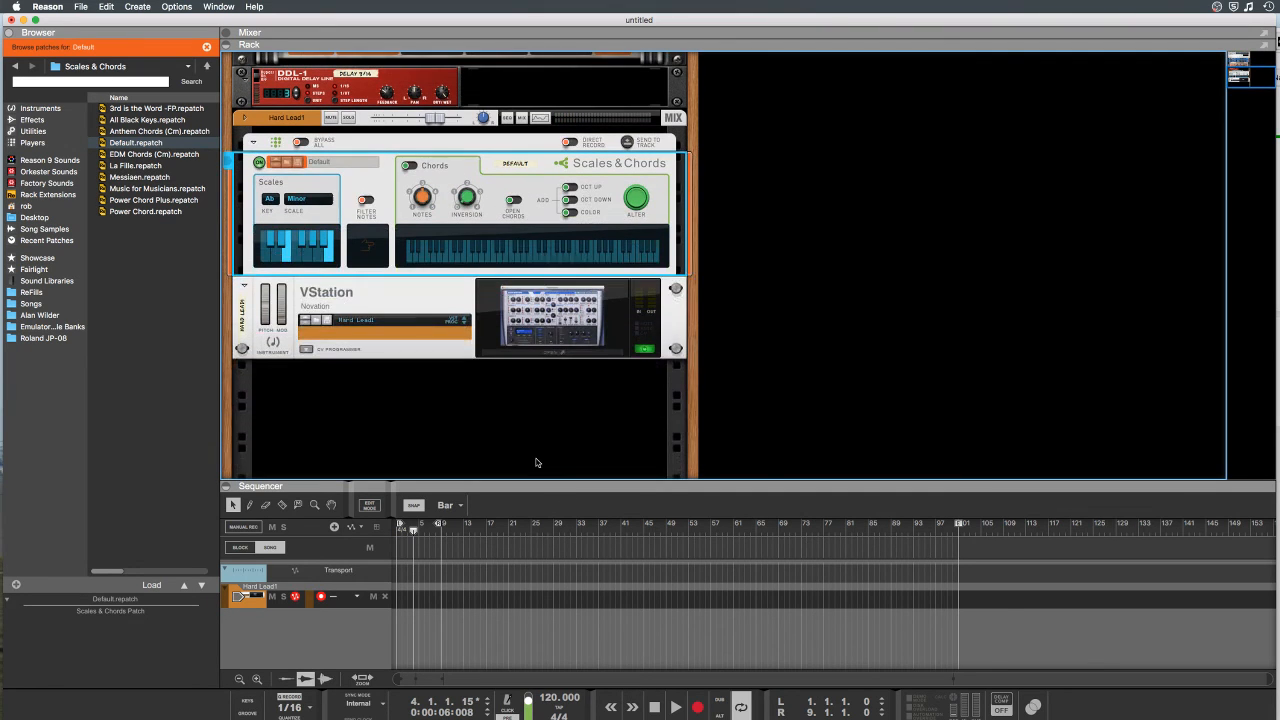
pyautogui.click(552, 353)
pyautogui.click(784, 347)
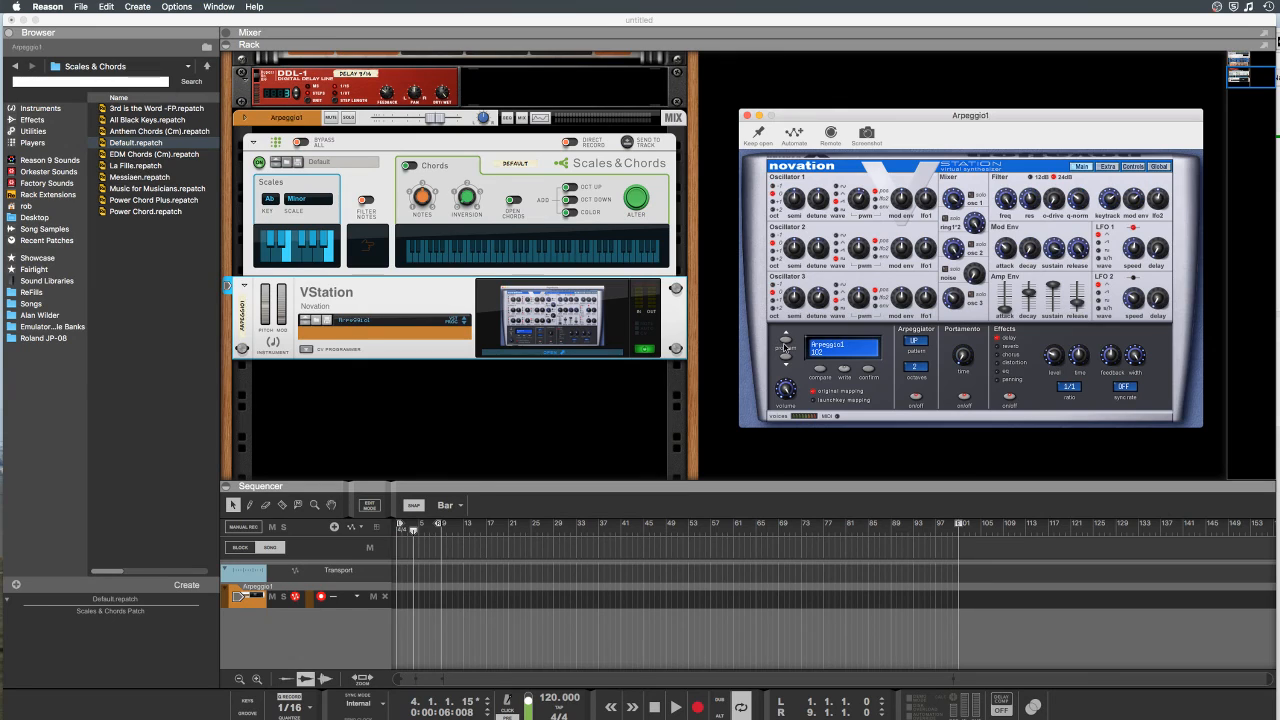
pyautogui.click(785, 342)
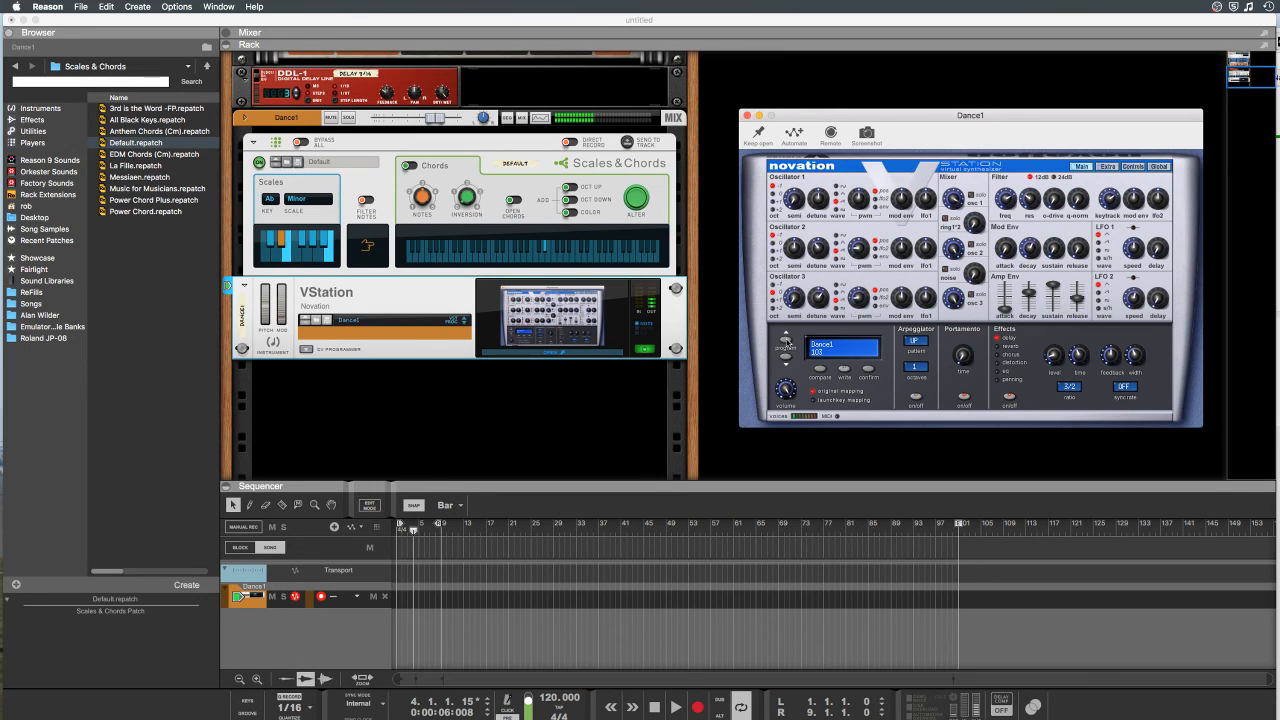
pyautogui.click(785, 342)
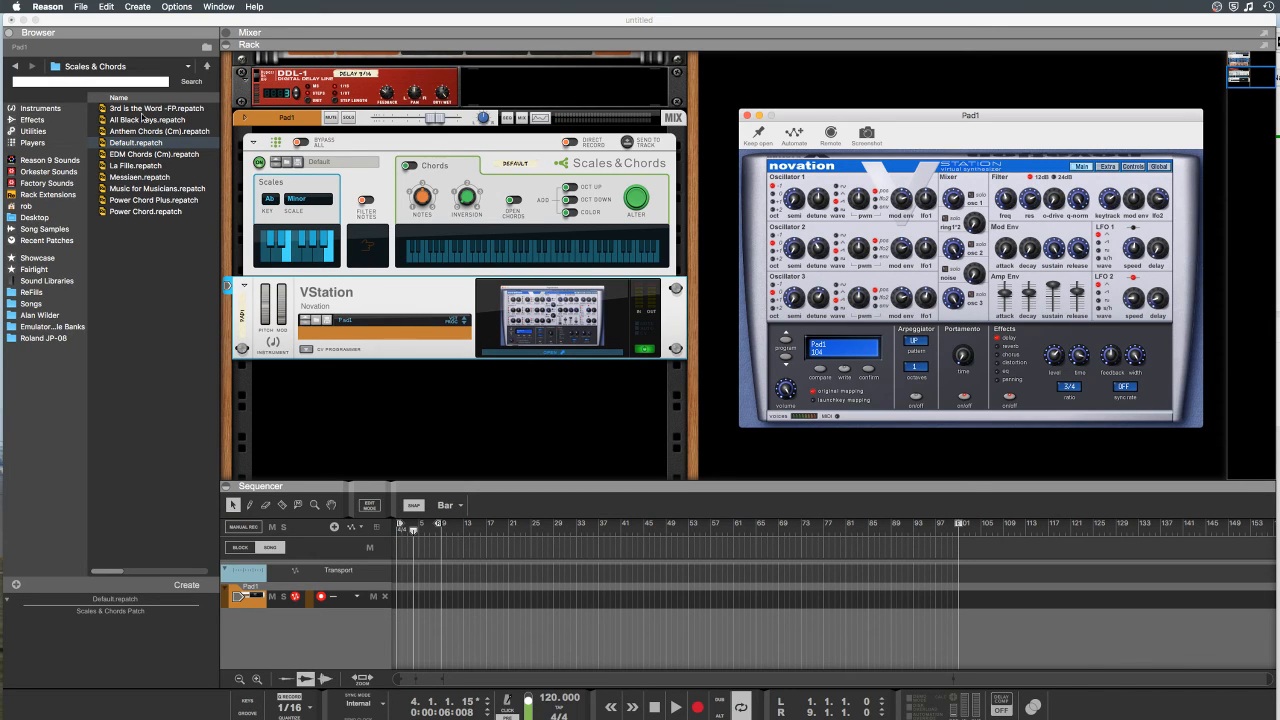
# Step: Load the Anthem Chords (Cm) patch into the Scales & Chords player
pyautogui.click(126, 132)
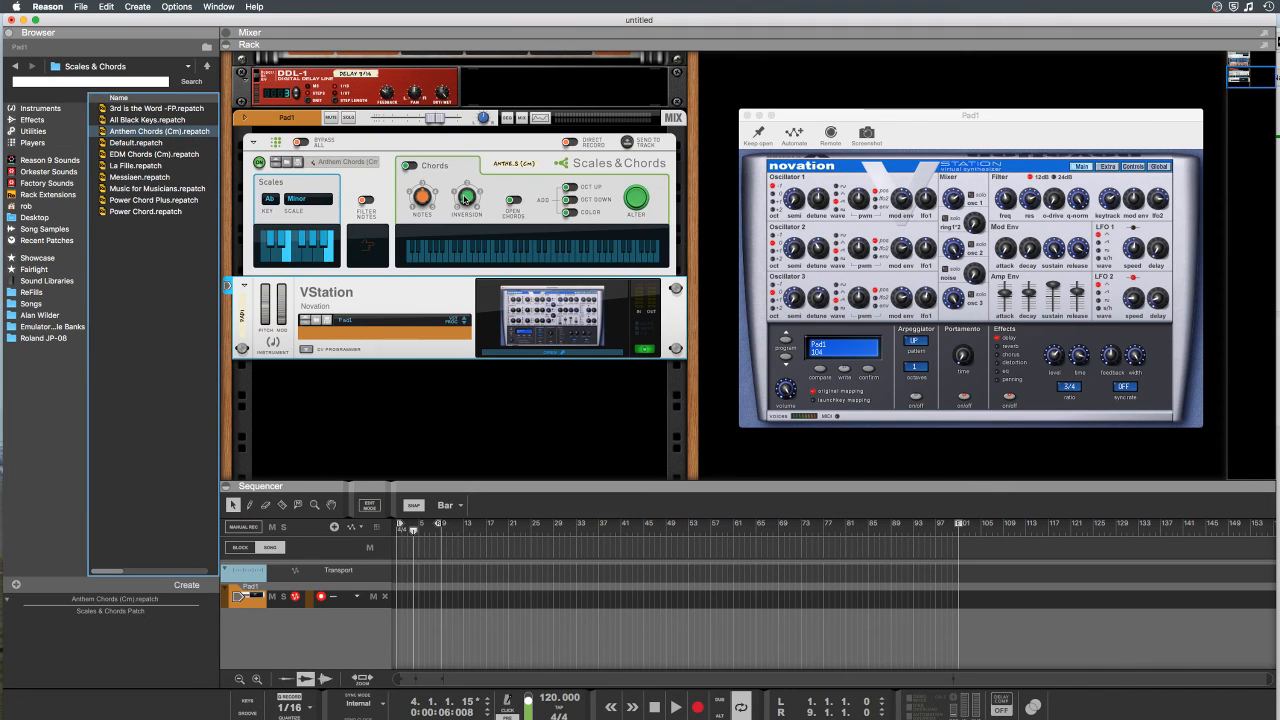
# Step: Advance the VStation through Keyboard1 to the Strings1 program, and close its window
pyautogui.moveTo(464, 199)
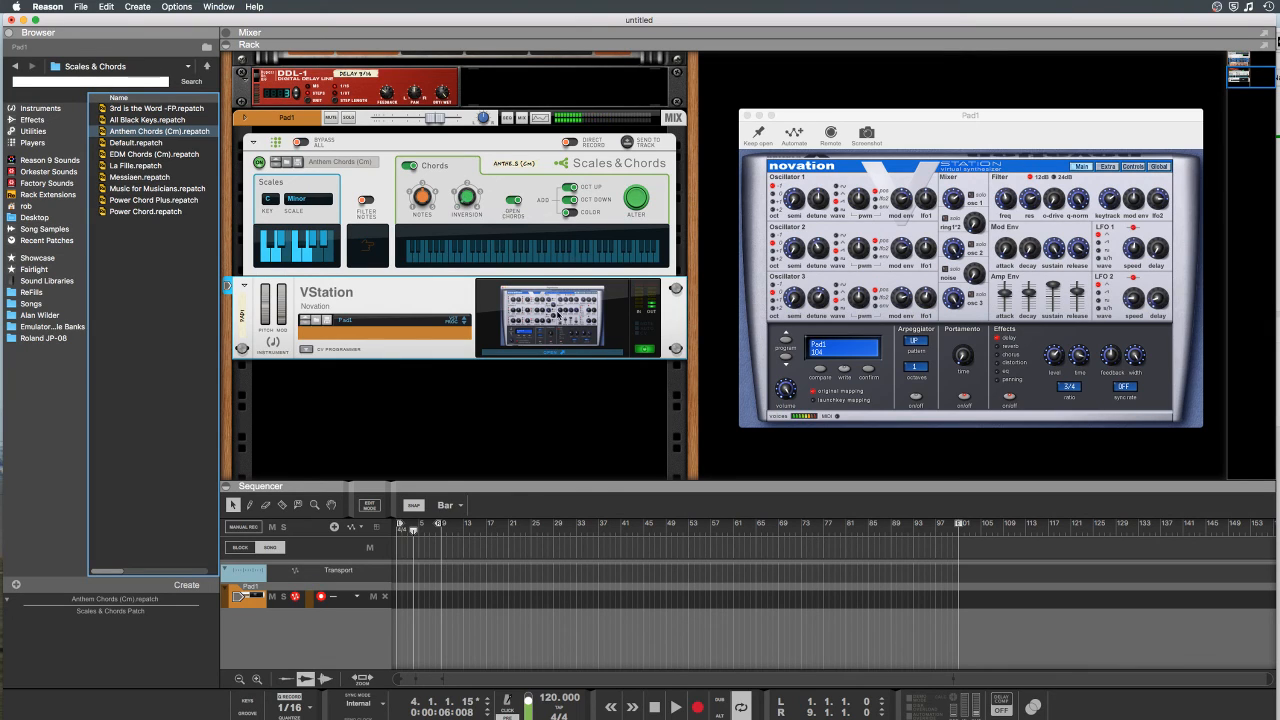
pyautogui.click(779, 341)
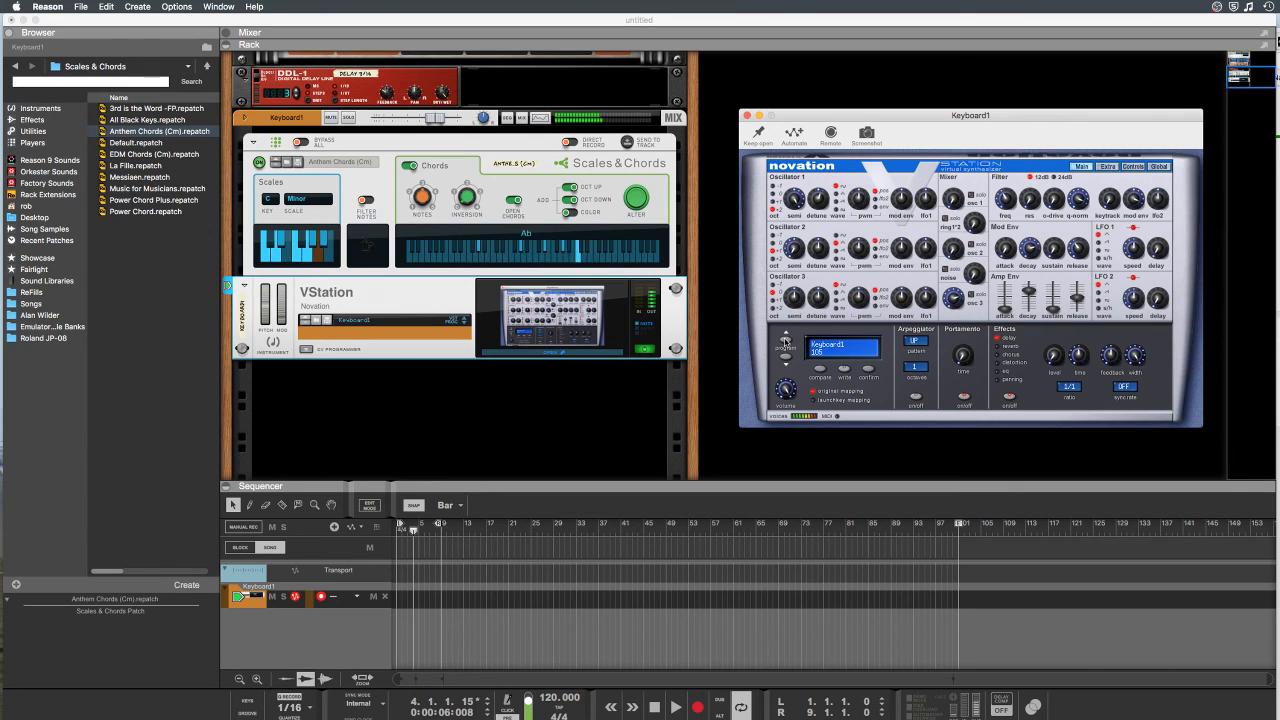
pyautogui.click(786, 341)
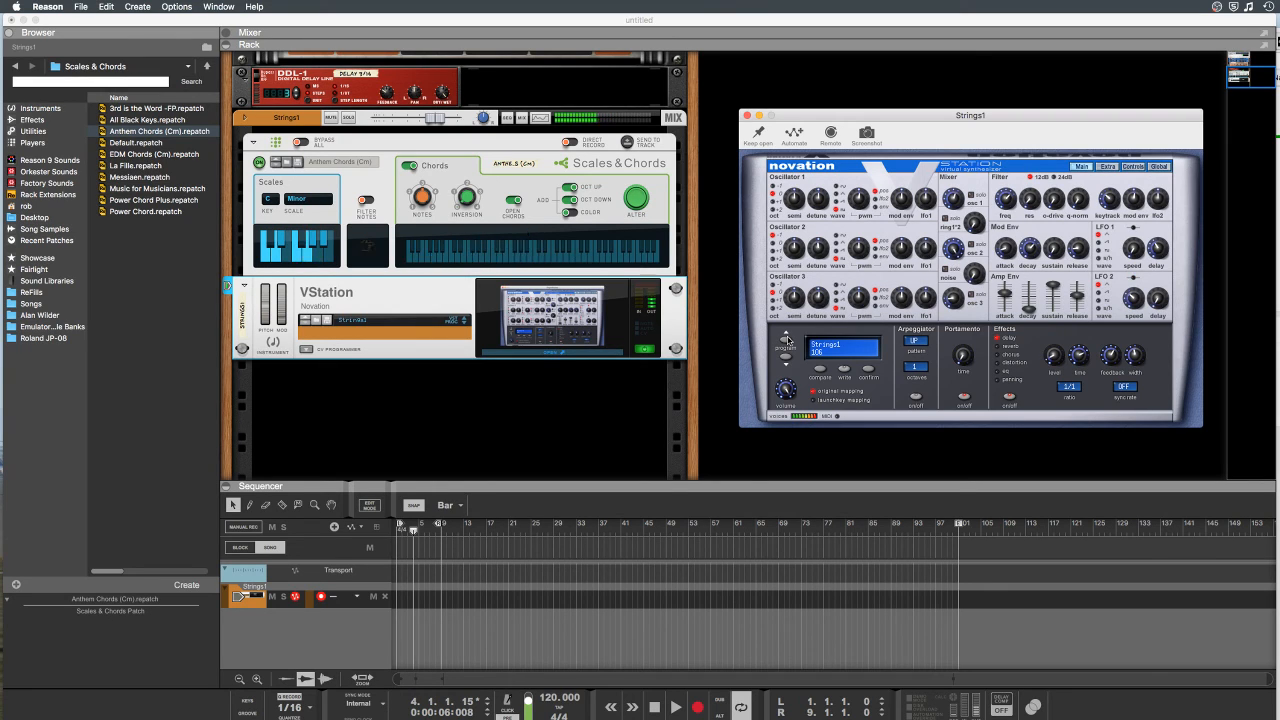
pyautogui.click(748, 117)
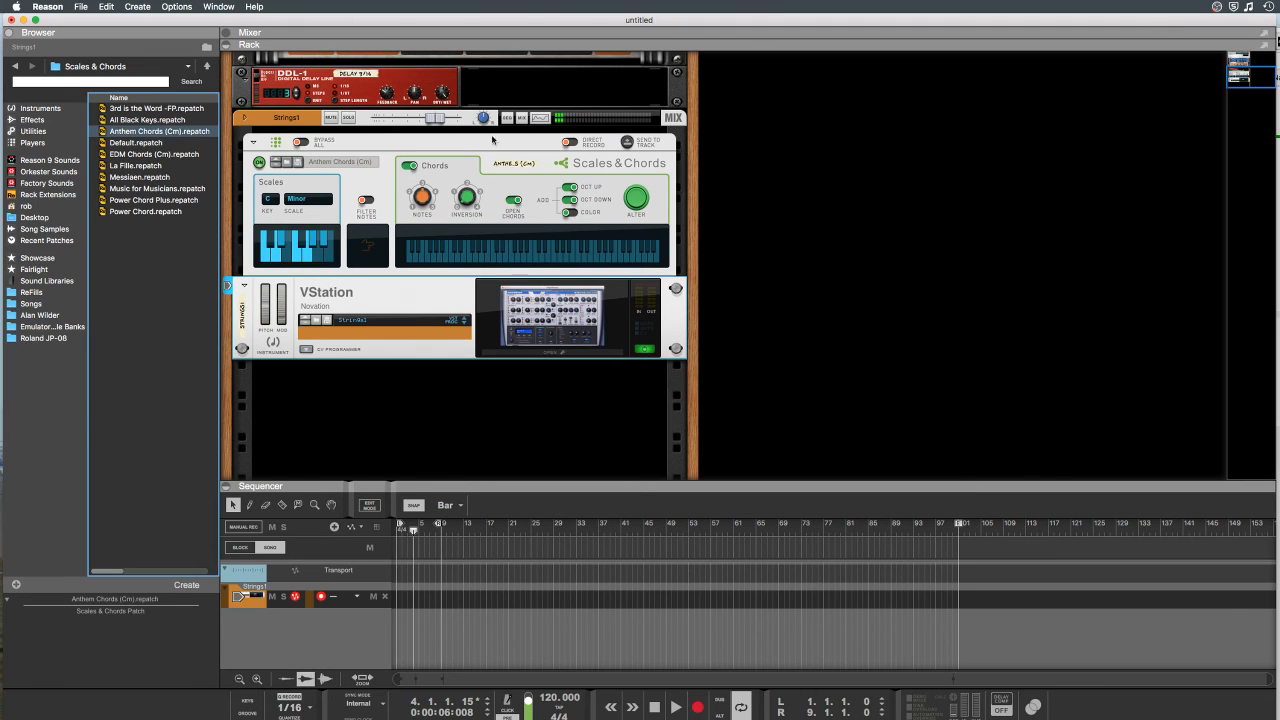
# Step: Replace the VStation in the rack with the UVI Falcon instrument, keeping the Scales & Chords player above it
pyautogui.click(38, 110)
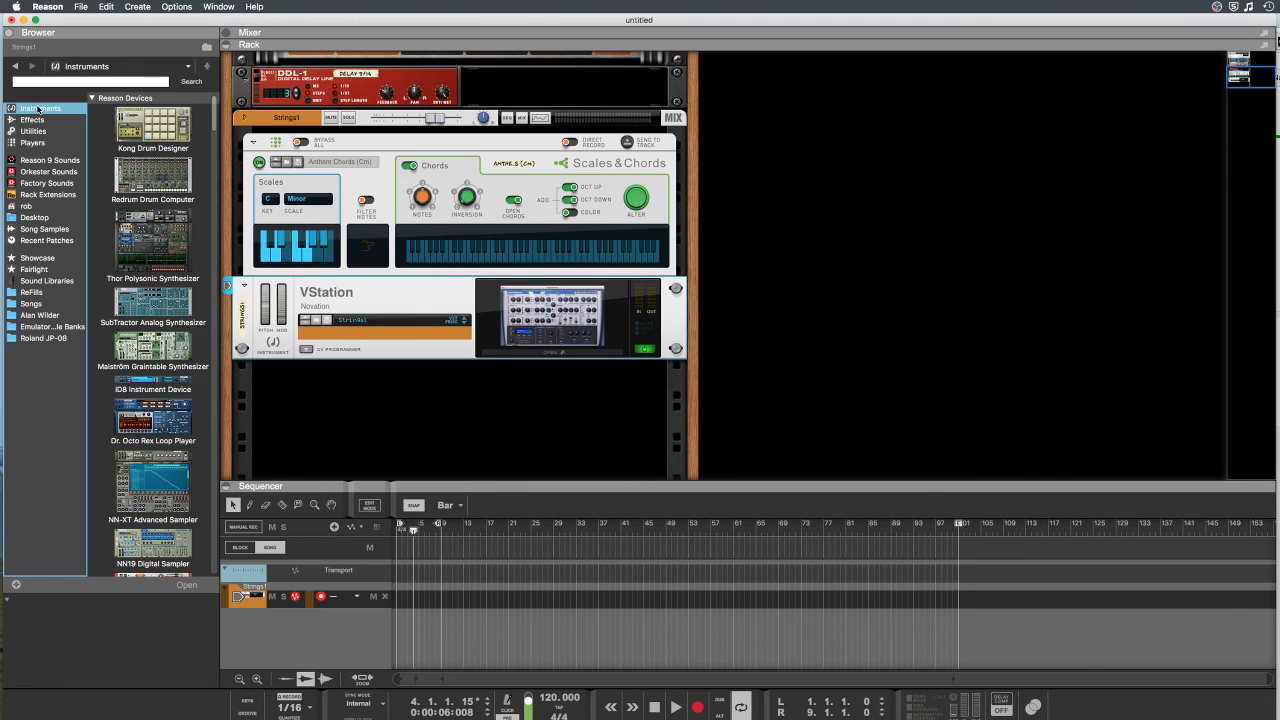
pyautogui.scroll(-5, 131, 320)
pyautogui.scroll(-15, 131, 316)
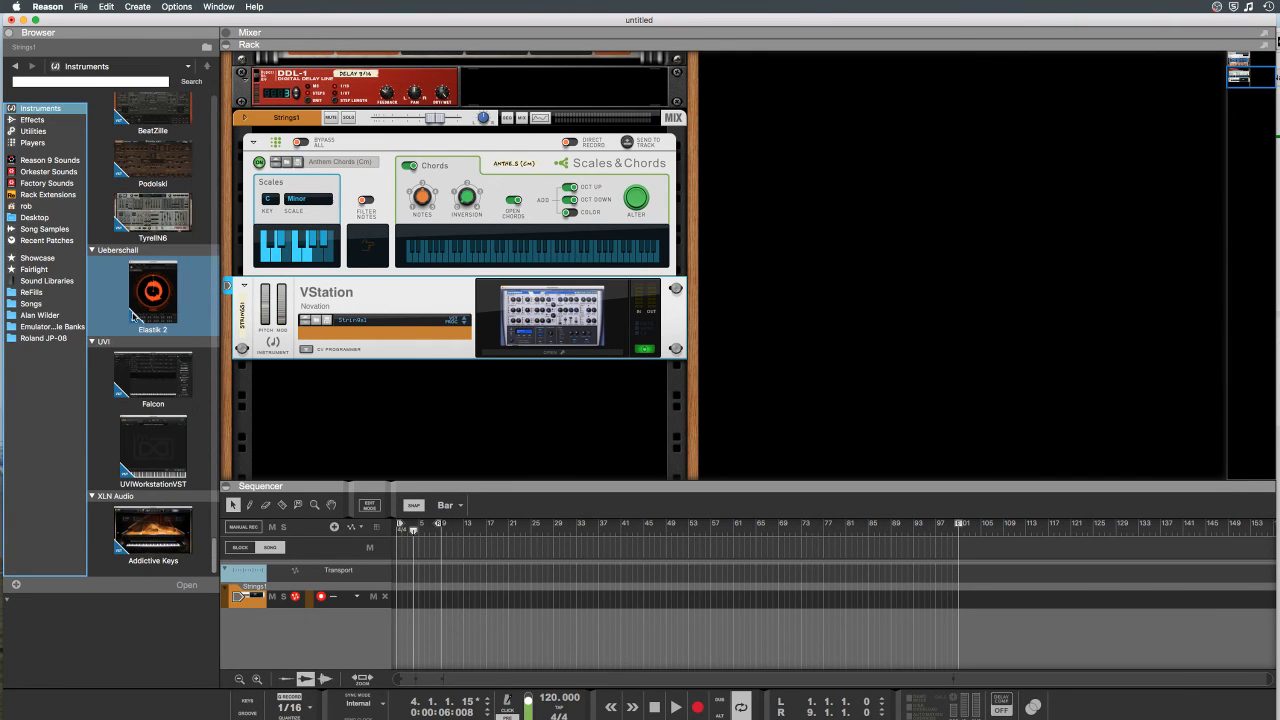
pyautogui.moveTo(143, 376); pyautogui.dragTo(438, 323)
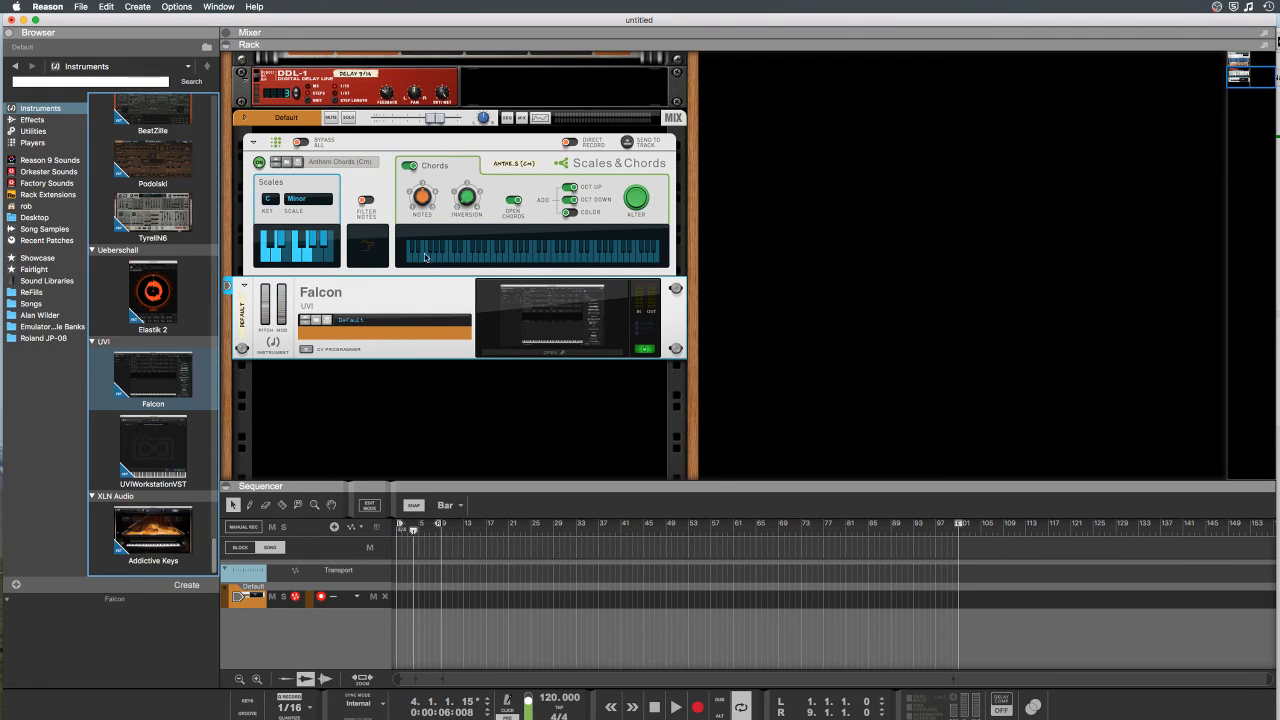
# Step: Open the Falcon window and load All String Ensemble Vel from the String Ensembles folder of the Orchestral Suite library
pyautogui.click(549, 352)
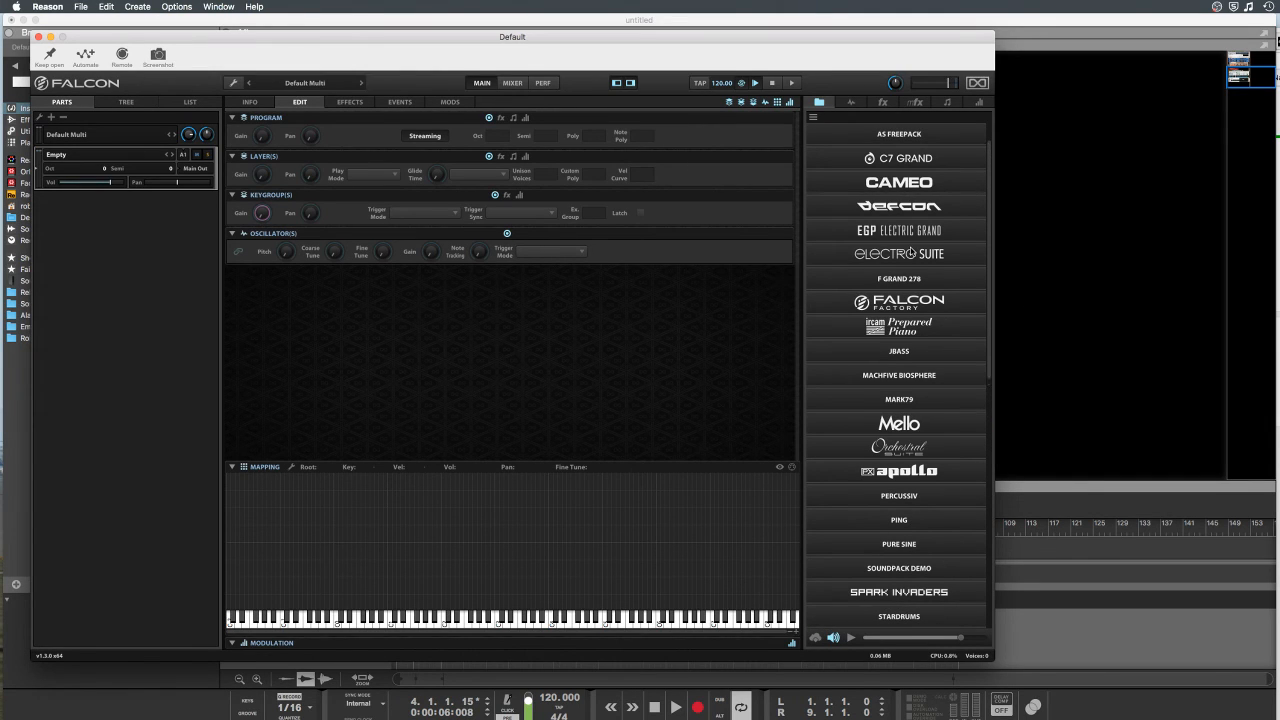
pyautogui.scroll(-3, 910, 253)
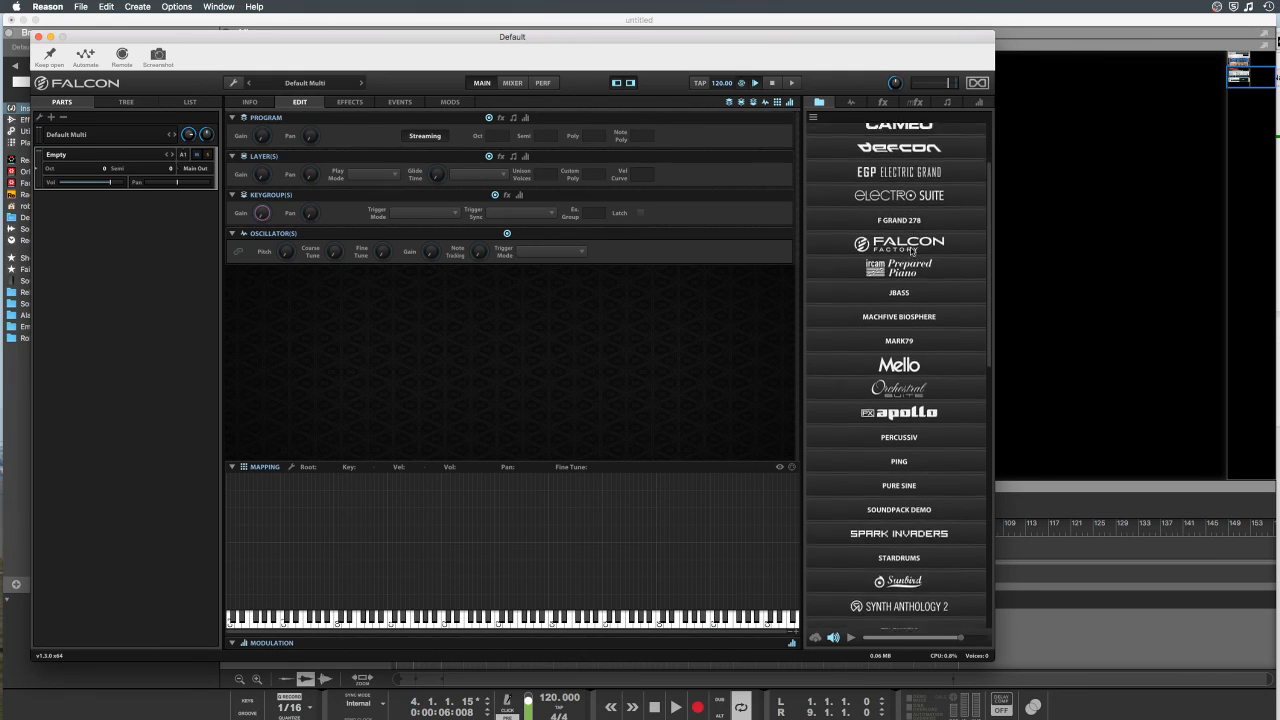
pyautogui.scroll(1, 911, 330)
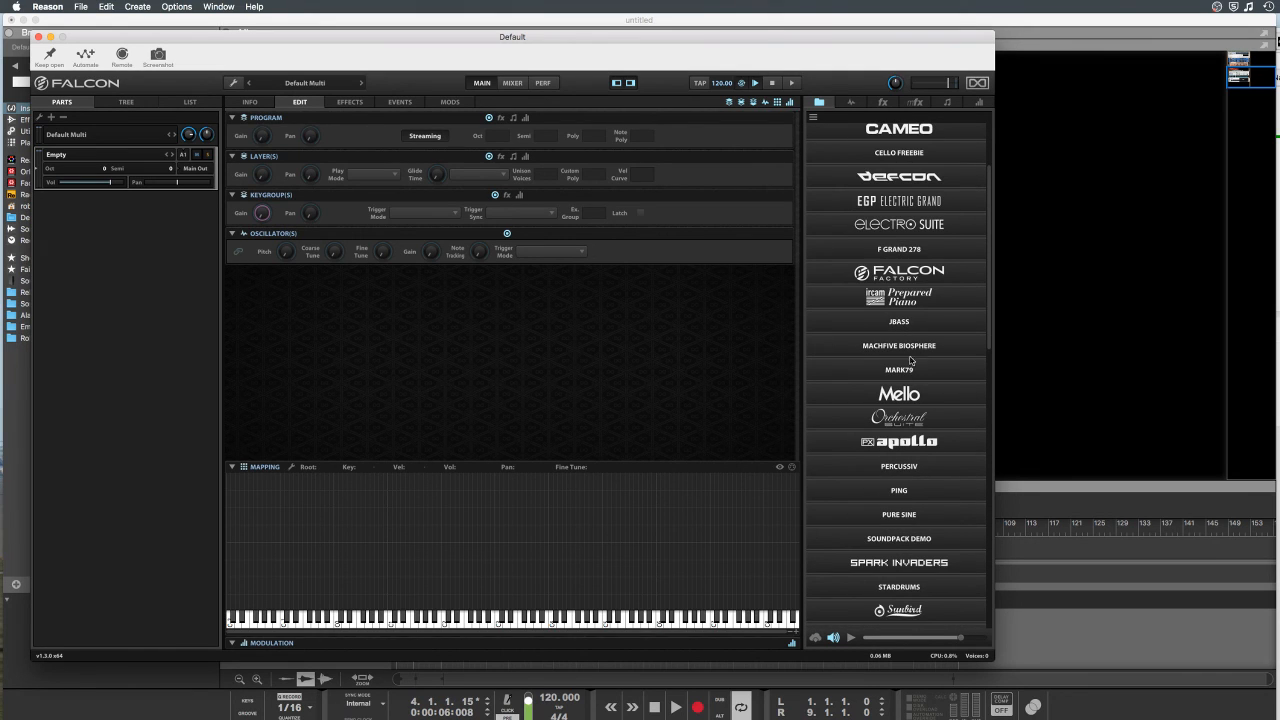
pyautogui.click(914, 420)
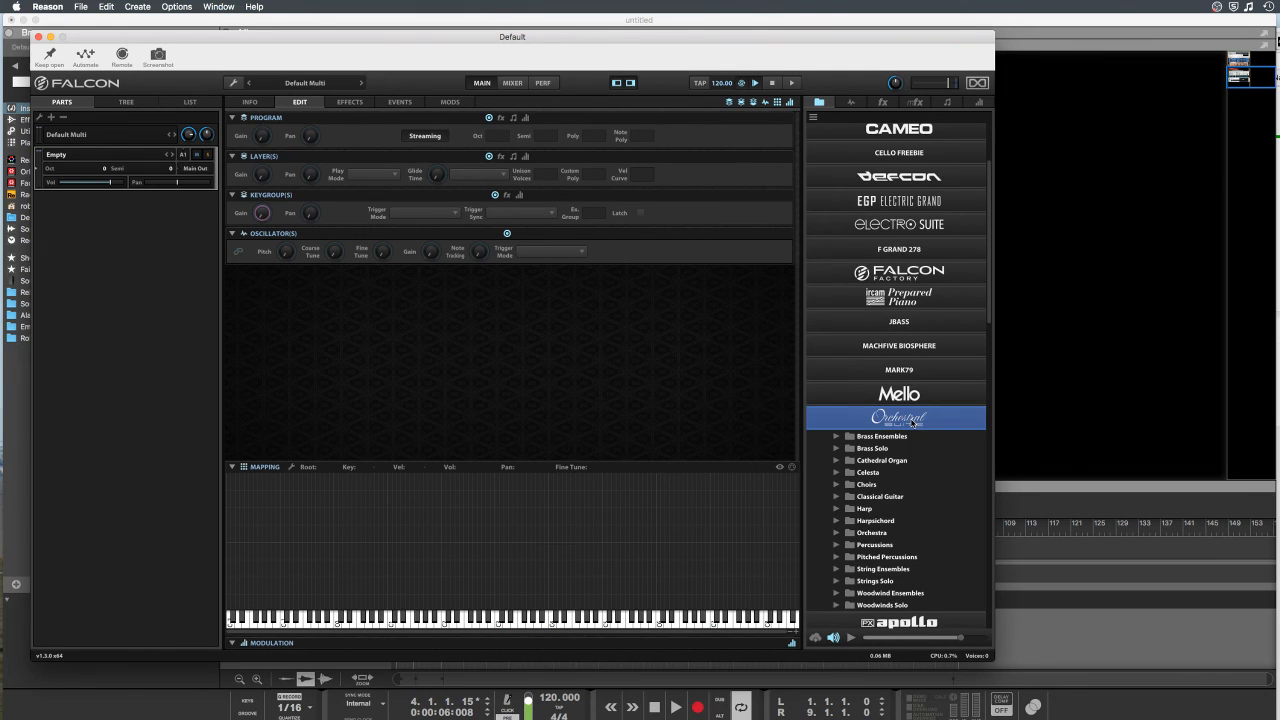
pyautogui.click(838, 569)
pyautogui.scroll(-1, 917, 559)
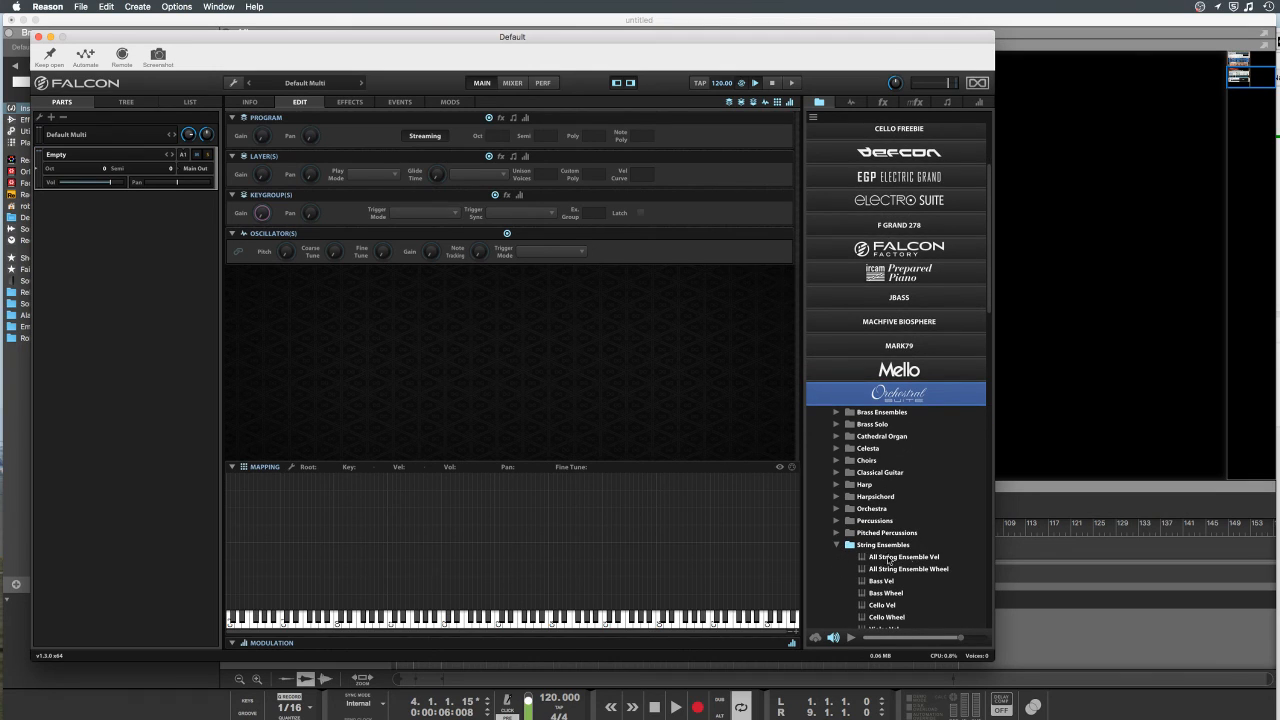
pyautogui.click(862, 558)
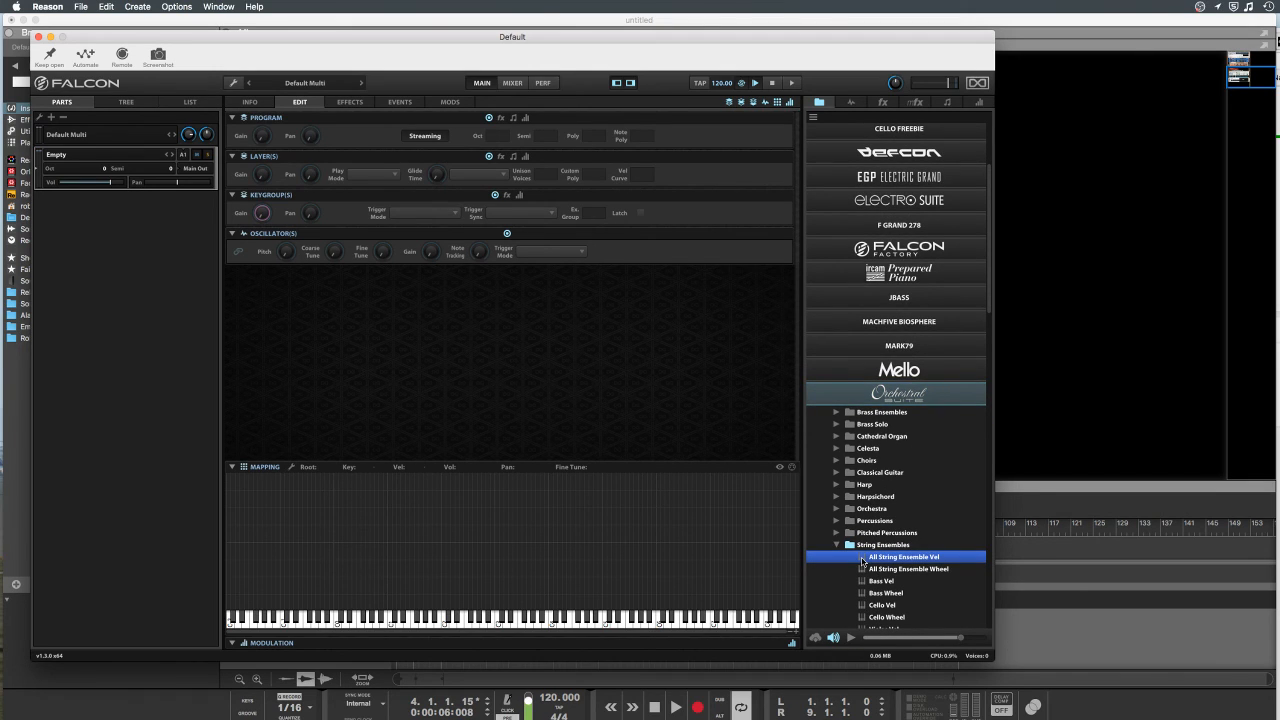
pyautogui.doubleClick(893, 558)
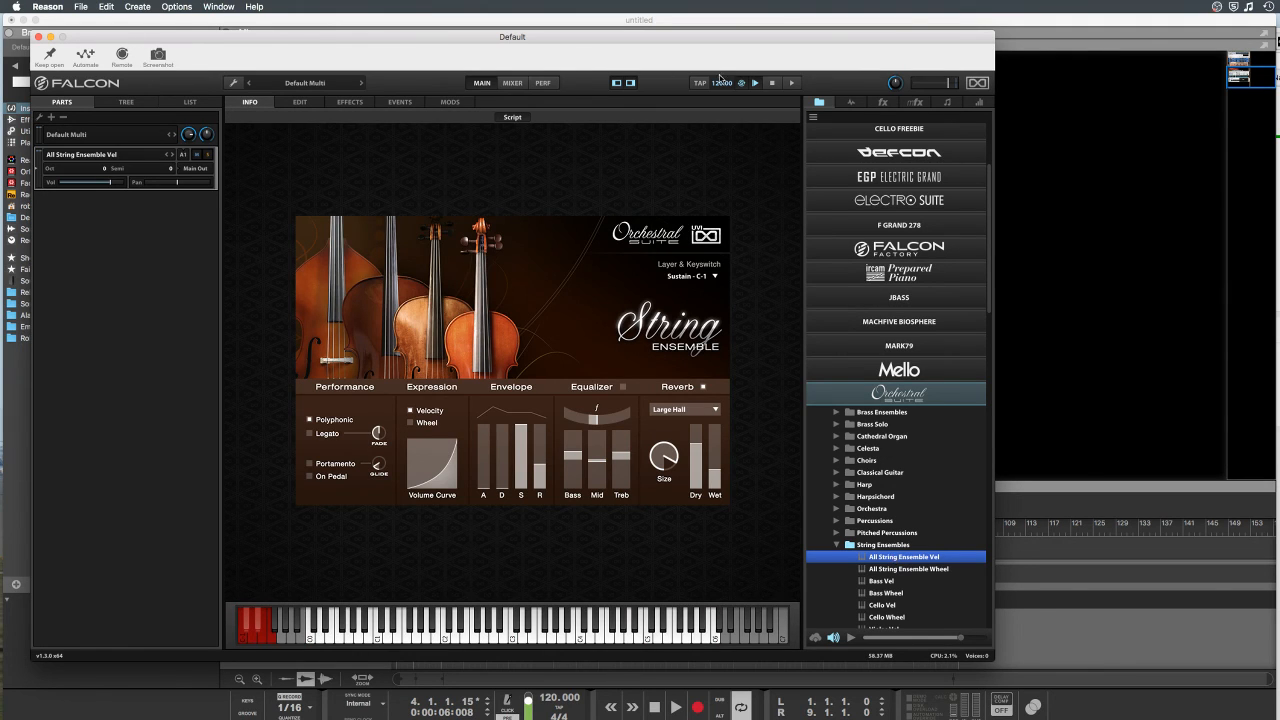
# Step: Move the Falcon window aside, switch the string ensemble to the Pizzicato D#-1 keyswitch, and return to the rack
pyautogui.moveTo(394, 41); pyautogui.dragTo(838, 40)
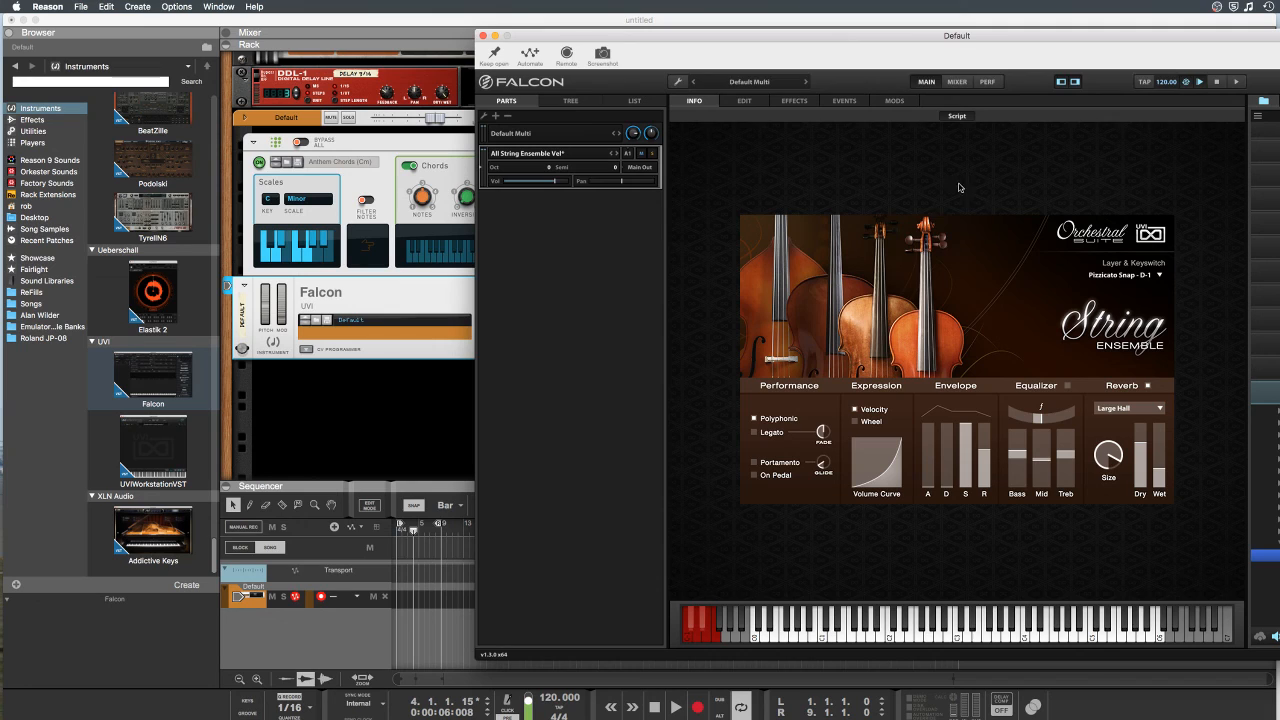
pyautogui.click(704, 623)
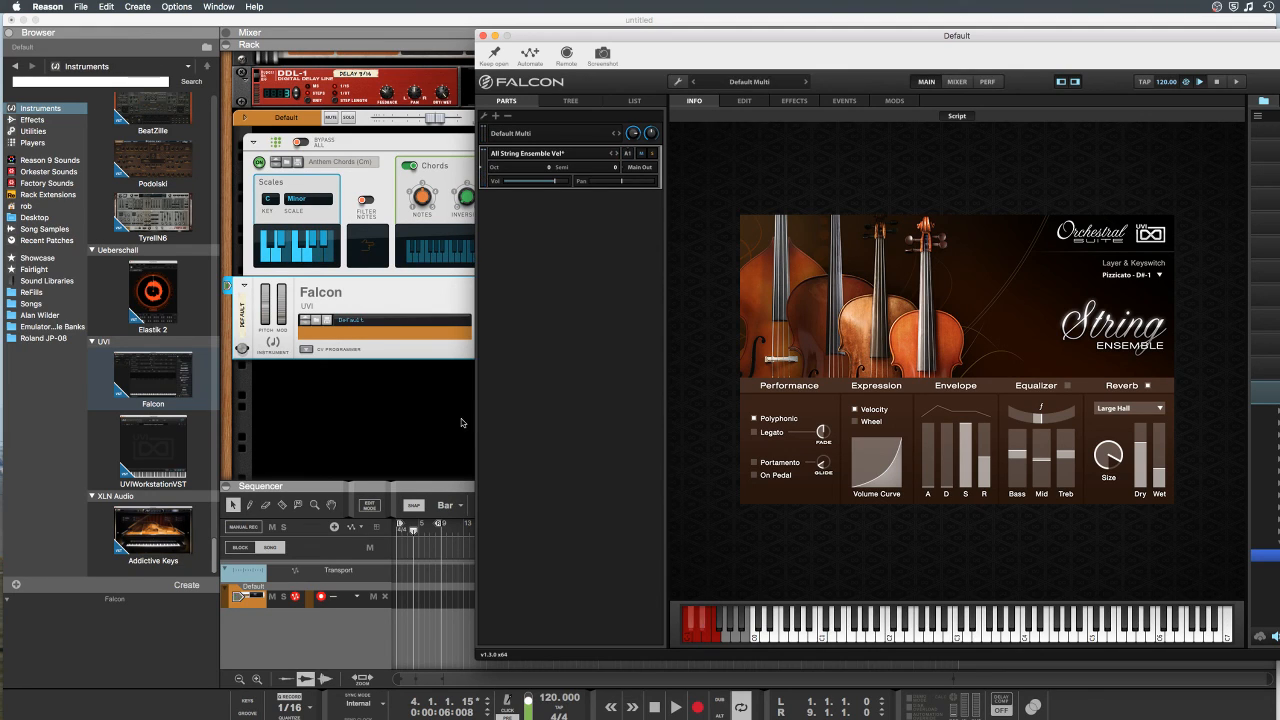
pyautogui.click(390, 159)
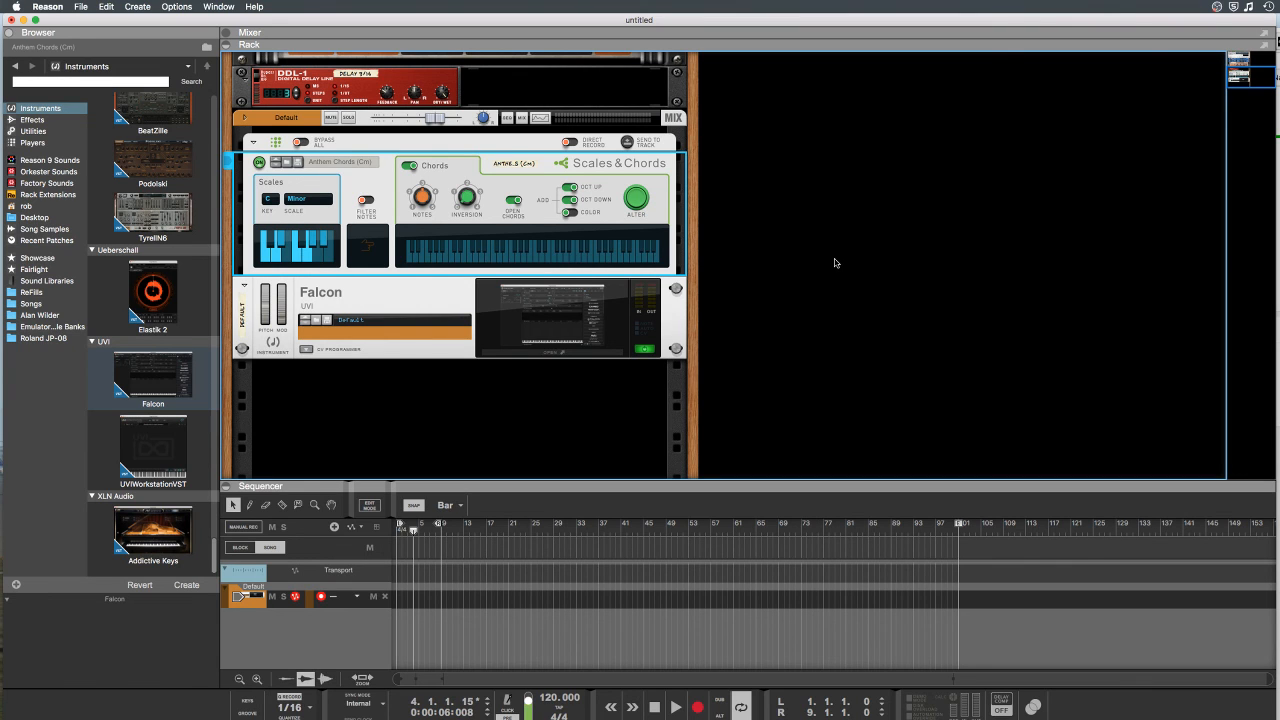
# Step: Expand the Mixer above the rack and bring the Falcon device back into view
pyautogui.scroll(10, 406, 241)
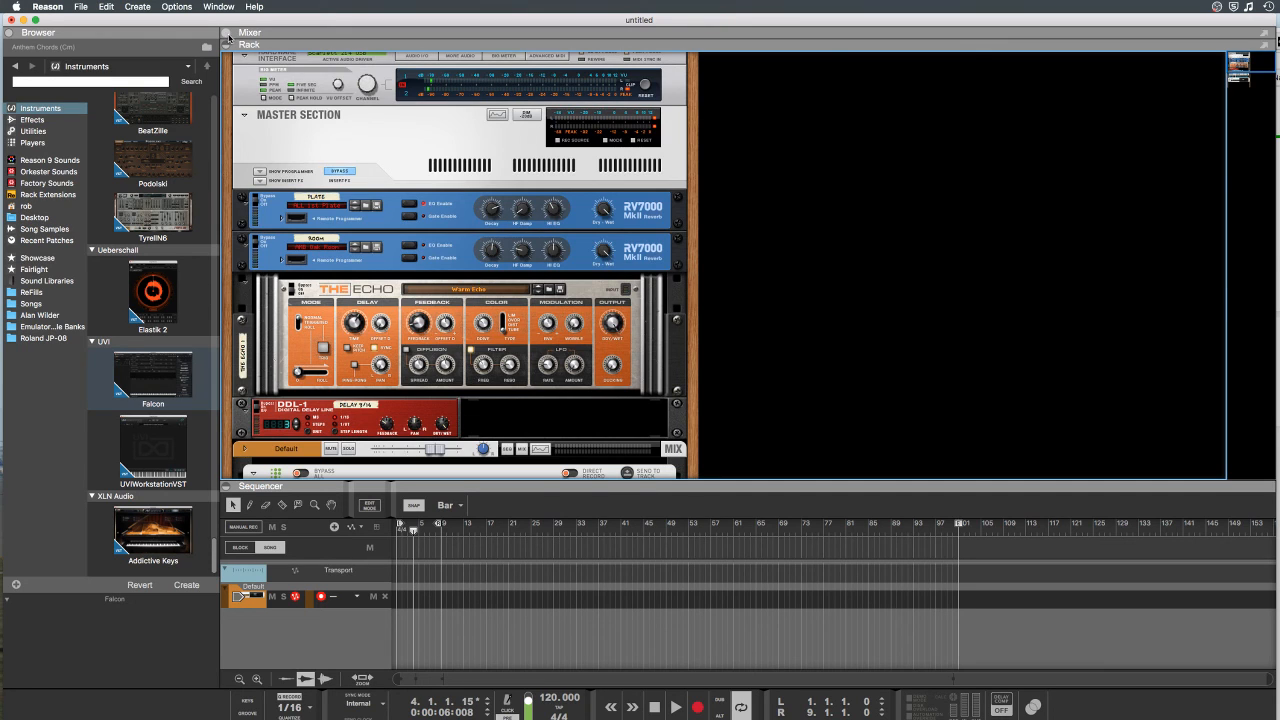
pyautogui.click(228, 38)
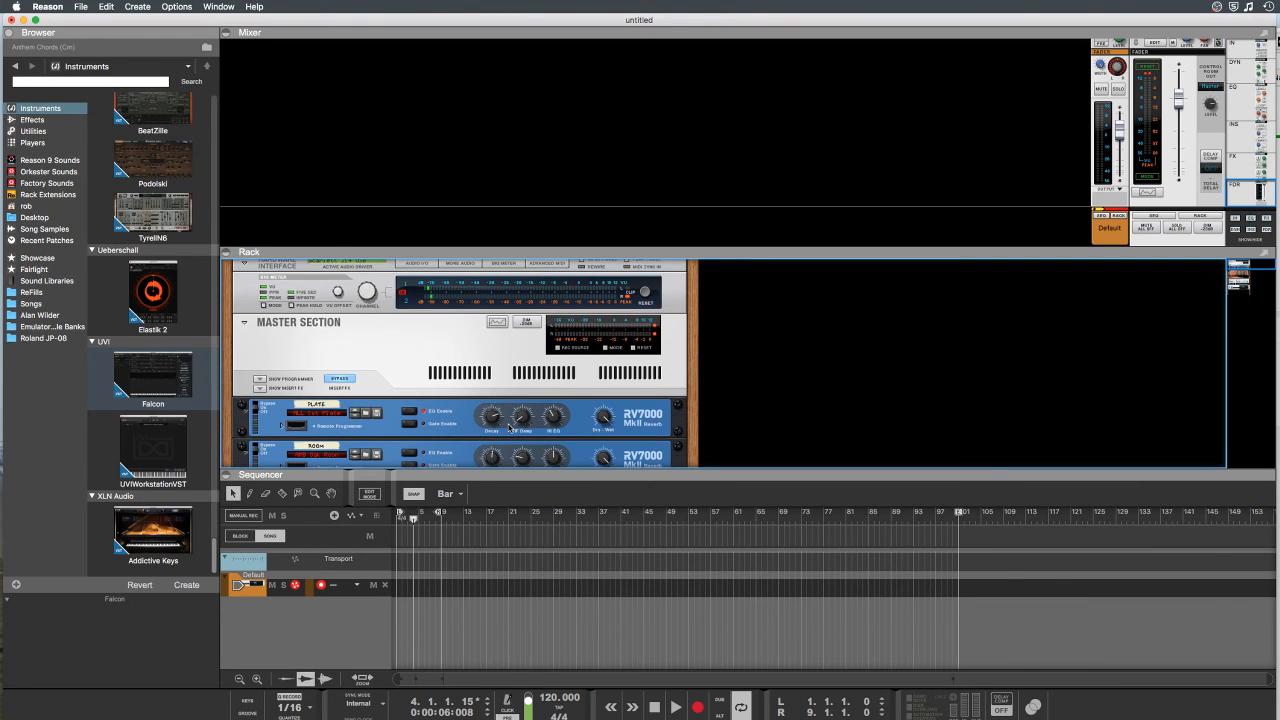
pyautogui.scroll(-15, 446, 340)
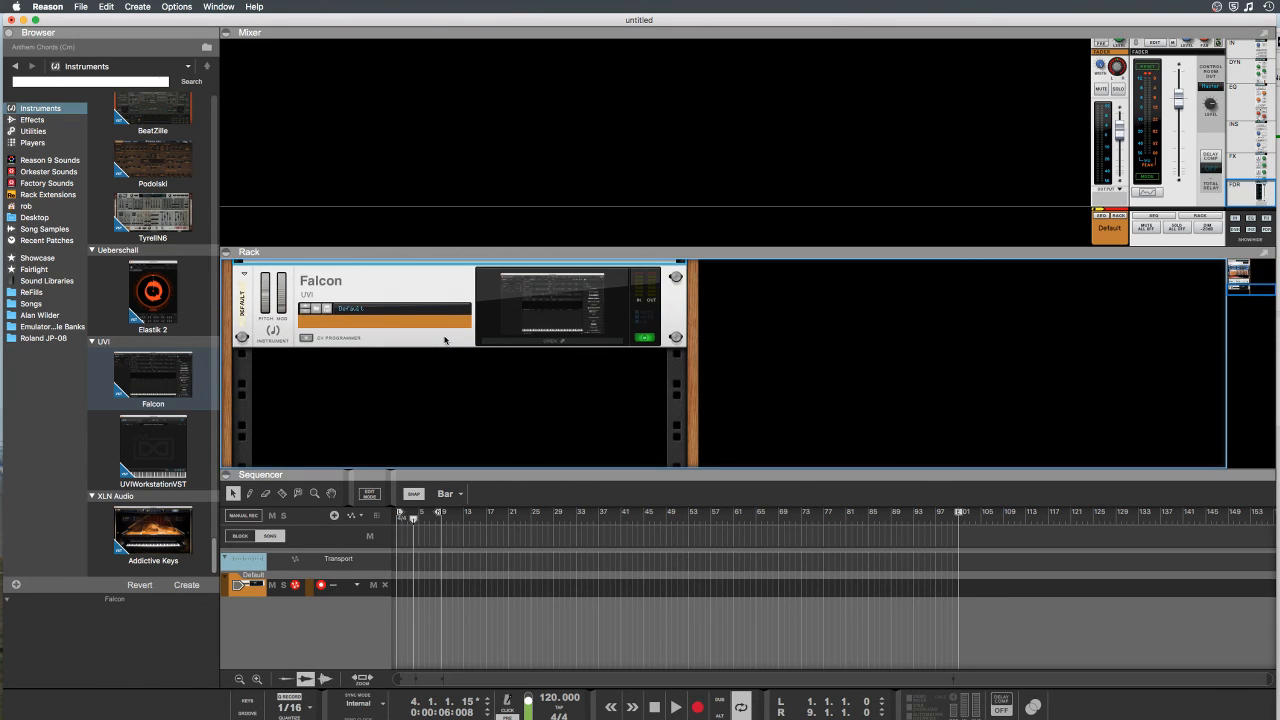
pyautogui.scroll(1, 446, 340)
pyautogui.scroll(-1, 446, 340)
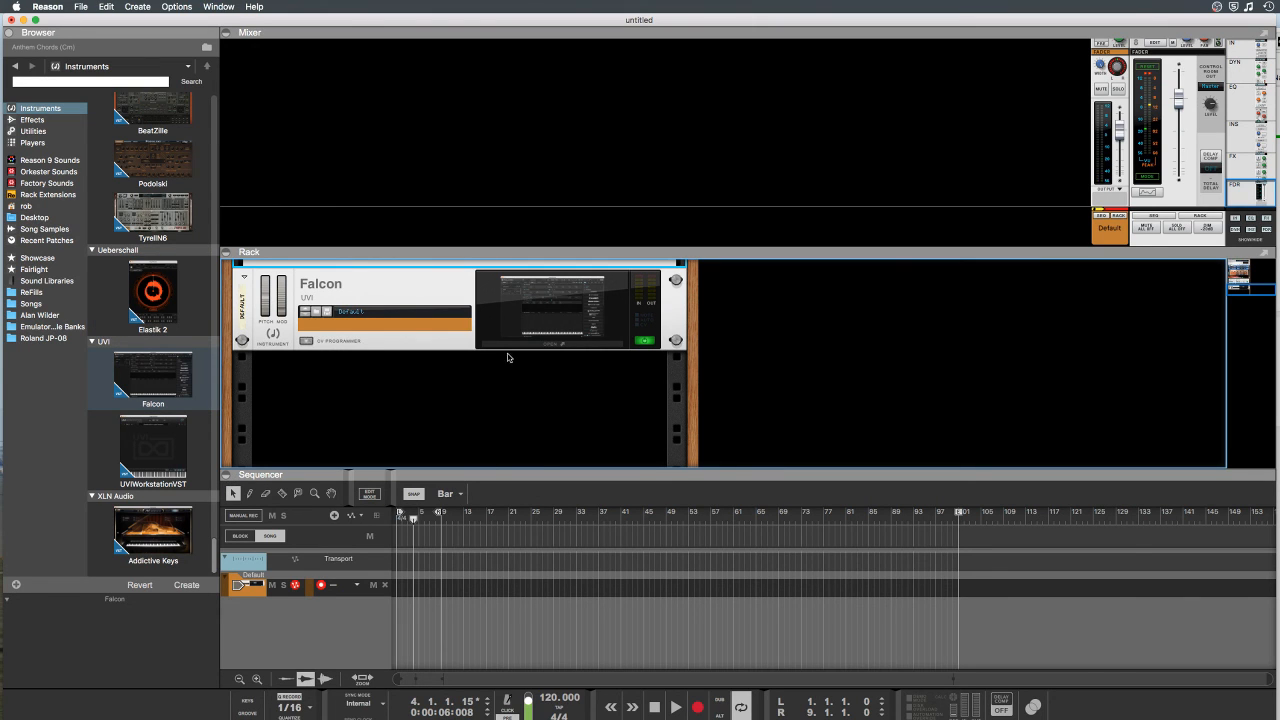
# Step: Reopen the Falcon window, switch the string ensemble to the Sustain C-1 keyswitch, and close the window
pyautogui.click(545, 348)
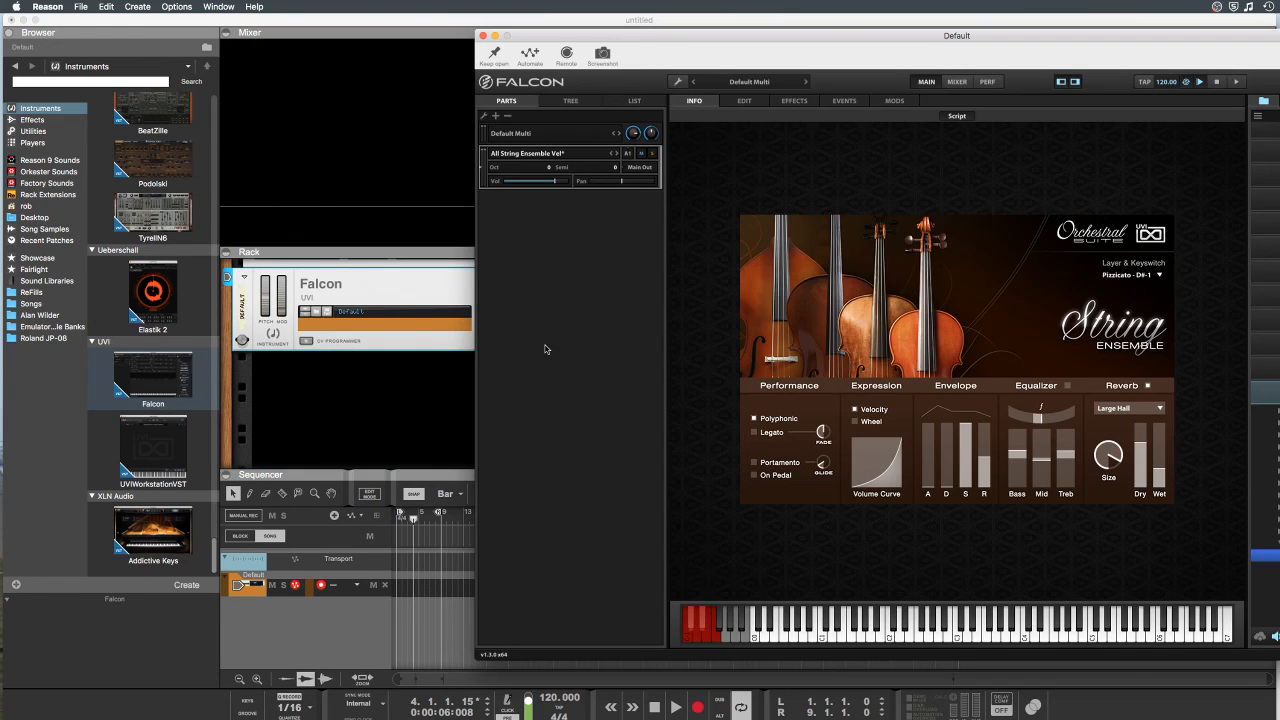
pyautogui.click(688, 636)
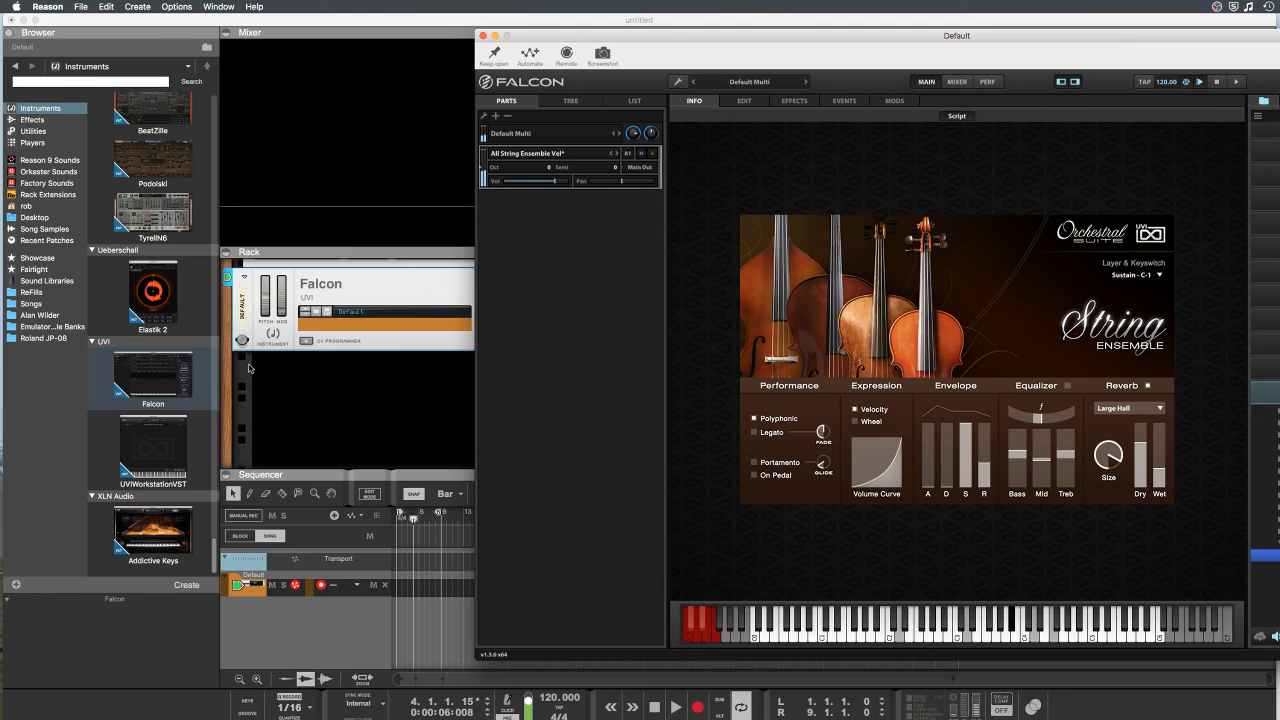
pyautogui.click(483, 36)
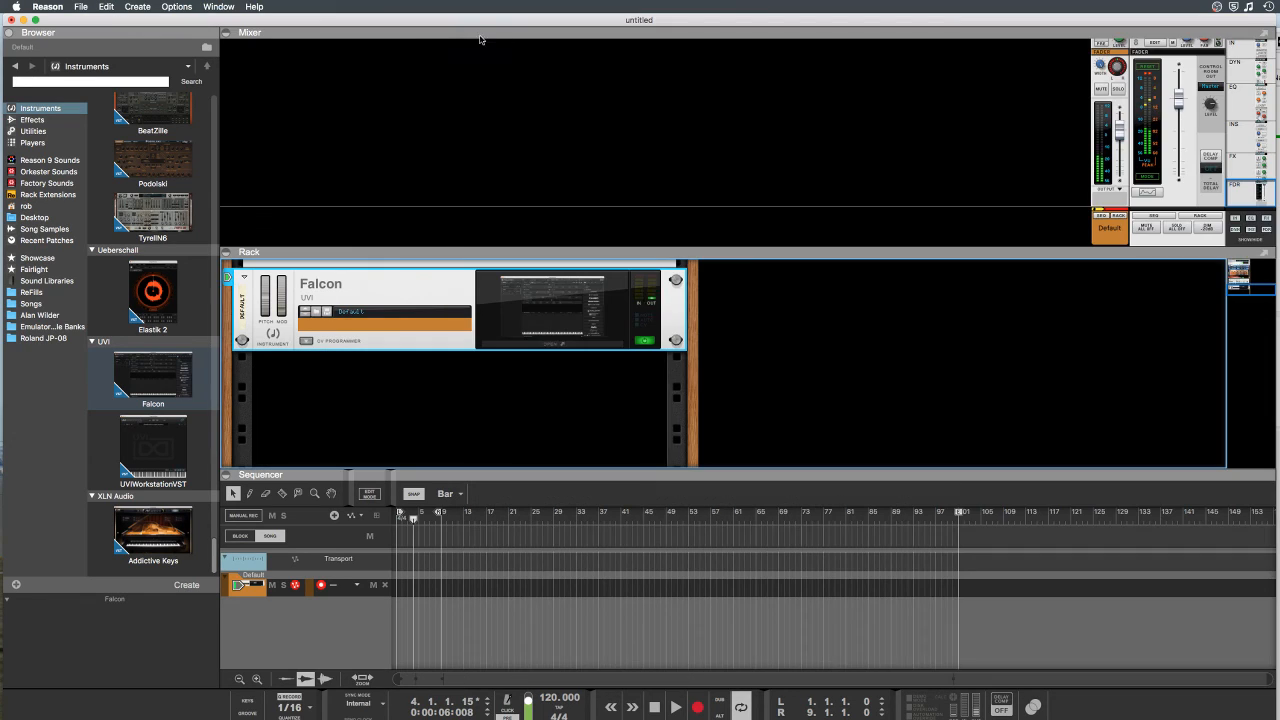
# Step: Add an Alligator Filter Gate from the Effects category below the Falcon
pyautogui.click(32, 119)
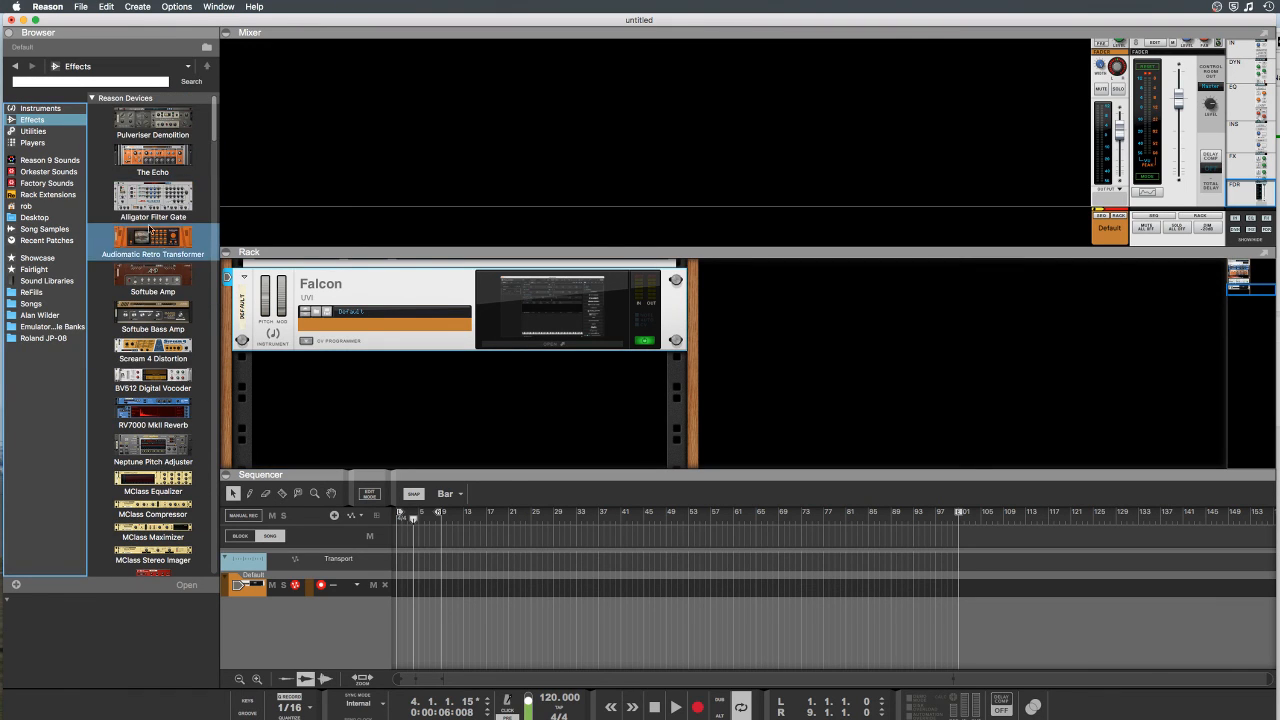
pyautogui.click(133, 201)
pyautogui.moveTo(133, 201); pyautogui.dragTo(500, 331)
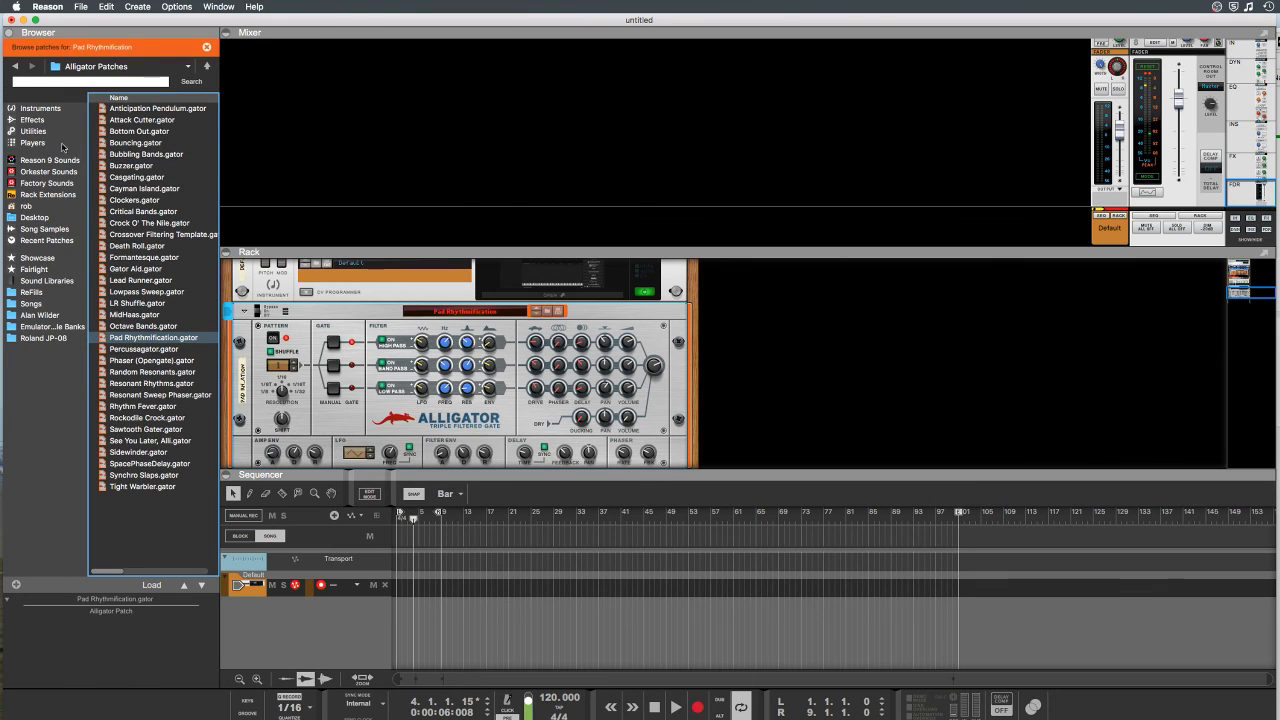
# Step: Replace the Alligator below the Falcon with an RV7000 MkII Reverb from the Effects category
pyautogui.click(35, 119)
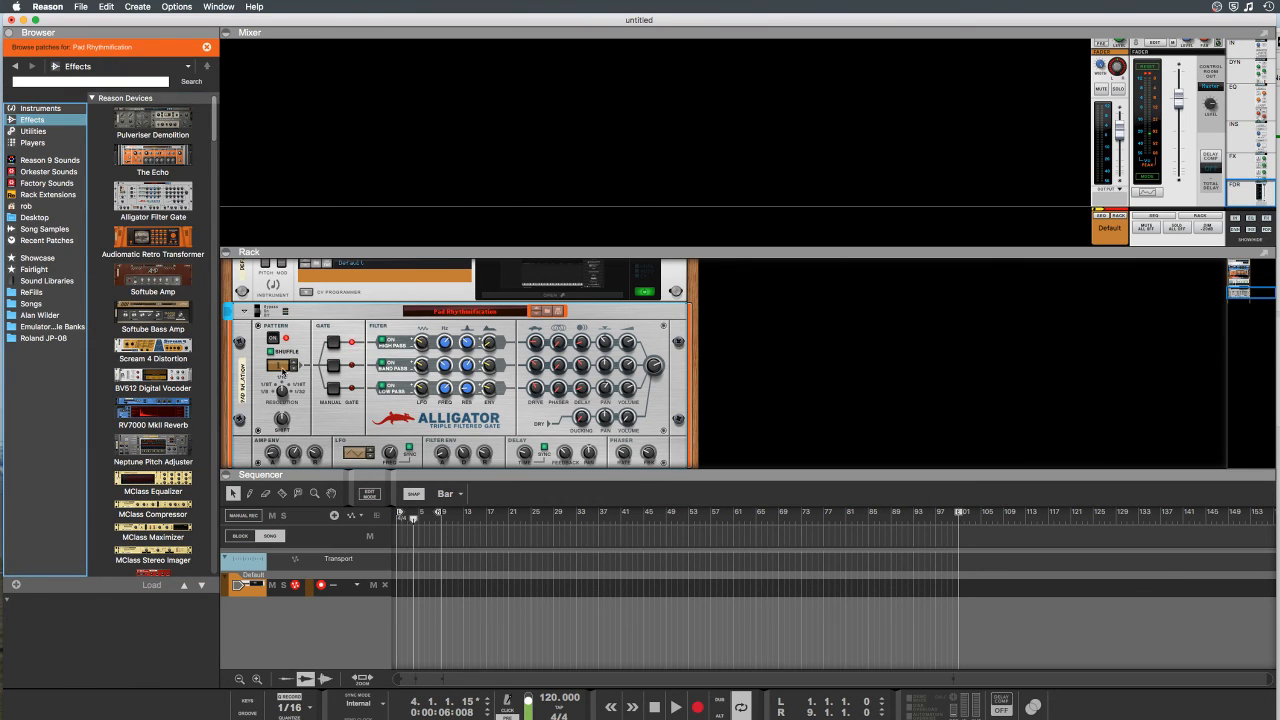
pyautogui.click(185, 232)
pyautogui.click(192, 218)
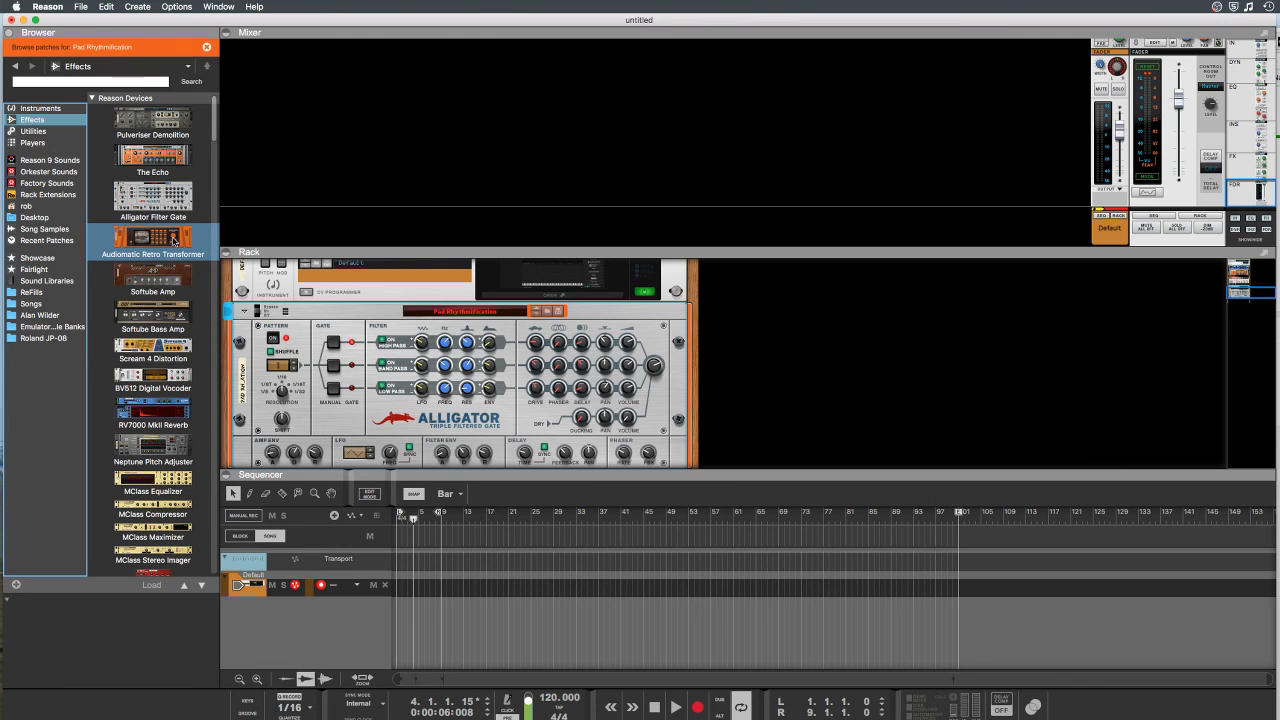
pyautogui.scroll(-3, 175, 242)
pyautogui.click(175, 242)
pyautogui.scroll(-2, 175, 242)
pyautogui.click(173, 240)
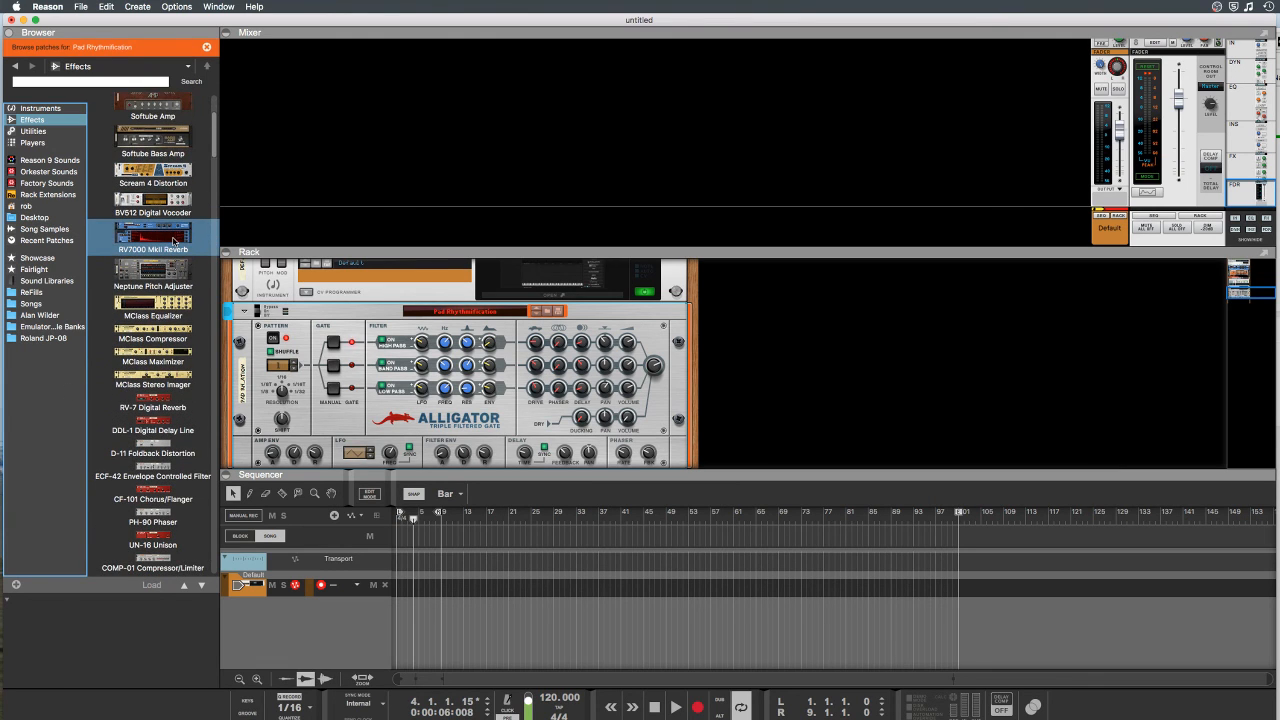
pyautogui.moveTo(173, 240); pyautogui.dragTo(564, 432)
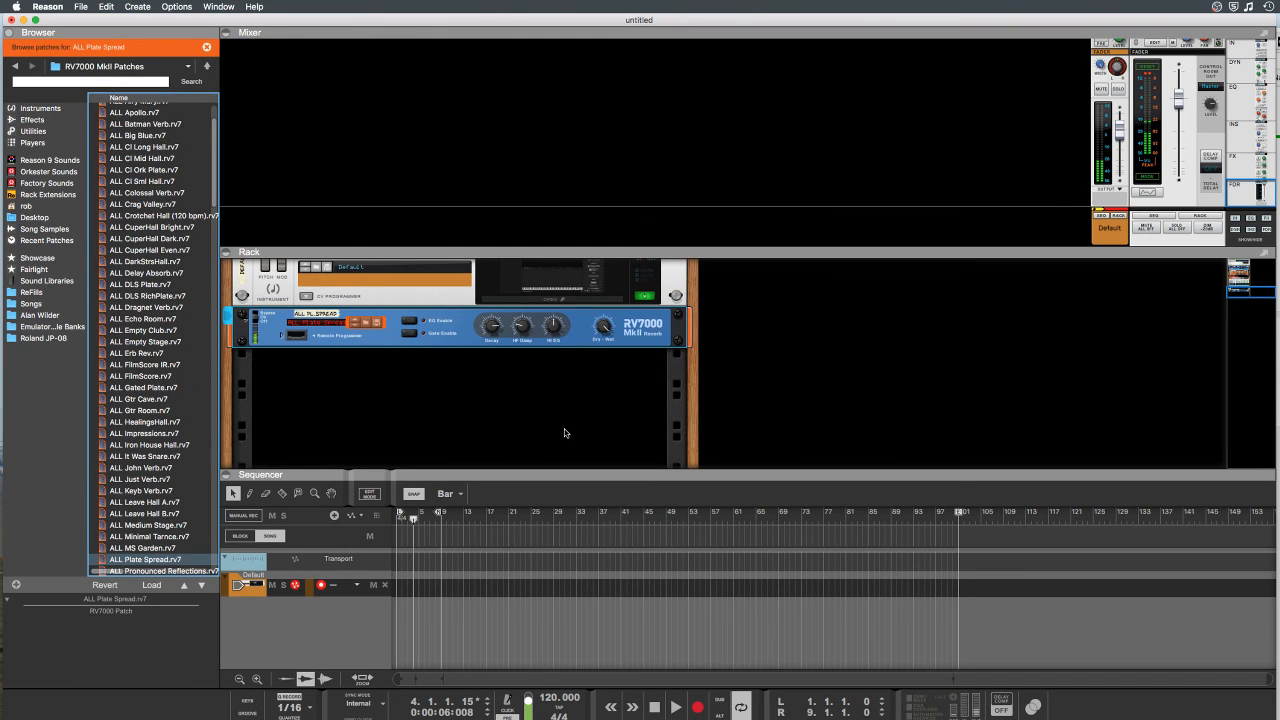
# Step: Look through the RV7000 reverb's patch list and load ALL Big Blue
pyautogui.click(318, 322)
pyautogui.scroll(-15, 383, 383)
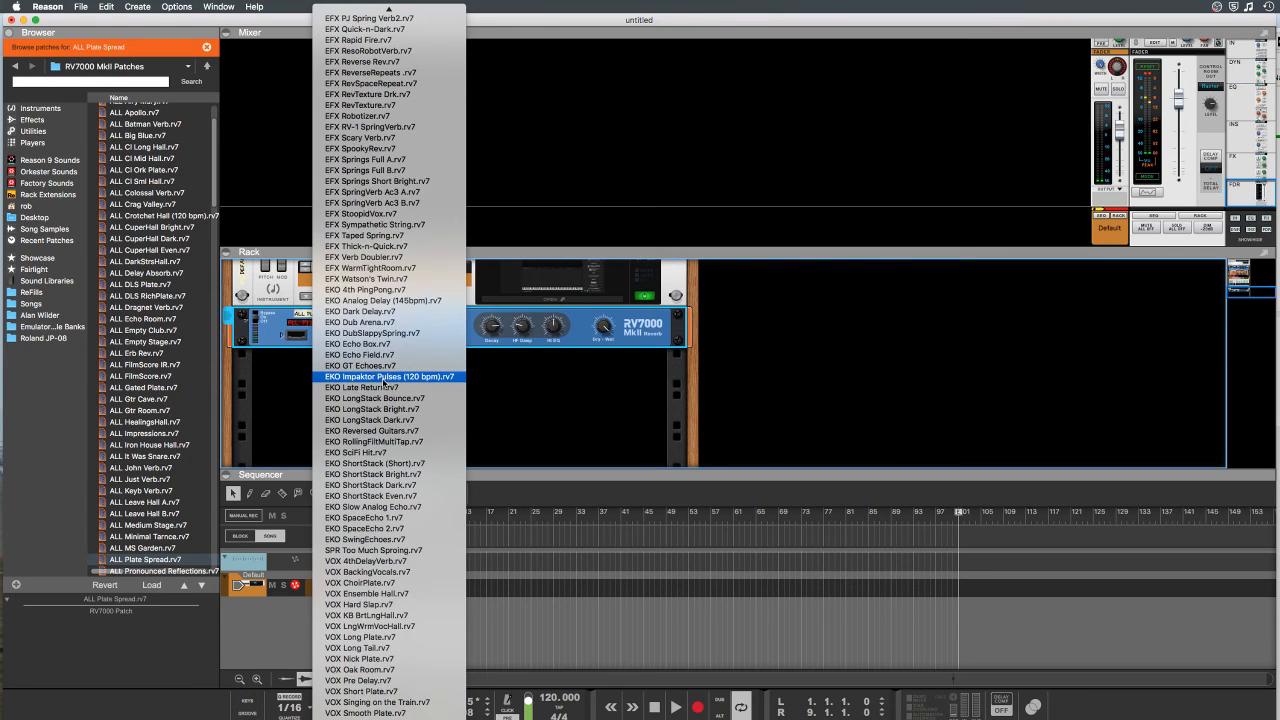
pyautogui.scroll(15, 383, 383)
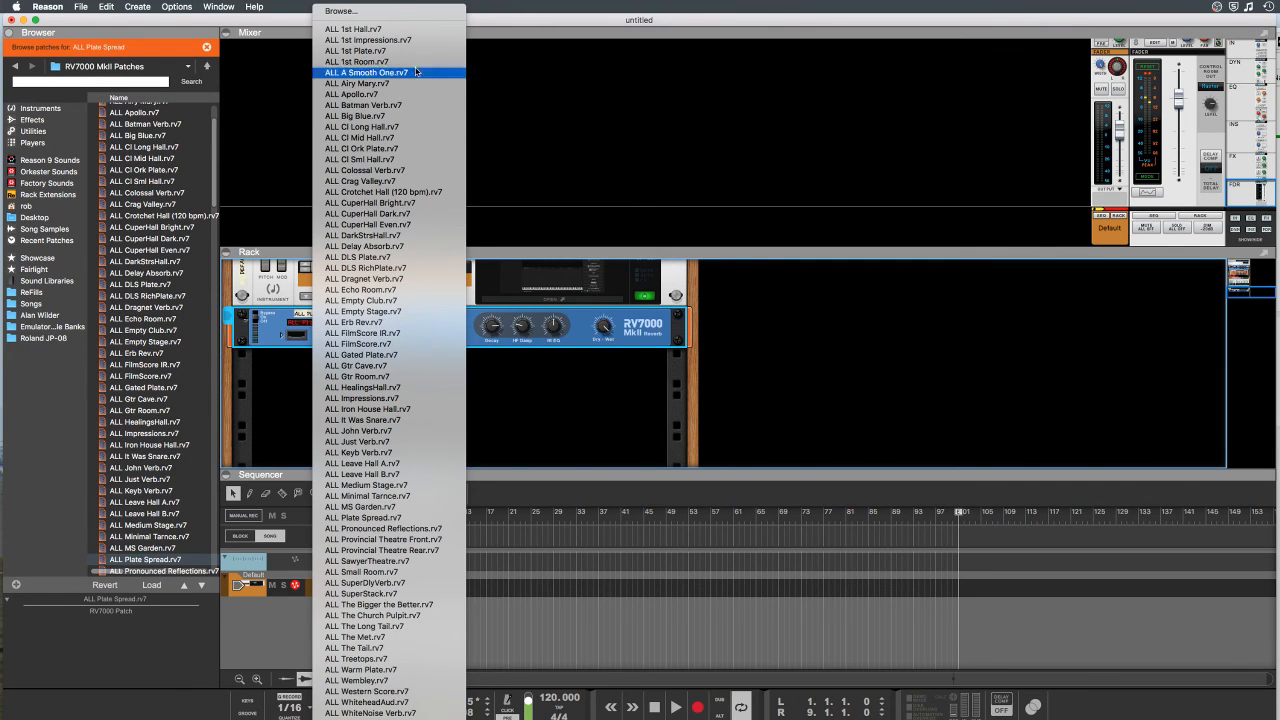
pyautogui.click(423, 116)
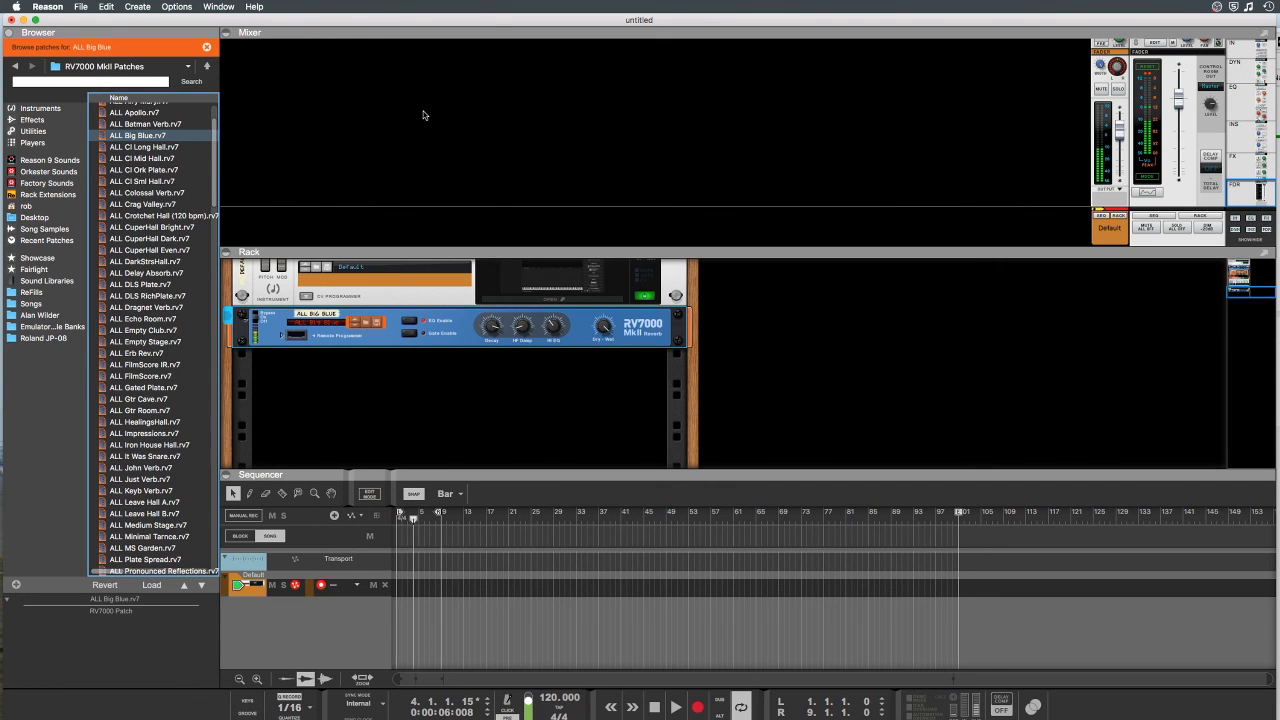
# Step: Browse the Impulse Responses folder in the RV7000 patches, open its Propellerhead subfolder, and return to the patch list
pyautogui.scroll(-10, 139, 236)
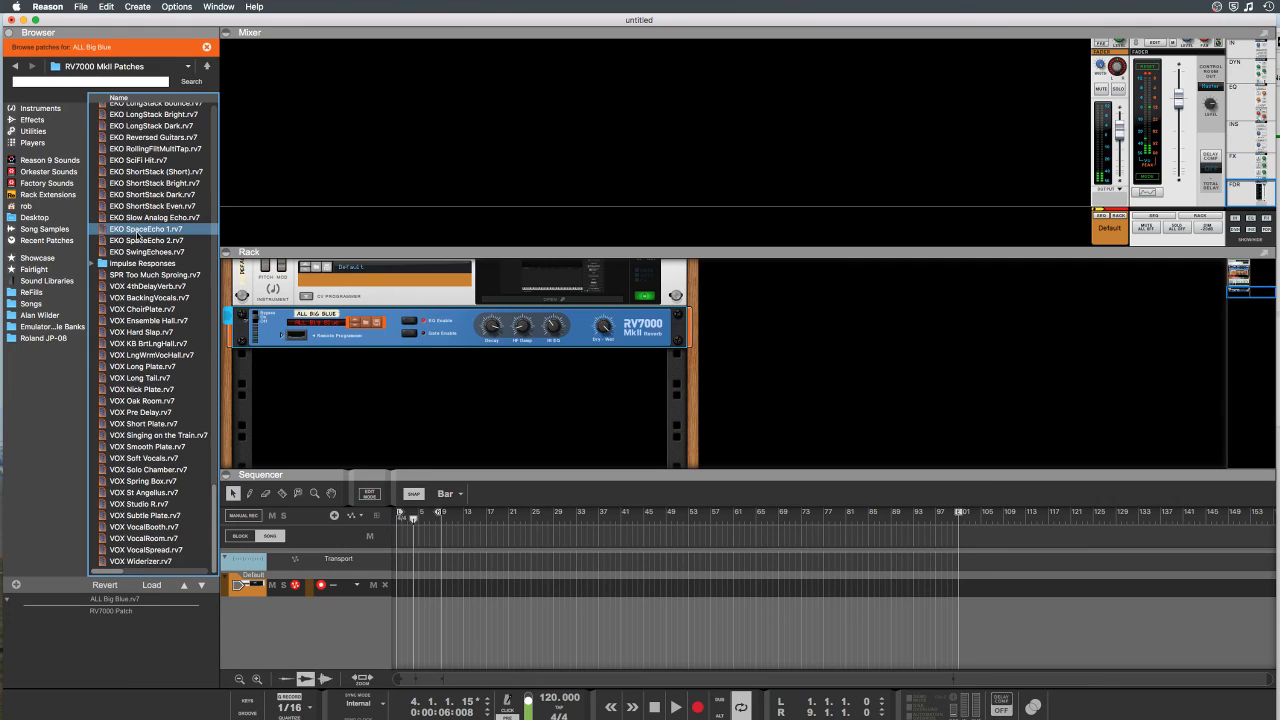
pyautogui.click(92, 265)
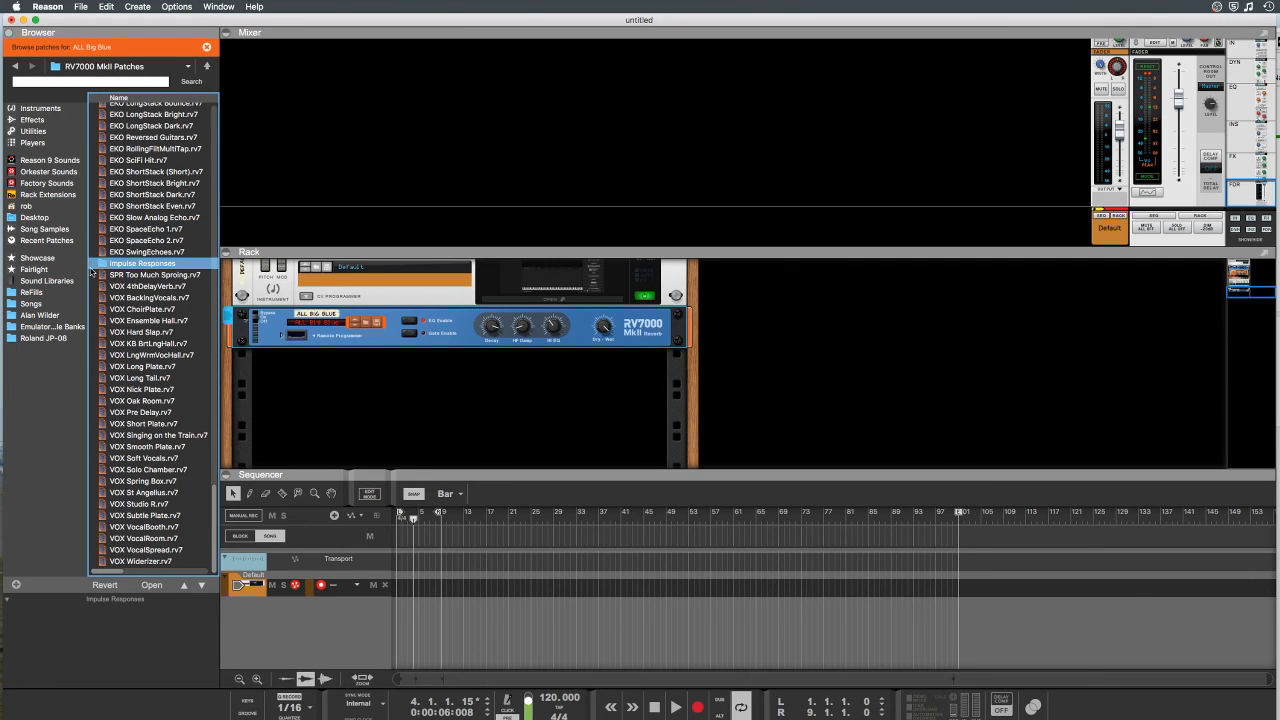
pyautogui.click(92, 265)
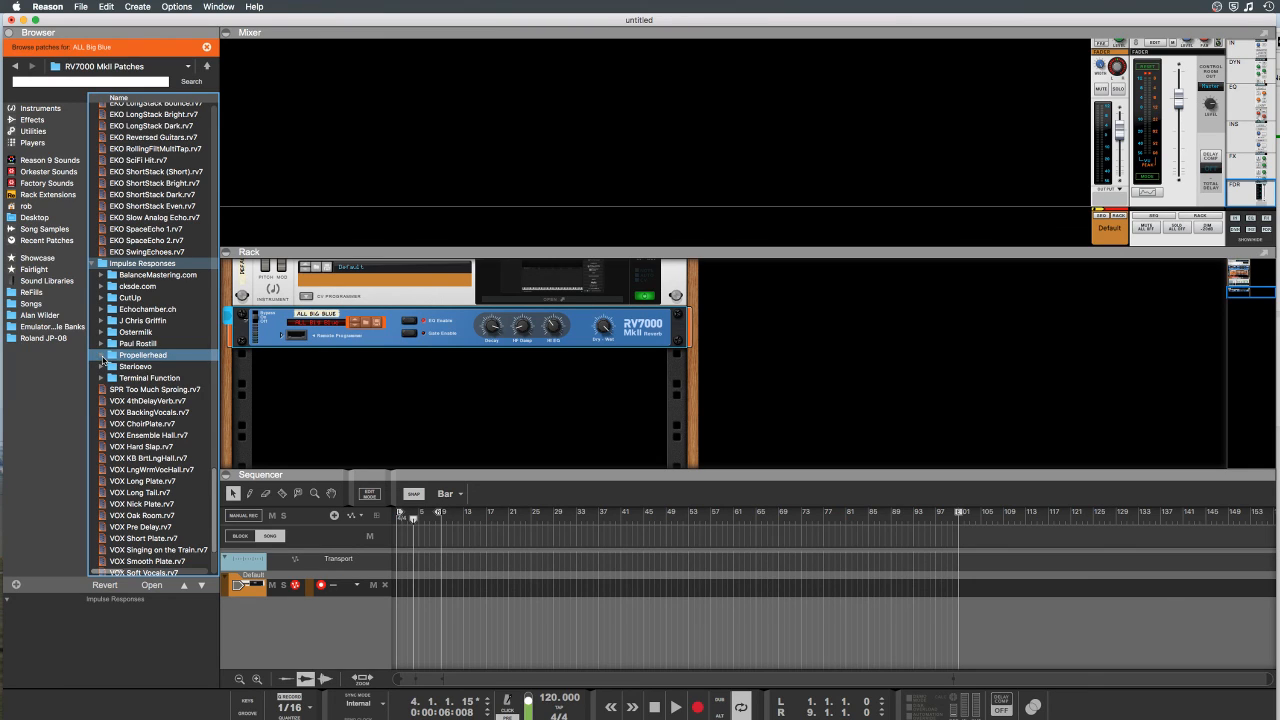
pyautogui.doubleClick(104, 358)
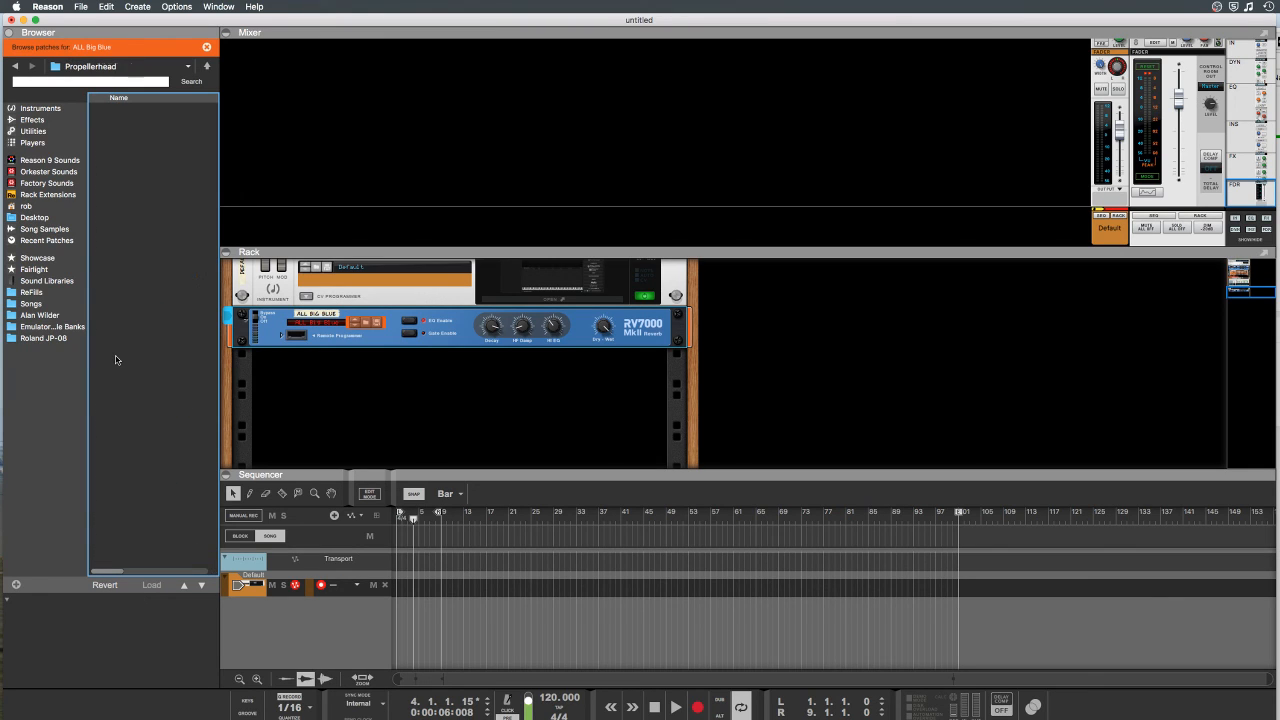
pyautogui.click(378, 344)
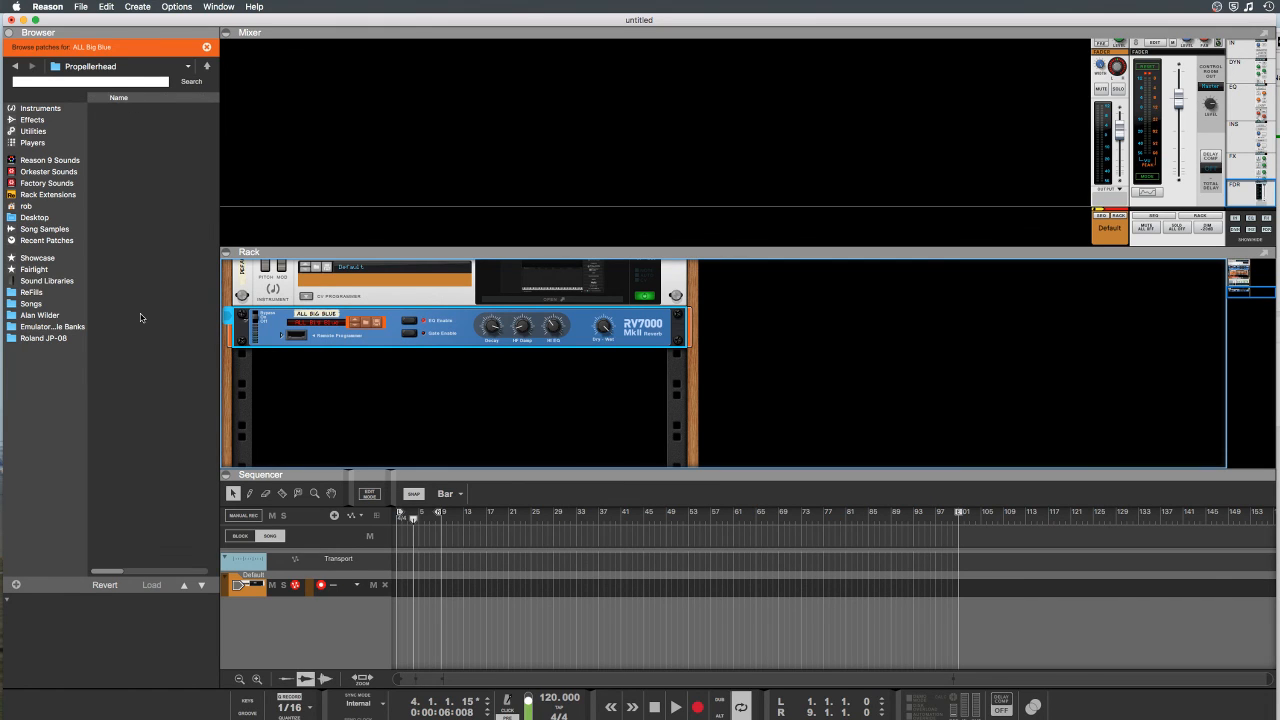
pyautogui.click(14, 65)
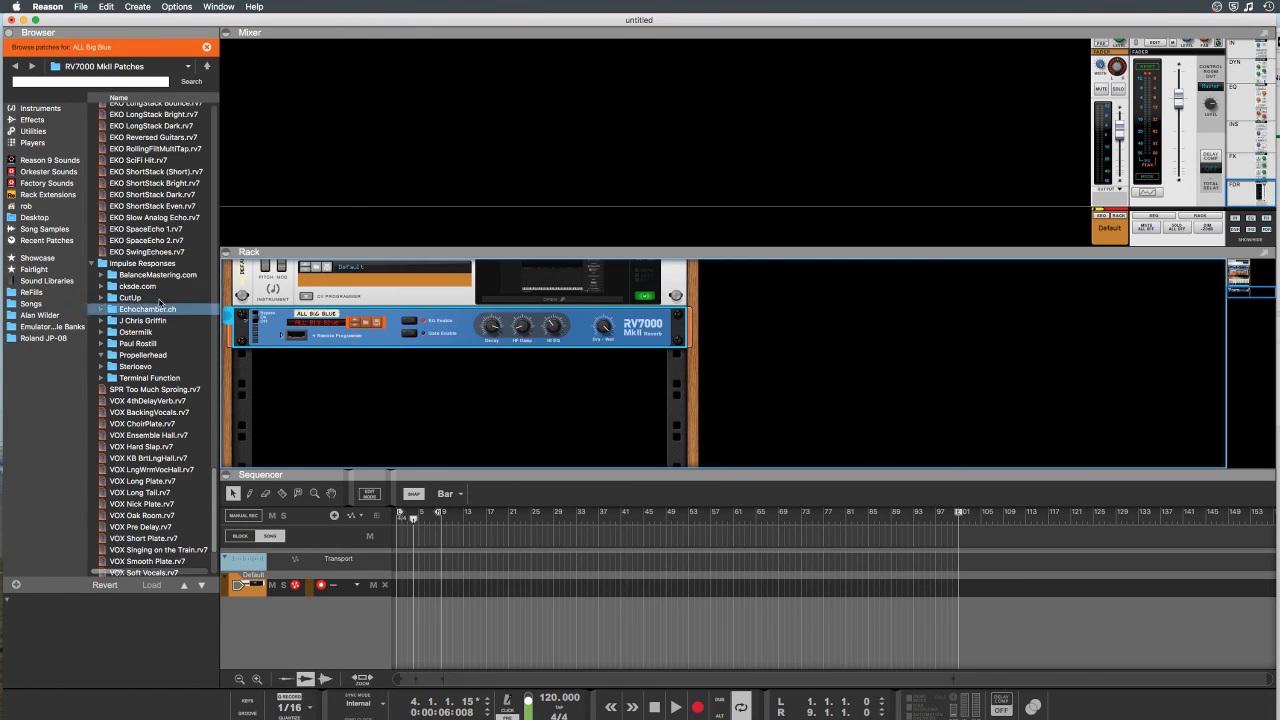
pyautogui.click(148, 252)
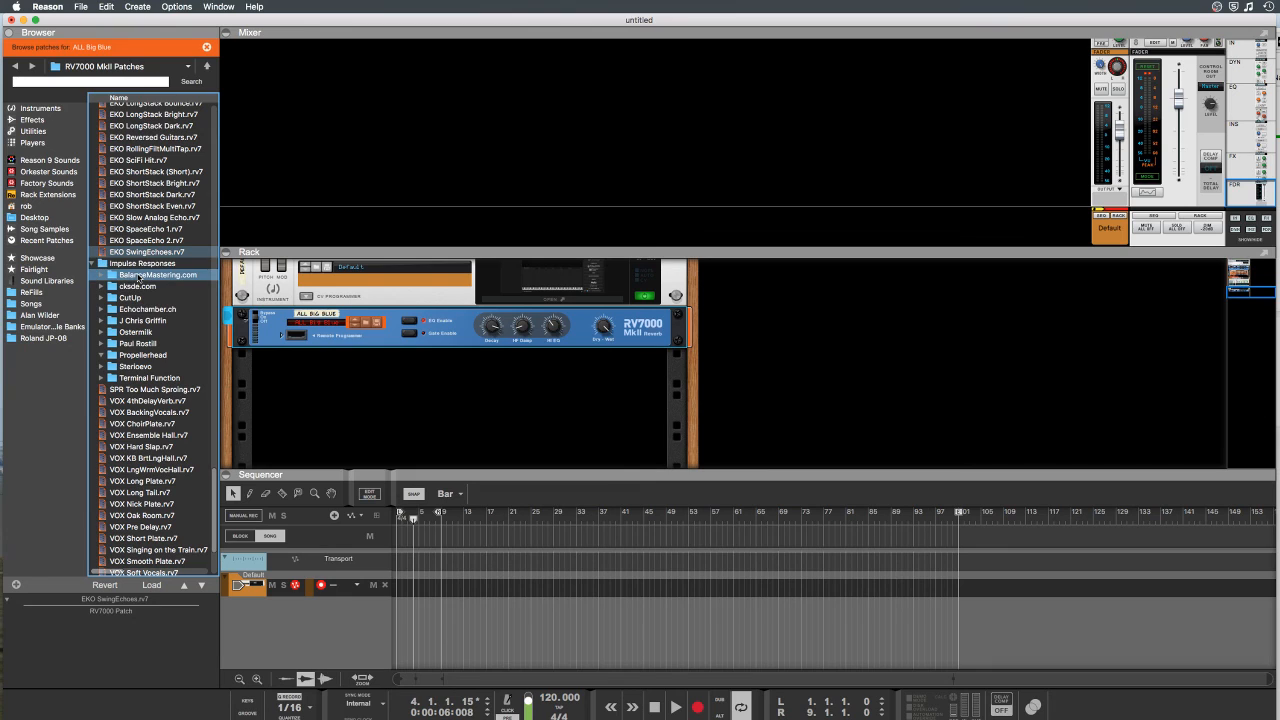
# Step: Unfold the RV7000's Remote Programmer and load the VOX 4thDelayVerb patch onto the reverb
pyautogui.click(288, 338)
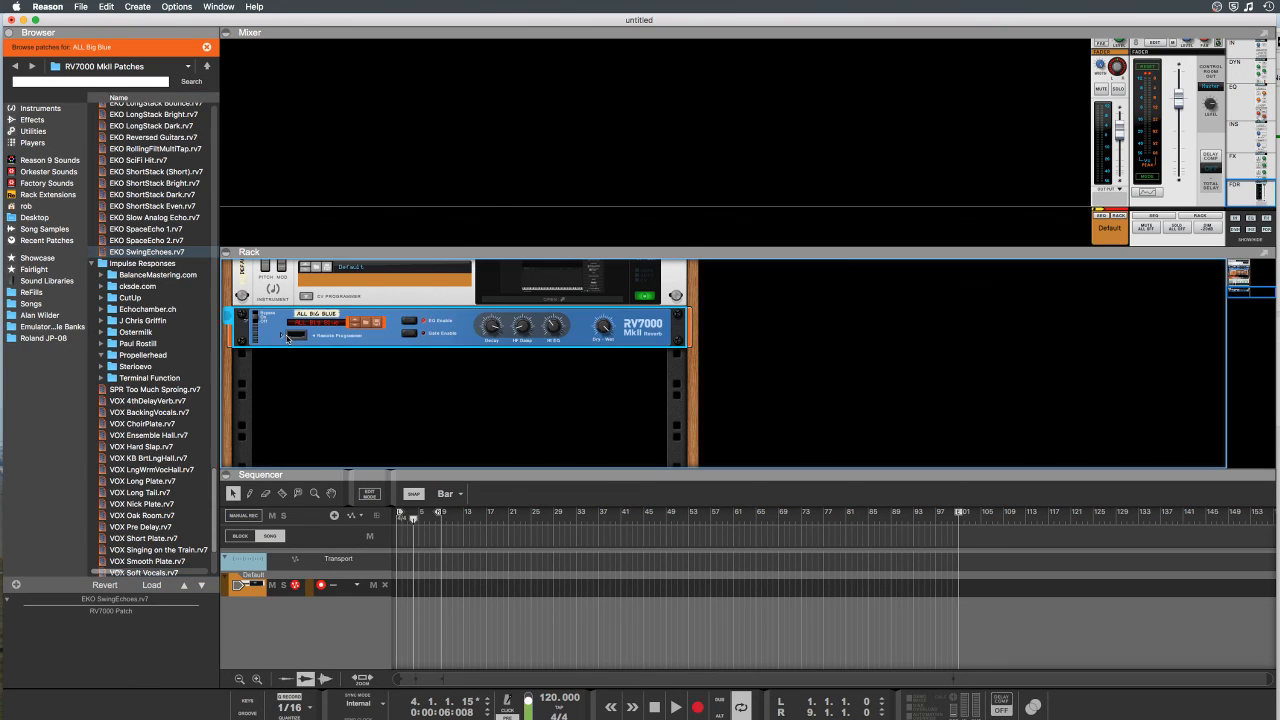
pyautogui.click(282, 336)
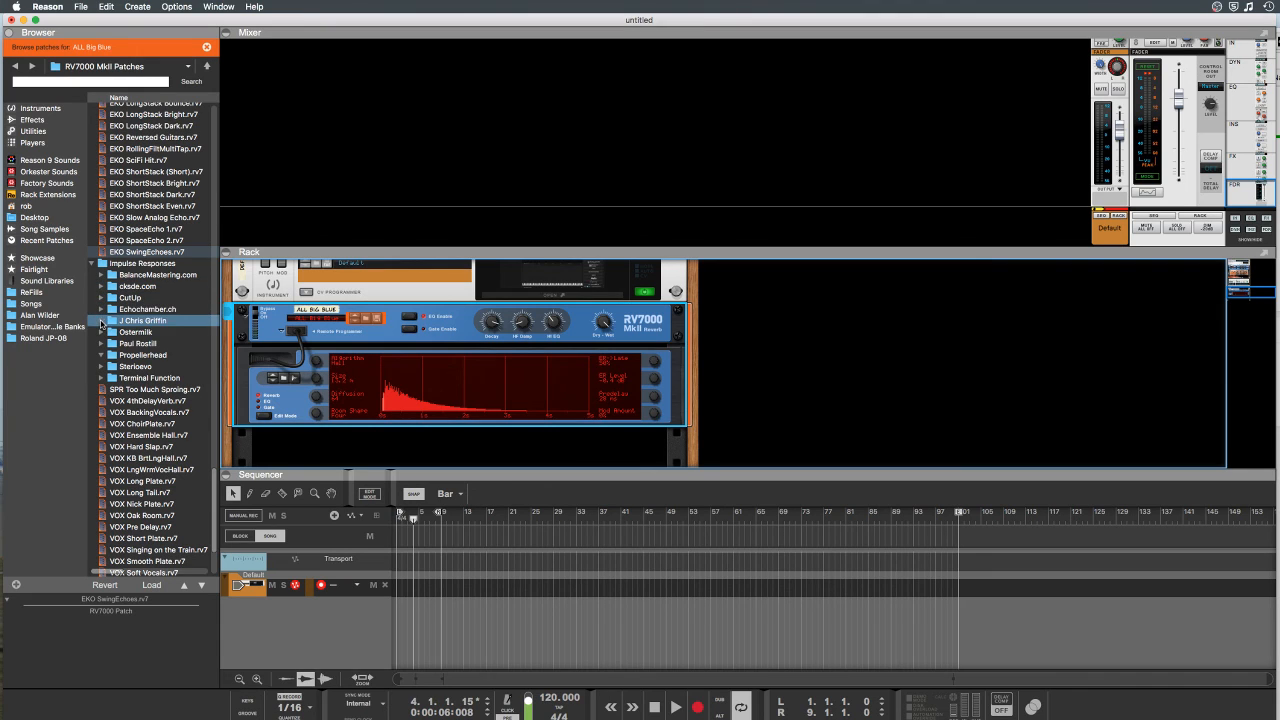
pyautogui.click(105, 357)
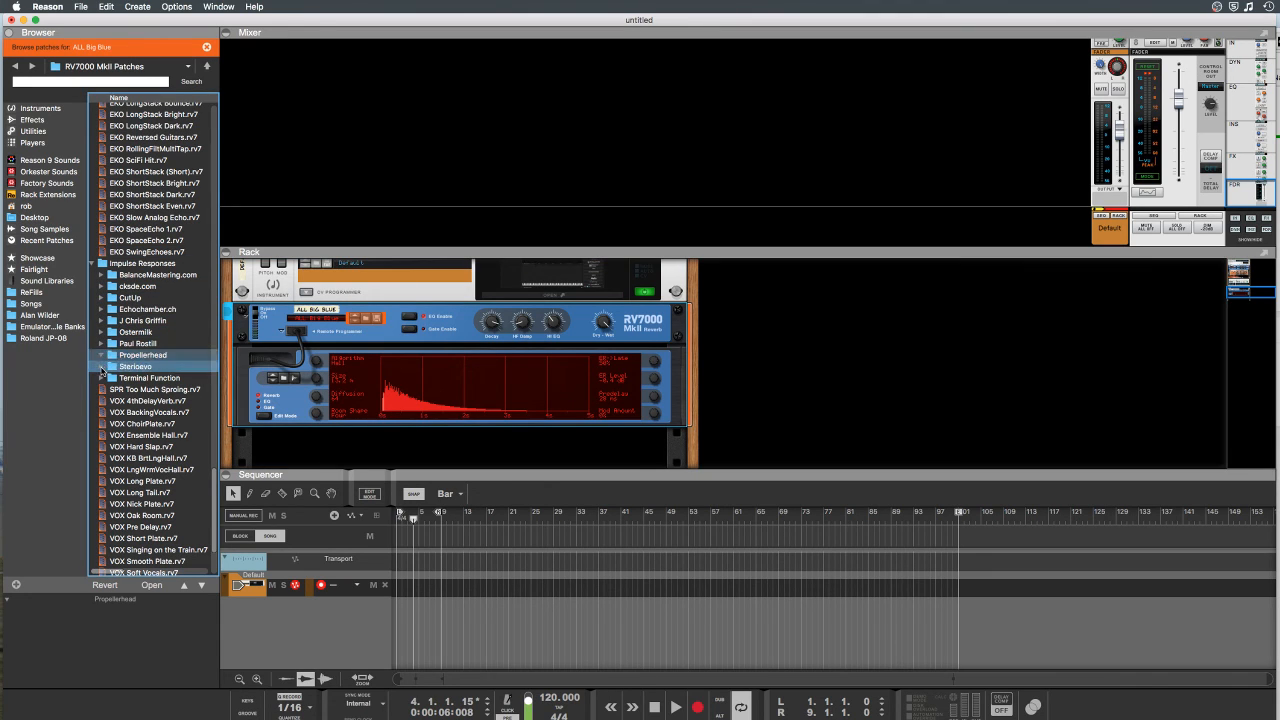
pyautogui.click(110, 400)
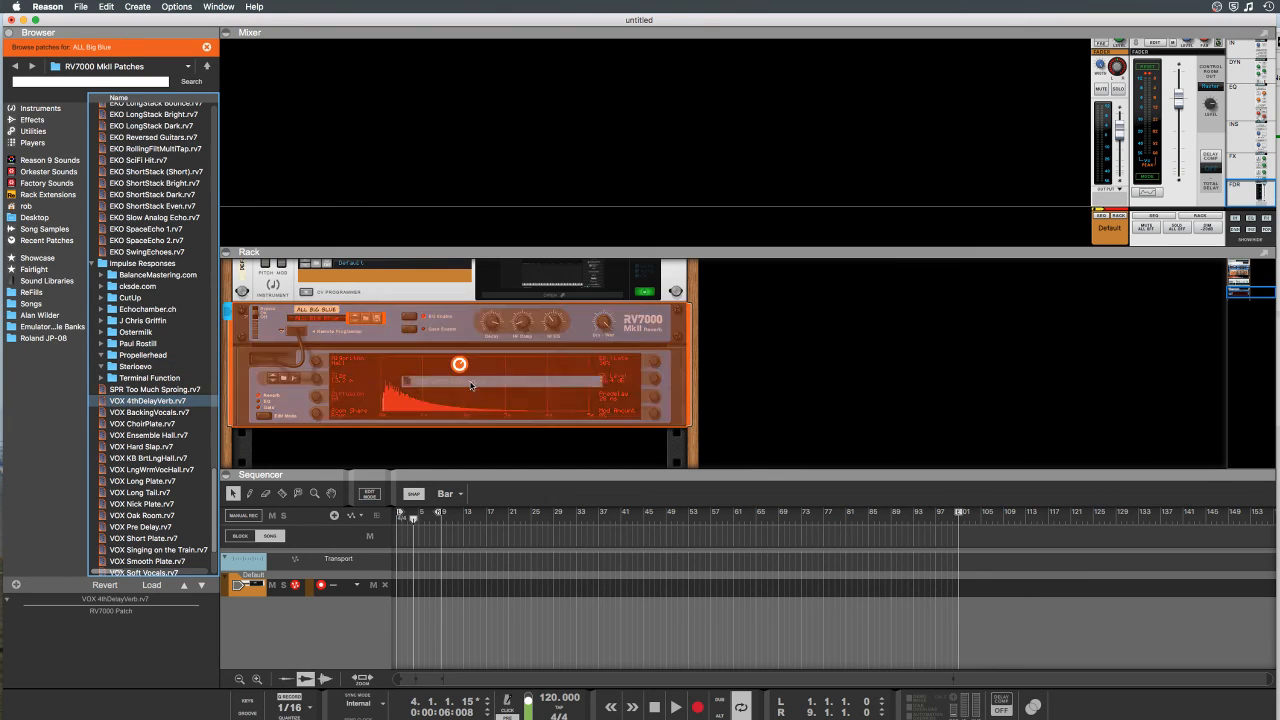